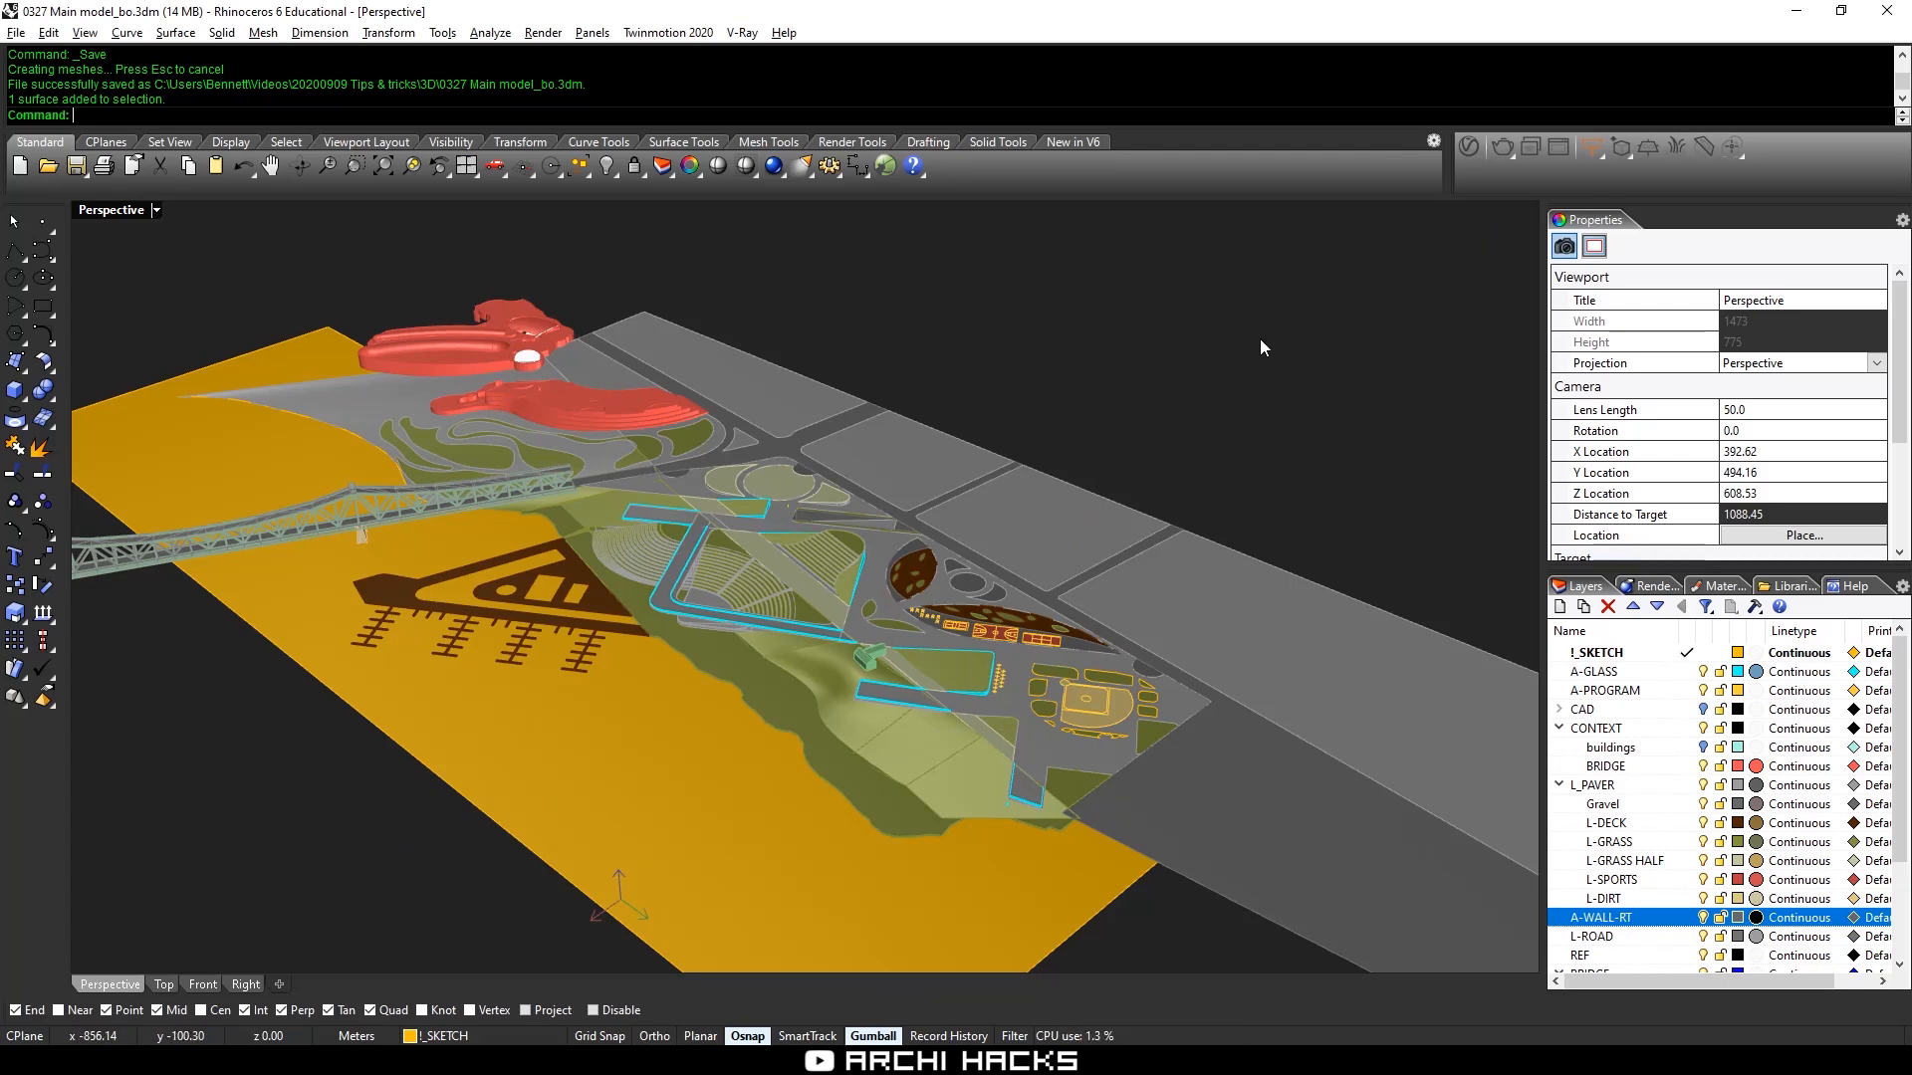
Show the Twinmotion Direct Link 2020 toolbar and float it over the empty area of the Perspective viewport
right_click(1261, 158)
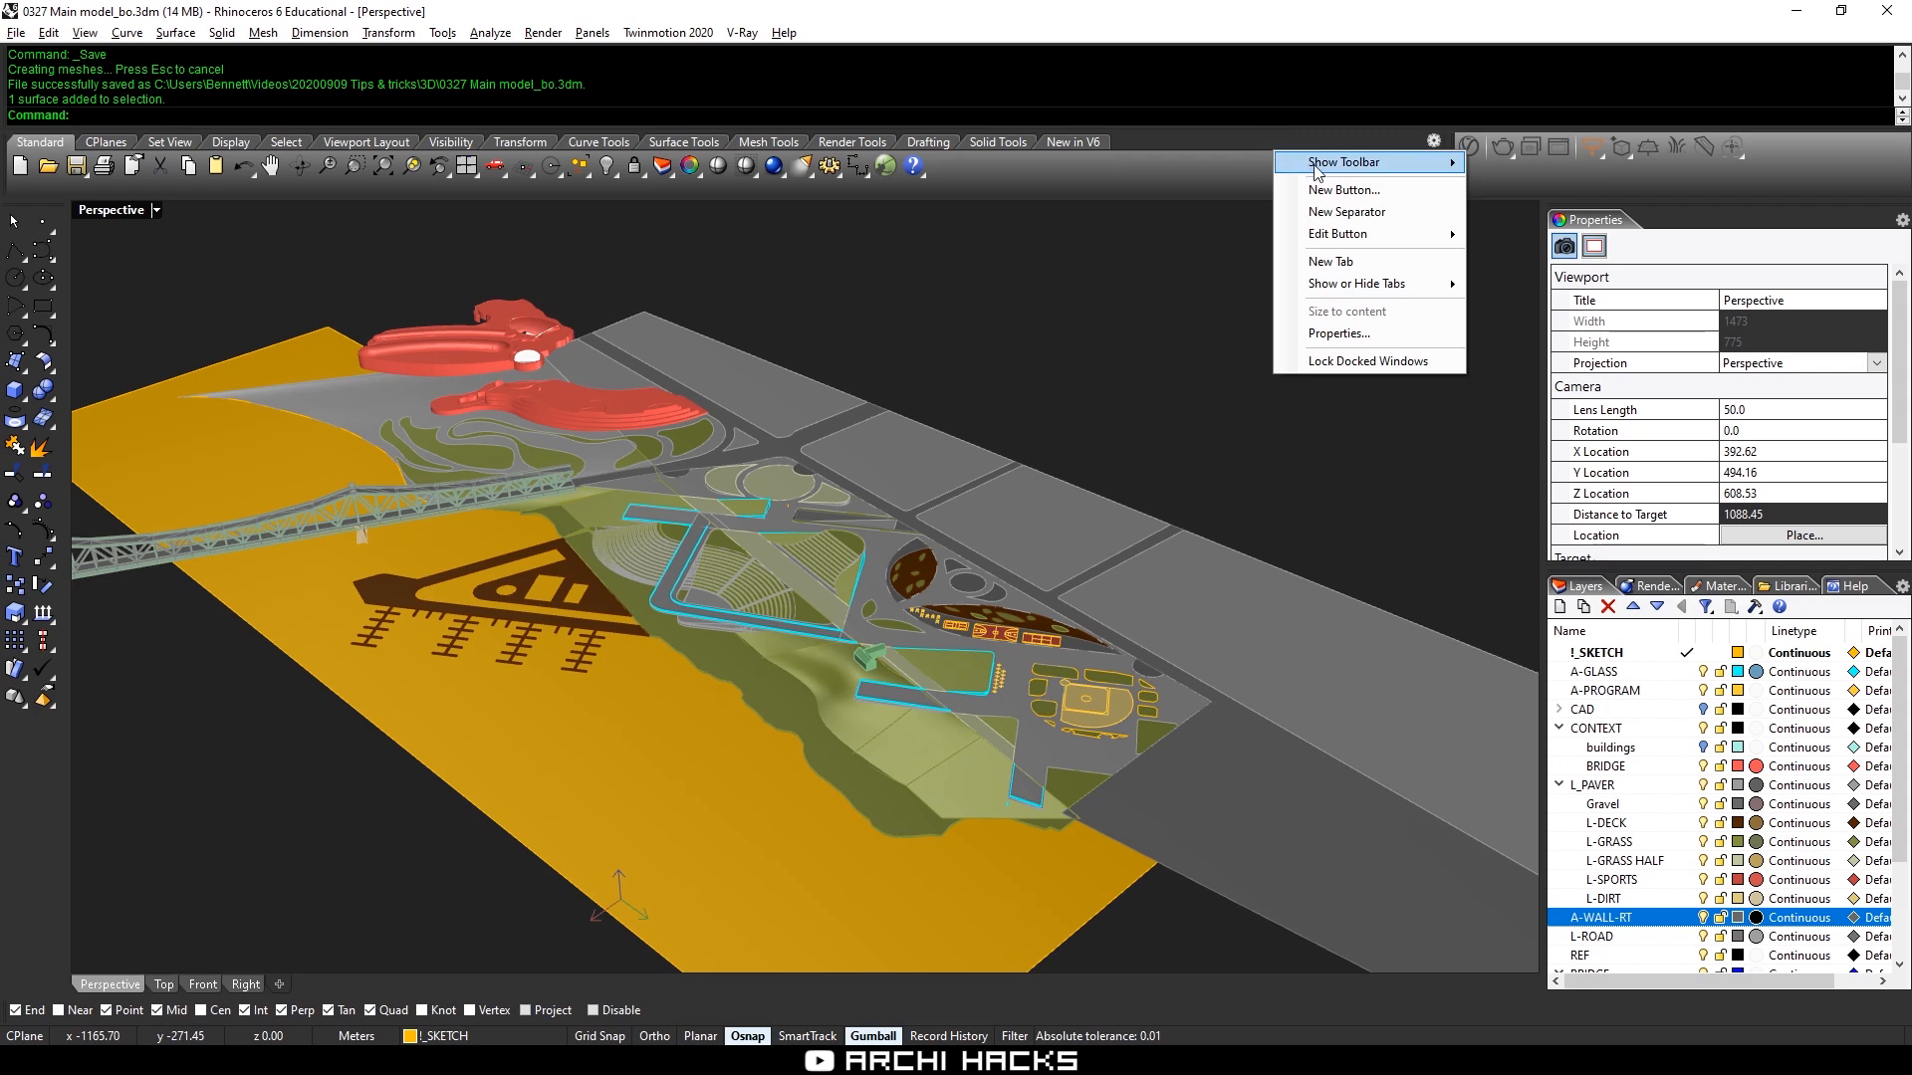
mouse_move(1414, 162)
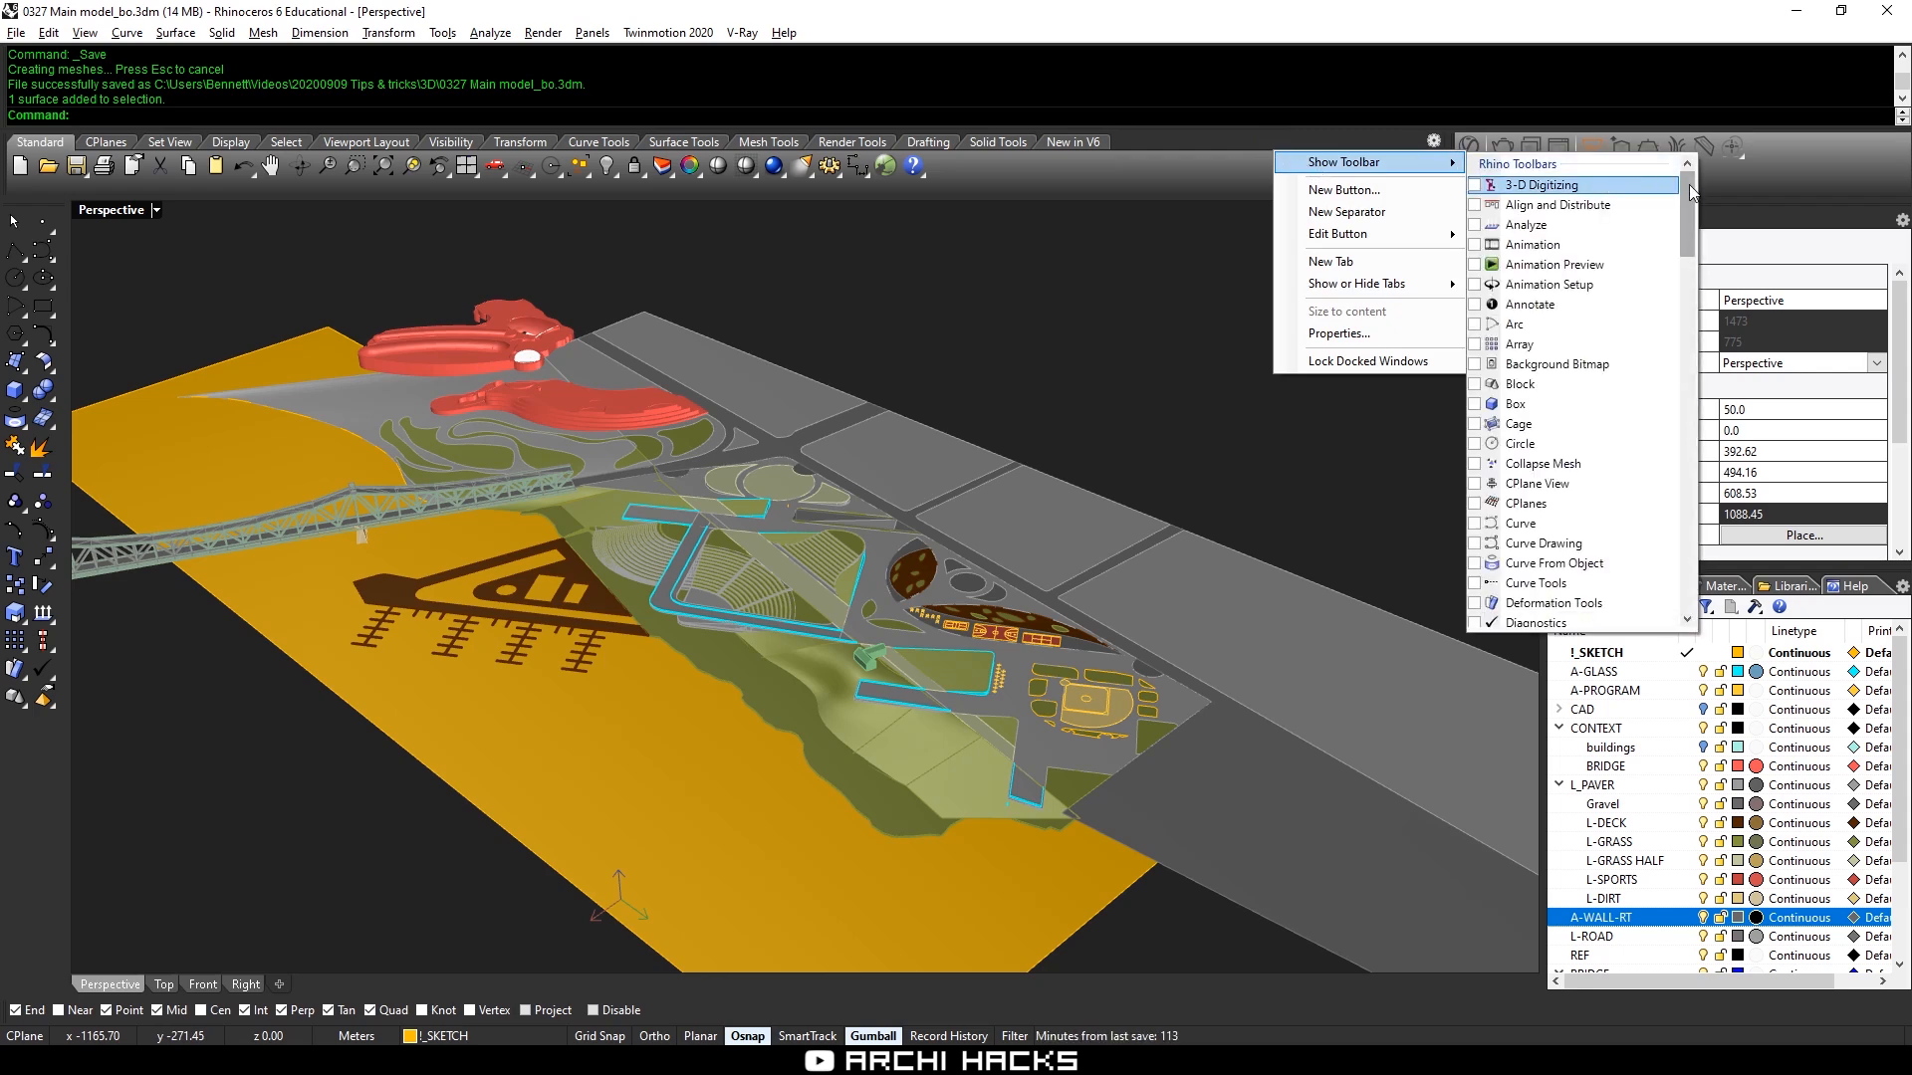
scroll(1629, 181, "down", 15)
left_click(1598, 452)
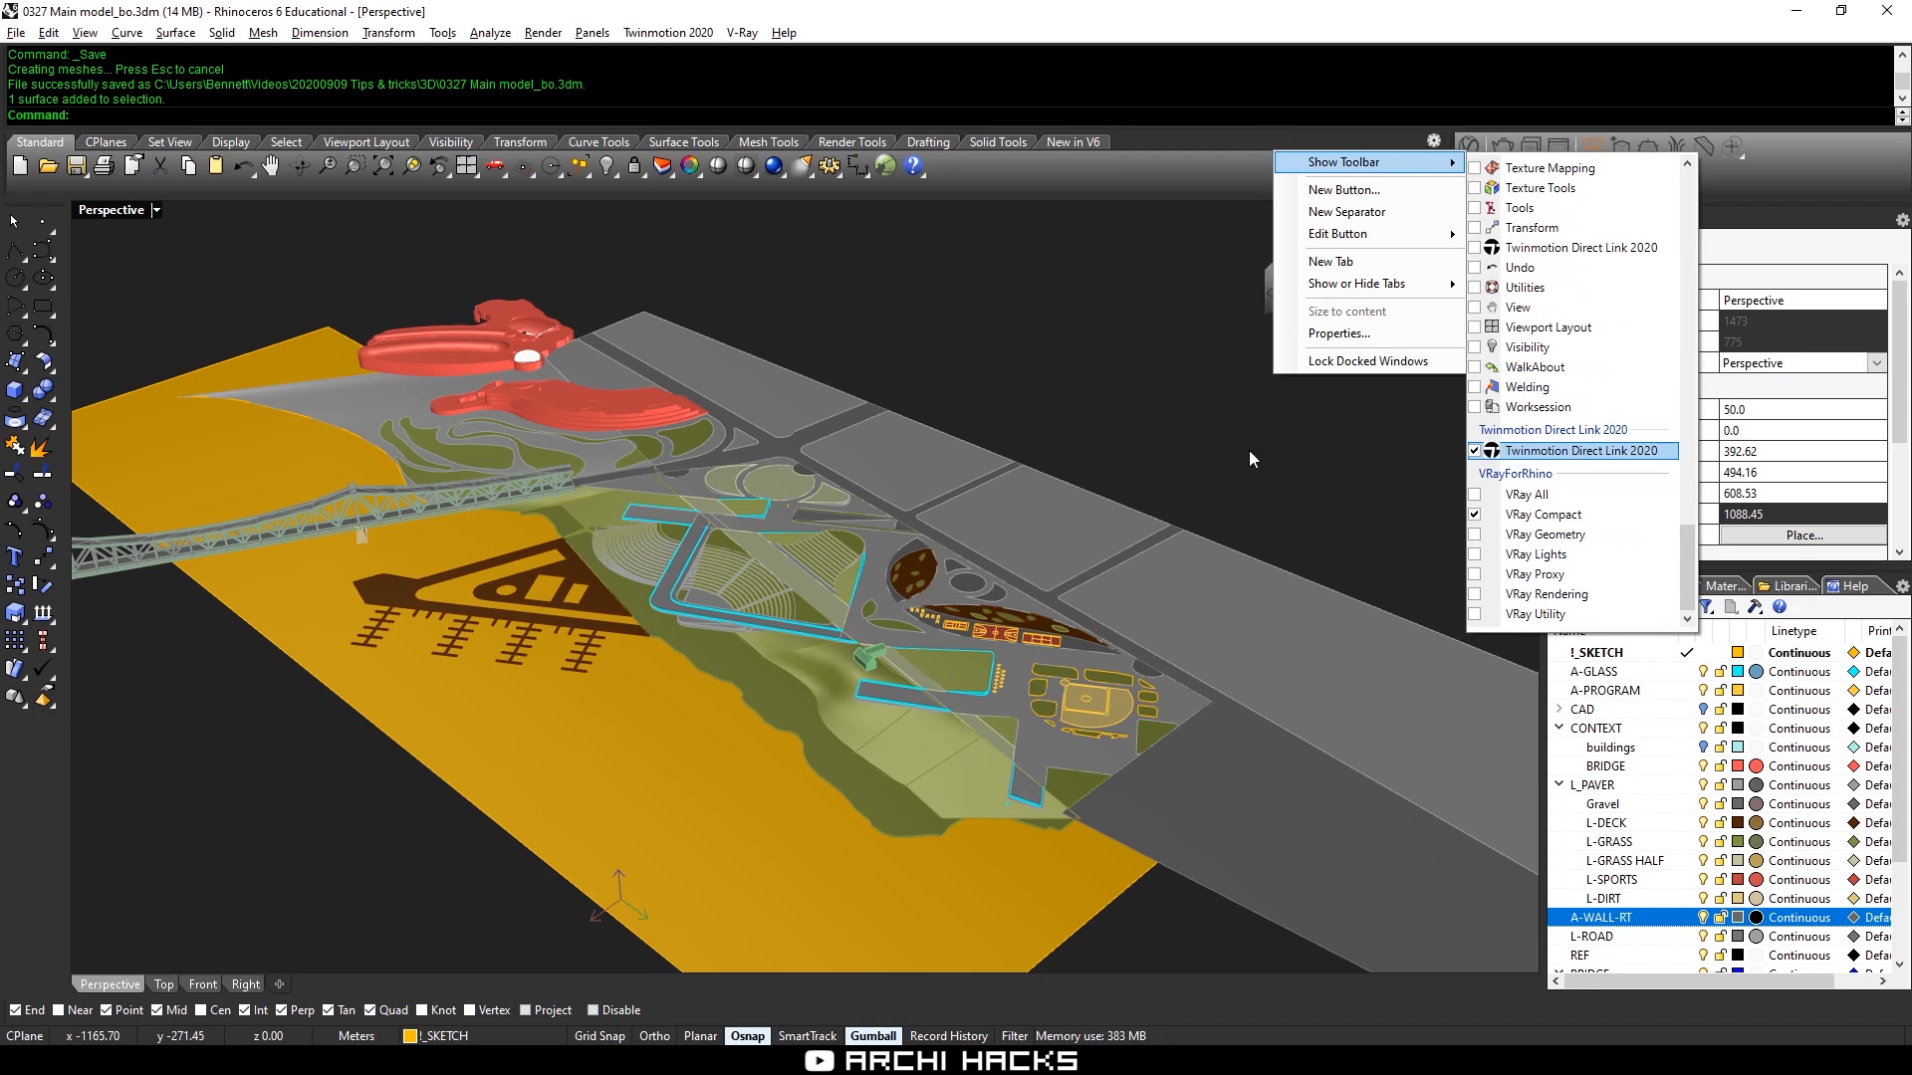
left_click(1432, 476)
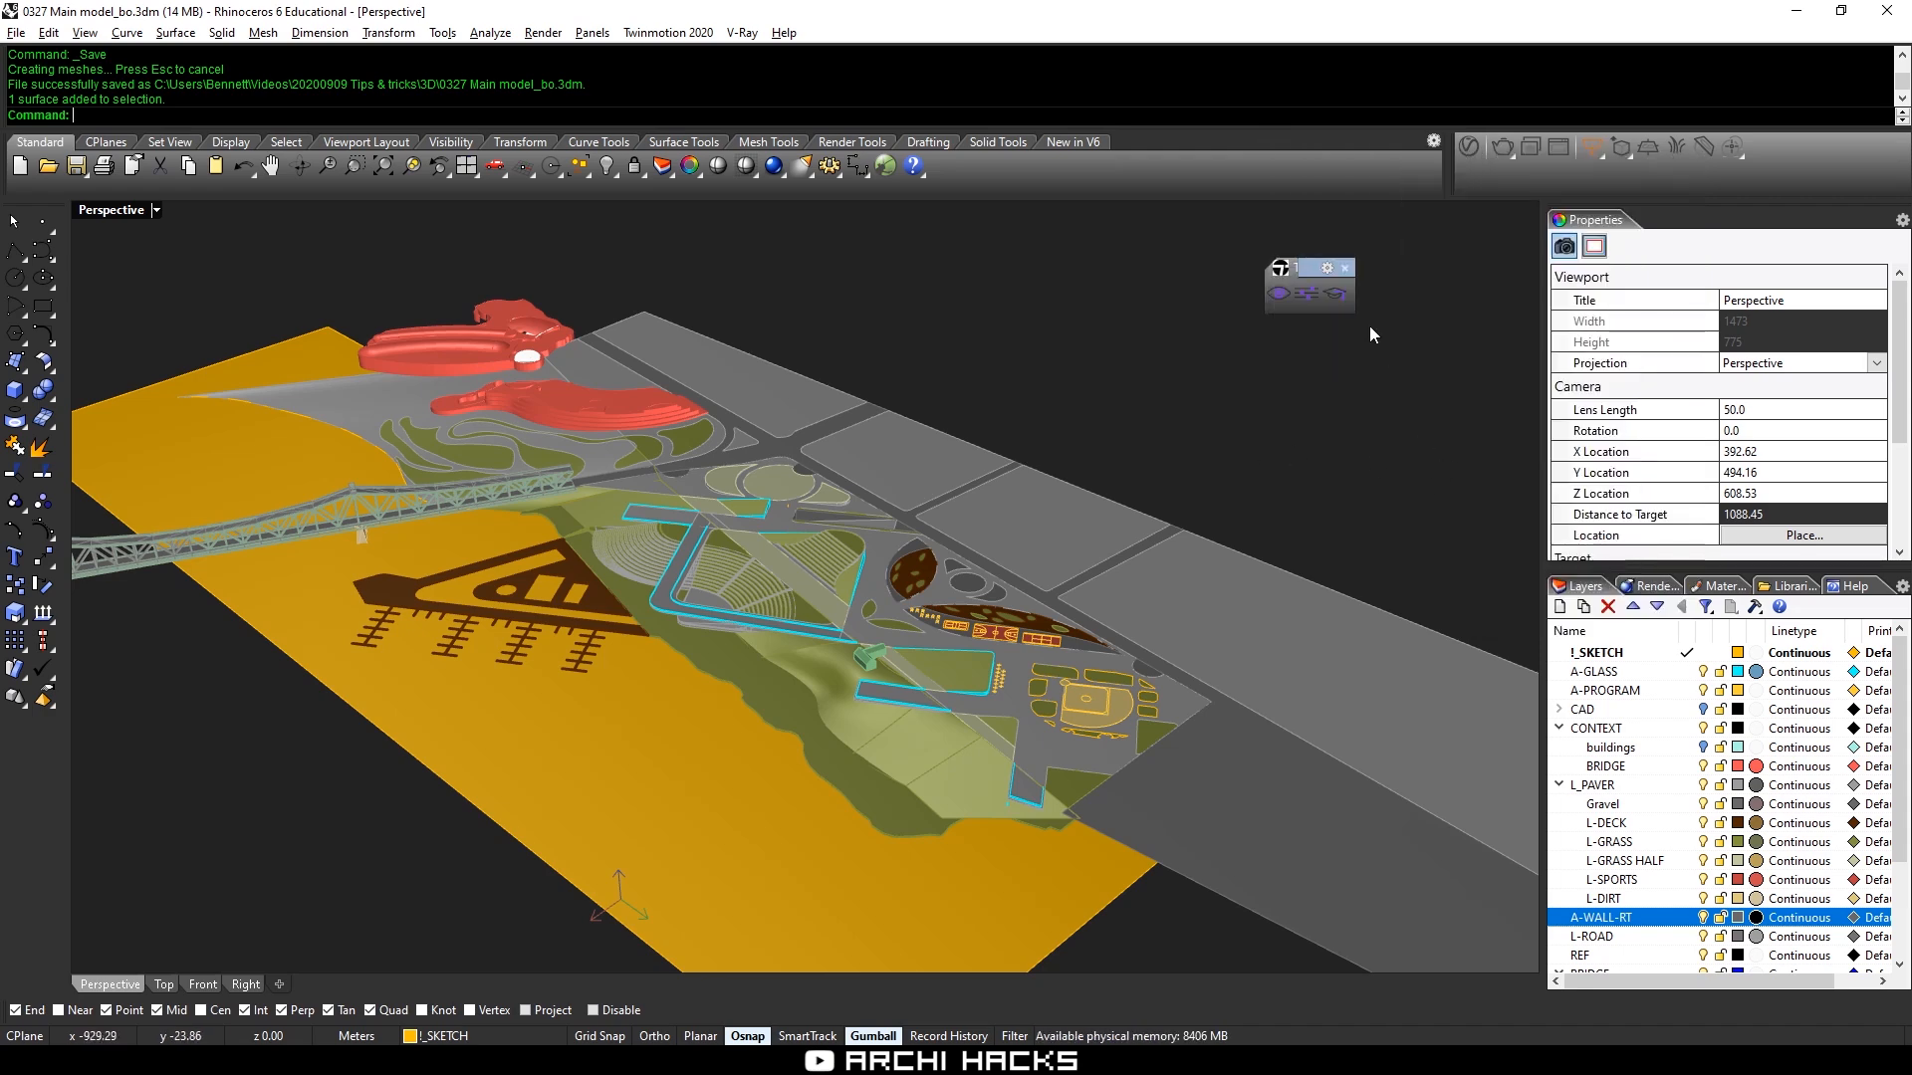
left_click_drag(1226, 235, 1404, 349)
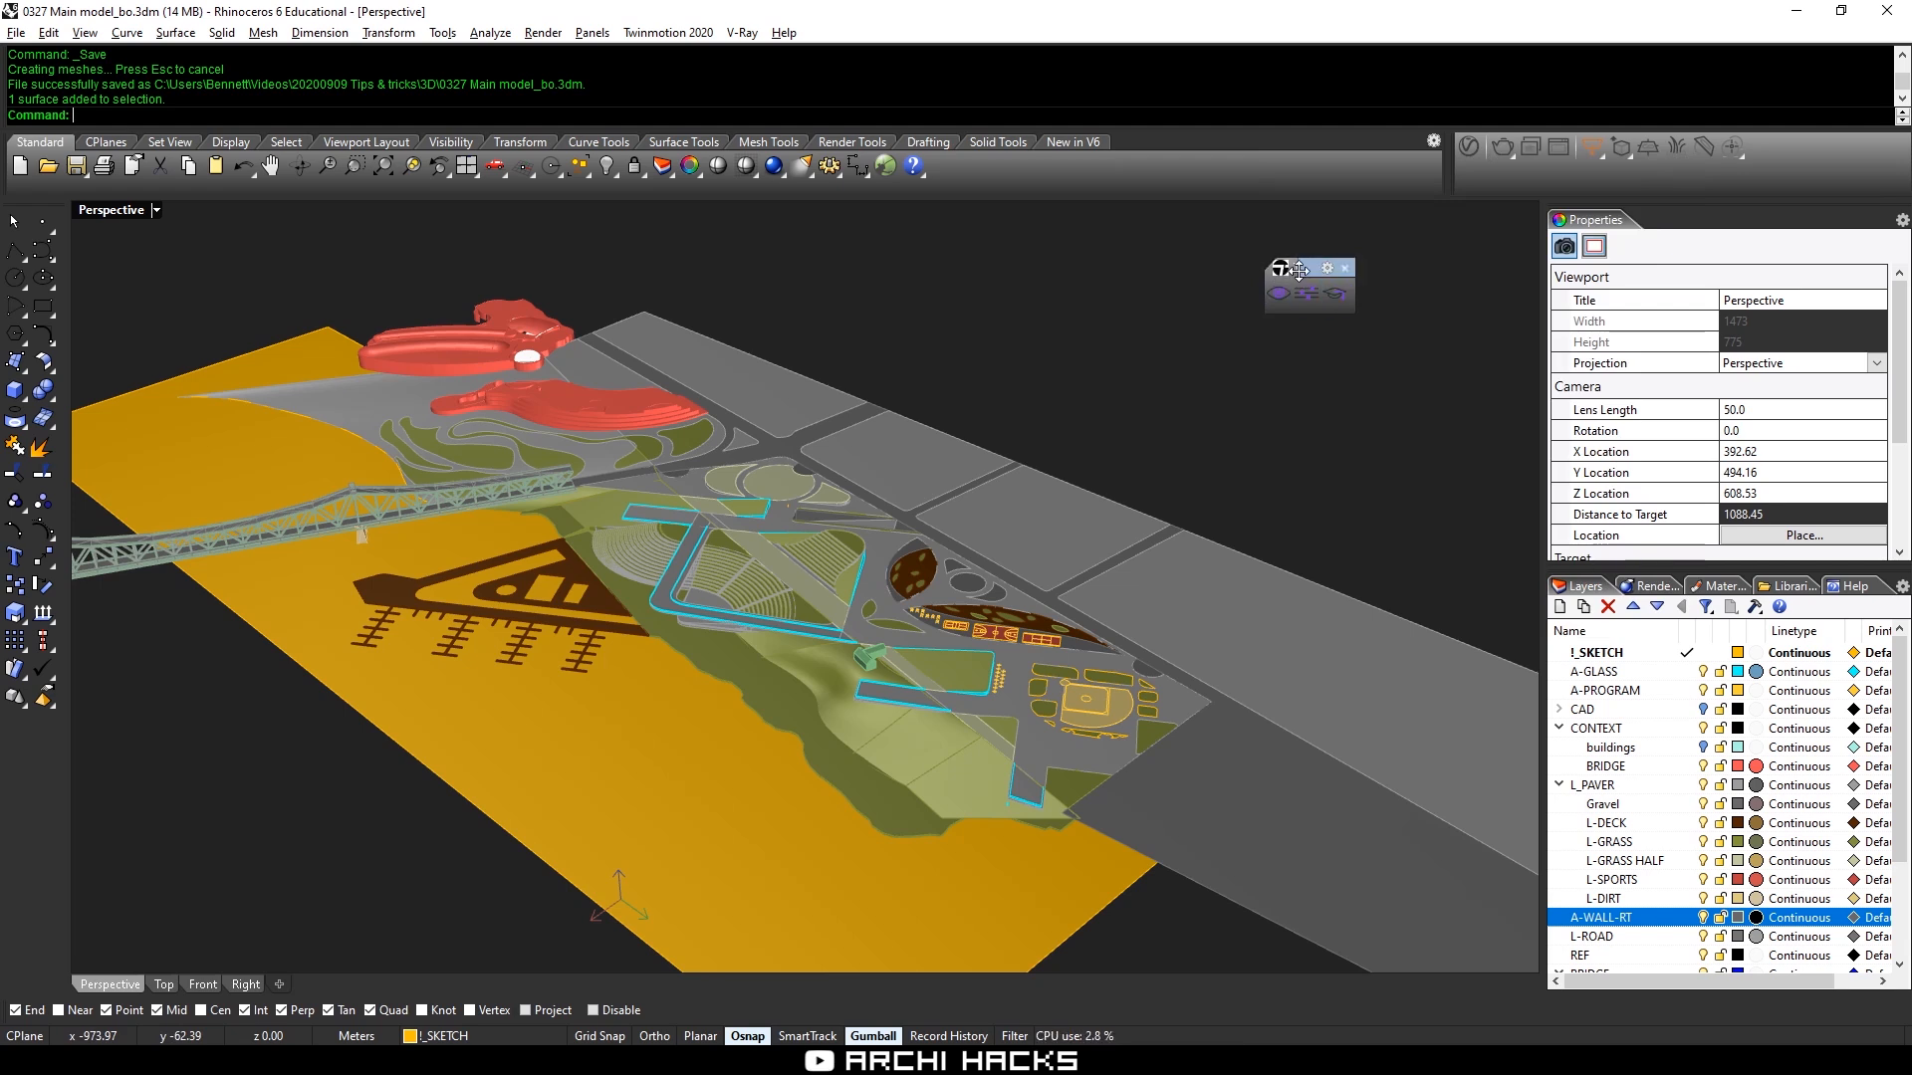
left_click_drag(1304, 267, 1335, 296)
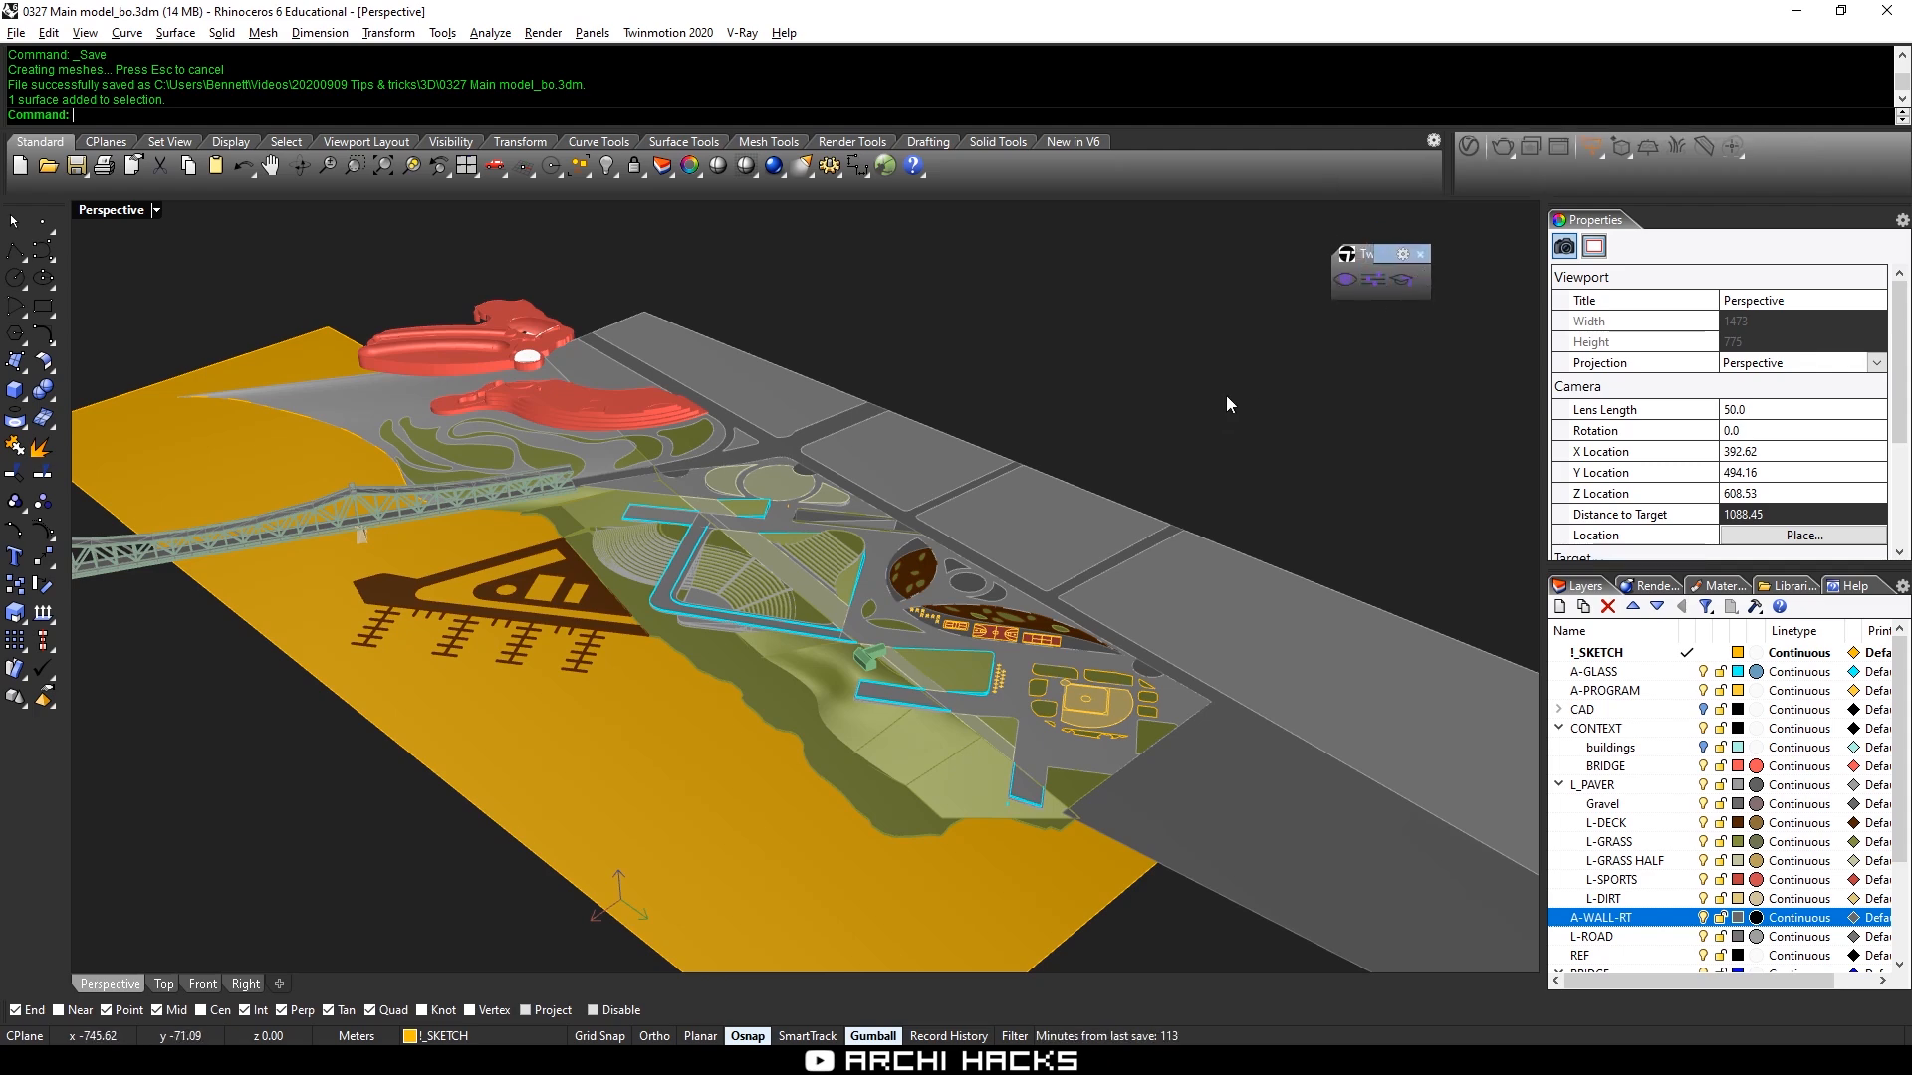
Synchronize the Rhino model to a new Twinmotion project through Direct Link and dismiss the welcome window
left_click(1344, 280)
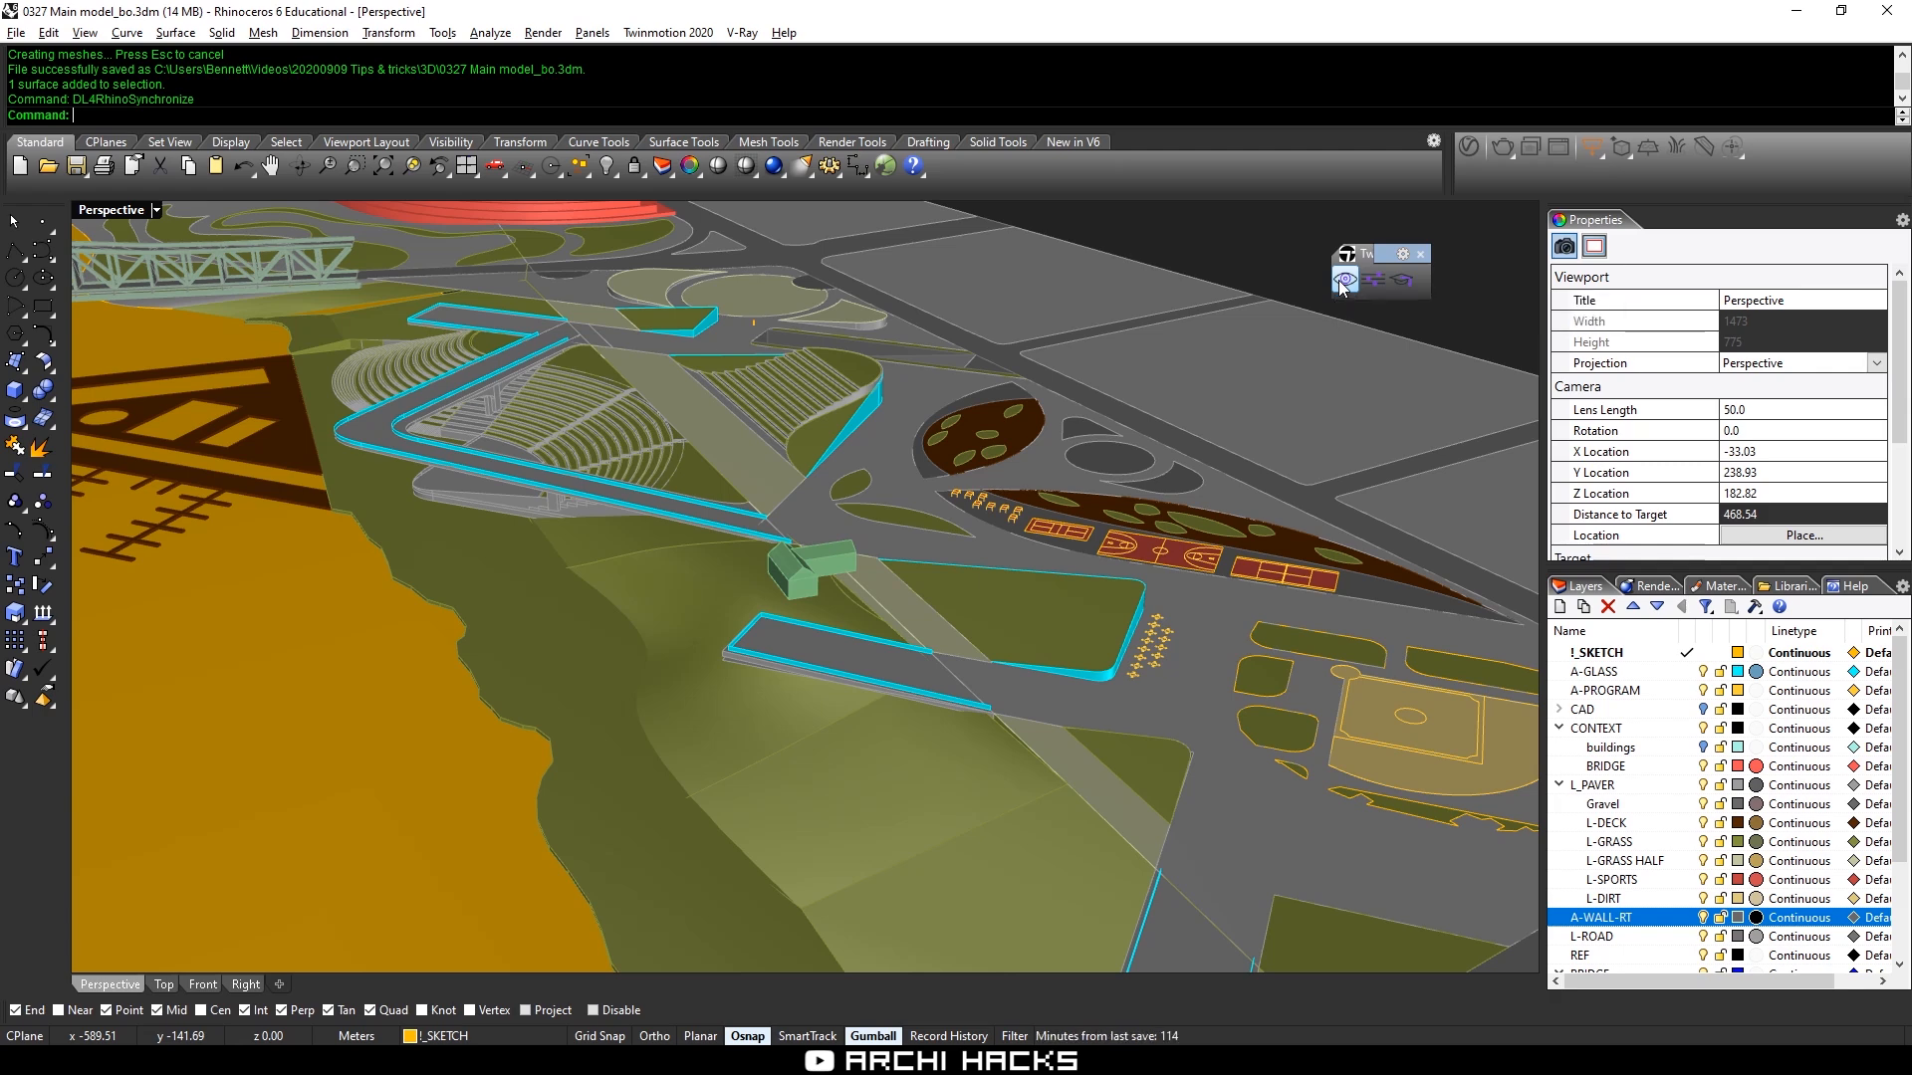
left_click(1343, 282)
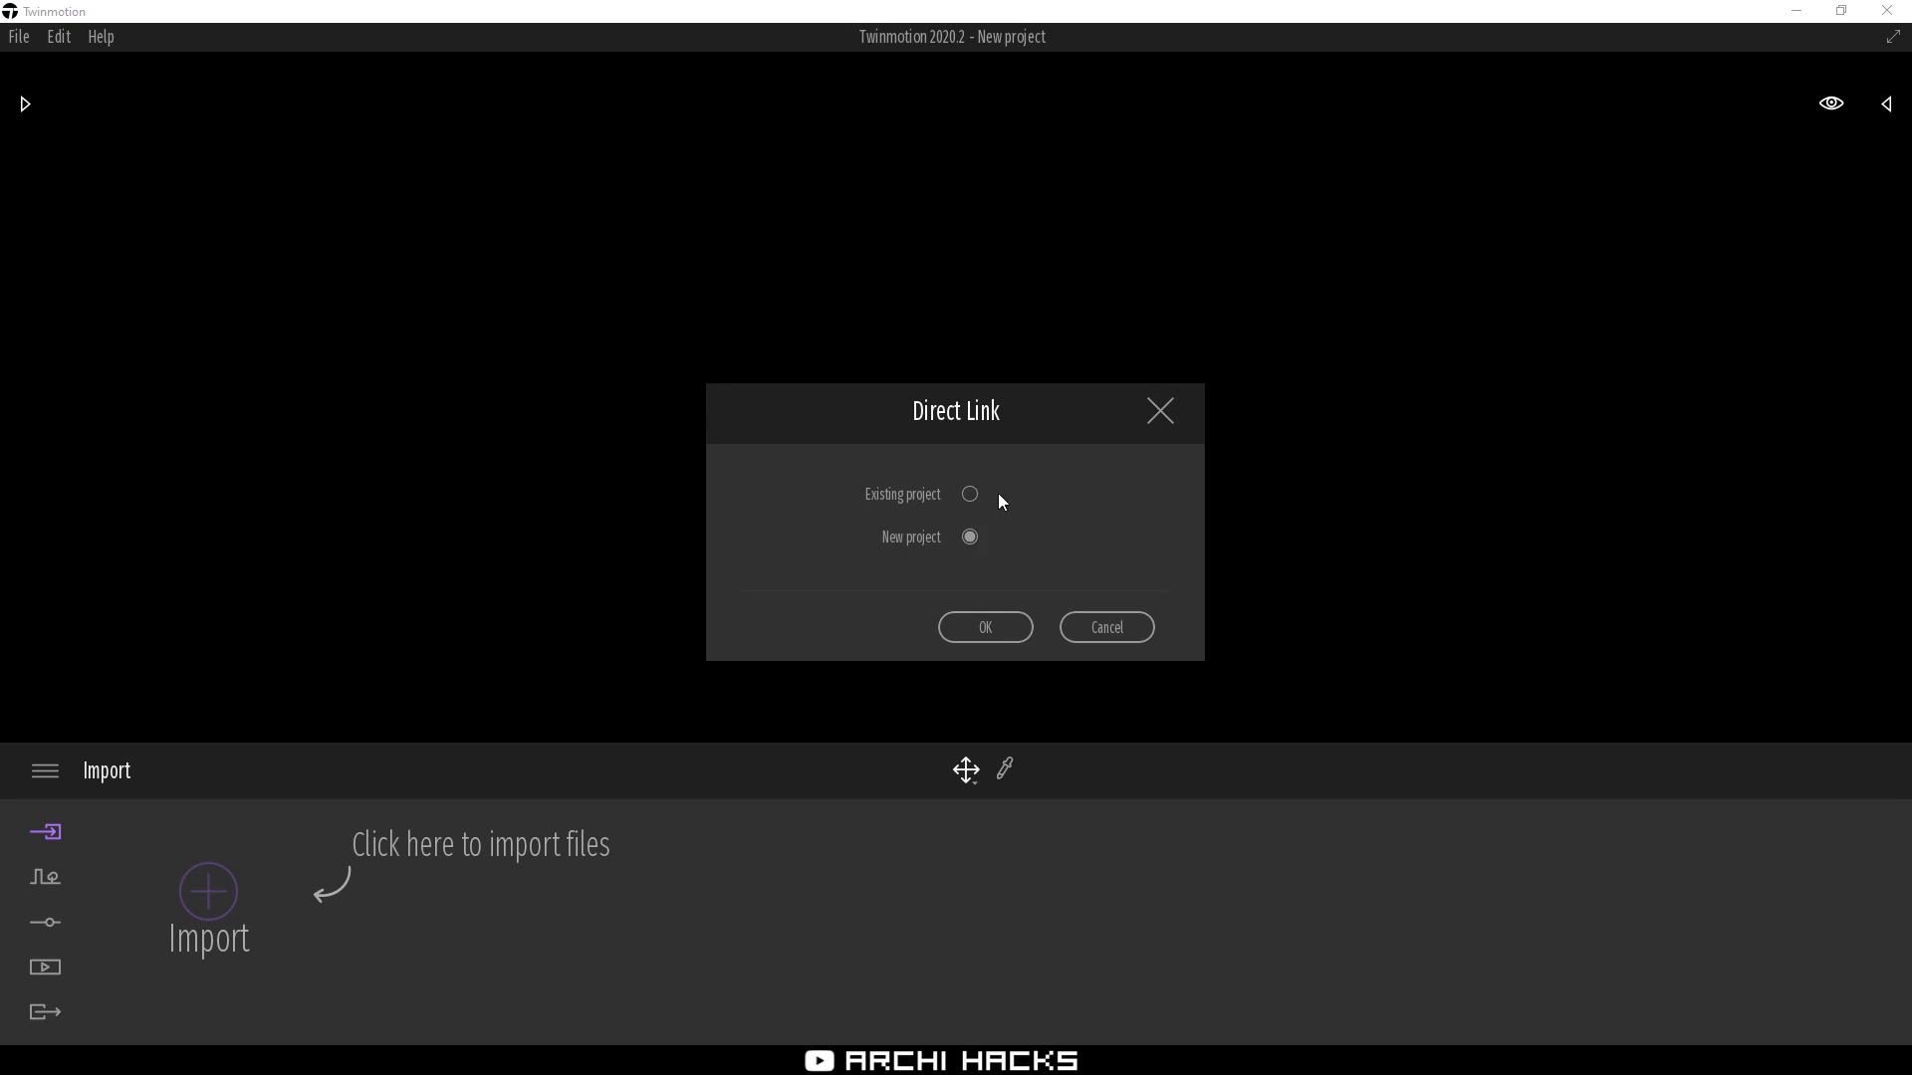
left_click(984, 630)
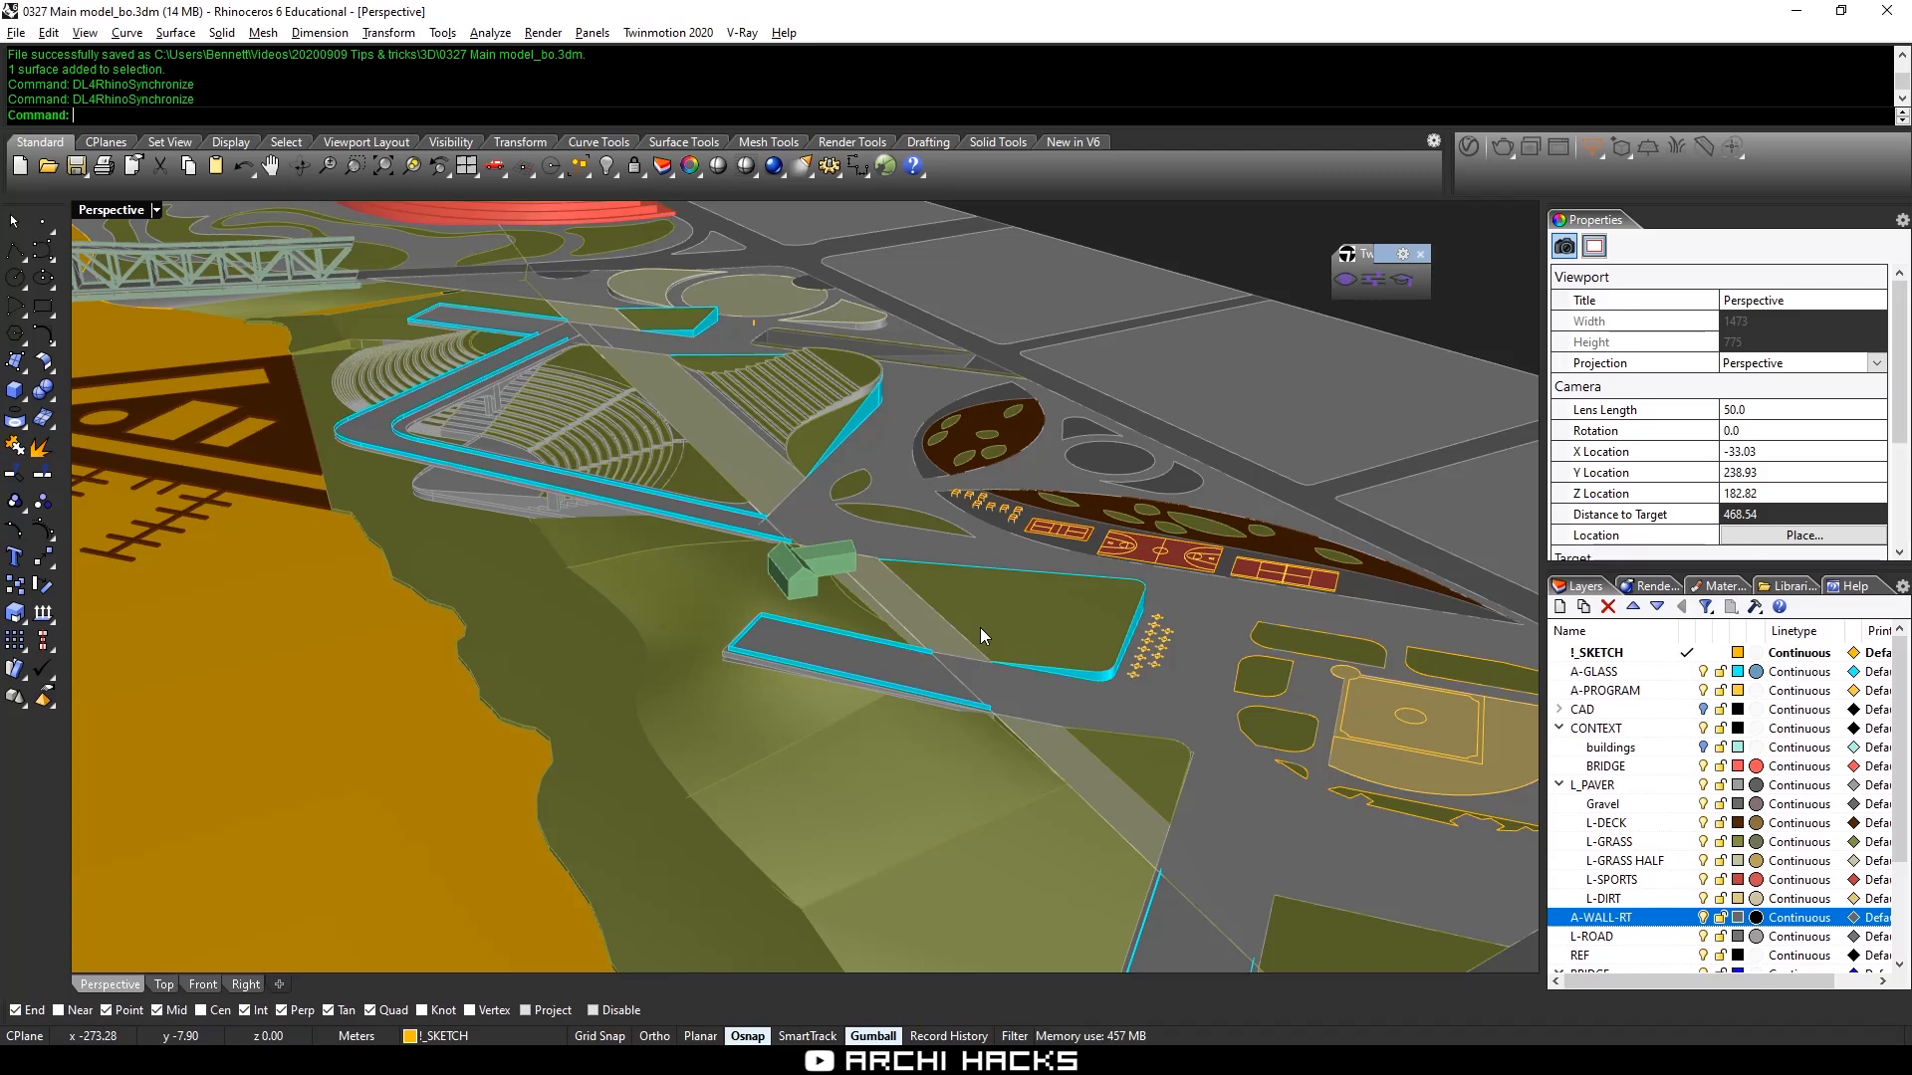
mouse_move(207, 1058)
left_click(243, 995)
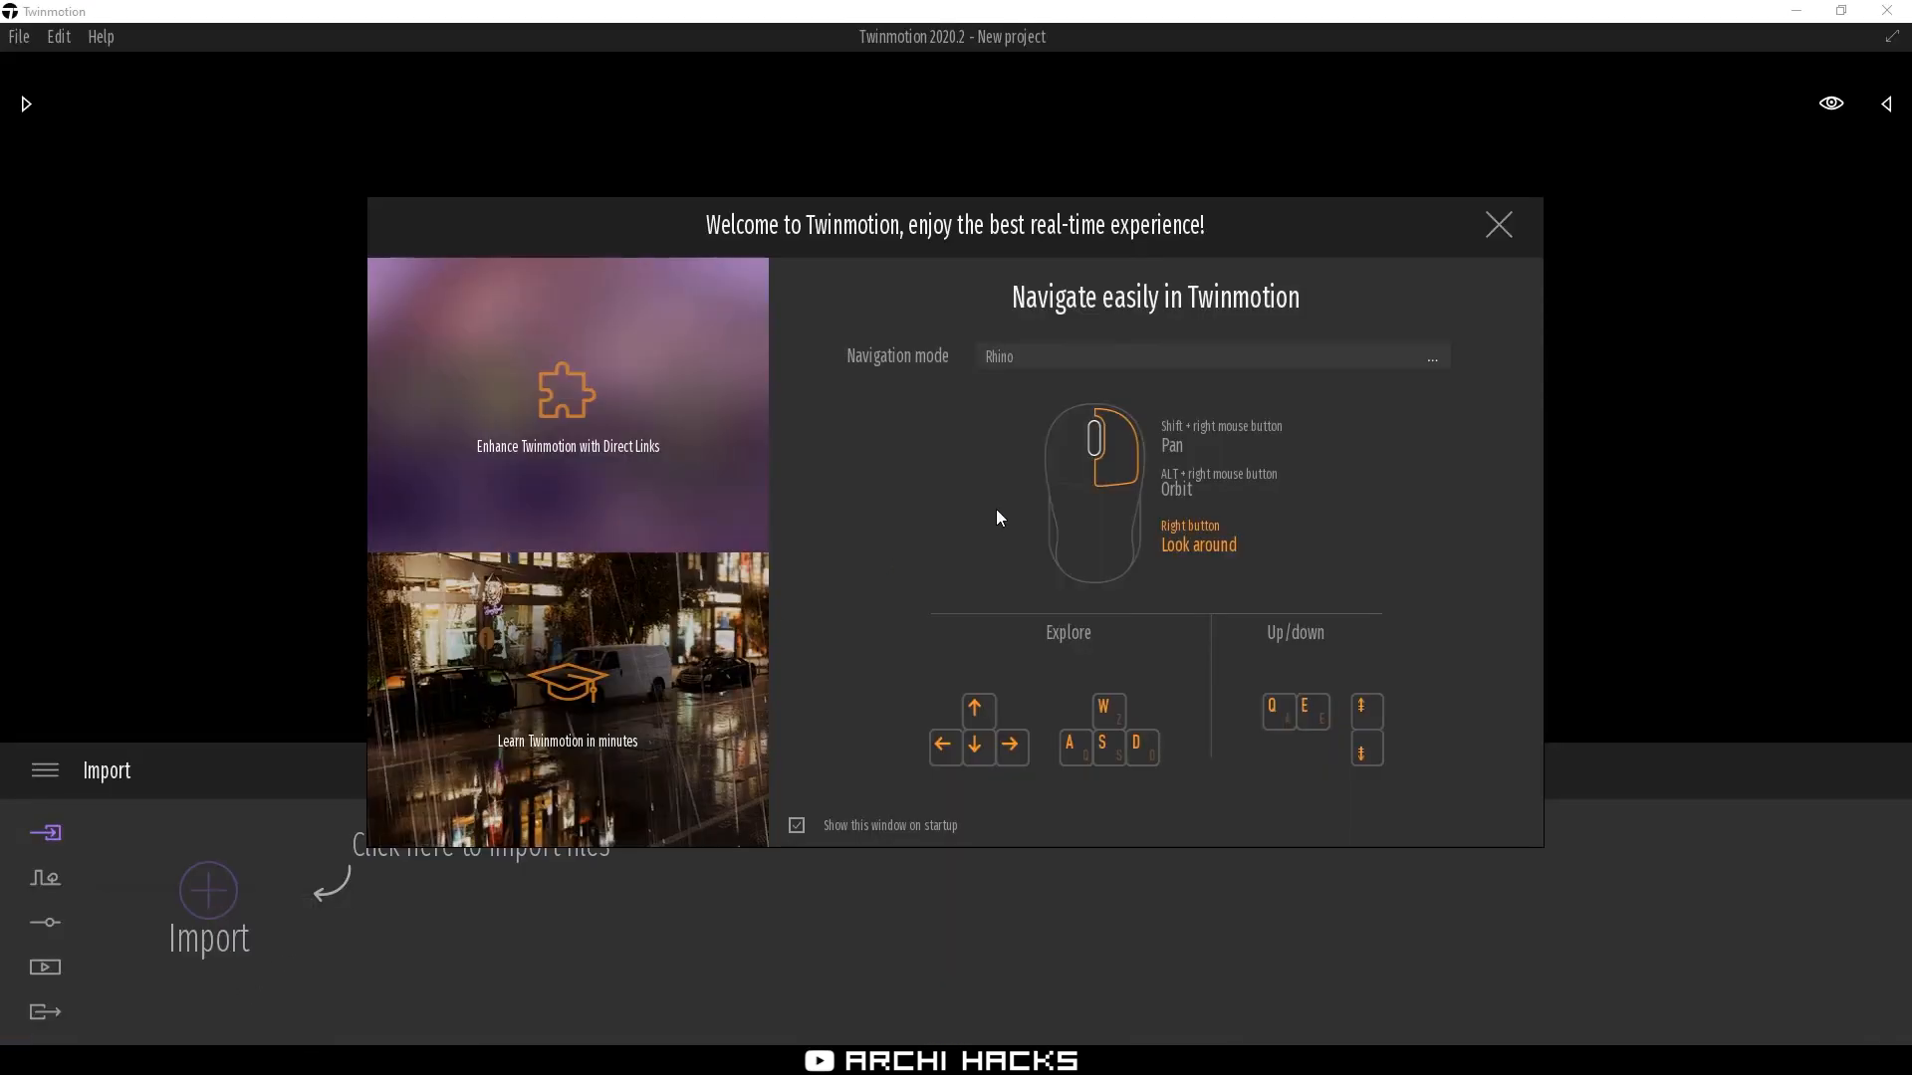
left_click(1498, 223)
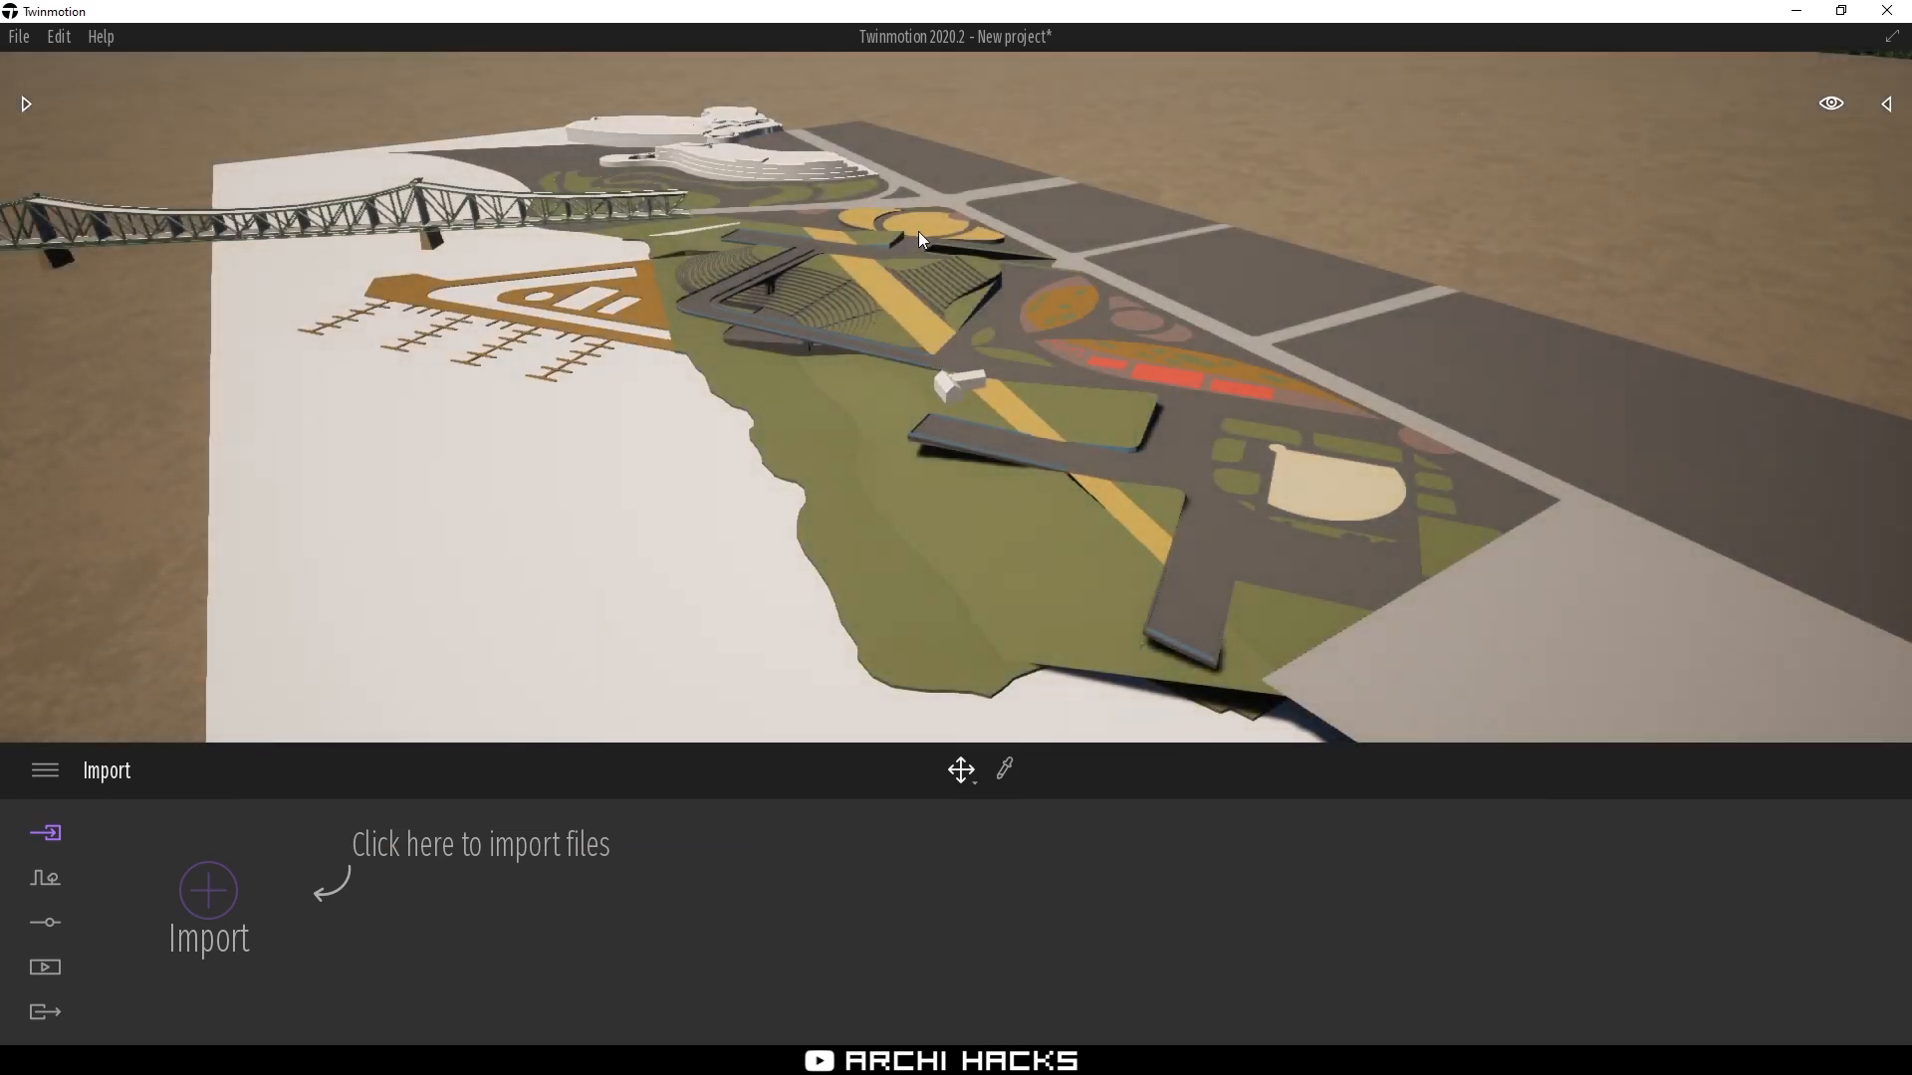
right_click_drag(991, 321, 858, 369)
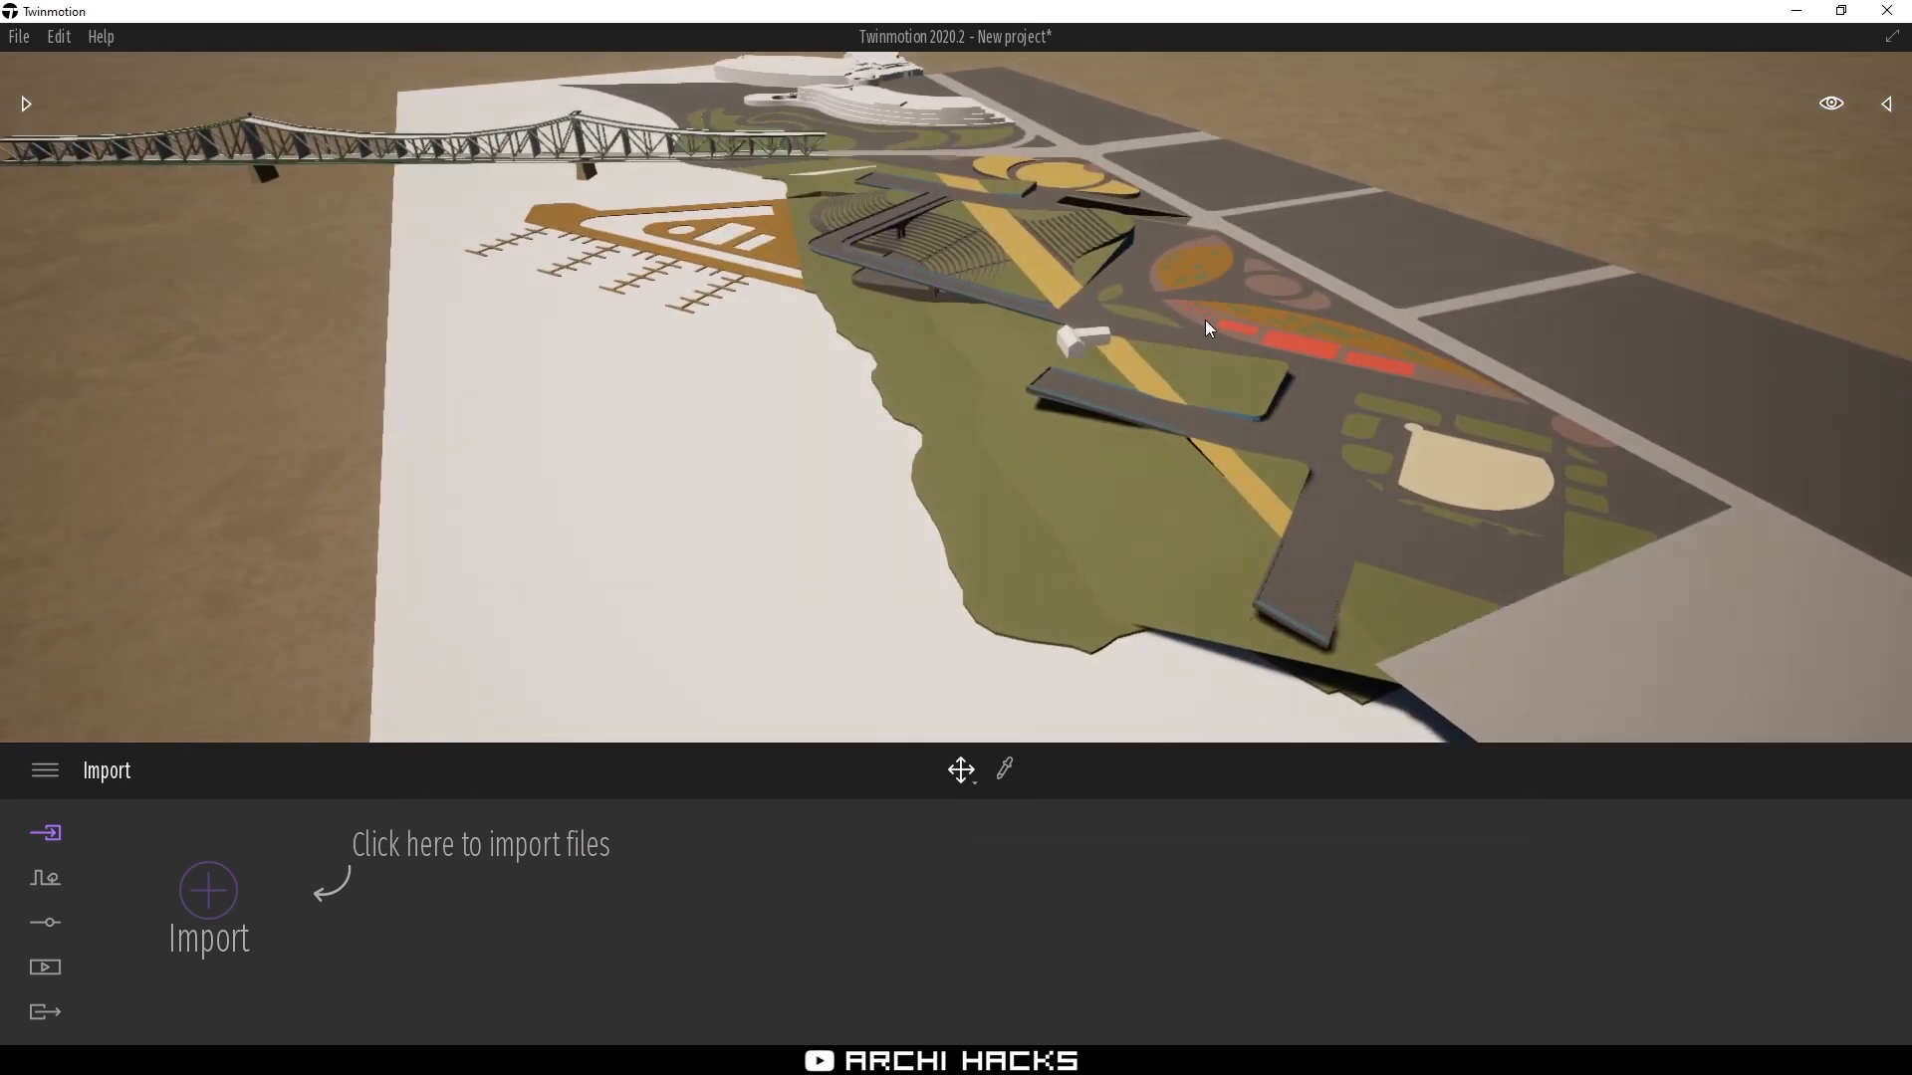
right_click_drag(1205, 320, 1115, 379)
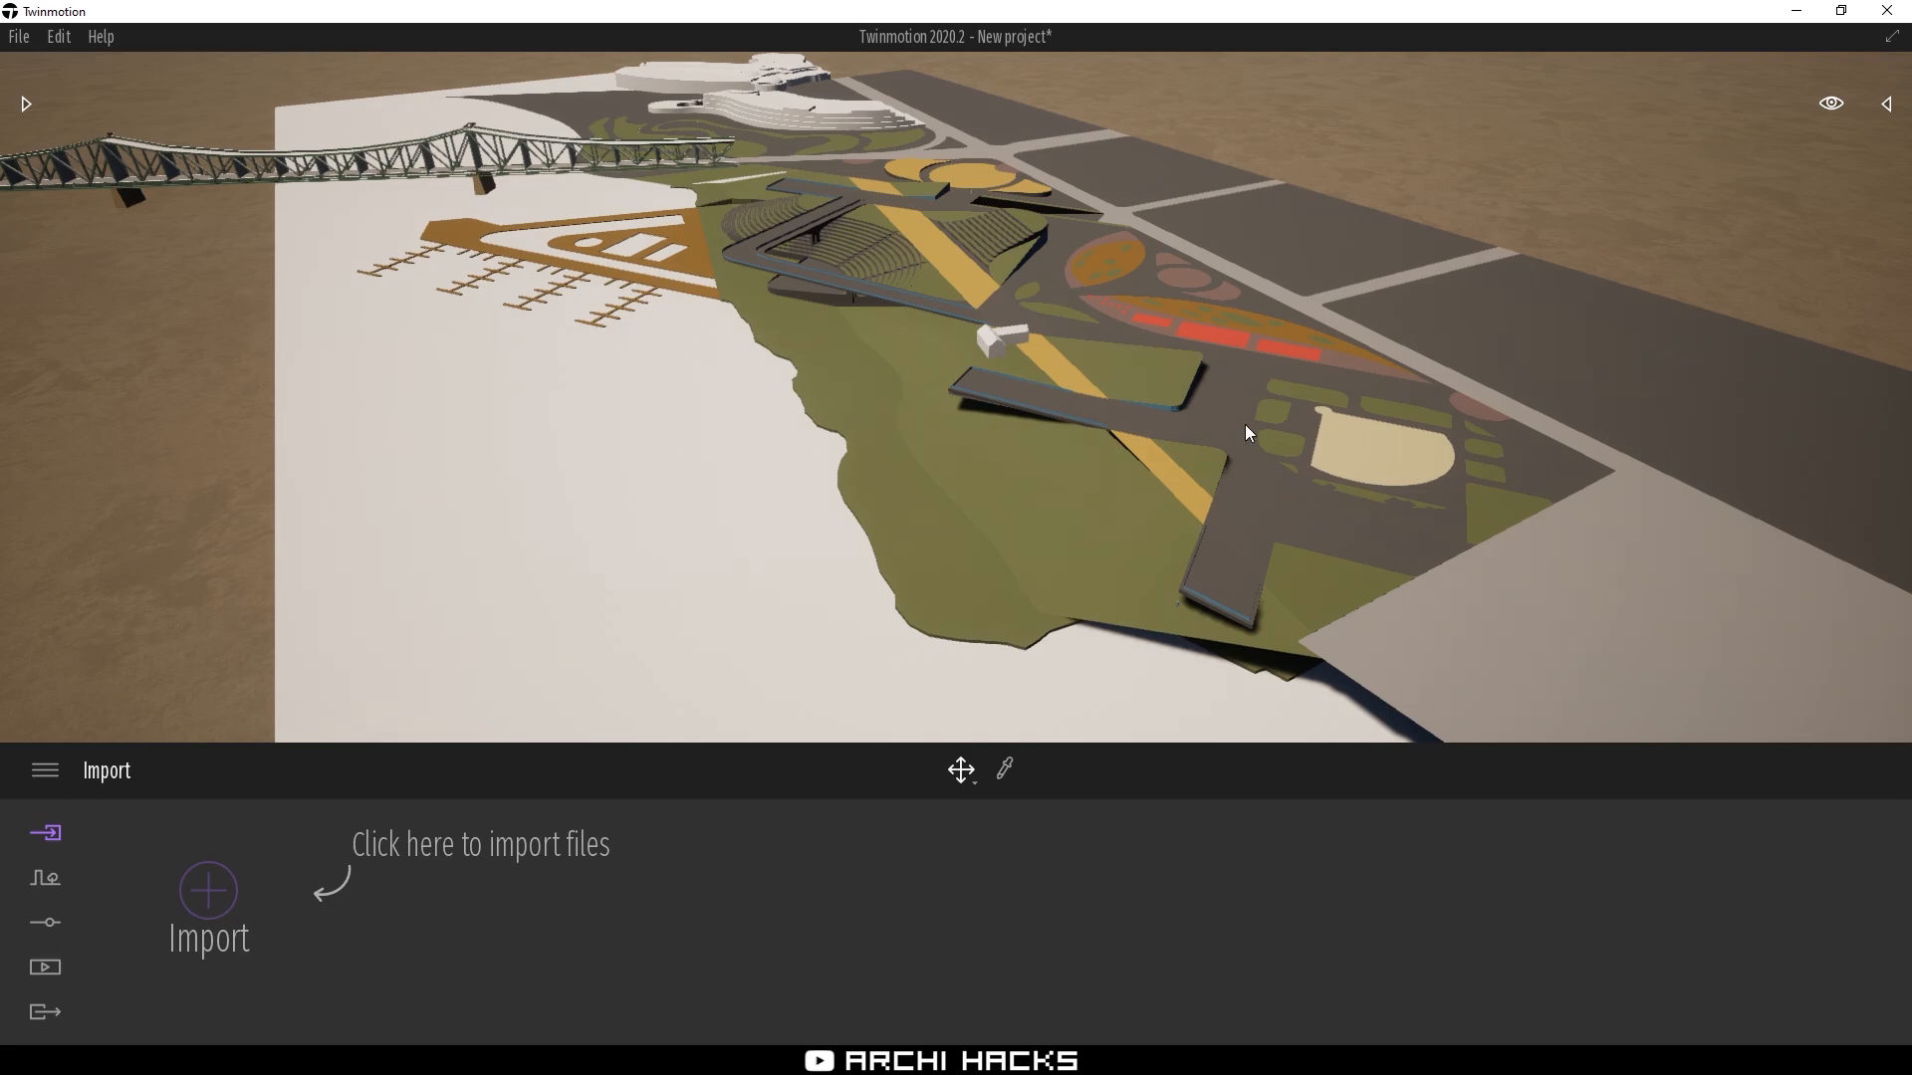
Switch to Rhino and delete the single extrusion picked at the small green house
key("alt+Tab")
left_click(799, 577)
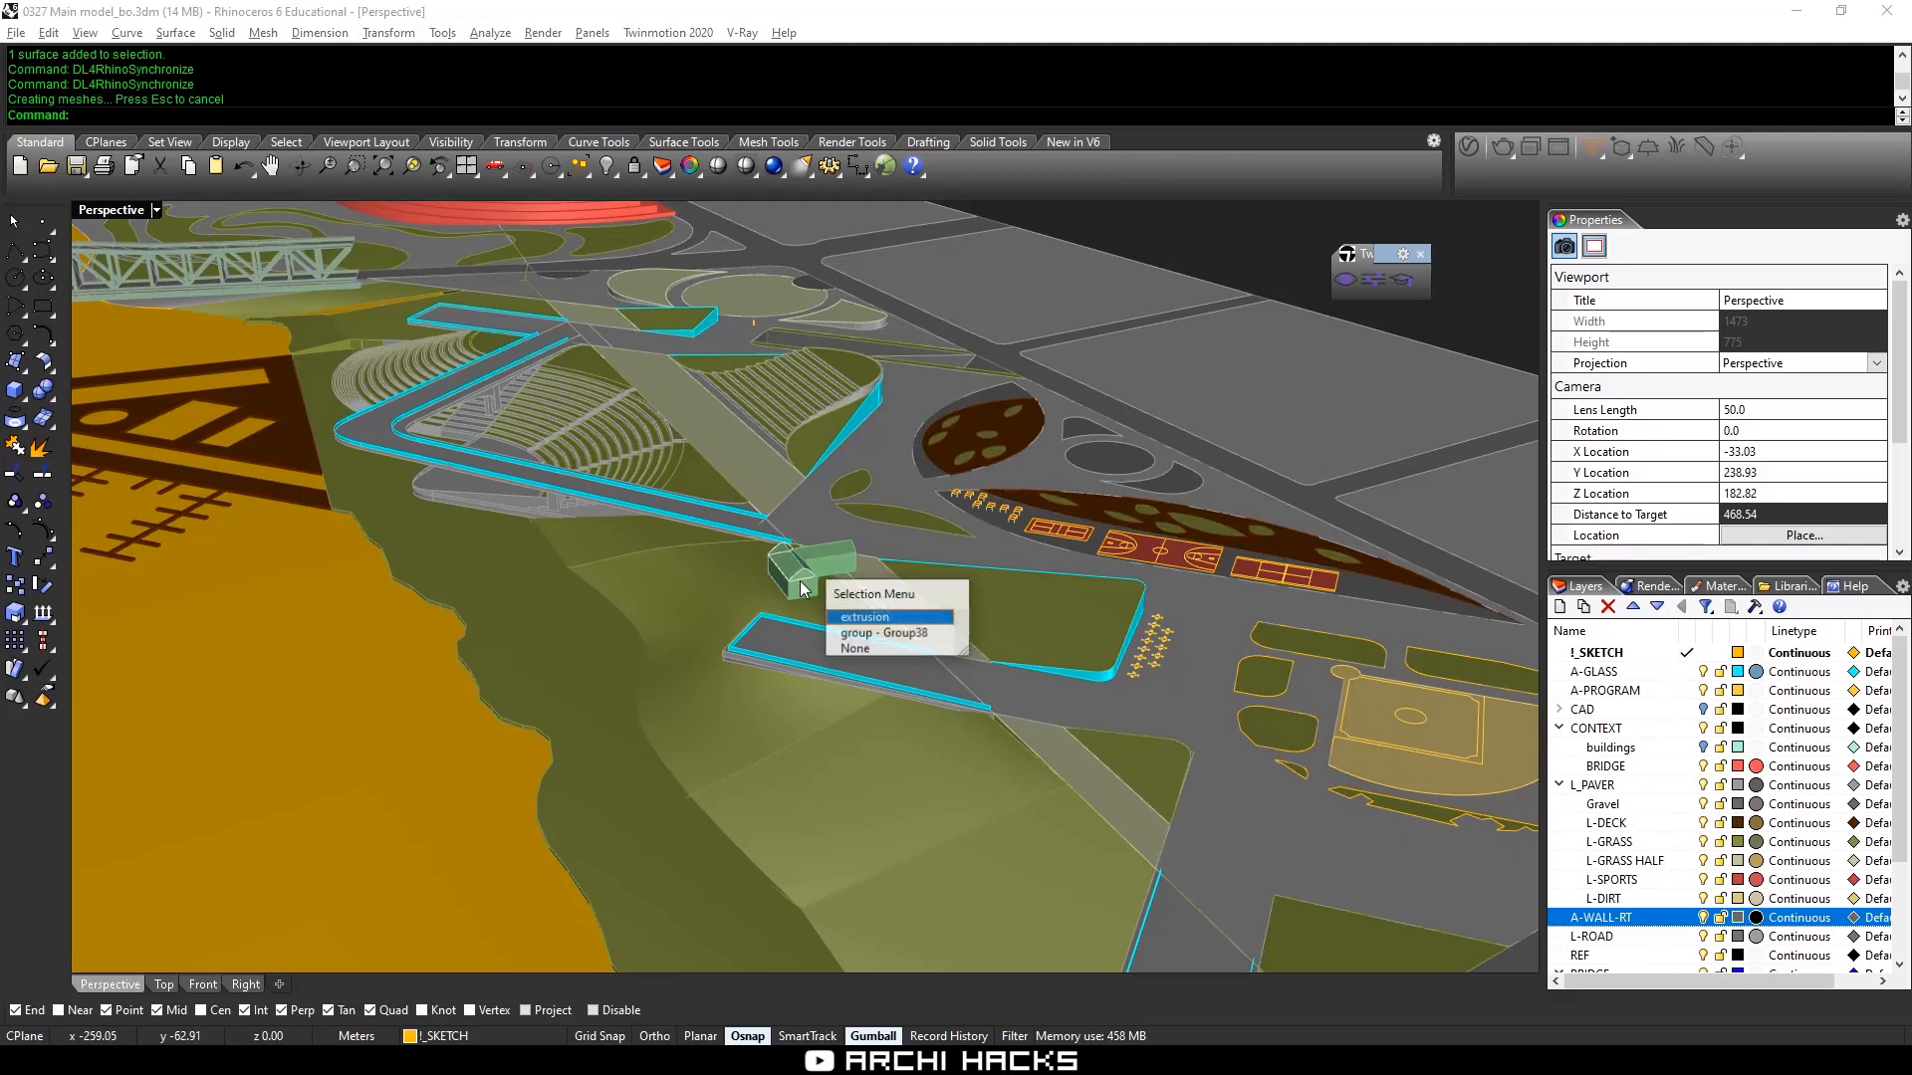
left_click(864, 616)
scroll(799, 594, "up", 8)
type("D")
key("Return")
Move the grouped green house a short distance across the terrain with the Gumball
left_click(817, 595)
scroll(797, 557, "down", 6)
scroll(827, 574, "up", 2)
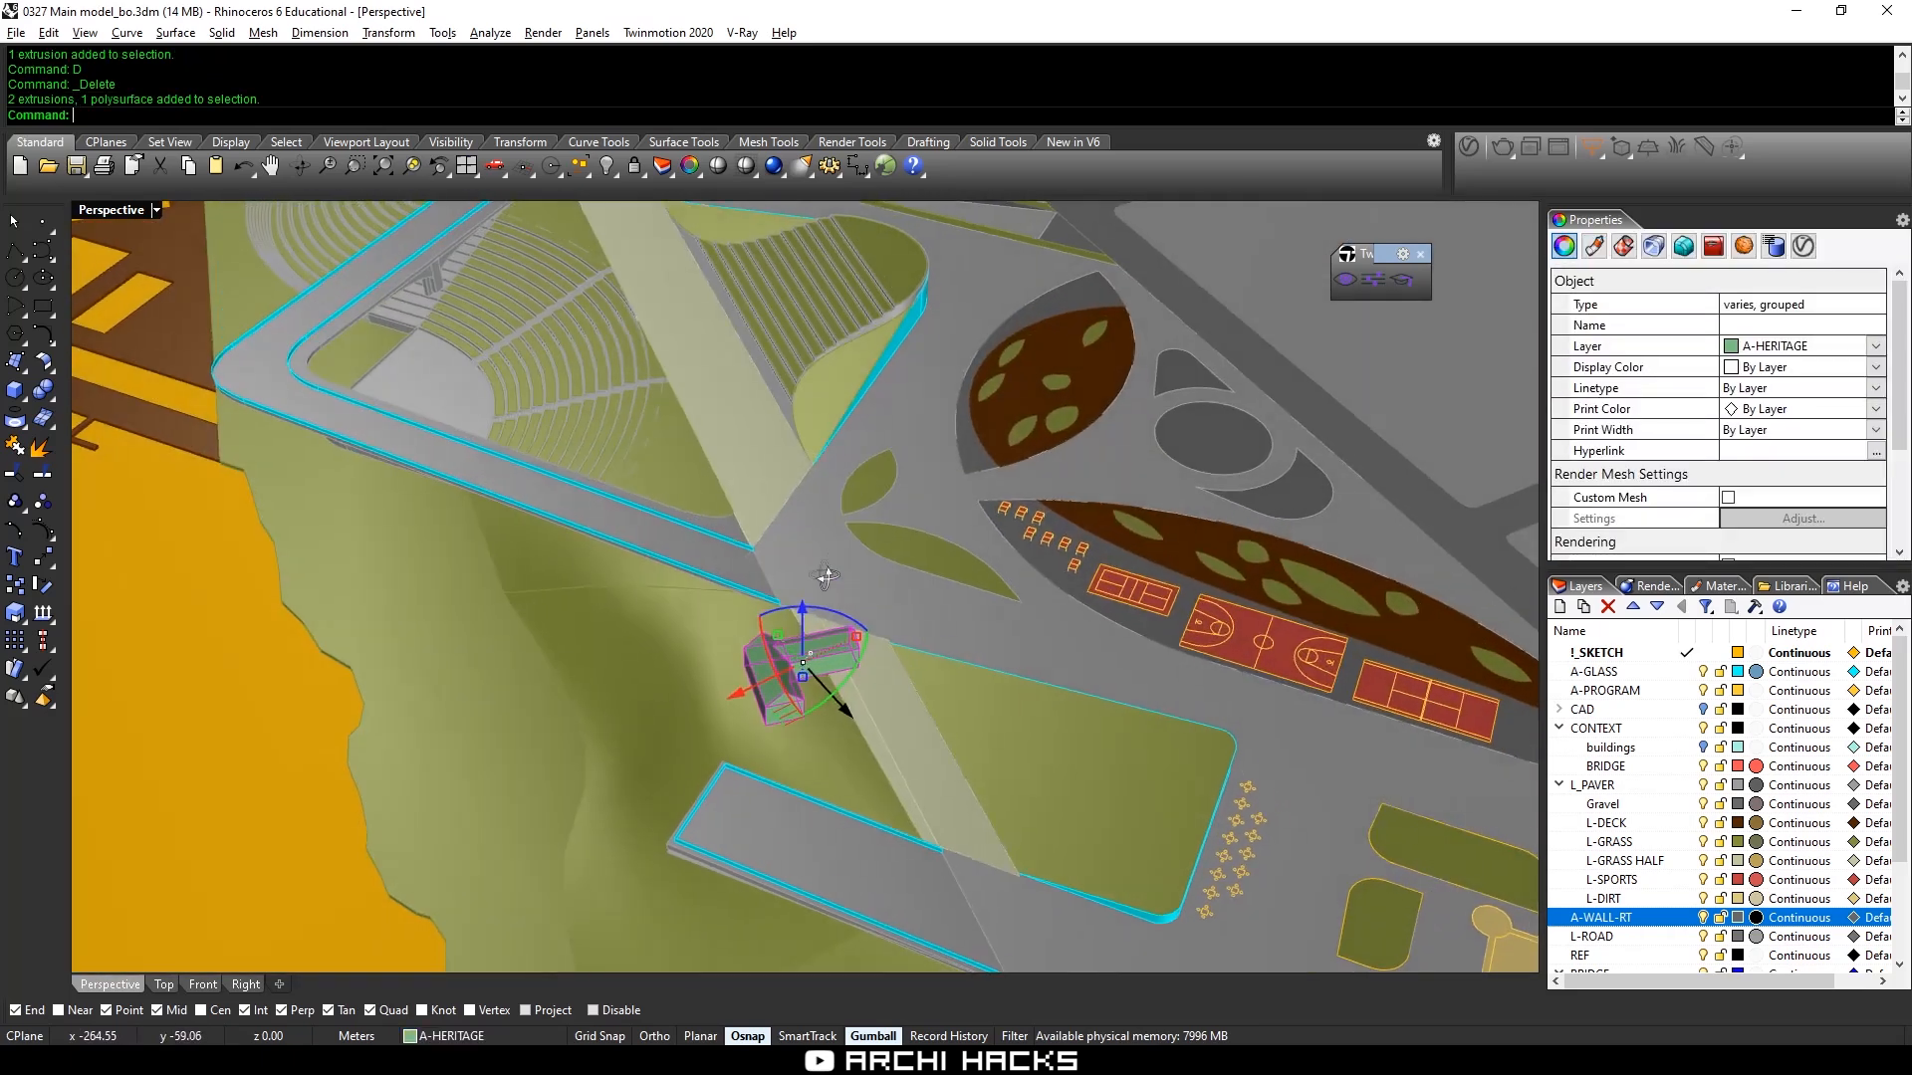
left_click_drag(792, 719, 738, 696)
key("Escape")
Delete the brown triangular pier deck on the water, which is on the L-DECK layer
right_click_drag(855, 743, 553, 510)
left_click(553, 510)
scroll(505, 593, "up", 5)
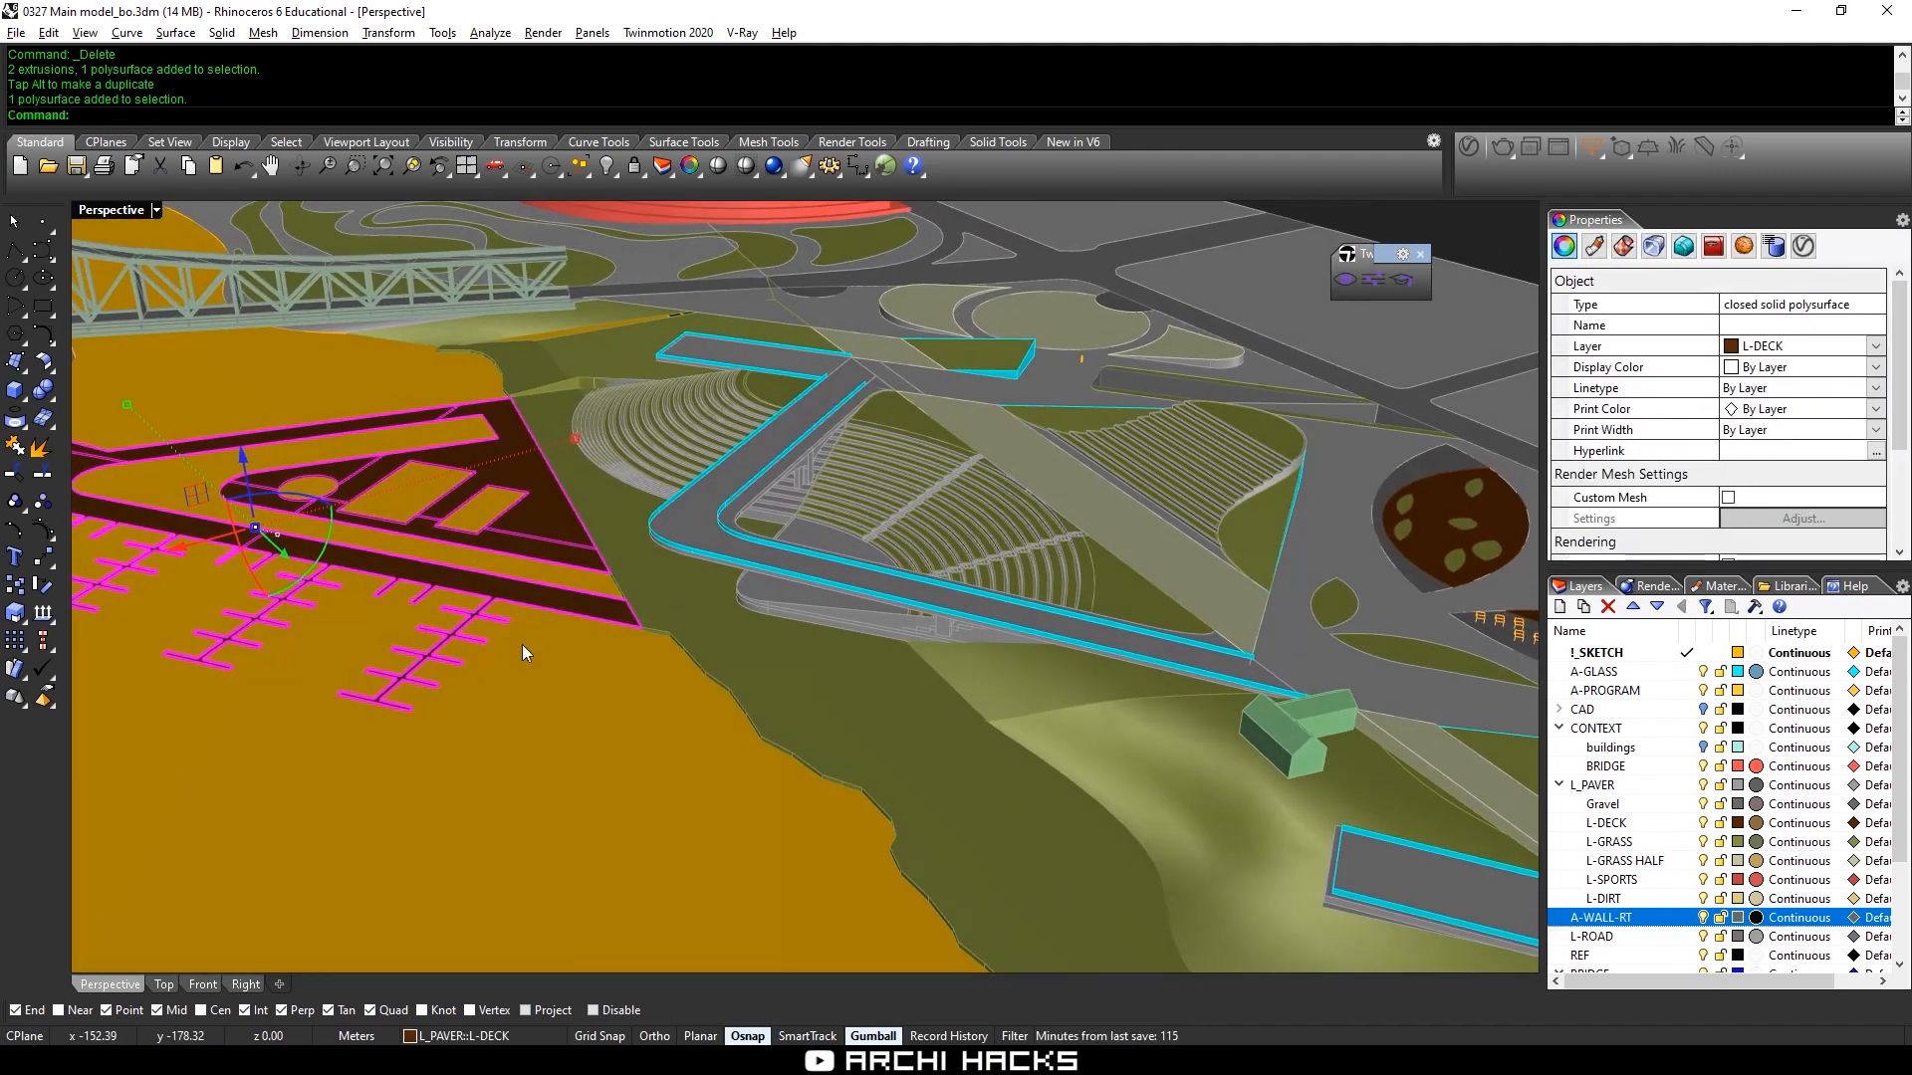
key("Delete")
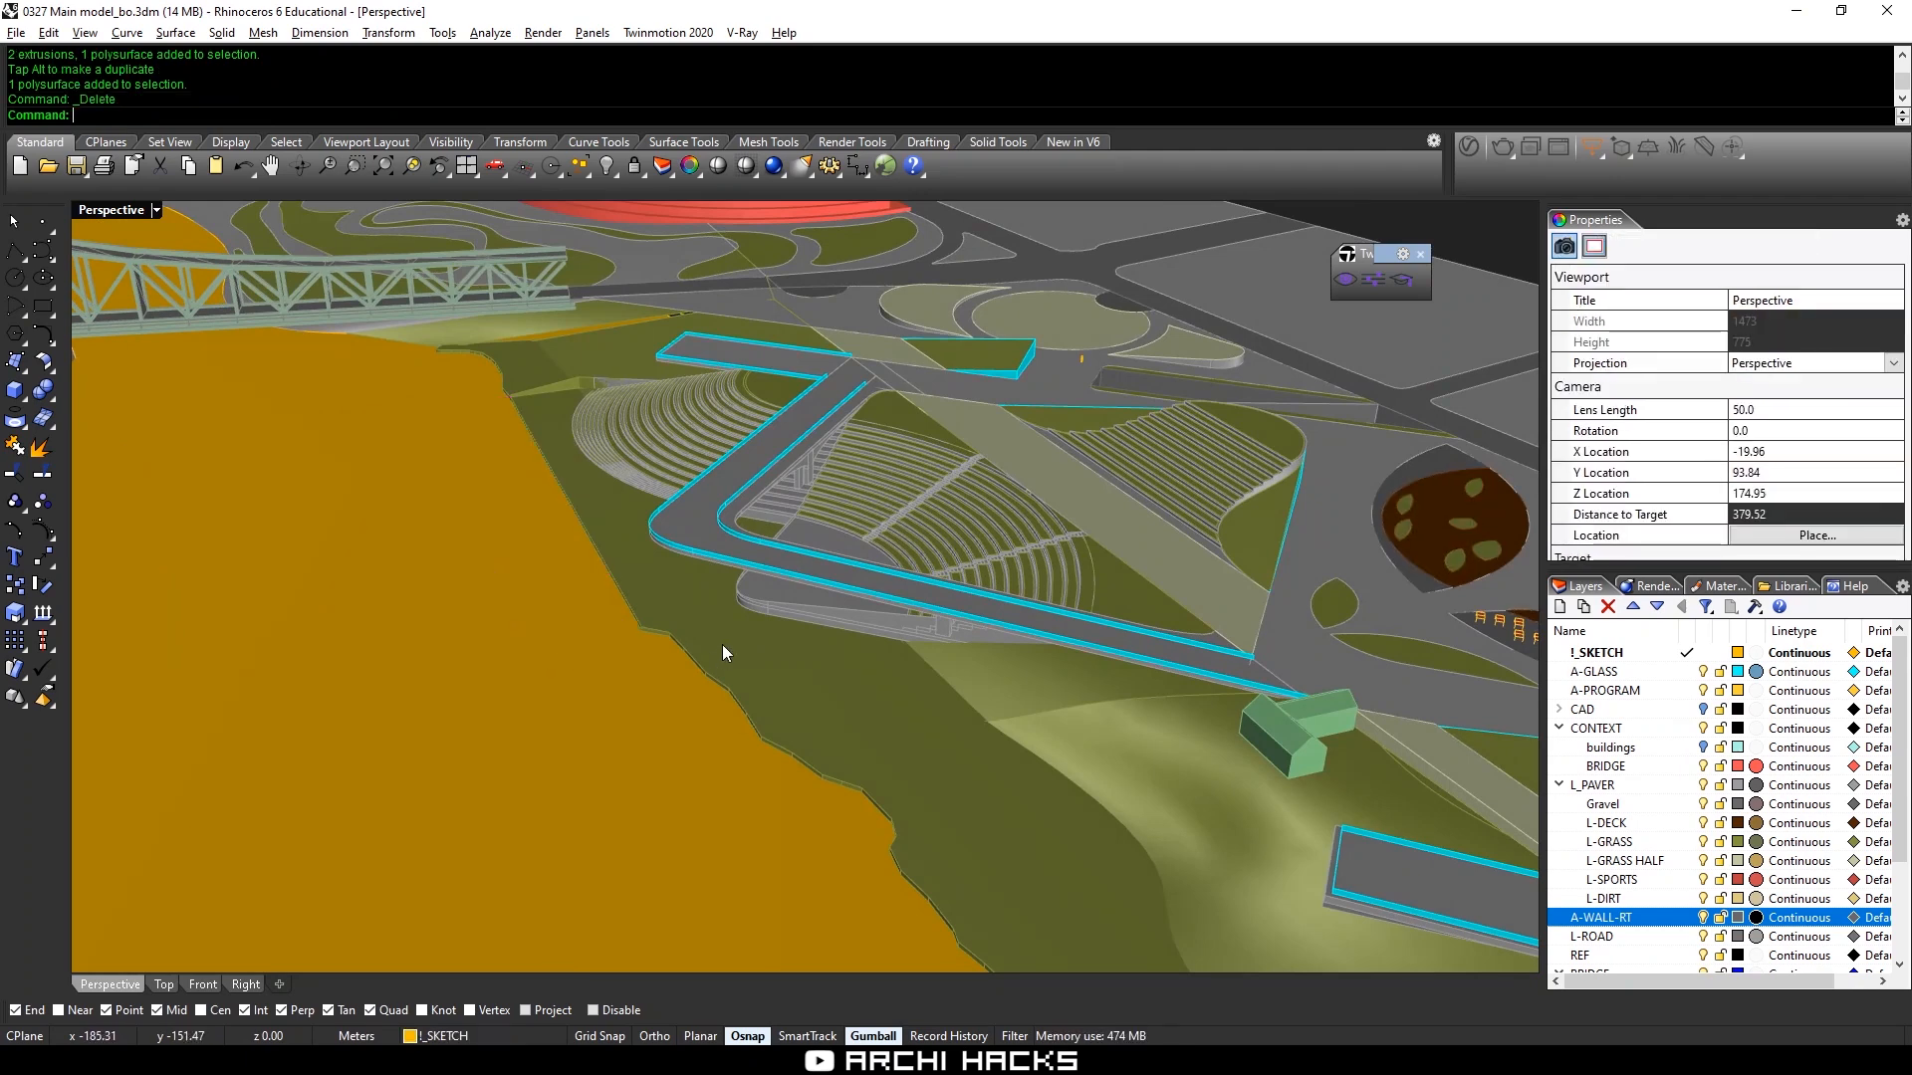
Synchronize the edited model, switch to Twinmotion and focus on the house to check its position
scroll(734, 628, "down", 3)
right_click_drag(750, 608, 908, 567, "shift")
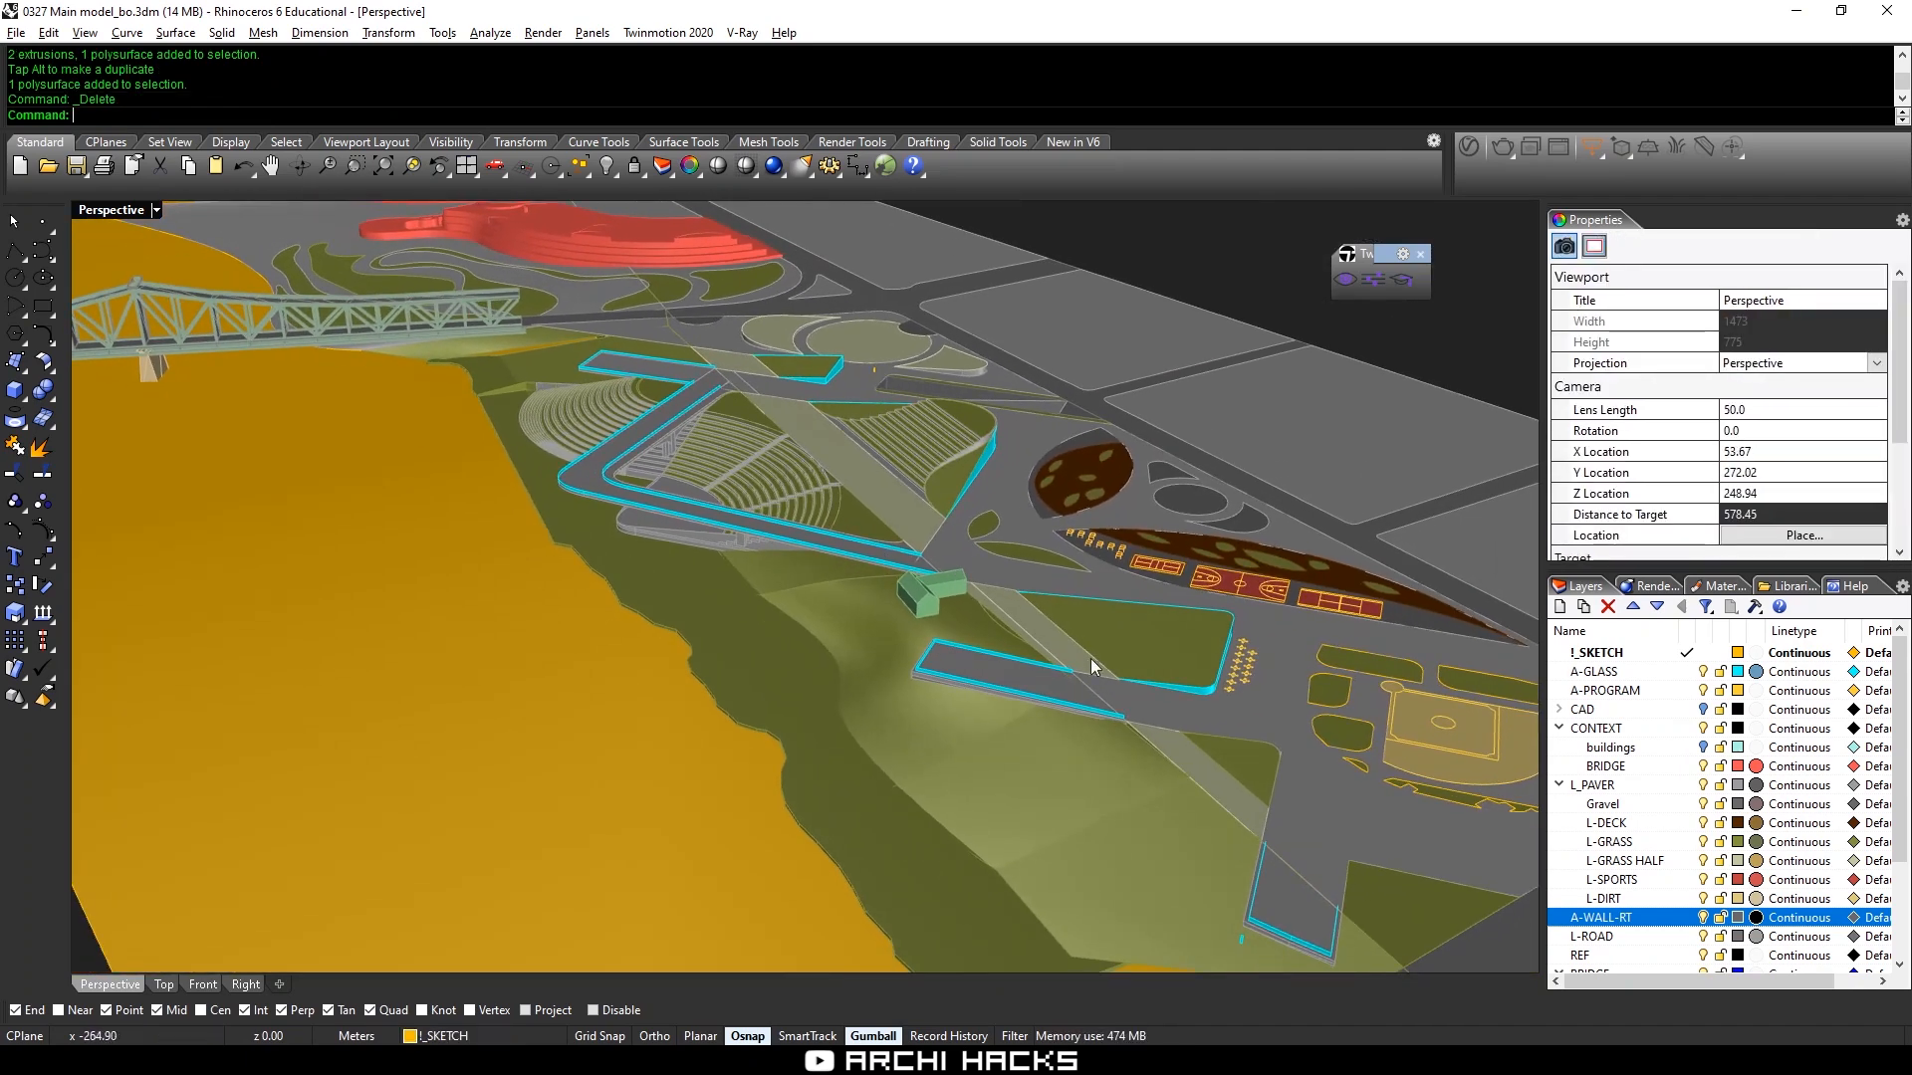
left_click(1346, 282)
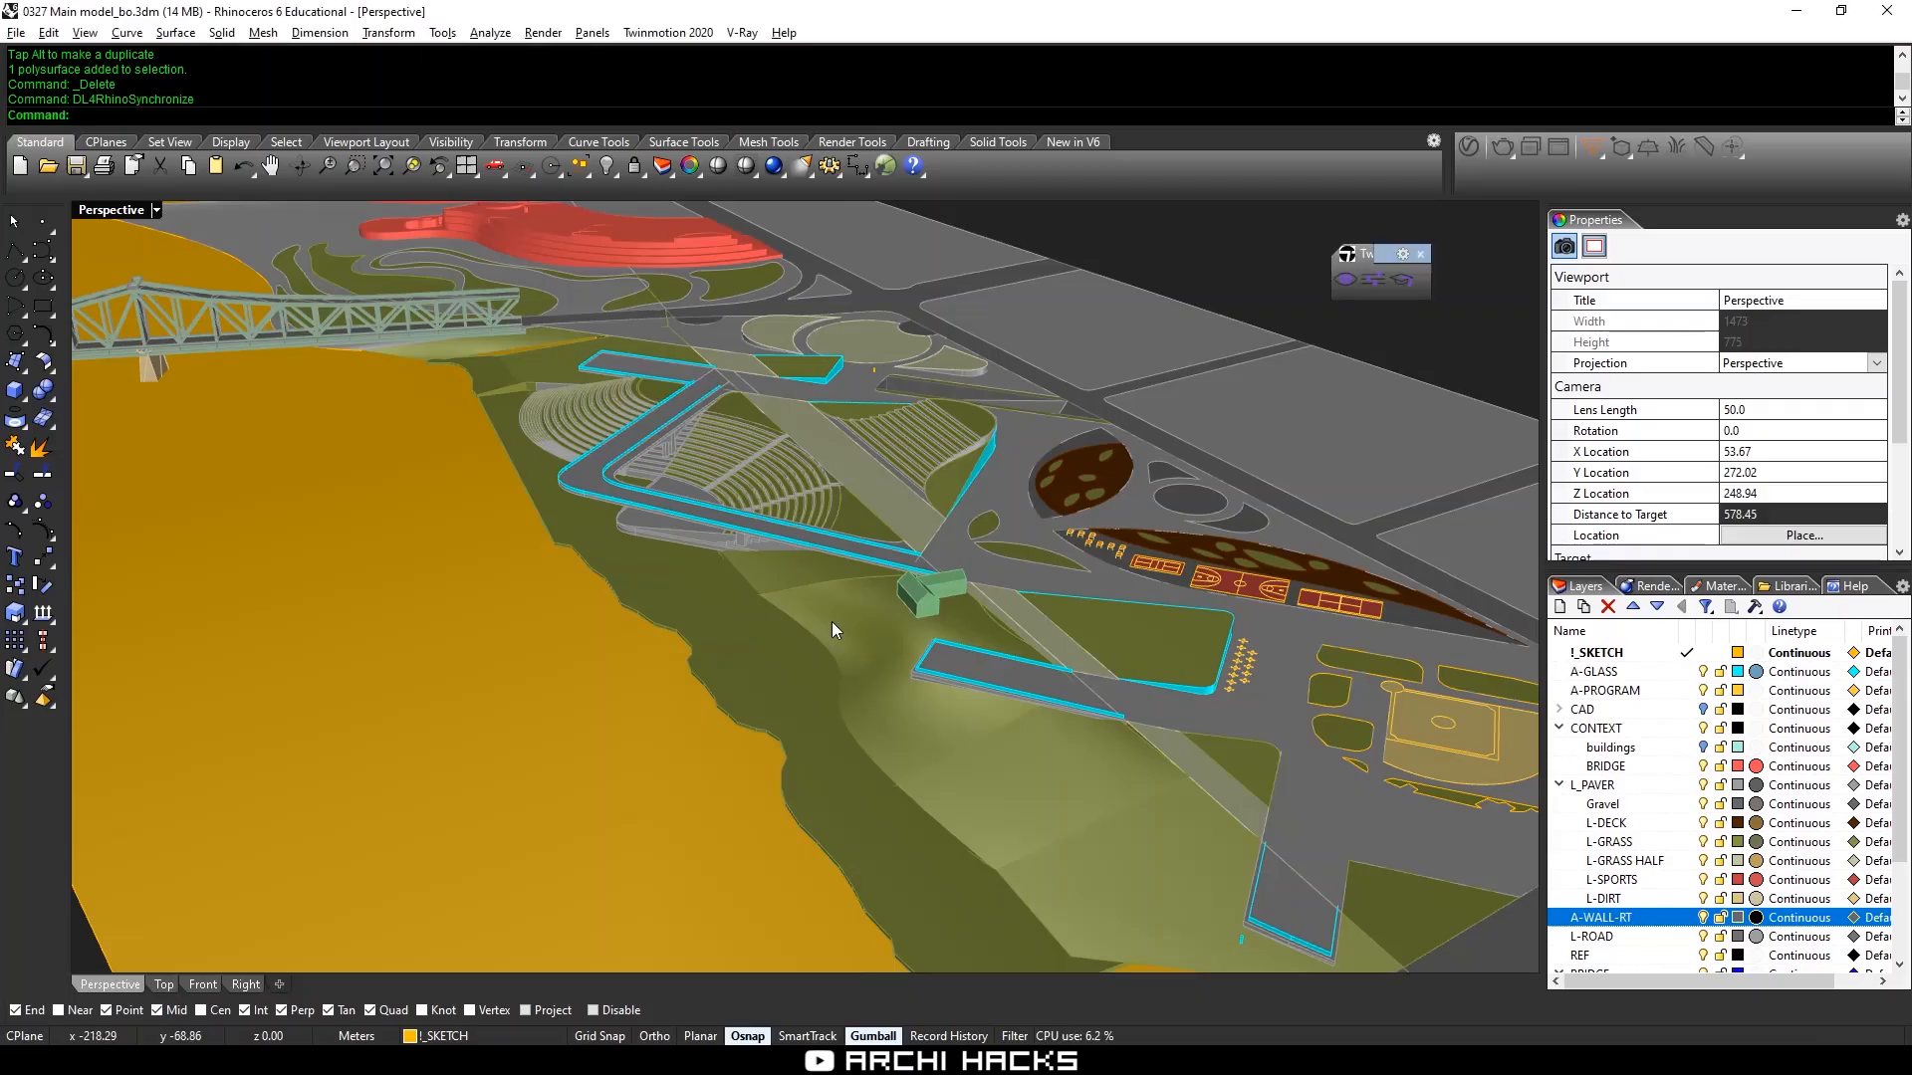
left_click(251, 980)
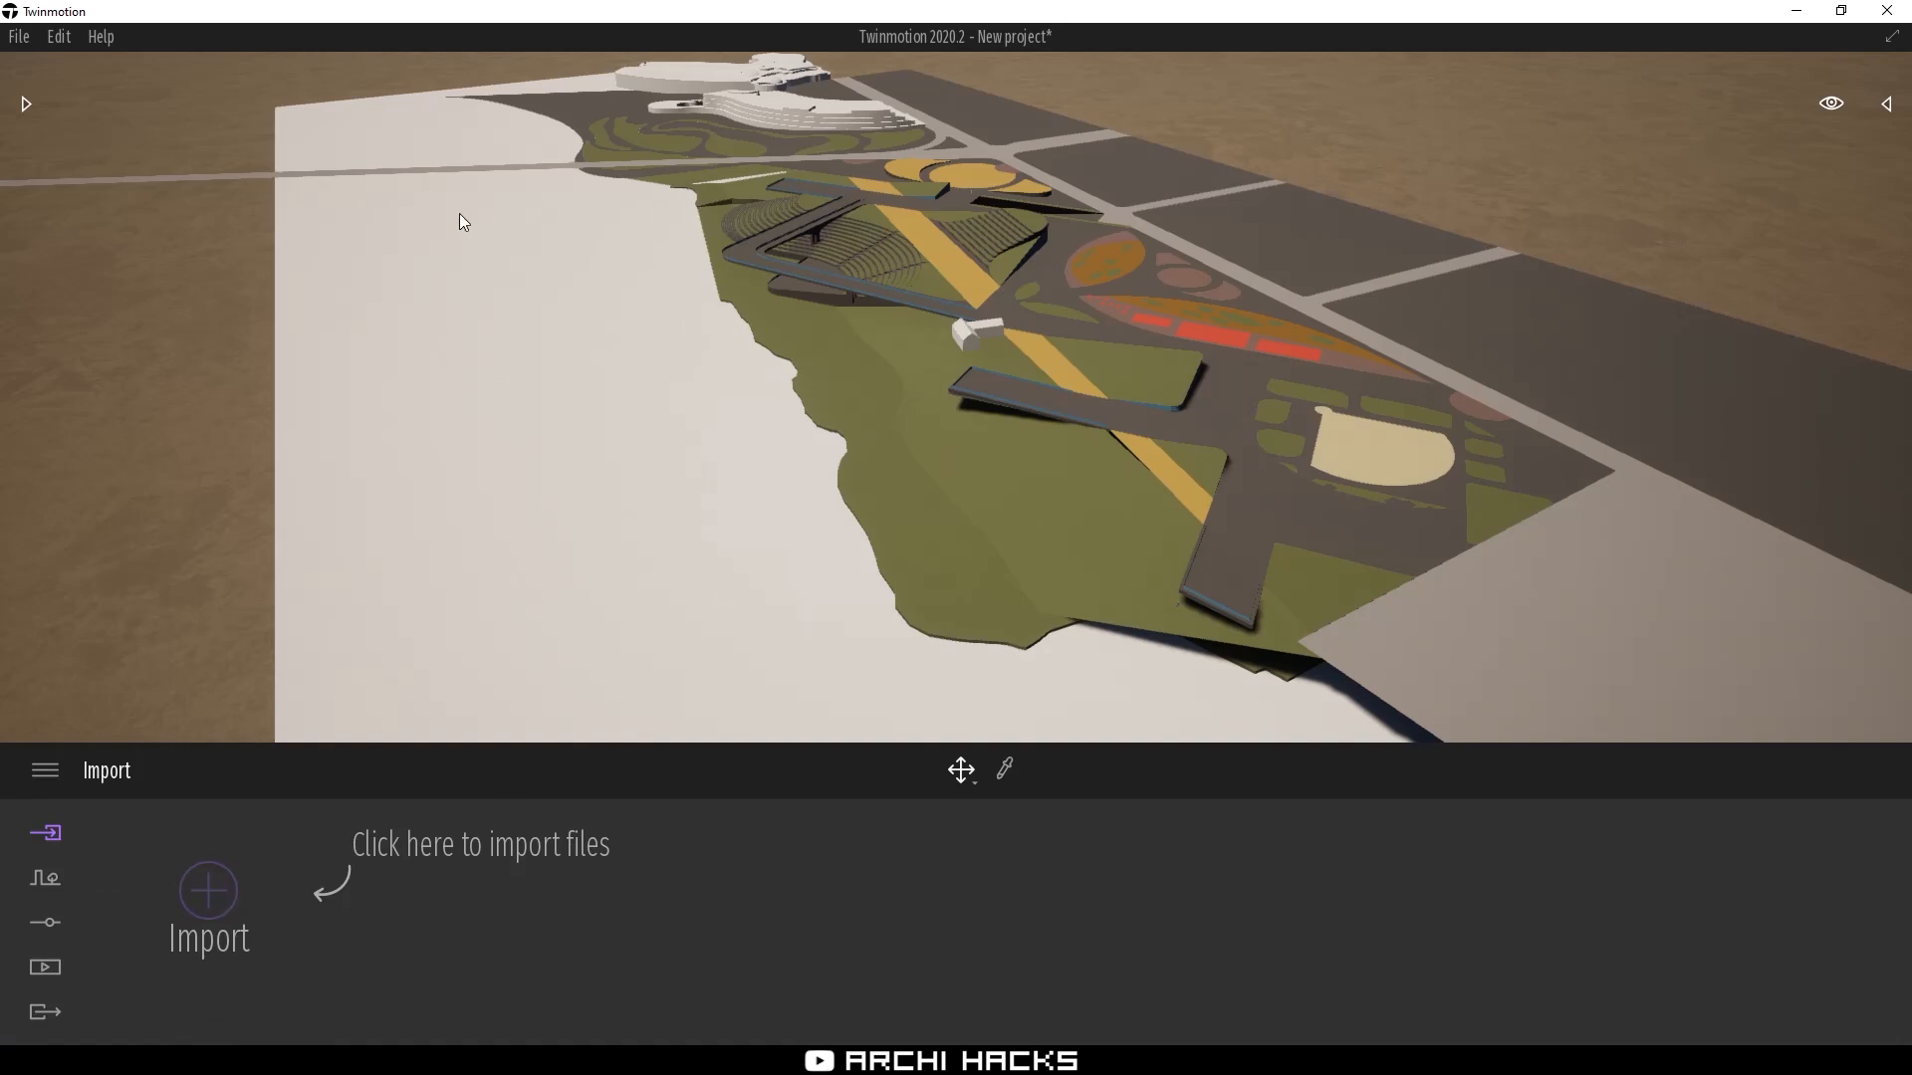
left_click(988, 326)
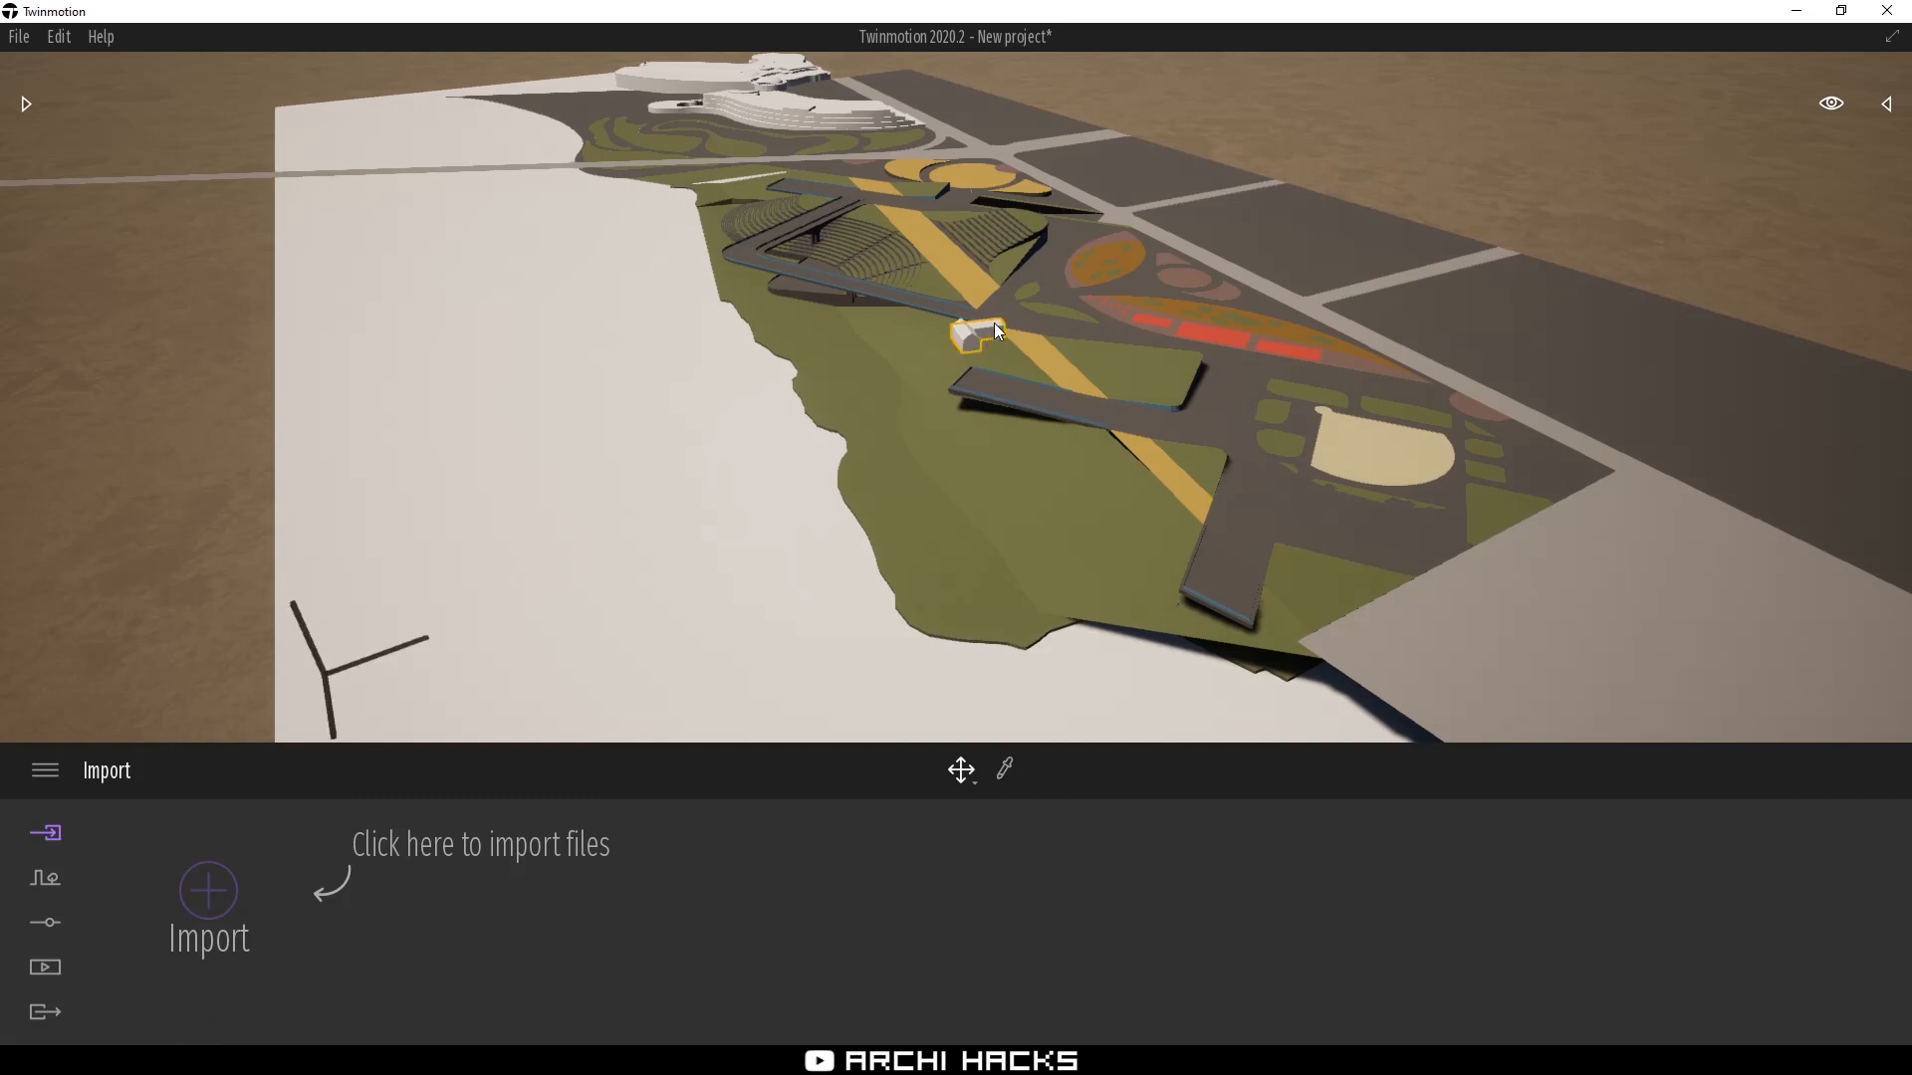
key("f")
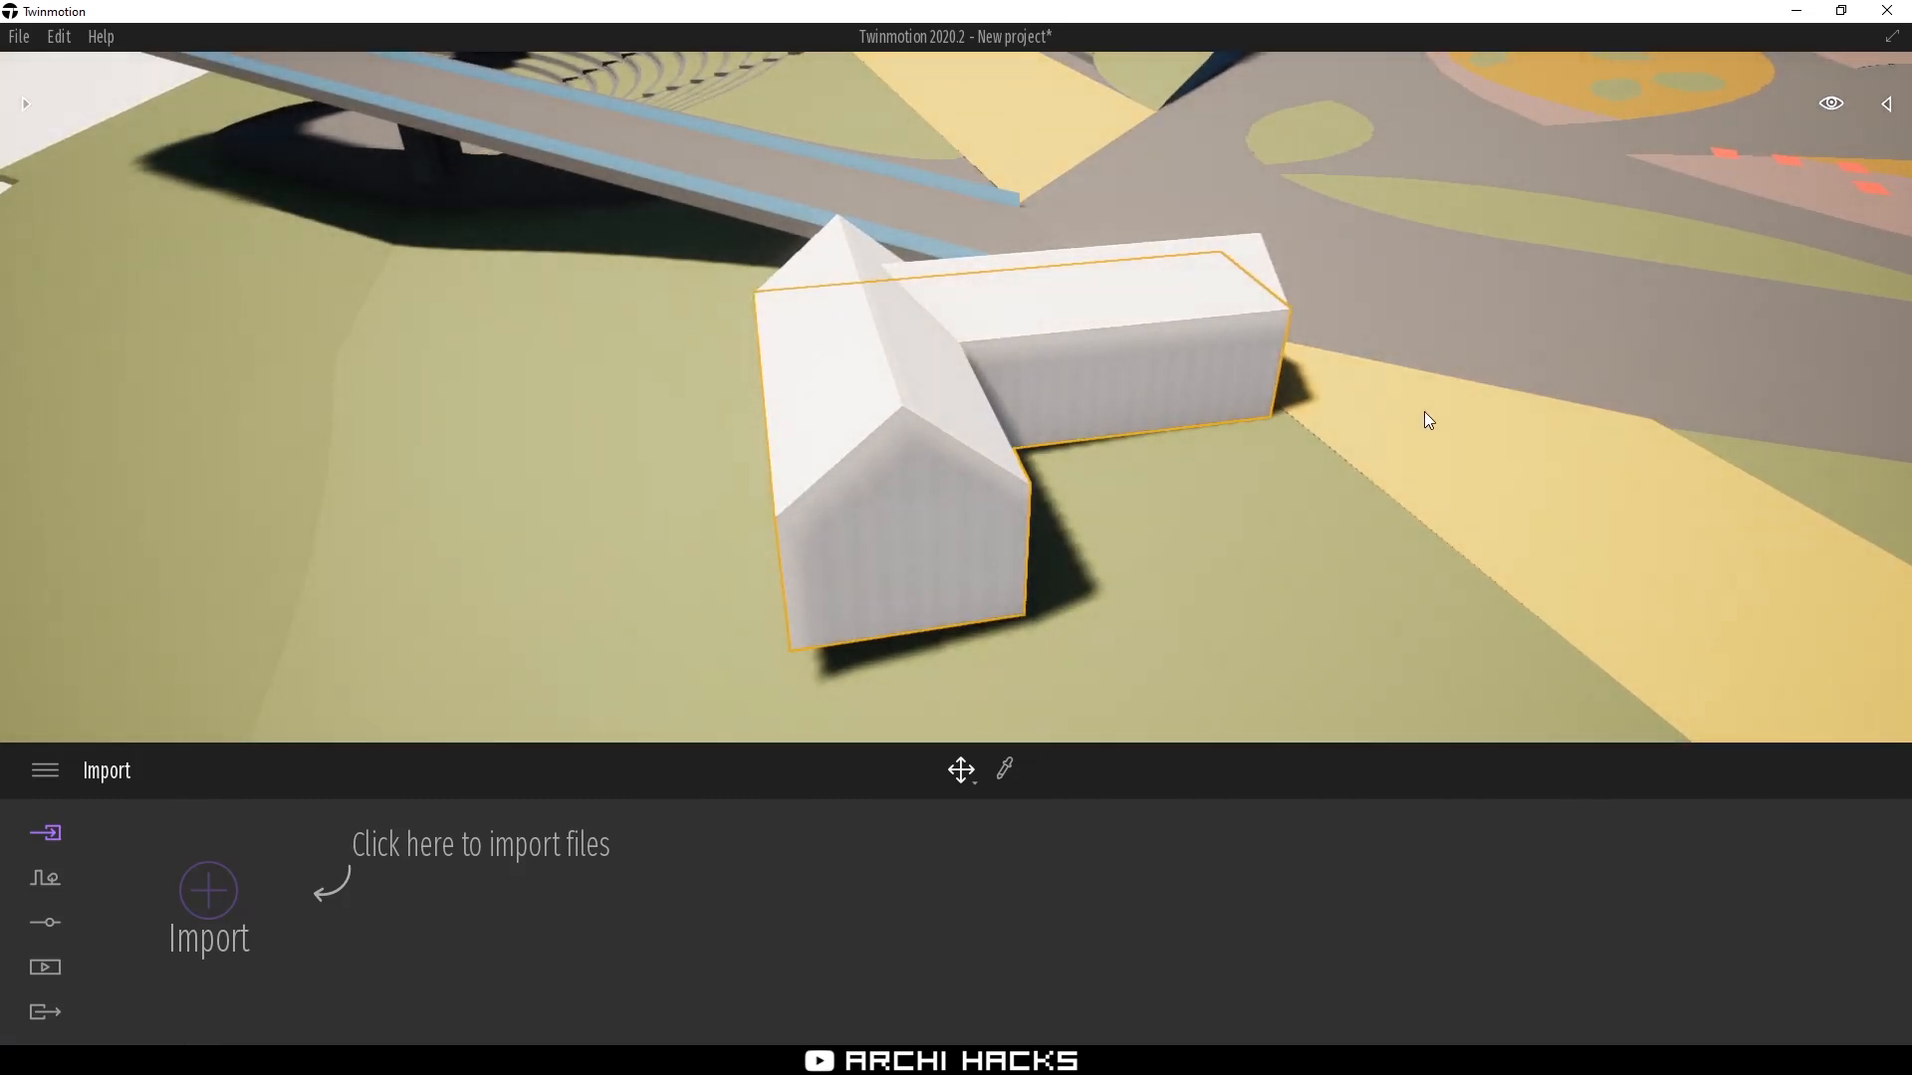
scroll(1261, 456, "down", 8)
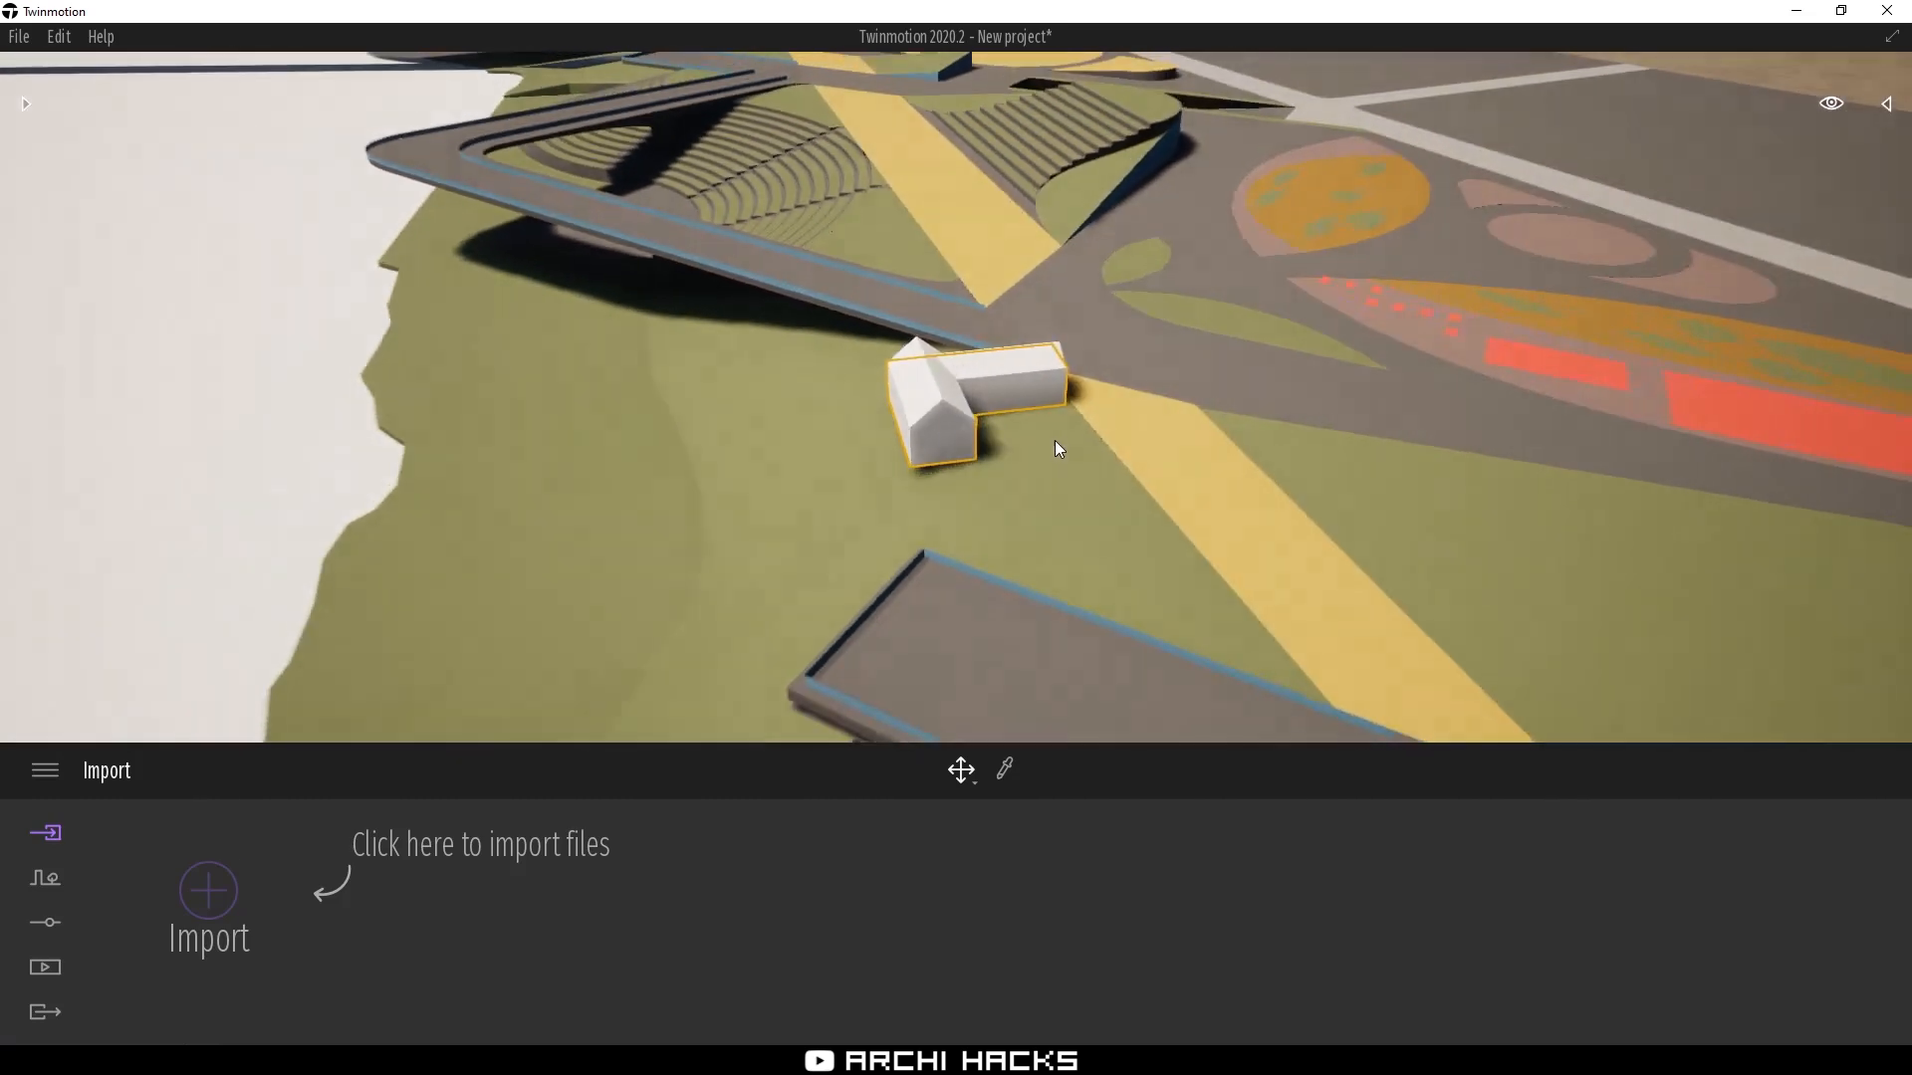
Switch back to Rhino, undo the deck deletion and the house move, and synchronize the model with Twinmotion again
key("alt+Tab")
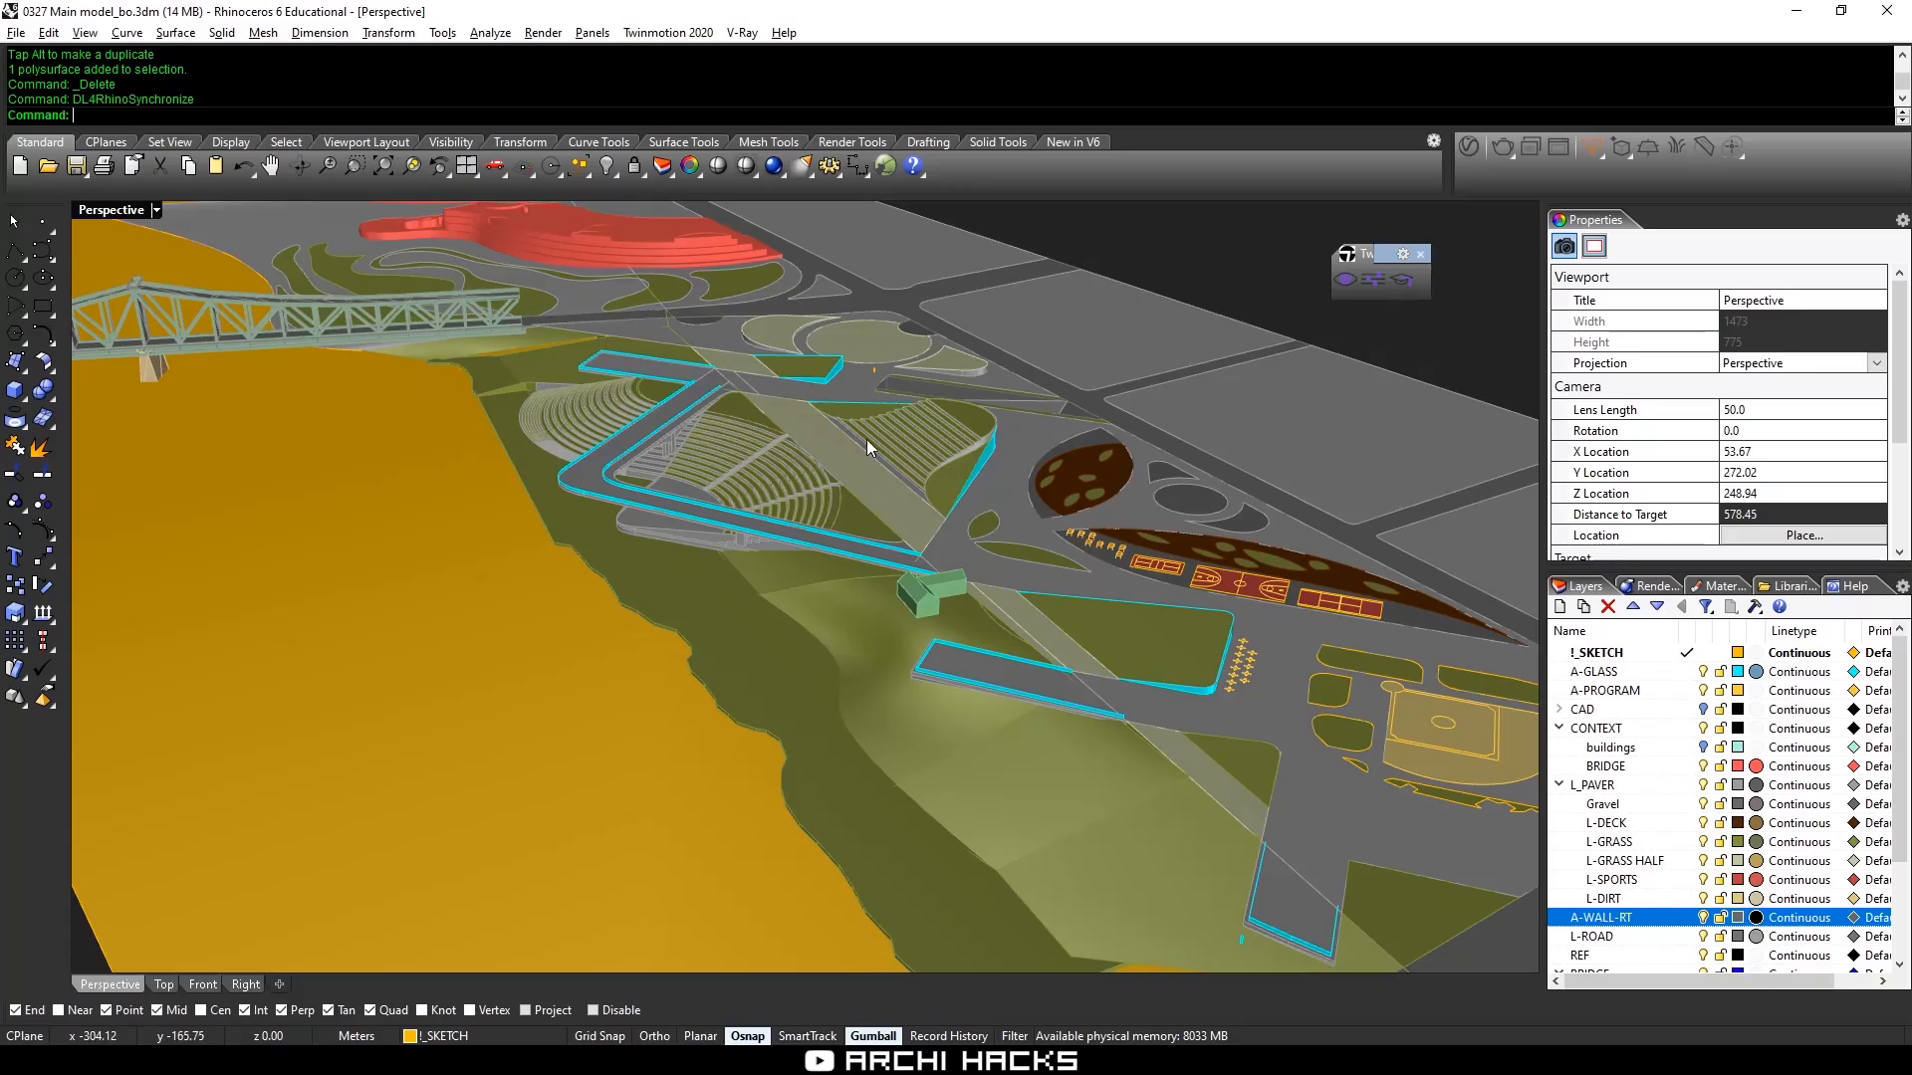
key("ctrl+z")
key("ctrl+z")
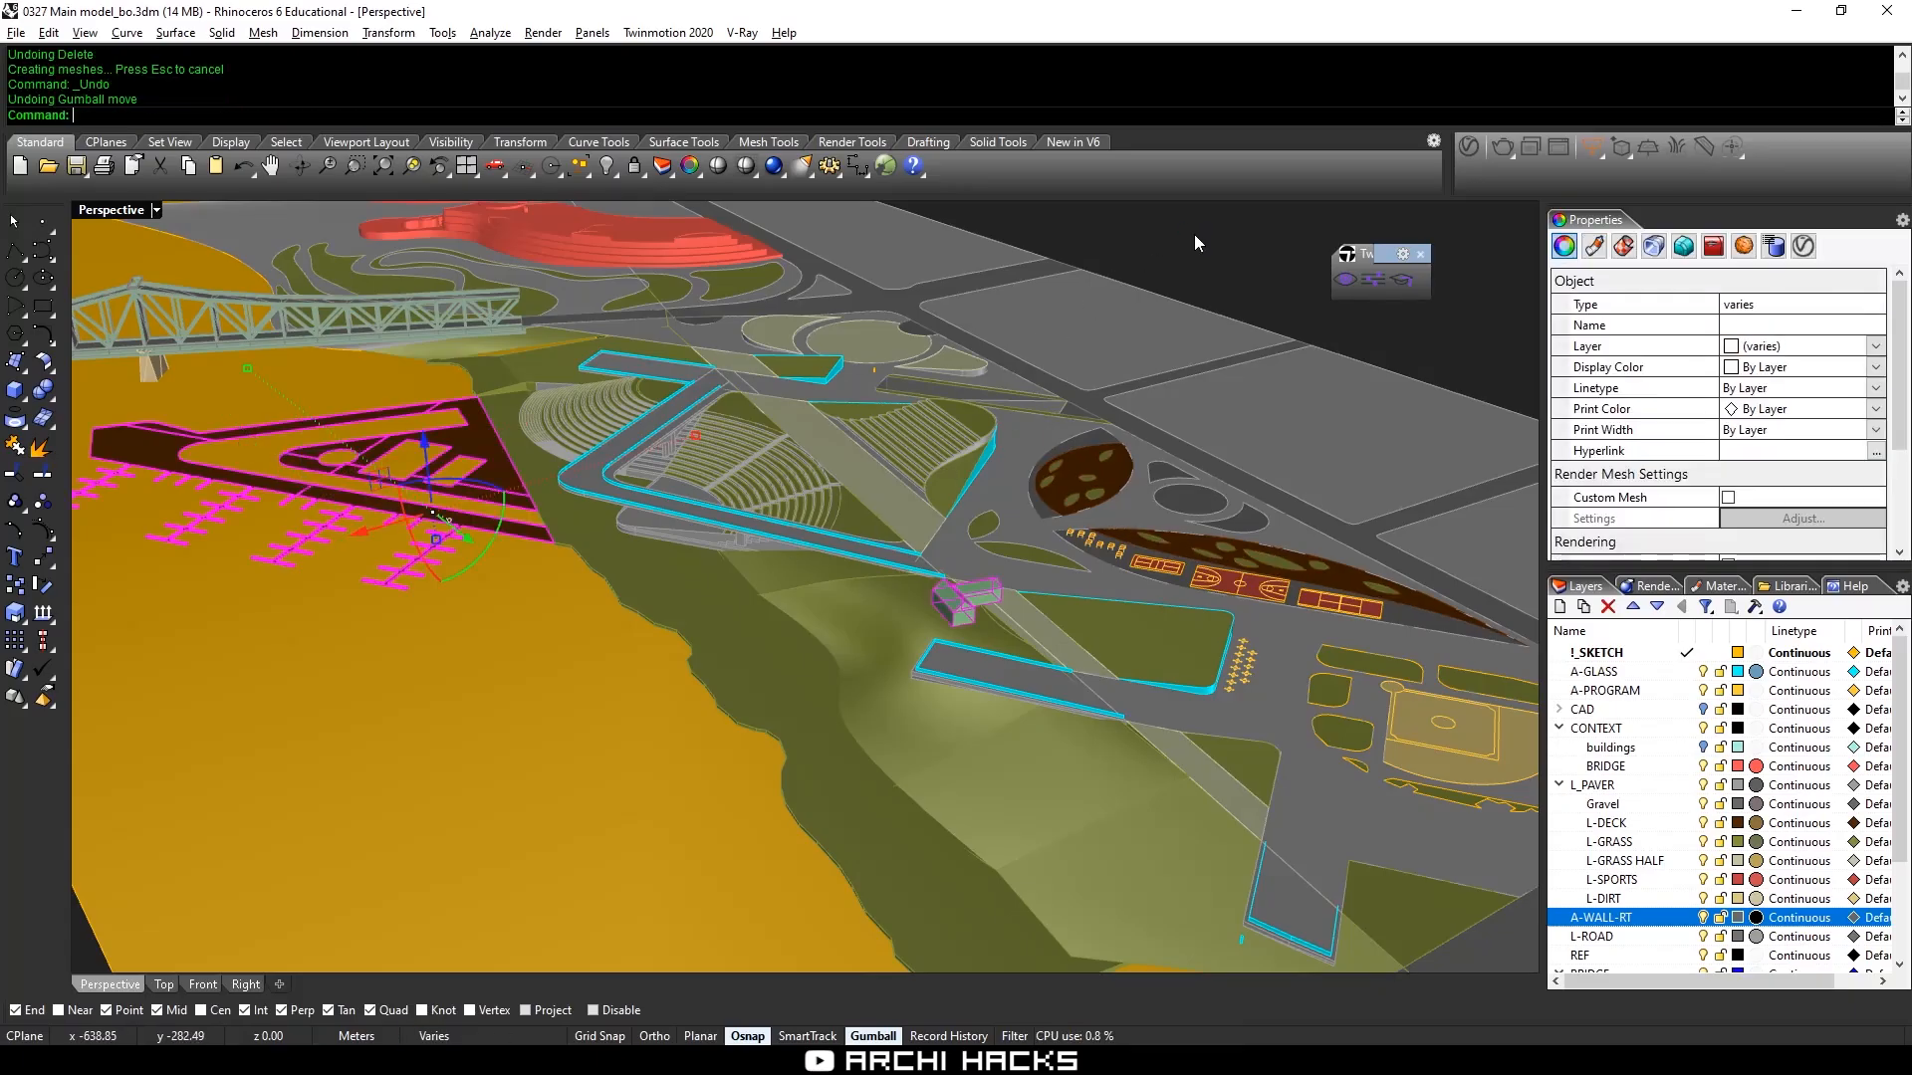
left_click(1345, 279)
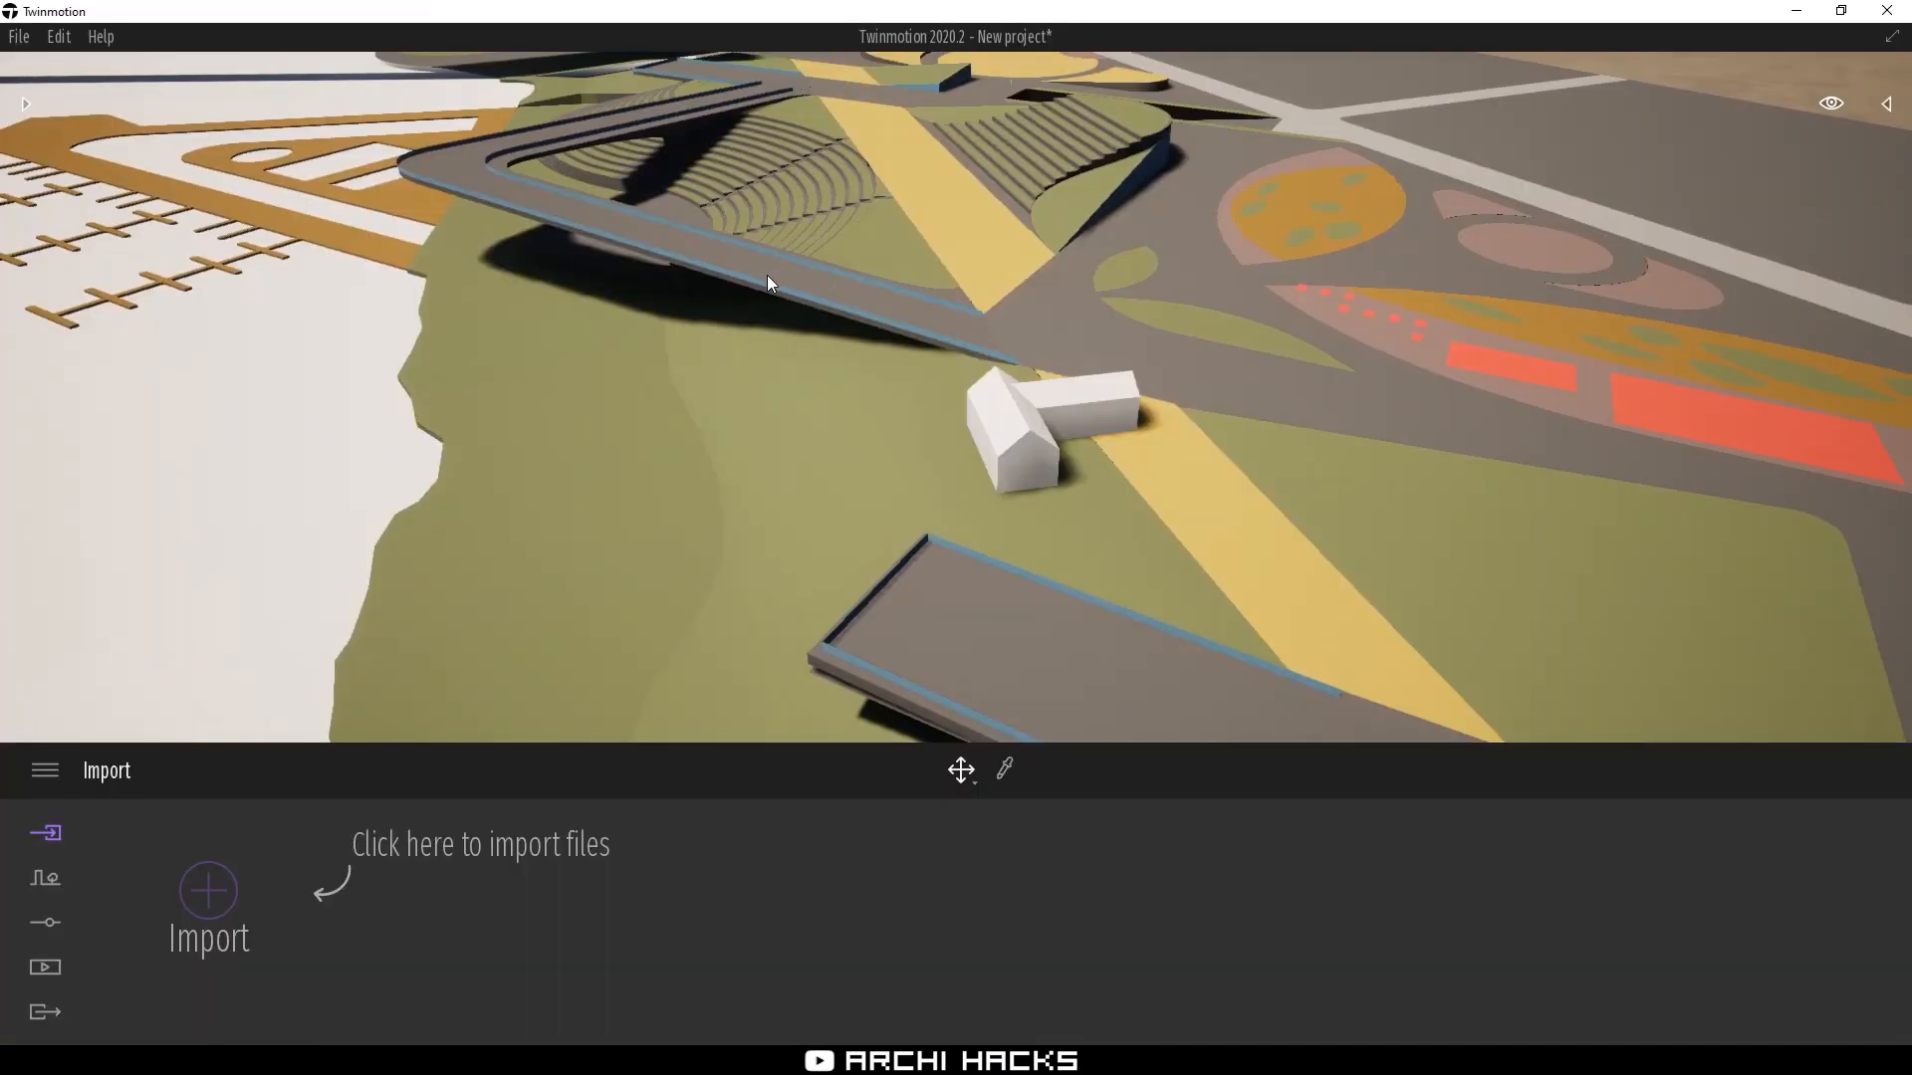
Inspect the Horse Chestnut tree on the leaf-shaped lawn up close
scroll(862, 521, "down", 10)
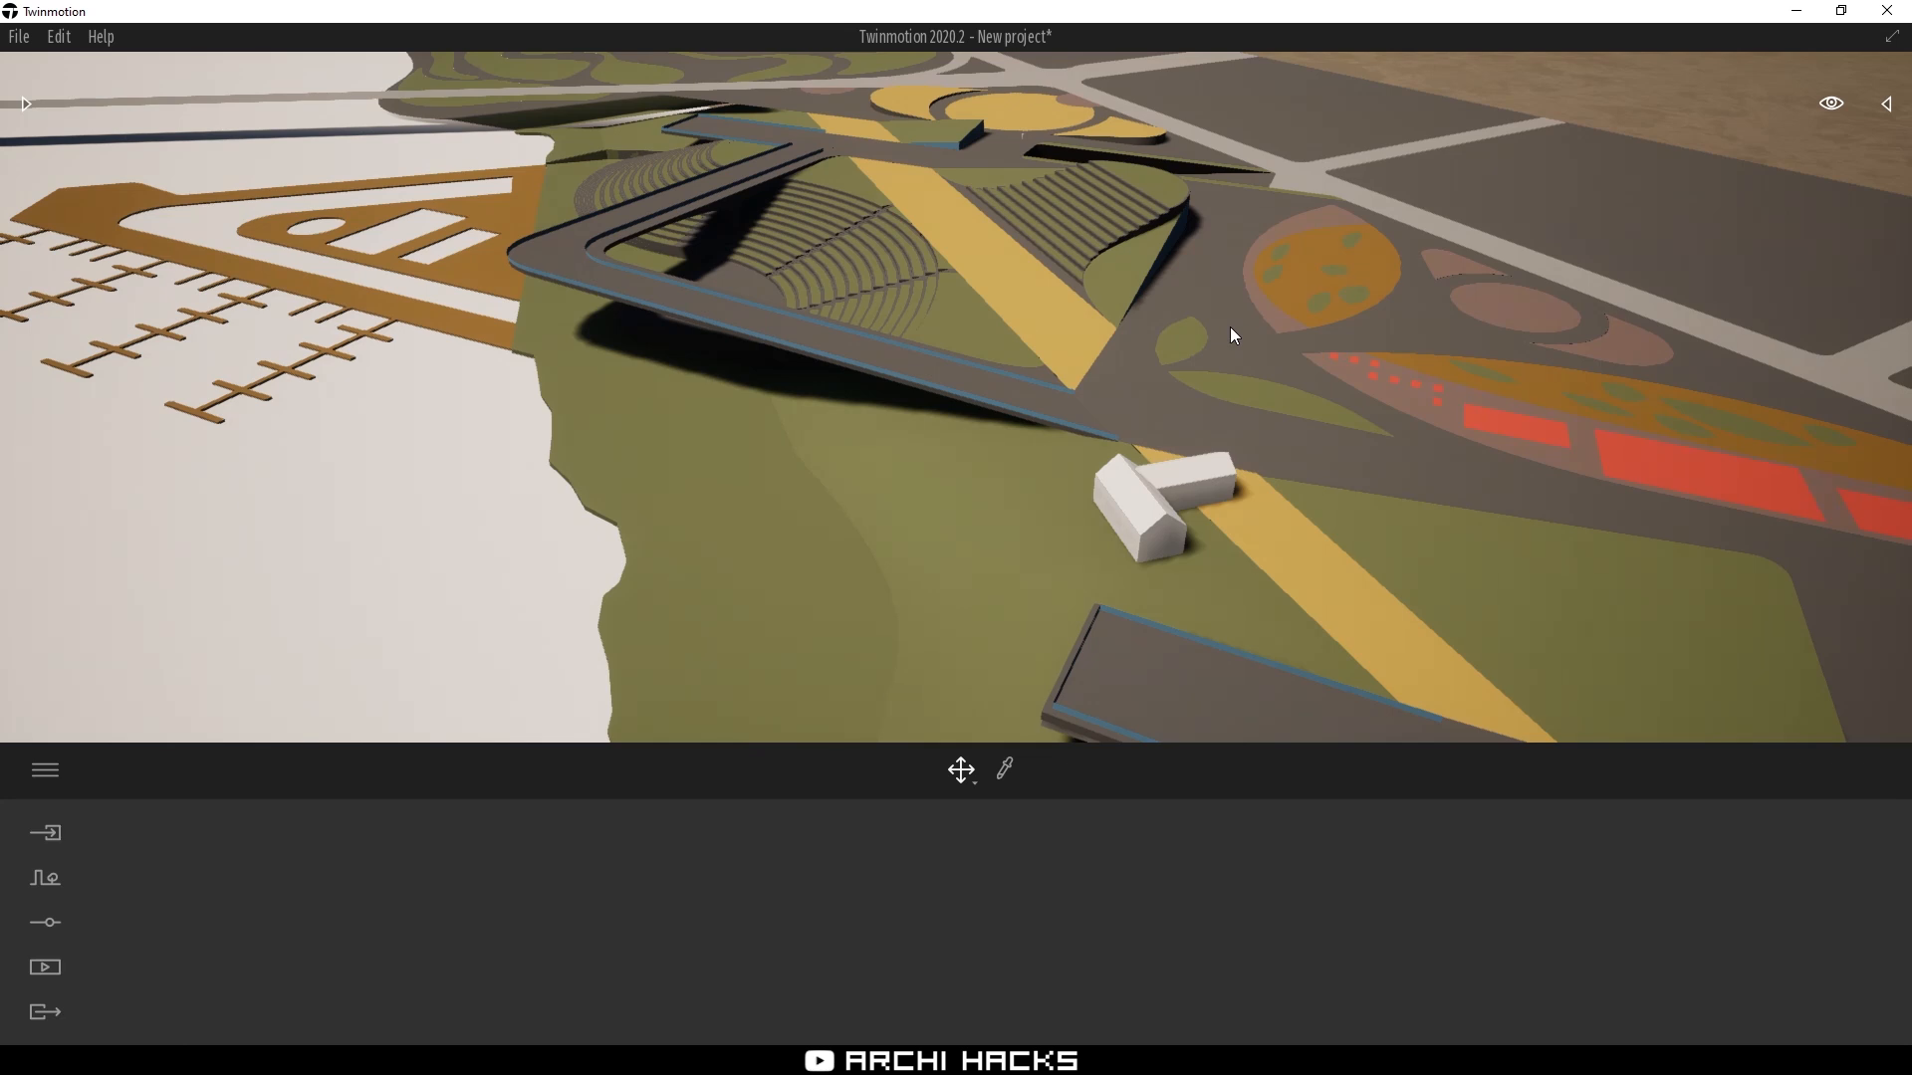
scroll(400, 308, "down", 1)
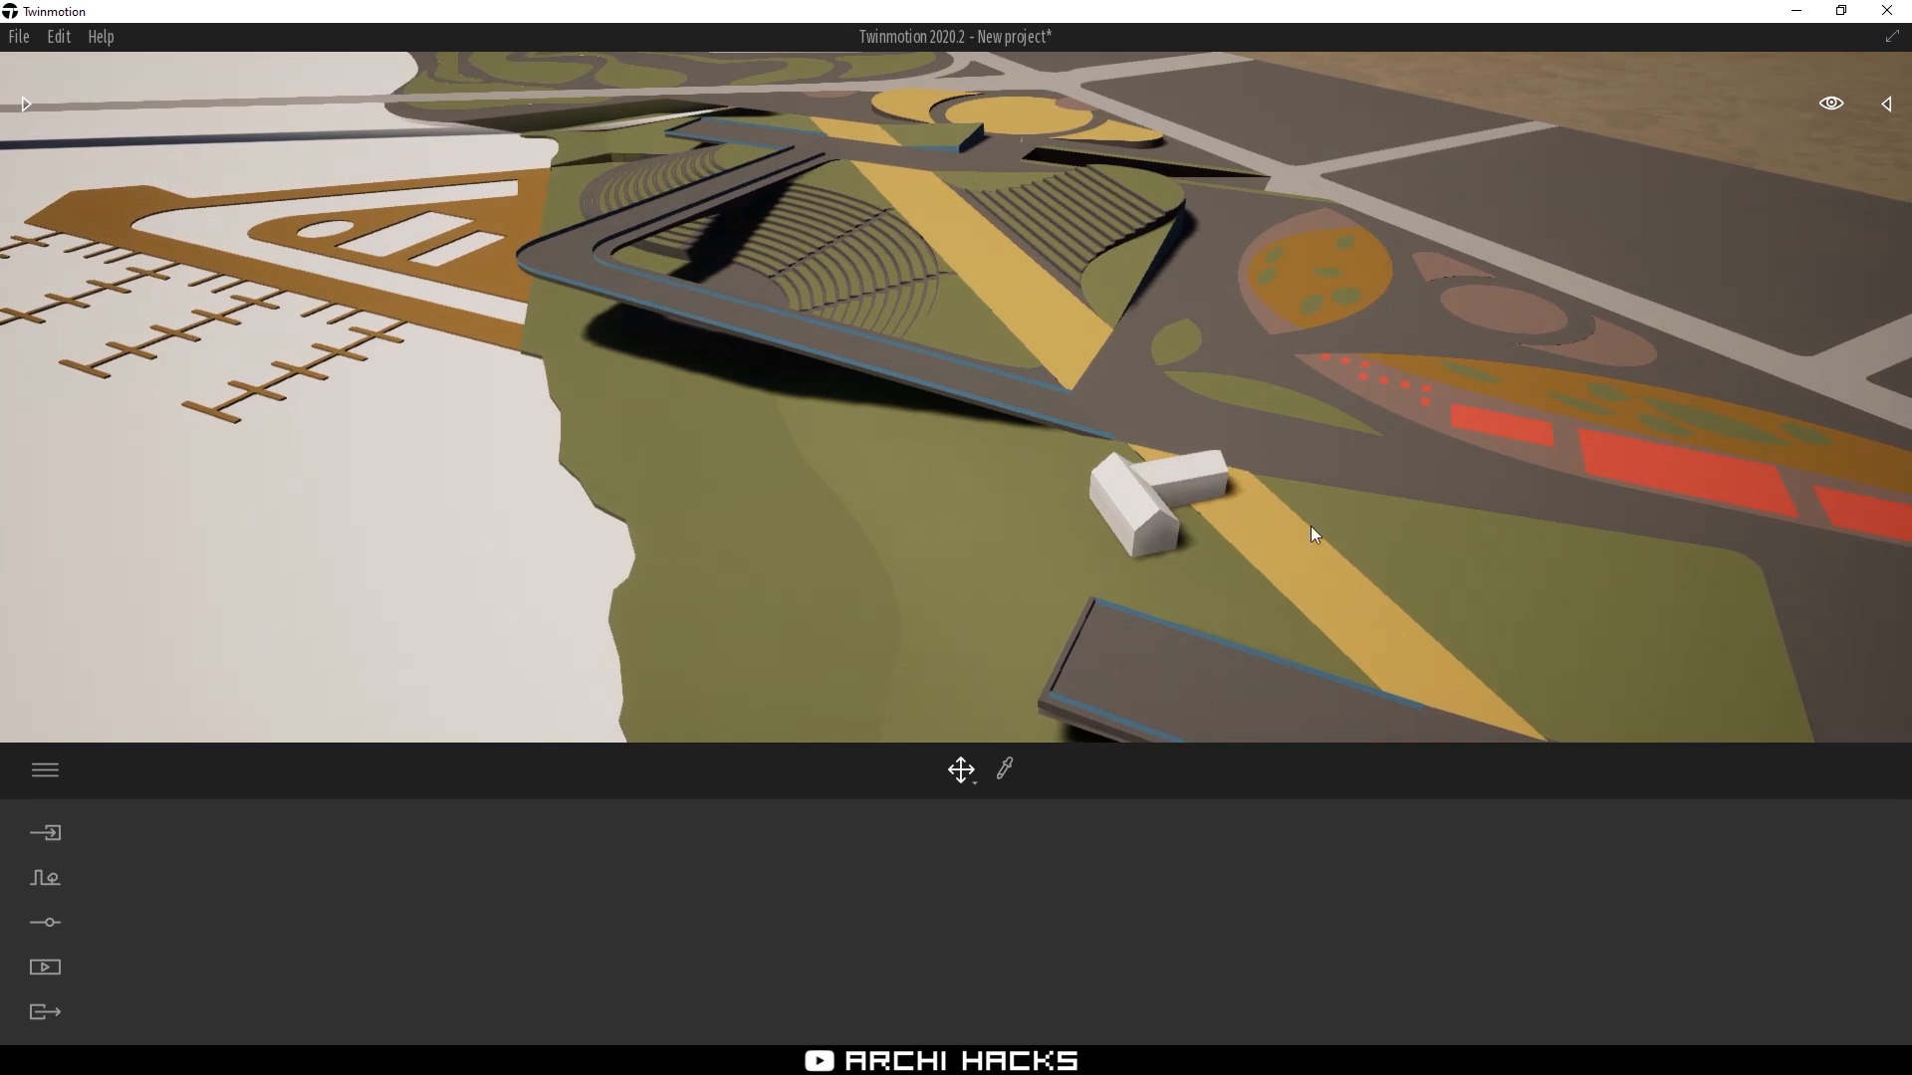
middle_click_drag(1537, 571, 1219, 510)
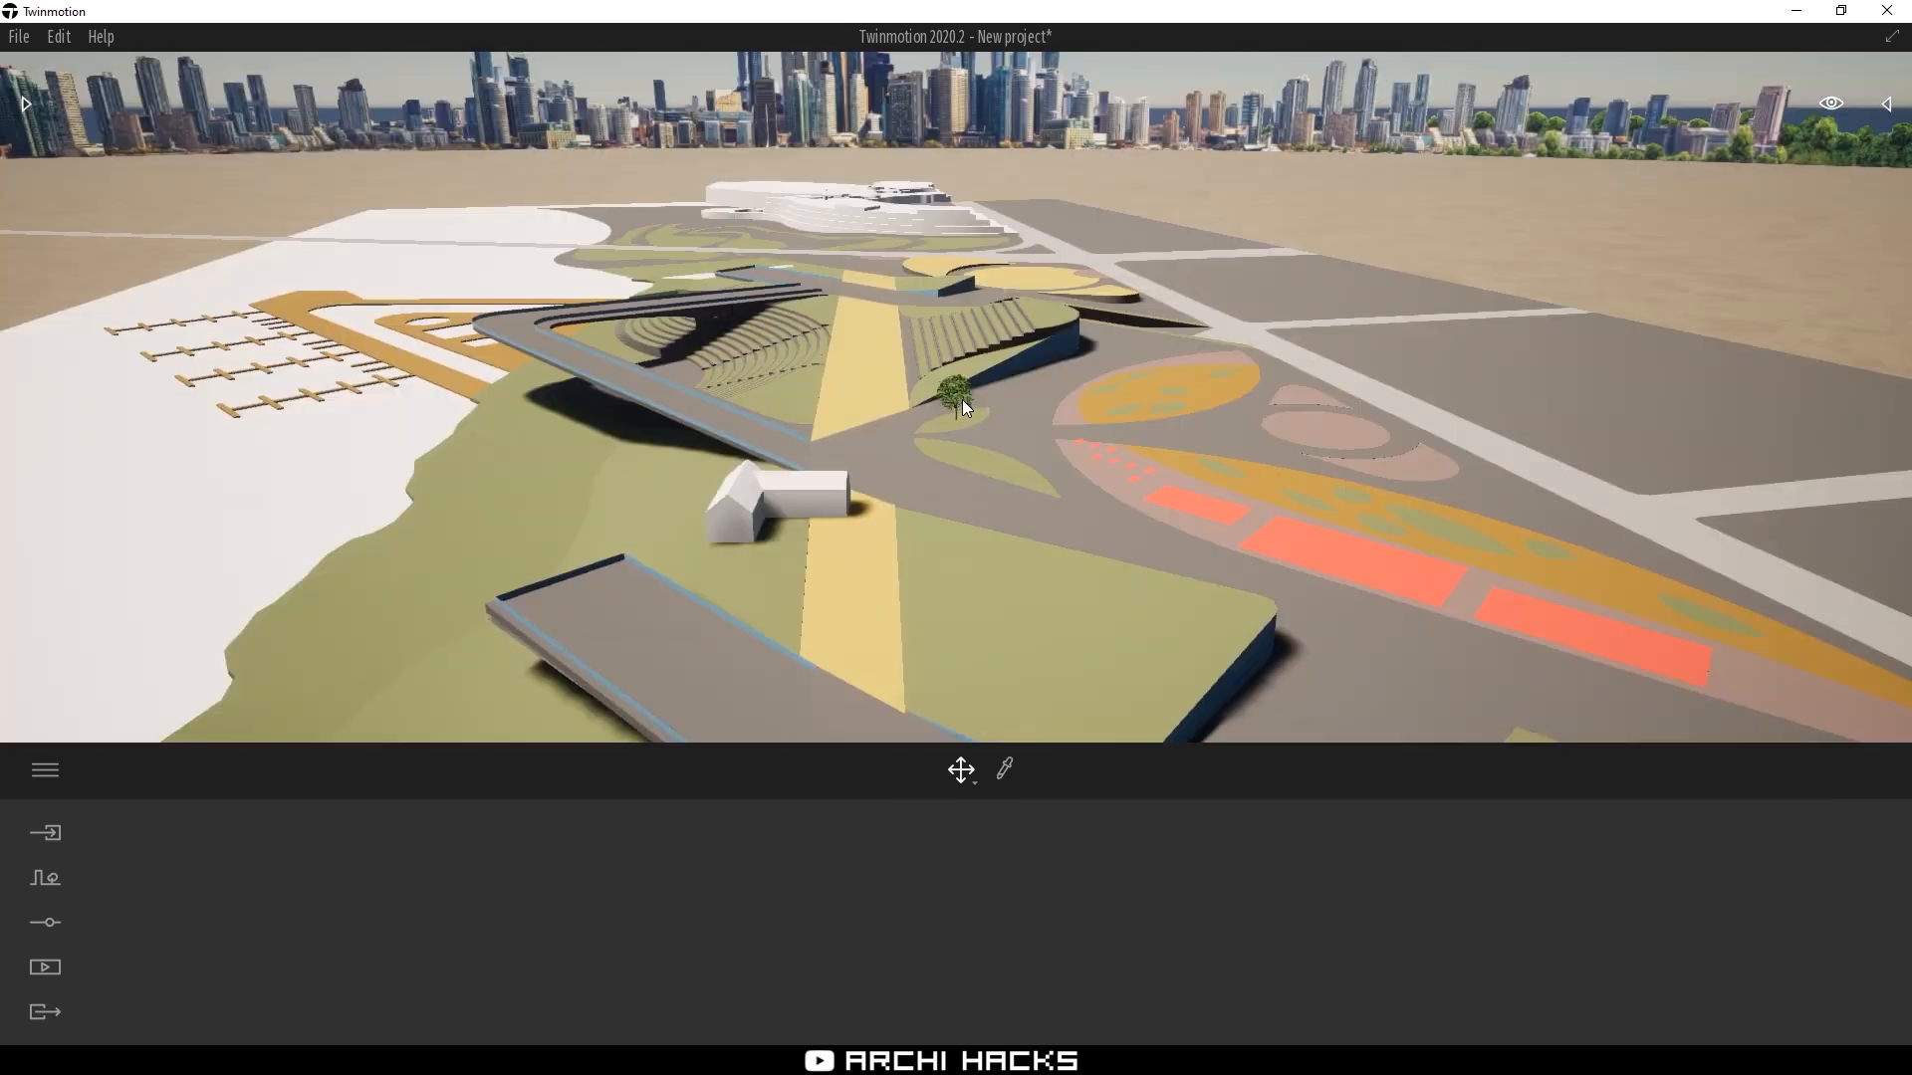
left_click(958, 398)
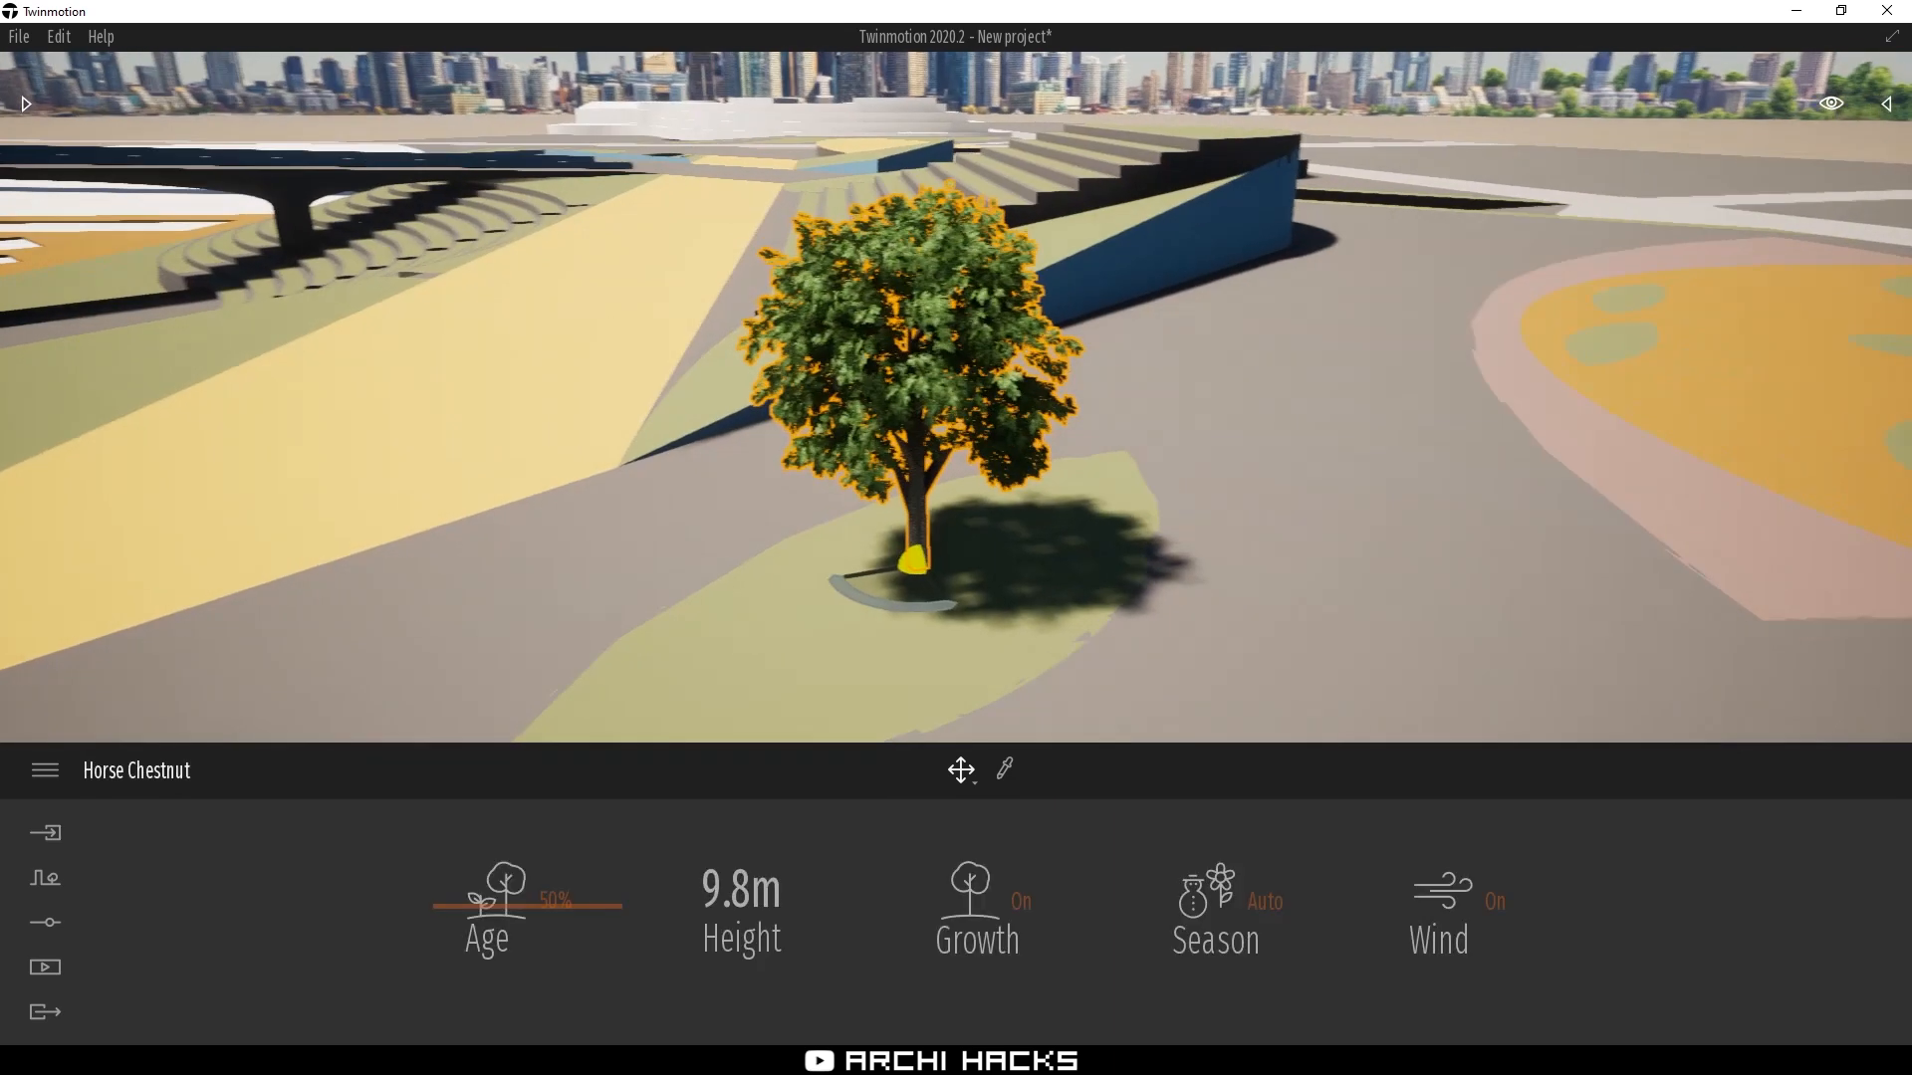
key("Escape")
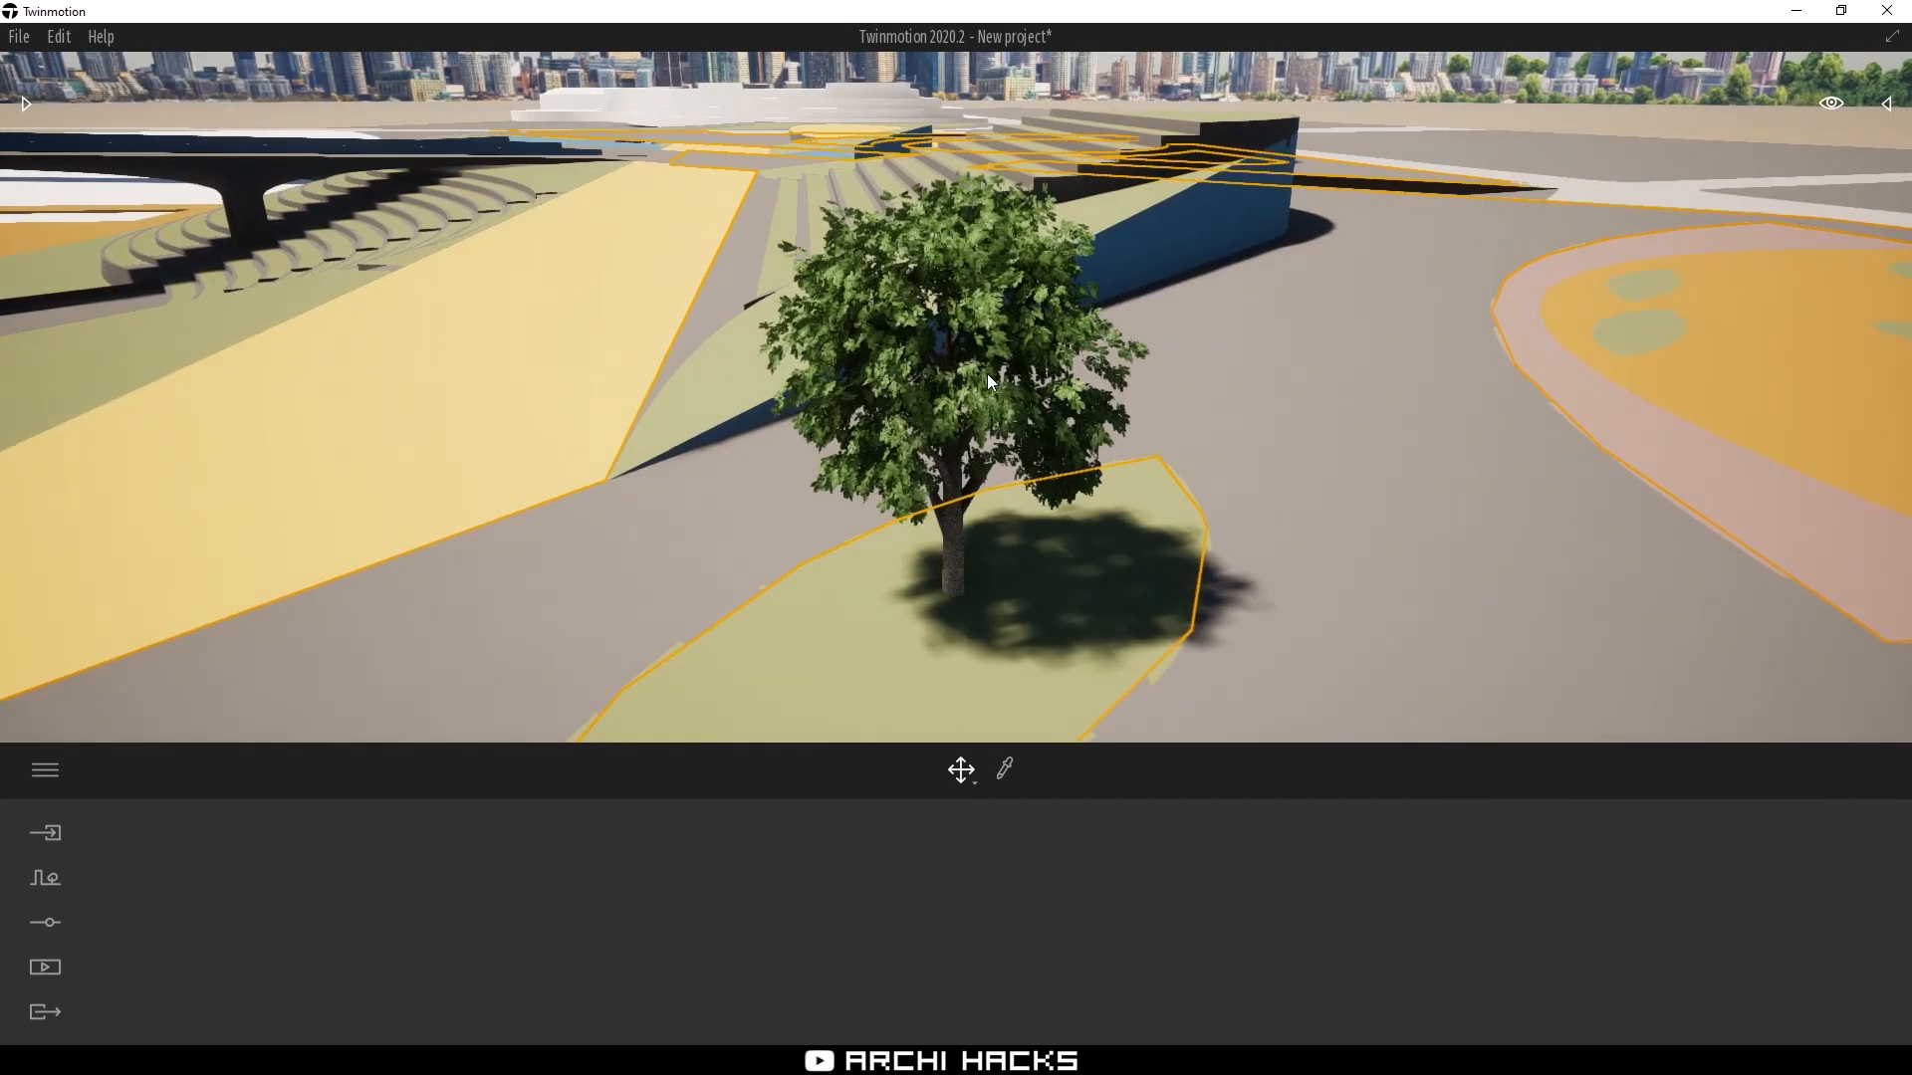
scroll(987, 373, "up", 2)
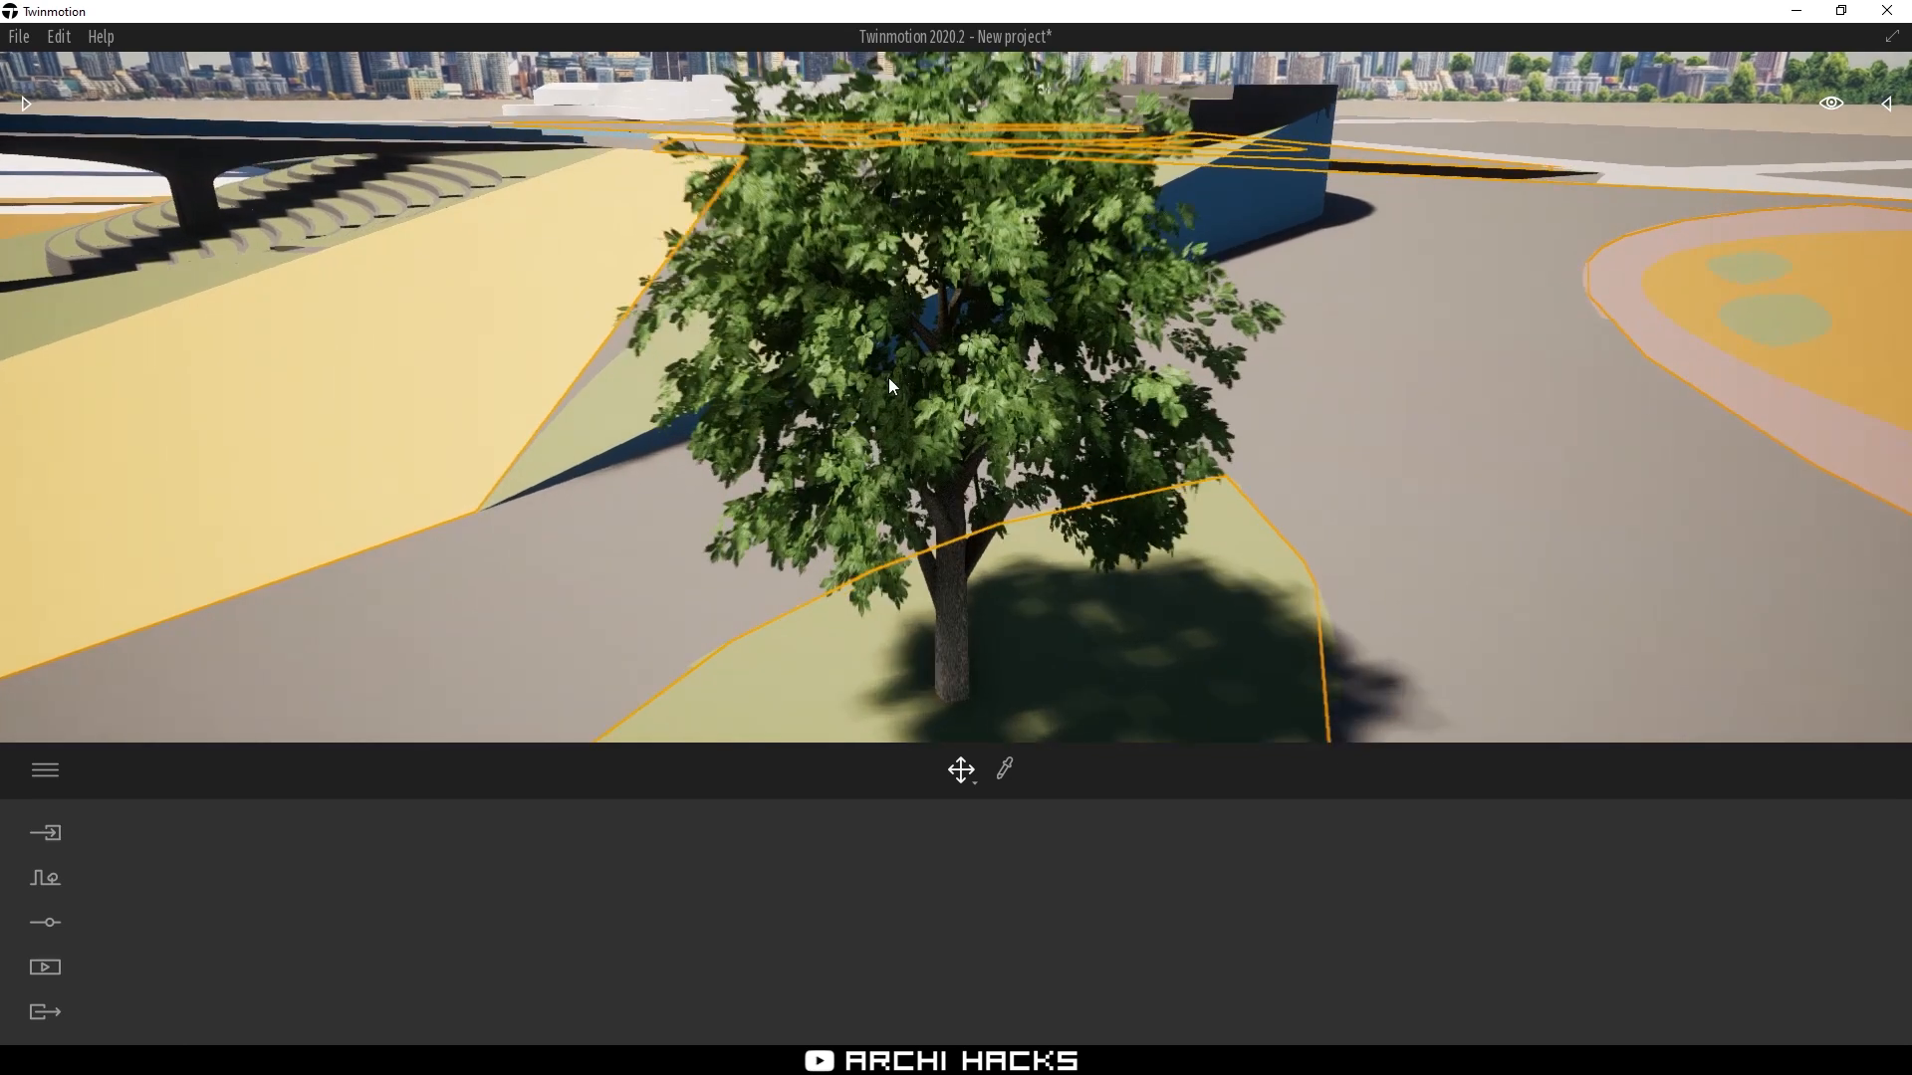
scroll(888, 378, "up", 3)
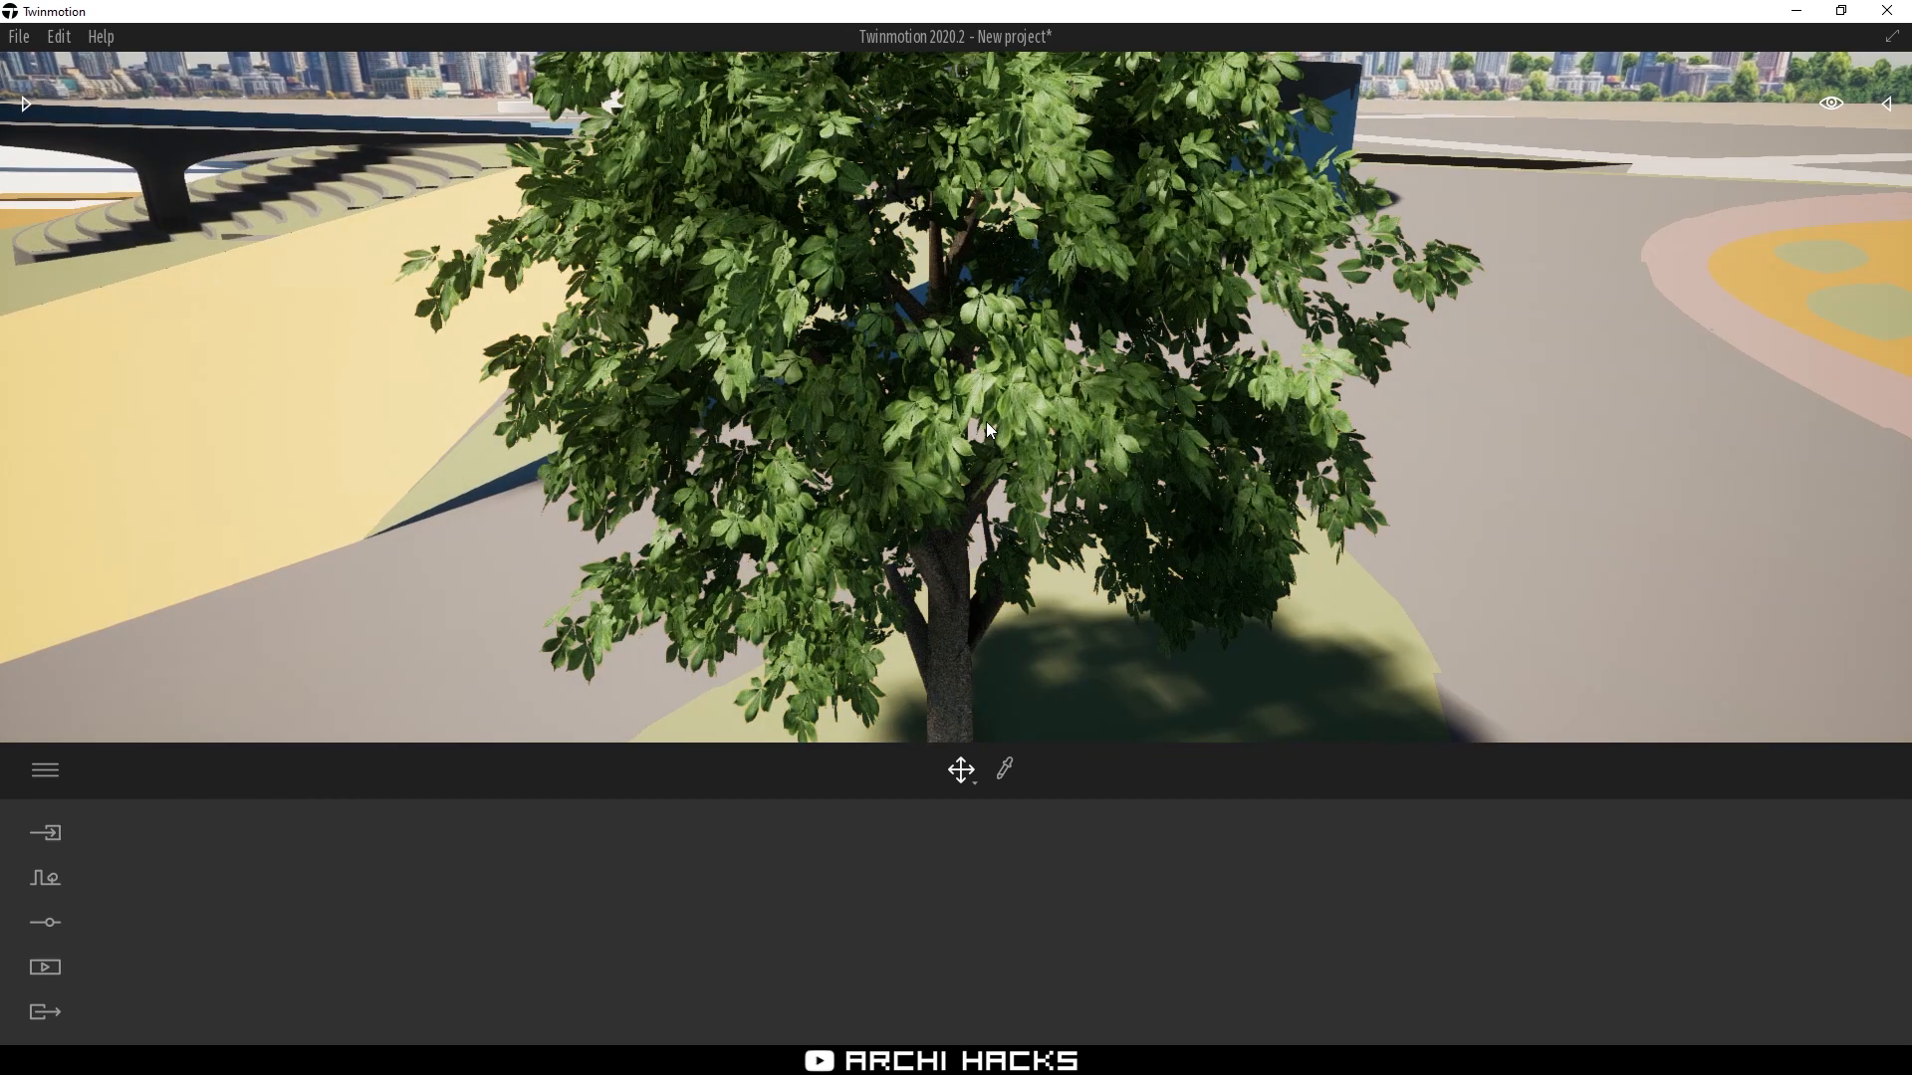
Set the age of the Horse Chestnut tree to 5%
left_click(935, 444)
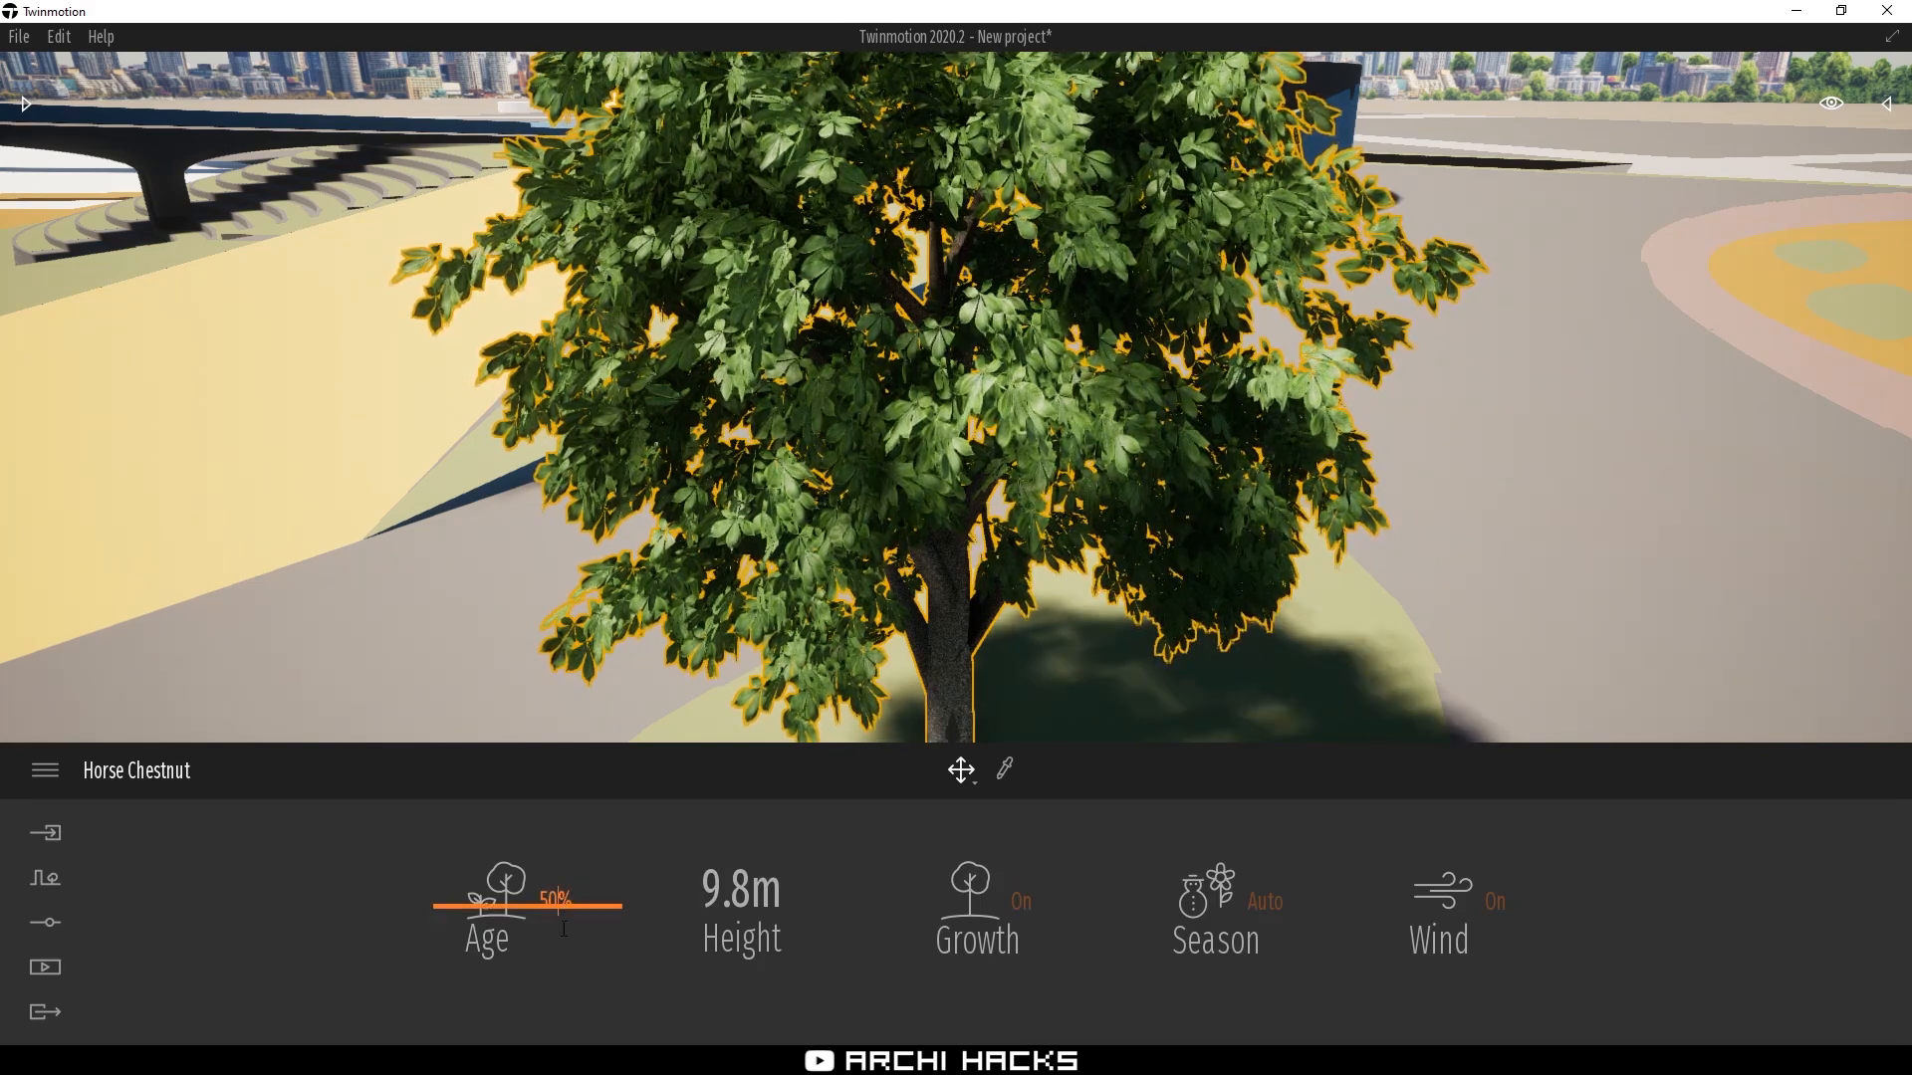
left_click_drag(492, 906, 495, 991)
scroll(983, 421, "down", 3)
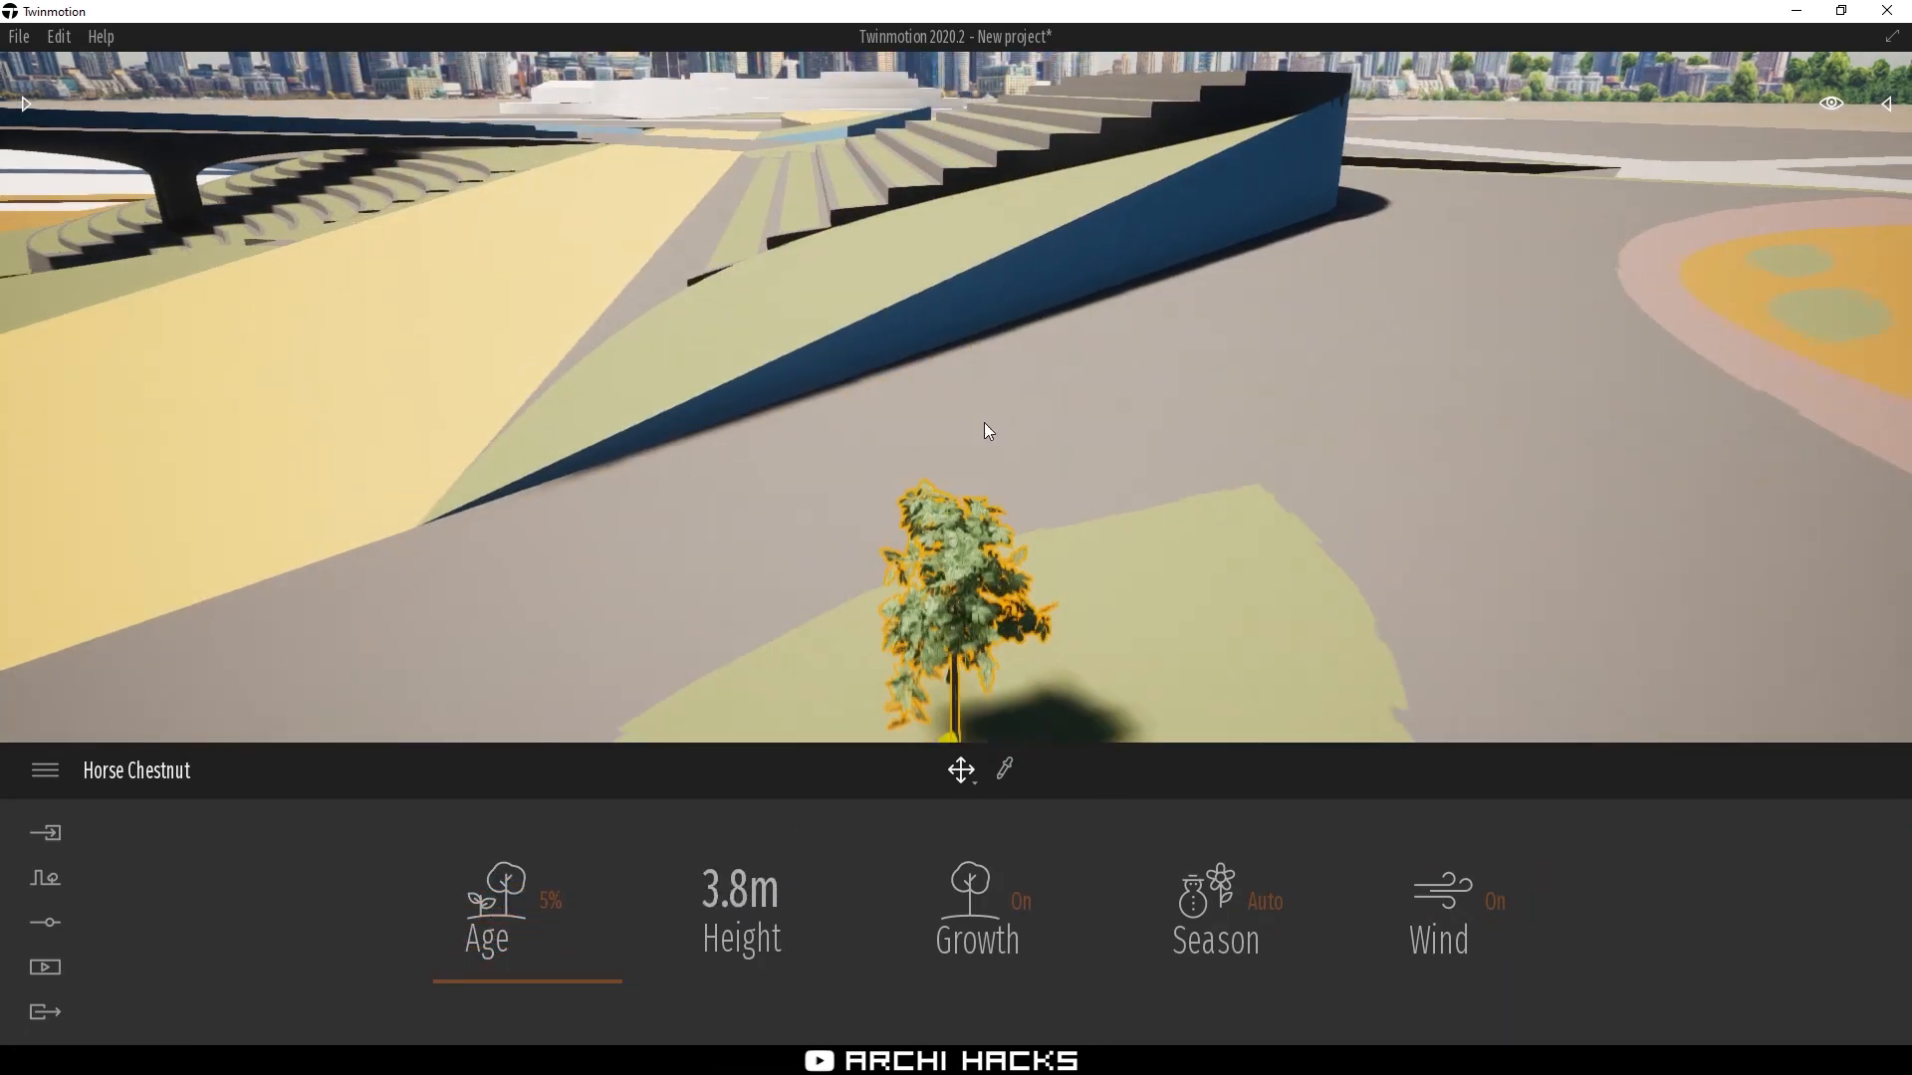
Set the age of the Horse Chestnut tree to 63%
scroll(959, 618, "up", 1)
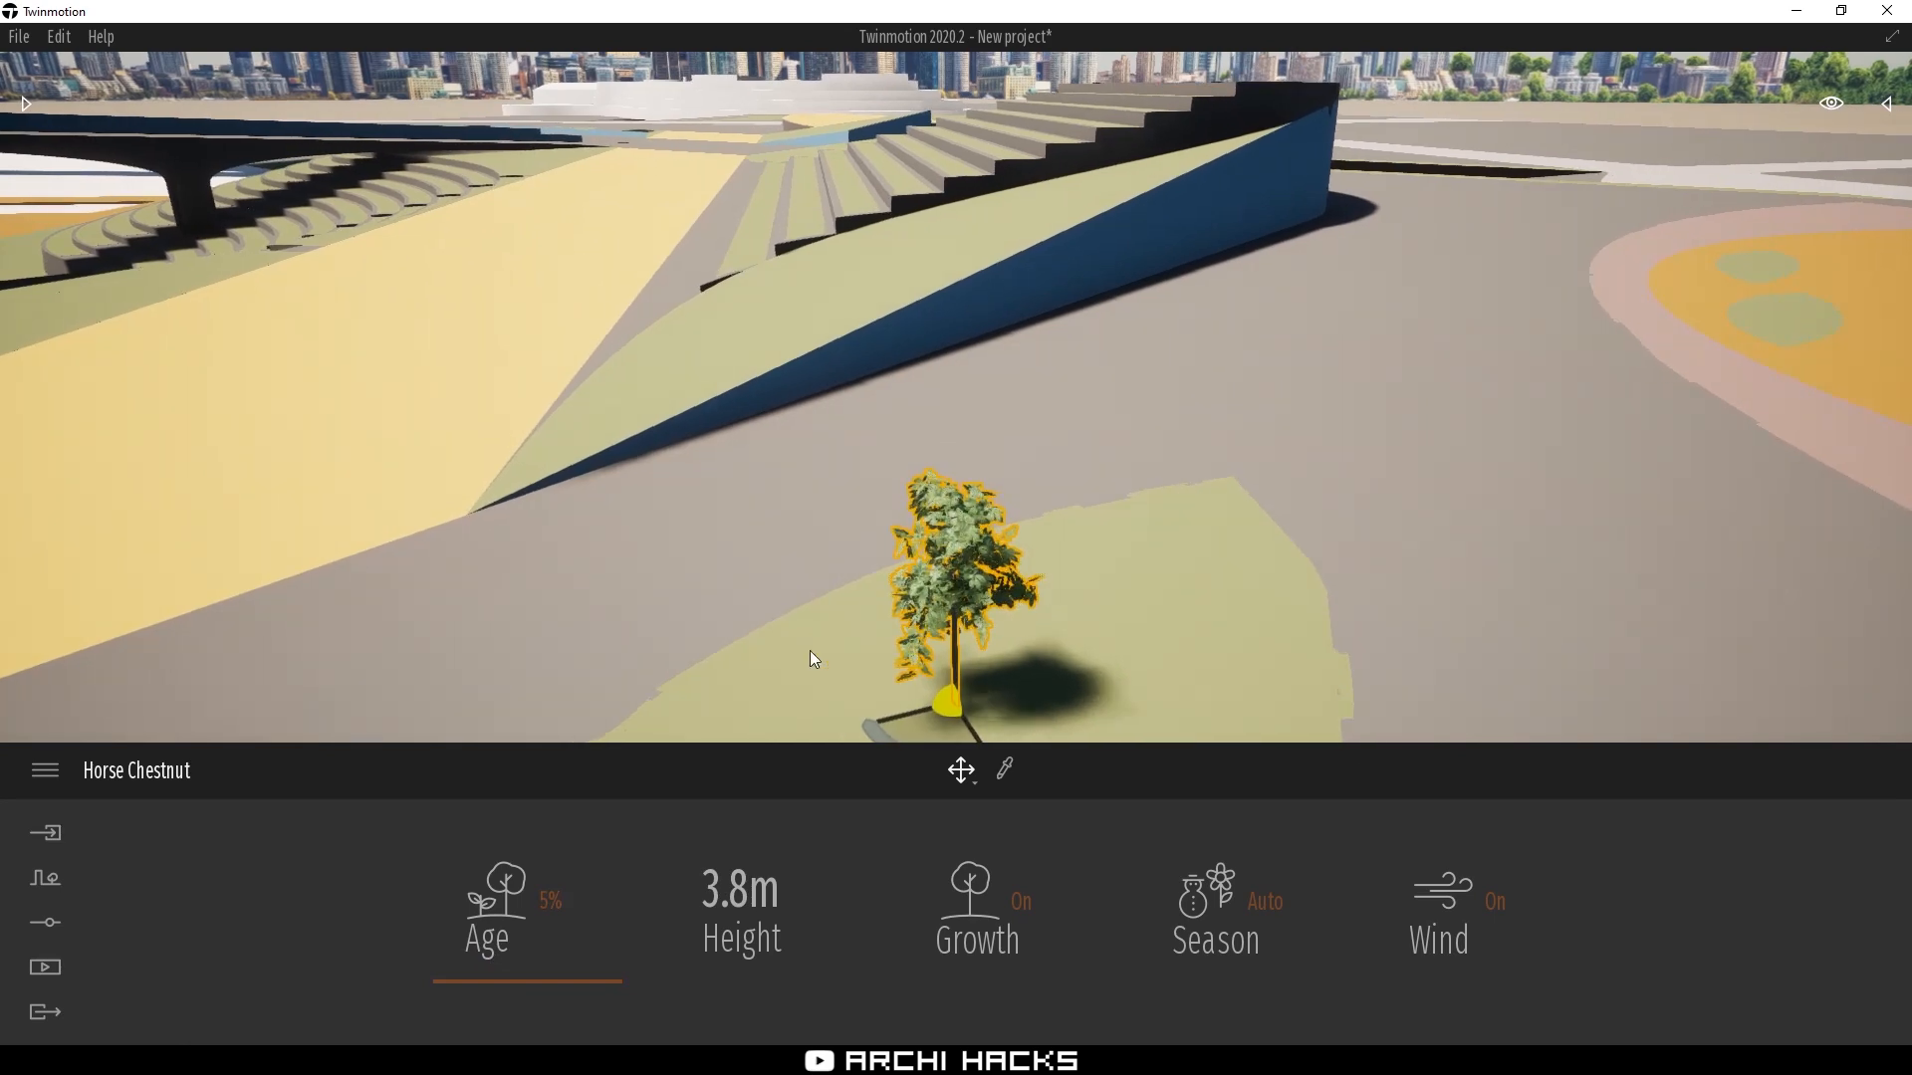
left_click_drag(511, 943, 557, 883)
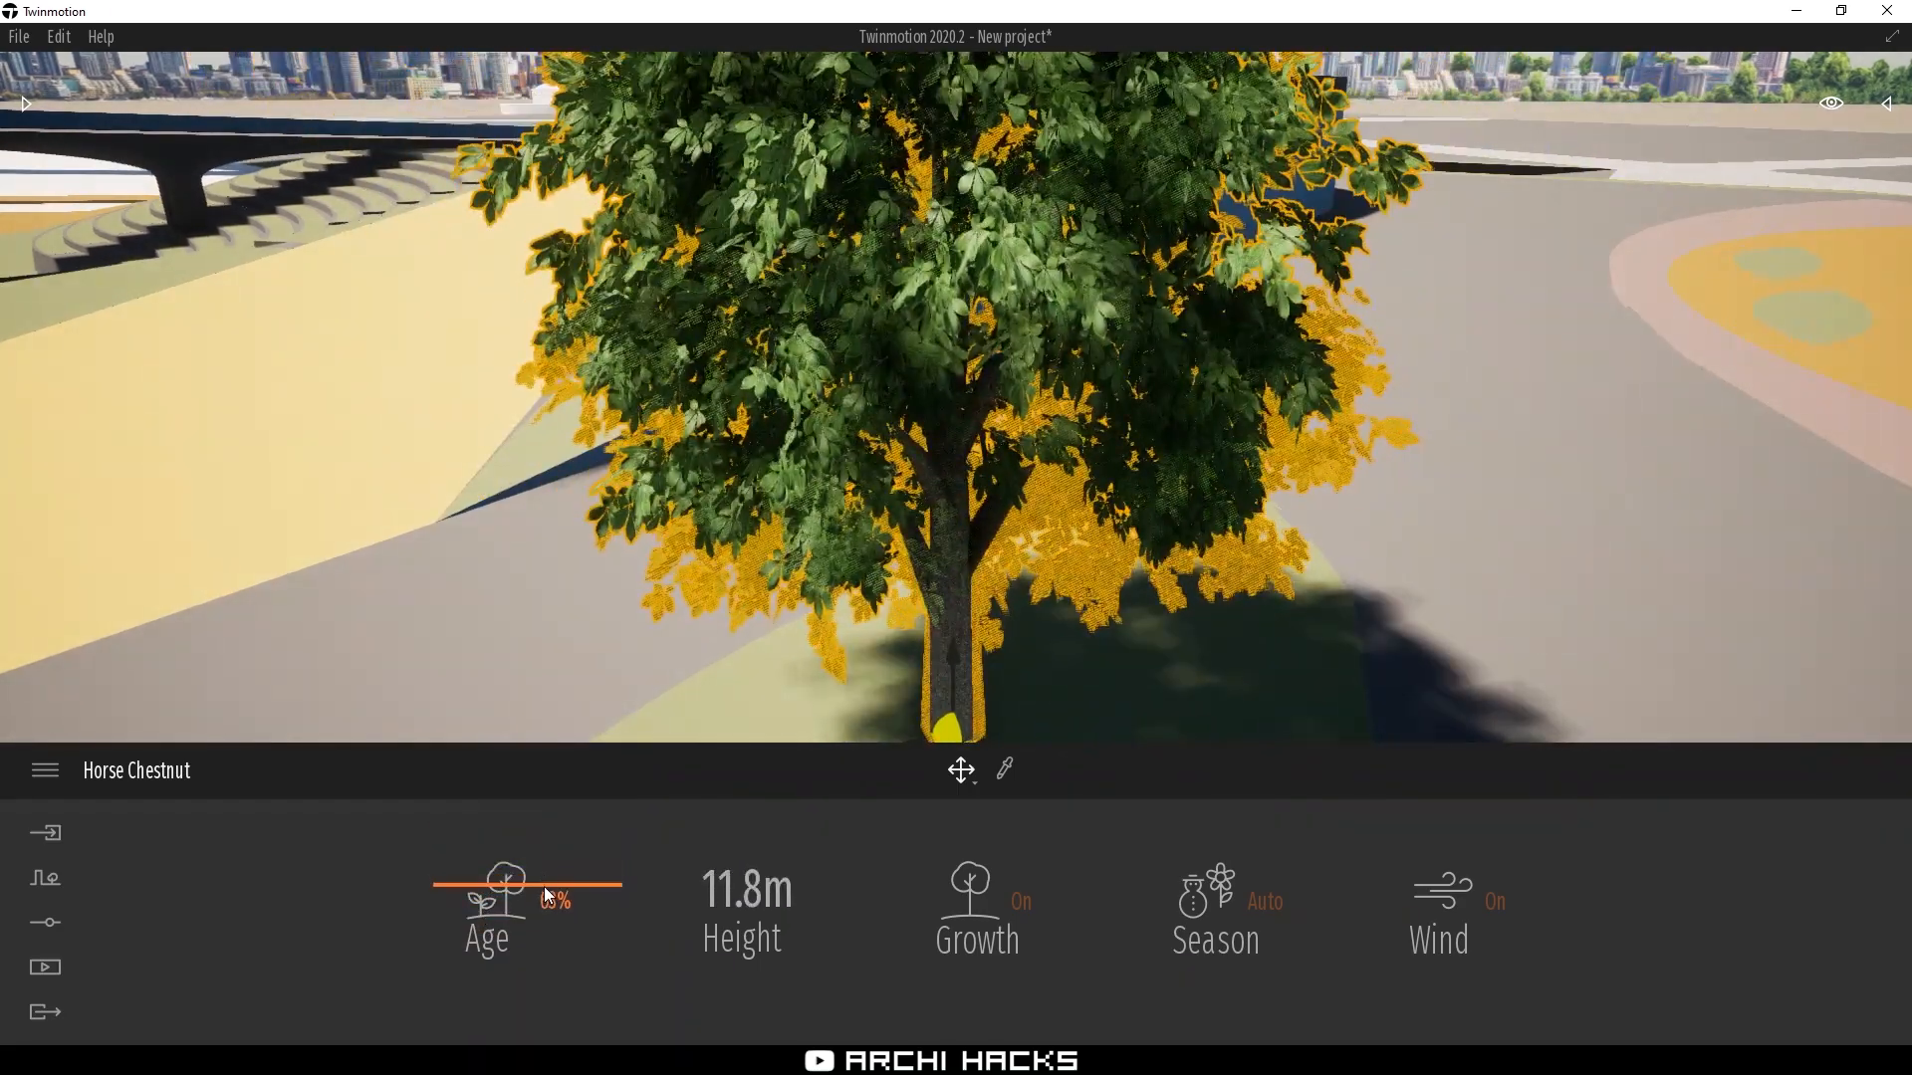
scroll(787, 512, "down", 3)
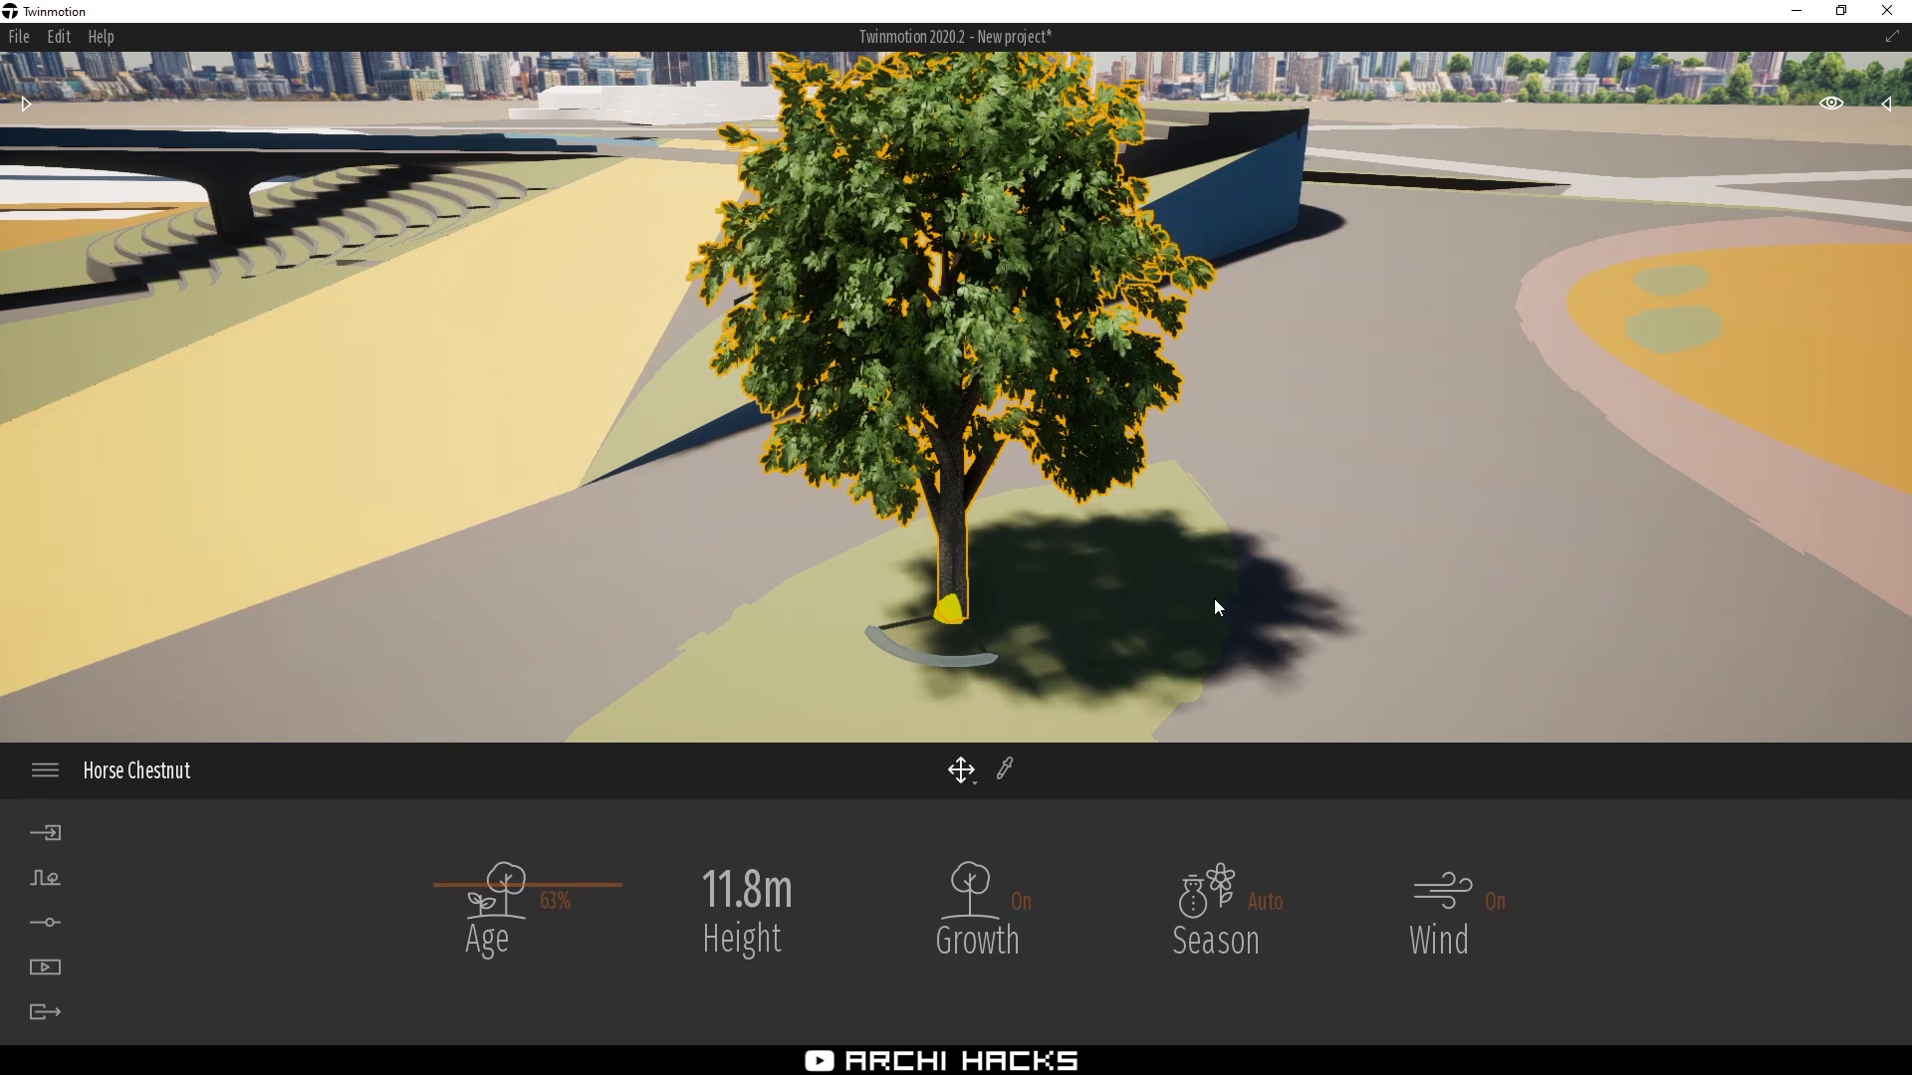
Apply the Grass 5 material from the natural ground materials to the site's green lawn surfaces
left_click(1125, 568)
left_click(1106, 364)
scroll(1252, 416, "down", 3)
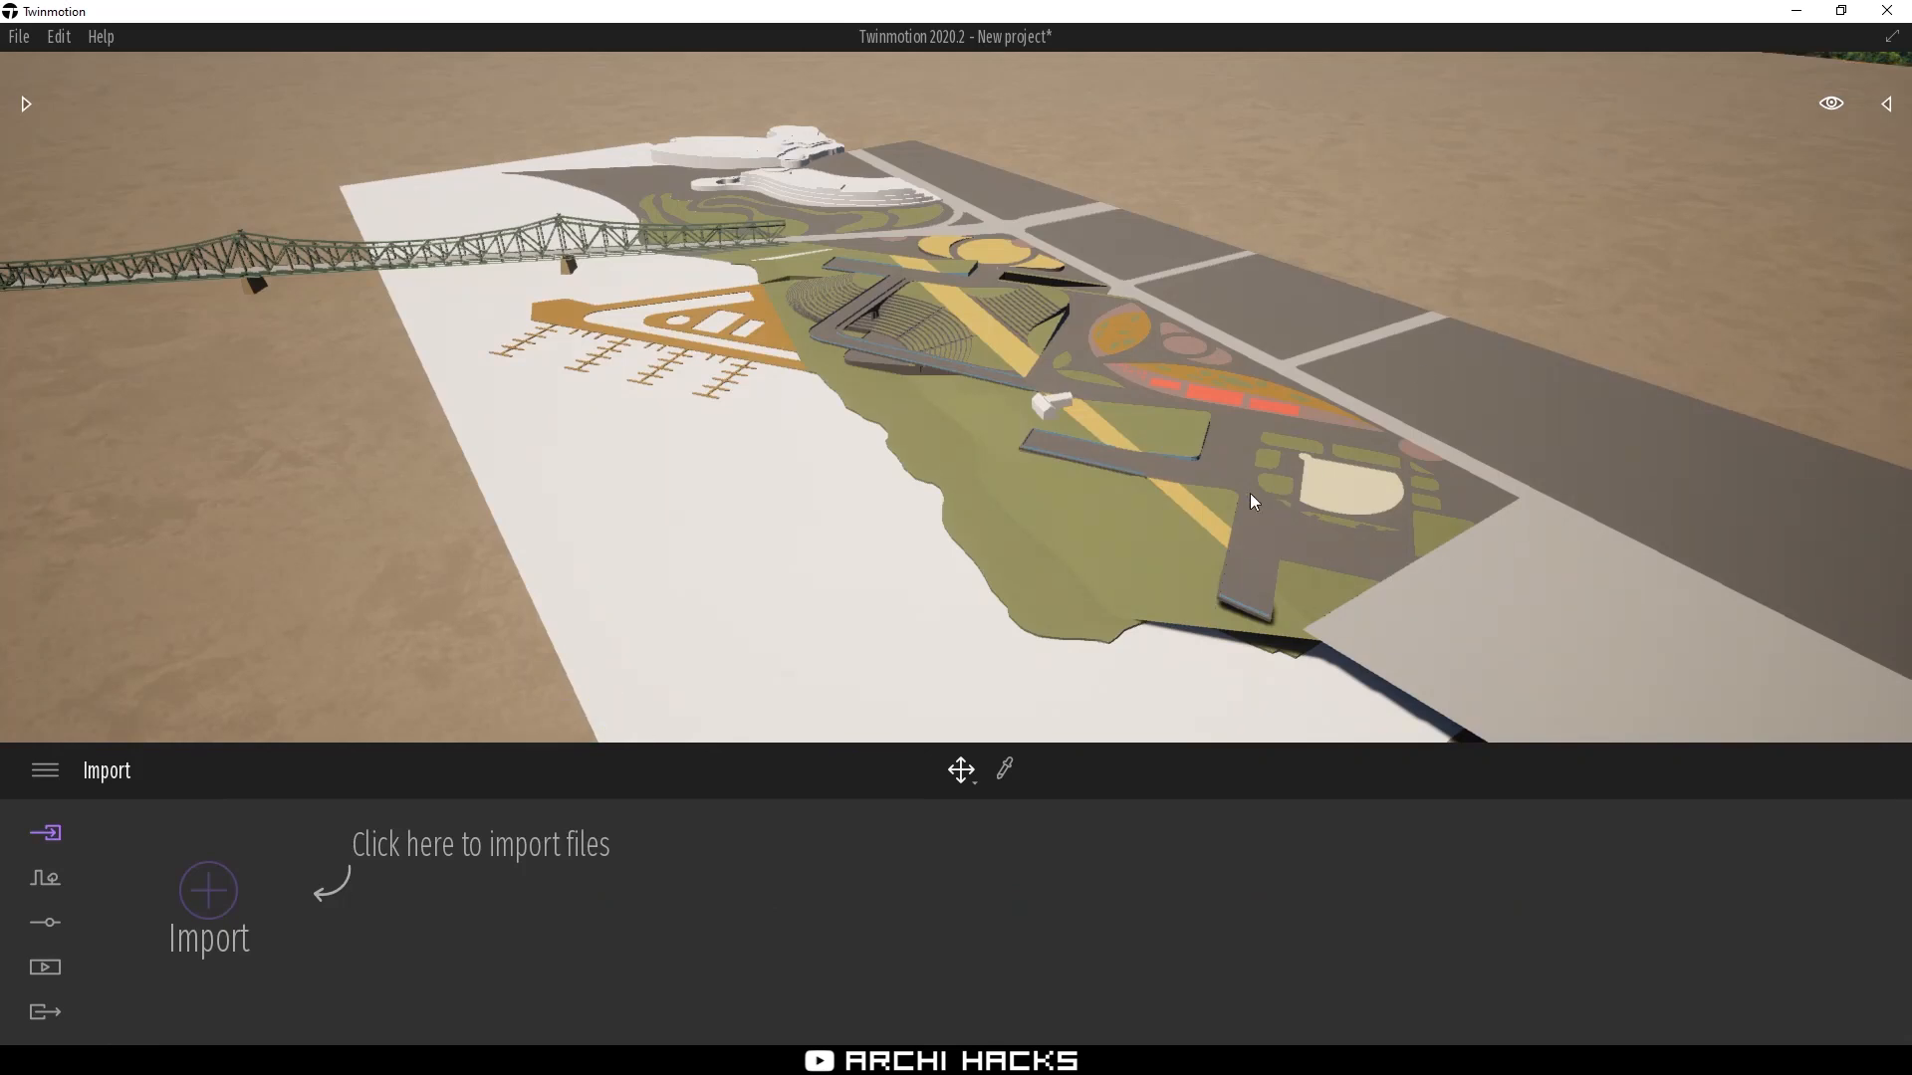
key("w")
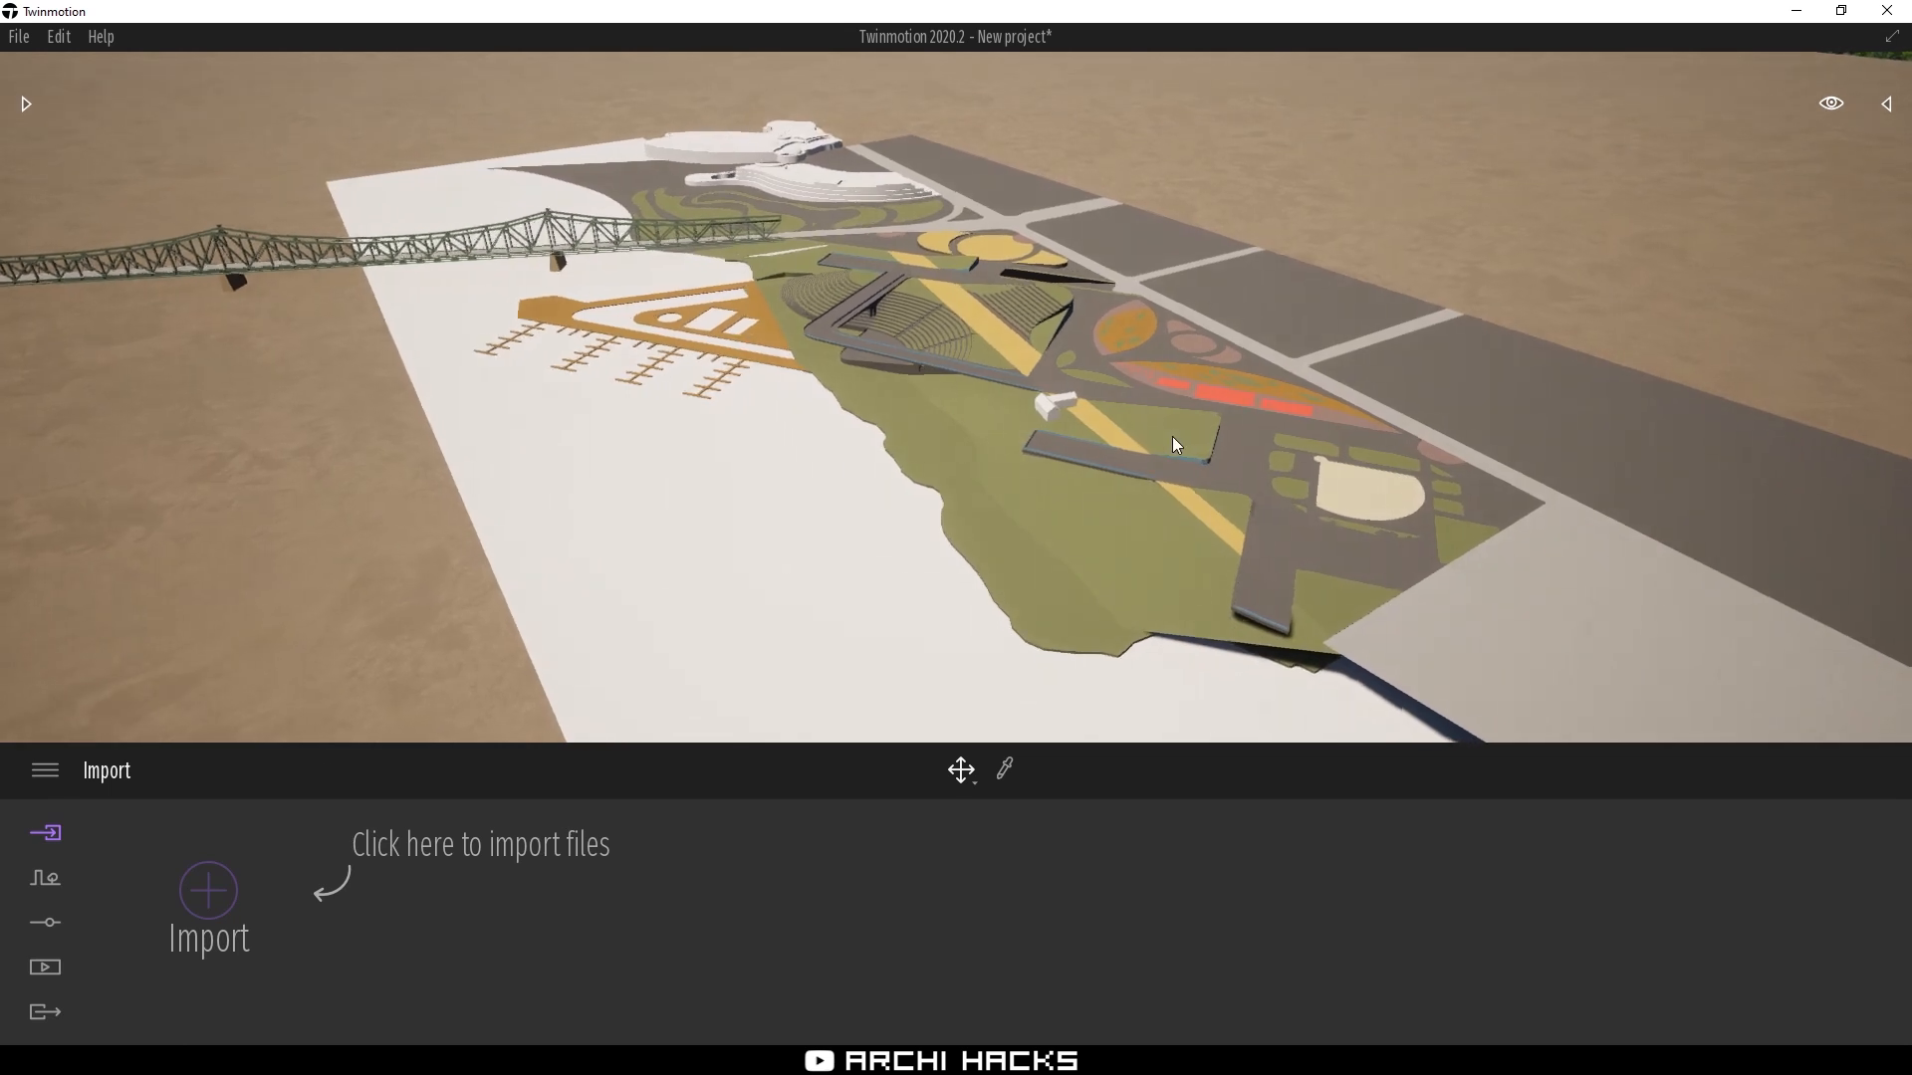
left_click(27, 102)
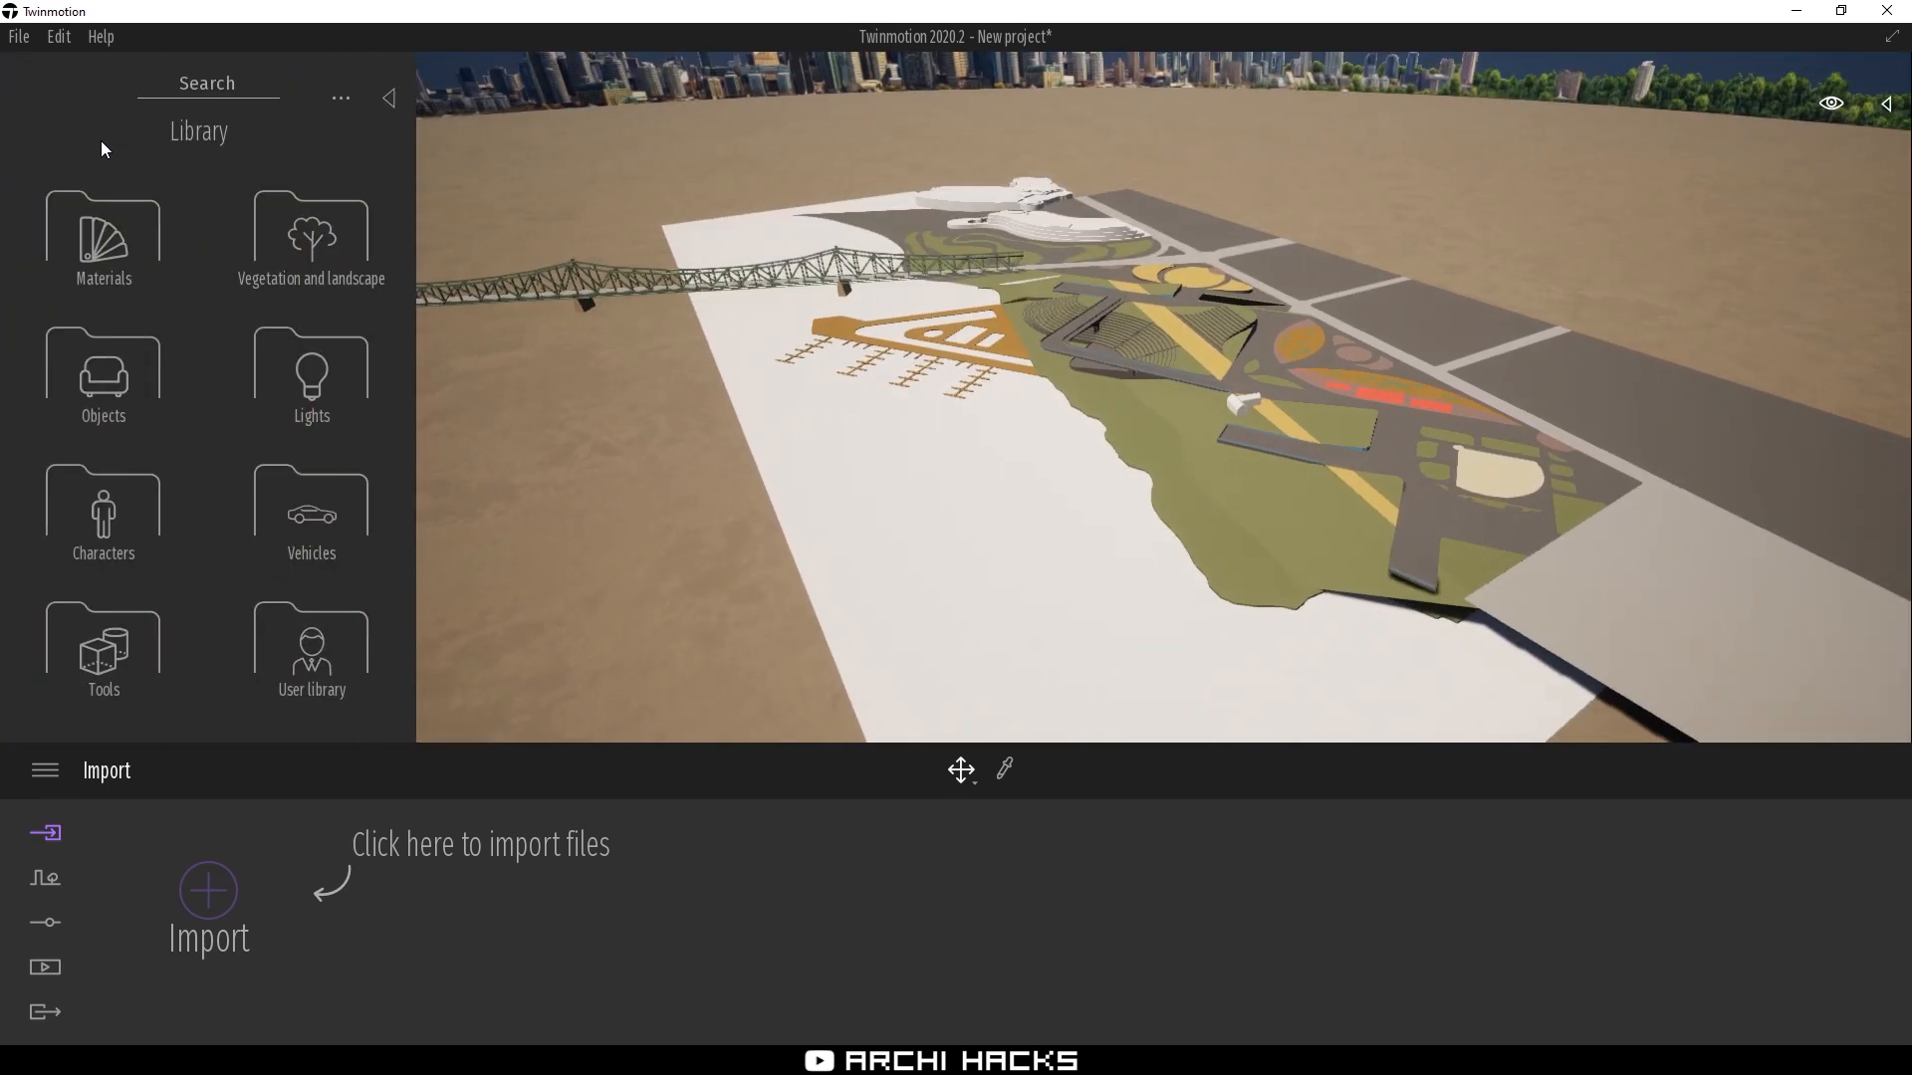
left_click(121, 256)
left_click(128, 641)
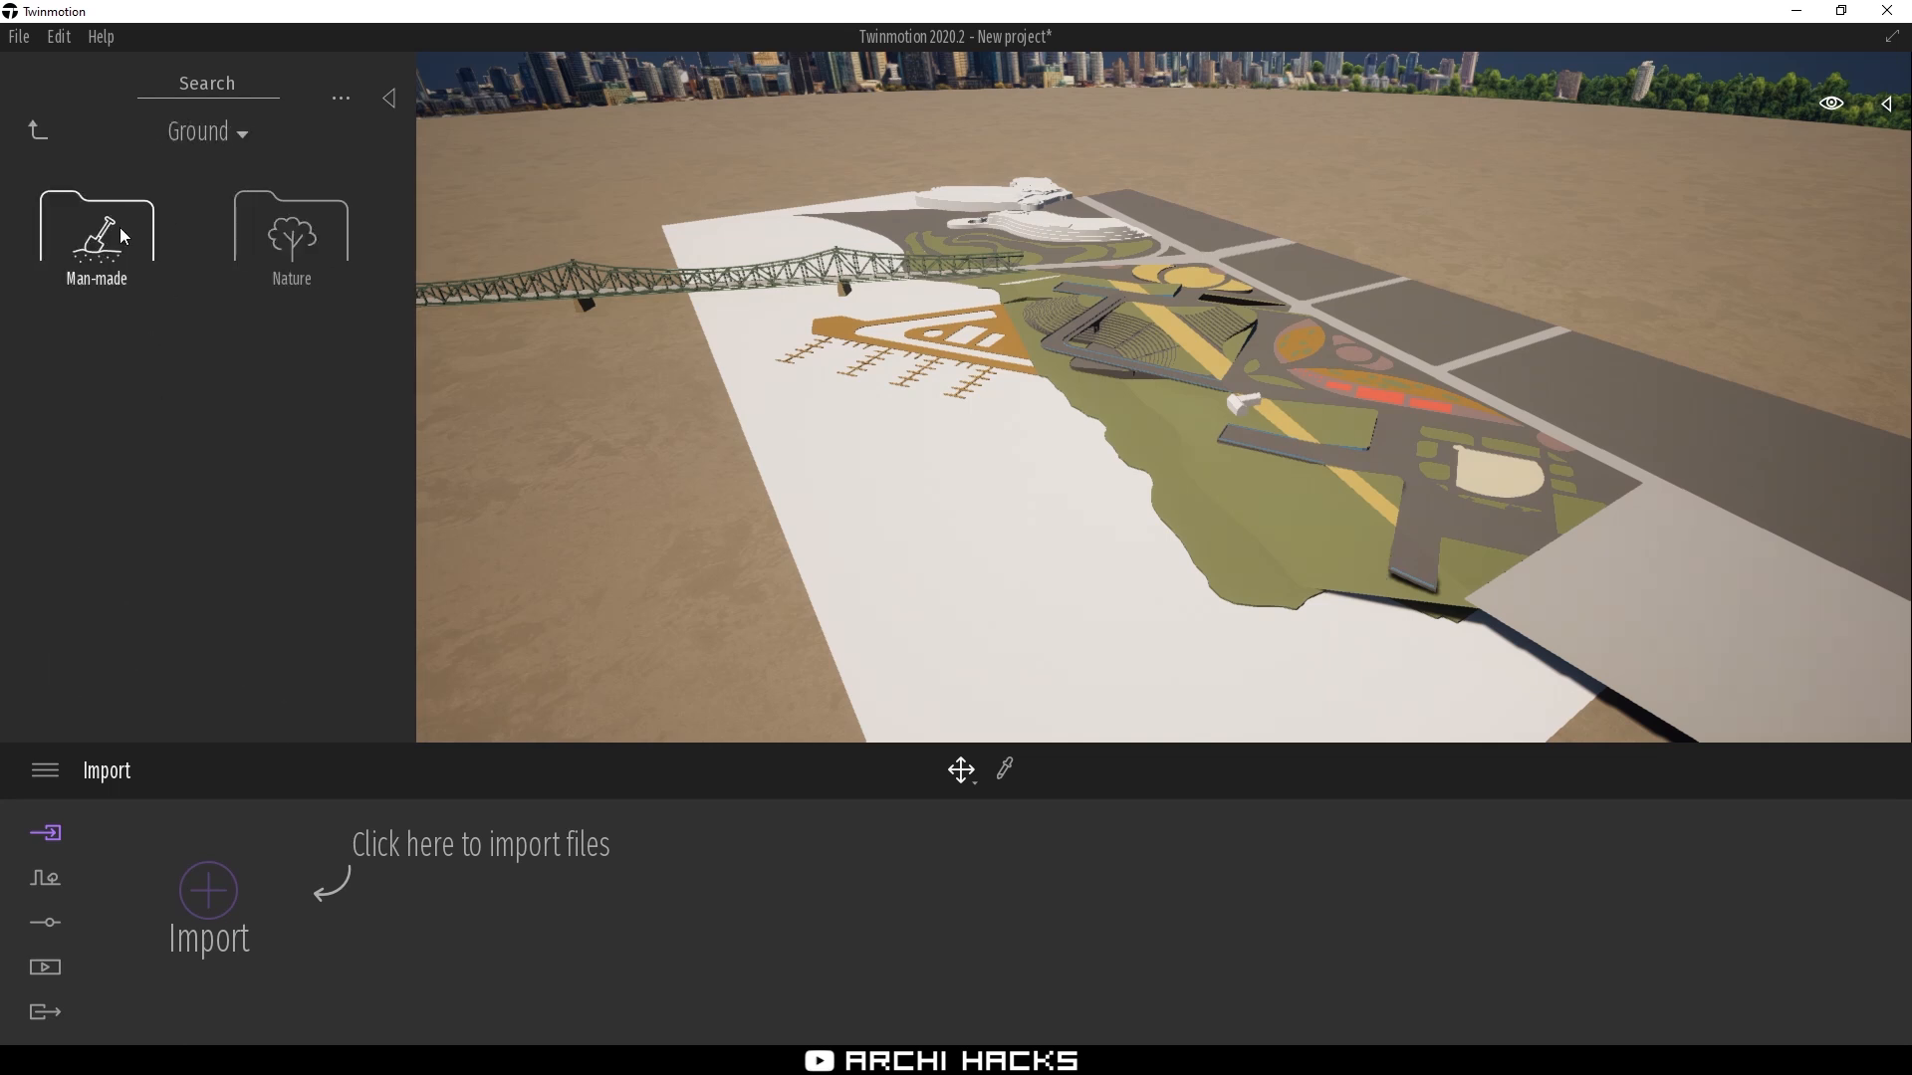
left_click(291, 237)
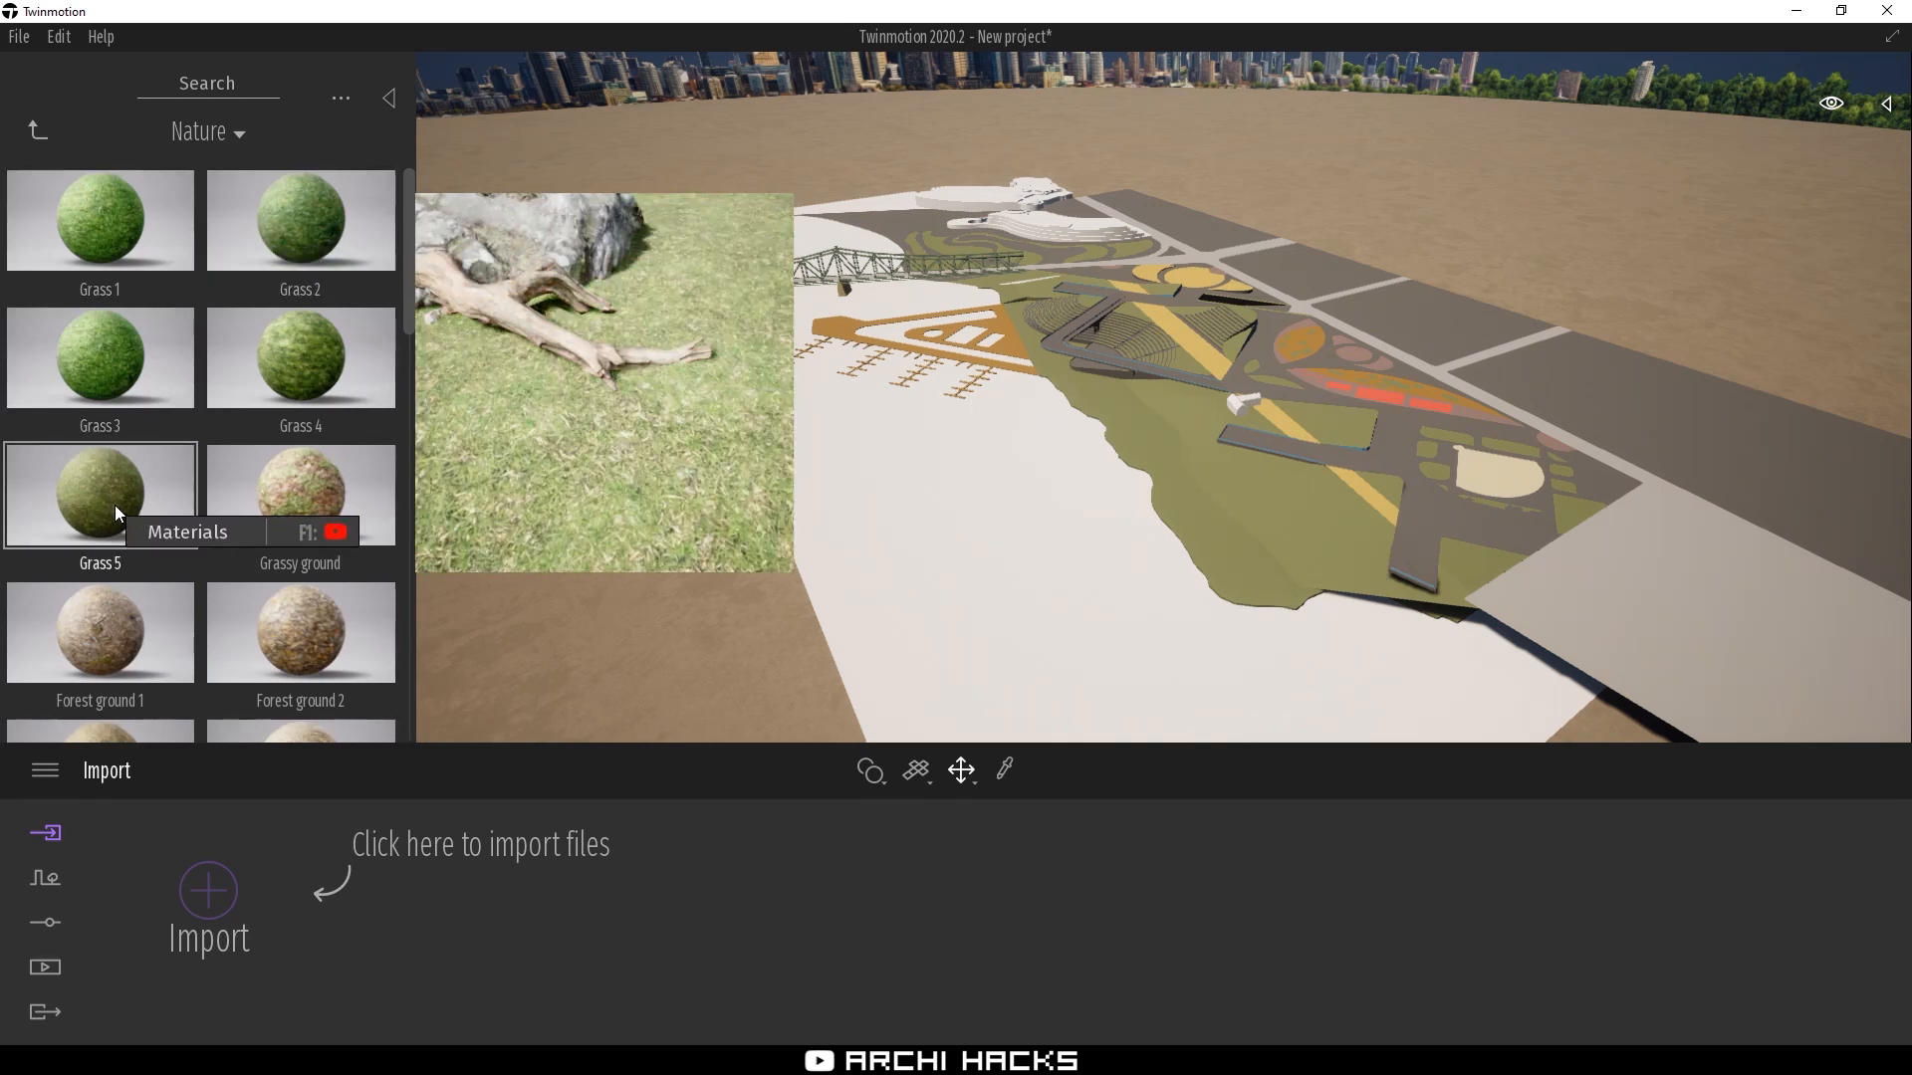
left_click_drag(116, 505, 1330, 534)
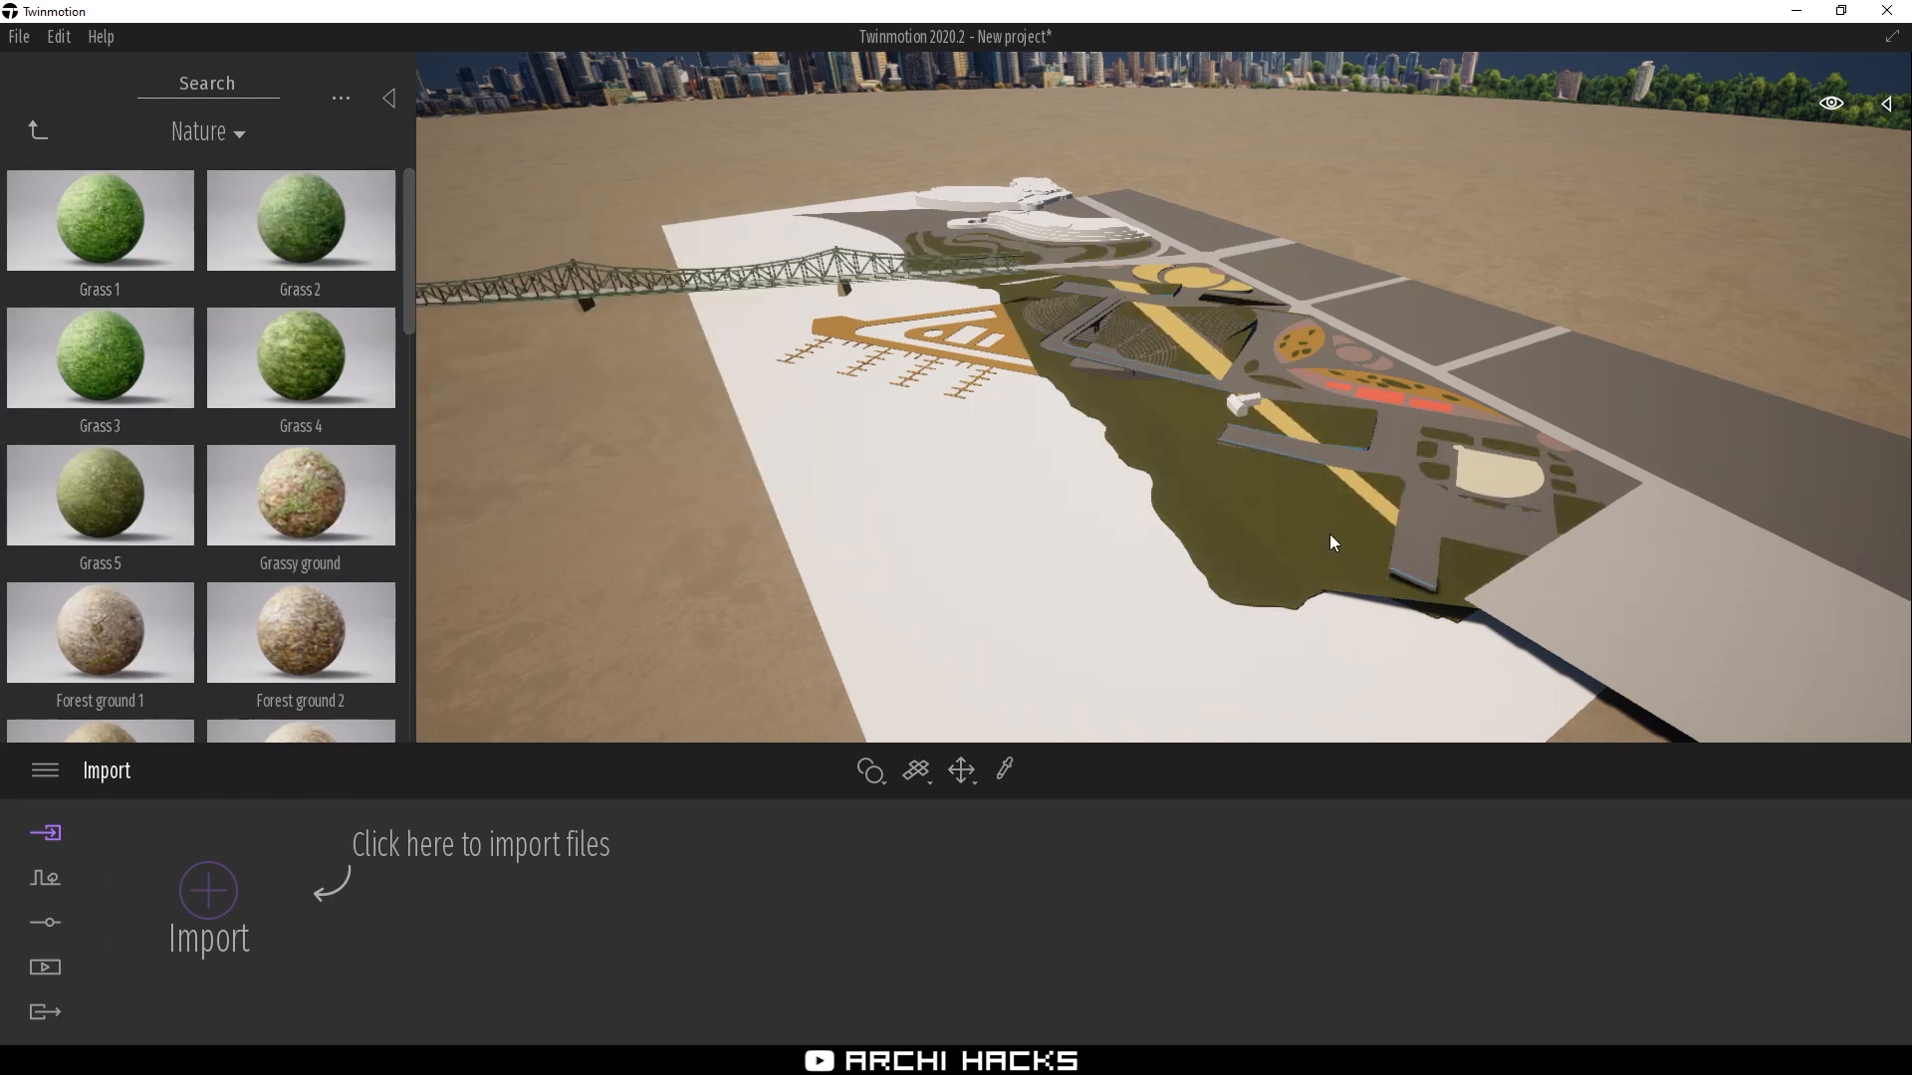
Select the rounded lawn patch beside the cream surface and start a new Vegetation paint
left_click(38, 134)
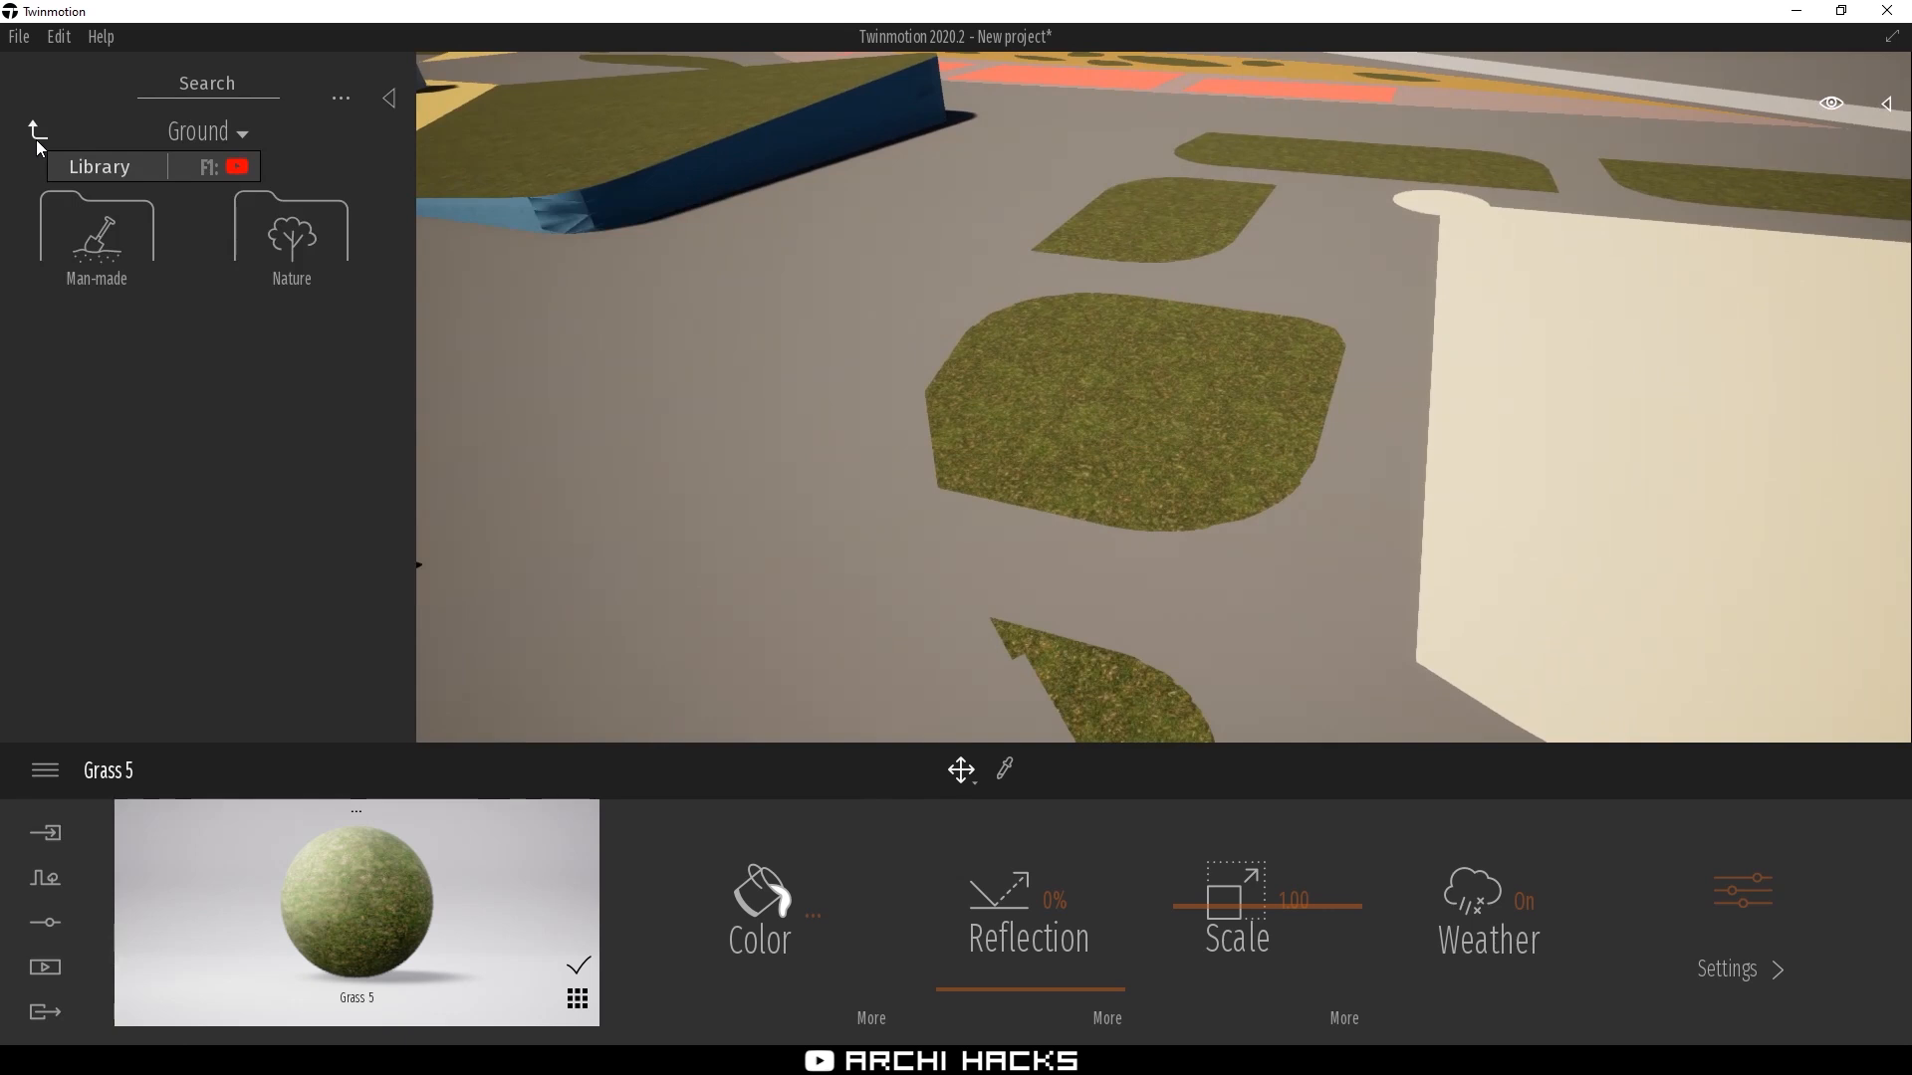
left_click(37, 137)
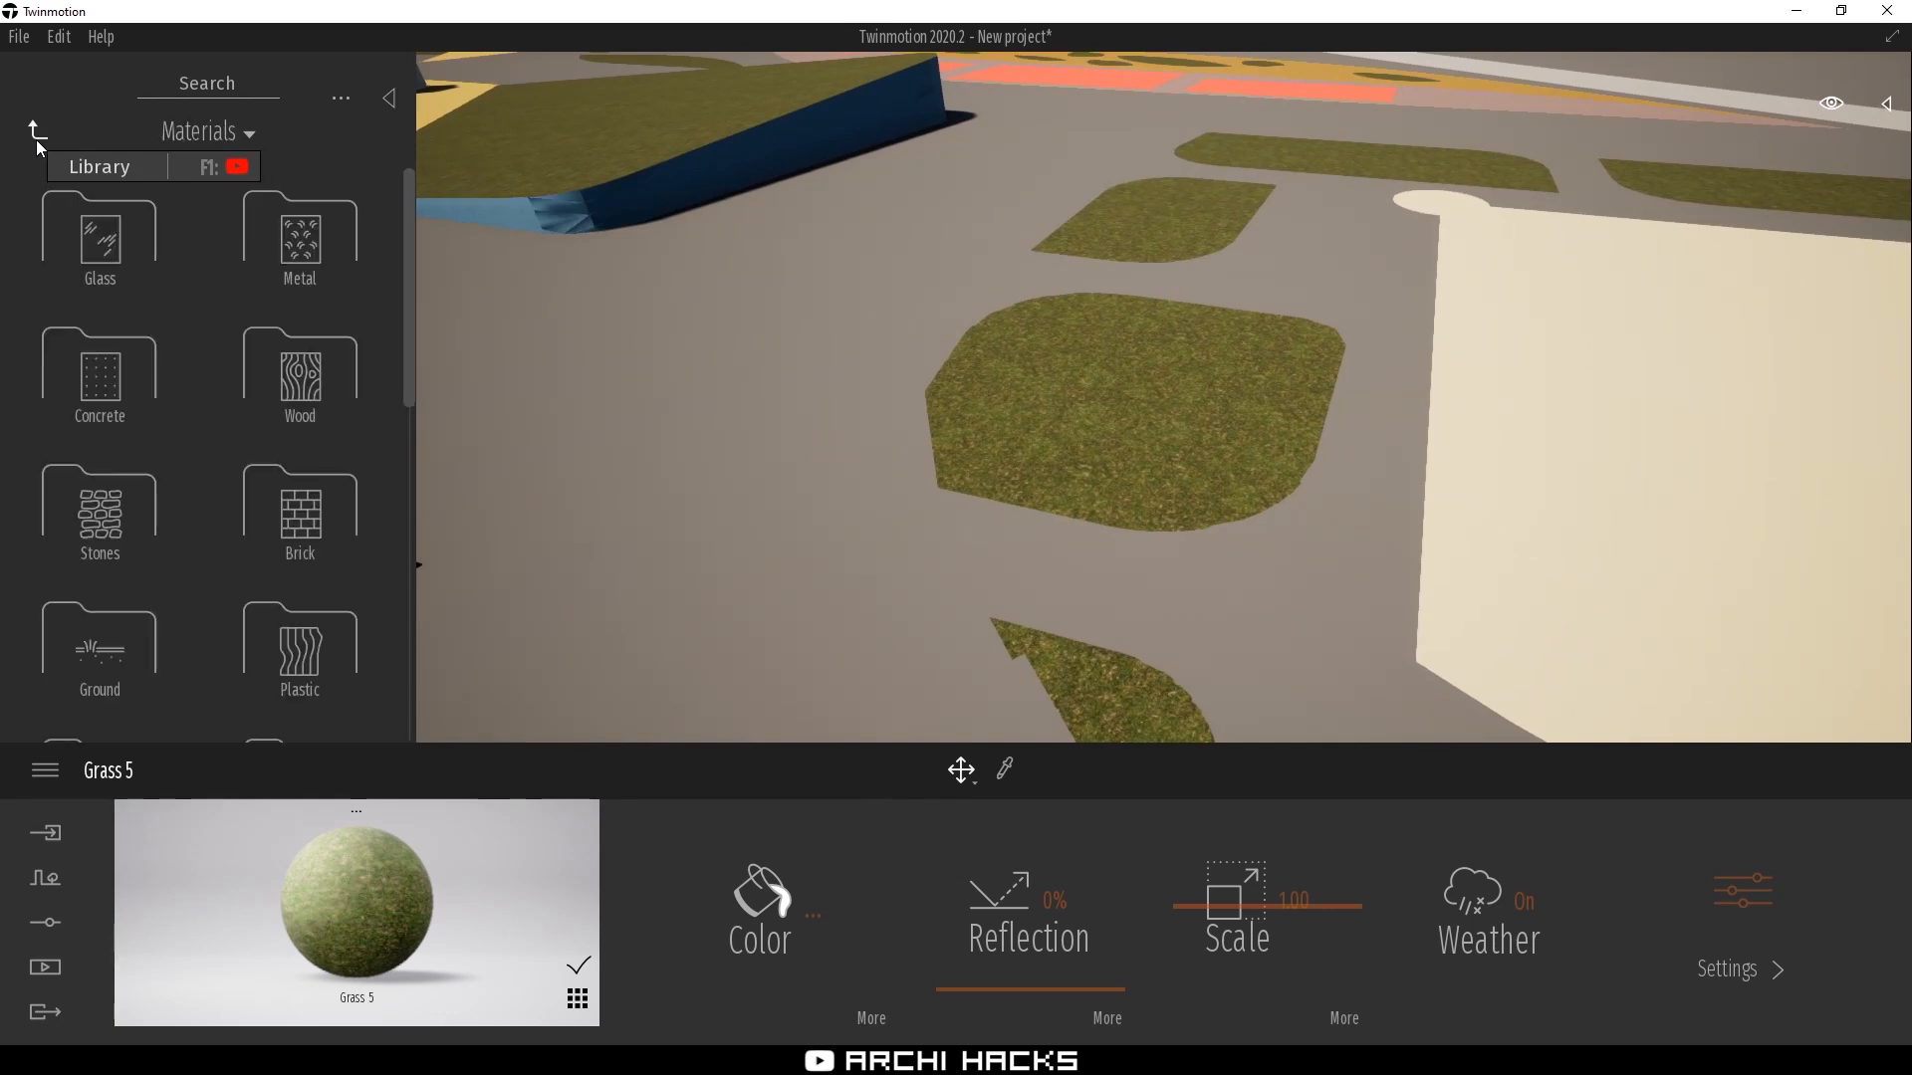
left_click(57, 877)
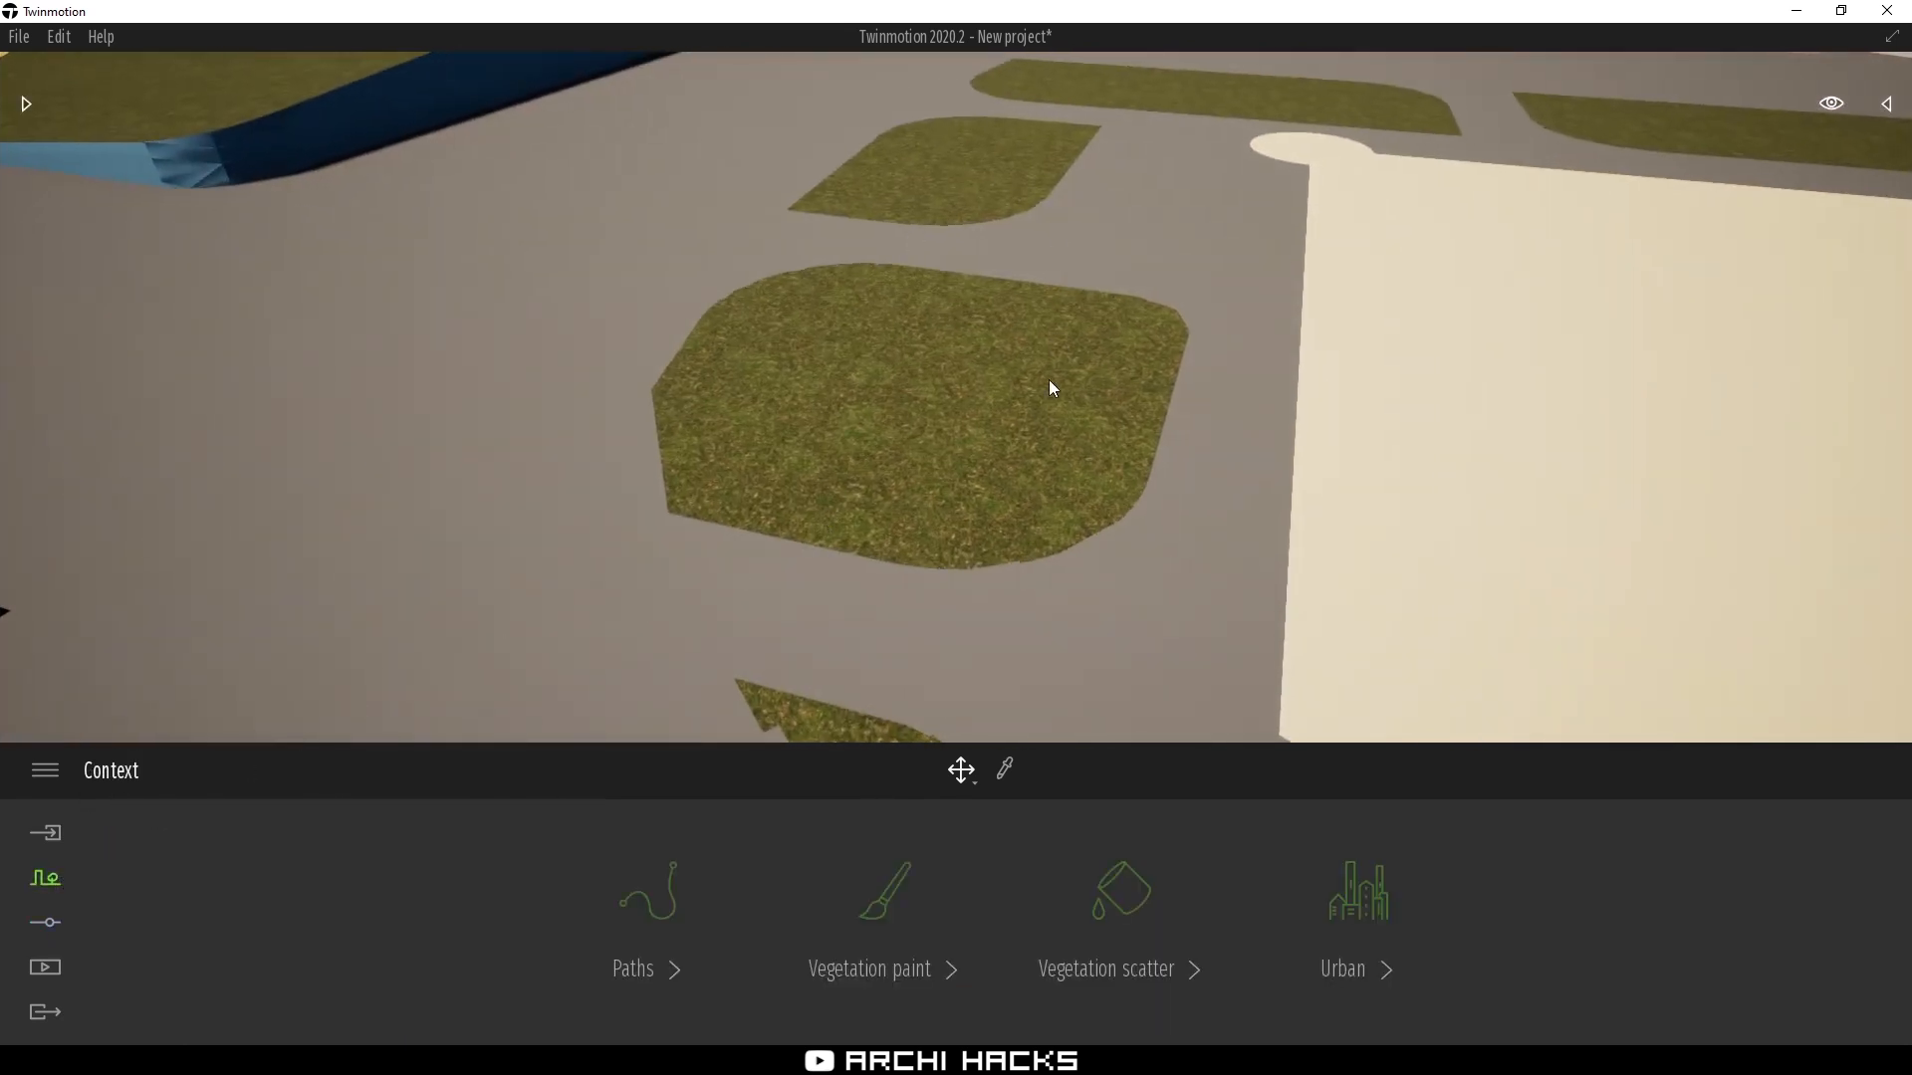
left_click(1046, 416)
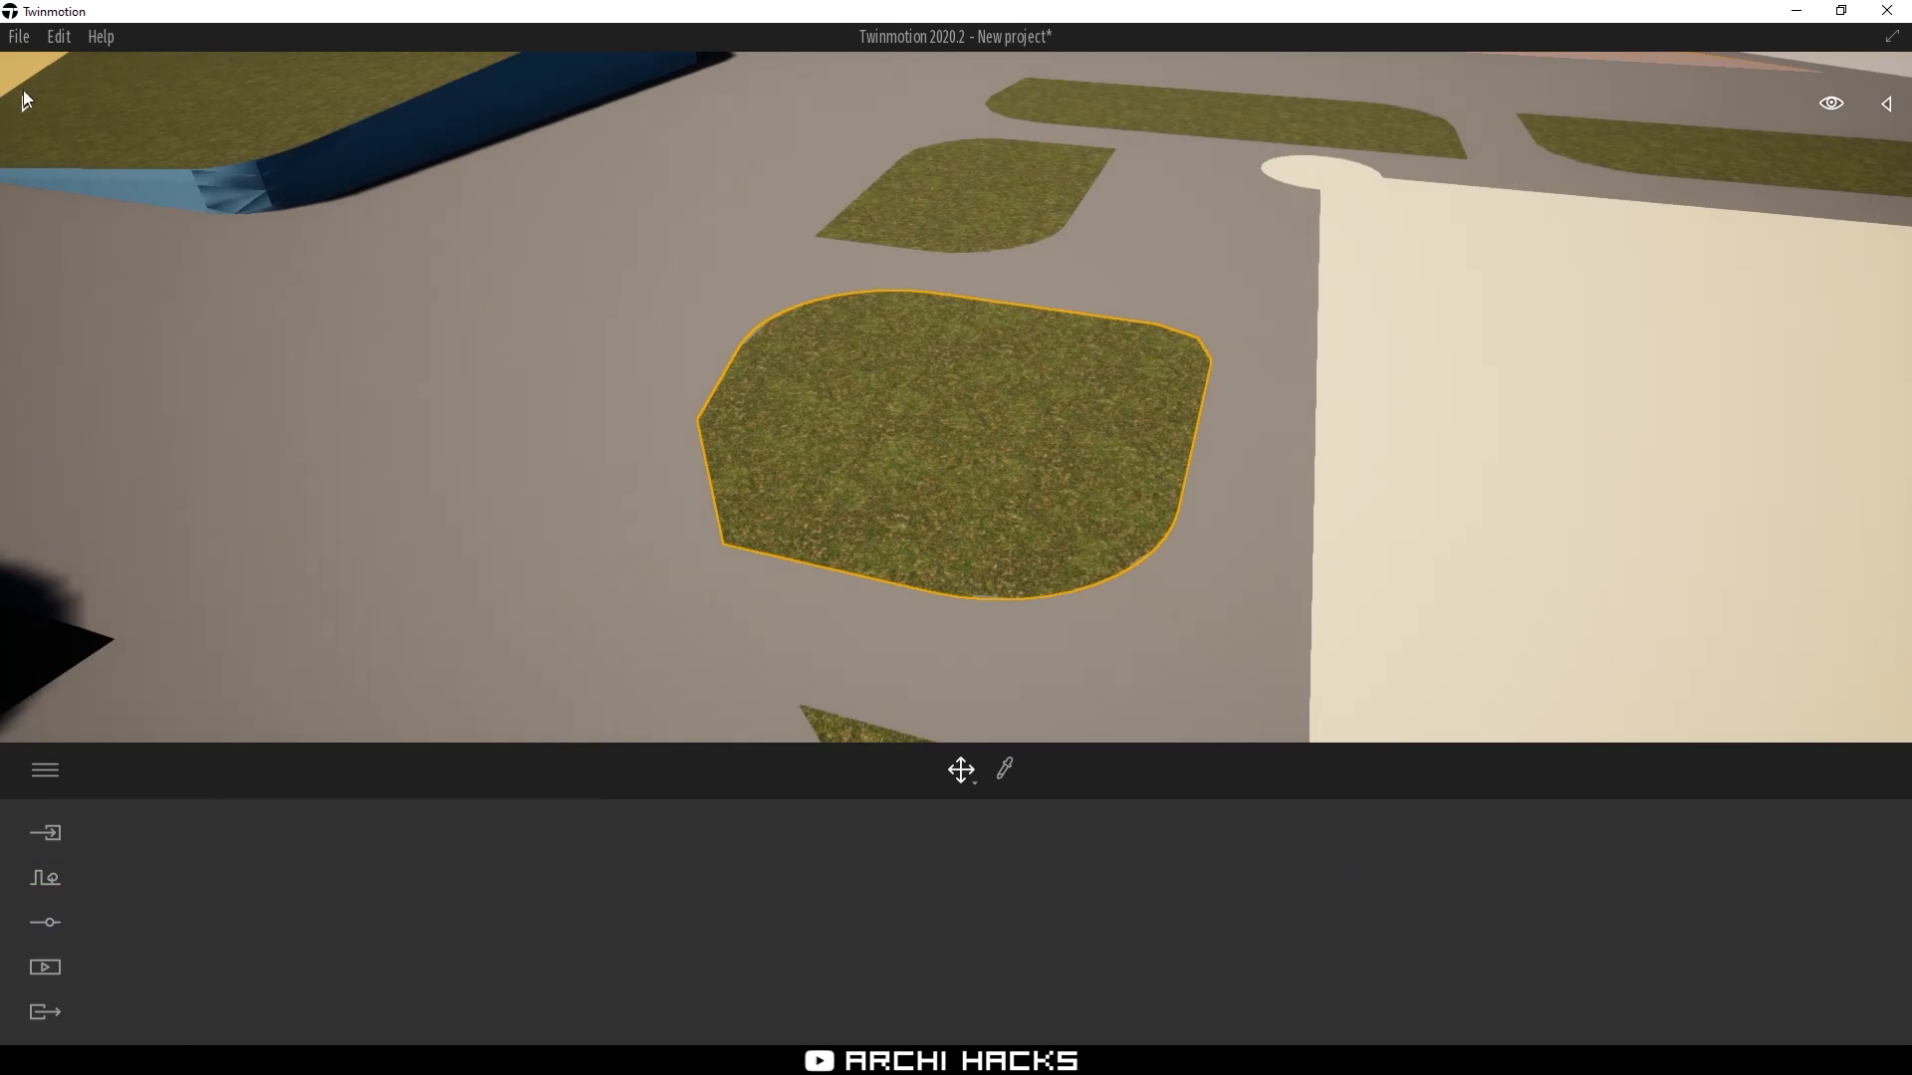
left_click(26, 103)
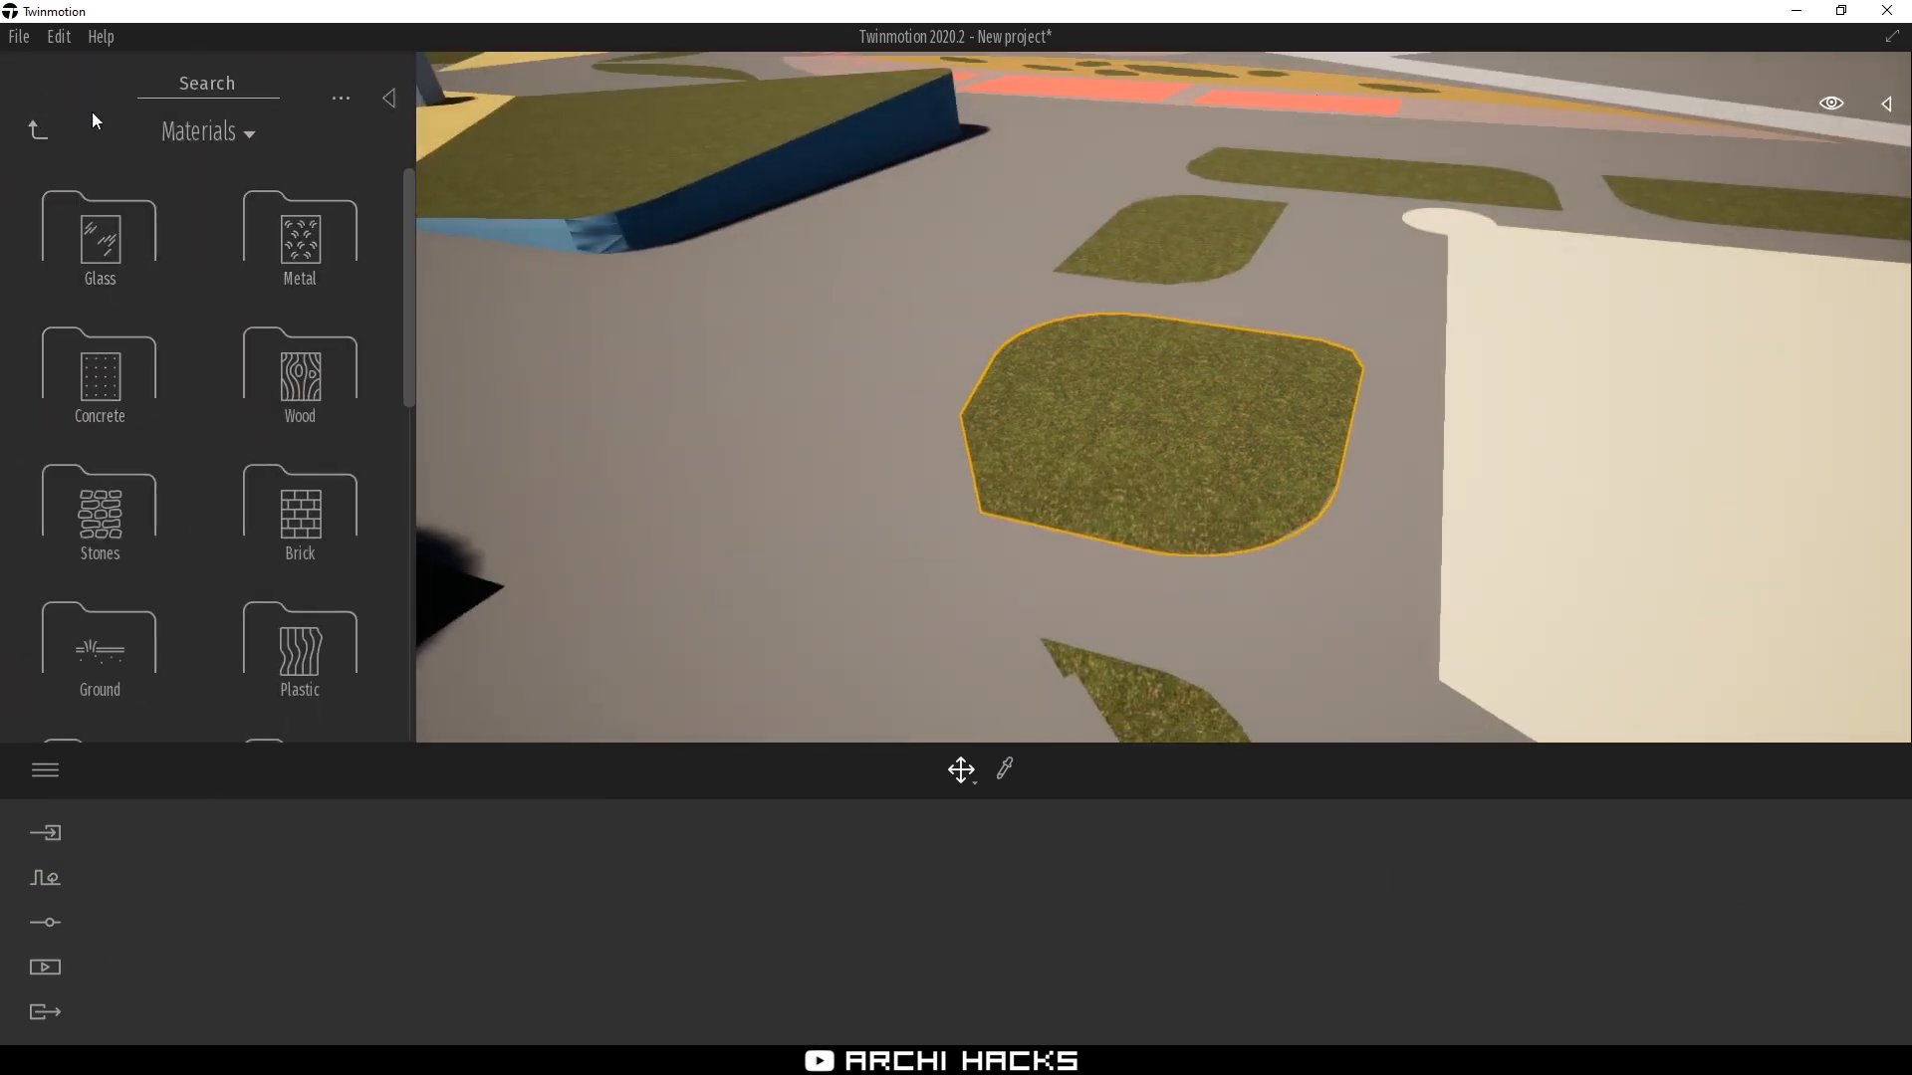
left_click(44, 881)
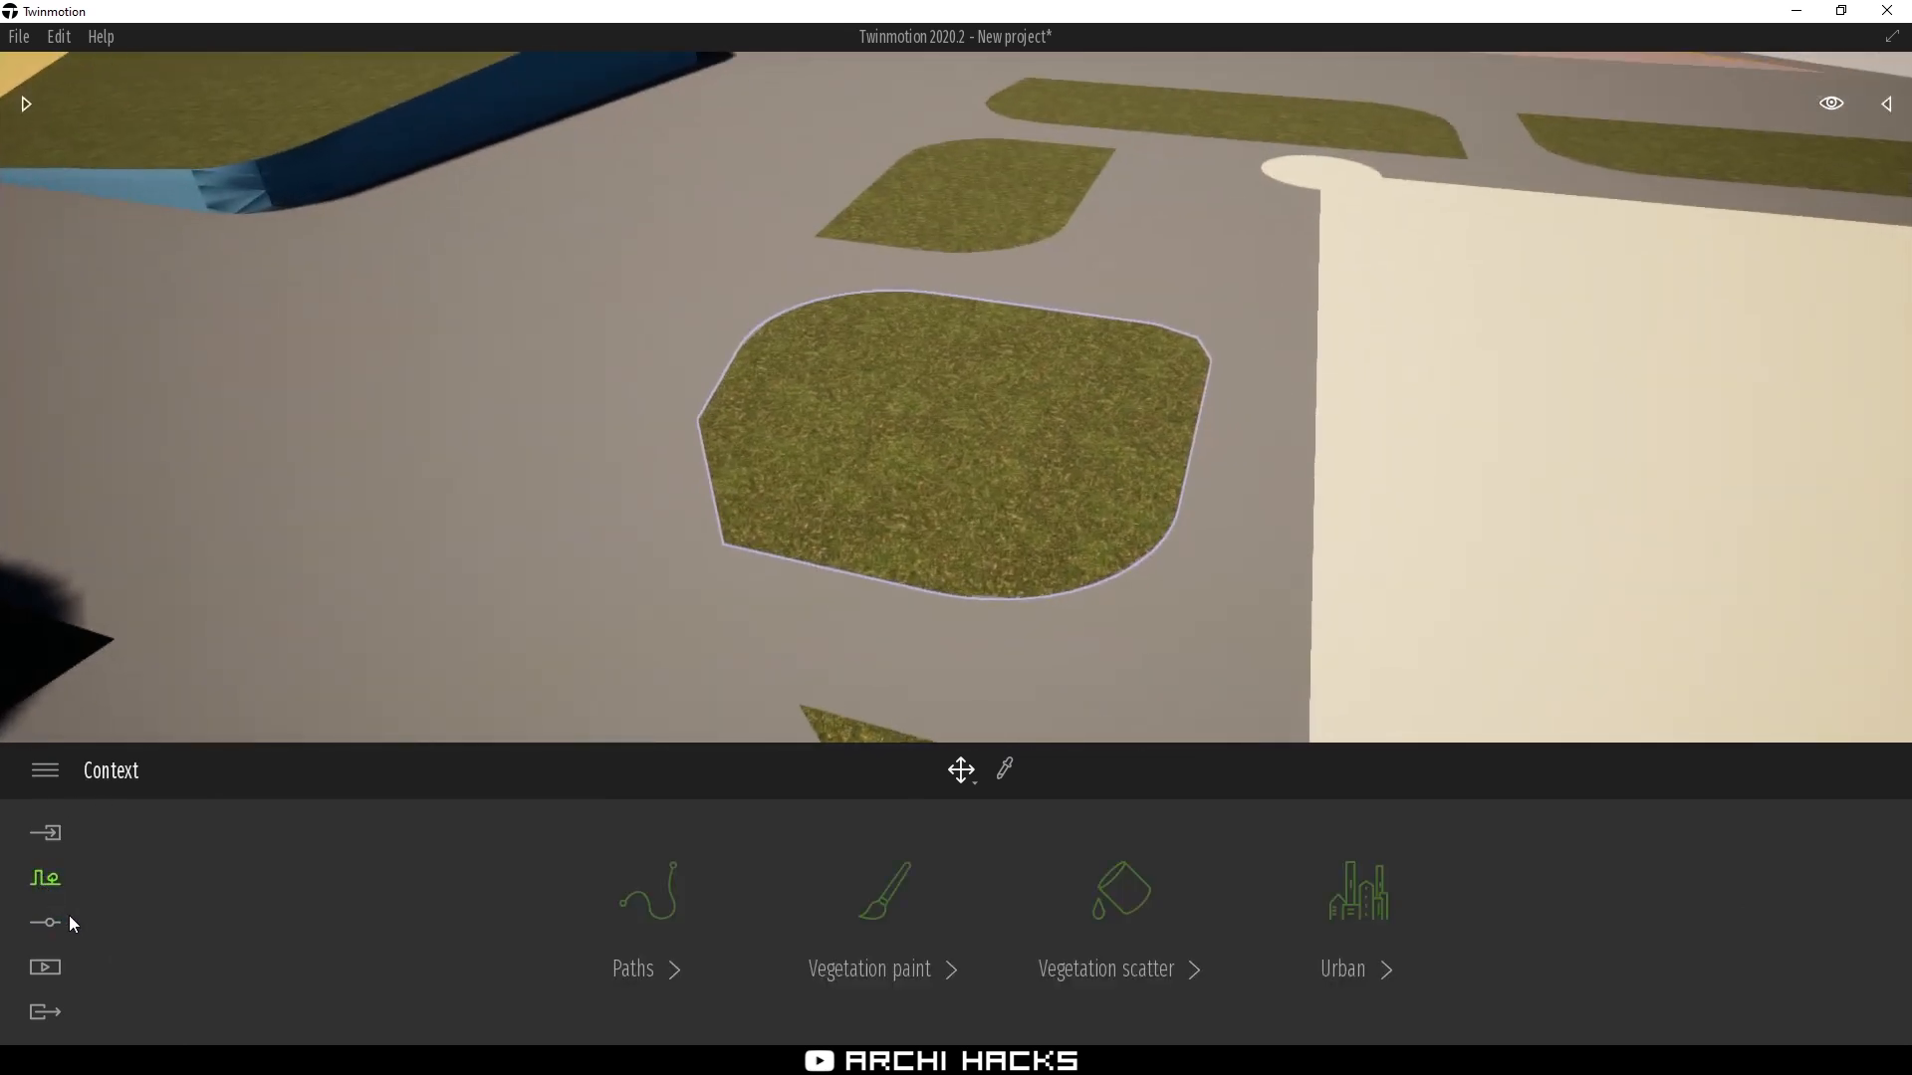
left_click(883, 896)
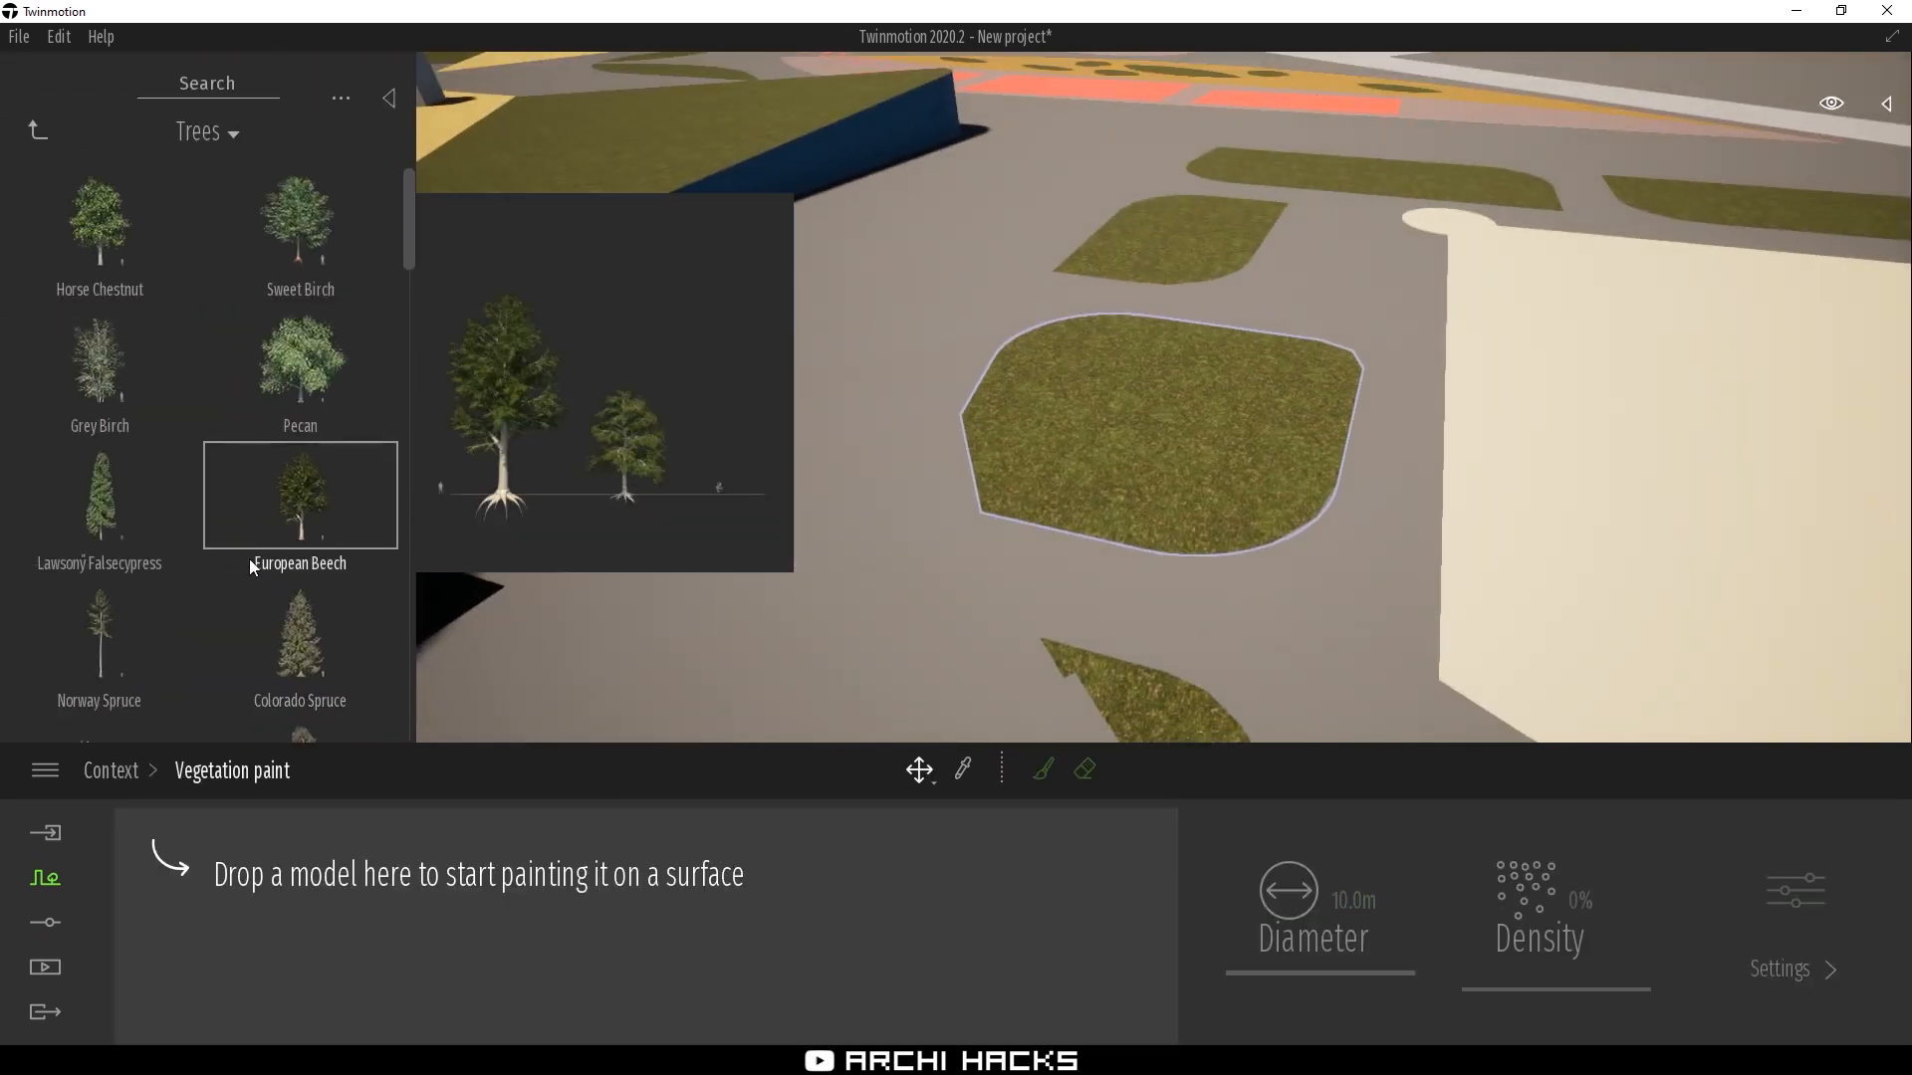
Add Dry Grass 01 from the Grass and flowers library to the vegetation paint set
left_click(40, 129)
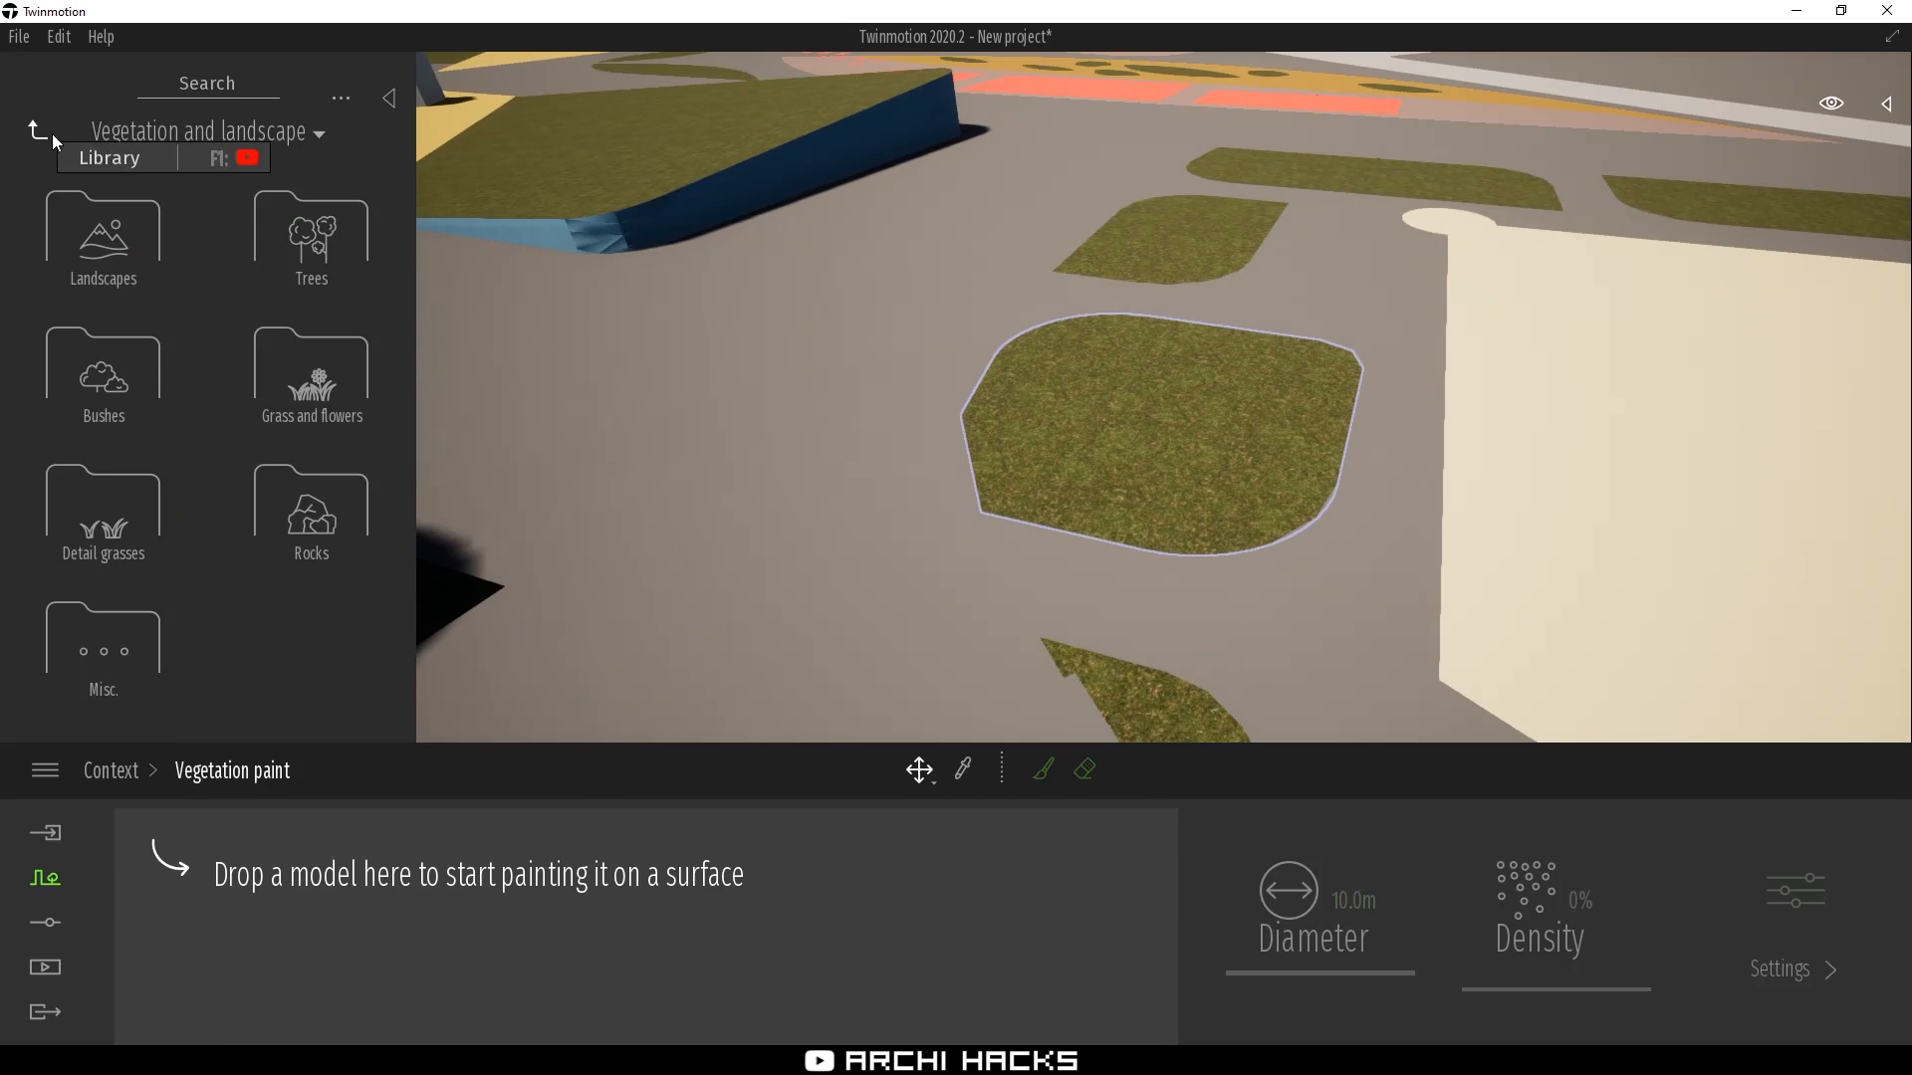
left_click(317, 387)
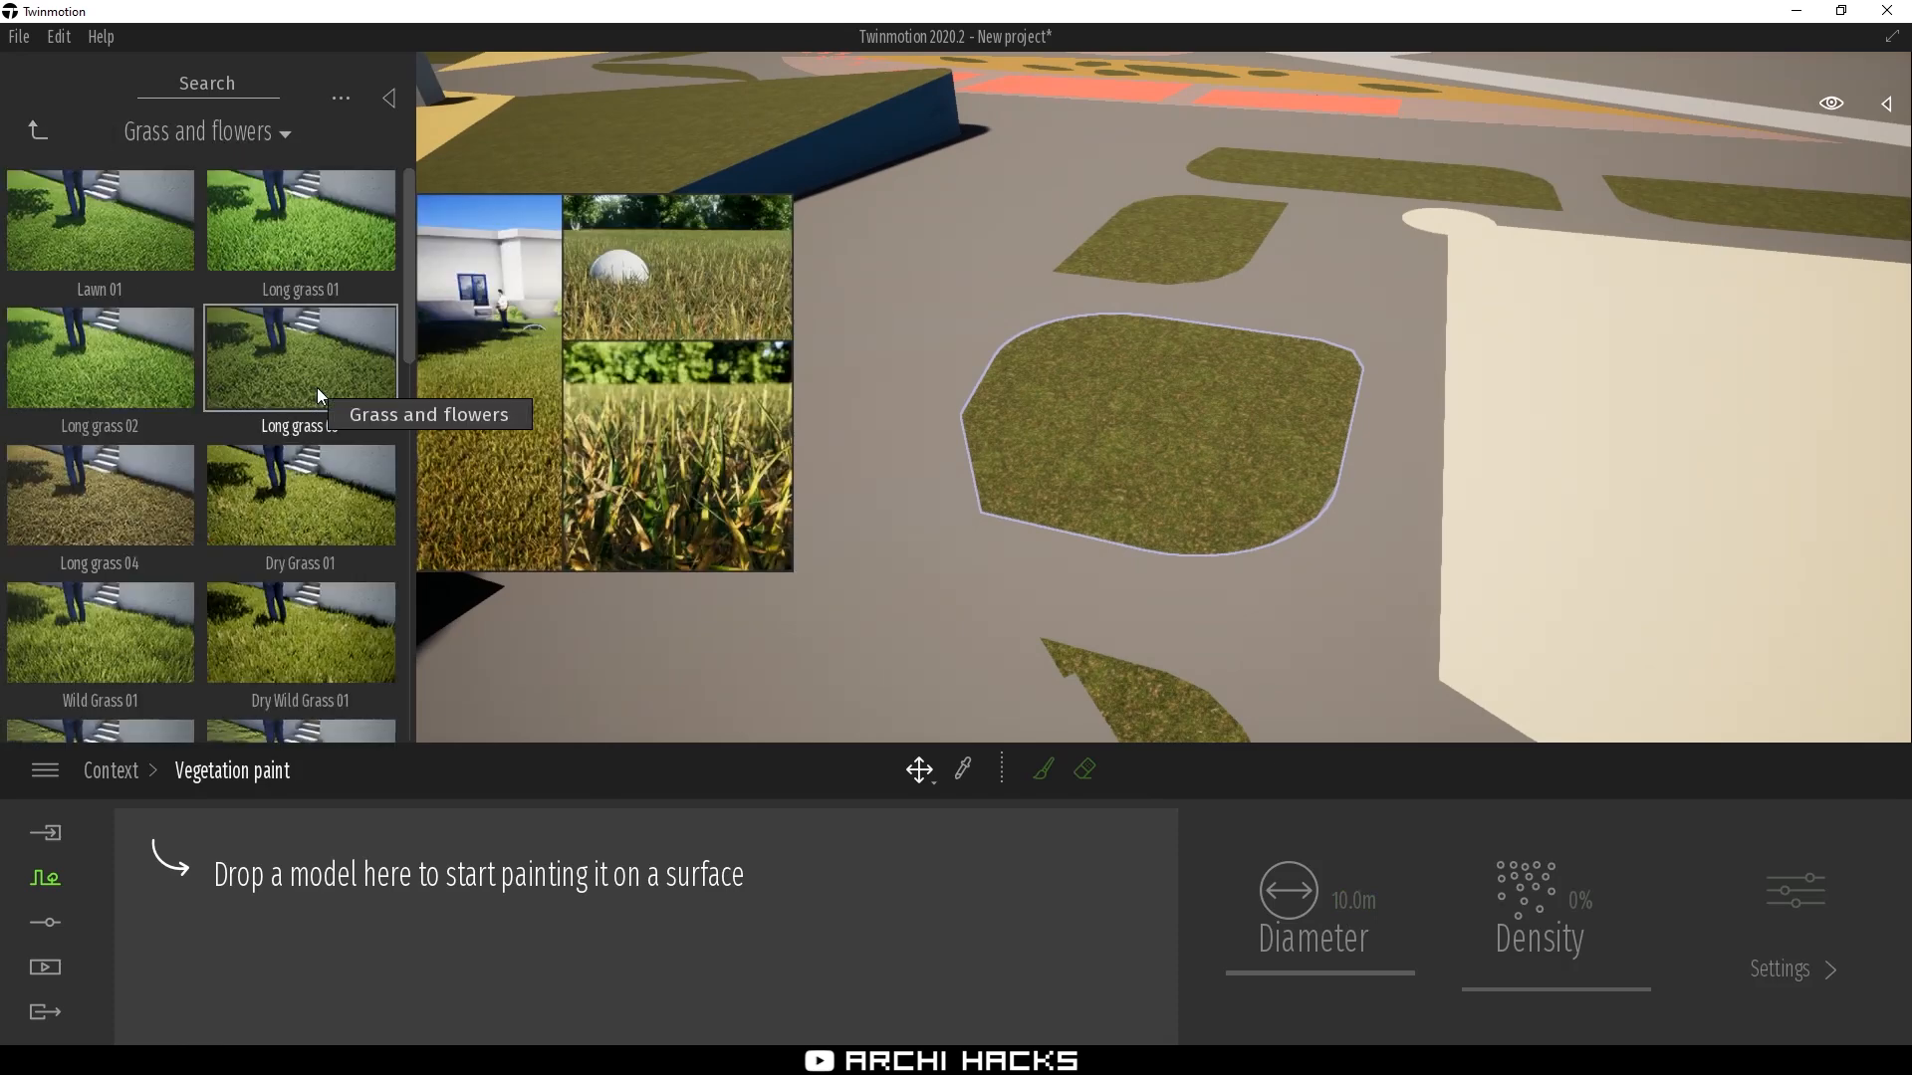
scroll(303, 548, "down", 2)
scroll(295, 598, "down", 4)
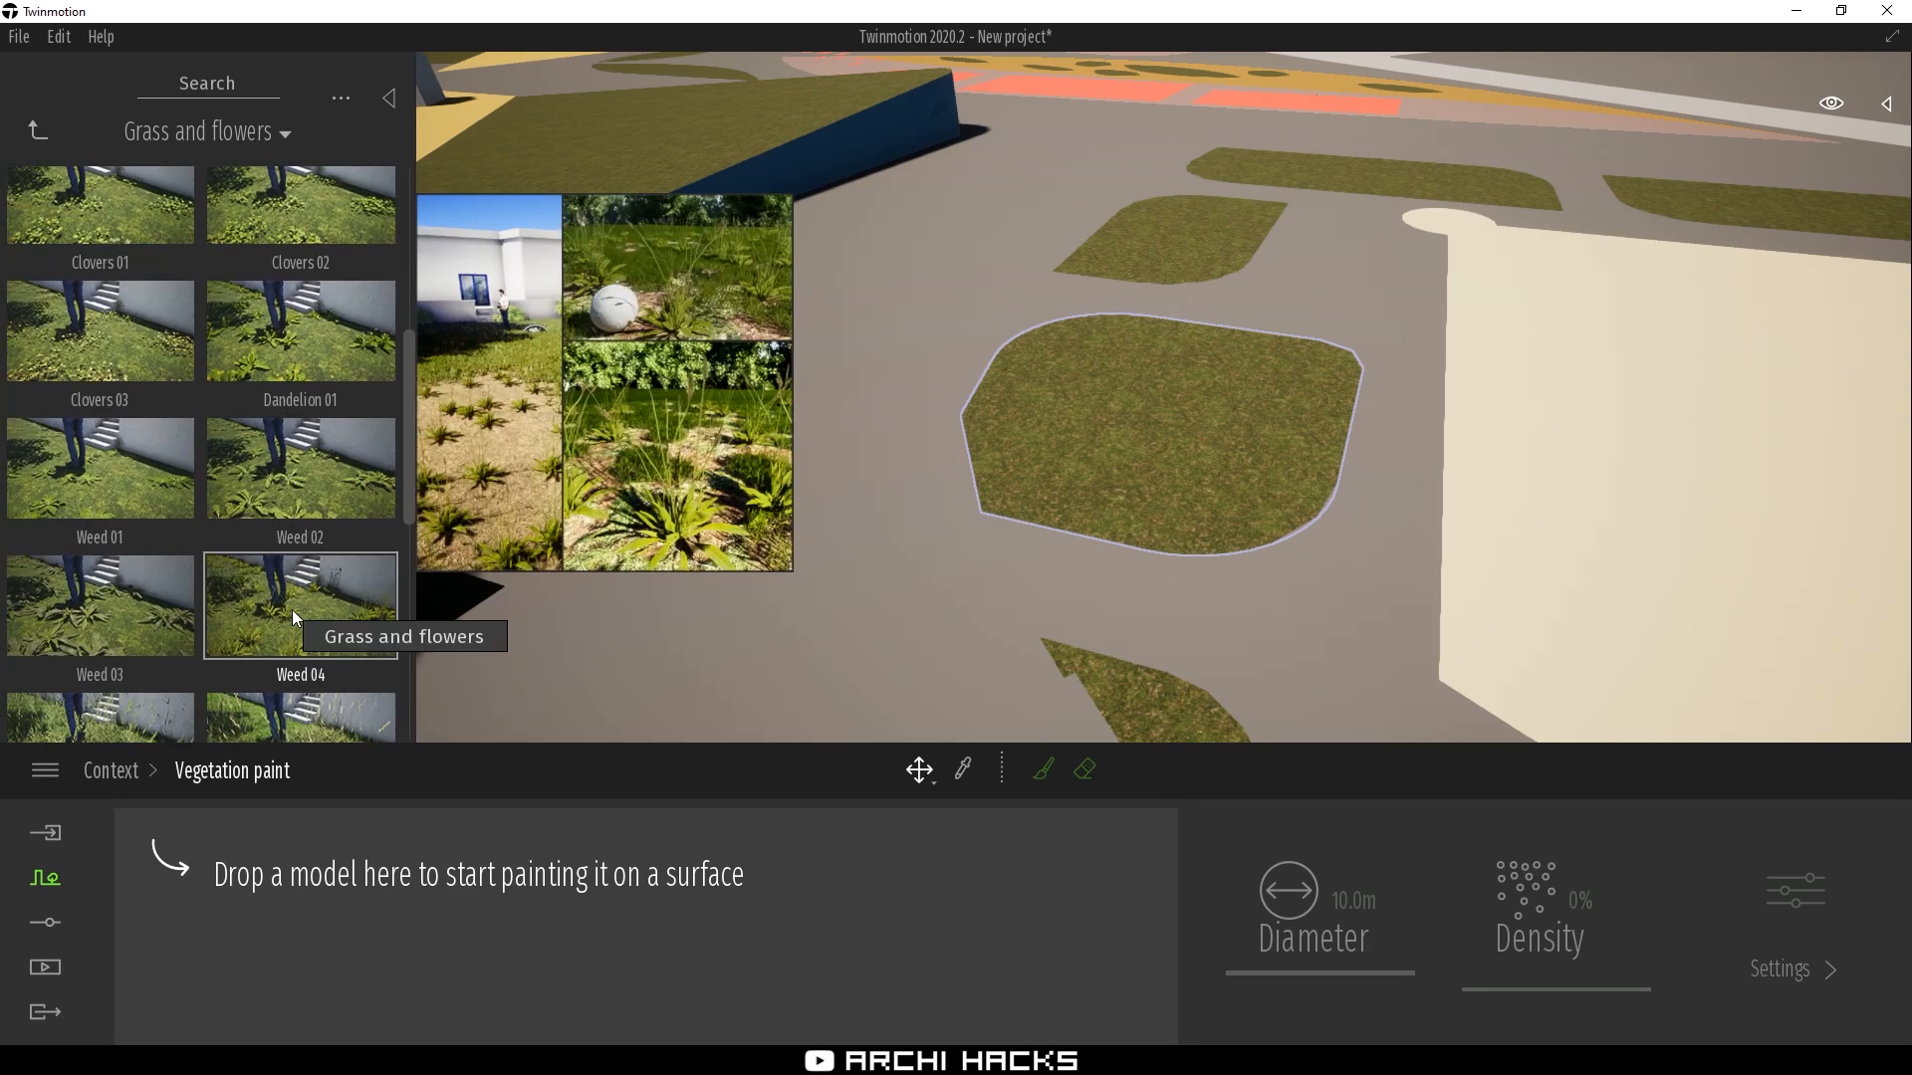
scroll(289, 627, "up", 5)
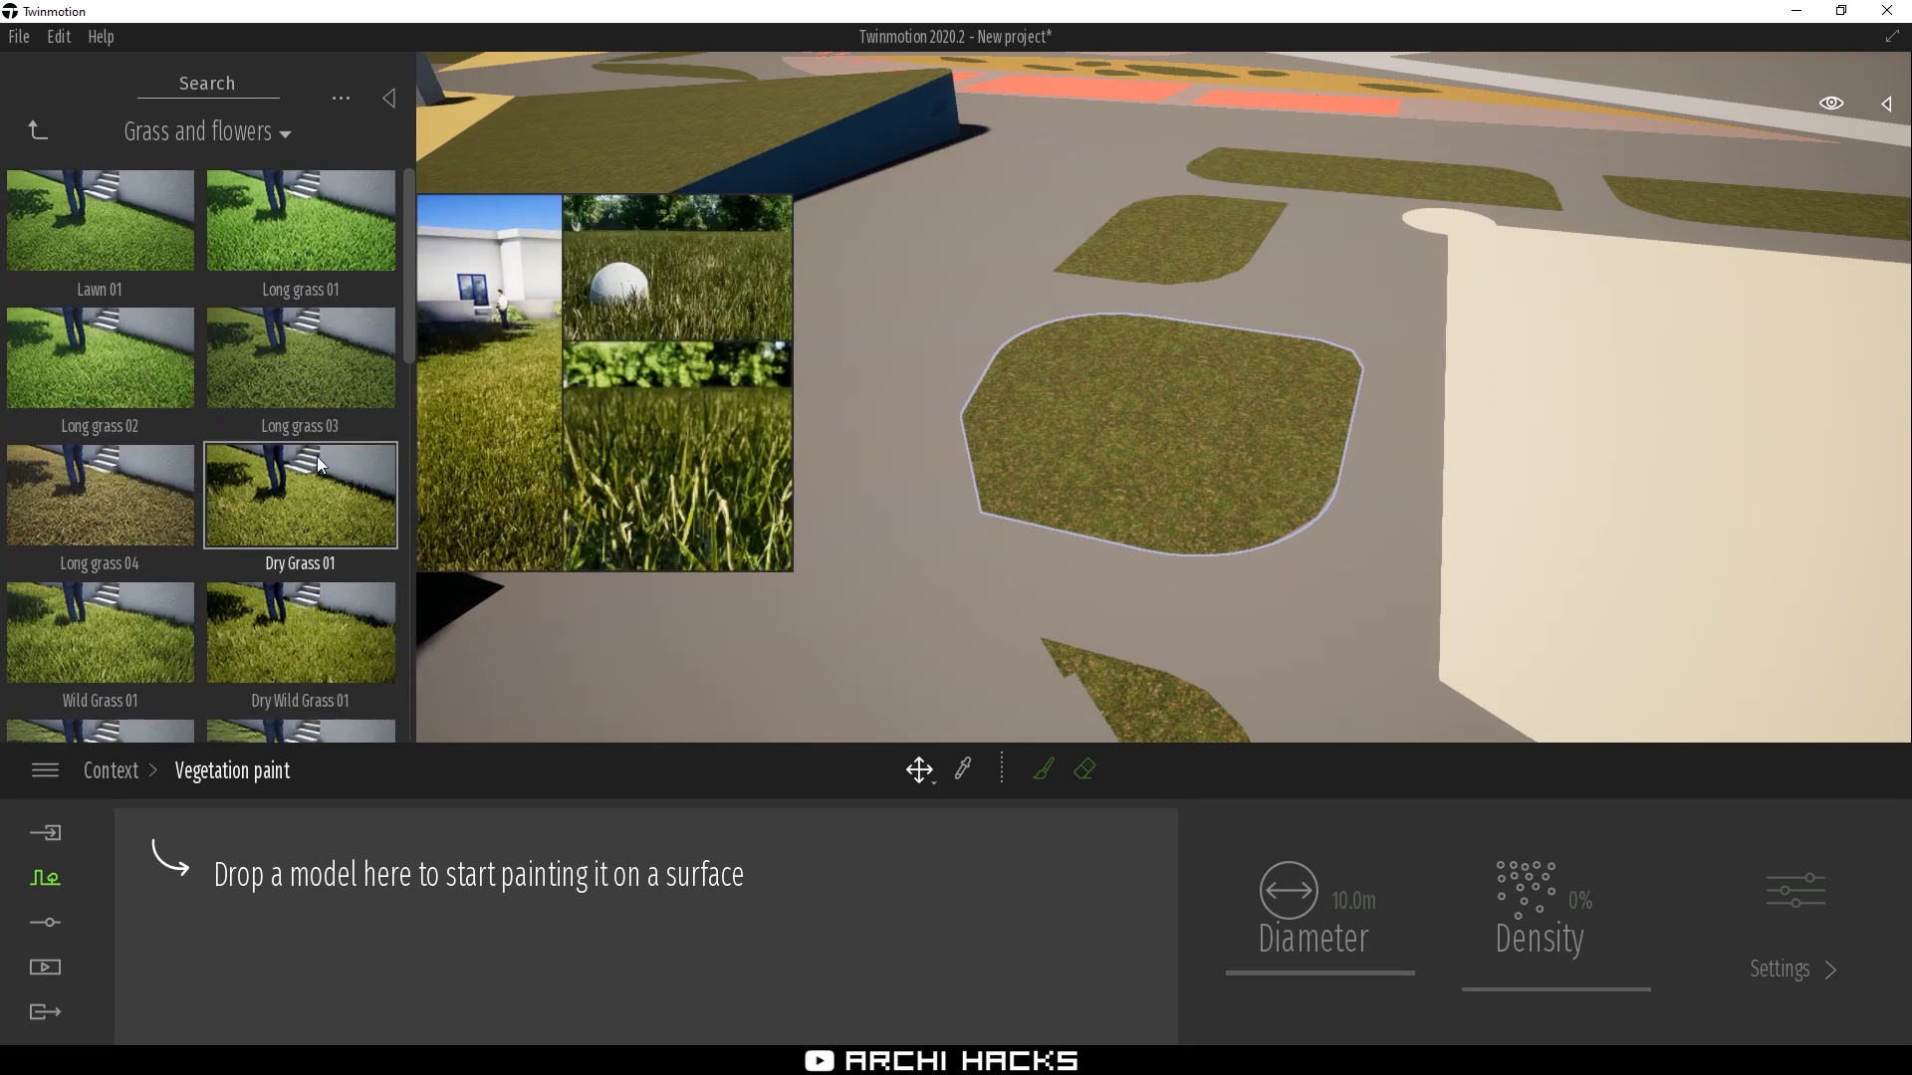
scroll(333, 528, "down", 1)
scroll(332, 528, "up", 1)
left_click_drag(253, 506, 384, 869)
Add Clovers 02 and Weed 02 to the vegetation paint set
scroll(279, 634, "down", 2)
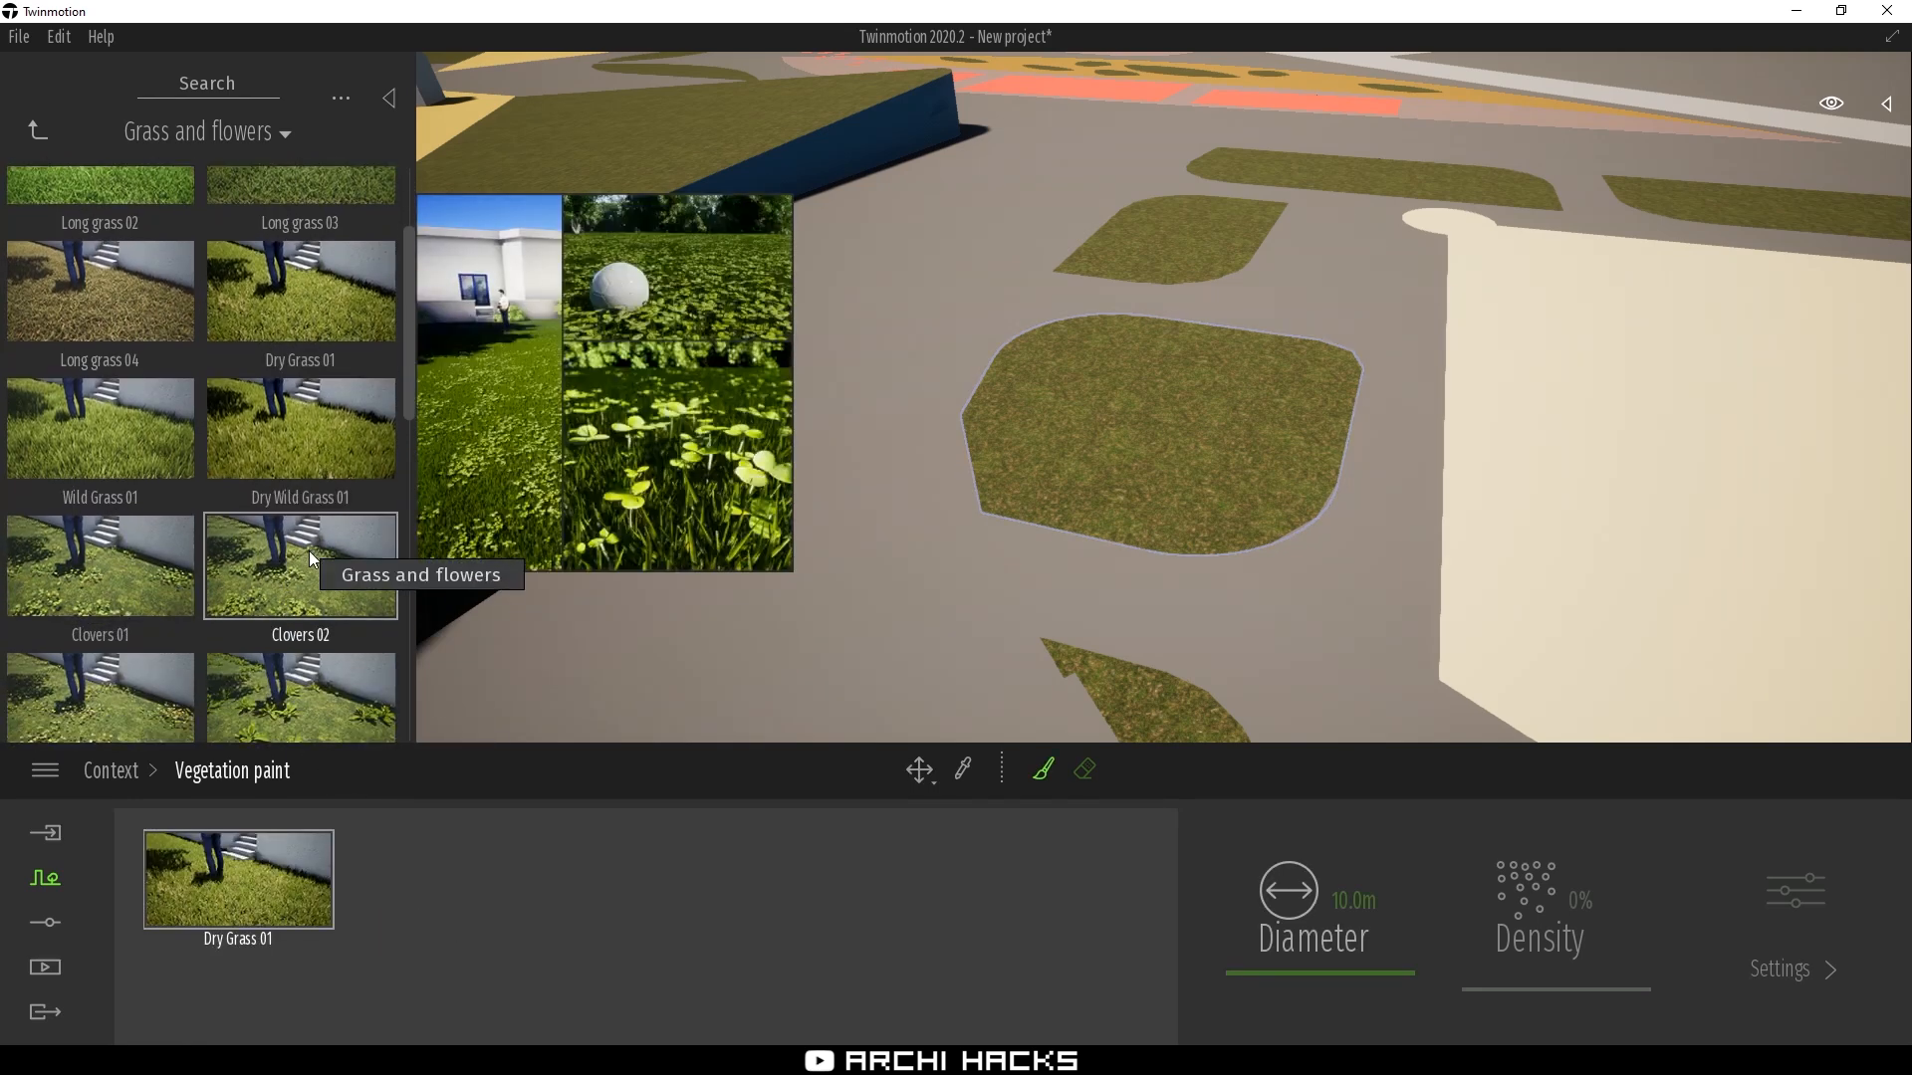
scroll(308, 553, "down", 2)
left_click_drag(314, 445, 468, 906)
scroll(317, 703, "down", 1)
left_click_drag(316, 703, 637, 886)
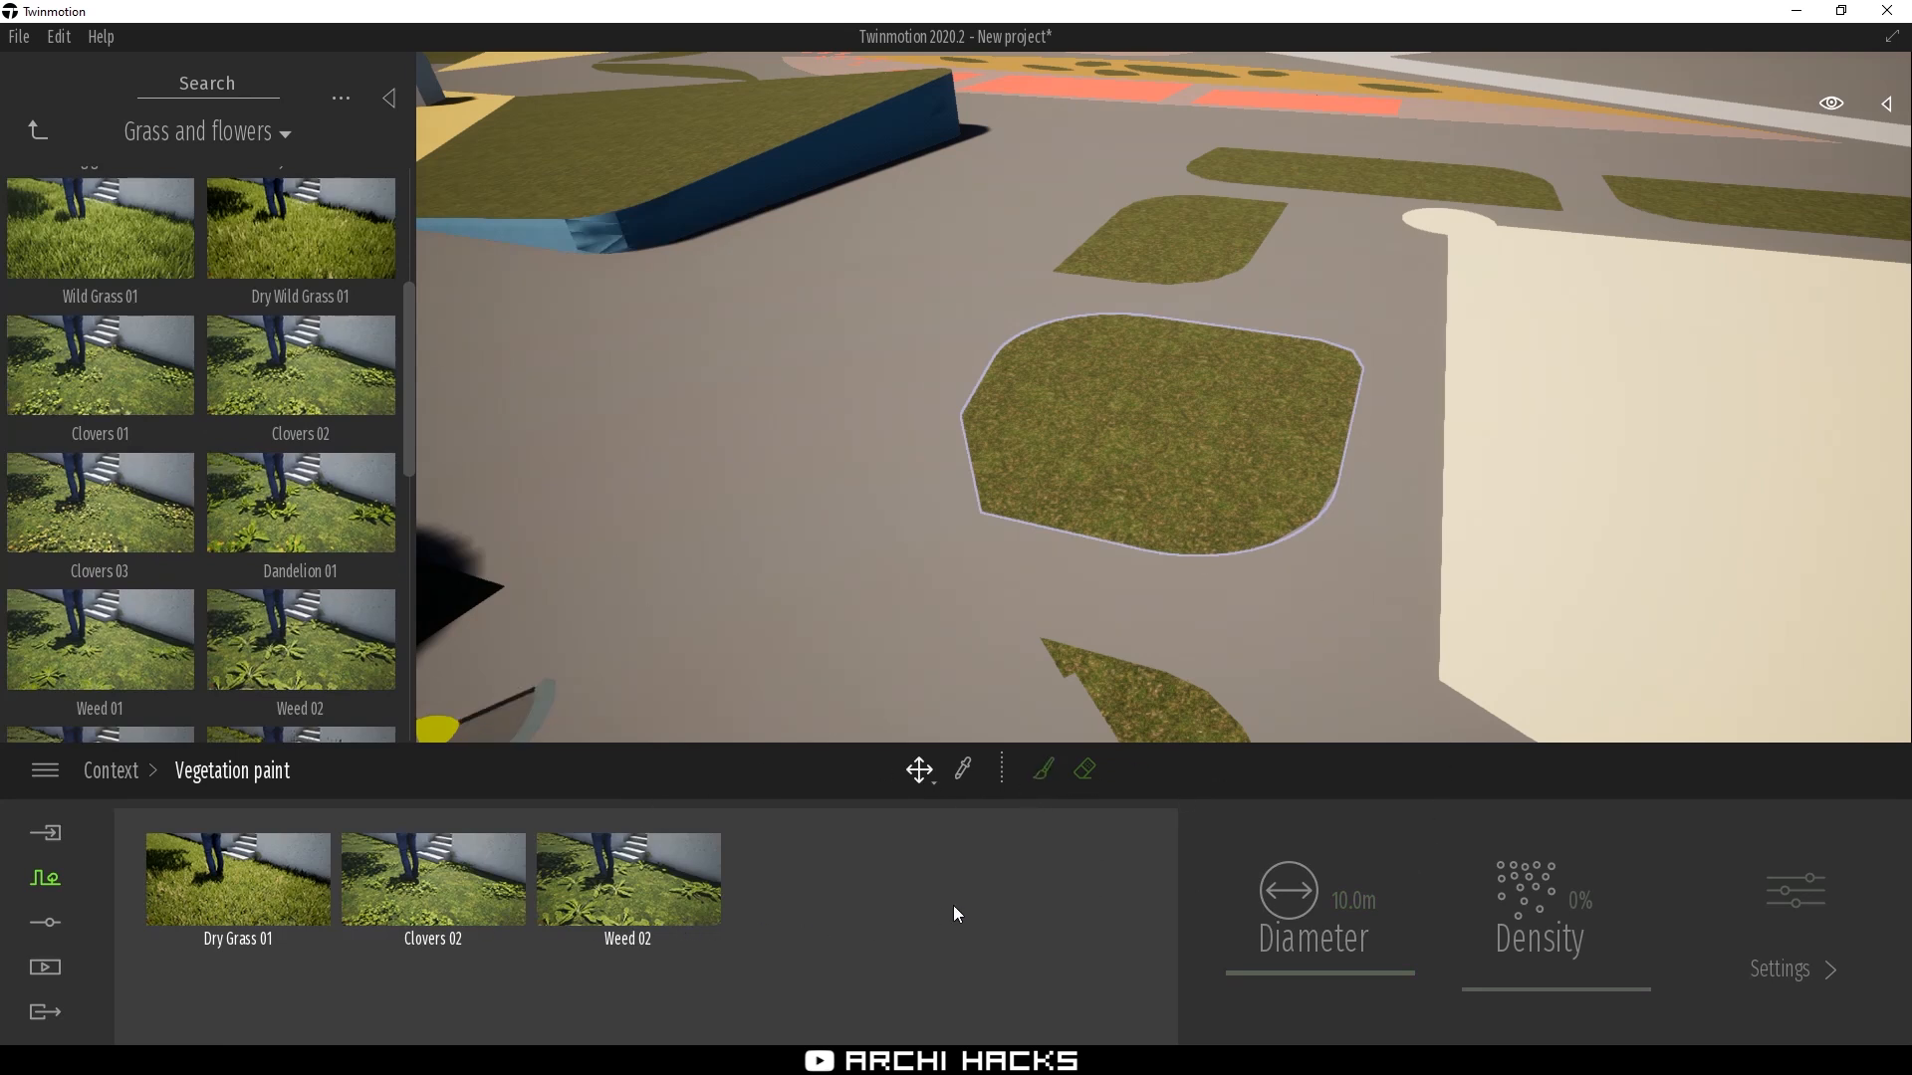
Paint the Dry Grass 01, Clovers 02 and Weed 02 mix over the rounded lawn patch and the two patches behind it
left_click(1041, 770)
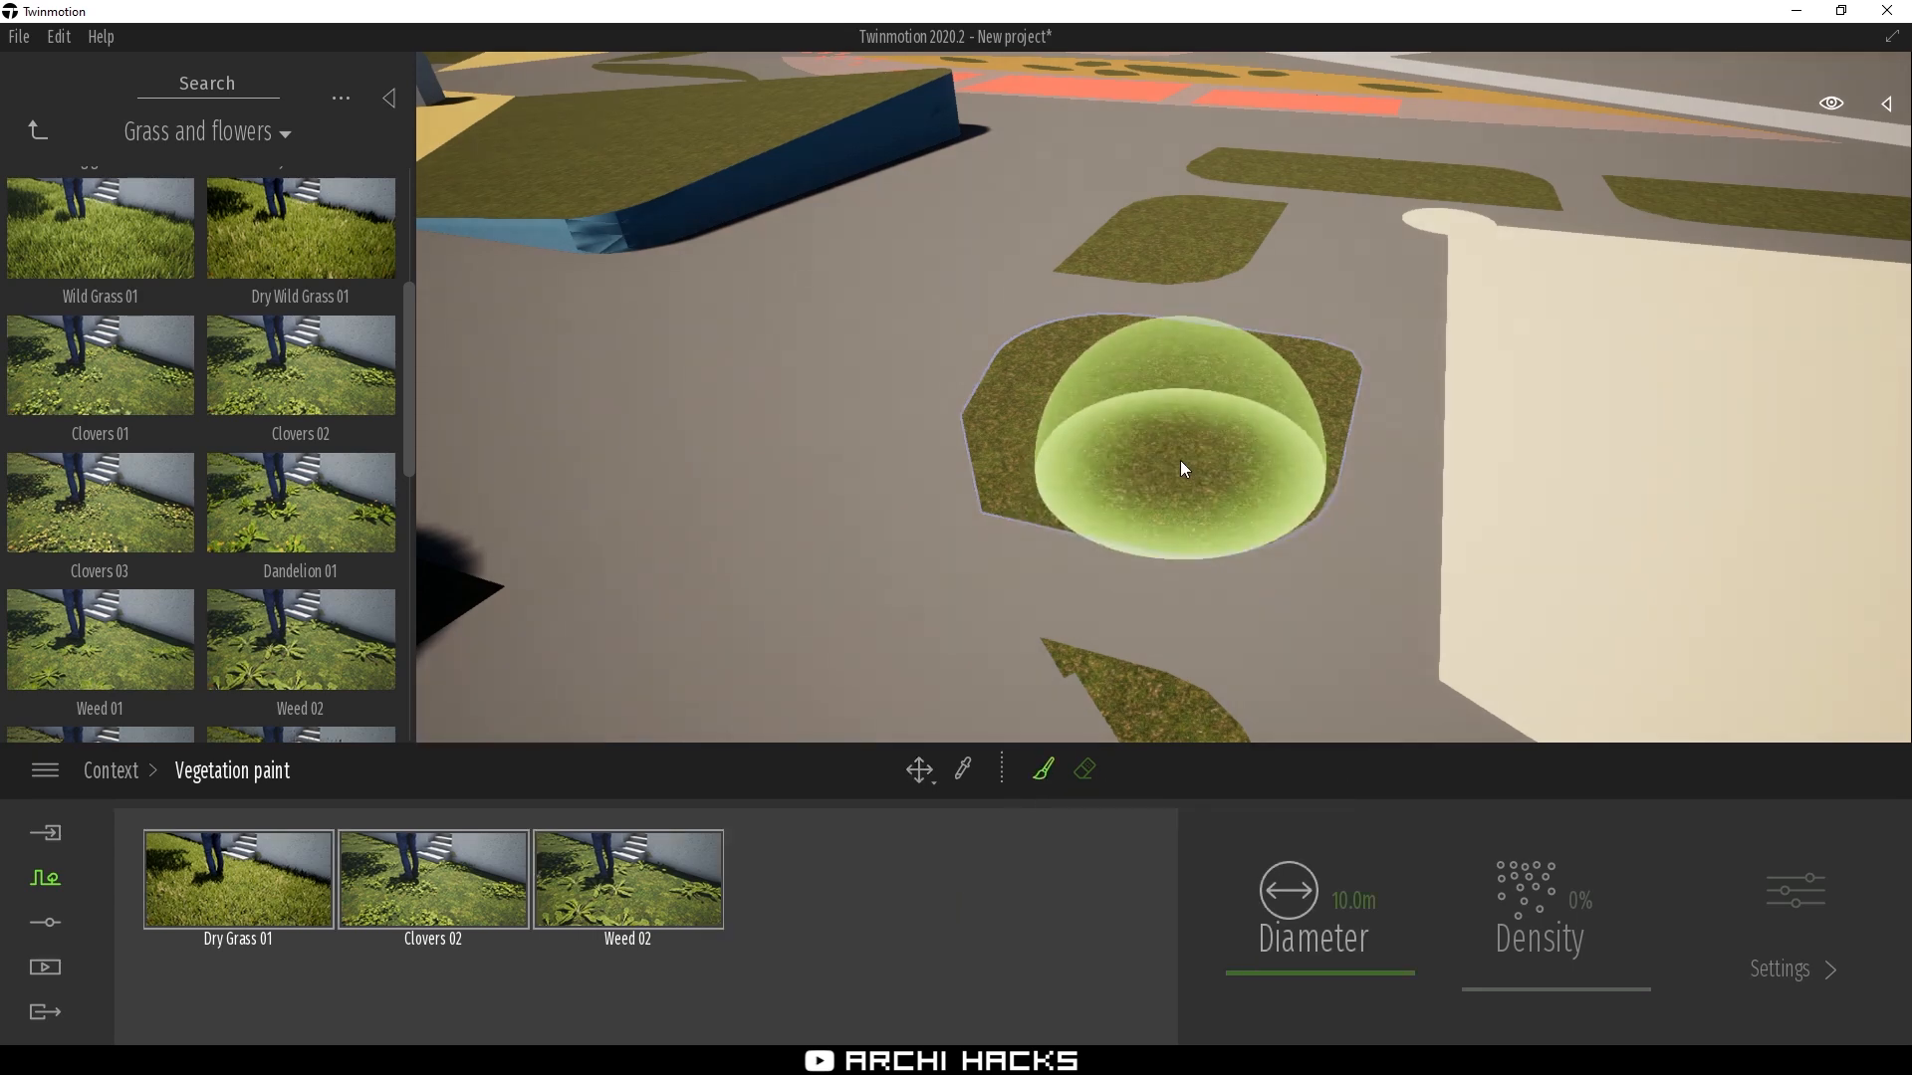
mouse_move(1159, 438)
left_mouse_down()
mouse_move(1145, 386)
mouse_move(1113, 416)
mouse_move(1145, 358)
left_mouse_up()
mouse_move(1176, 288)
left_mouse_down()
mouse_move(1159, 247)
mouse_move(1258, 177)
mouse_move(1503, 193)
left_mouse_up()
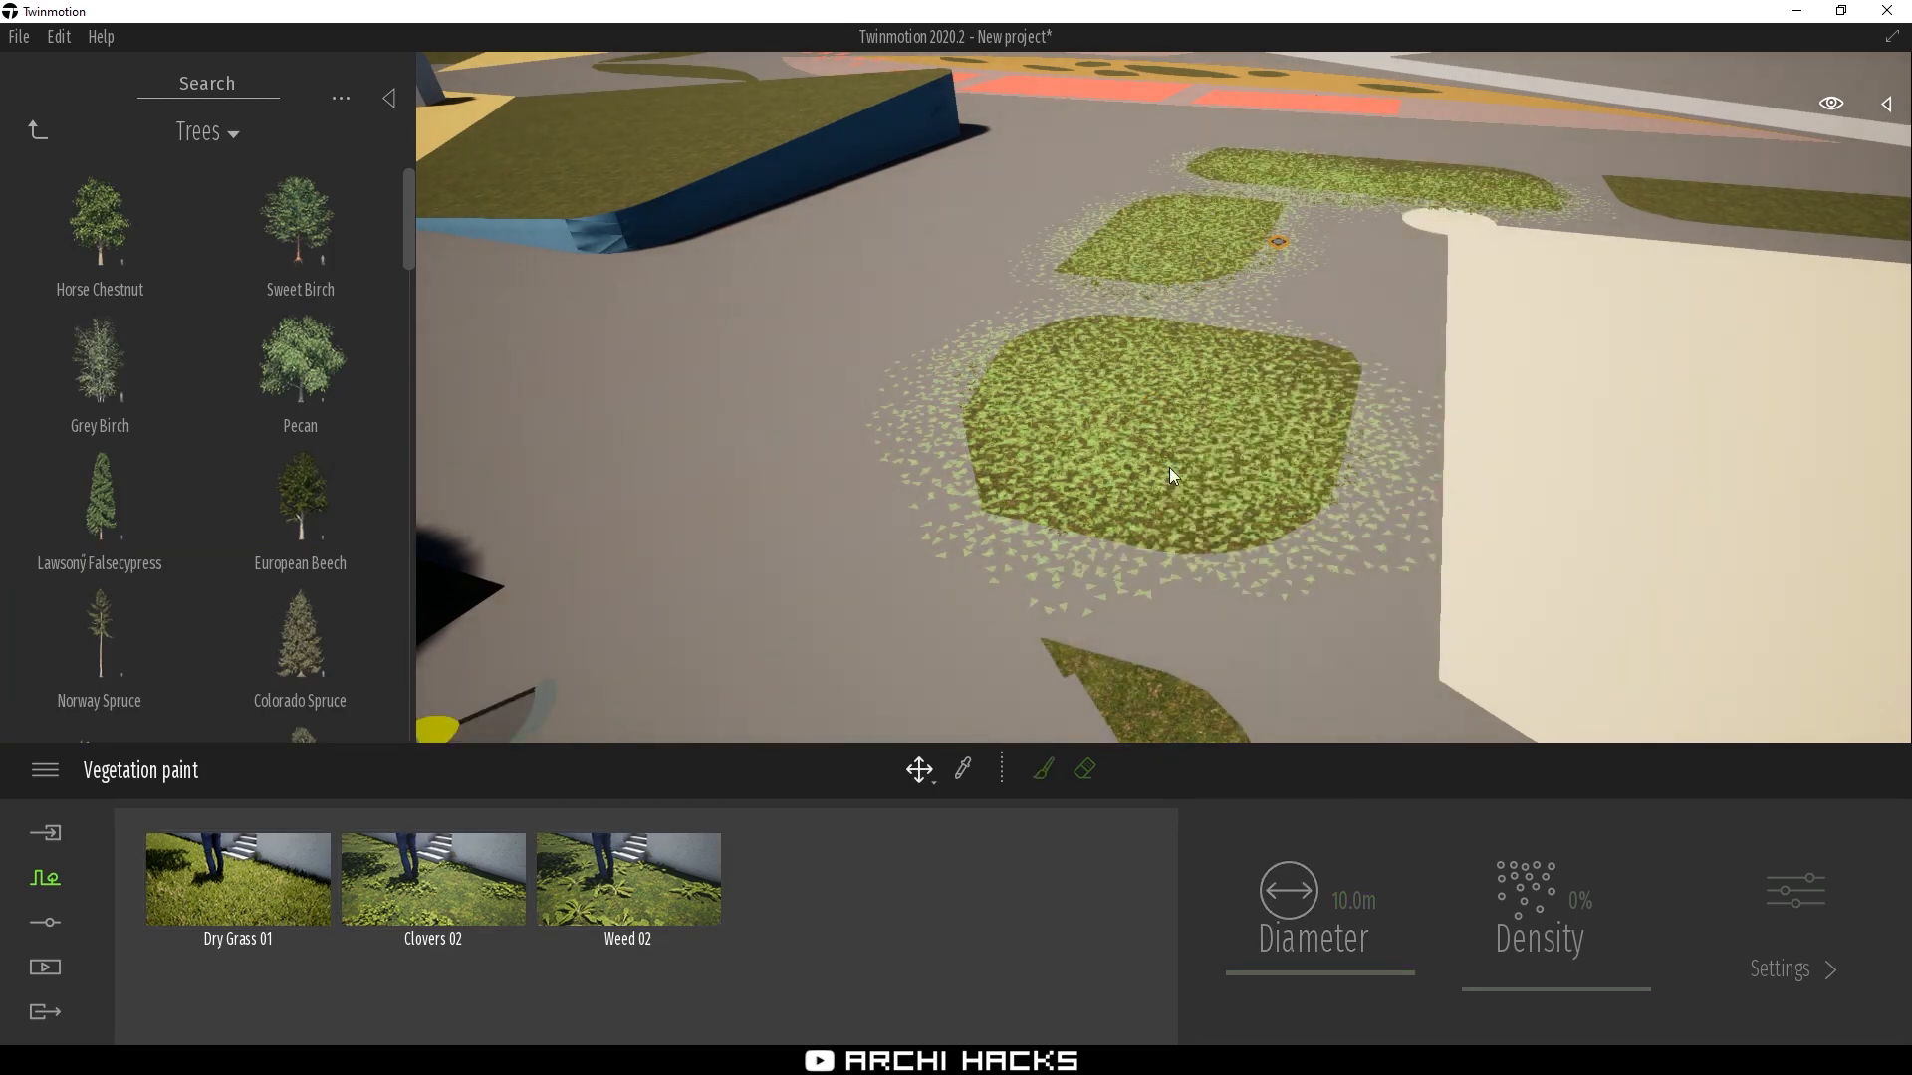
Examine the painted grass, clovers and weeds on the rounded lawn patch up close and from farther away
scroll(1139, 486, "up", 5)
scroll(1293, 558, "up", 5)
key("Escape")
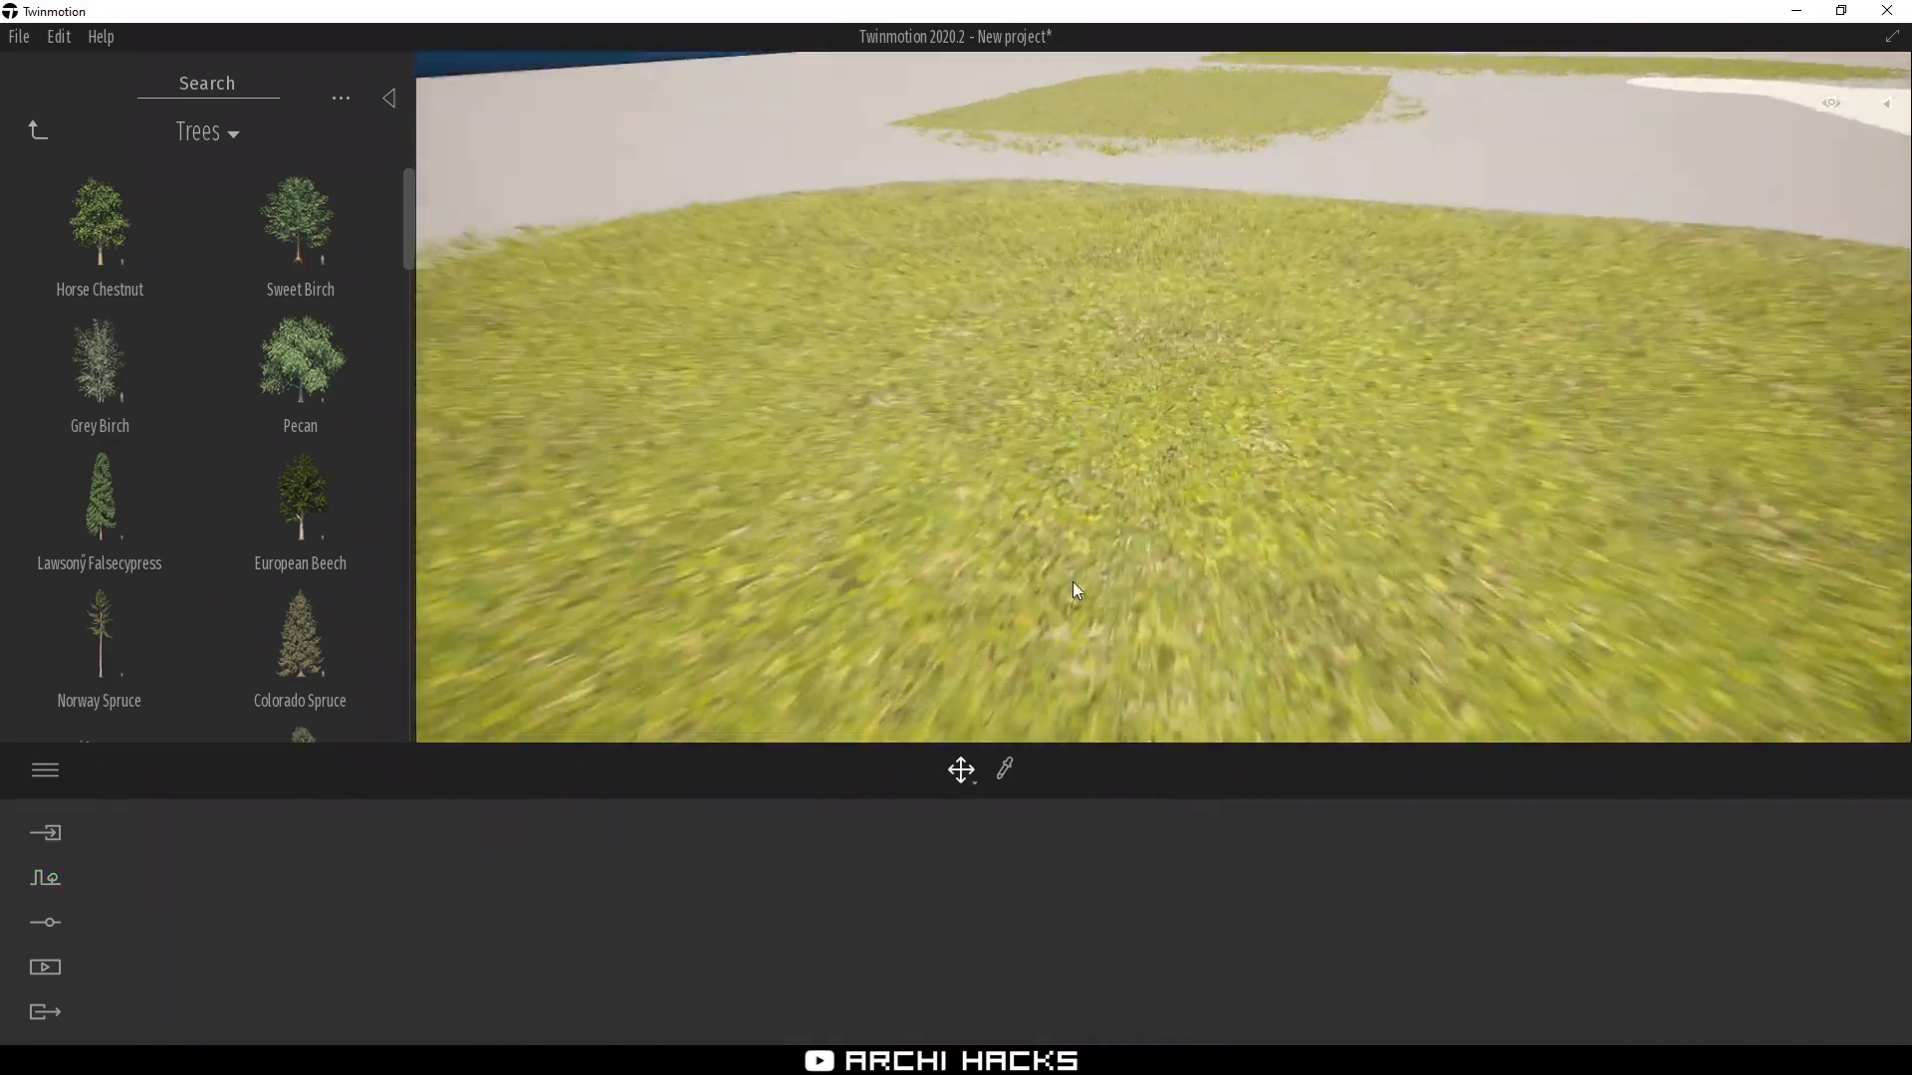
scroll(1074, 587, "up", 5)
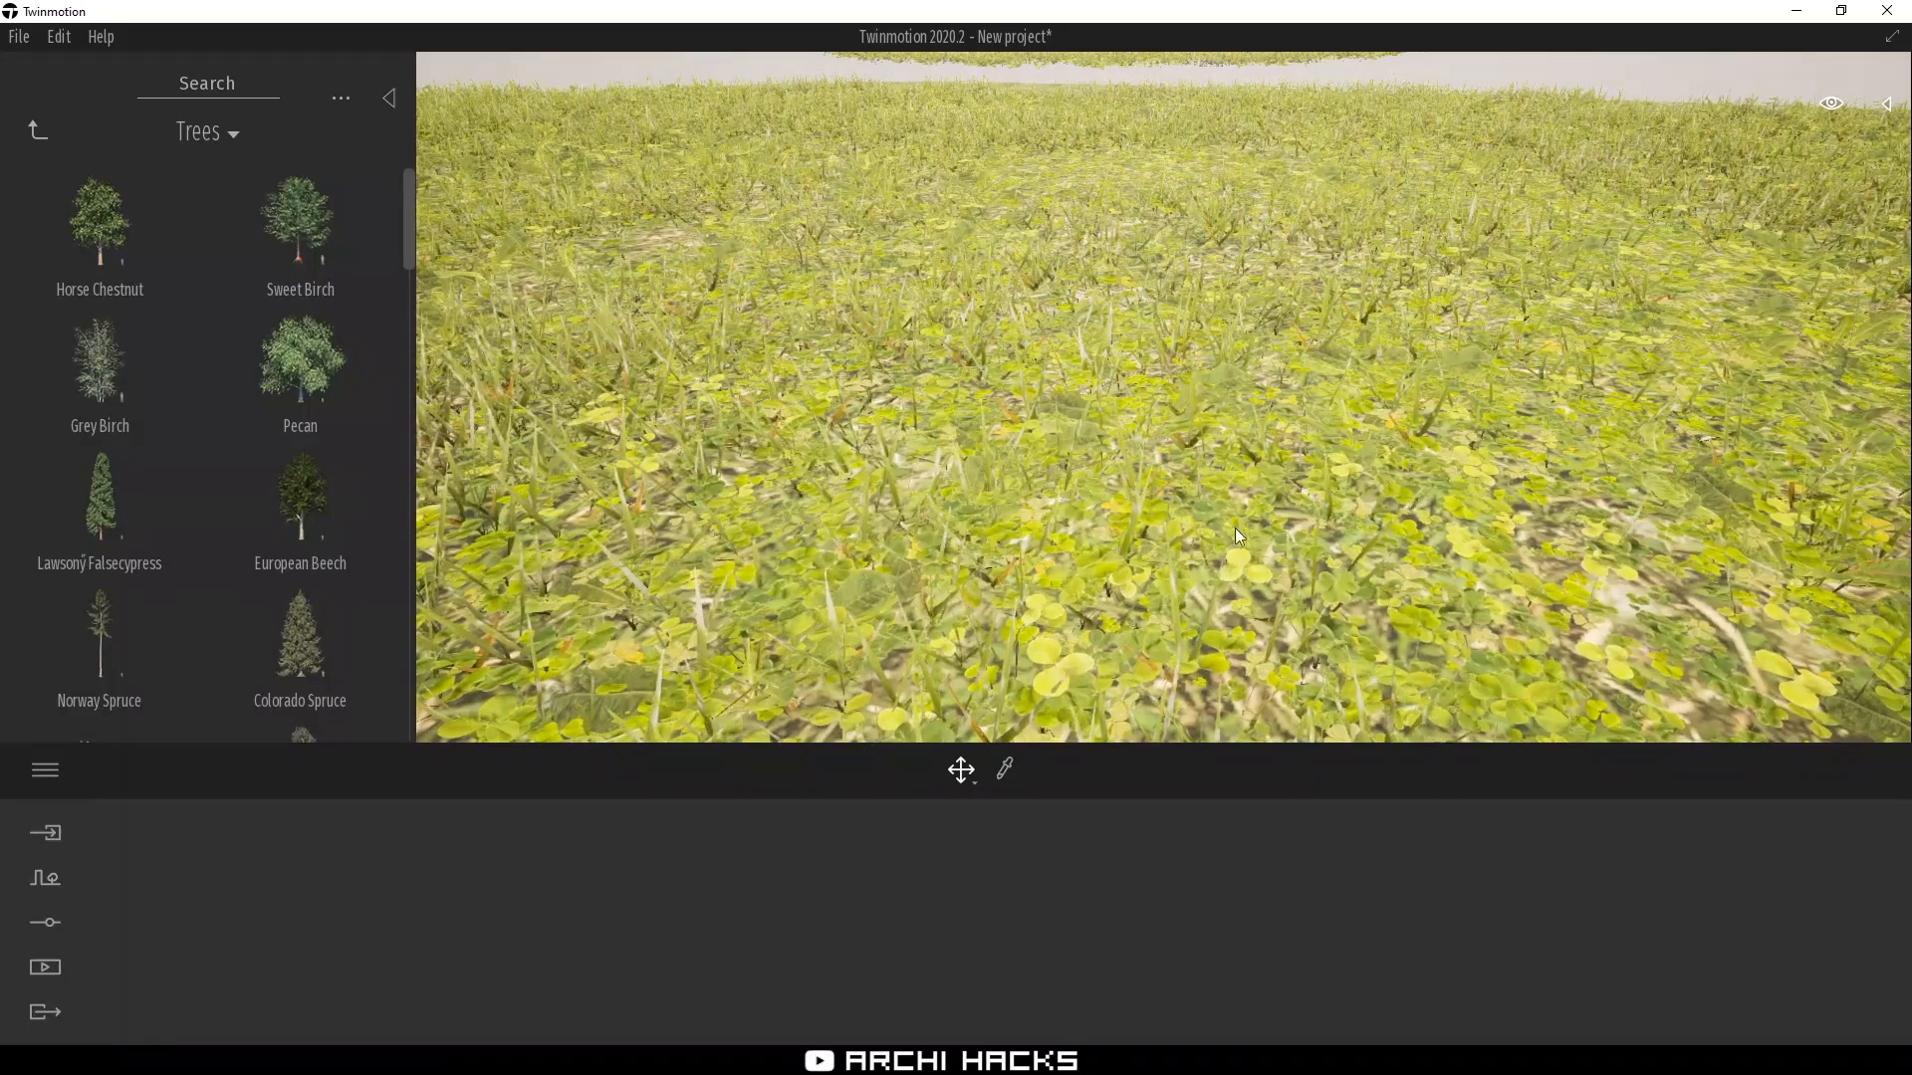
middle_click_drag(1073, 496, 1255, 500, "shift")
right_click_drag(1163, 497, 1364, 516)
scroll(1364, 516, "up", 3)
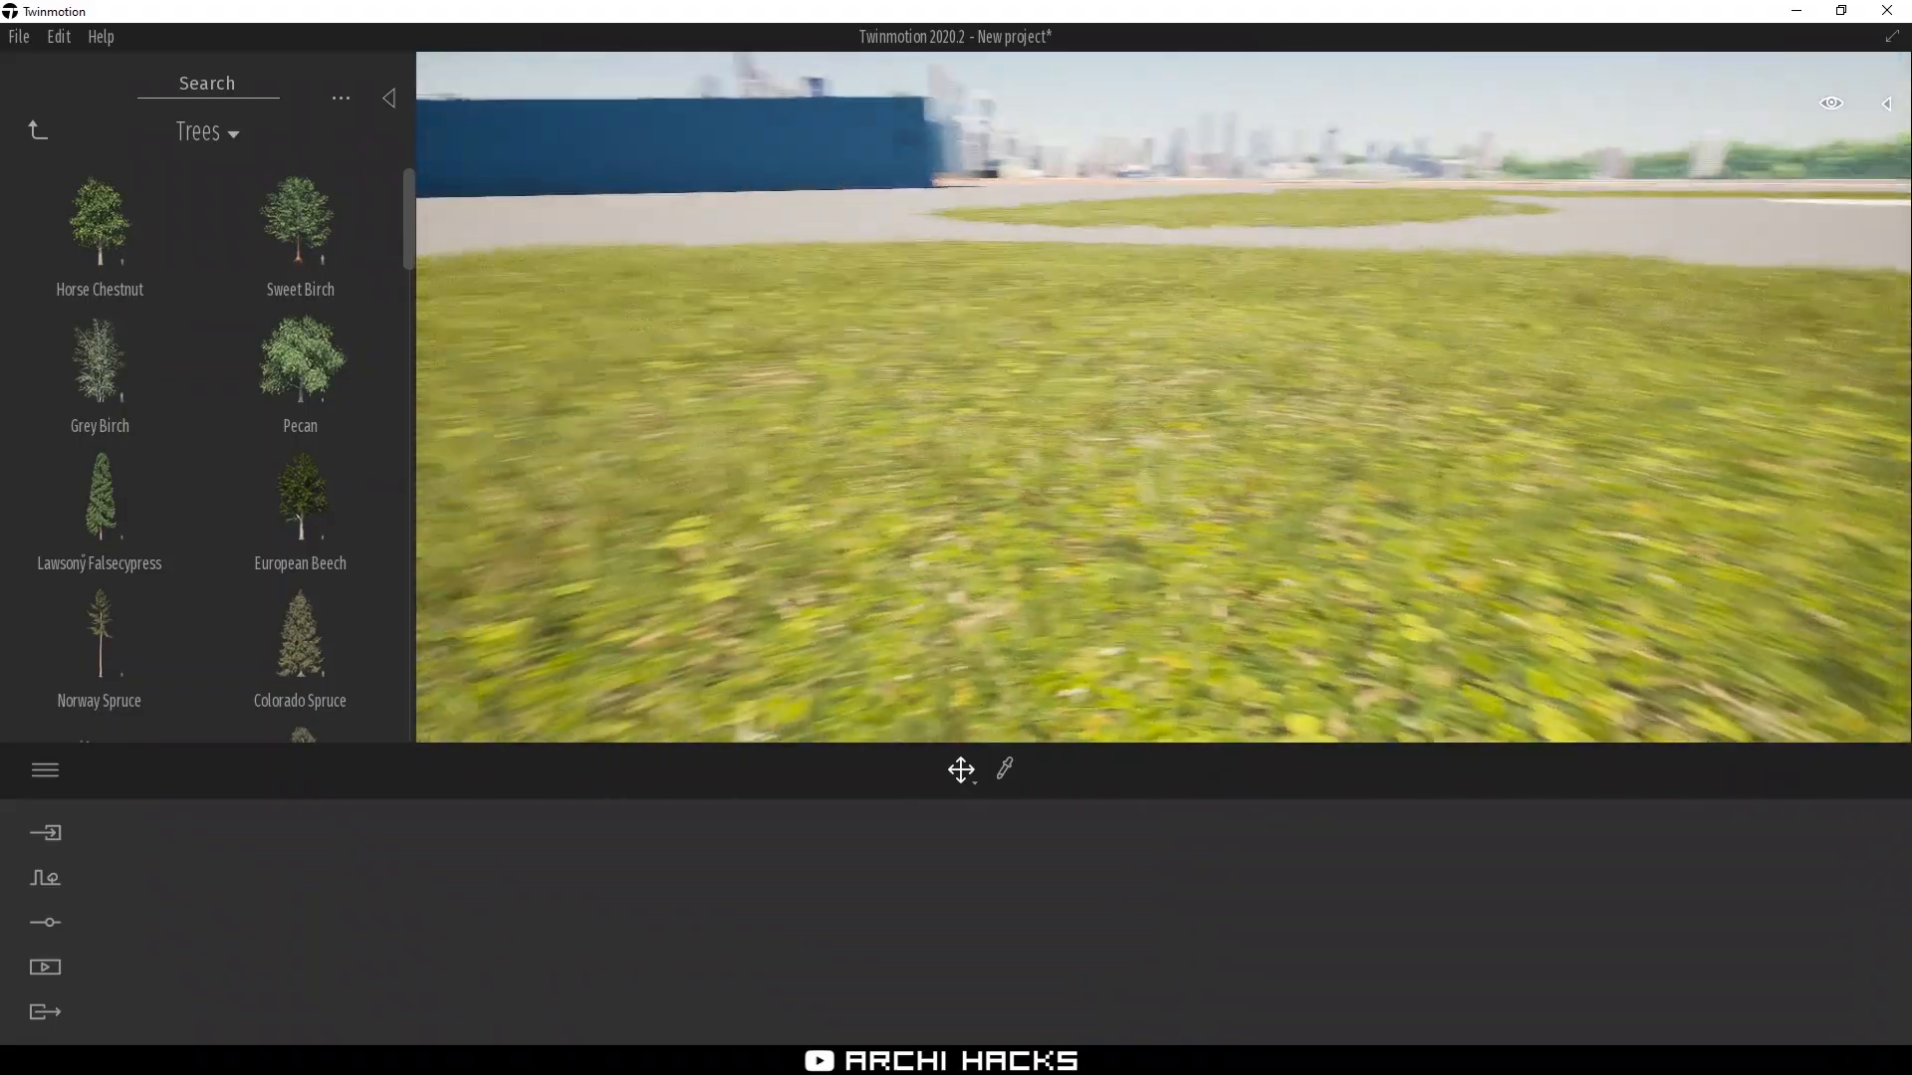
scroll(1048, 421, "down", 5)
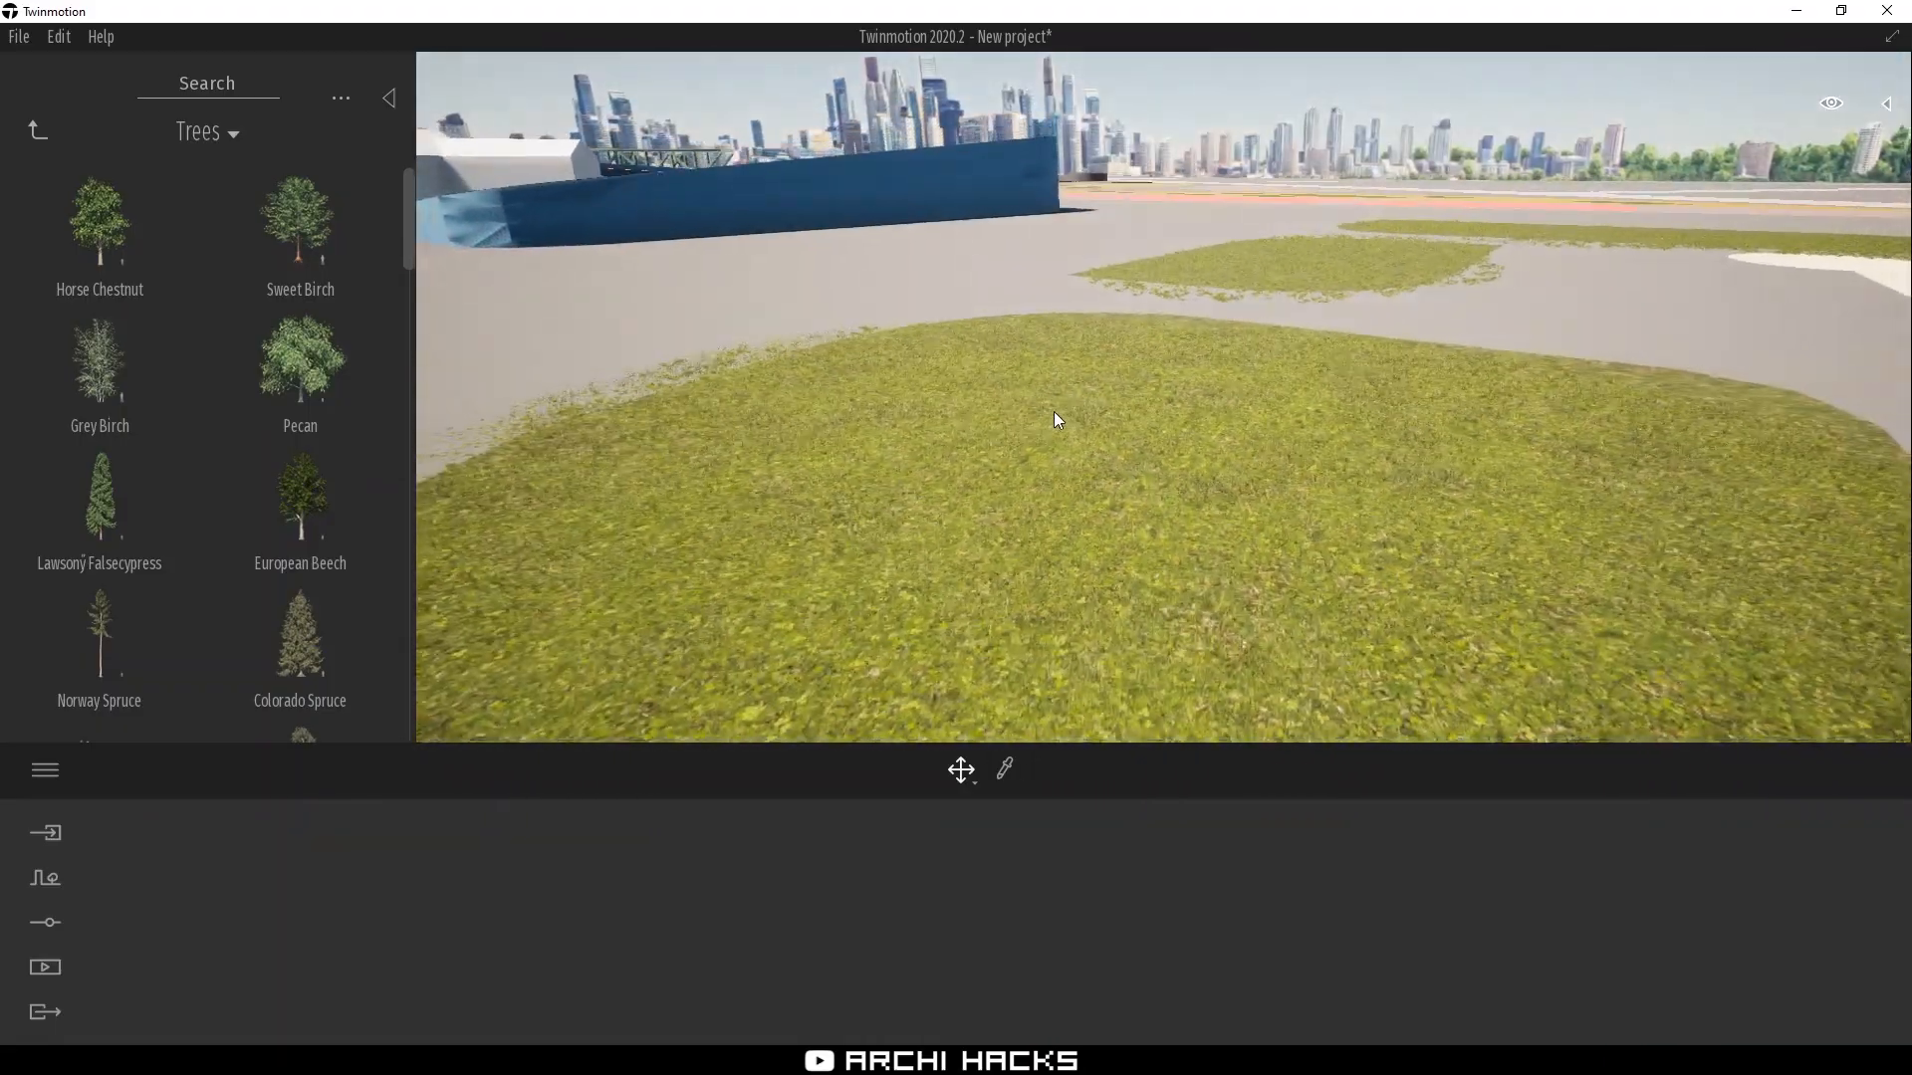
scroll(1055, 418, "down", 5)
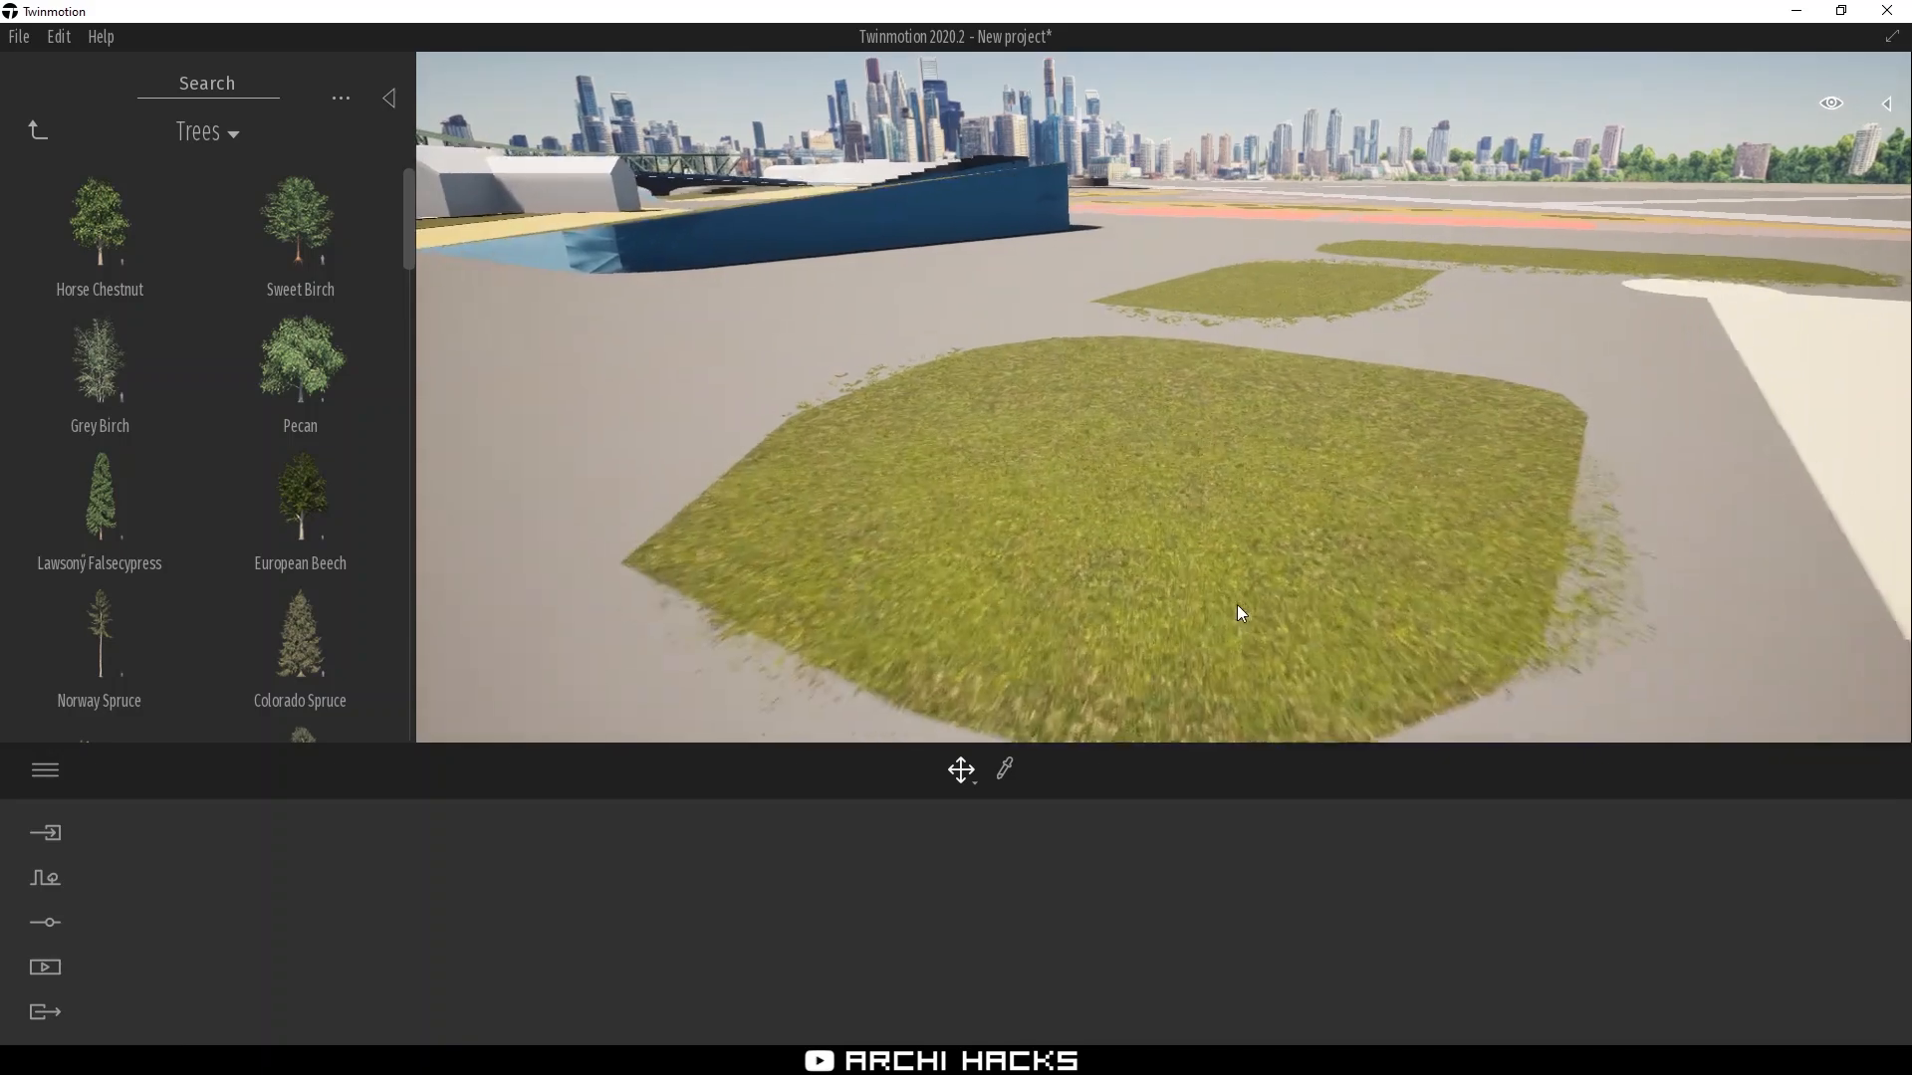
left_click(389, 98)
scroll(804, 480, "up", 5)
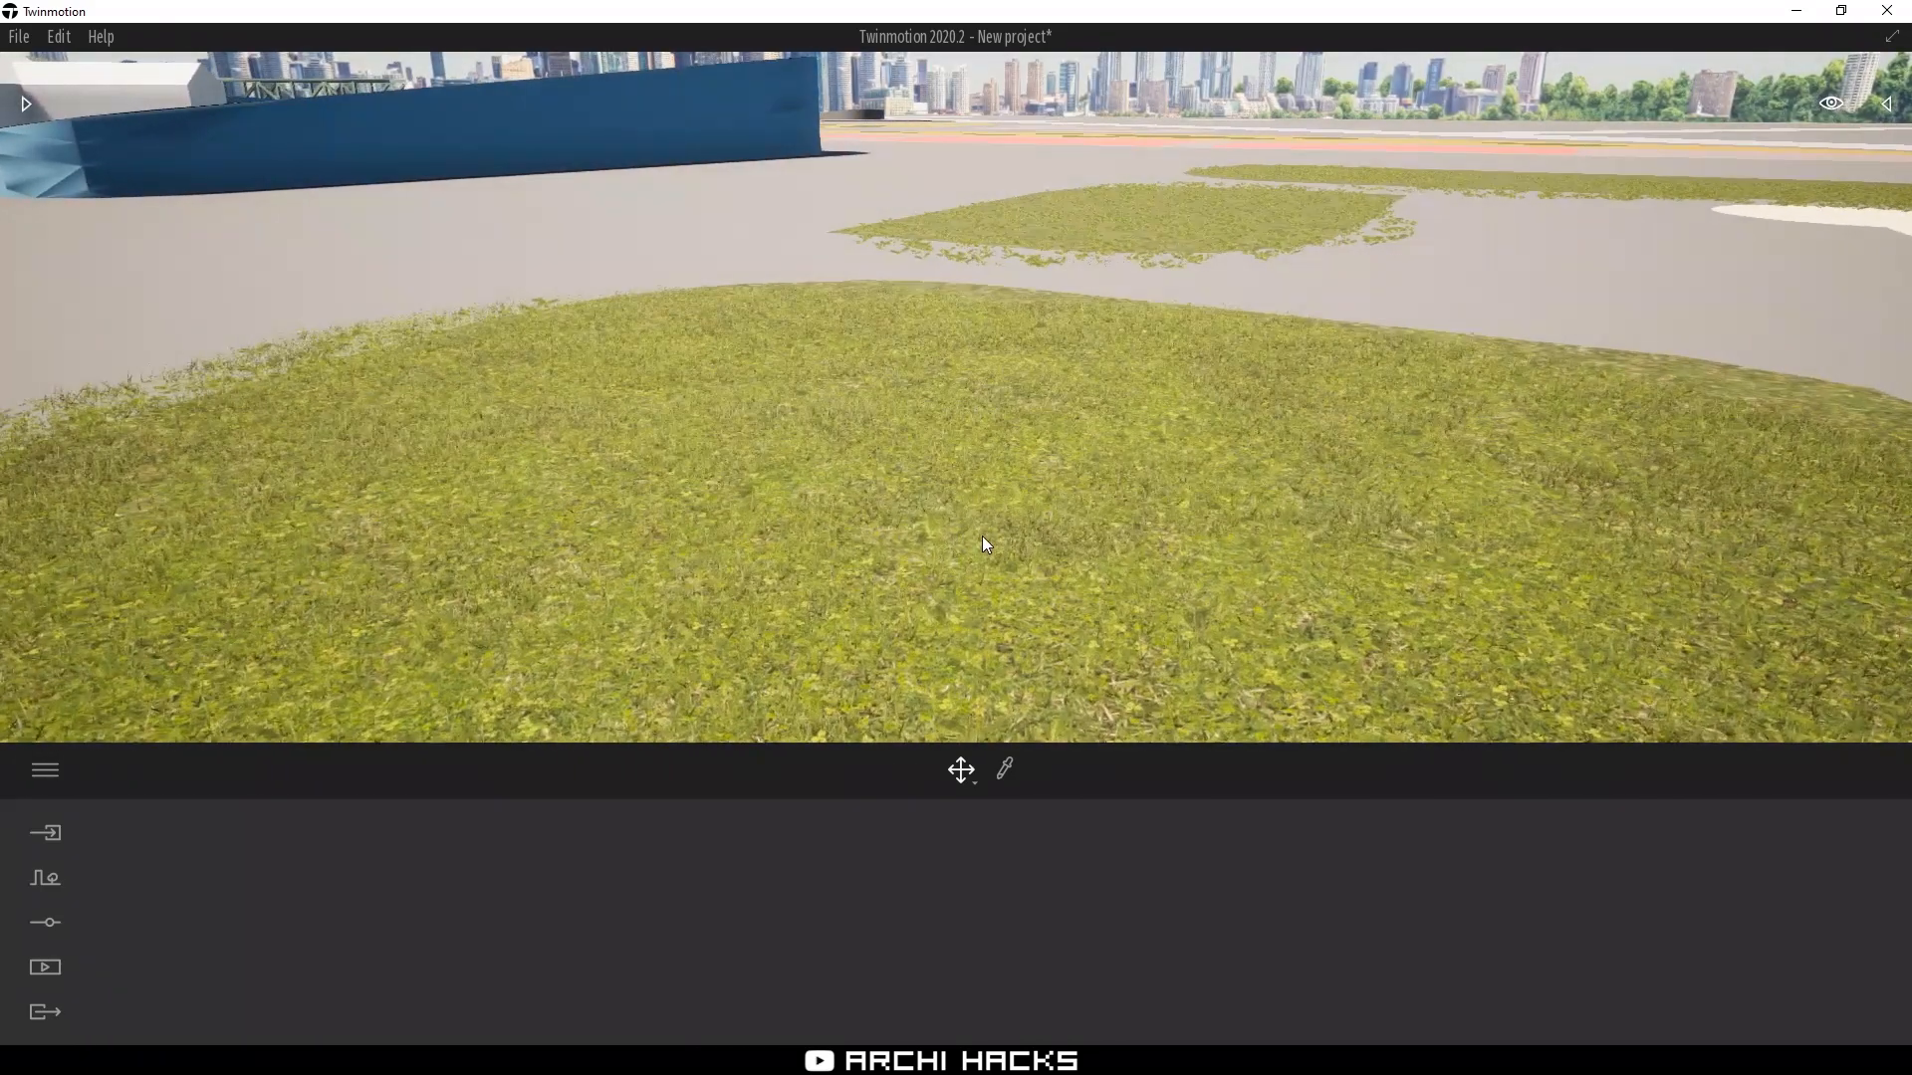
scroll(982, 535, "up", 1)
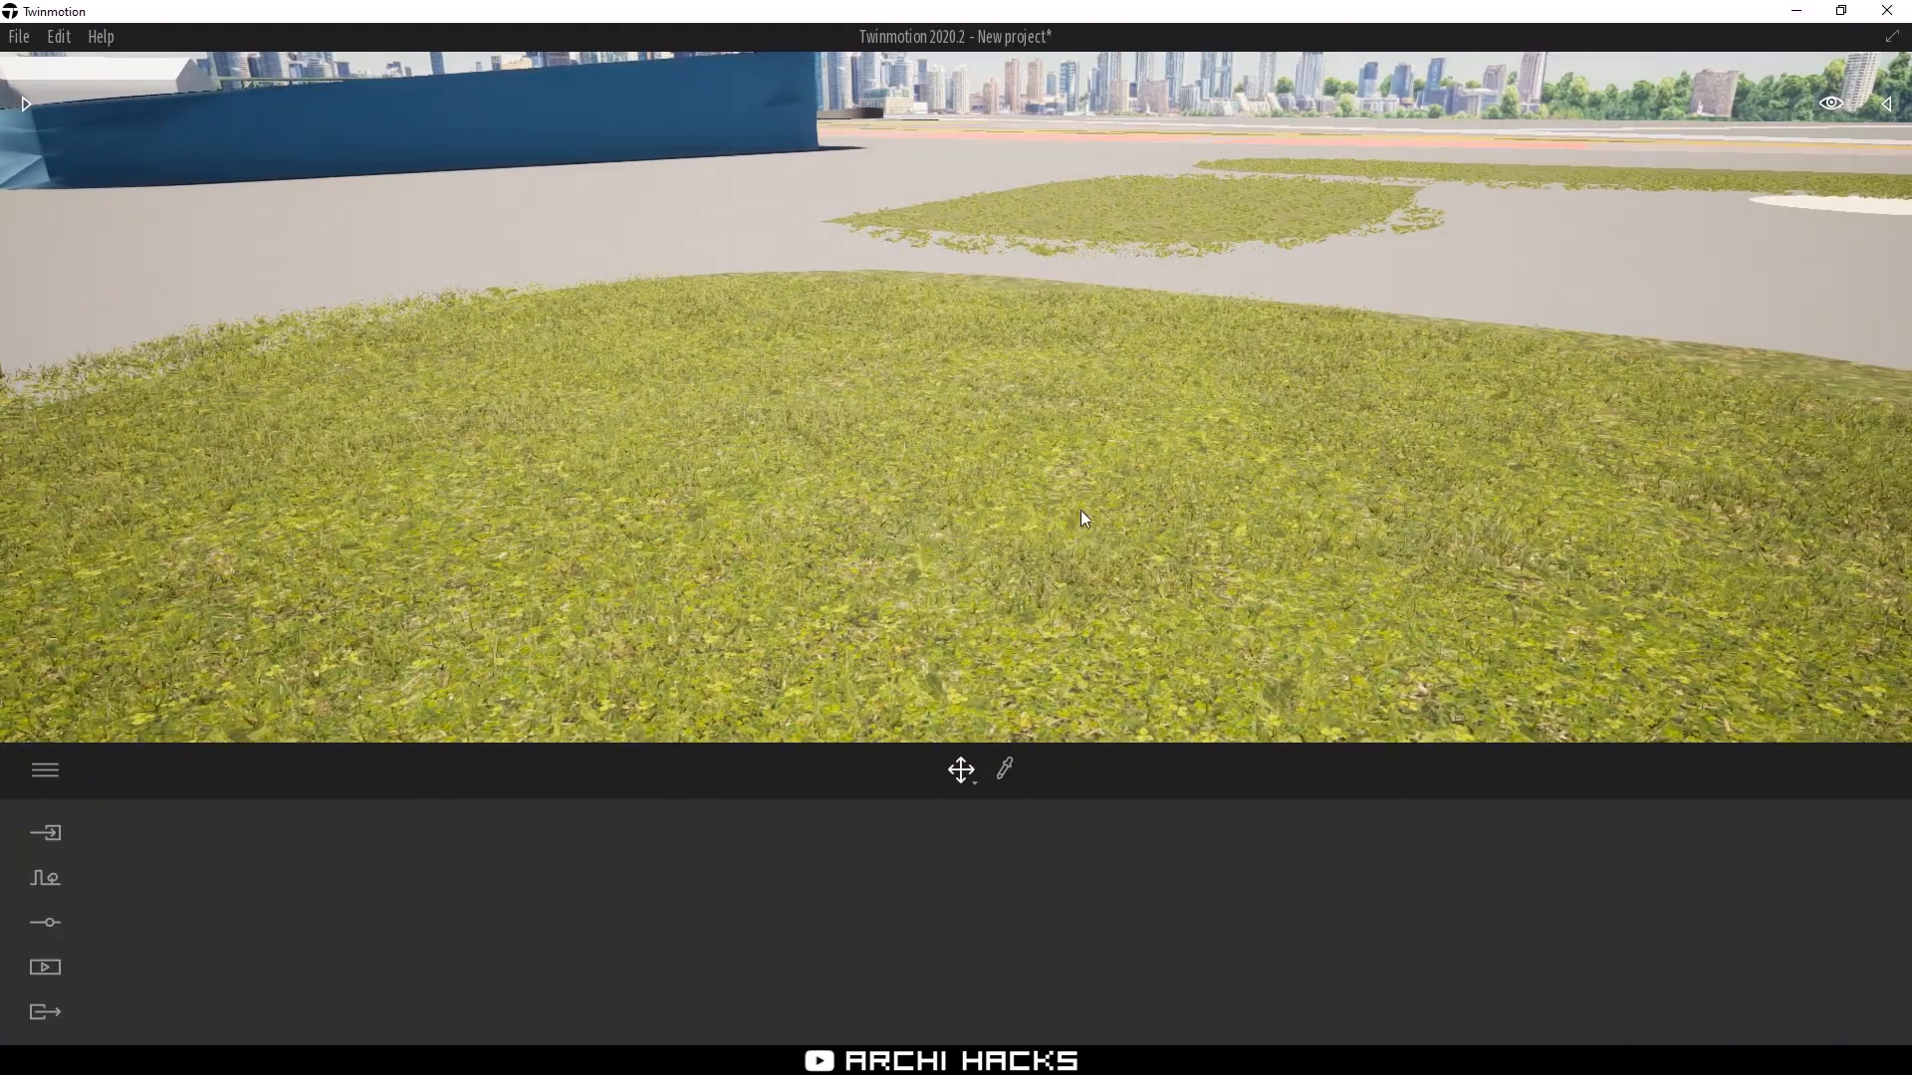
scroll(882, 456, "down", 3)
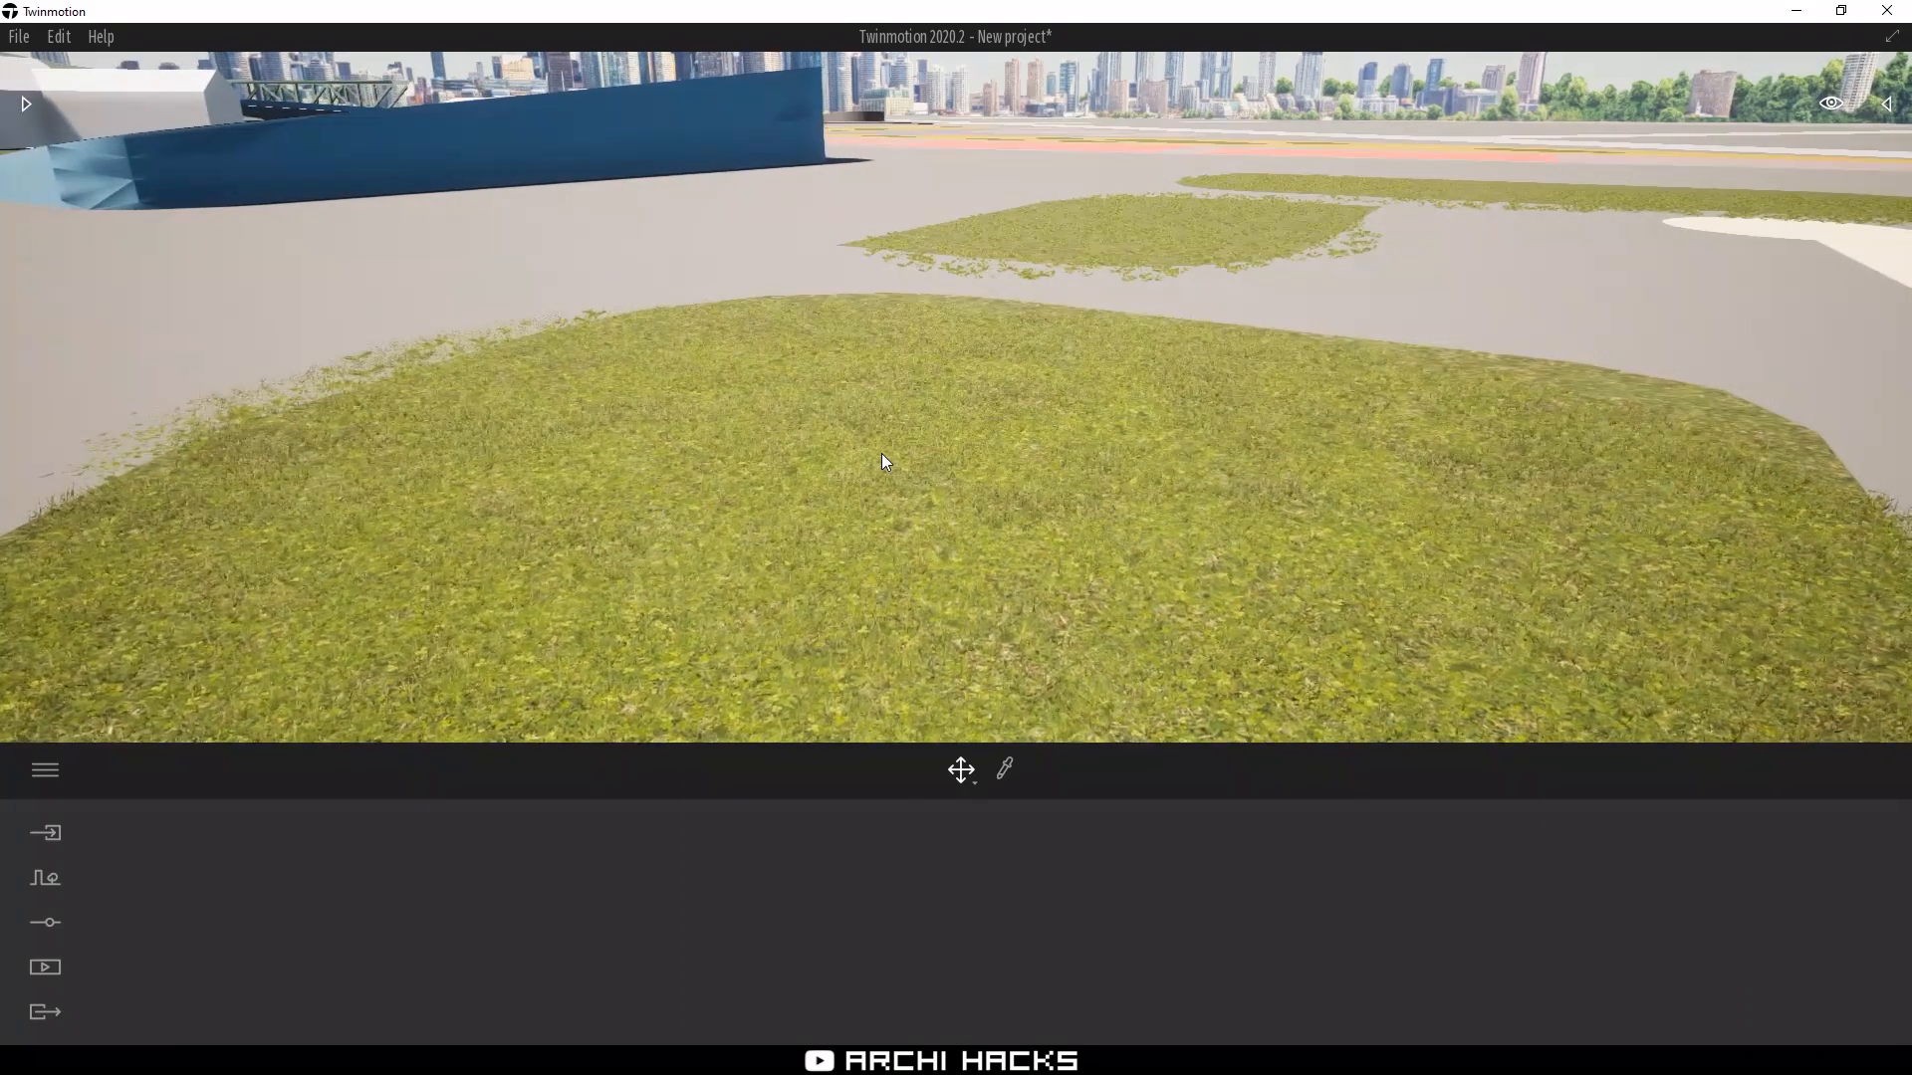
scroll(882, 454, "down", 2)
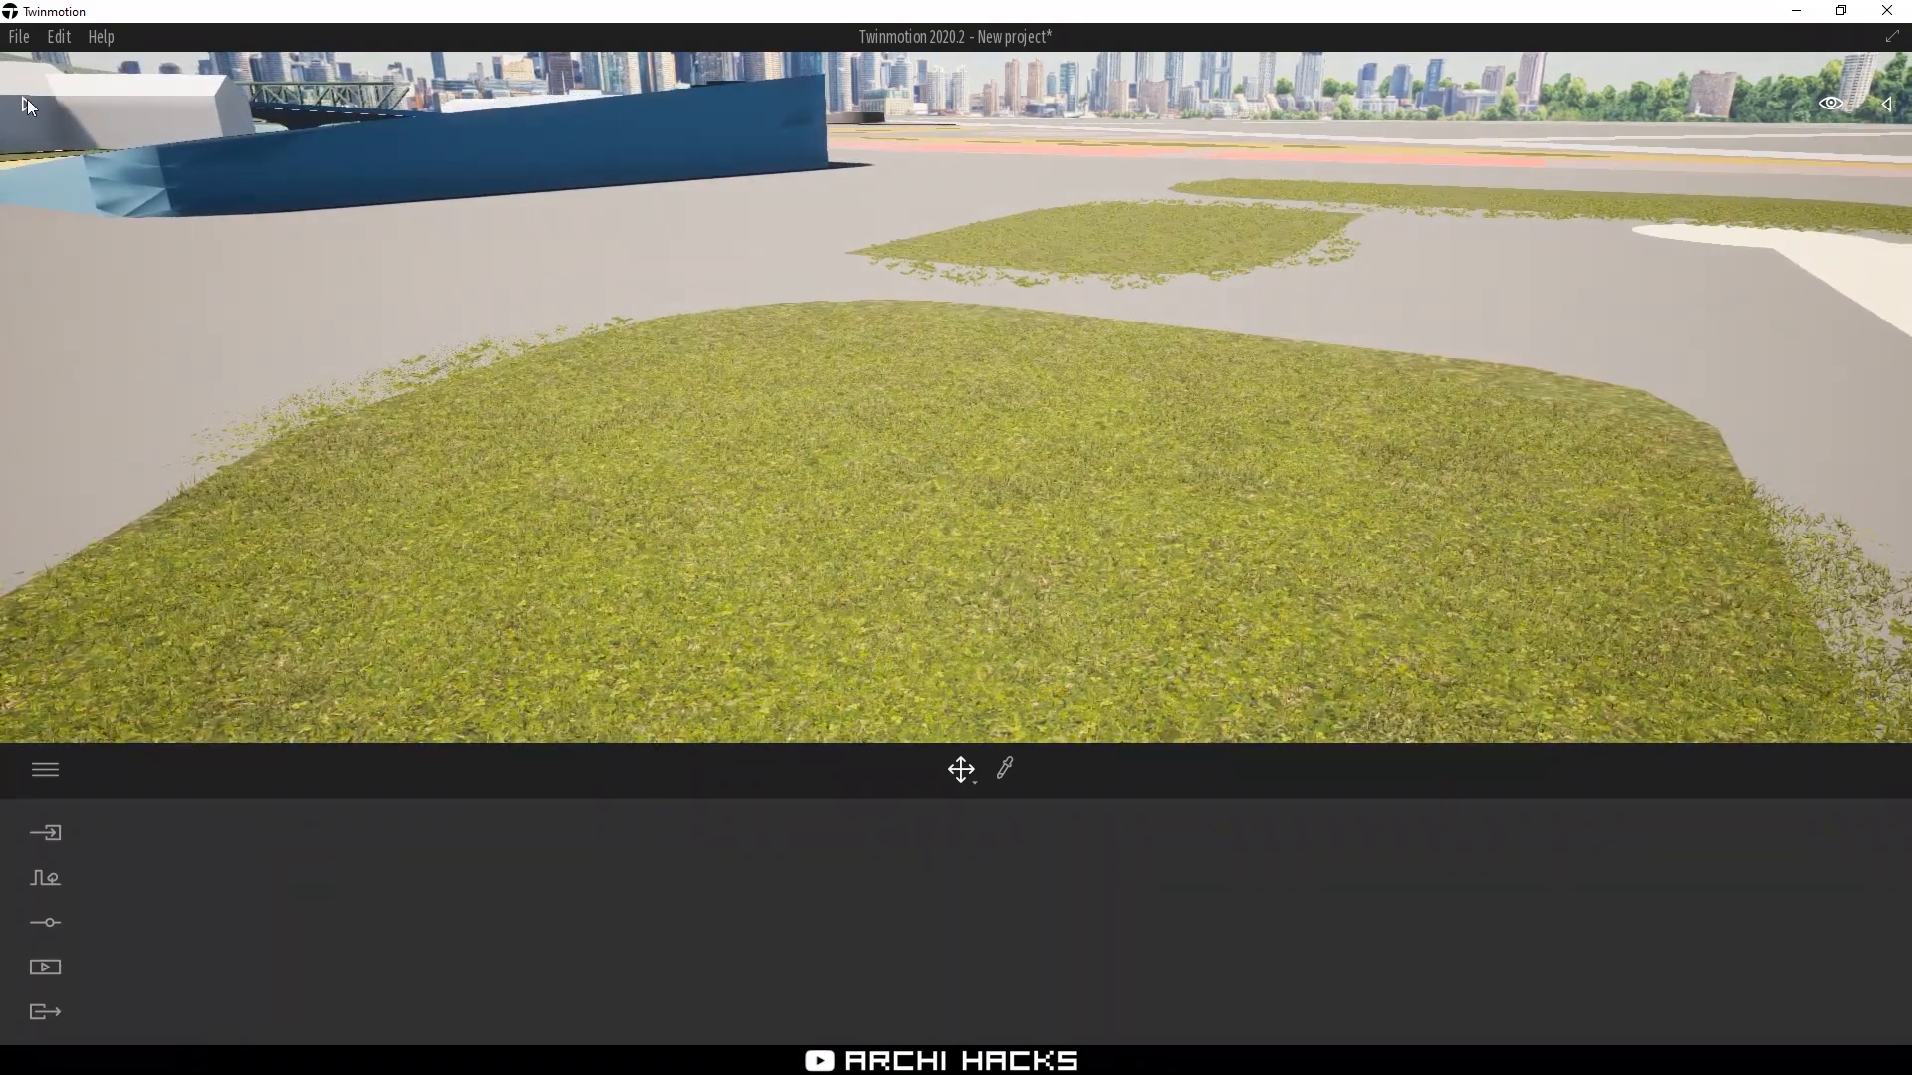
Start a new vegetation paint set containing two Horse Chestnut entries from the Trees library
left_click(46, 879)
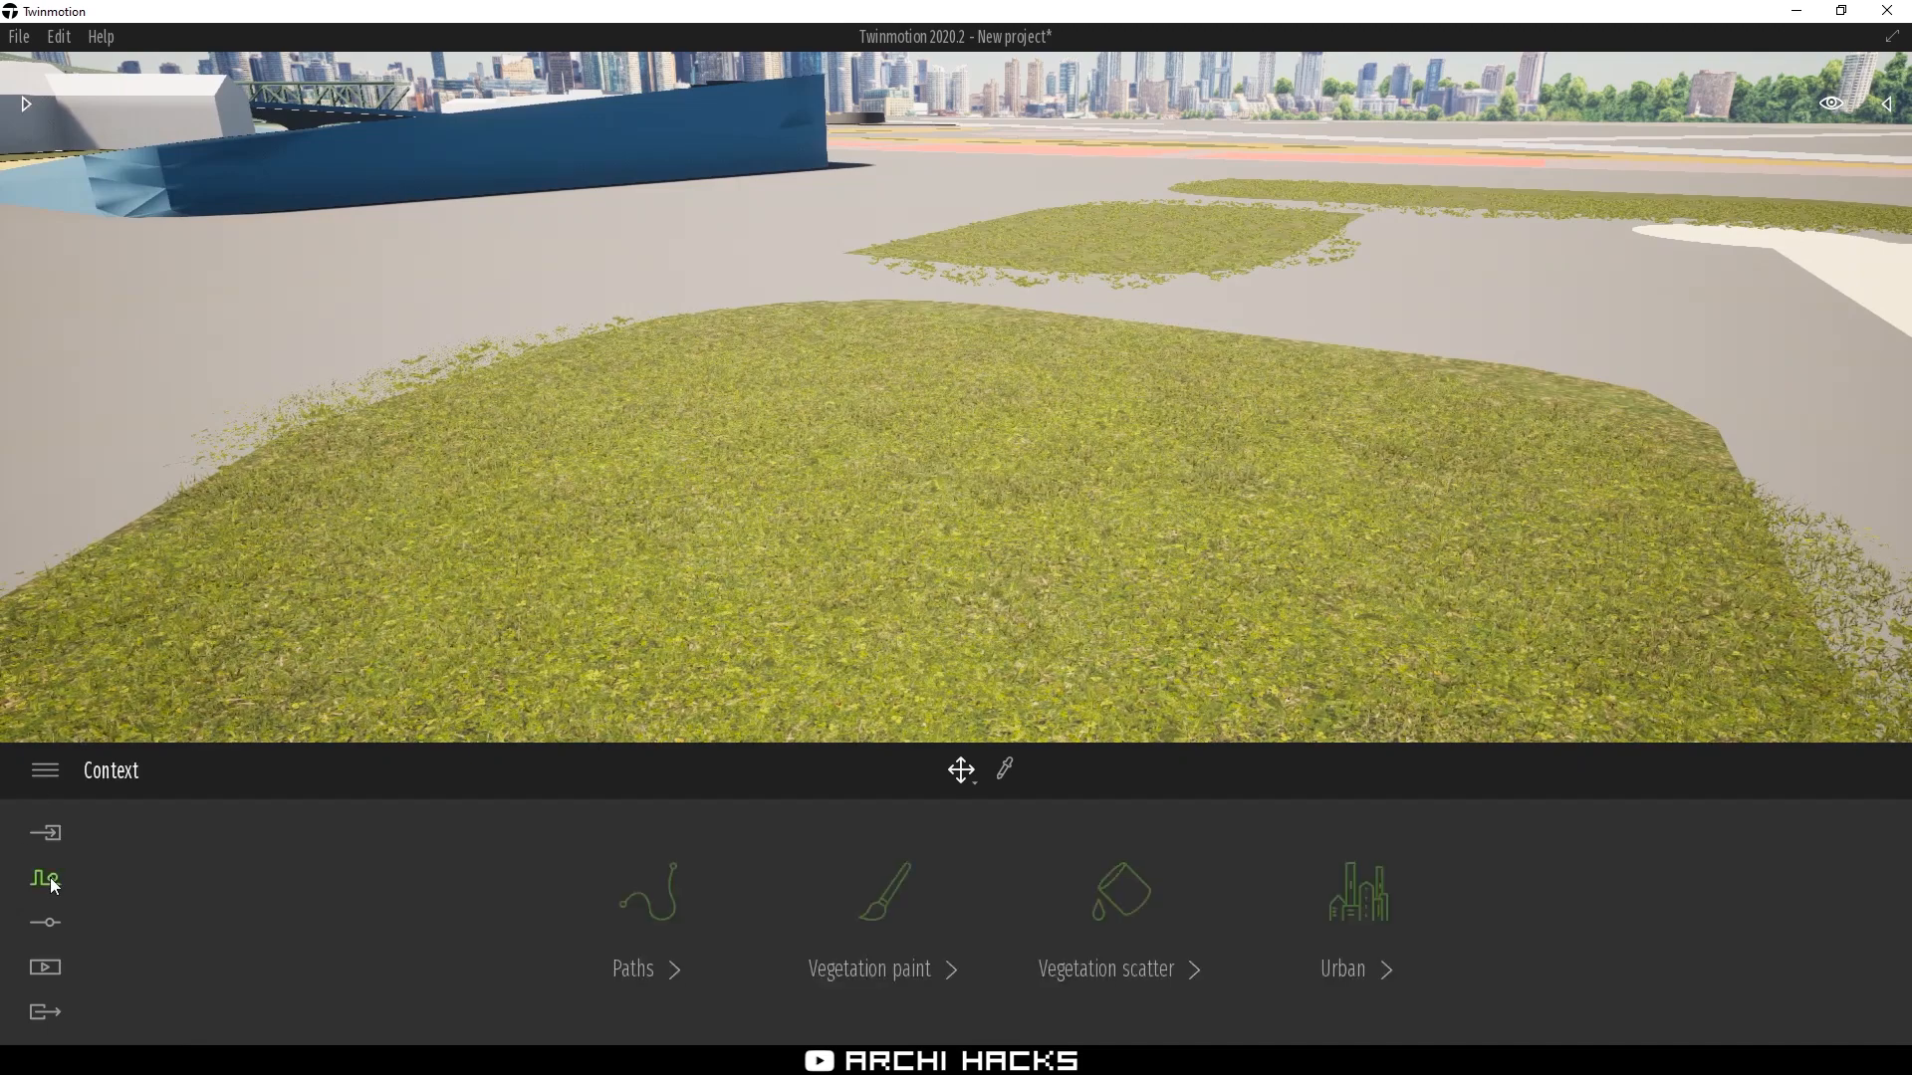
left_click(884, 891)
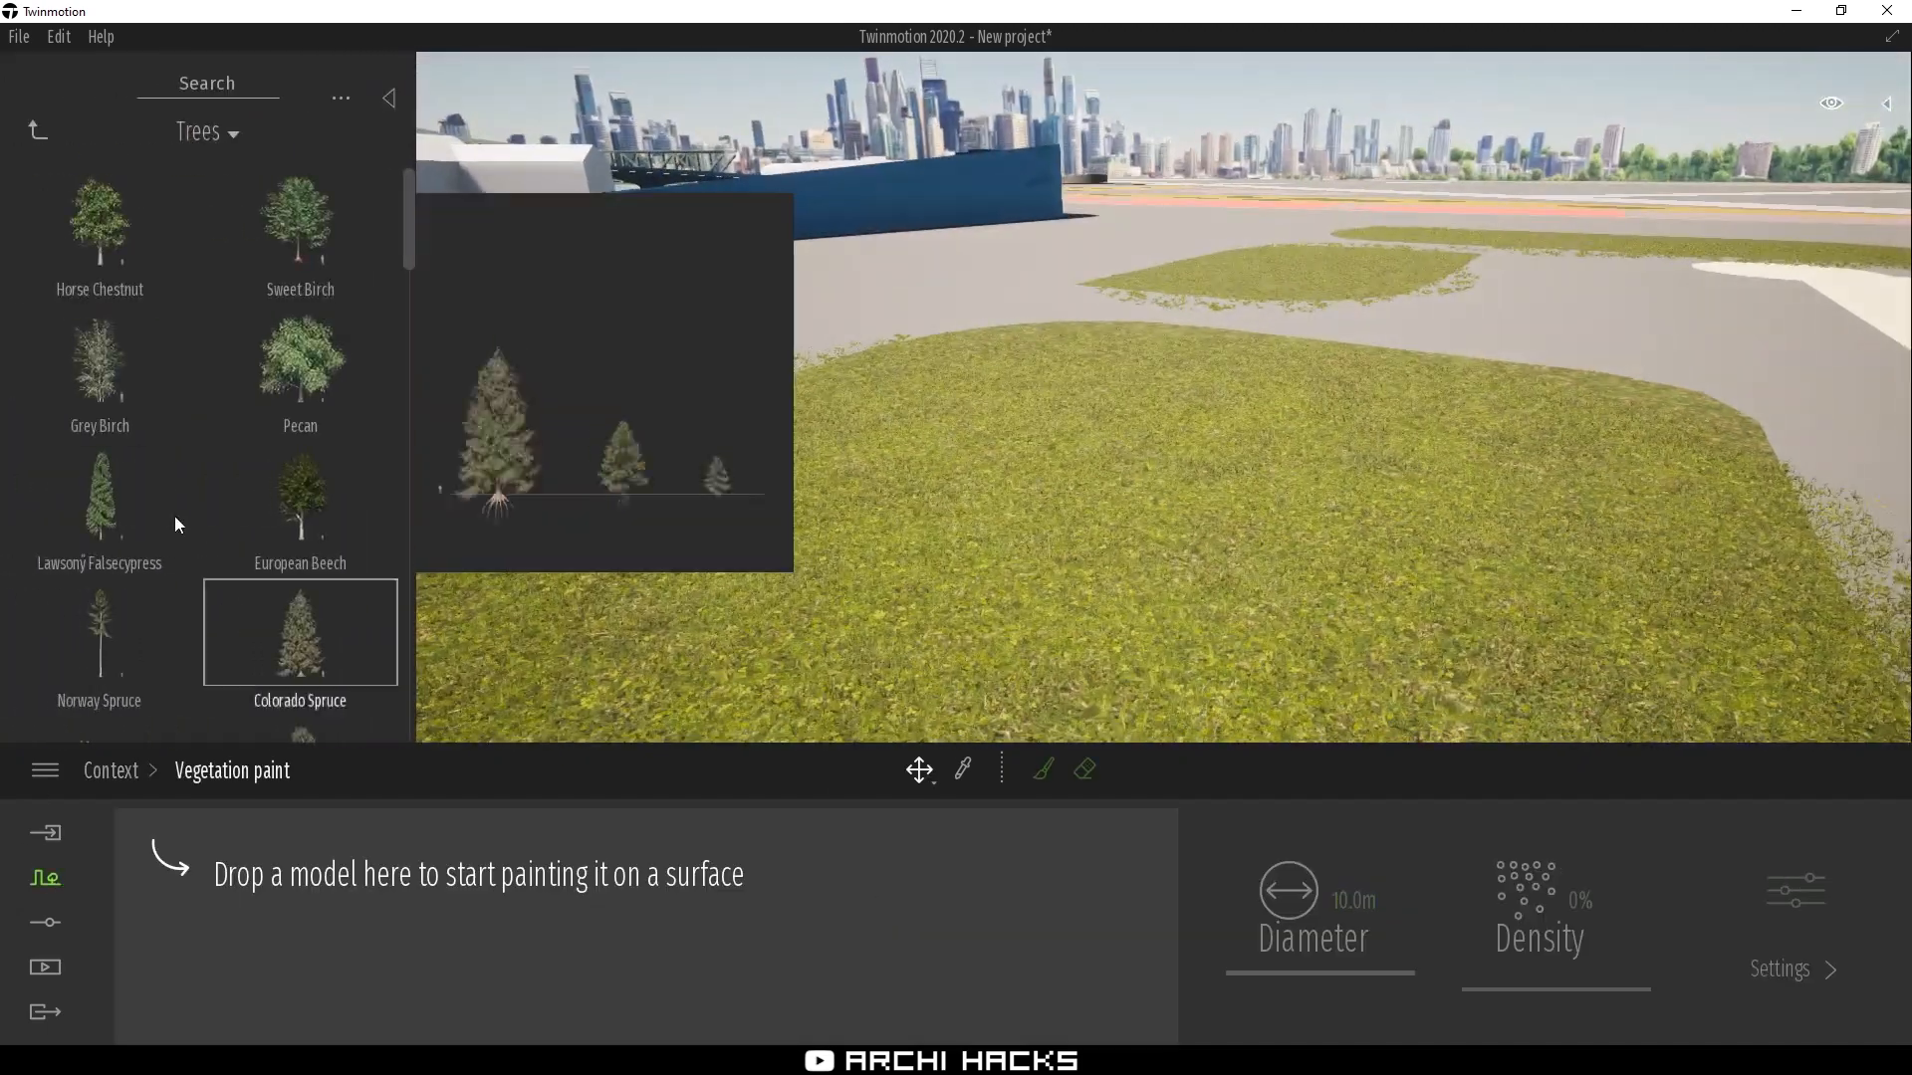
left_click_drag(111, 215, 538, 886)
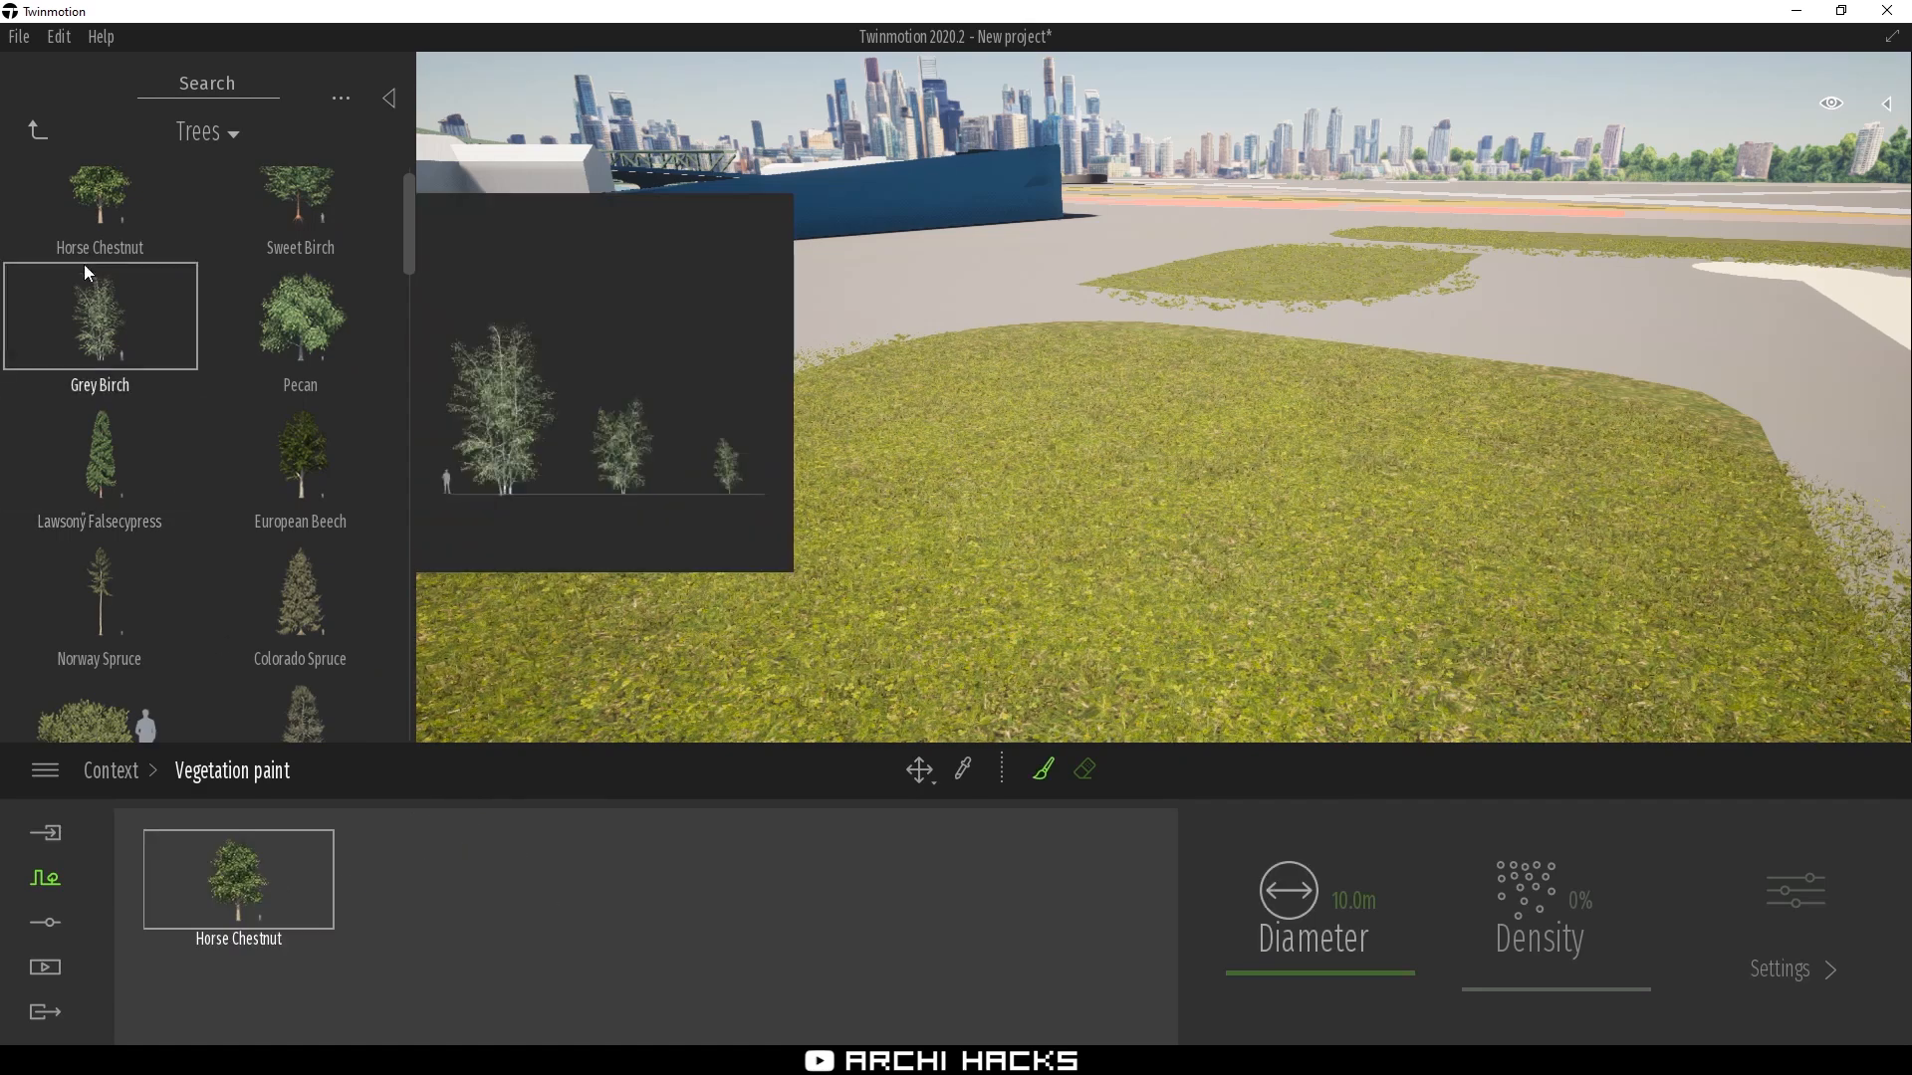
left_click_drag(127, 189, 450, 882)
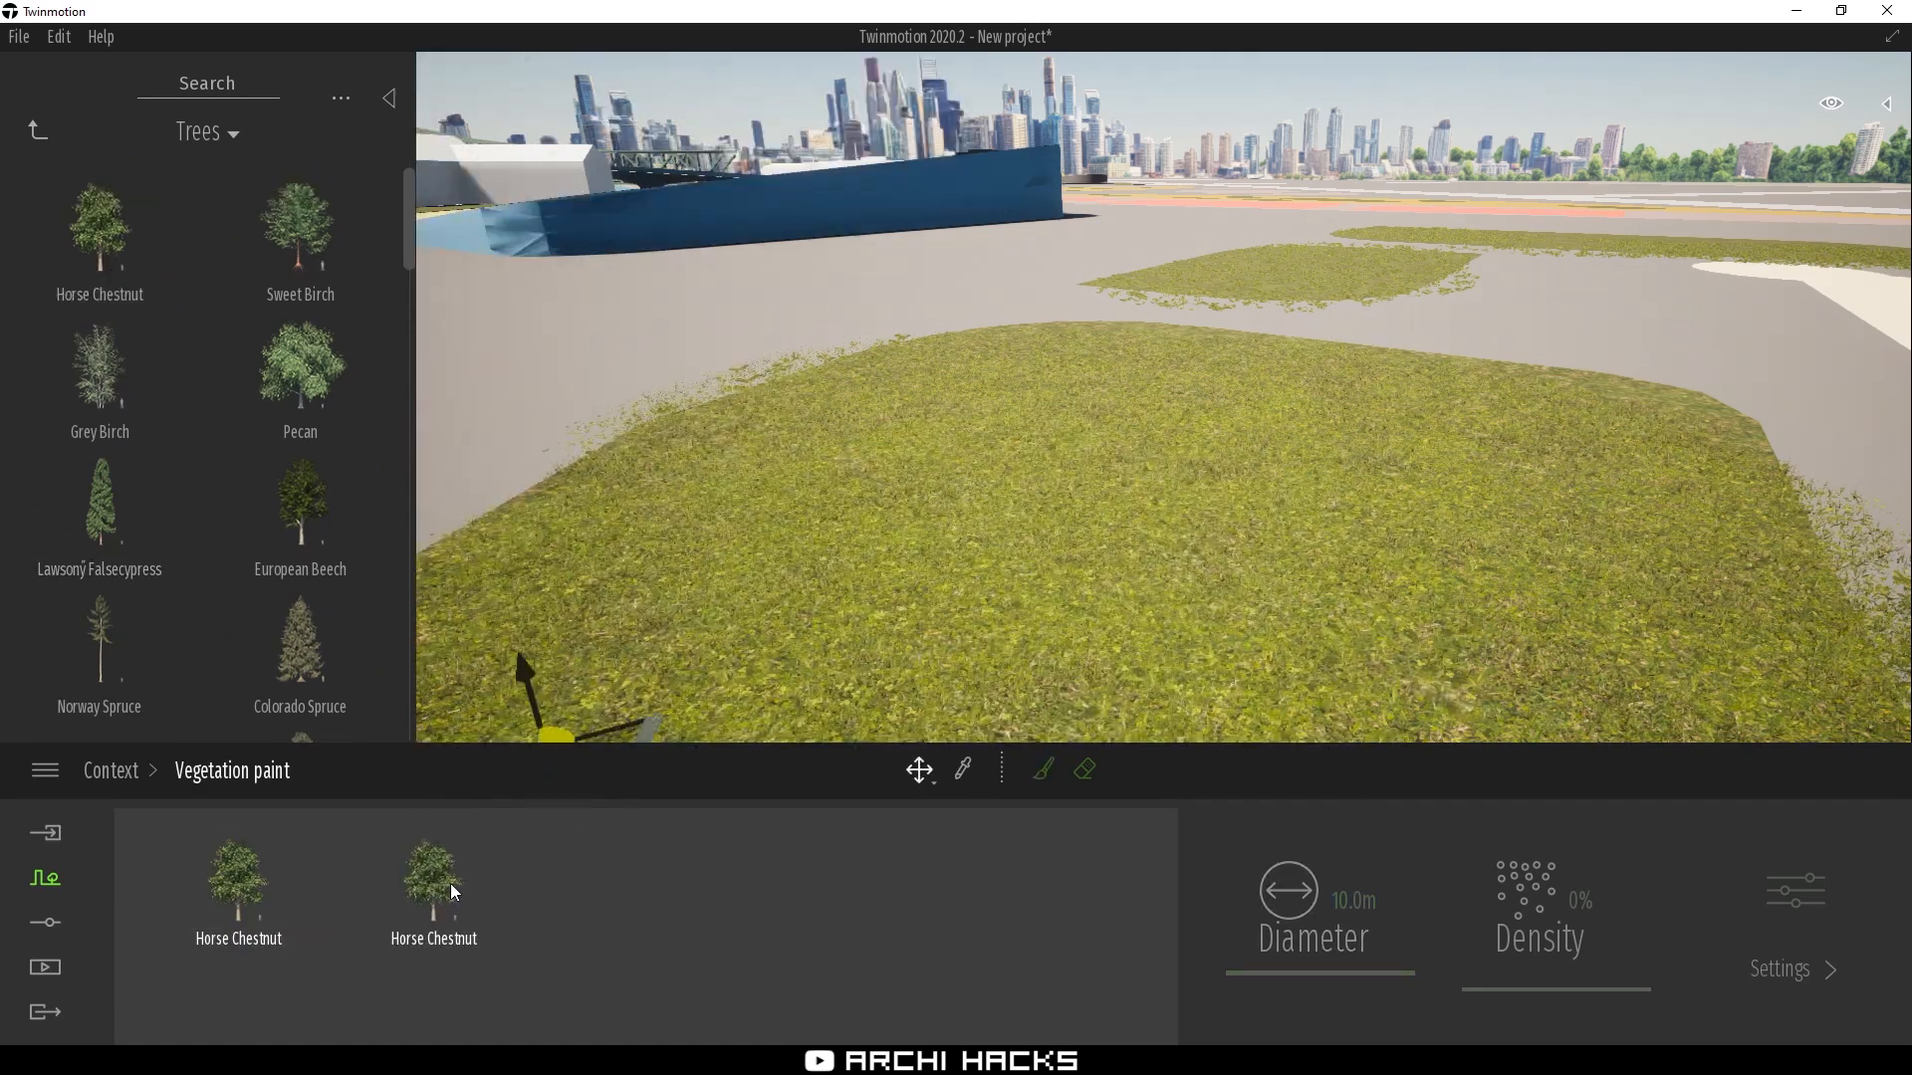
Set the age of the second Horse Chestnut in the paint set to 23%
left_click(458, 917)
left_click(221, 892)
left_click(424, 898)
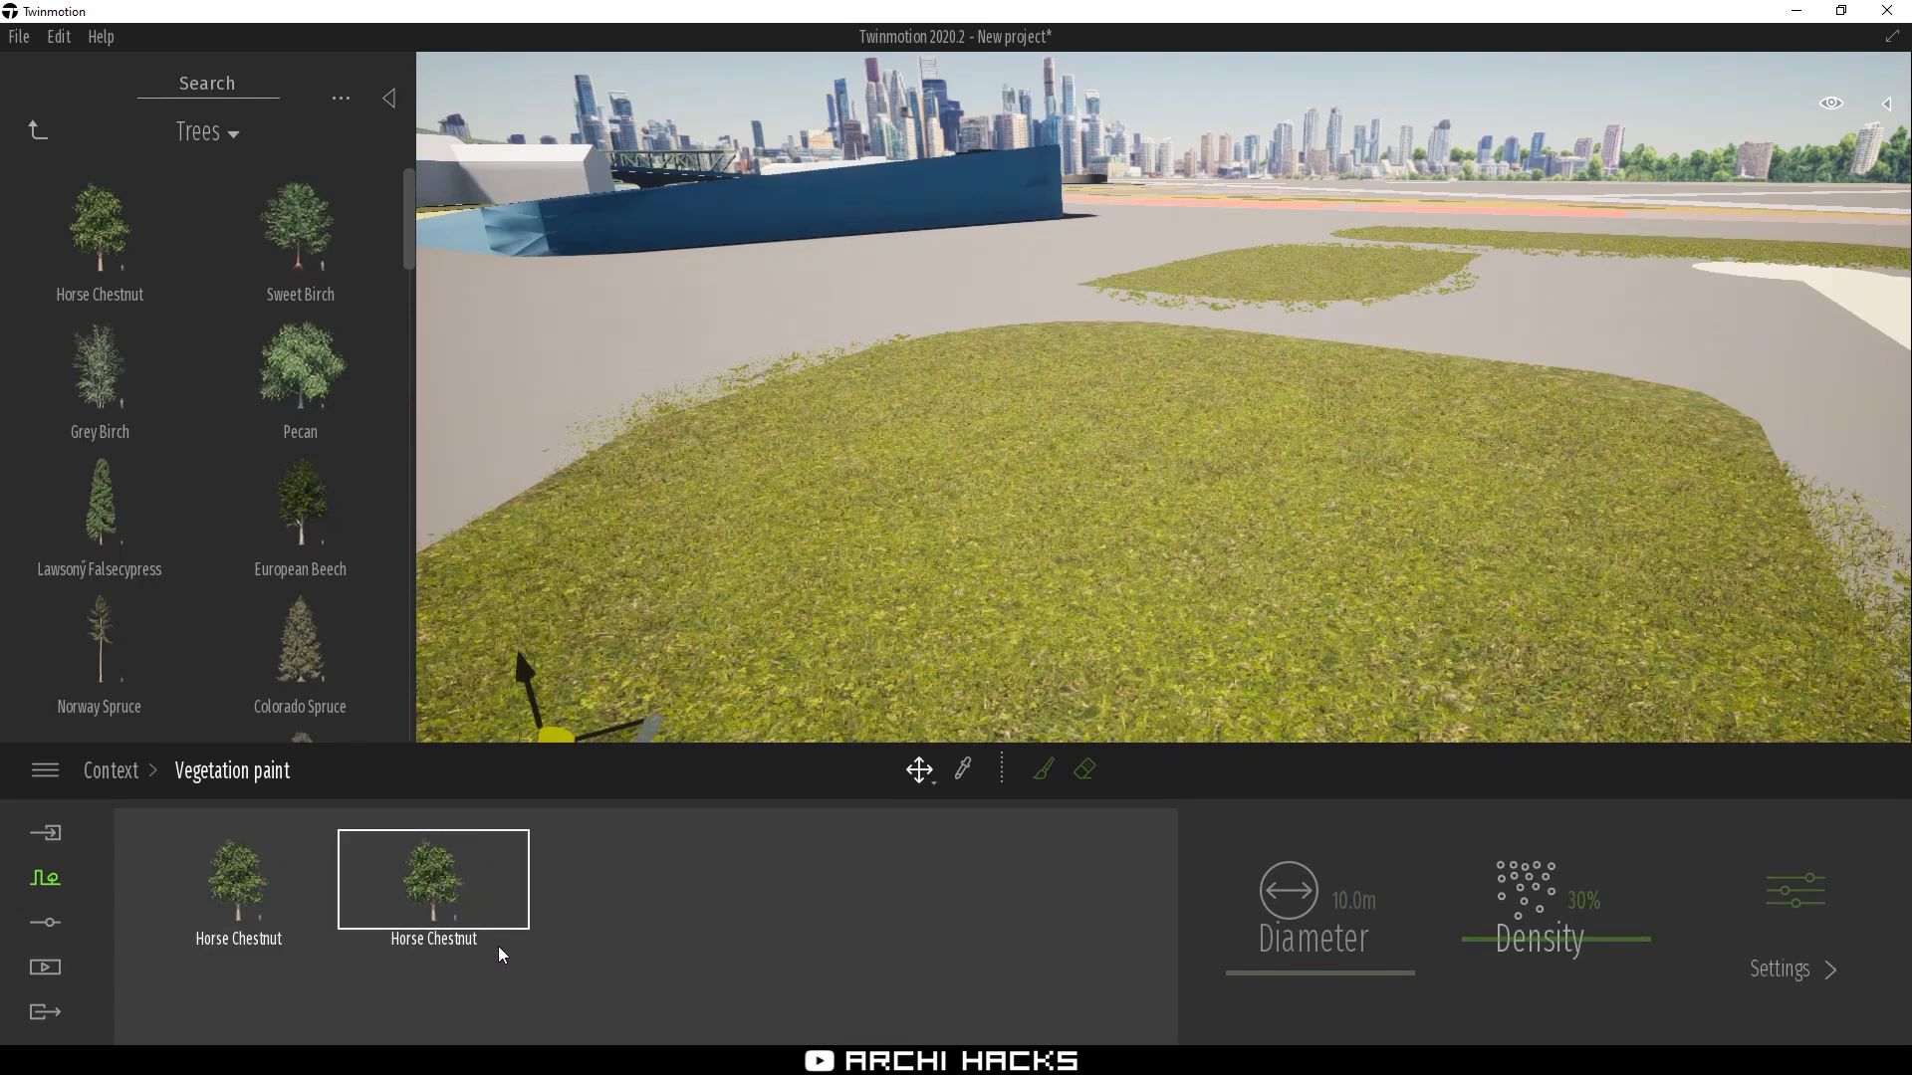
left_click(1782, 909)
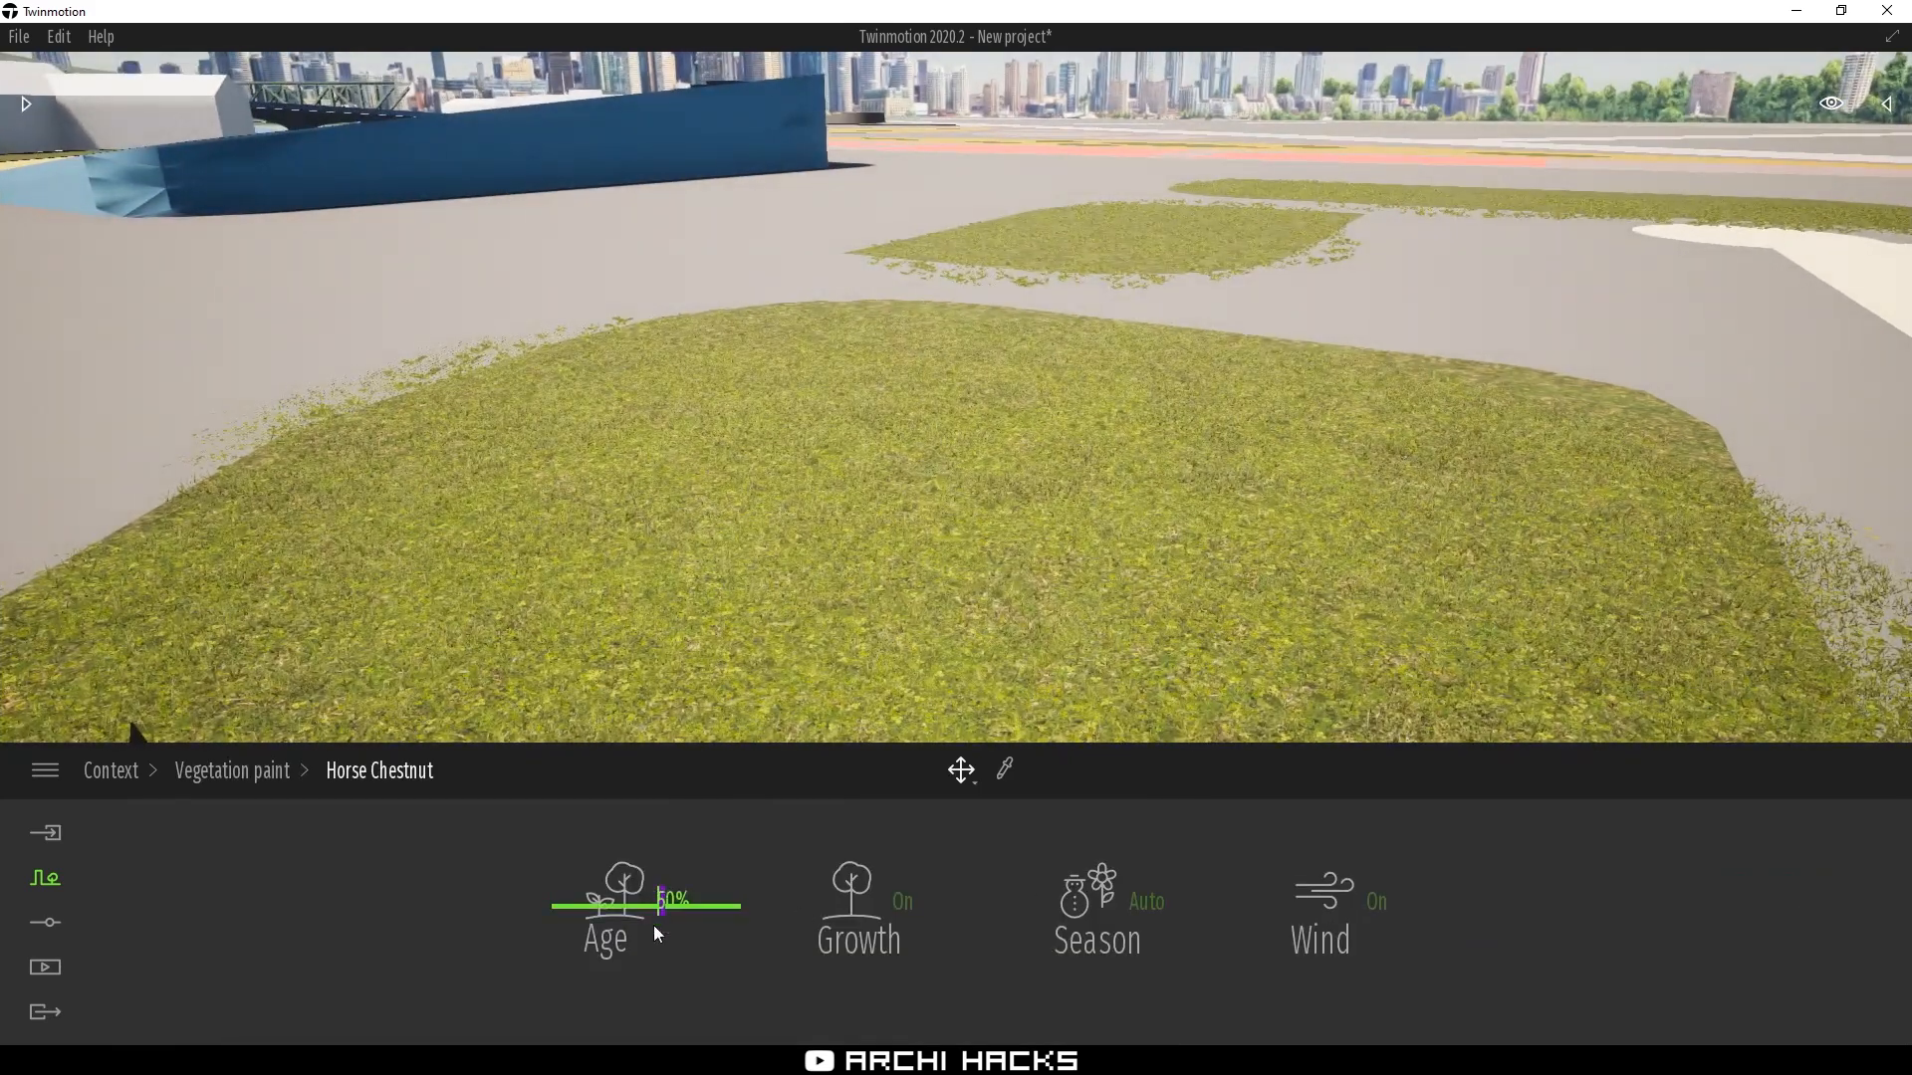
left_click(609, 906)
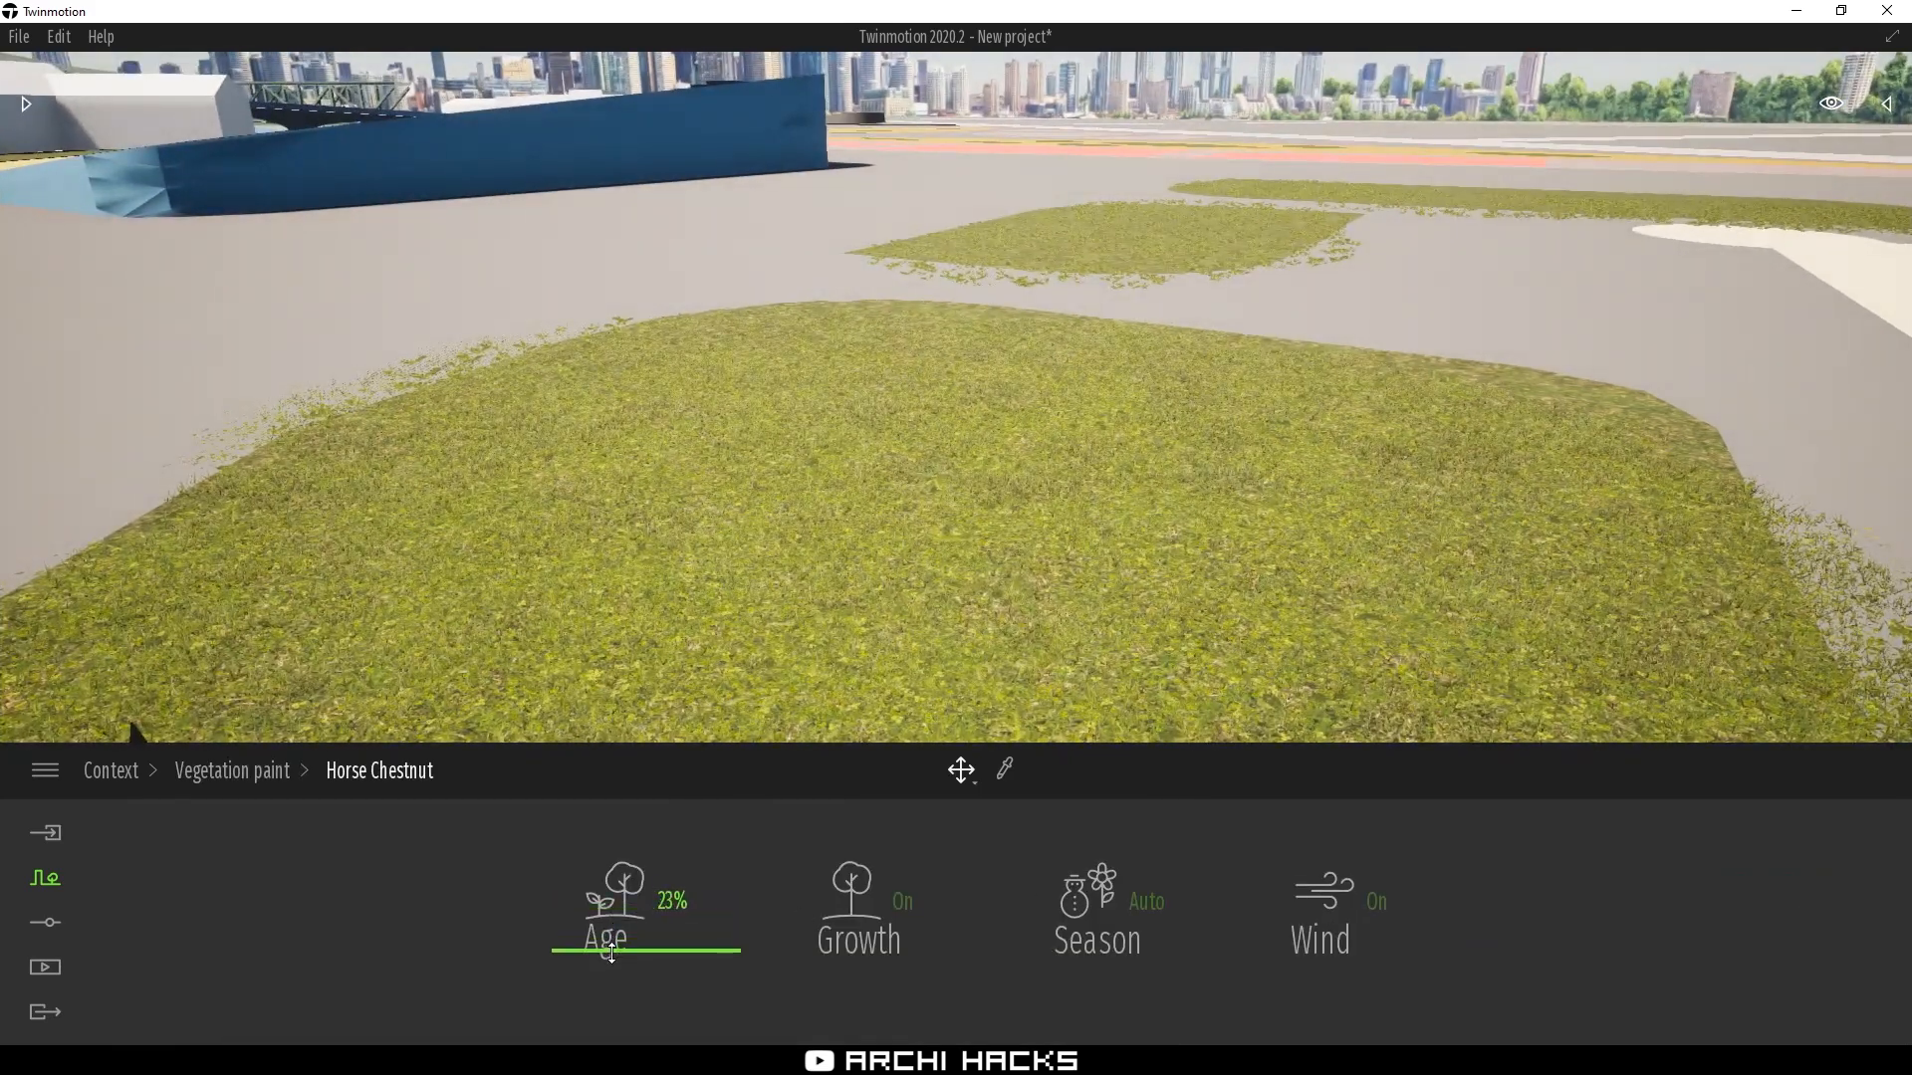
left_click(252, 767)
Set the age of the first Horse Chestnut in the paint set to 64%
left_click(241, 888)
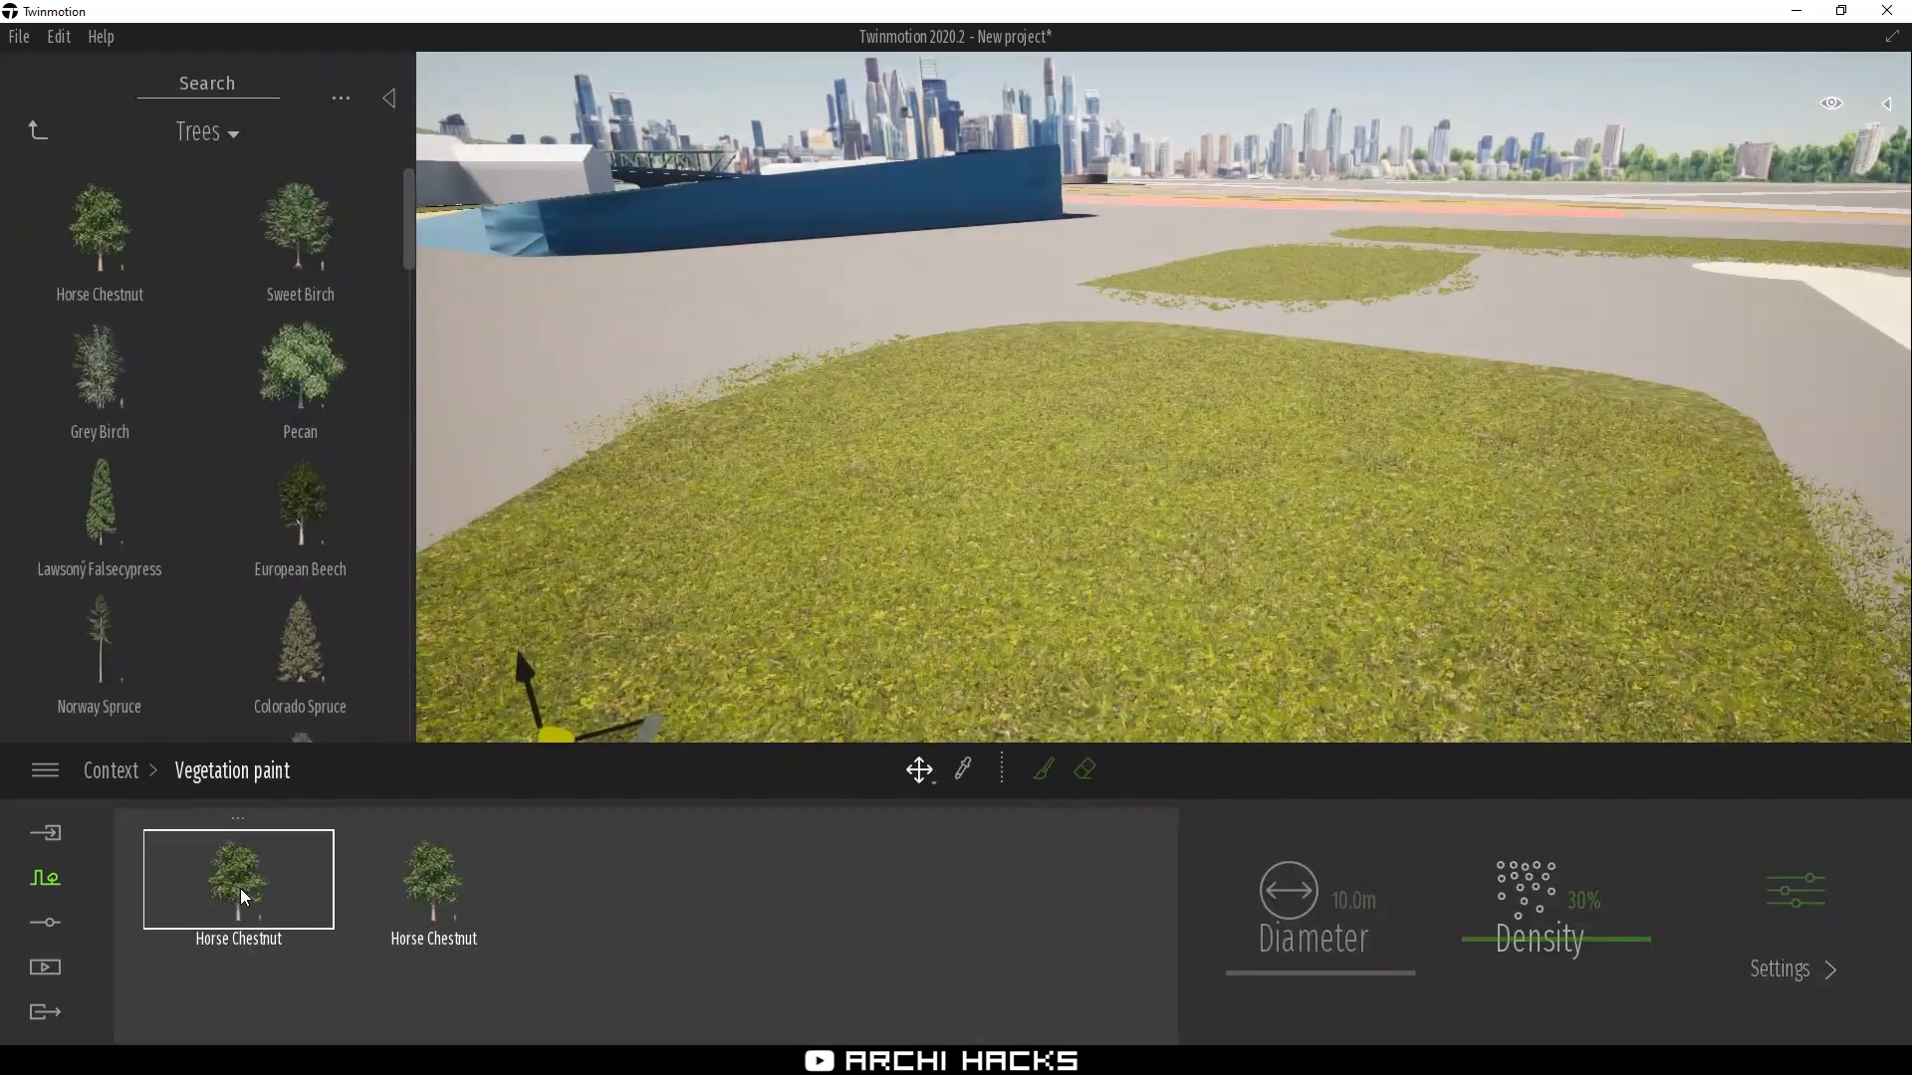
left_click(1770, 902)
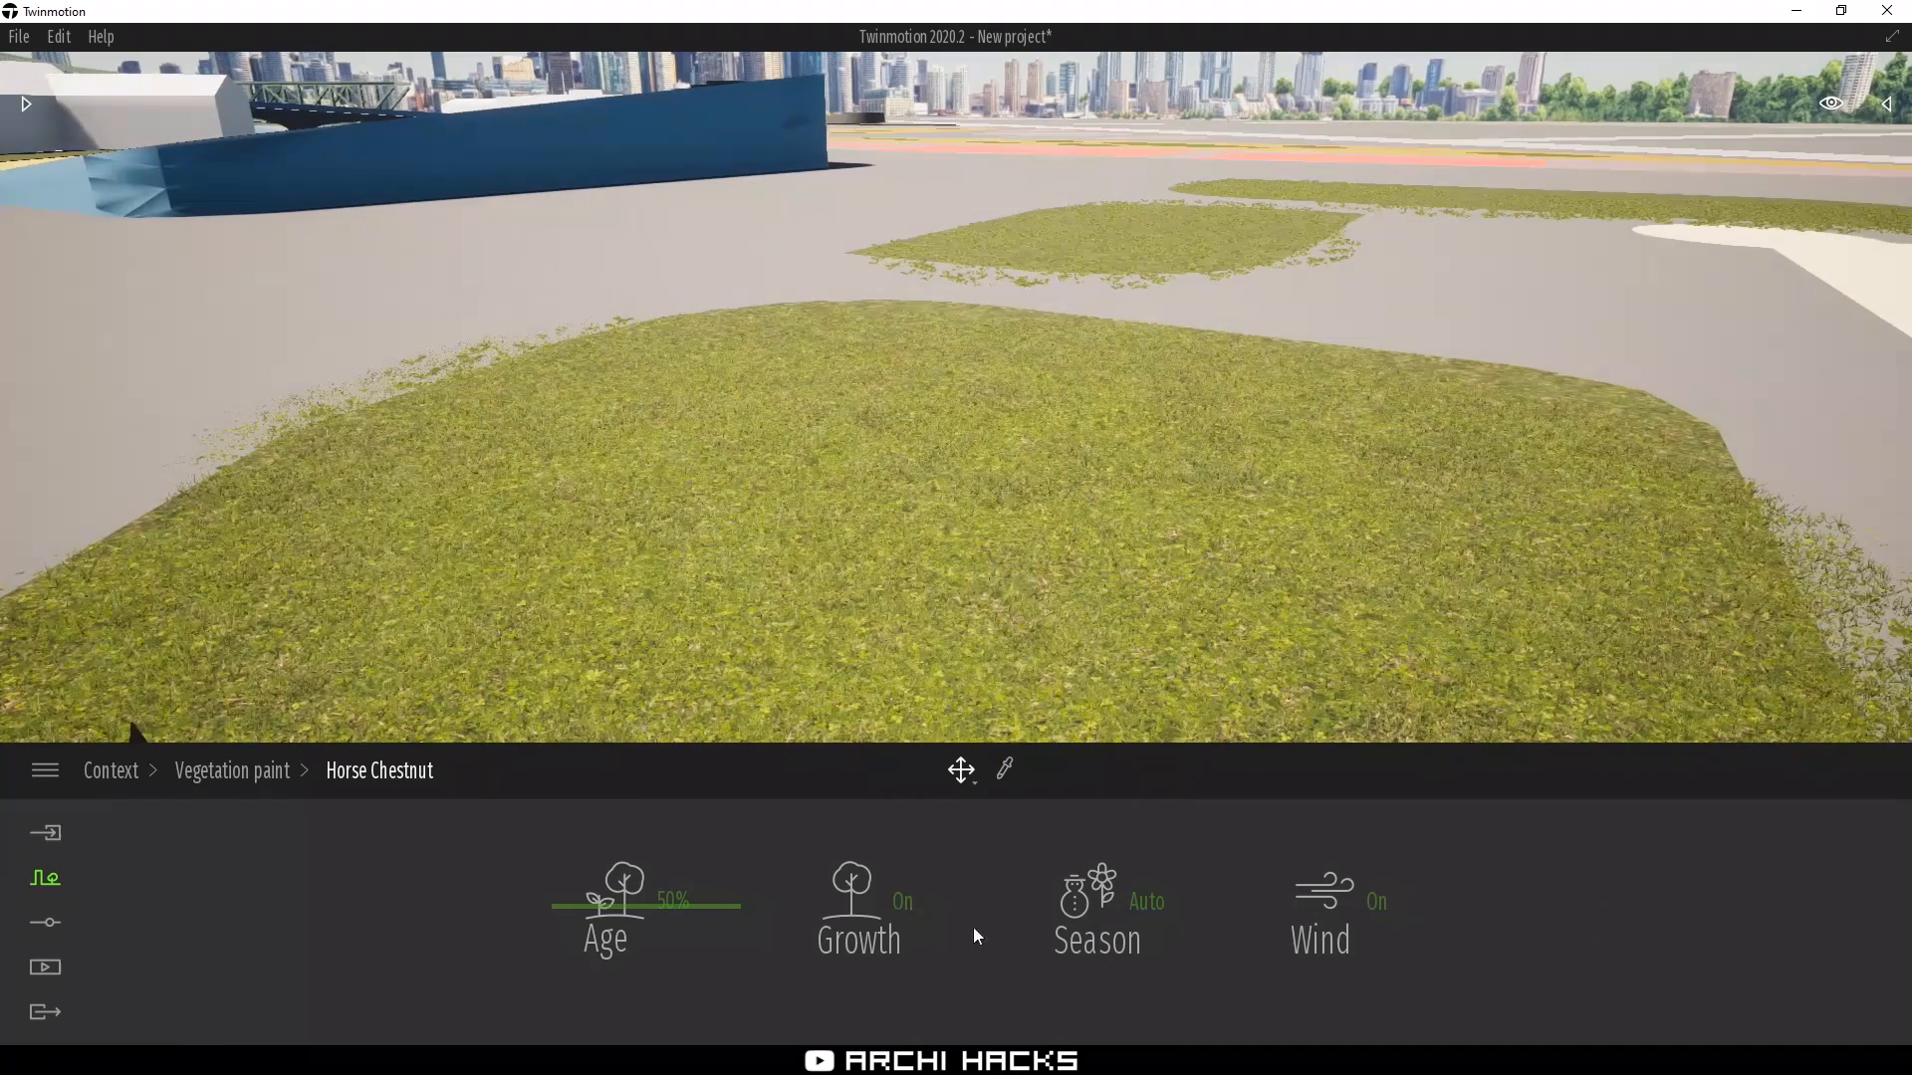
left_click_drag(588, 891, 590, 882)
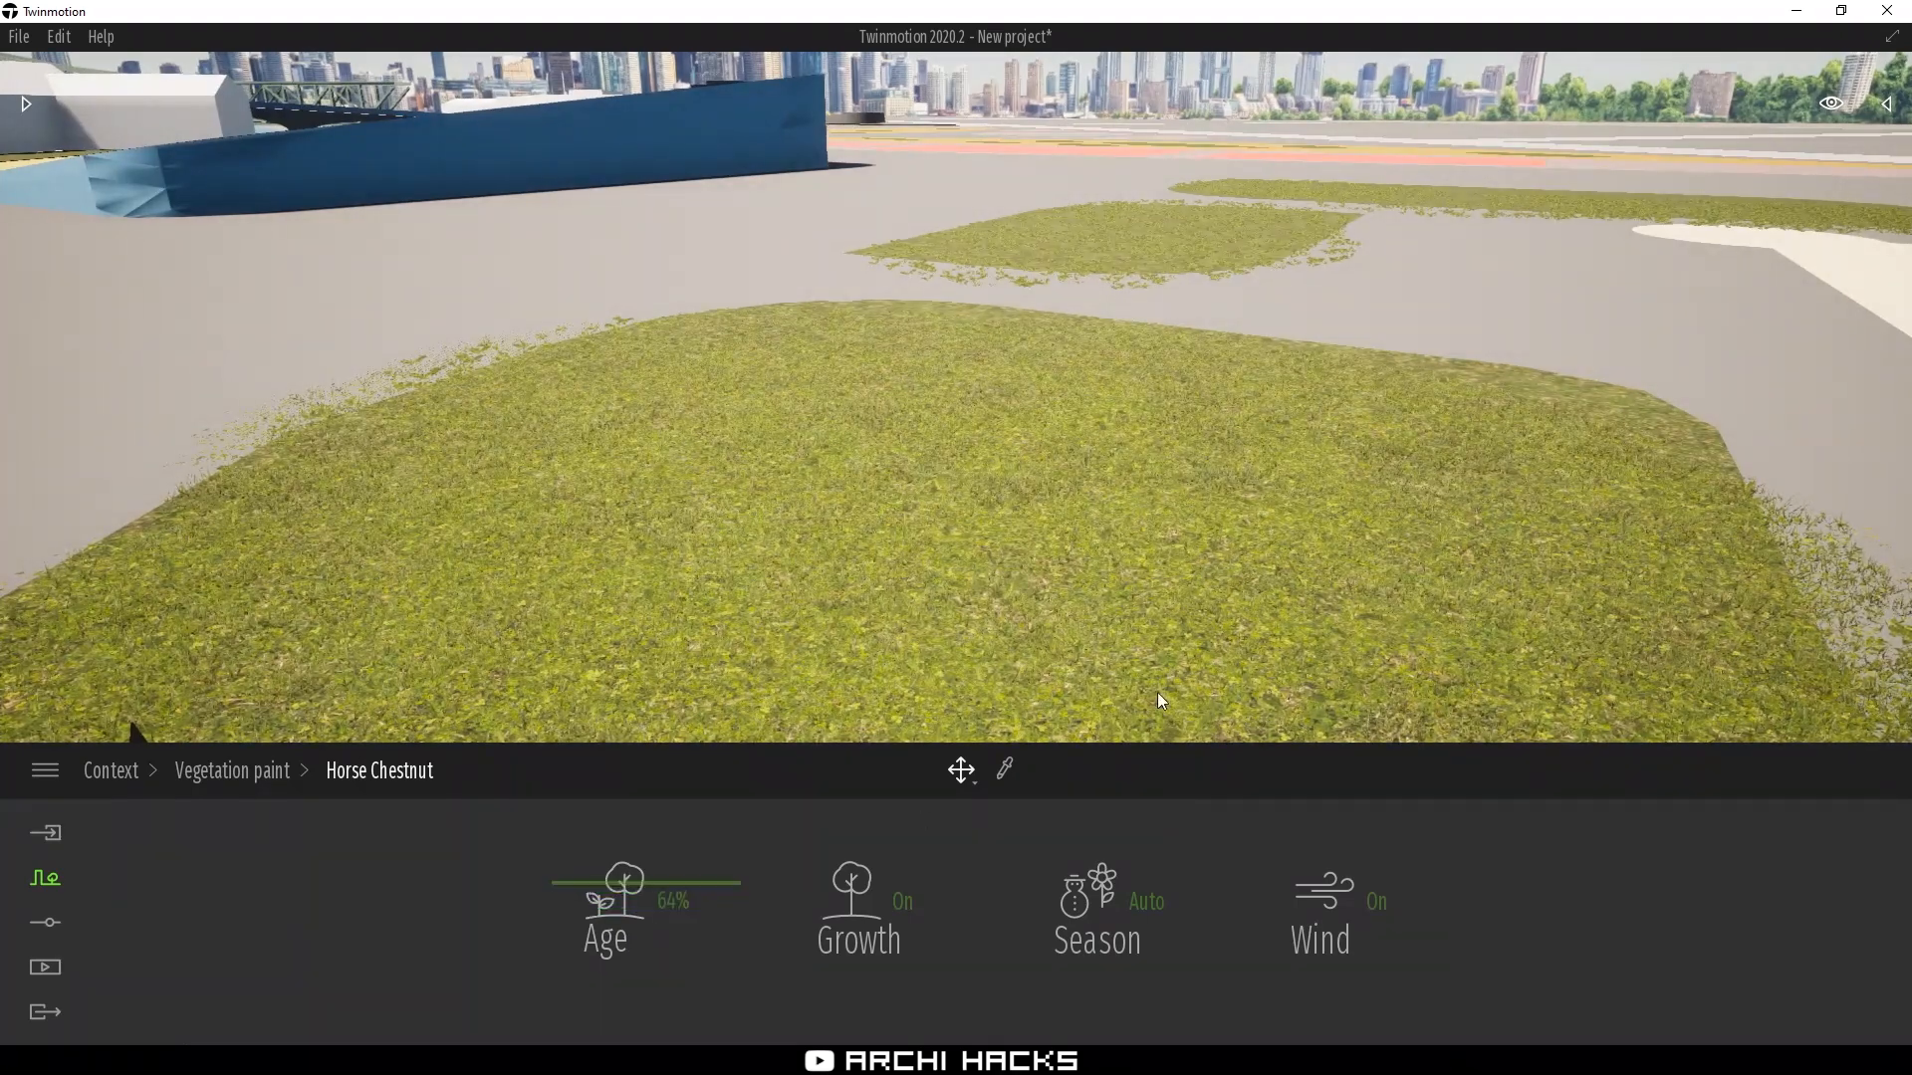
left_click(273, 772)
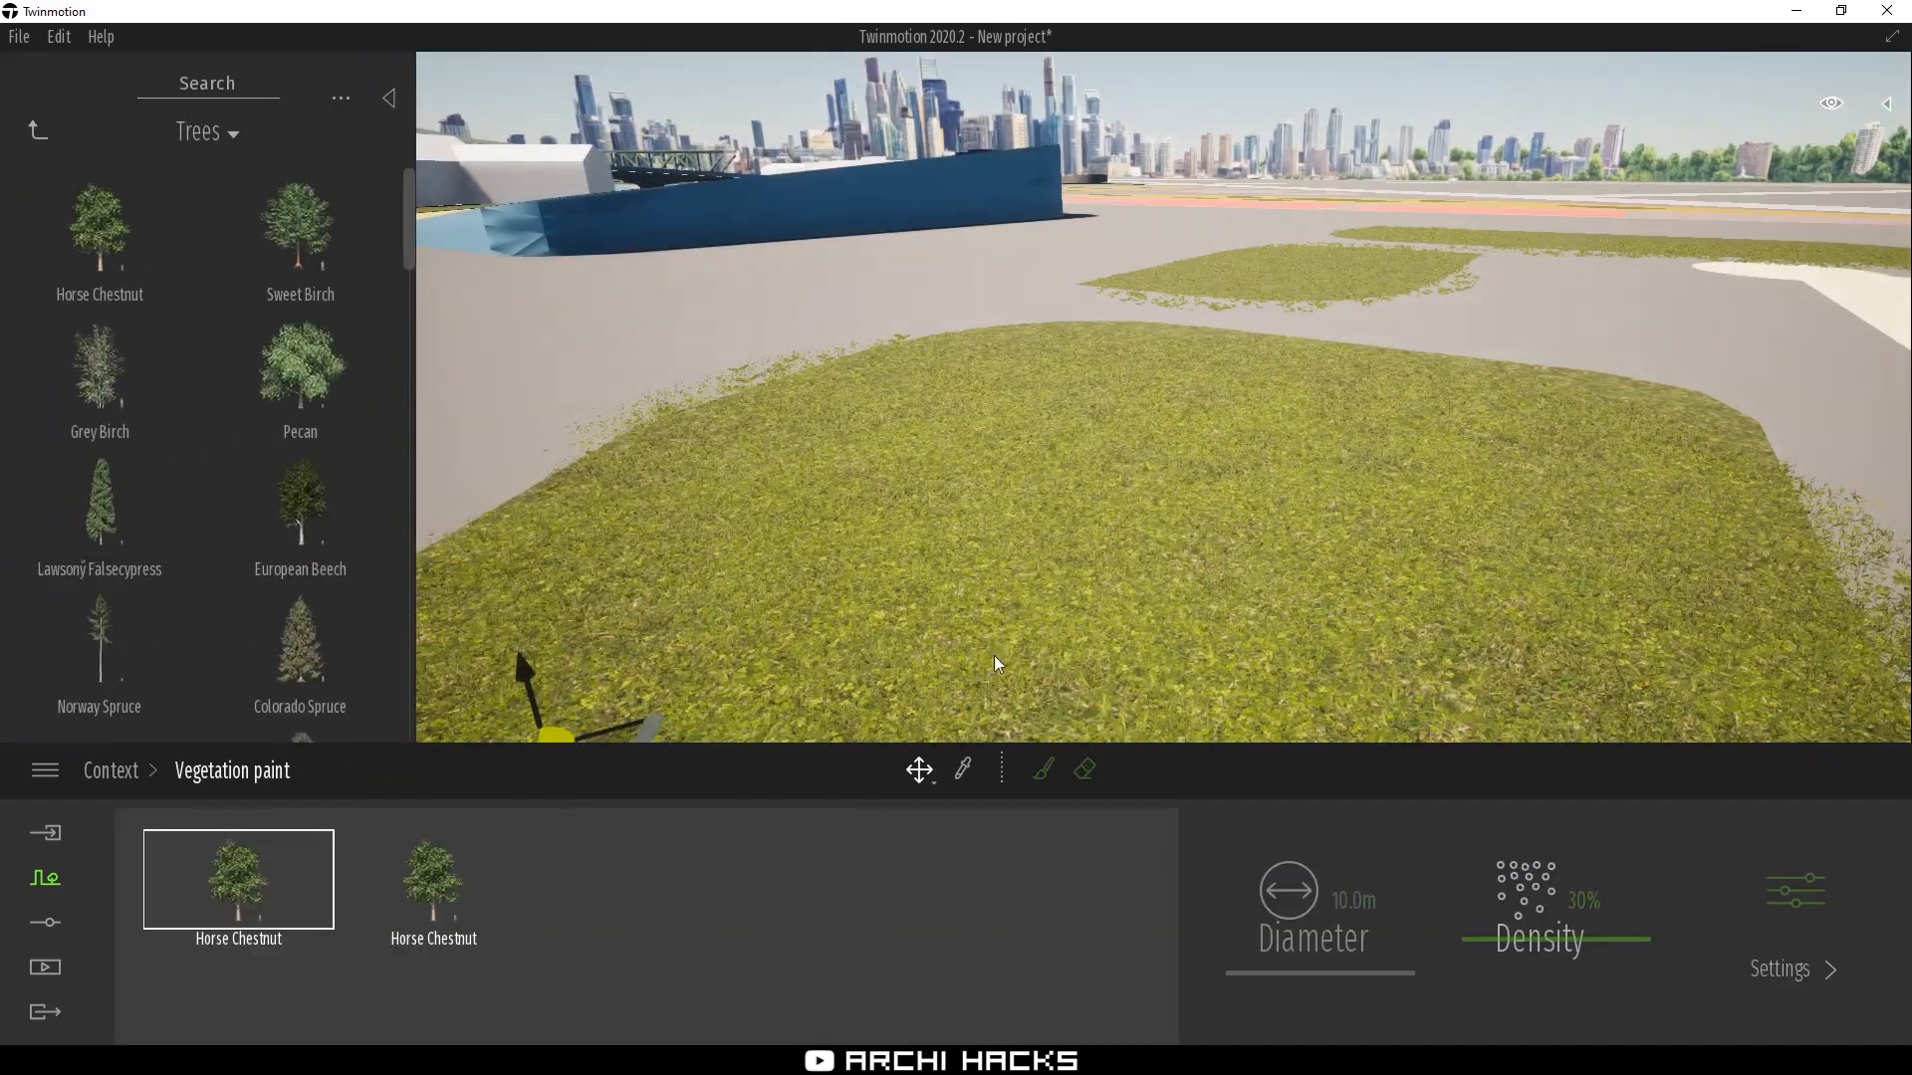
Paint both Horse Chestnut variants onto the middle of the rounded lawn patch with the 10 m brush
scroll(1000, 667, "down", 3)
left_click(1043, 769)
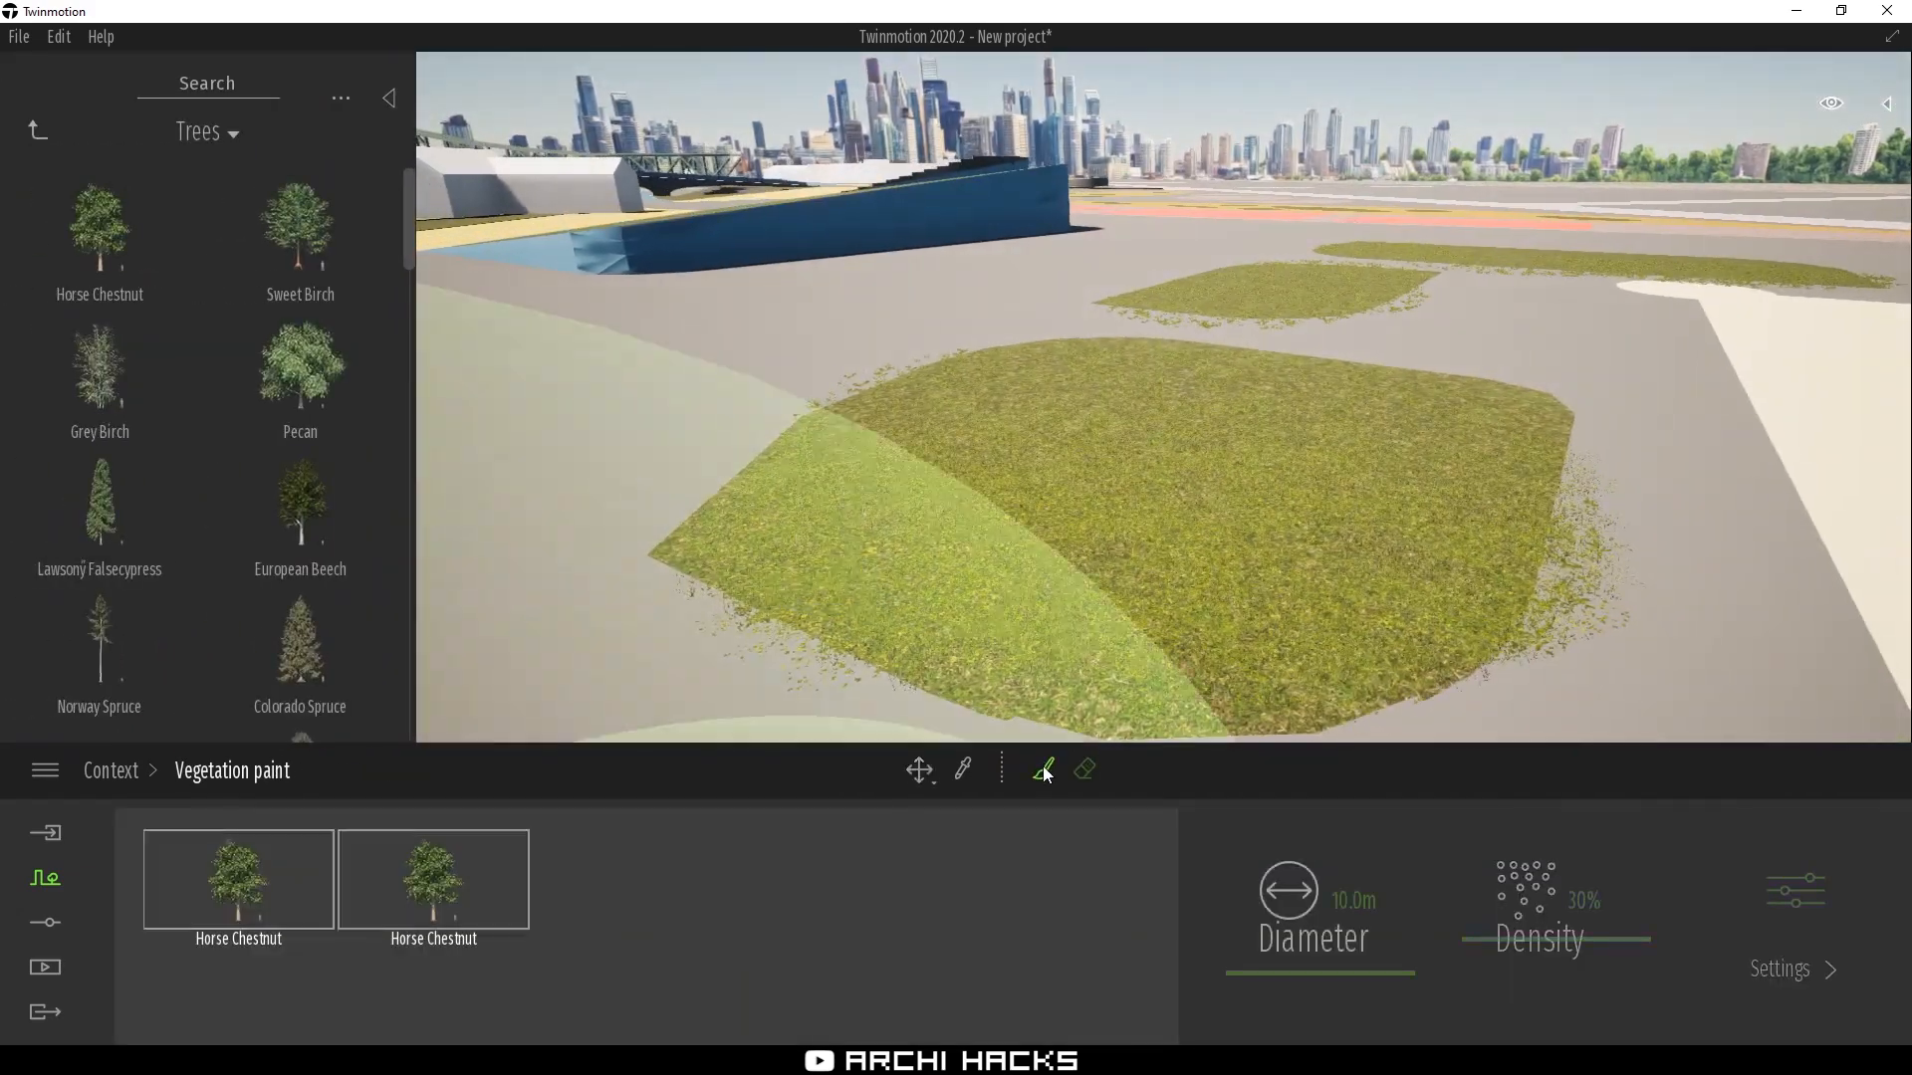
left_click(1197, 503)
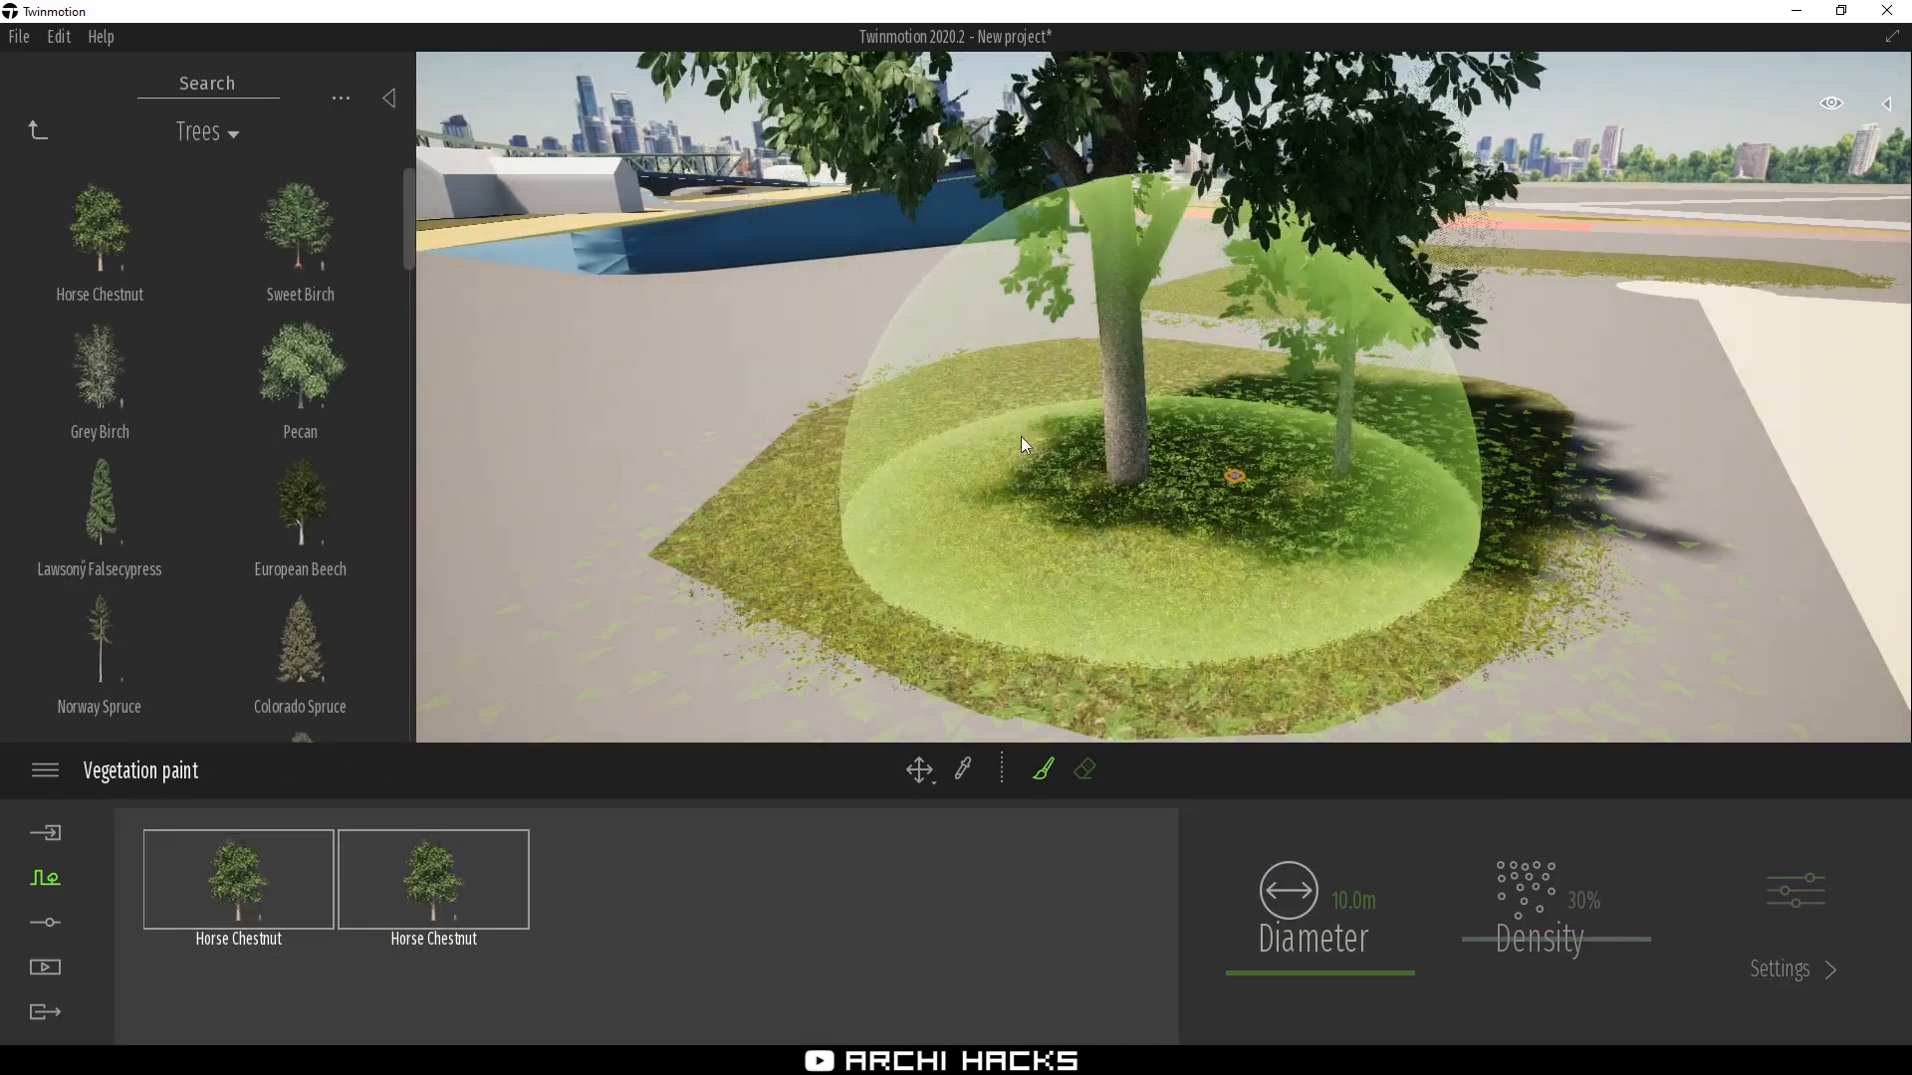
Paint Horse Chestnut trees on the nearer raised lawn and on the blue-edged raised lawn behind it
scroll(966, 468, "down", 4)
scroll(976, 490, "down", 3)
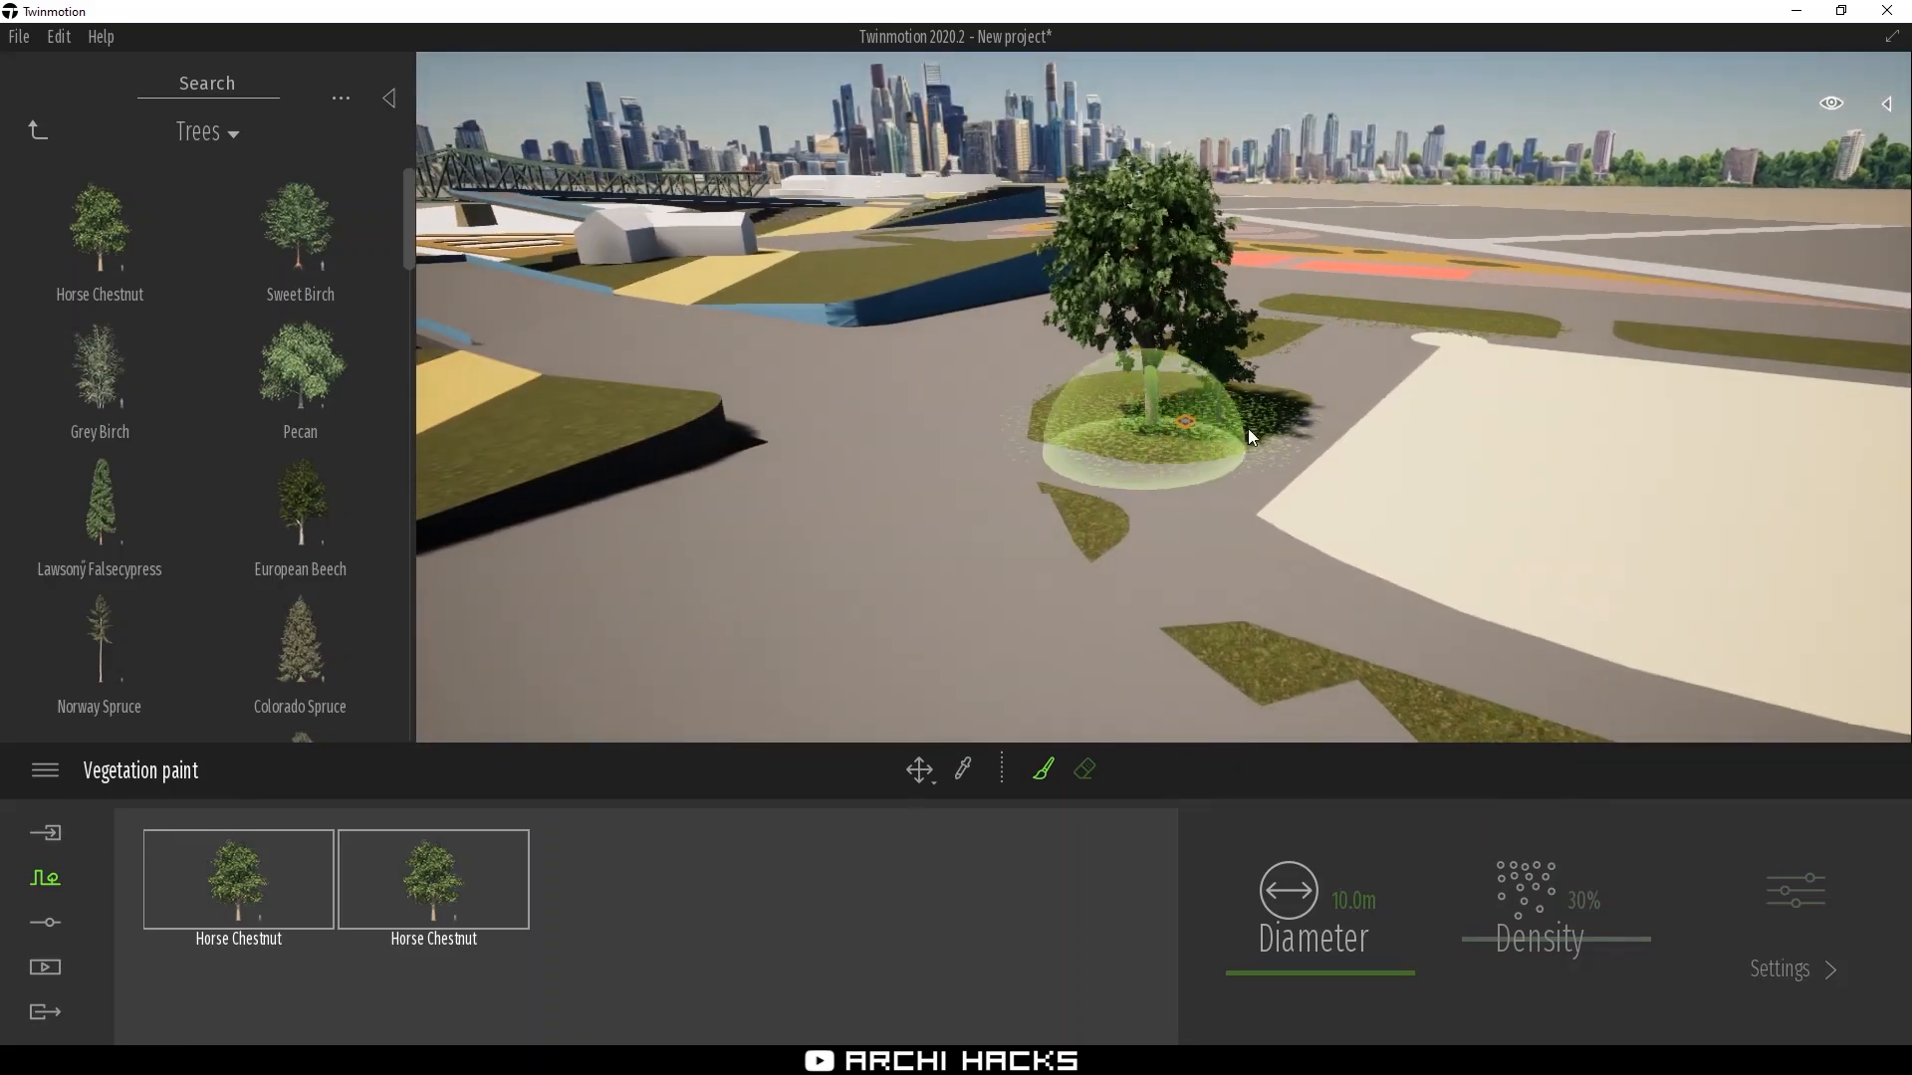
scroll(1322, 309, "up", 3)
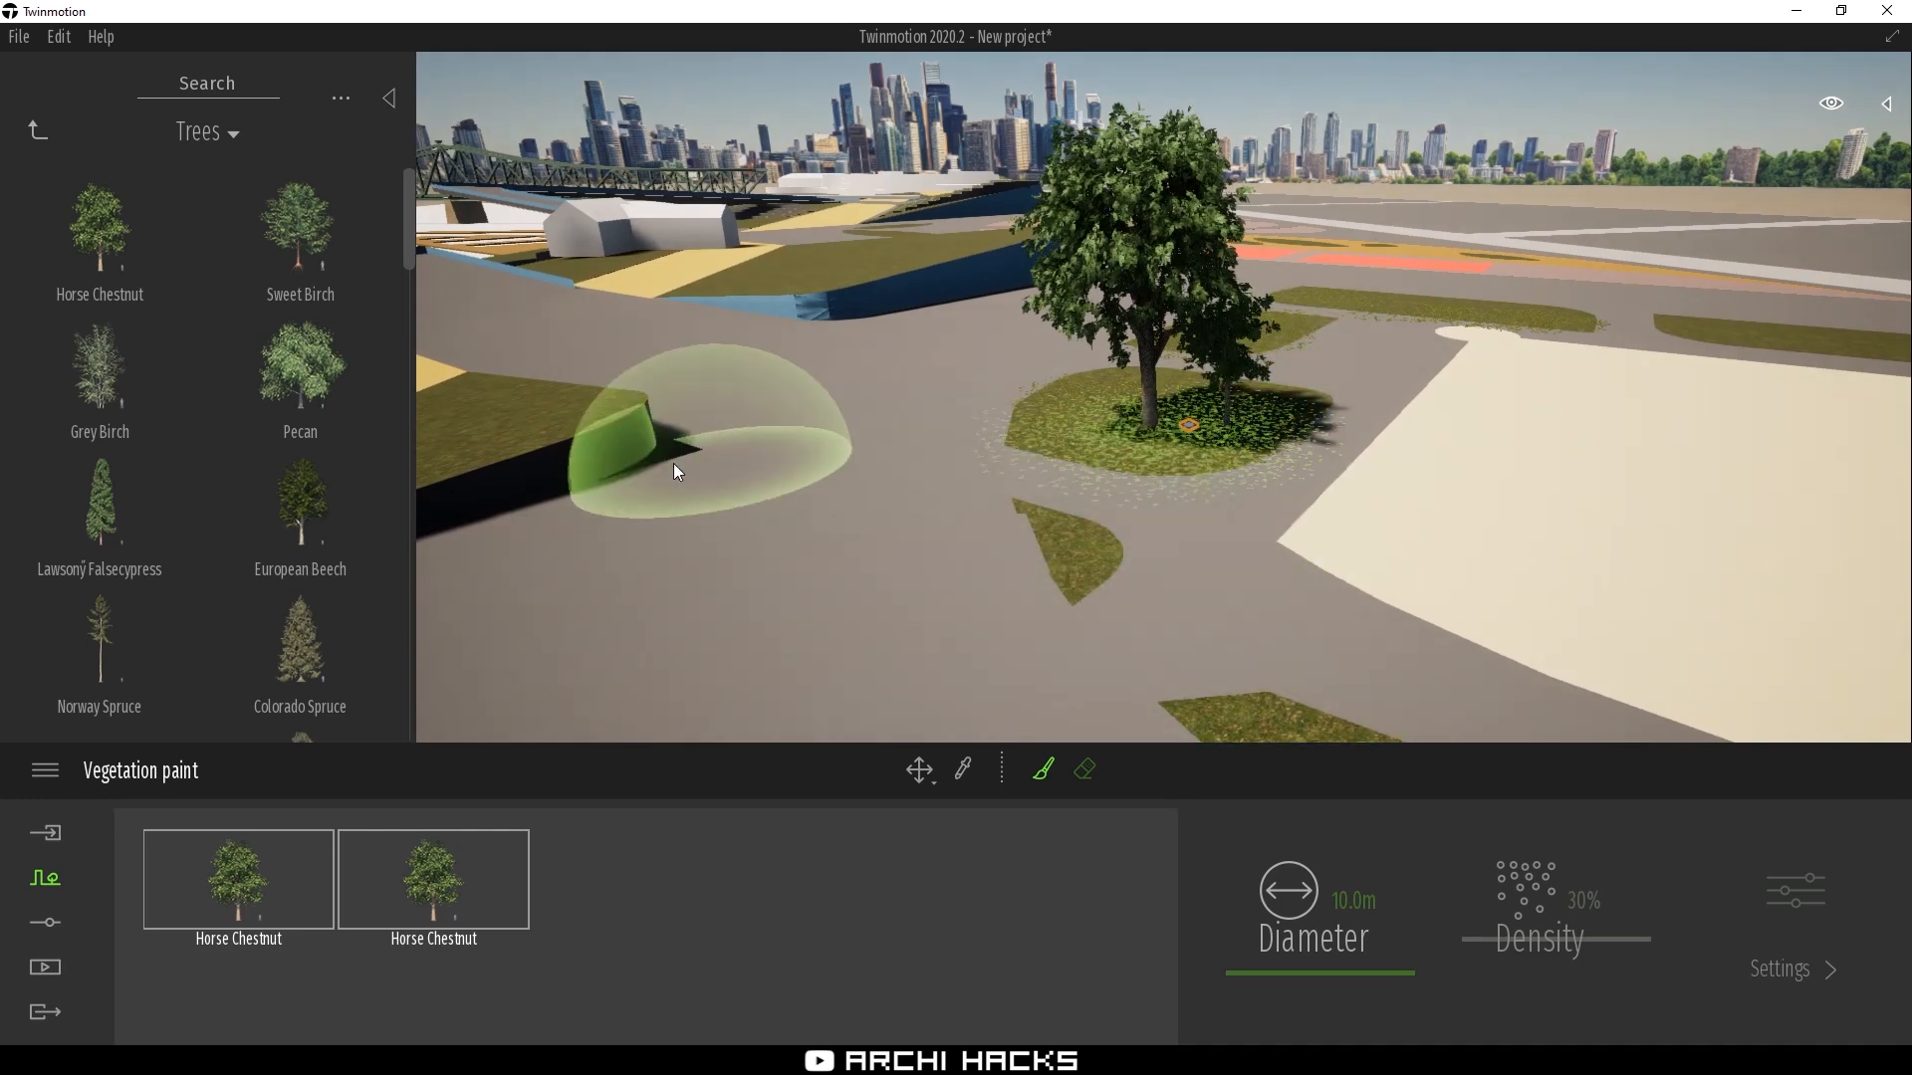
left_click(464, 413)
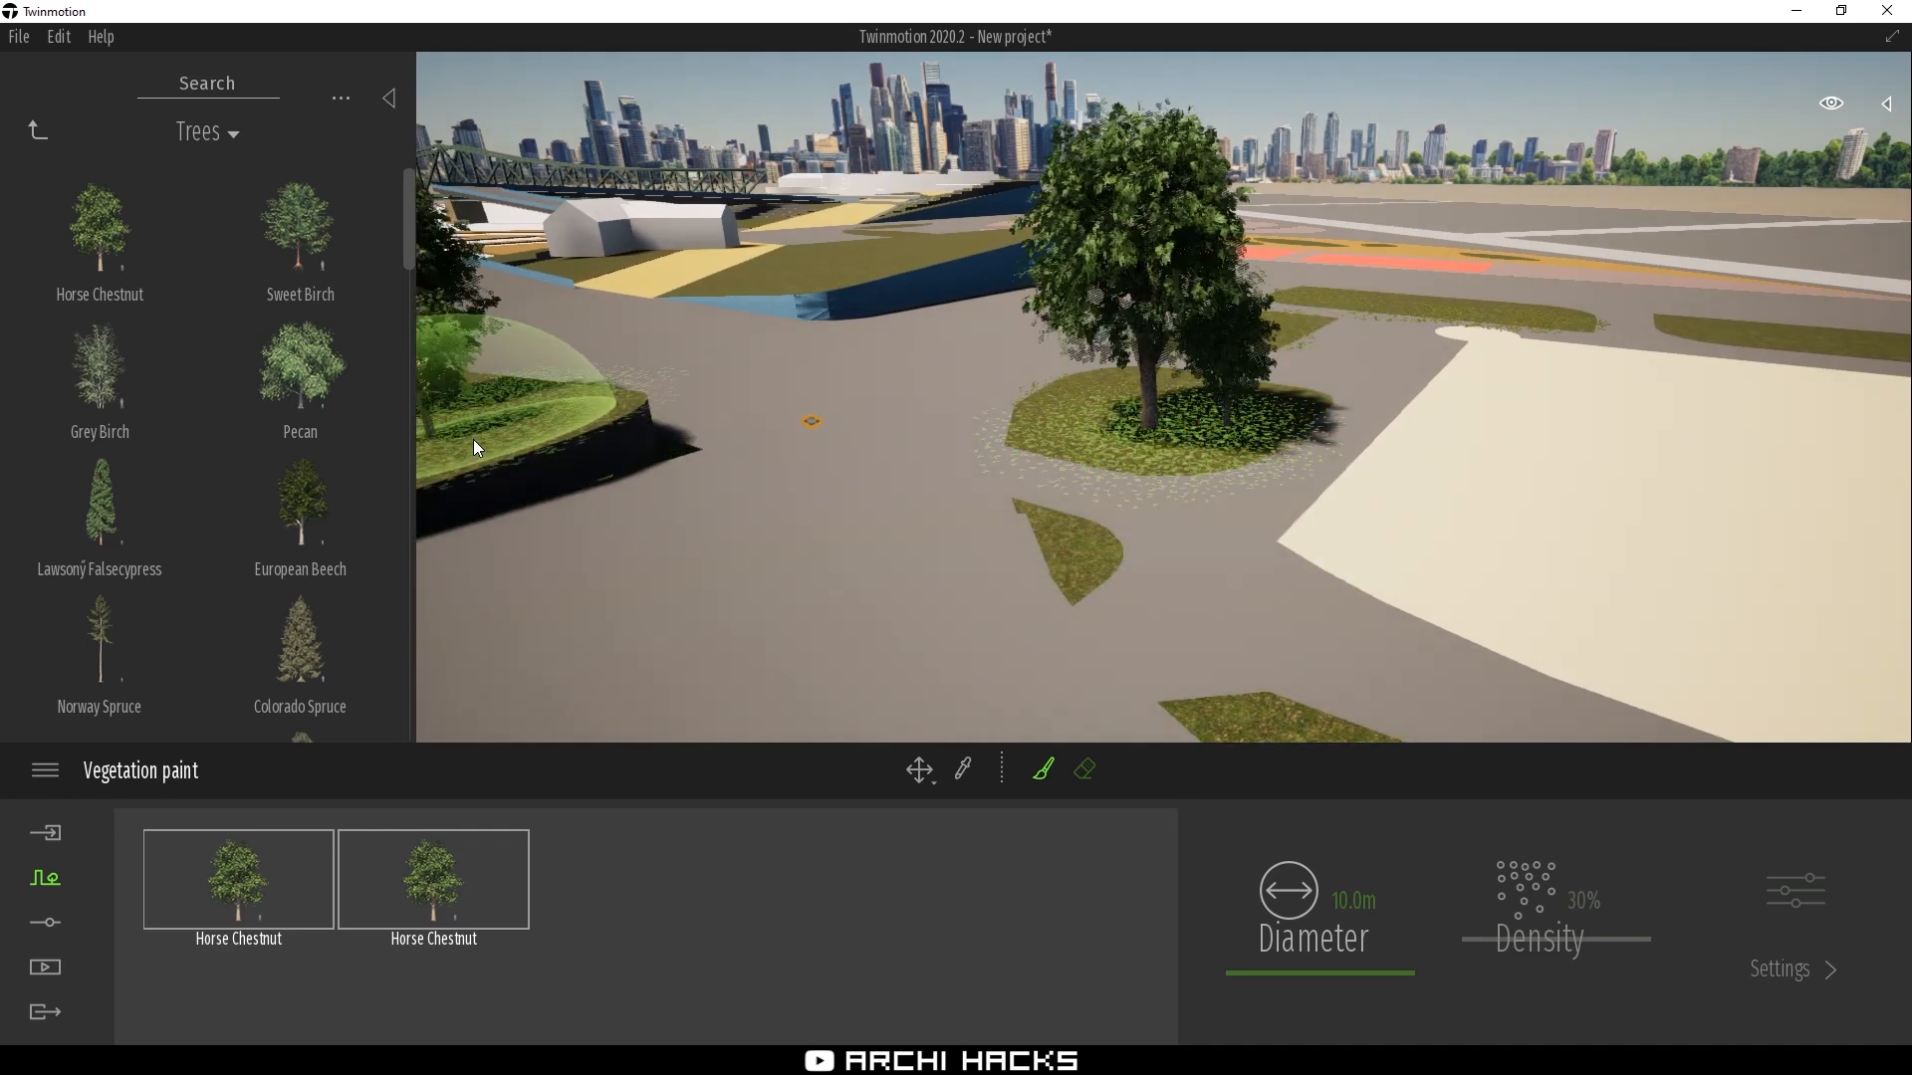
scroll(1107, 458, "down", 3)
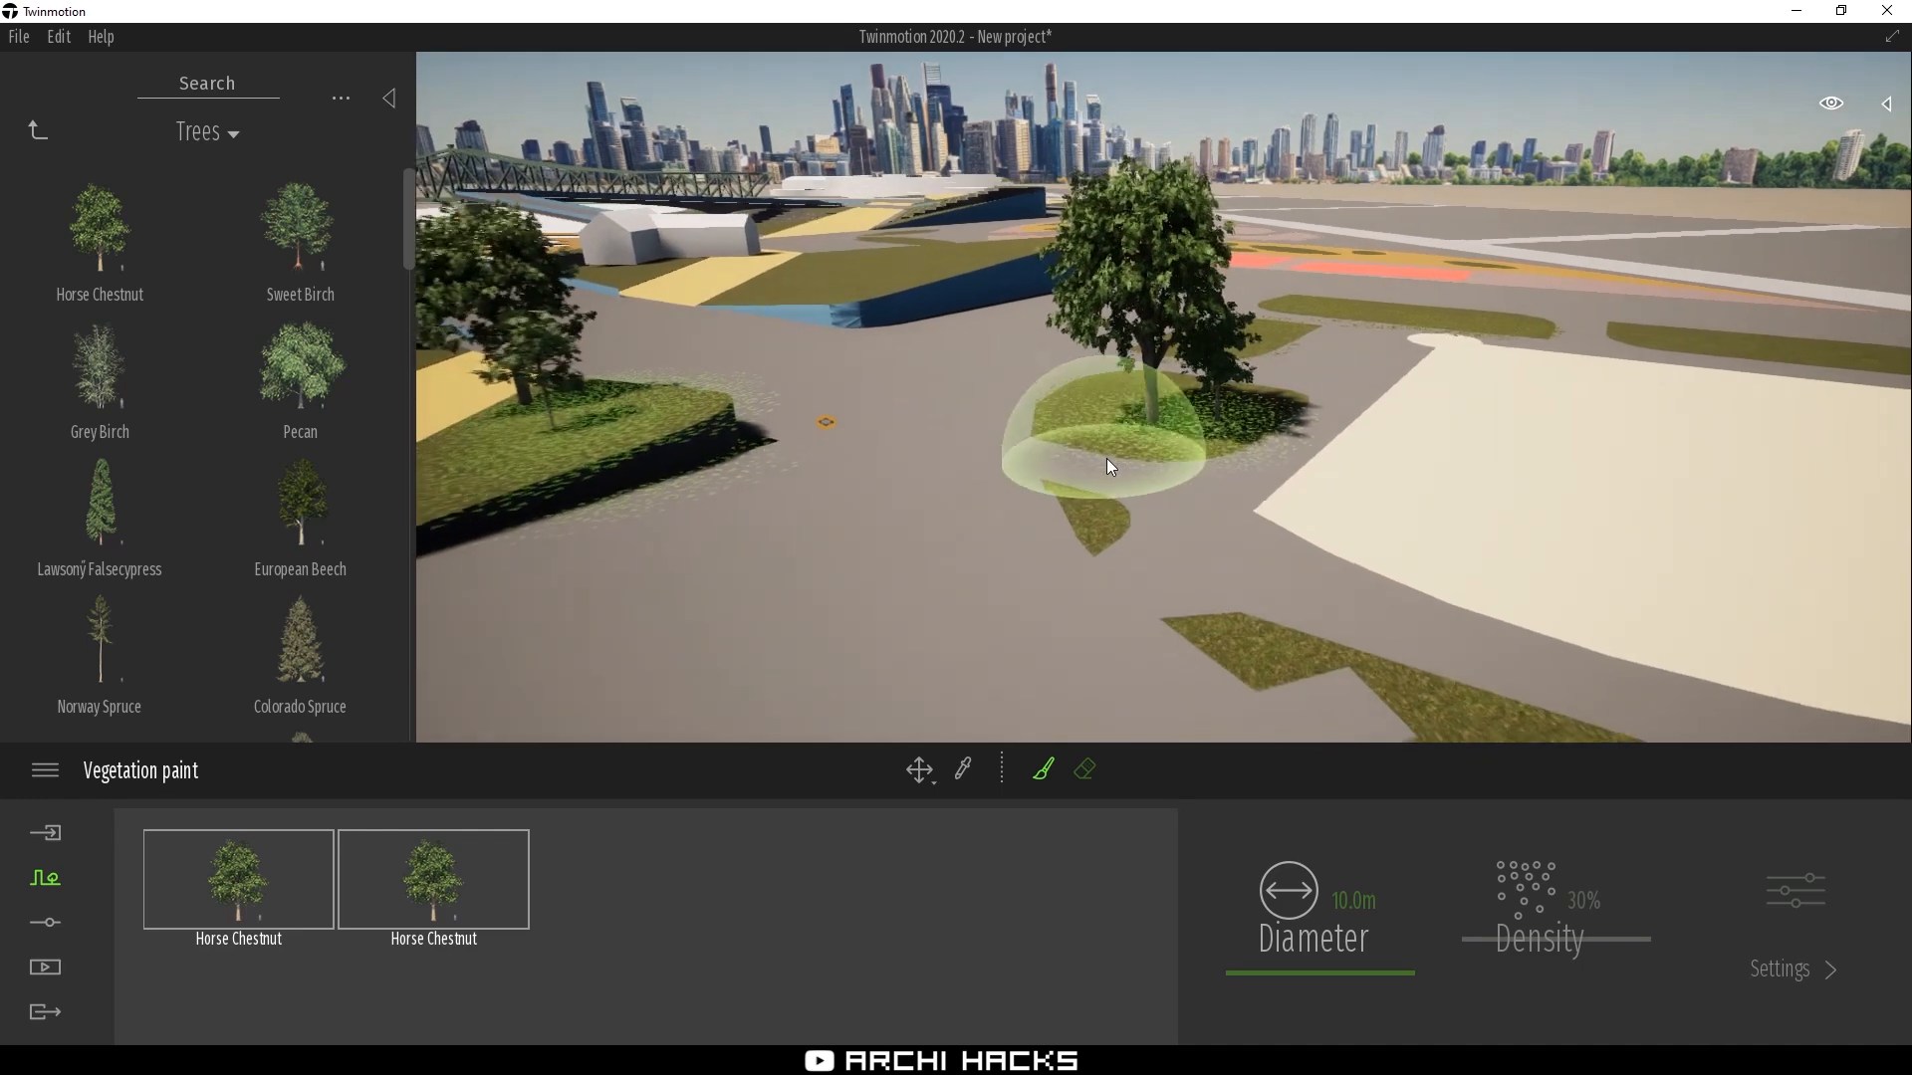
left_click(510, 512)
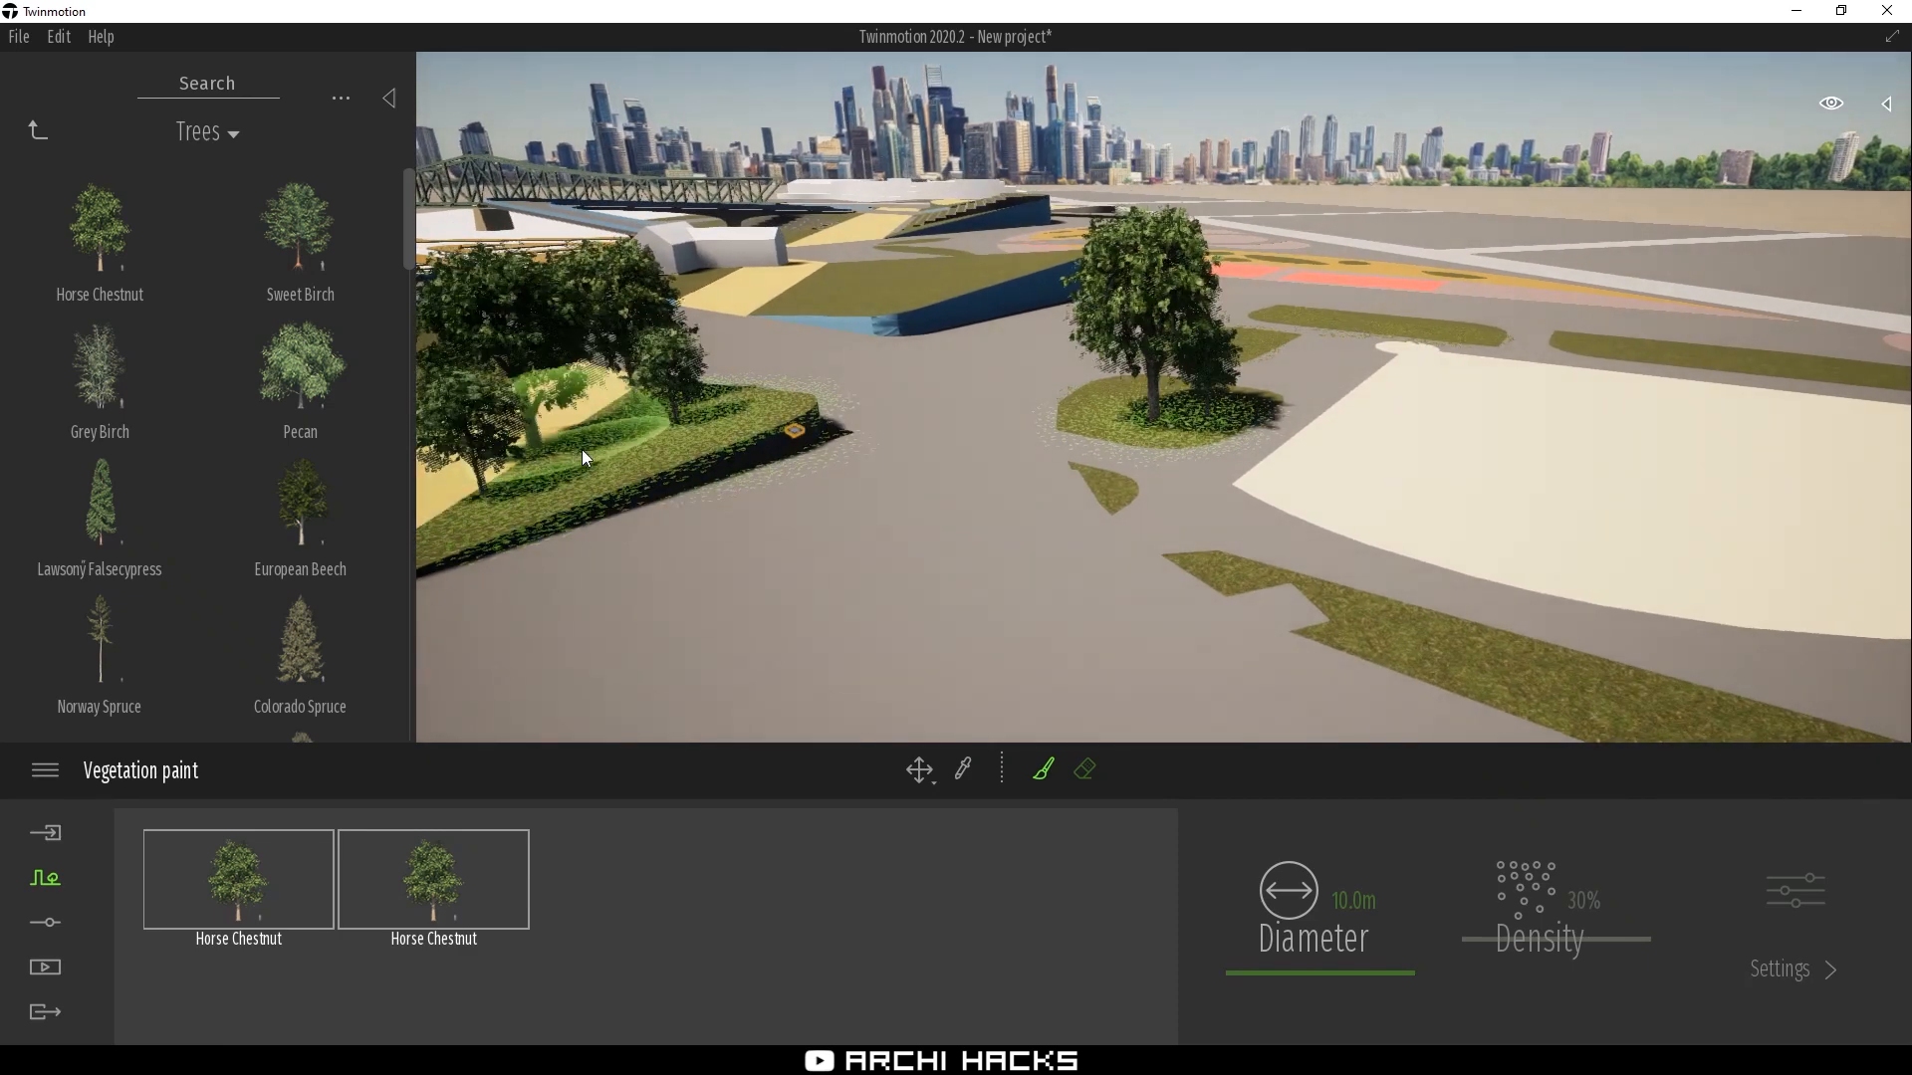
left_click(862, 299)
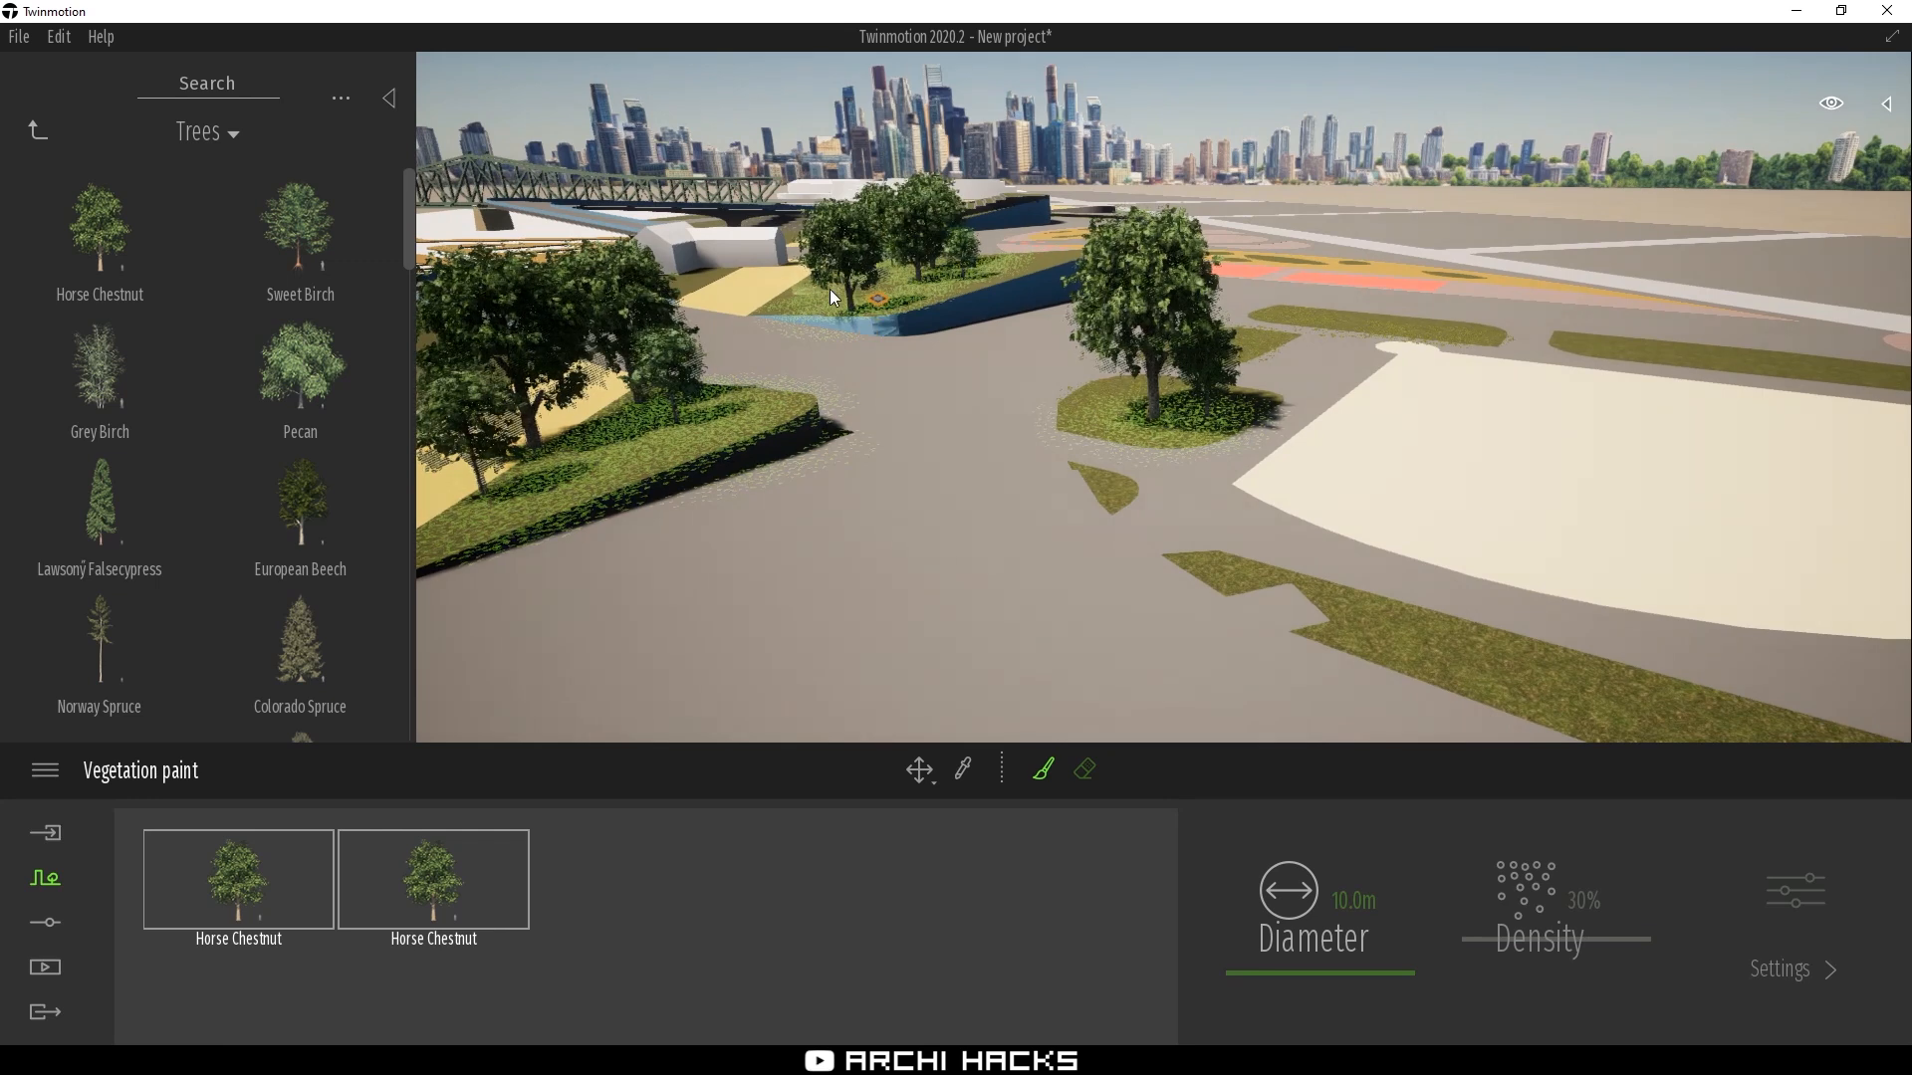
left_click(929, 299)
key("Escape")
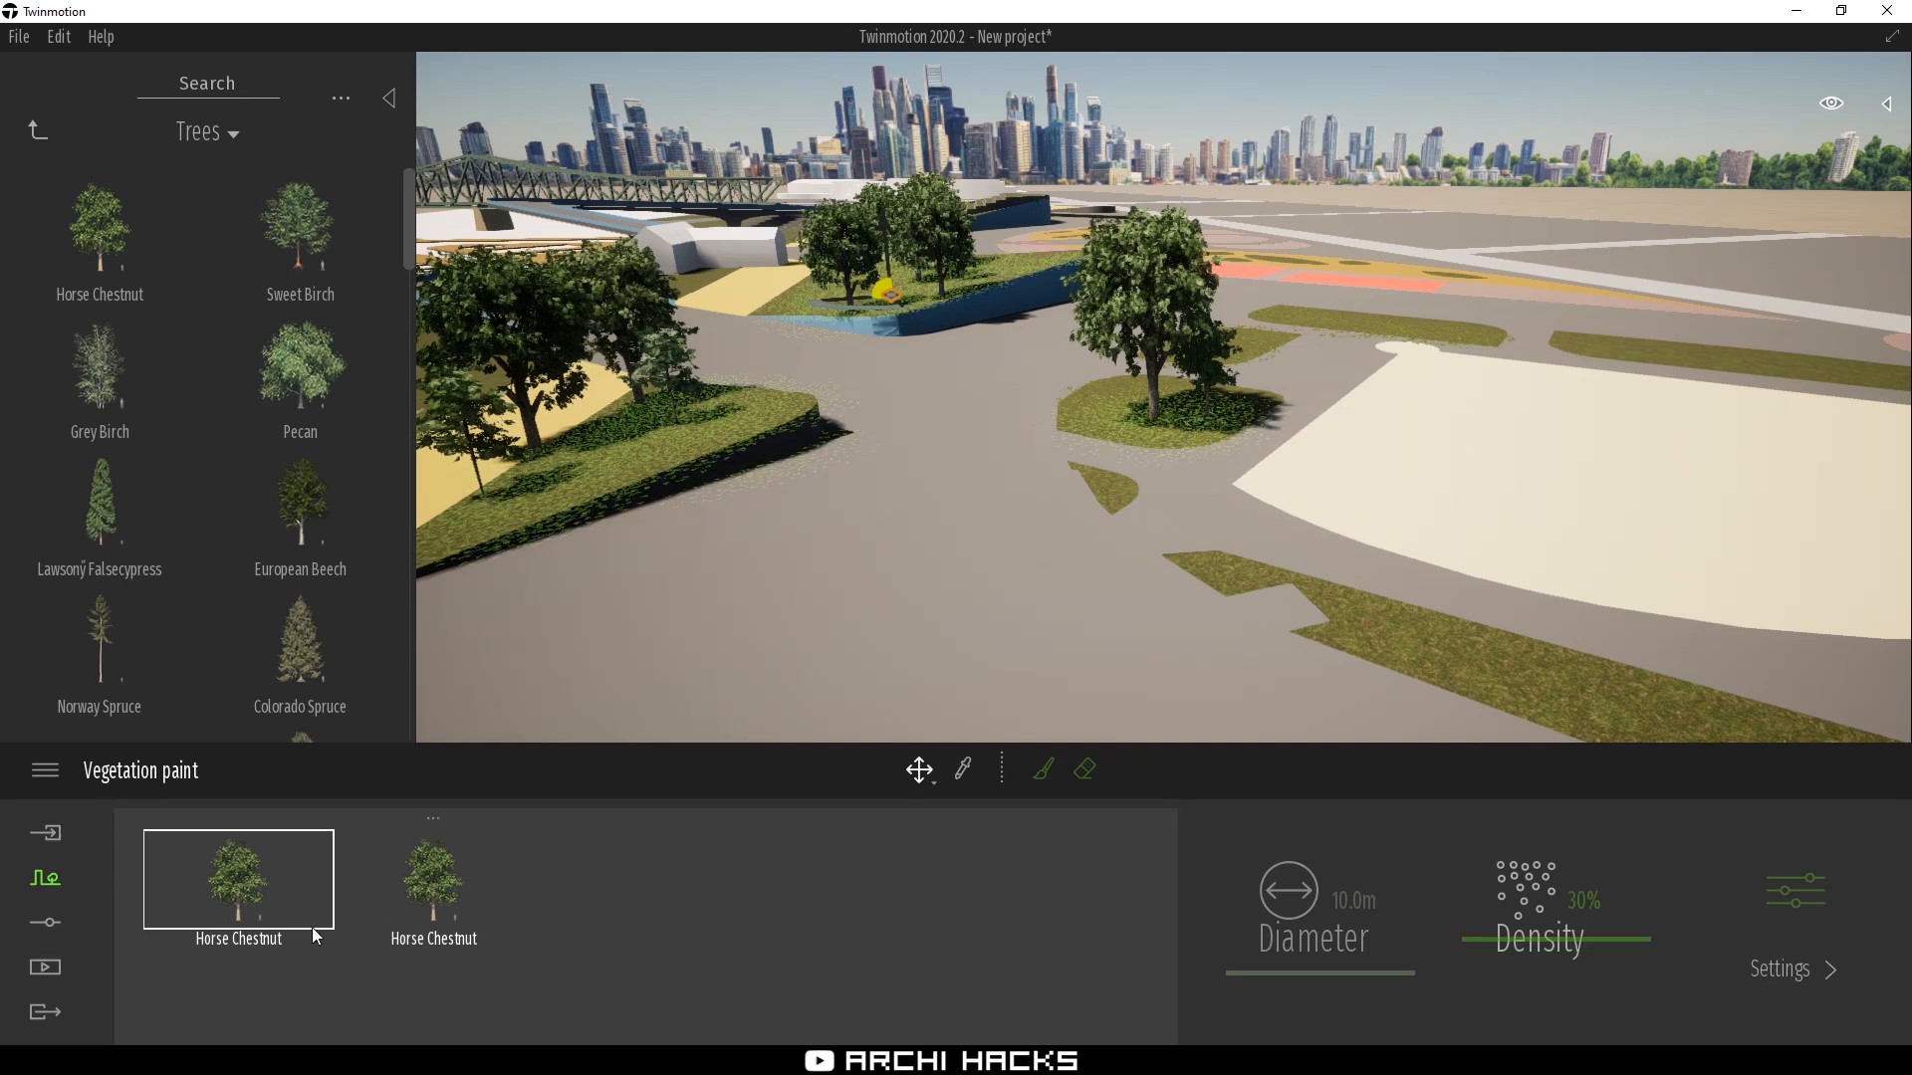
Set the age of the first Horse Chestnut in the painted set to 40%
left_click(1790, 880)
left_click_drag(584, 895, 597, 921)
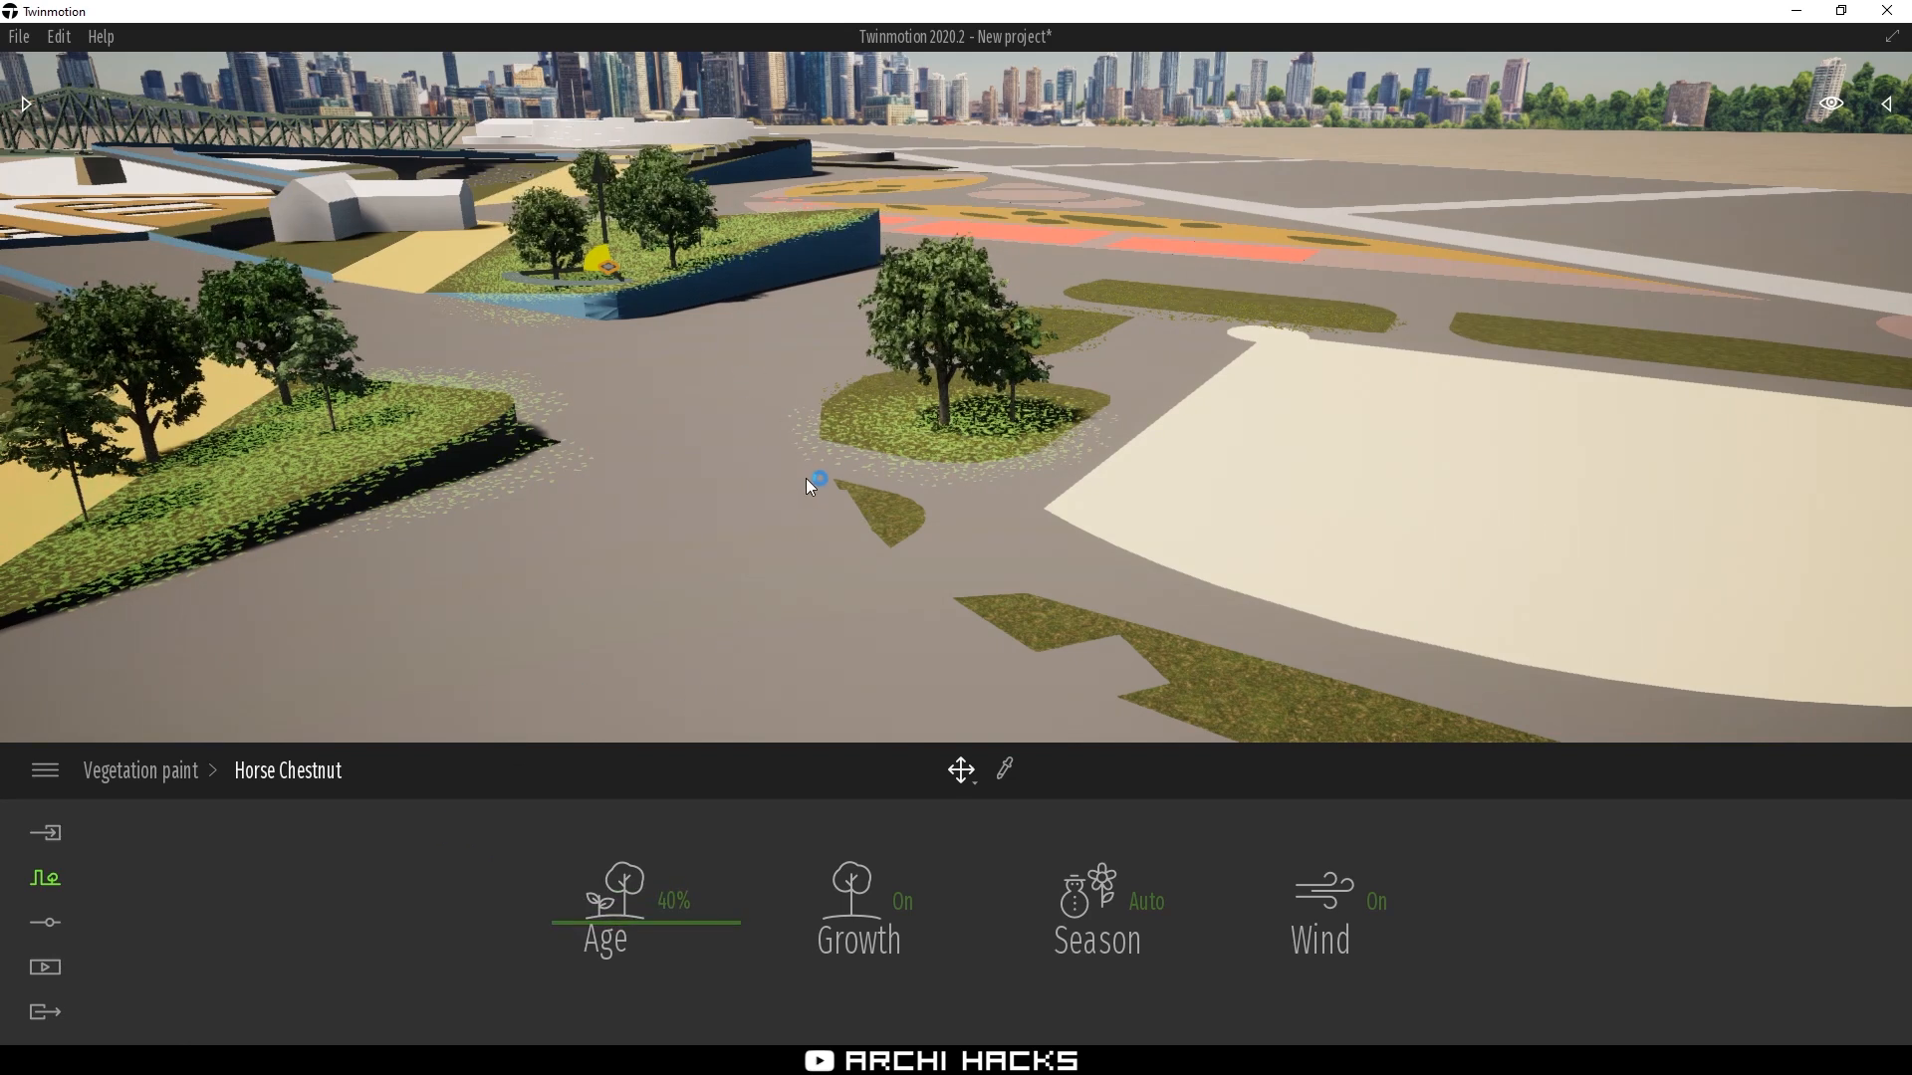
left_click(163, 778)
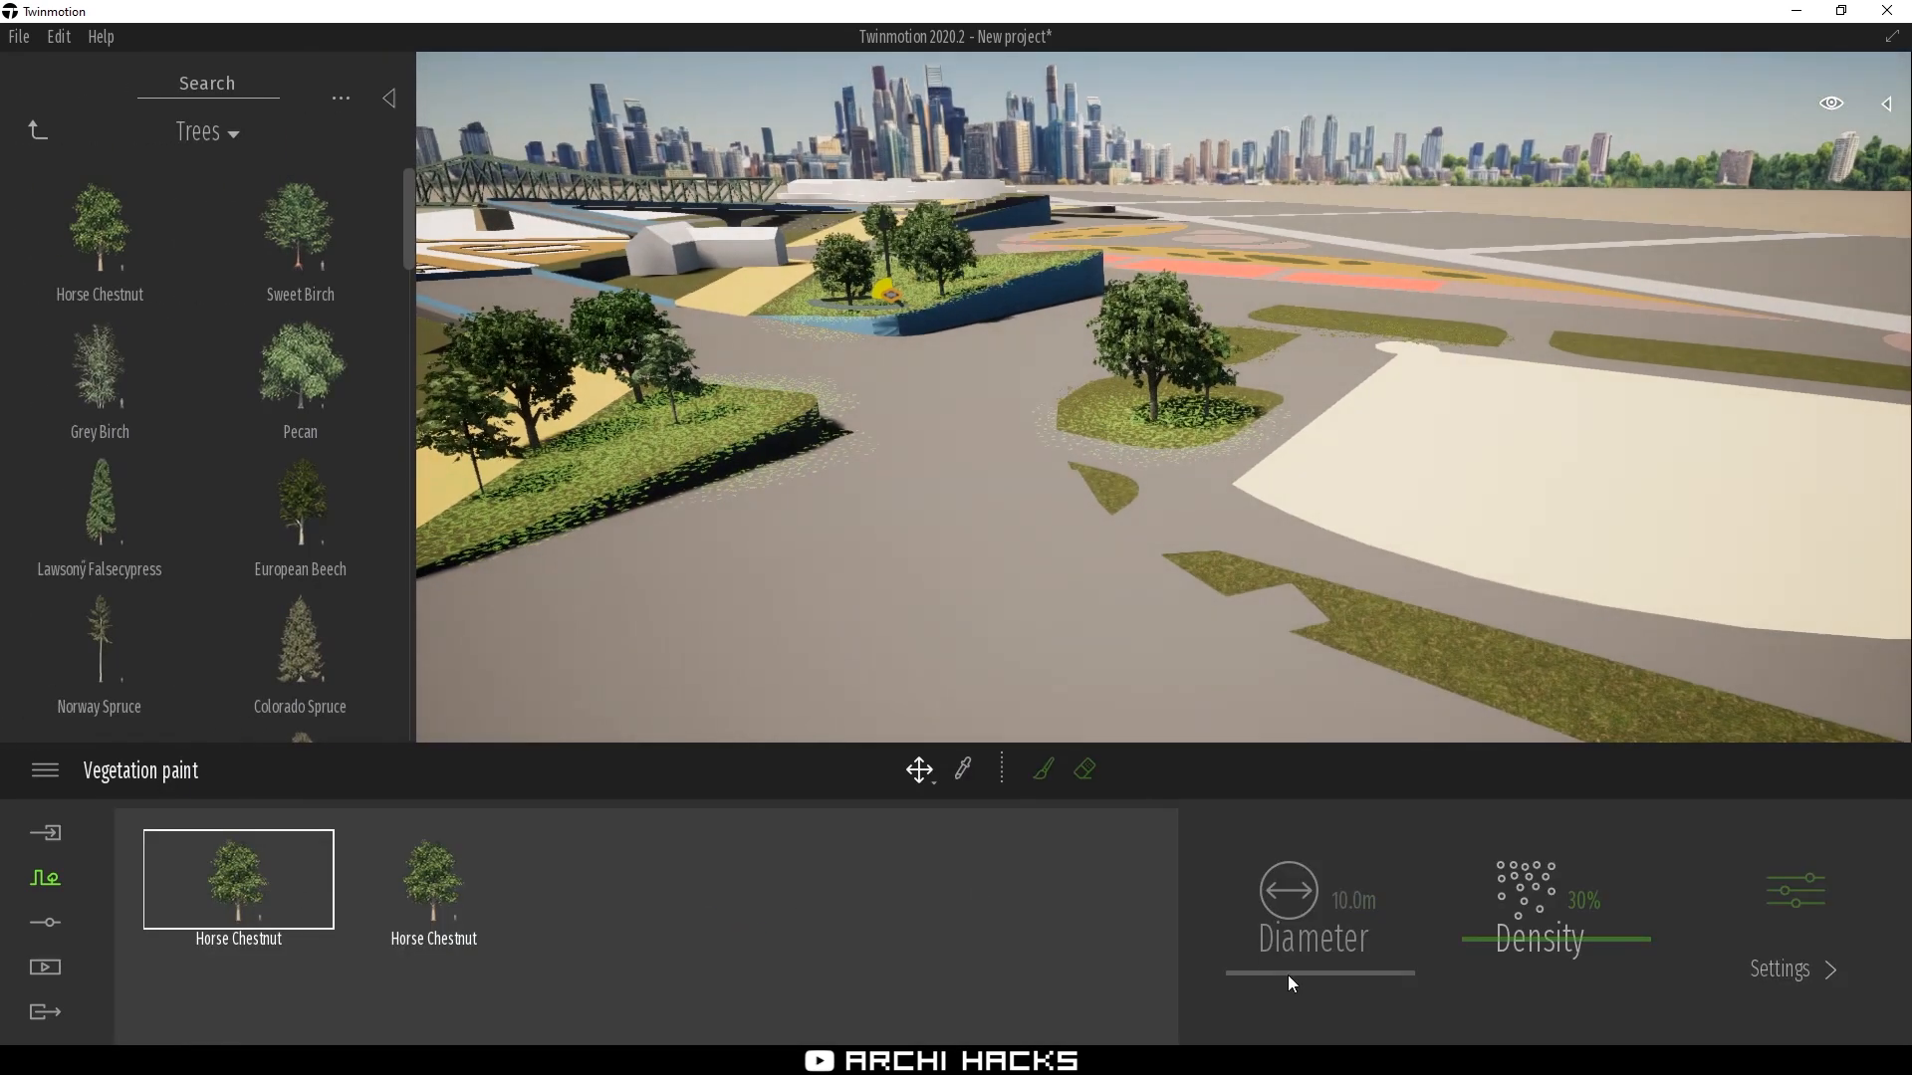
Set the density of the second Horse Chestnut in the painted set to 71%
left_click(408, 898)
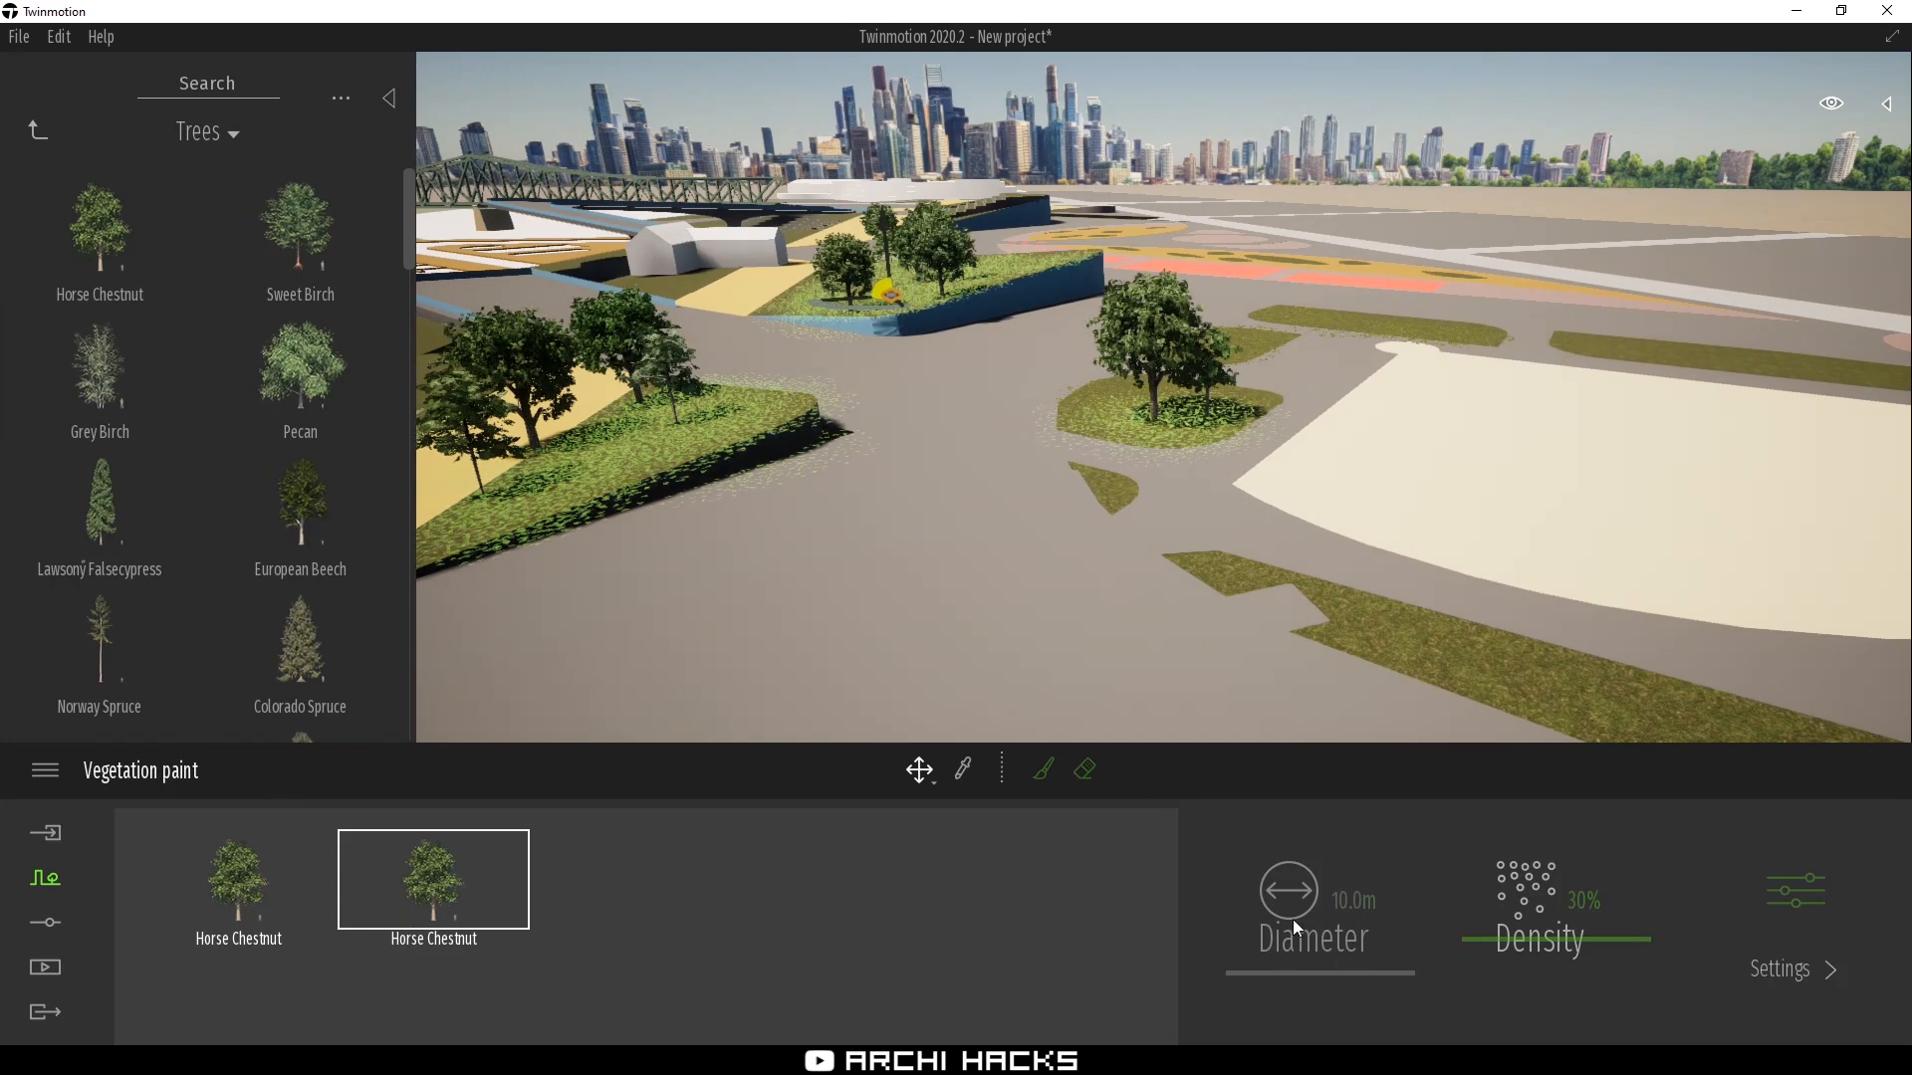
left_click_drag(1505, 942, 1494, 867)
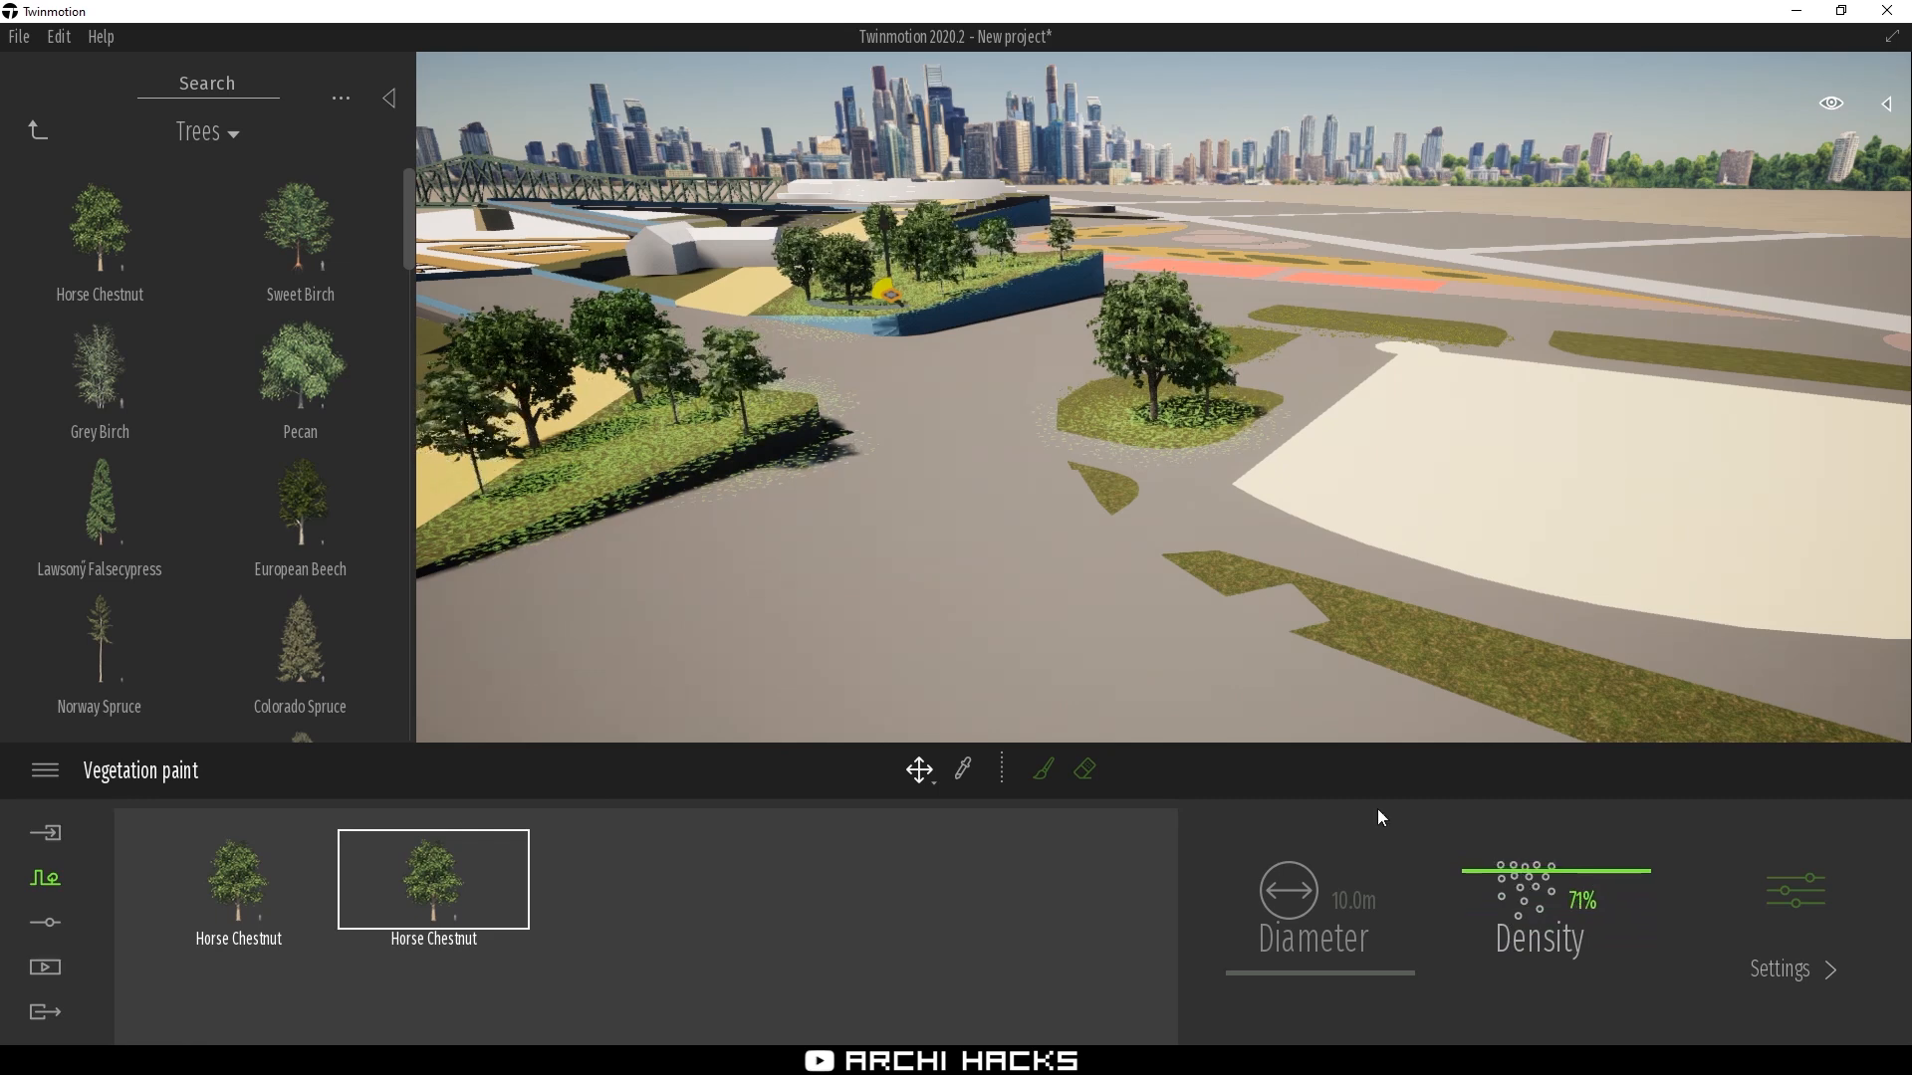
key("Escape")
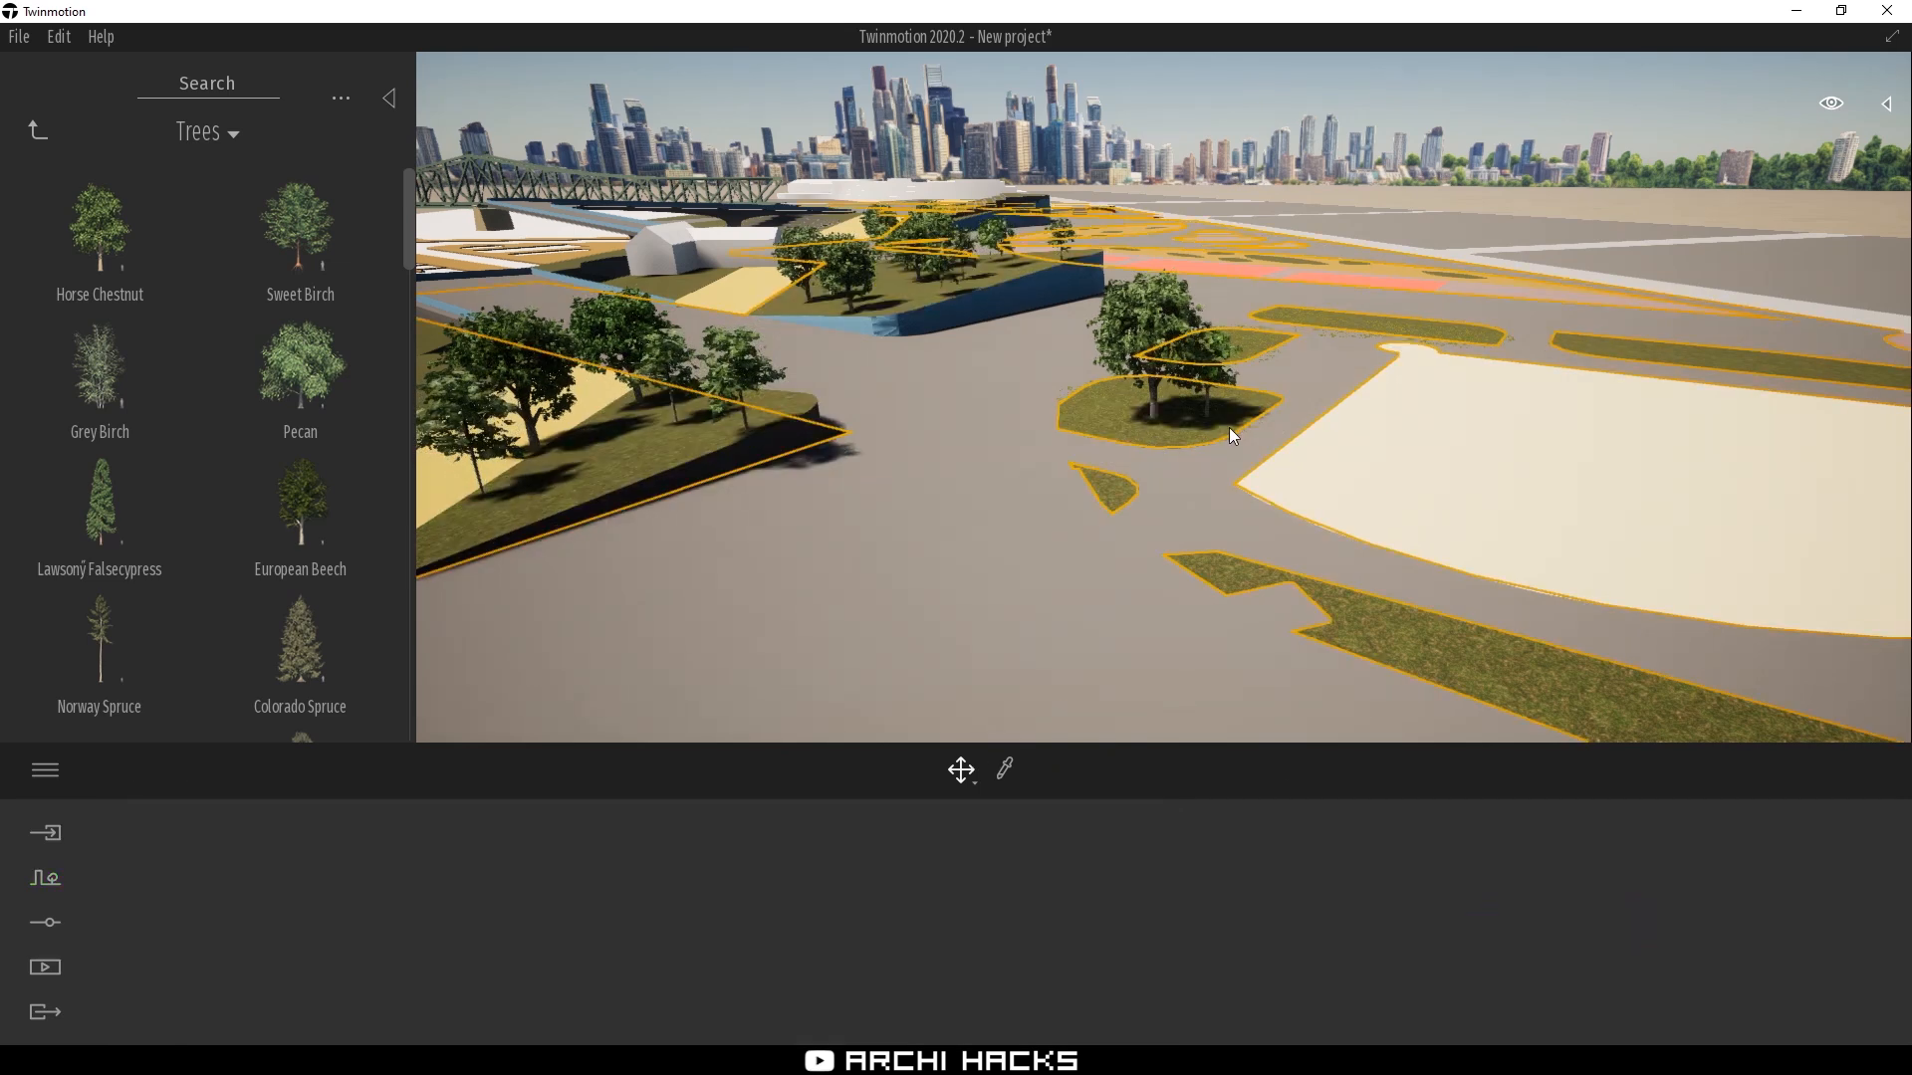
Add Sweet Birch from the Trees library to the painted tree set and paint it over the raised lawns
scroll(1159, 368, "up", 2)
left_click(1161, 355)
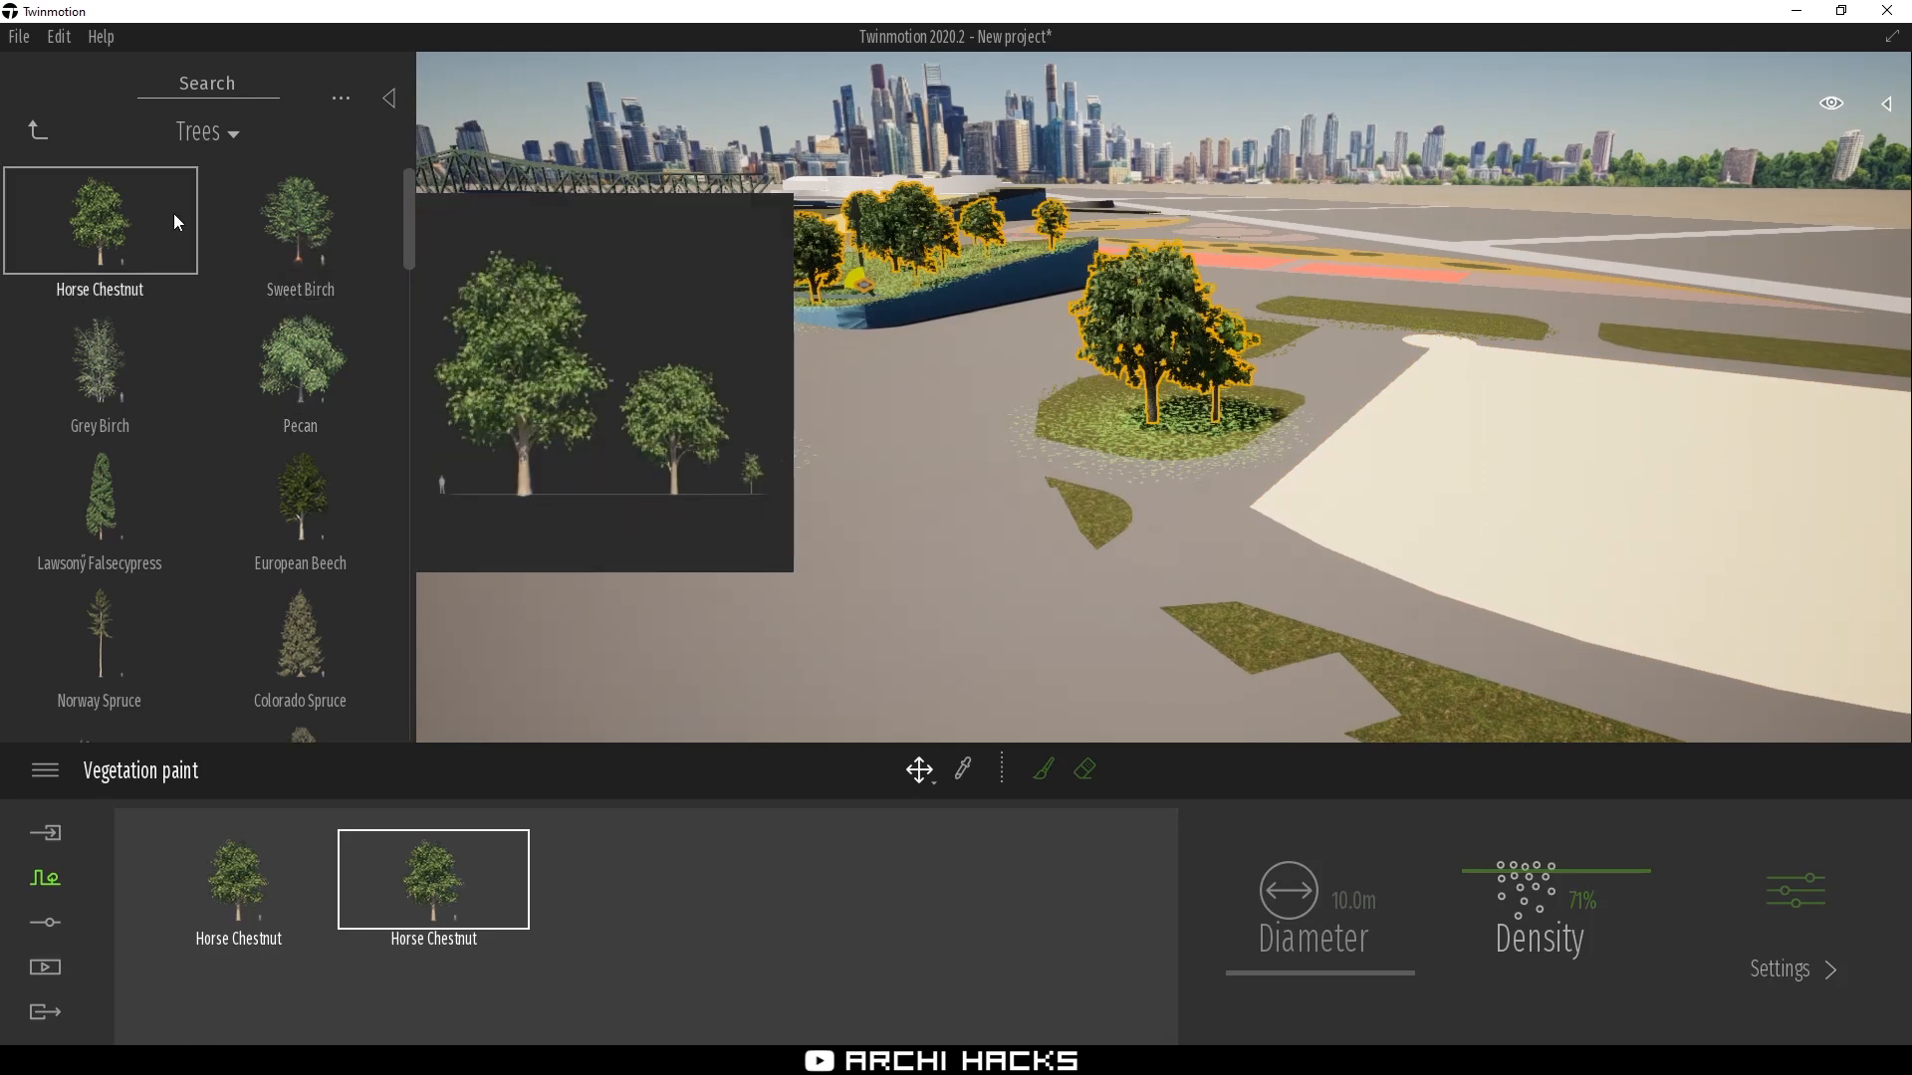
left_click_drag(301, 223, 665, 883)
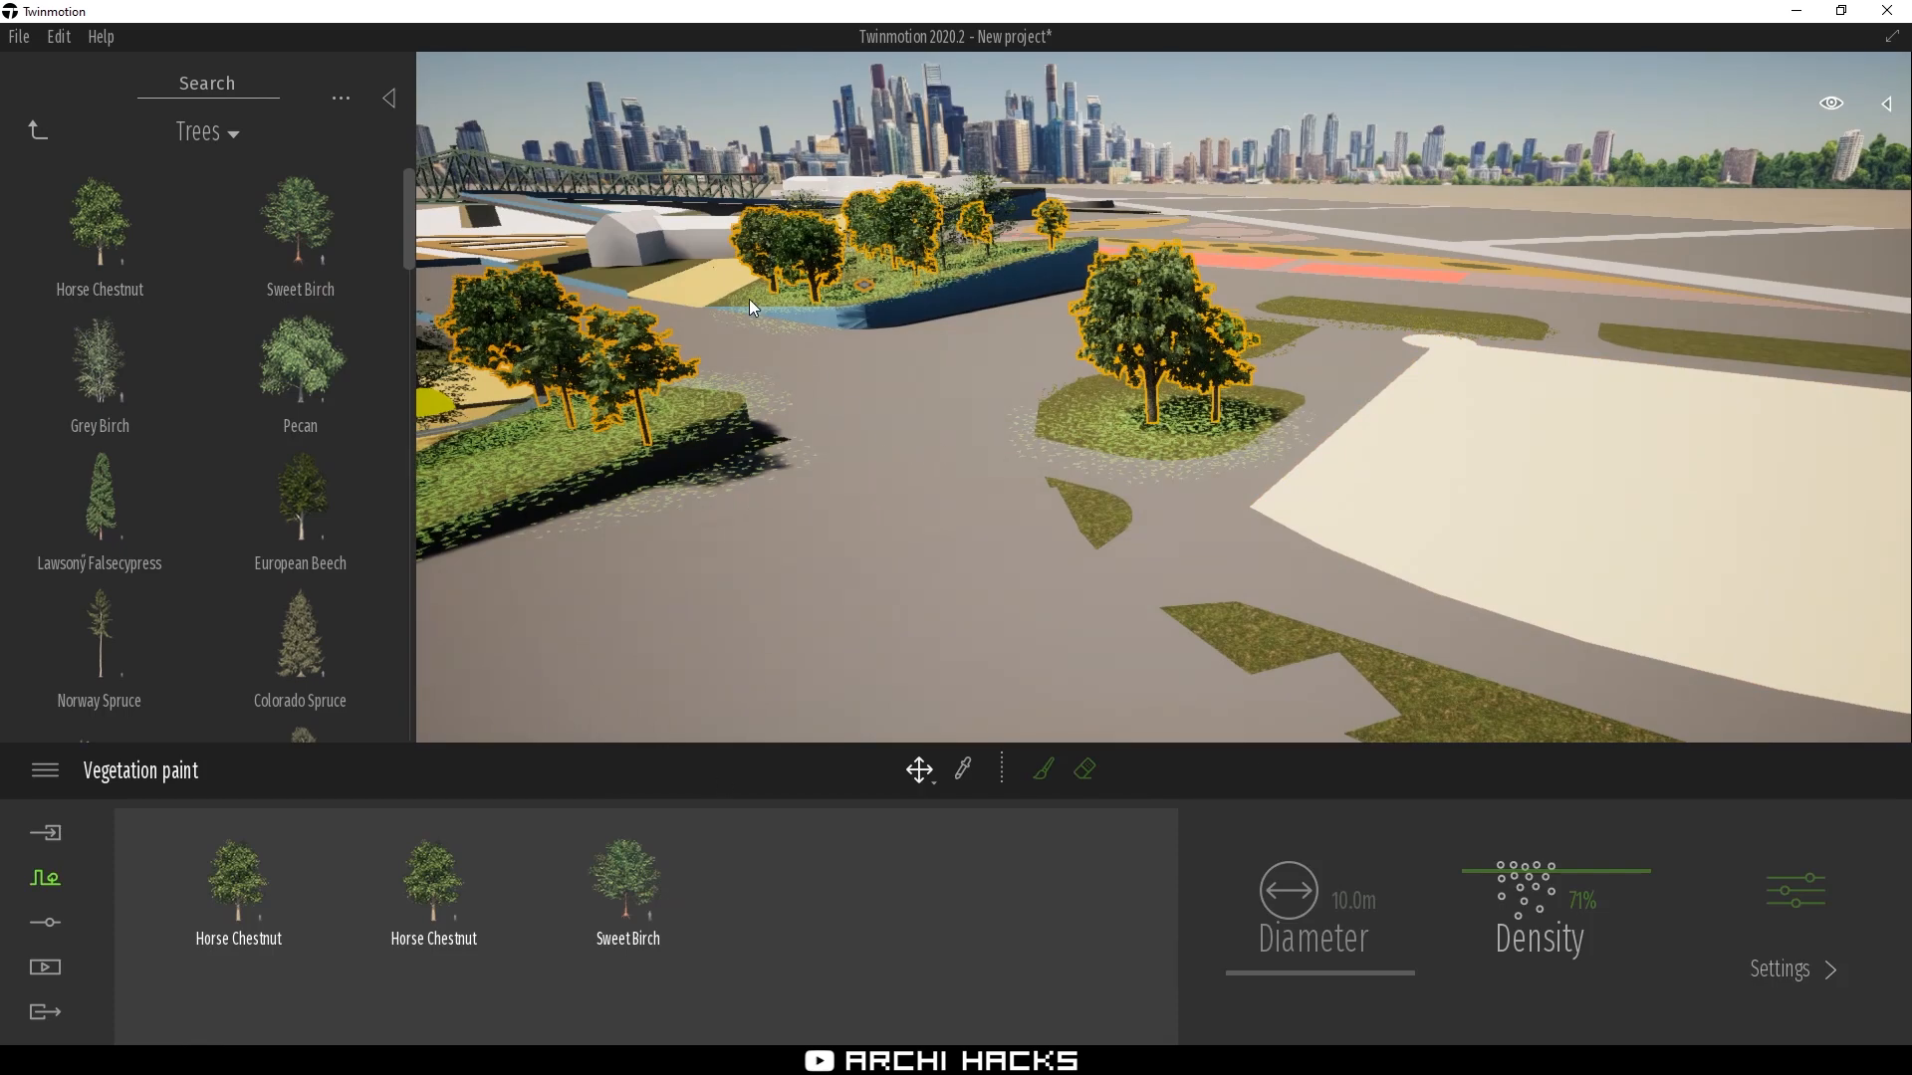
scroll(1096, 316, "down", 2)
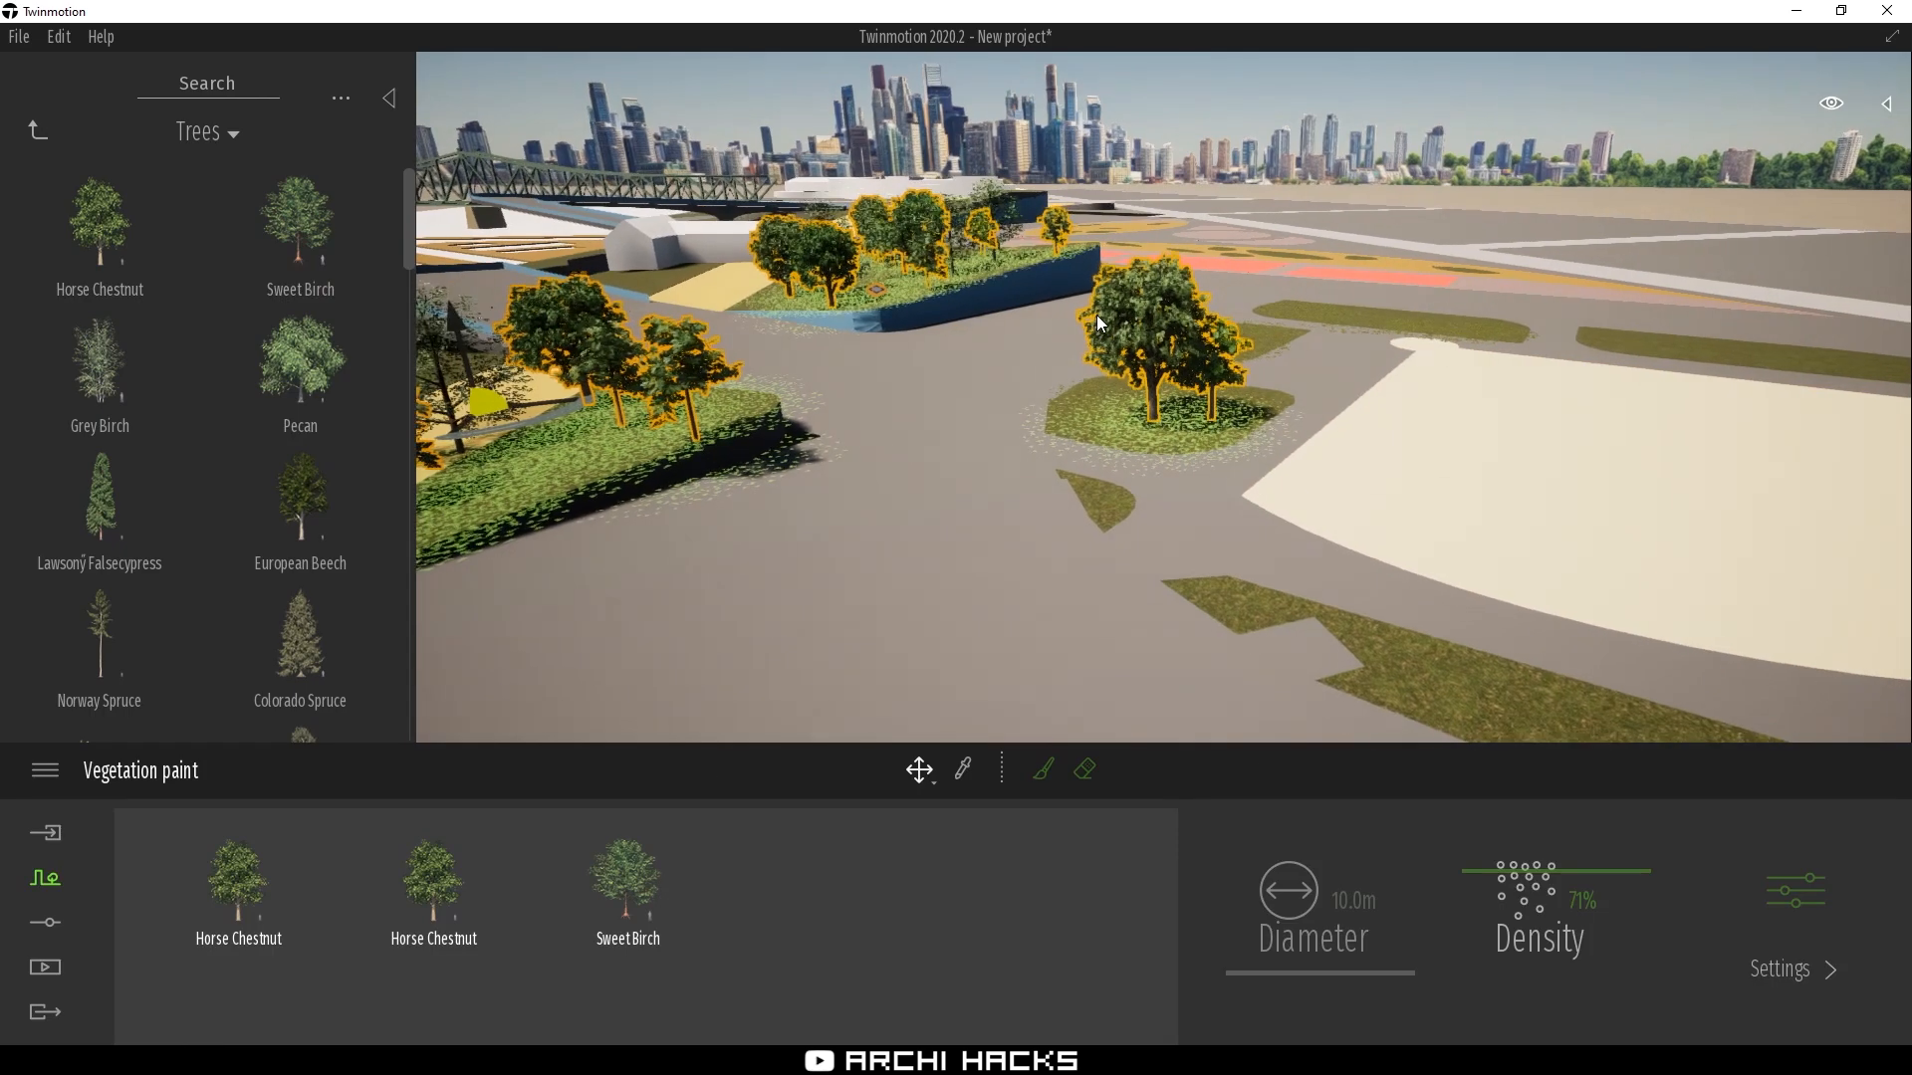
scroll(1096, 316, "down", 3)
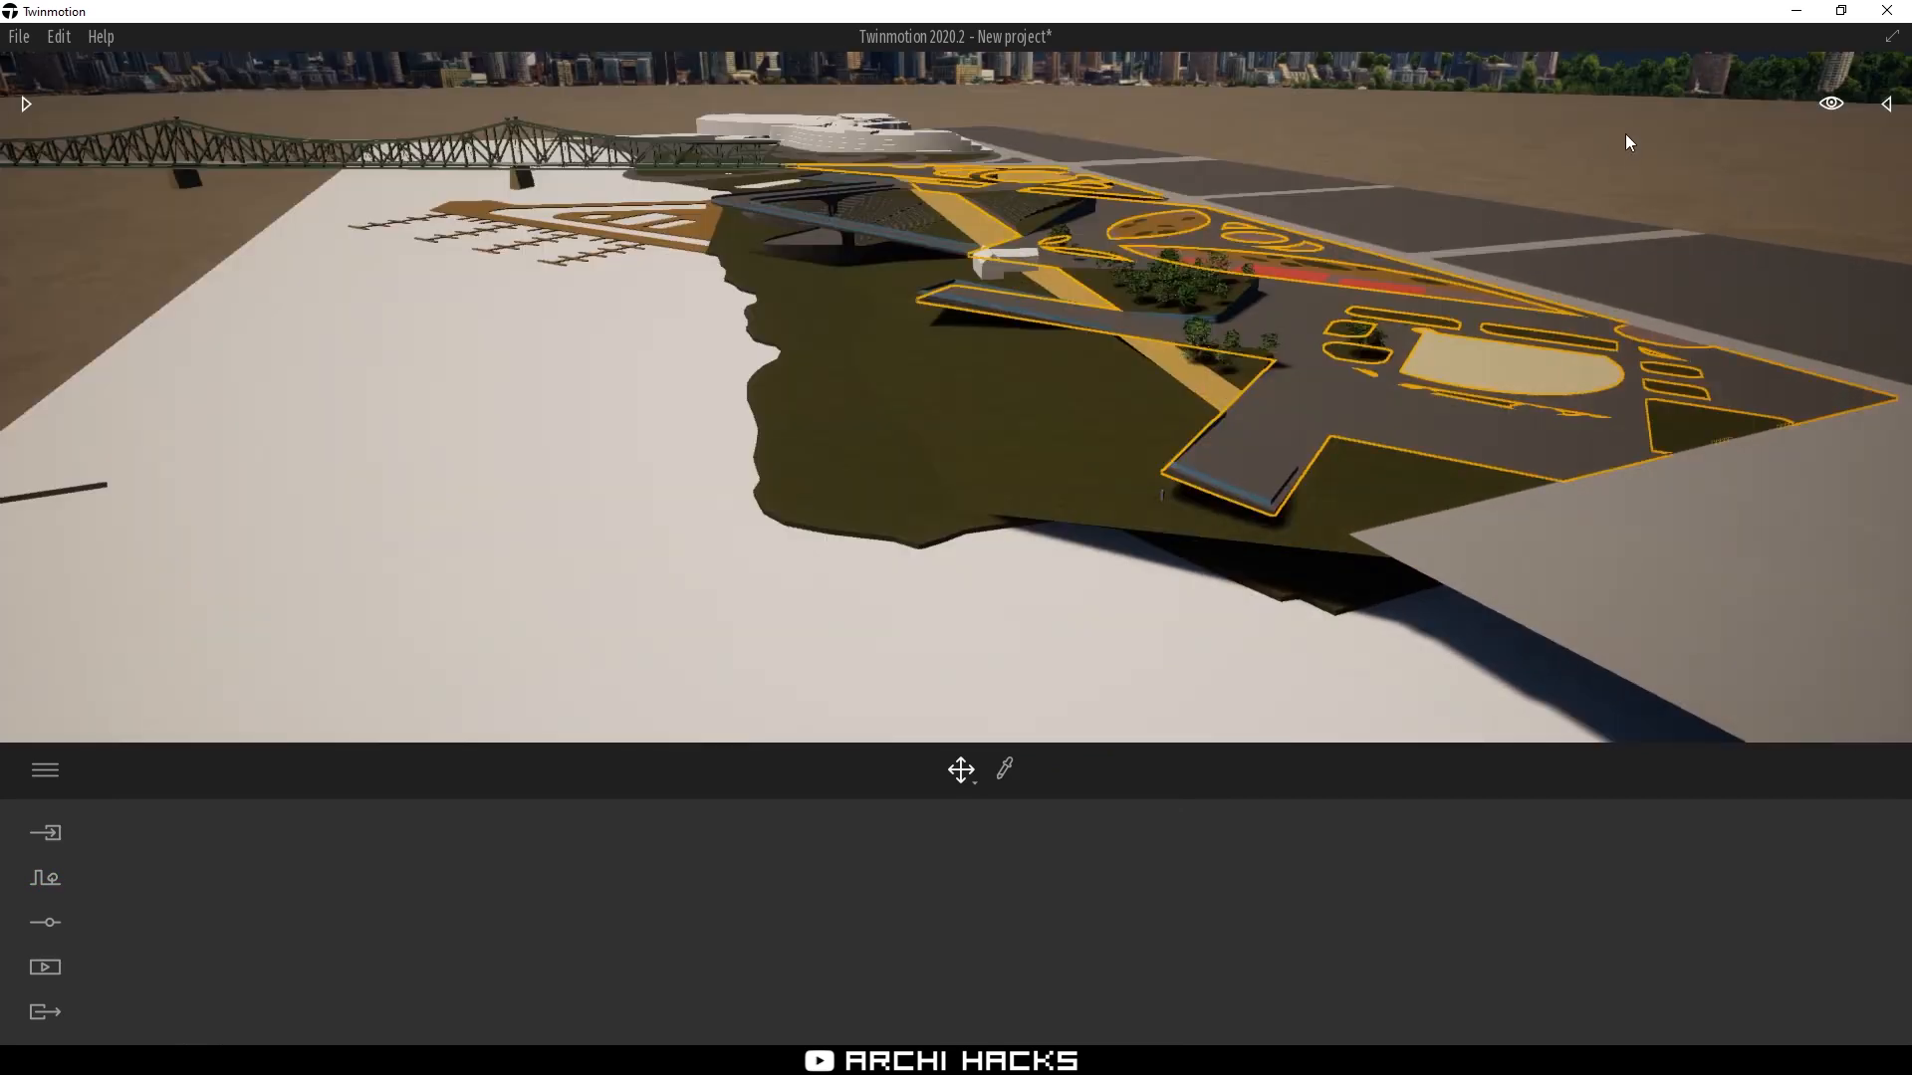
Apply a water material from the library to the large white surface beside the site's shoreline
left_click(1626, 134)
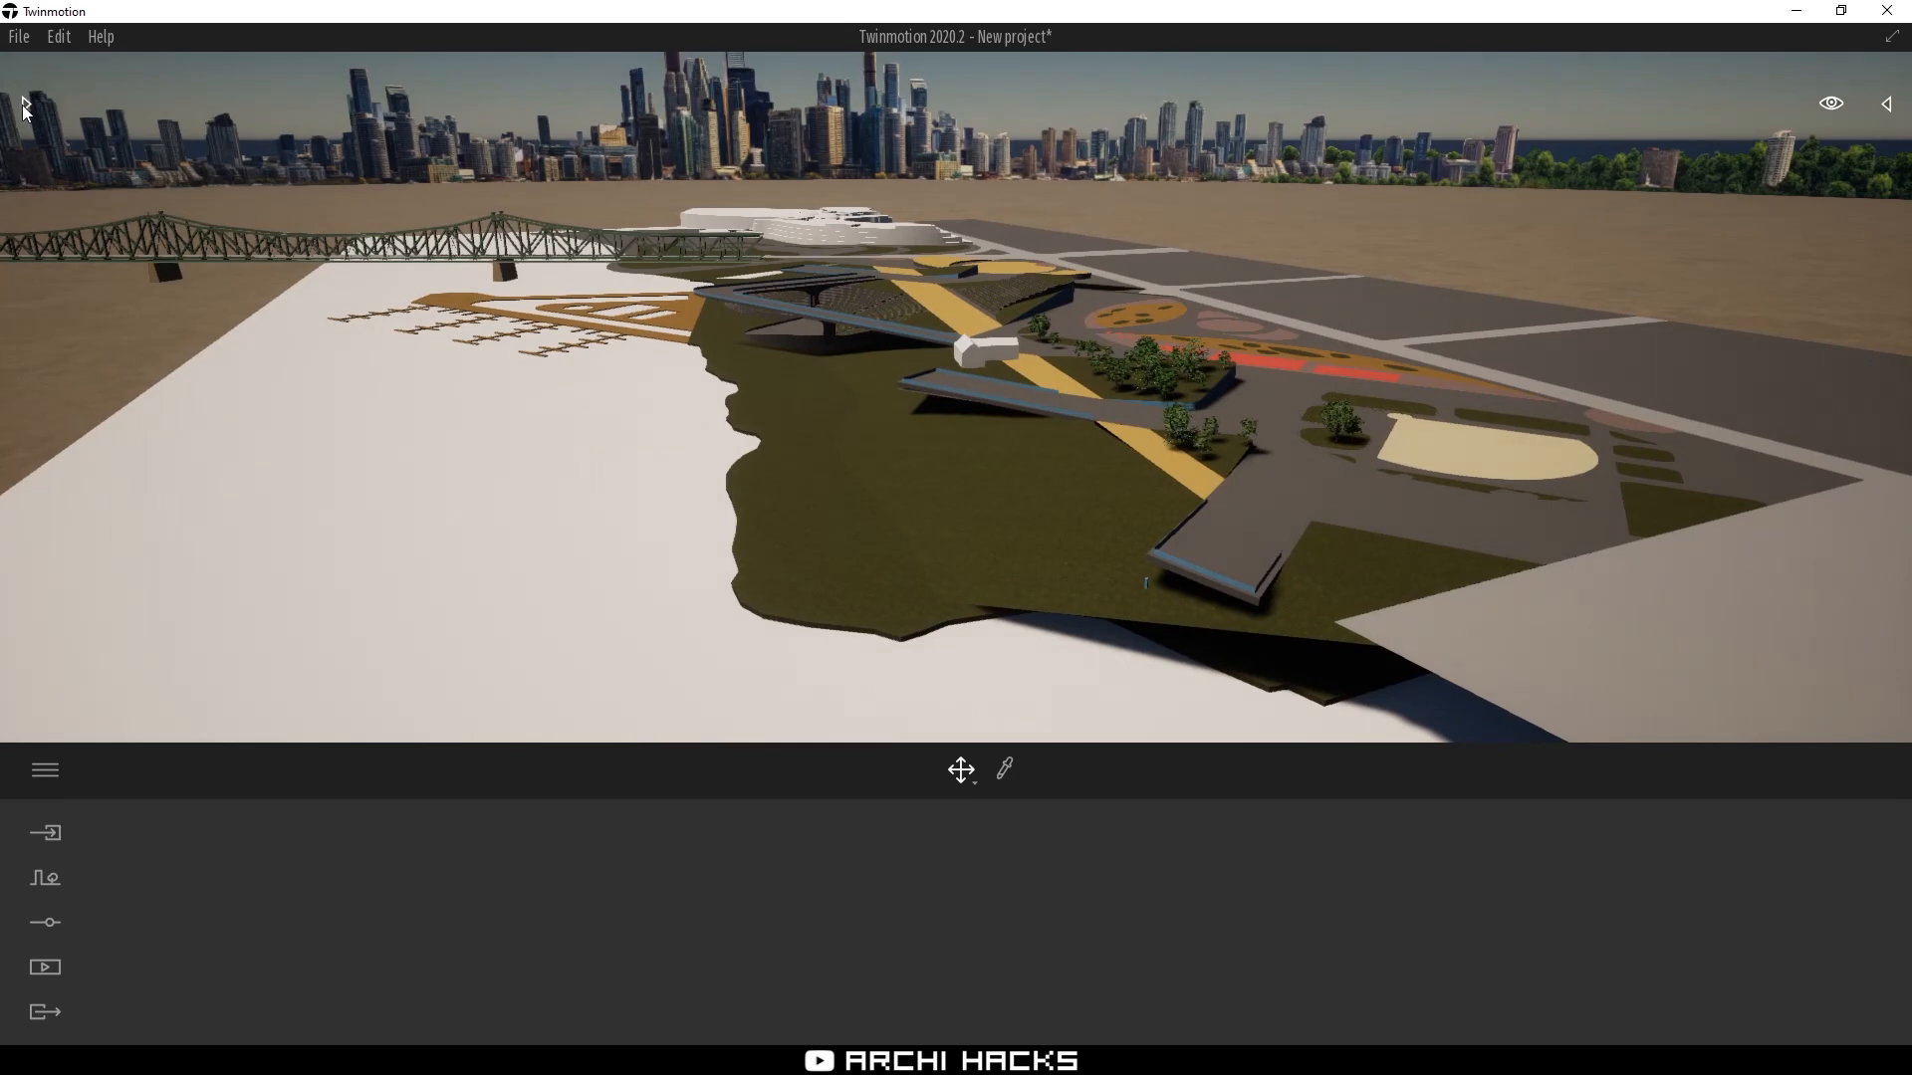
left_click(26, 104)
left_click(42, 132)
left_click(129, 286)
scroll(213, 567, "down", 5)
left_click(106, 537)
left_click_drag(310, 356, 721, 549)
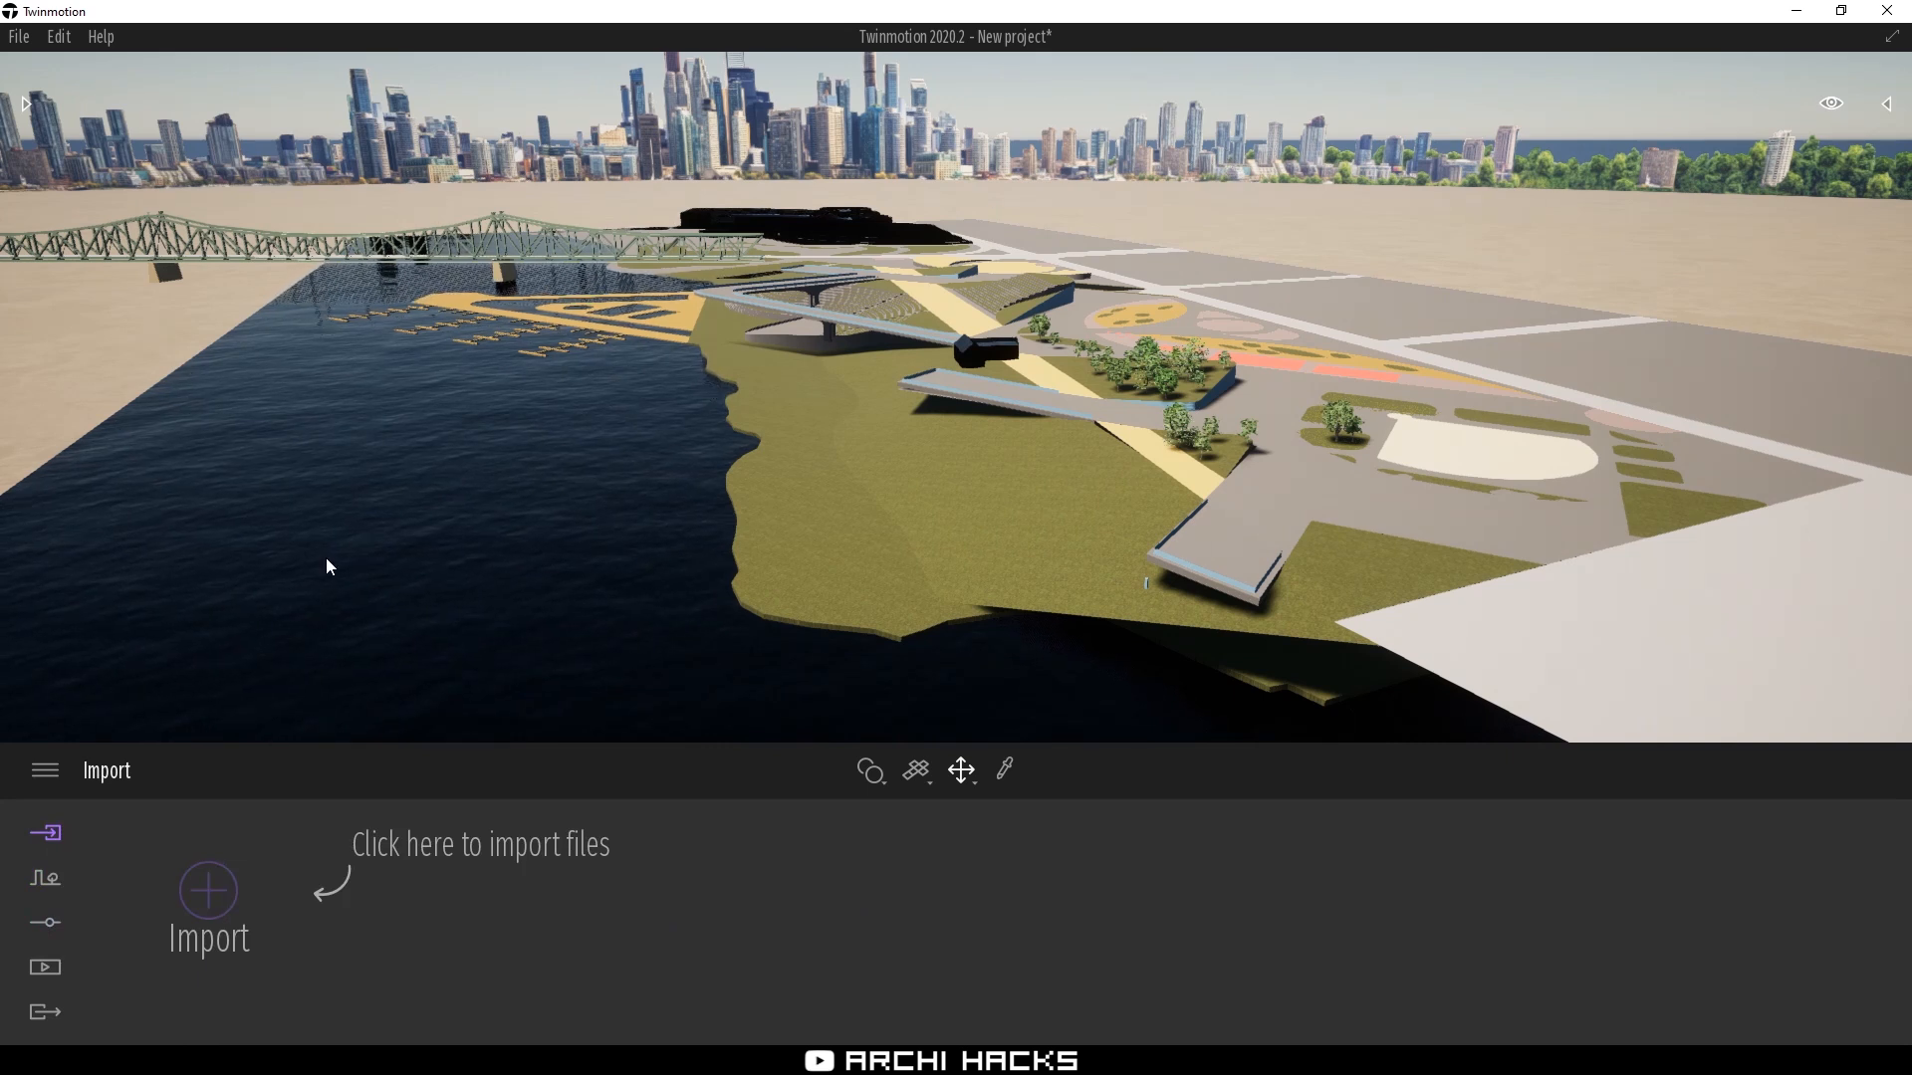
Set the scene's background picture to Countryside in the location settings
left_click(45, 925)
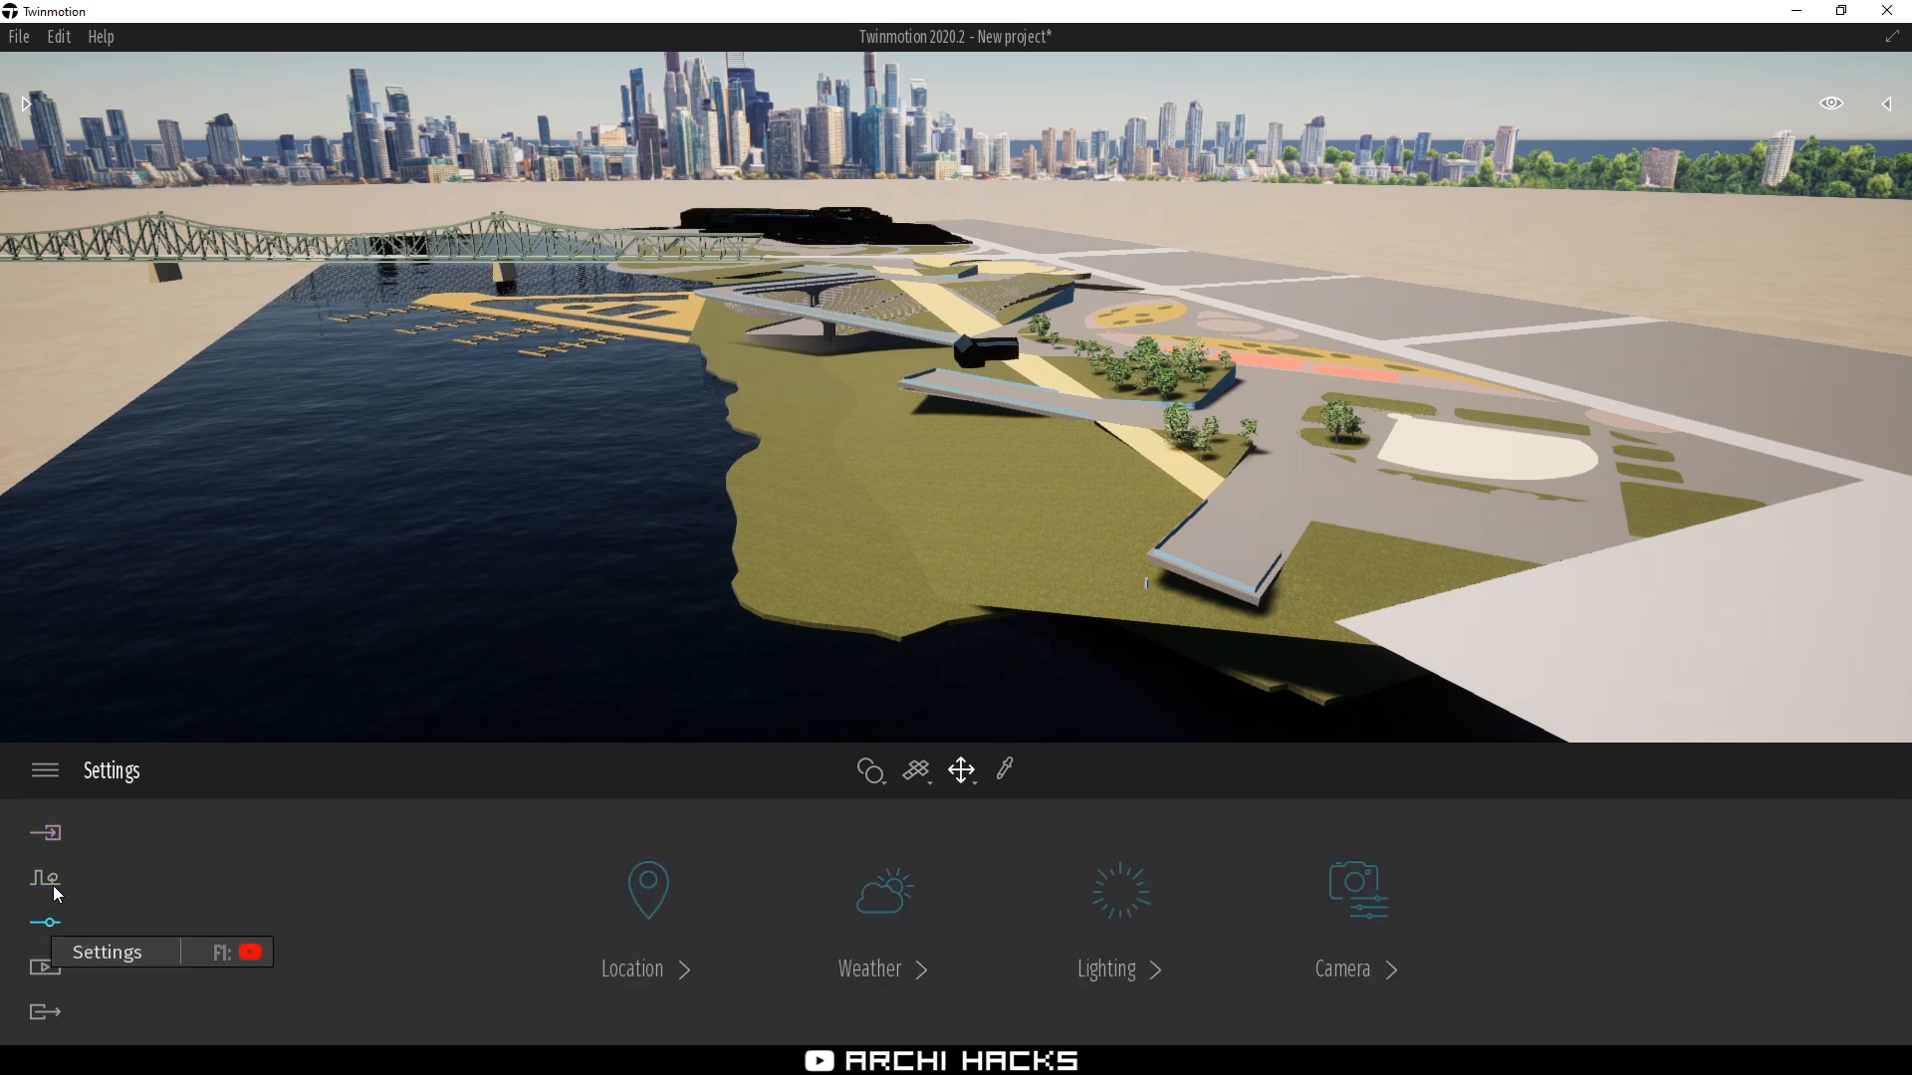
left_click(676, 985)
left_click(1816, 909)
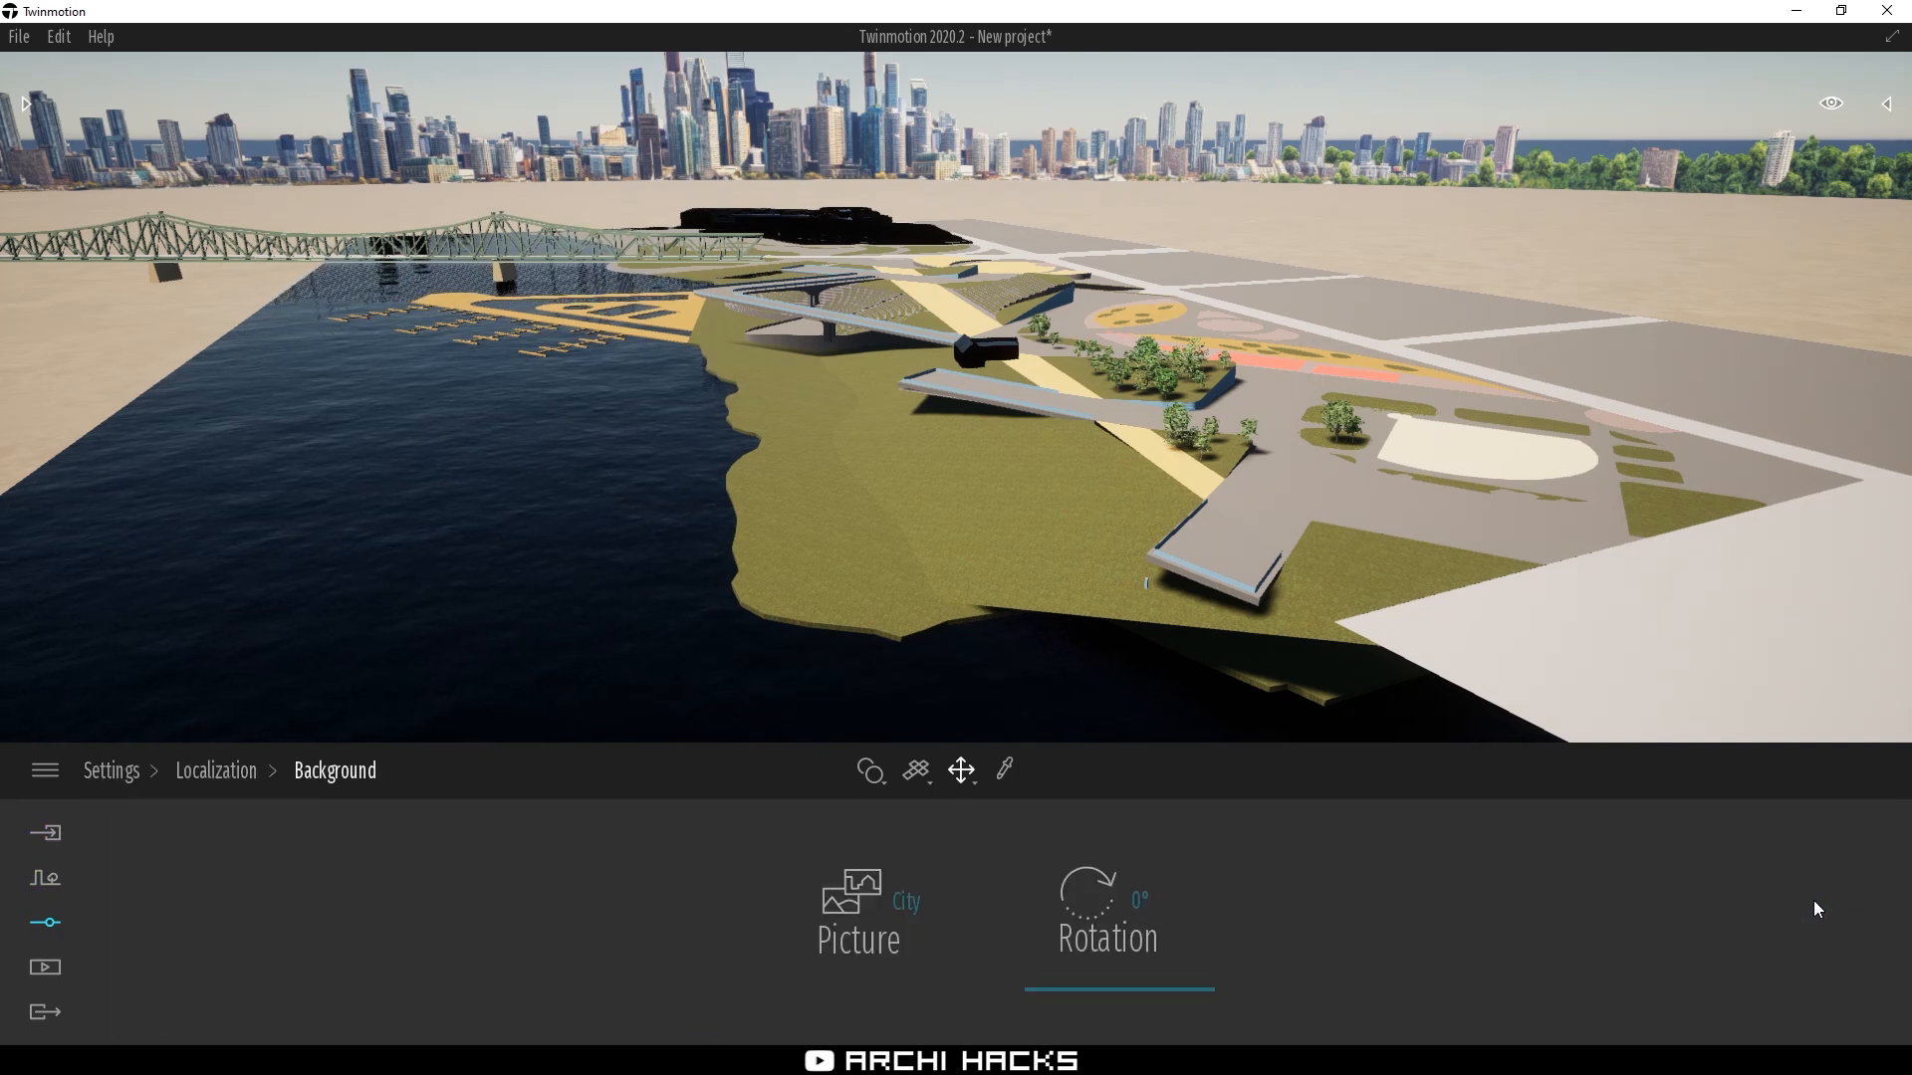
left_click(962, 924)
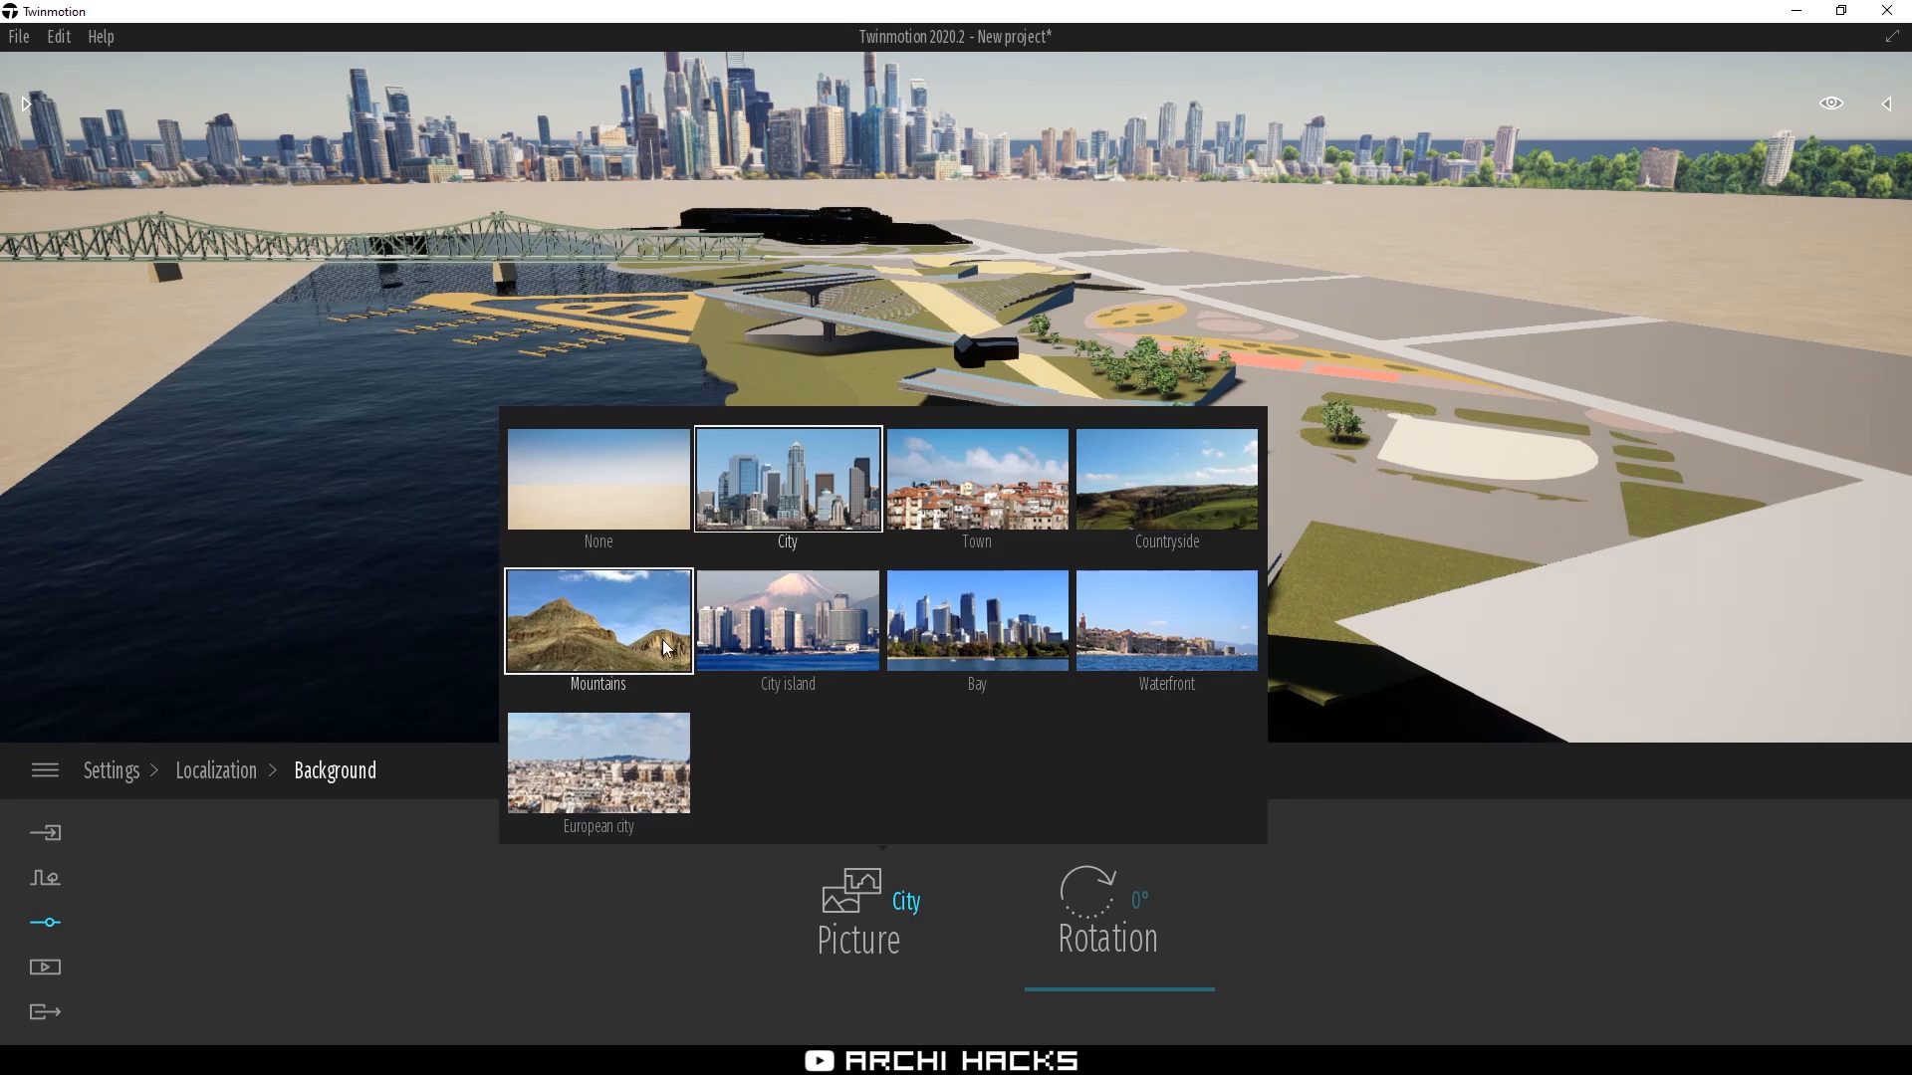
left_click(1206, 488)
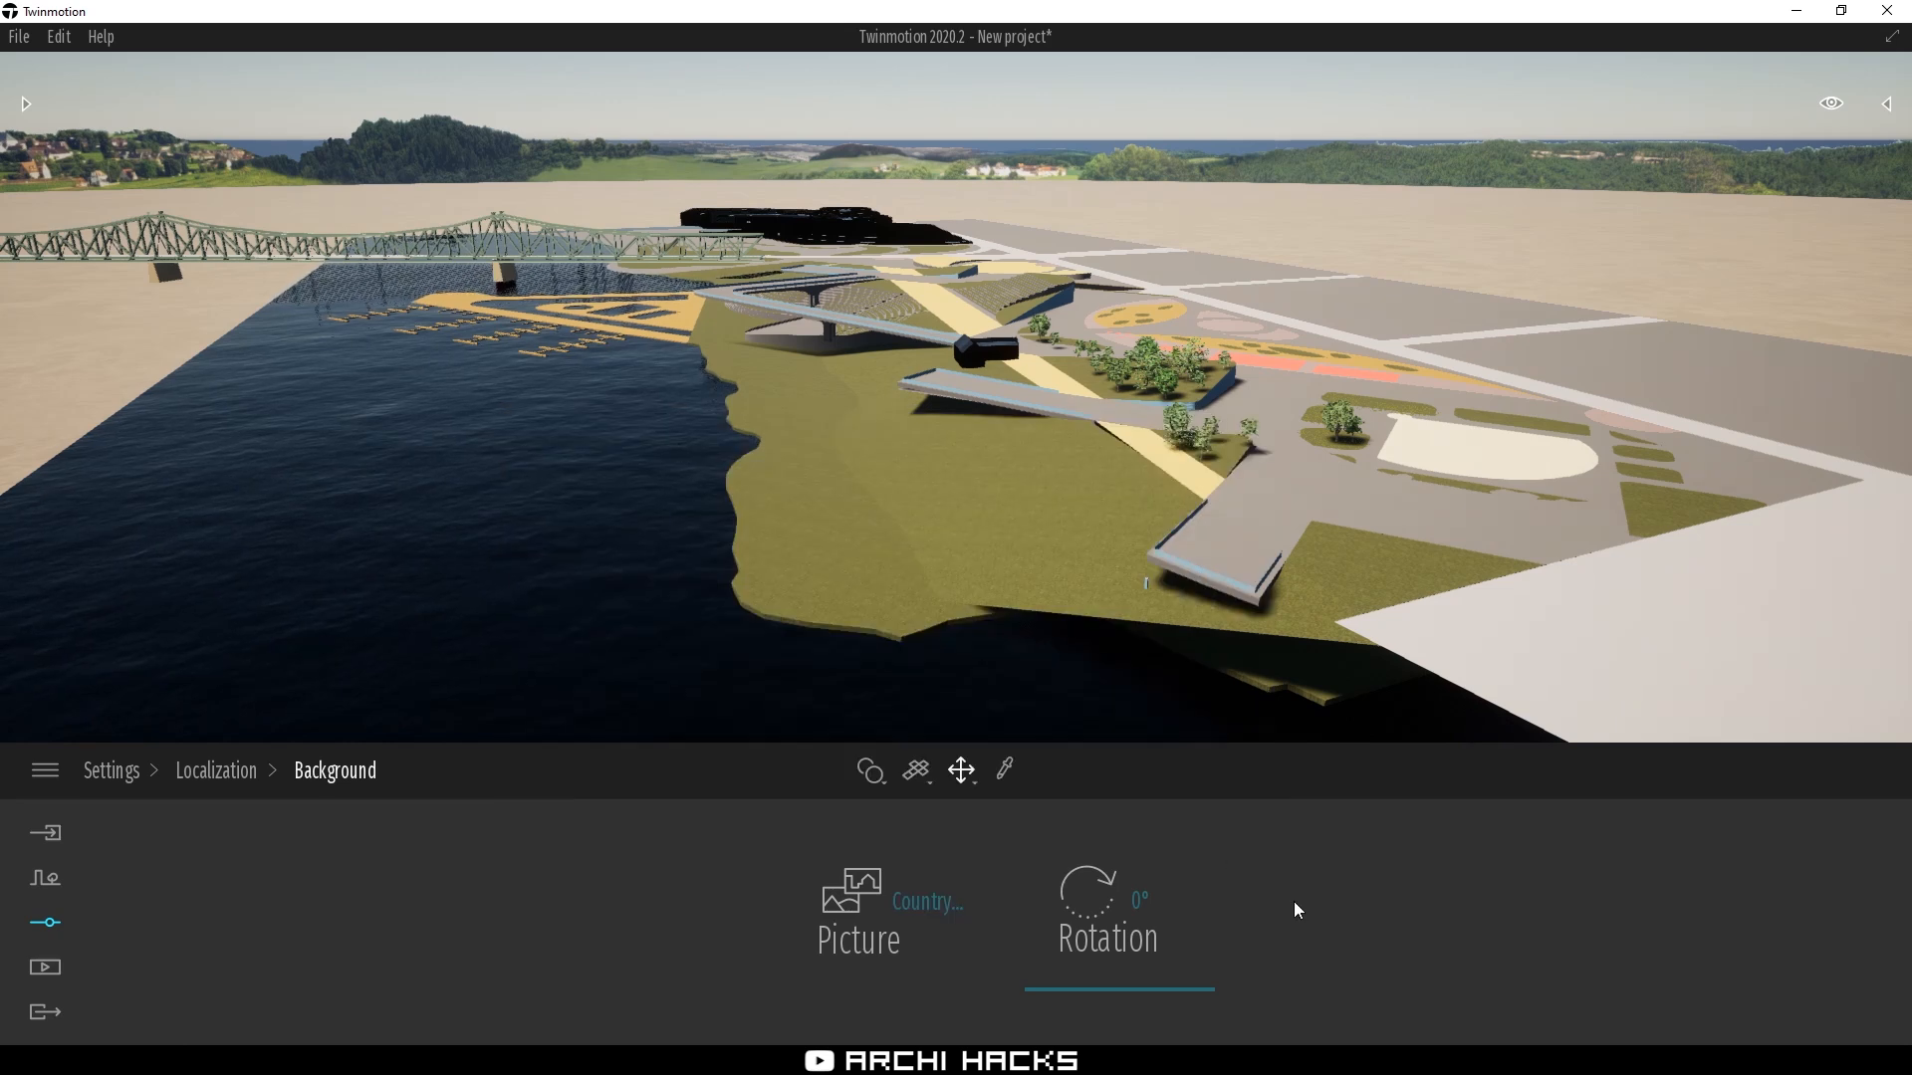
Rotate the Countryside background picture slightly around the site
mouse_move(1137, 978)
left_mouse_down()
mouse_move(1119, 956)
mouse_move(1121, 983)
left_mouse_up()
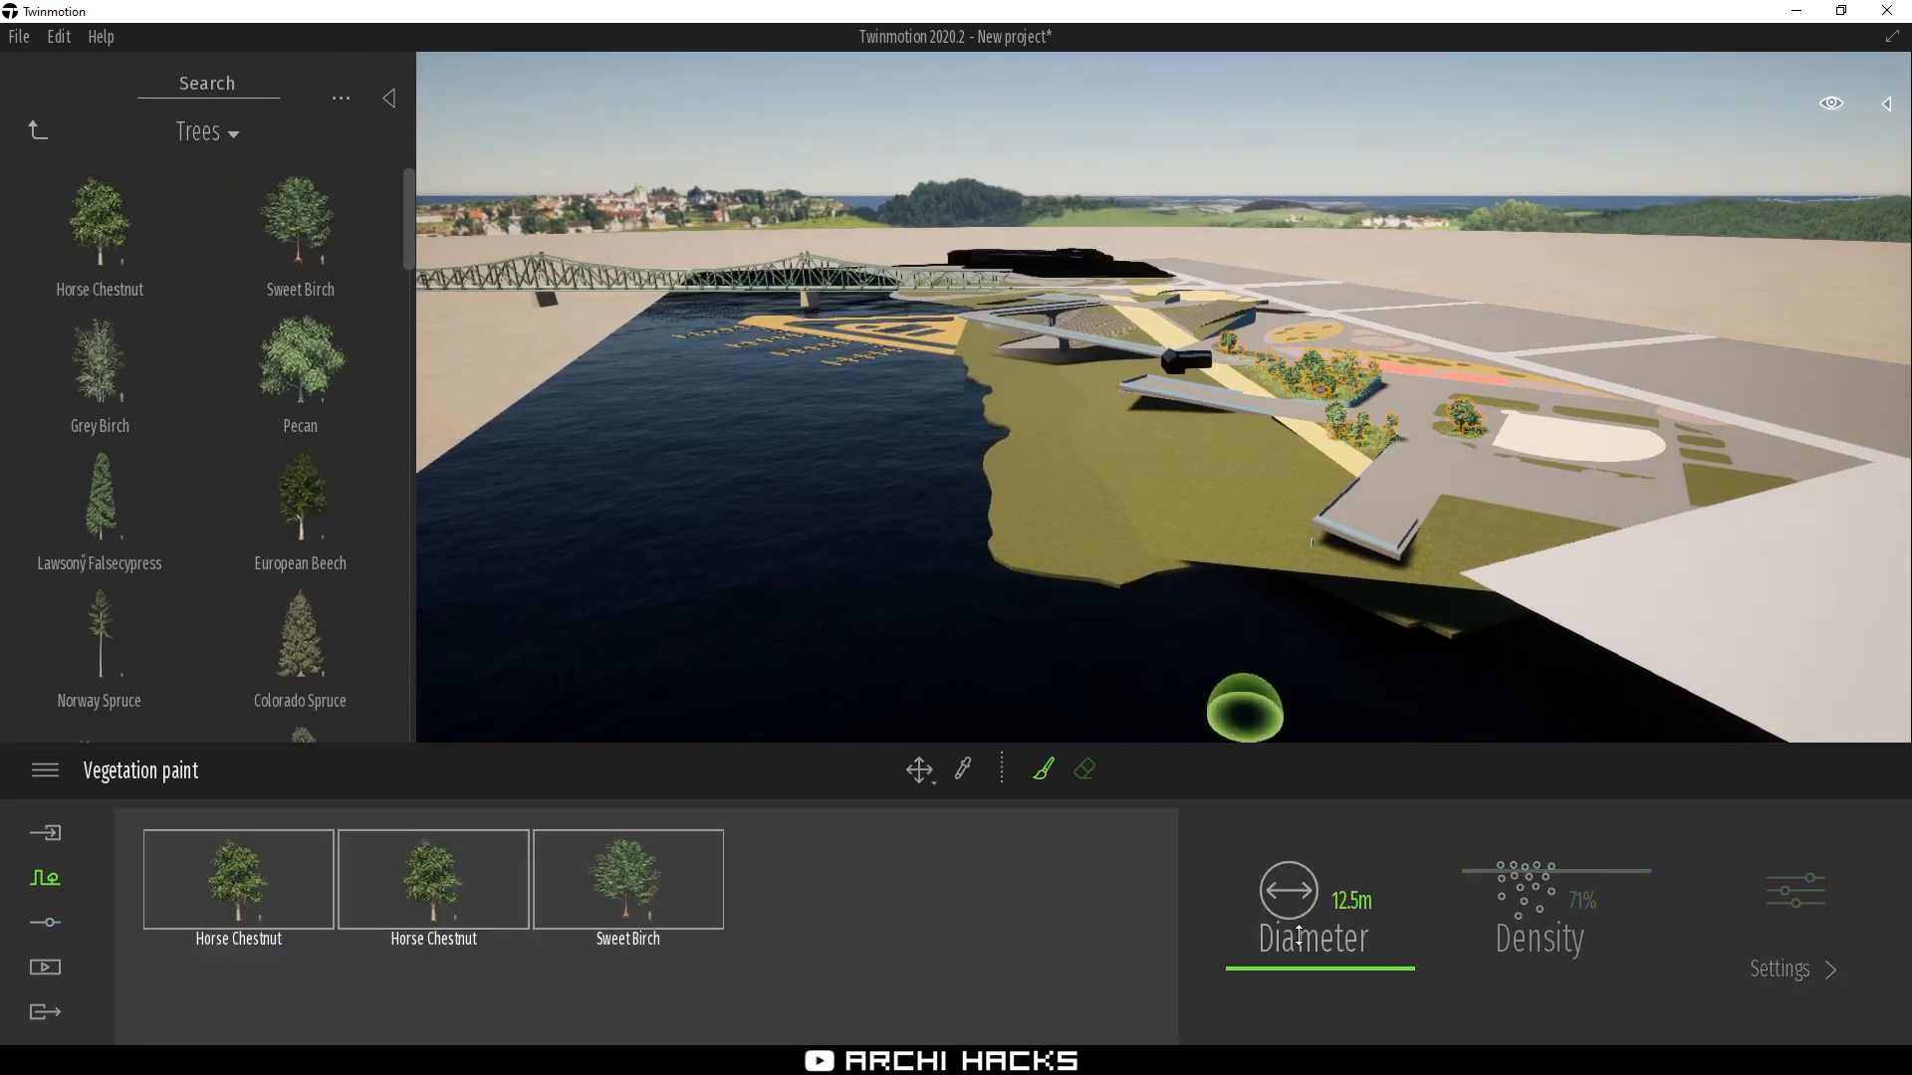
Set the vegetation brush diameter to 32.2 m and paint the tree mix across the large shoreline lawn
left_click_drag(1295, 977, 1295, 902)
mouse_move(1111, 515)
left_mouse_down()
mouse_move(1257, 510)
mouse_move(1149, 439)
mouse_move(1035, 402)
mouse_move(1209, 448)
mouse_move(1281, 534)
mouse_move(1473, 538)
mouse_move(1704, 470)
left_mouse_up()
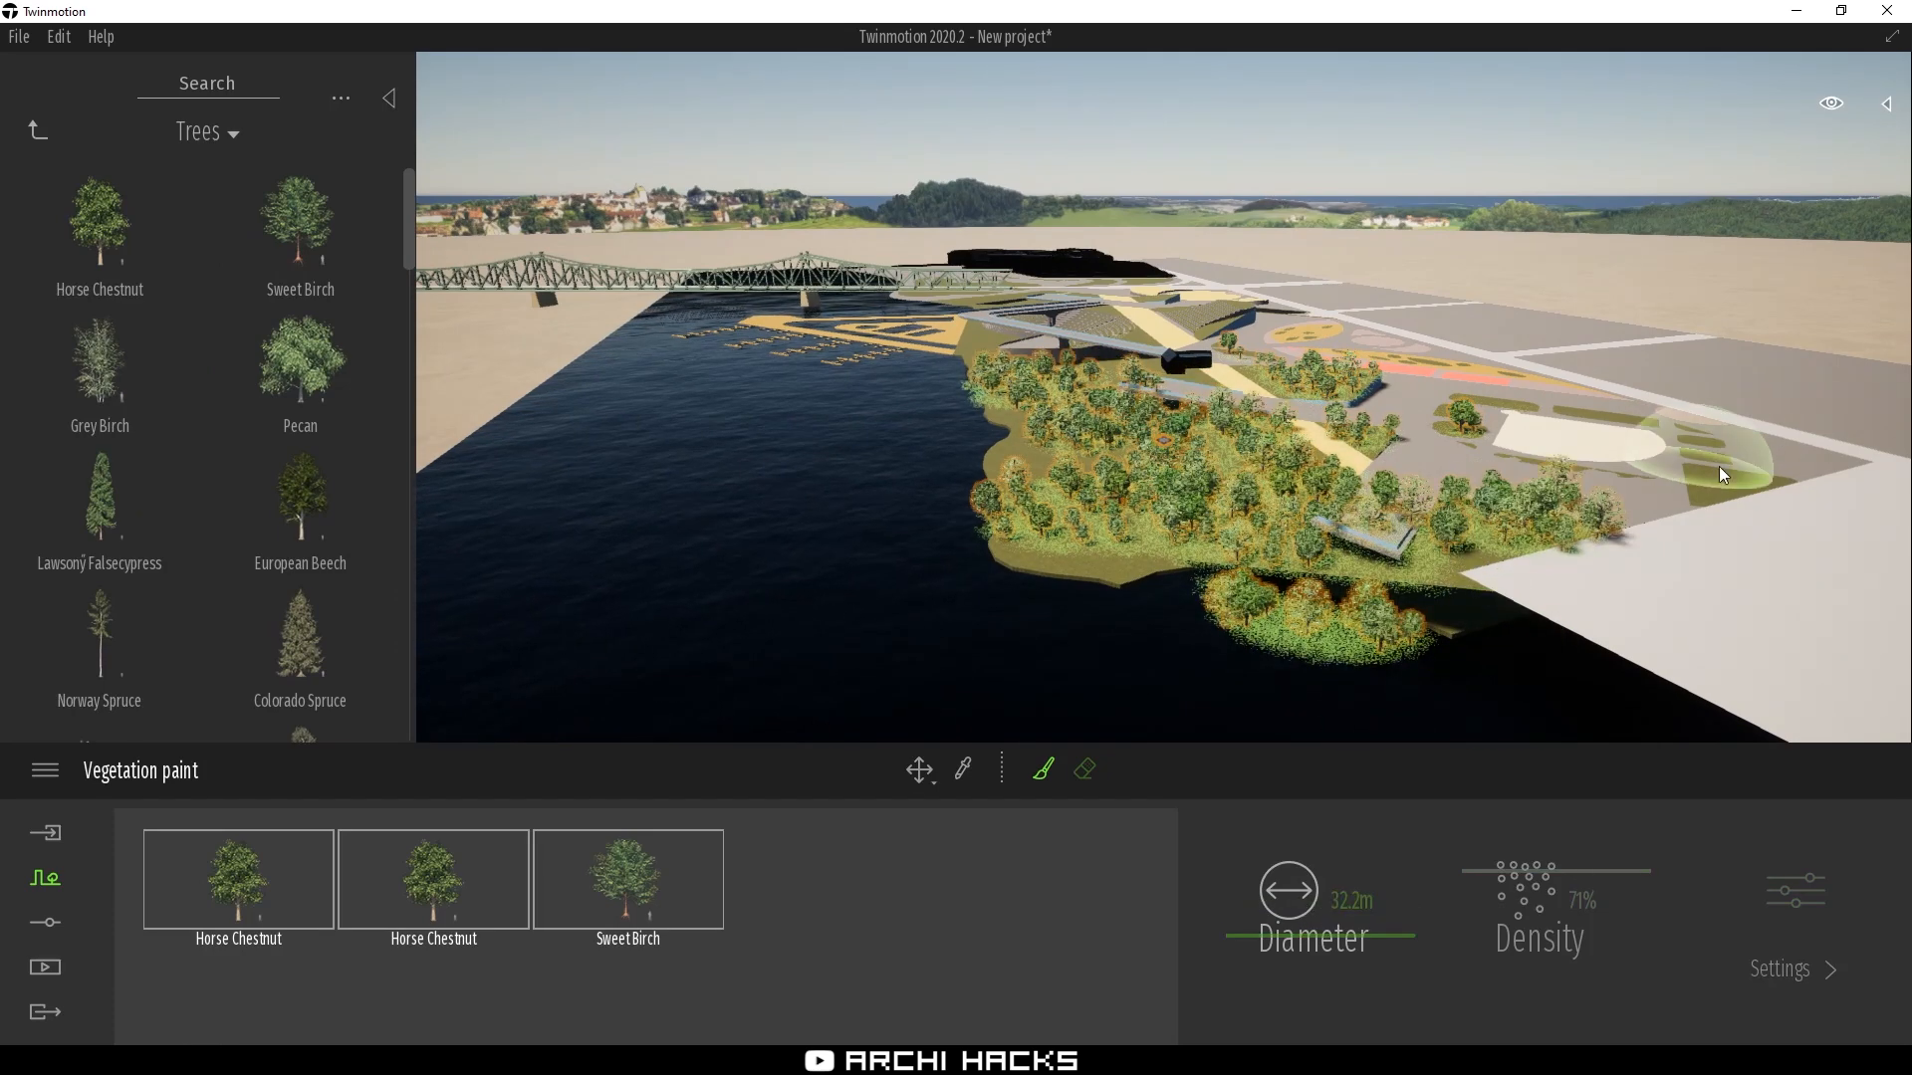
key("Escape")
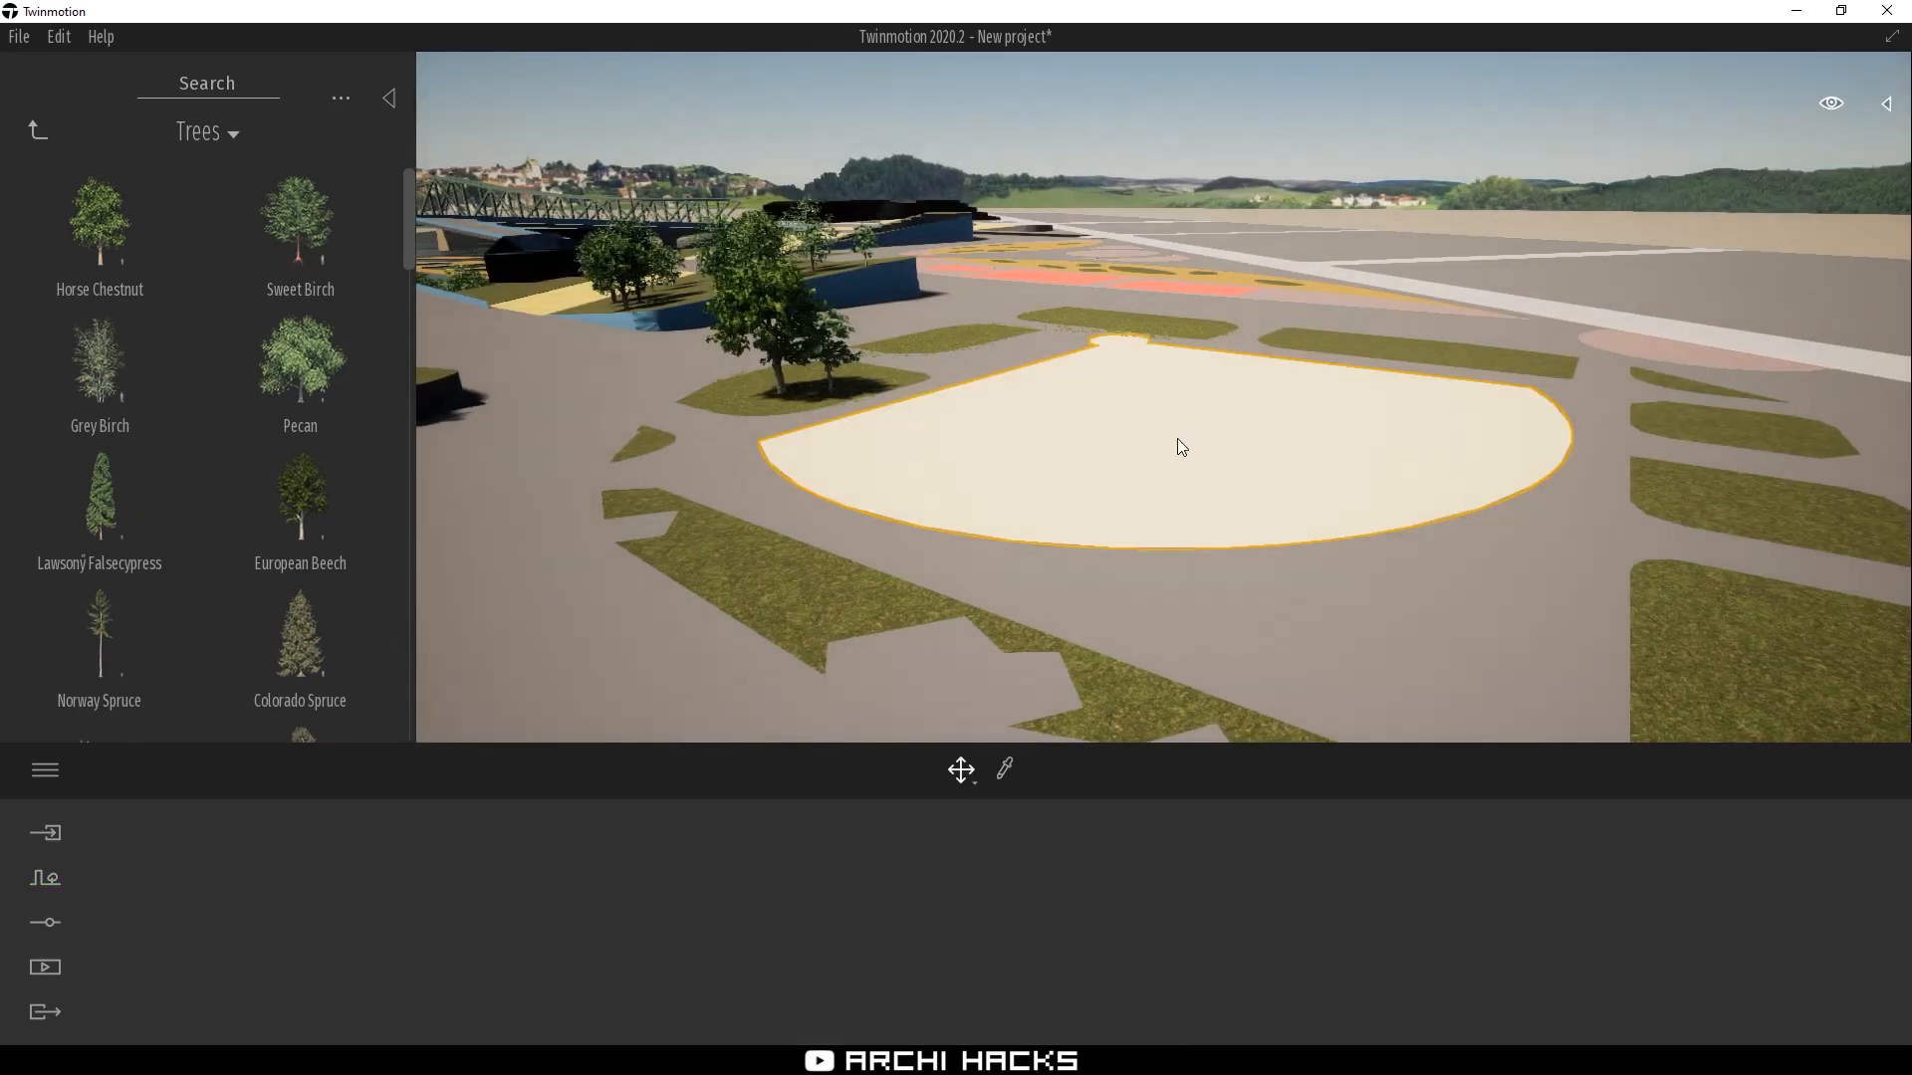
Paint the Horse Chestnut and Sweet Birch mix over the lawn beds surrounding the cream-coloured field
mouse_move(1177, 438)
middle_mouse_down("shift")
mouse_move(970, 209)
mouse_move(1223, 375)
middle_mouse_up("shift")
scroll(1223, 375, "down", 4)
left_click(767, 334)
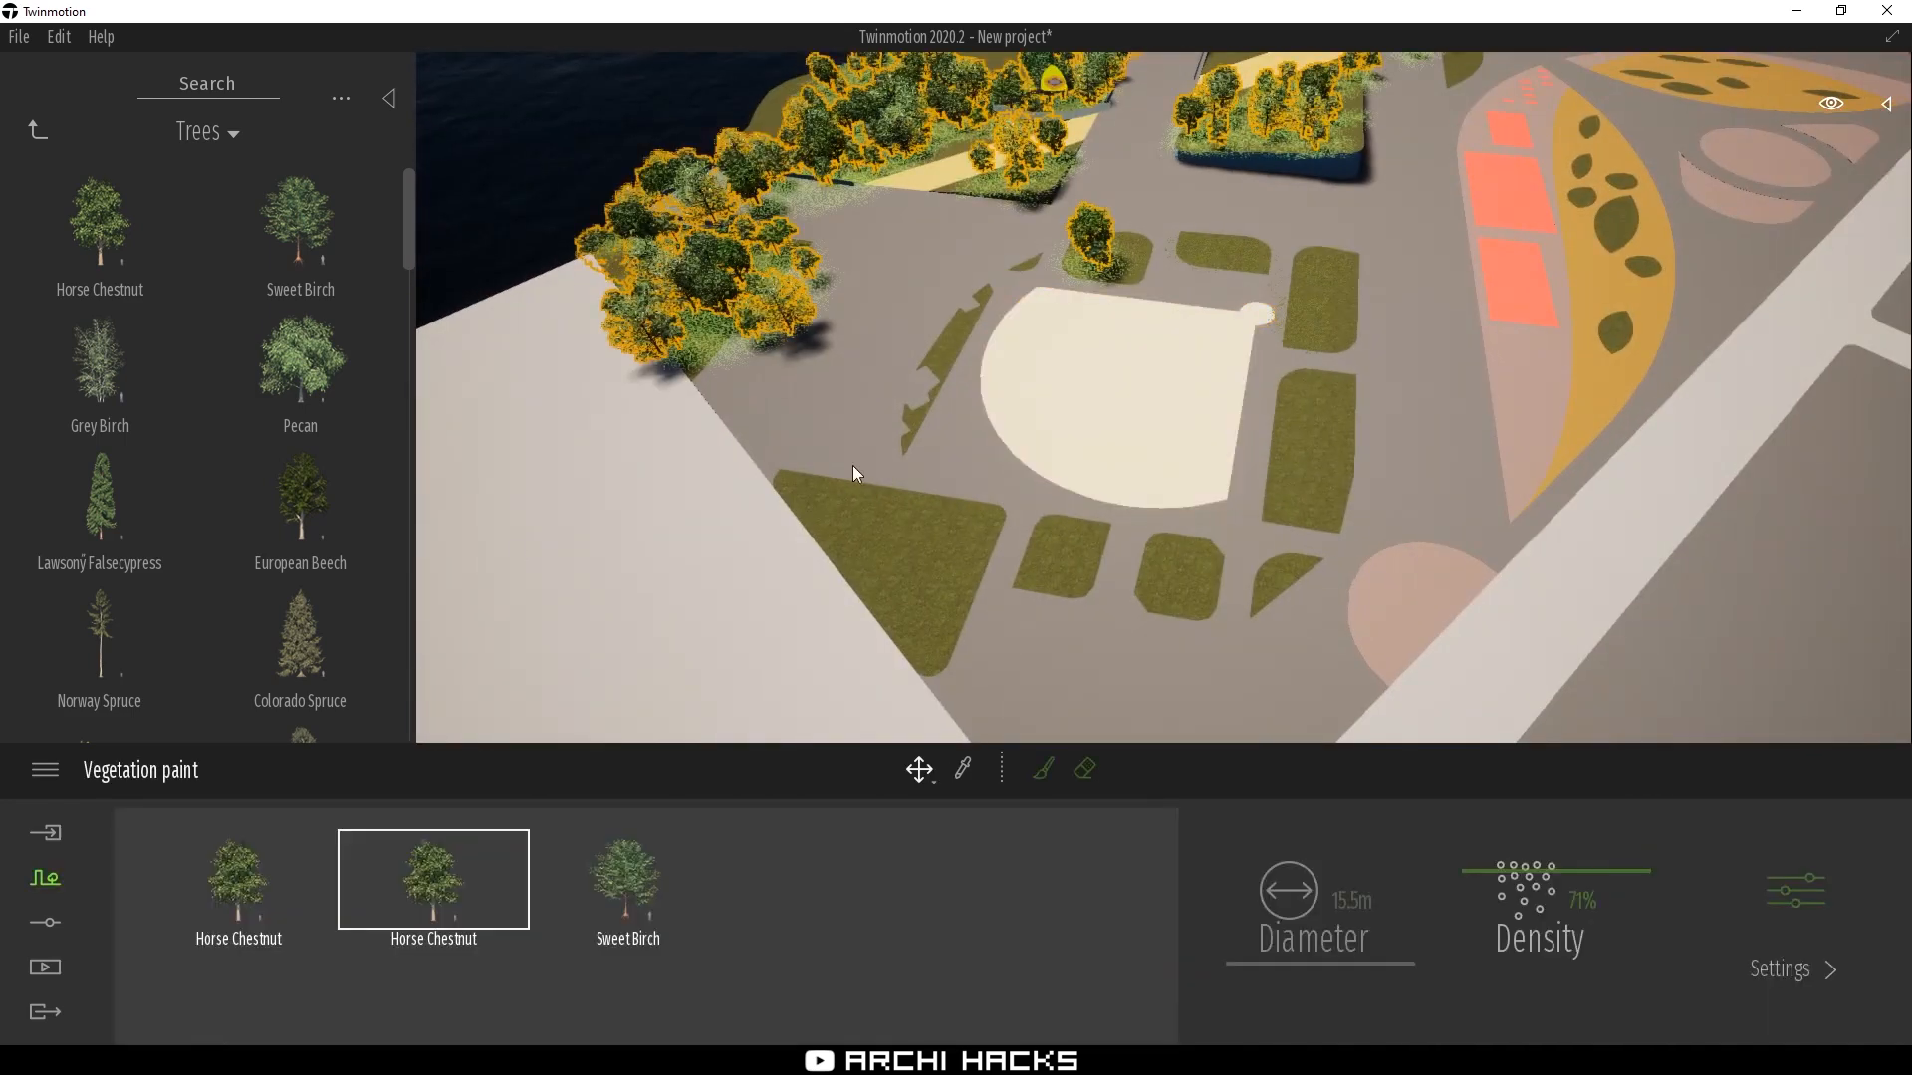
left_click(1043, 769)
mouse_move(844, 494)
left_mouse_down()
mouse_move(998, 583)
mouse_move(1174, 558)
mouse_move(1318, 416)
mouse_move(1329, 289)
left_mouse_up()
left_click_drag(1201, 245, 1233, 249)
left_click(1389, 403)
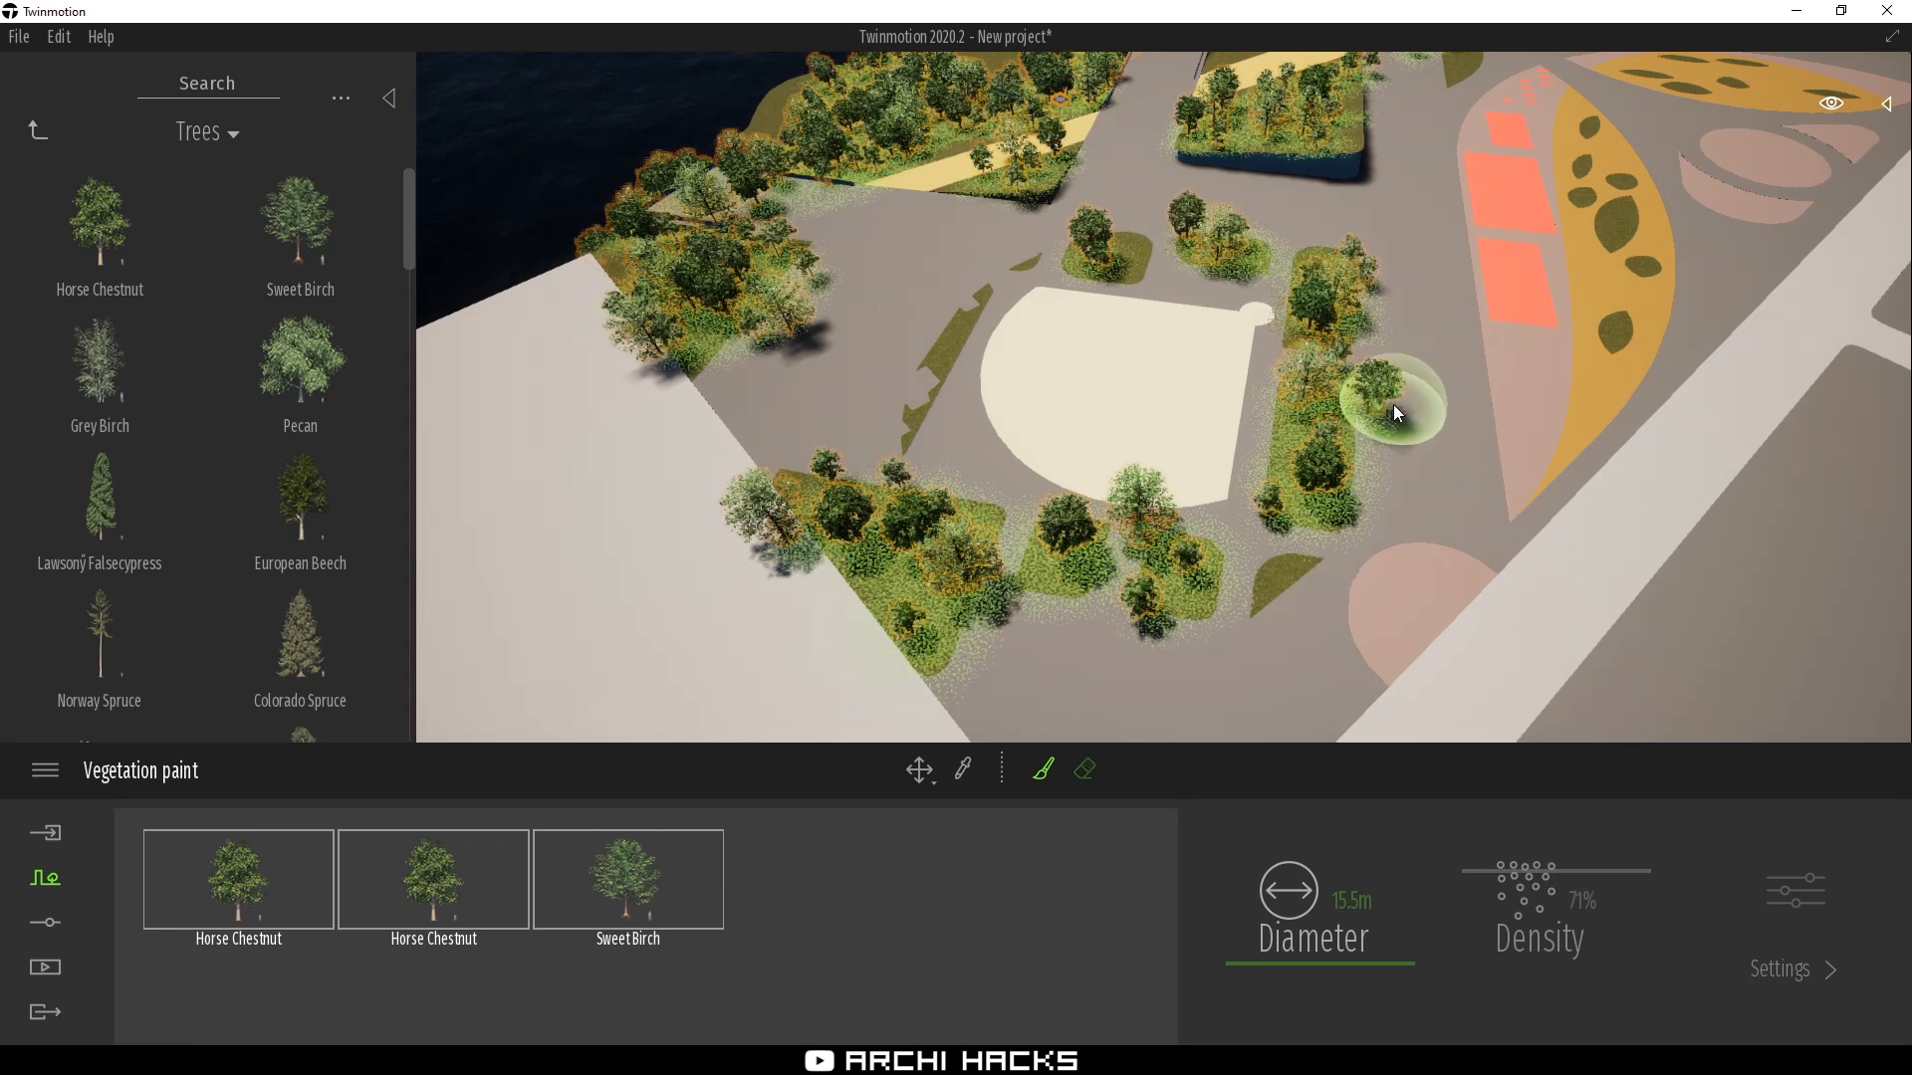
Erase the painted trees covering the paved overlook platform beside the shoreline lawn
left_click(1086, 772)
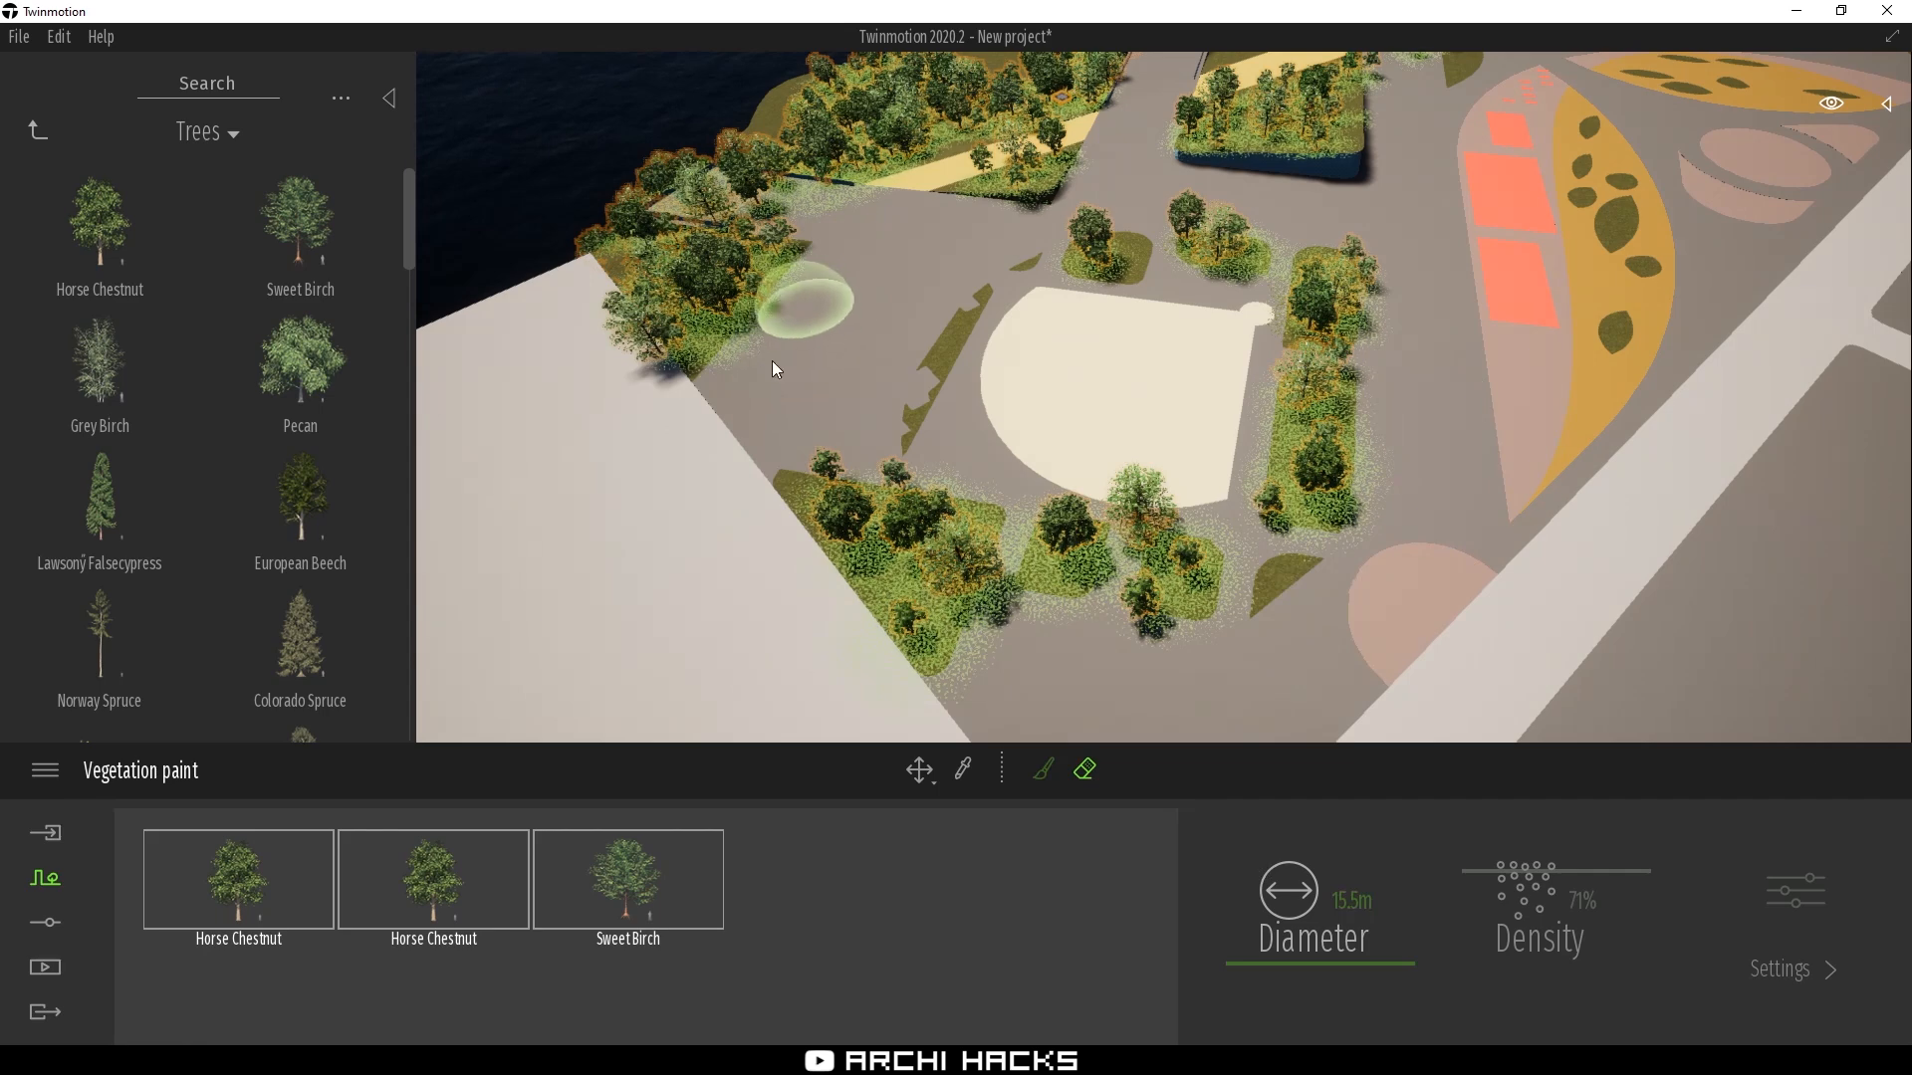
left_click_drag(827, 211, 742, 180)
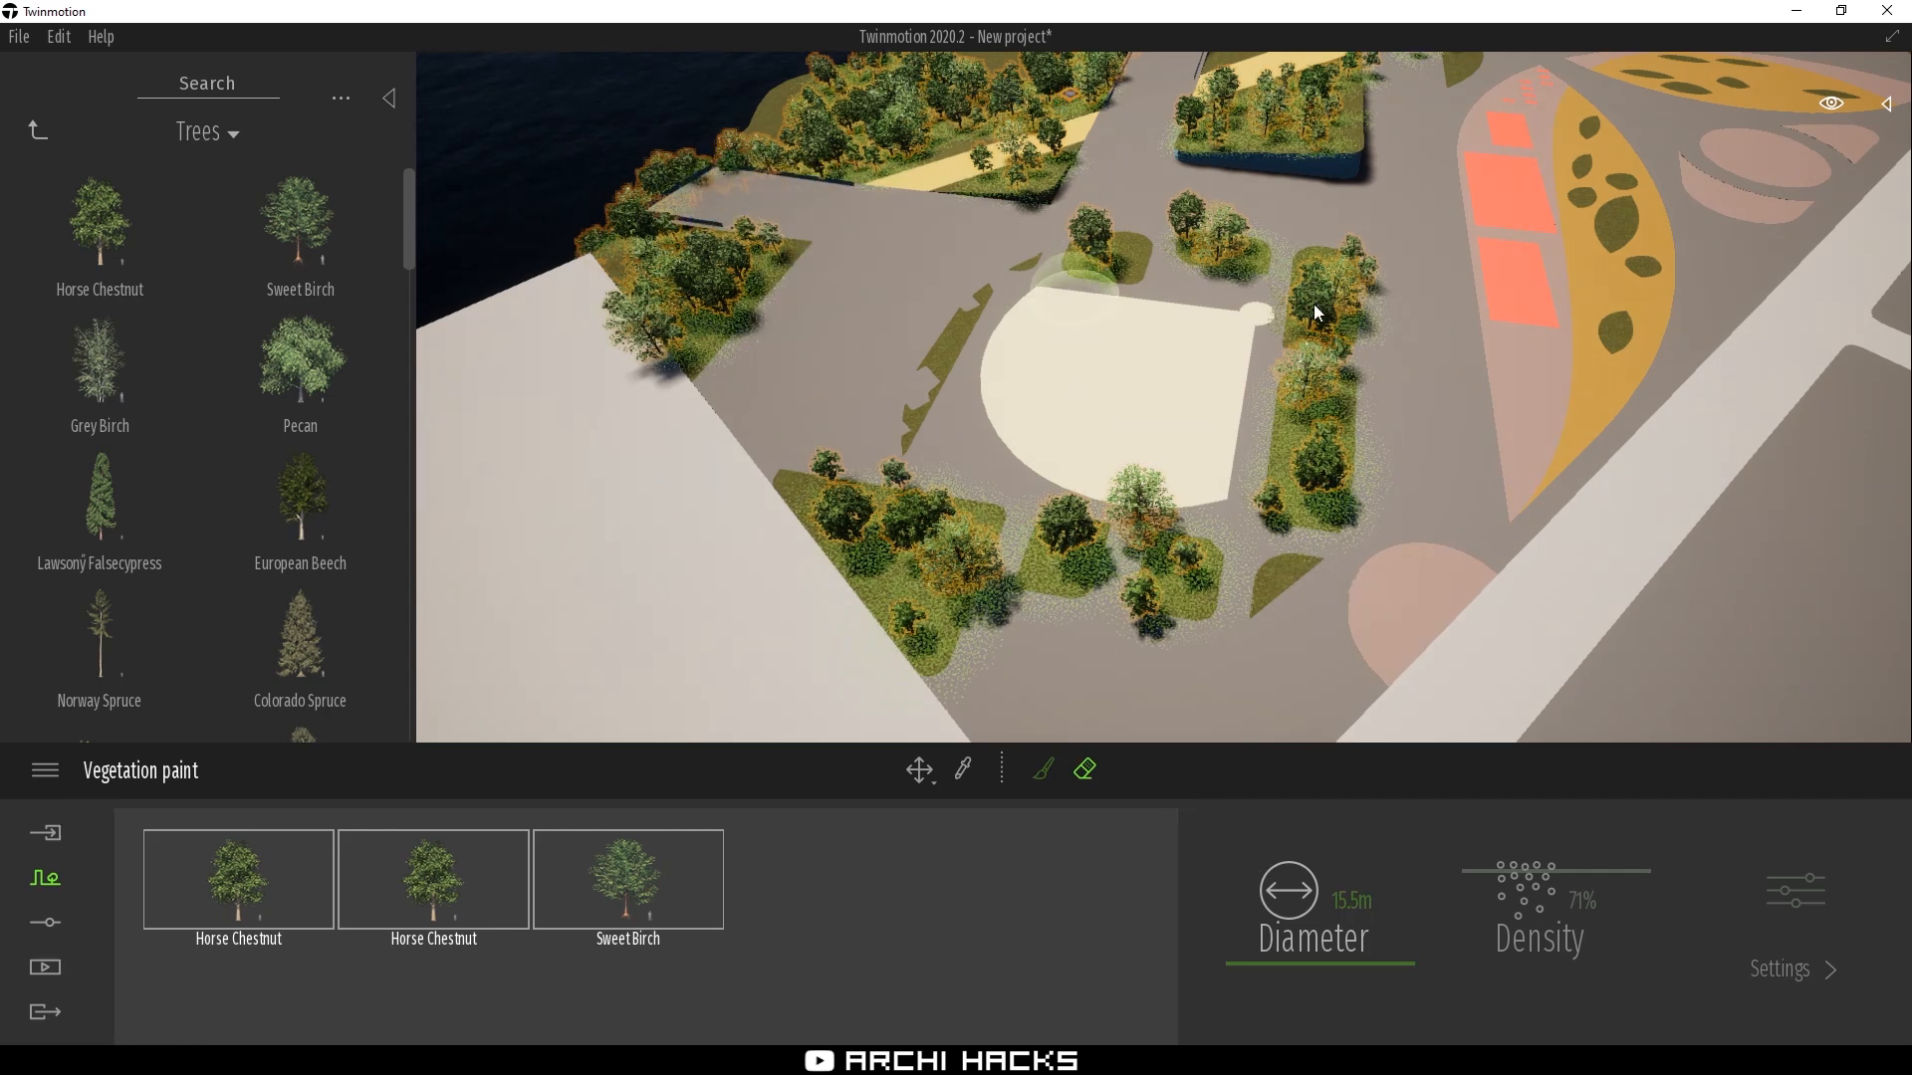
key("Escape")
Paint the tree mix around the black building and into the bare stretches of the shoreline lawn
middle_click_drag(1442, 229, 1394, 90)
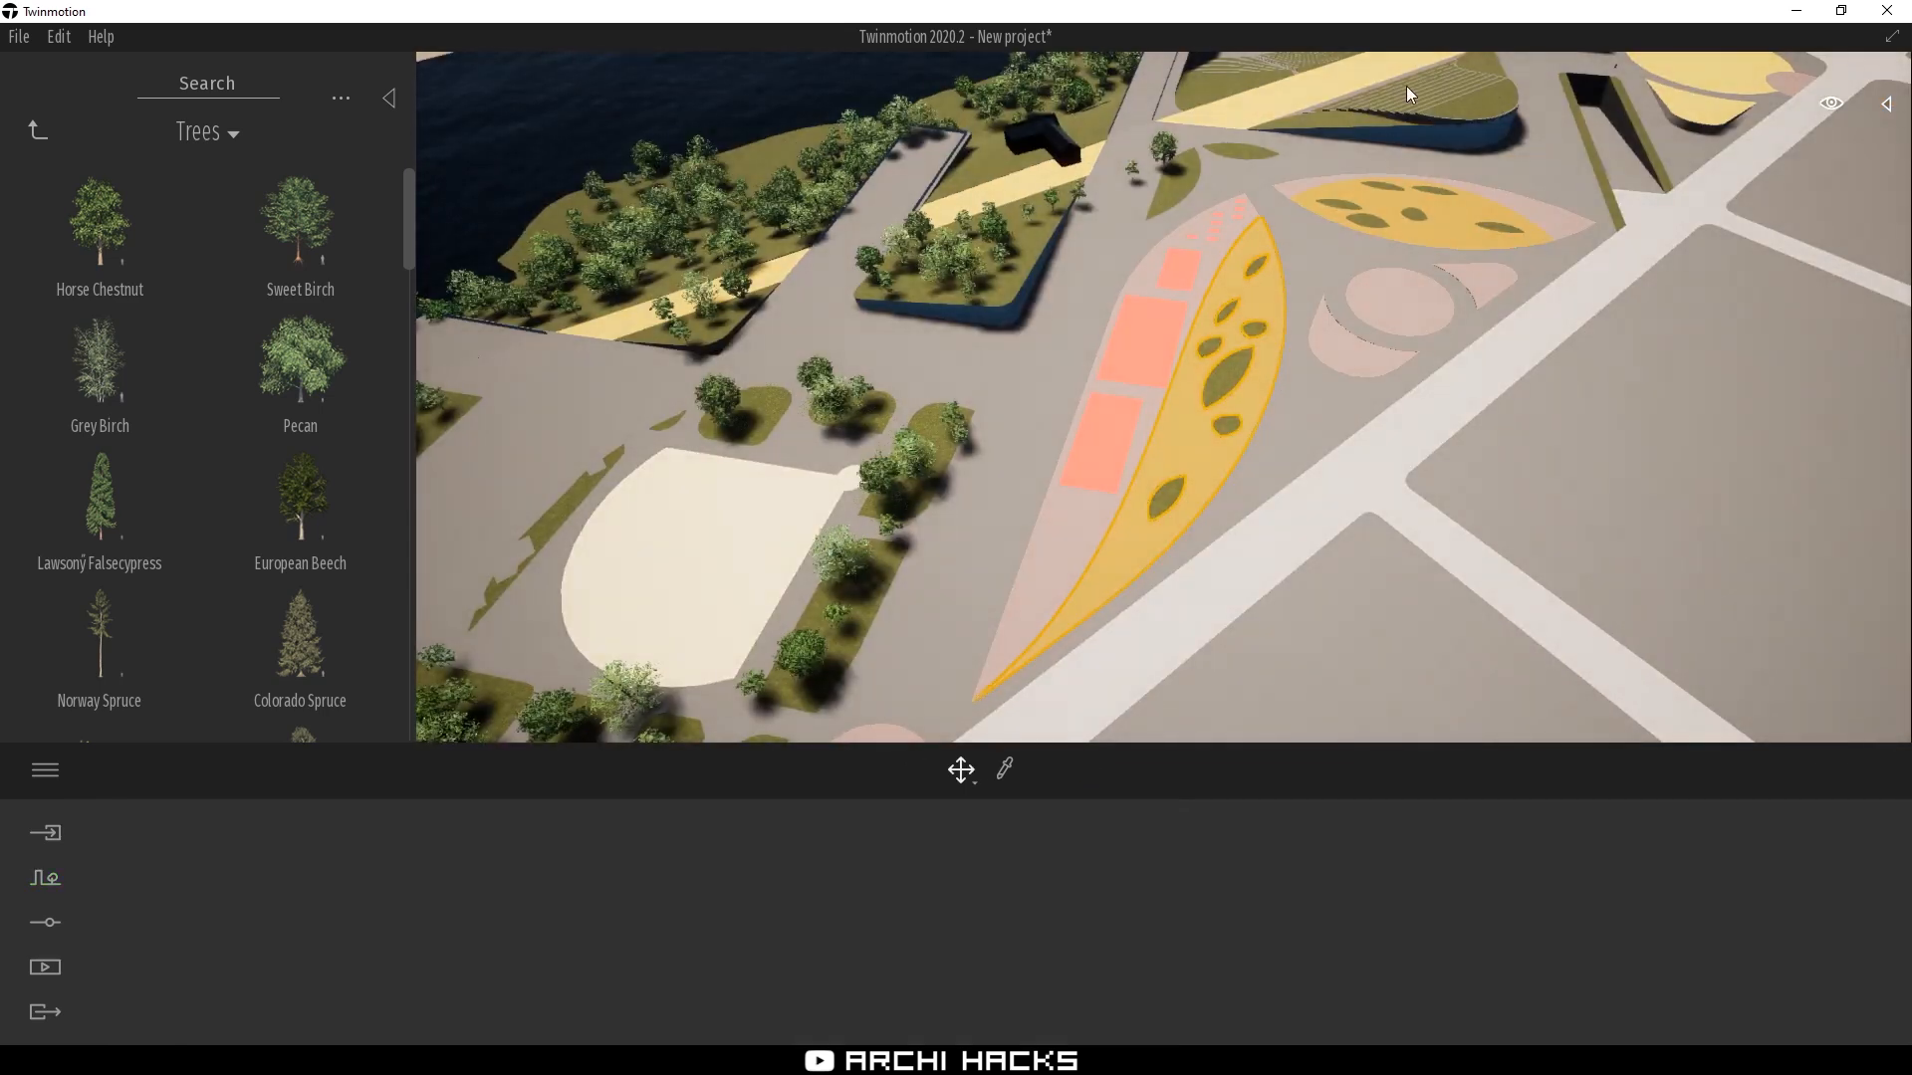
scroll(1394, 89, "up", 5)
scroll(1197, 450, "down", 3)
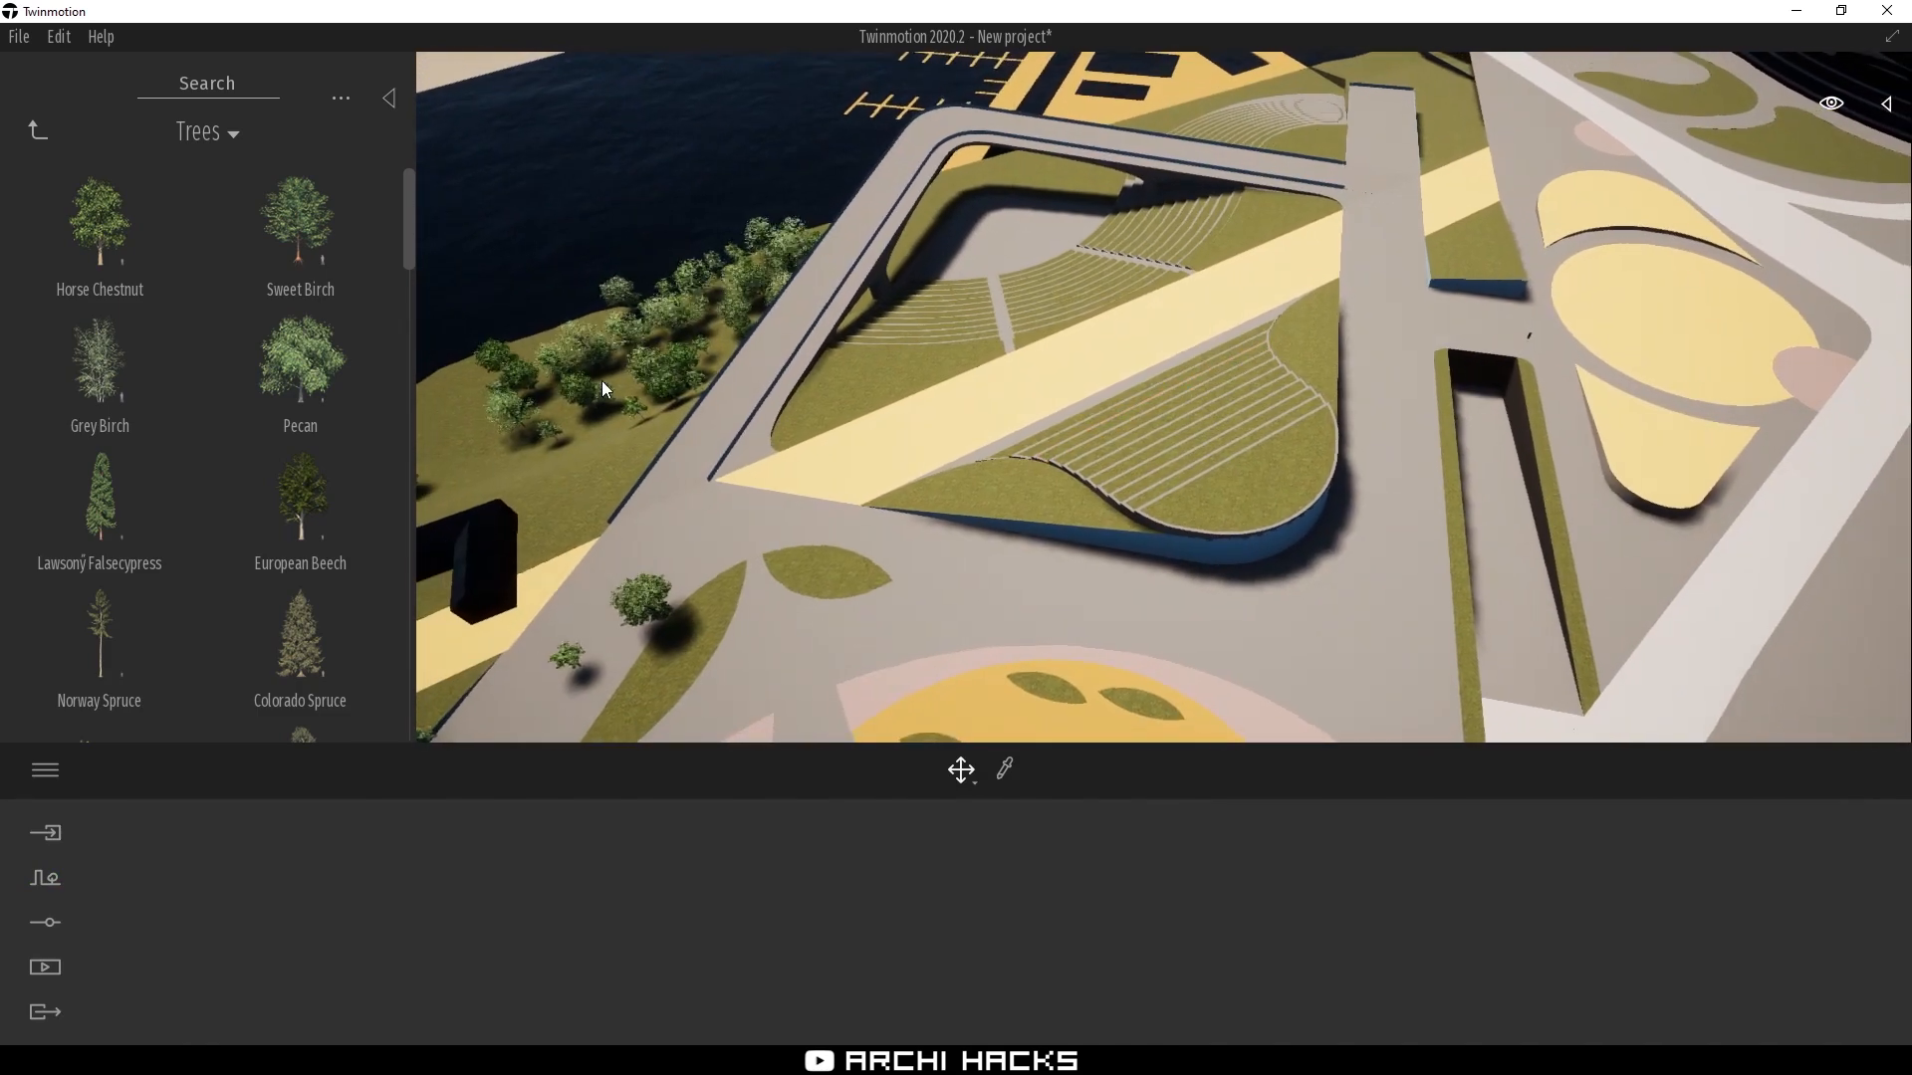
left_click(538, 374)
right_click_drag(1013, 438, 1338, 426)
left_click(1353, 277)
left_click(1041, 770)
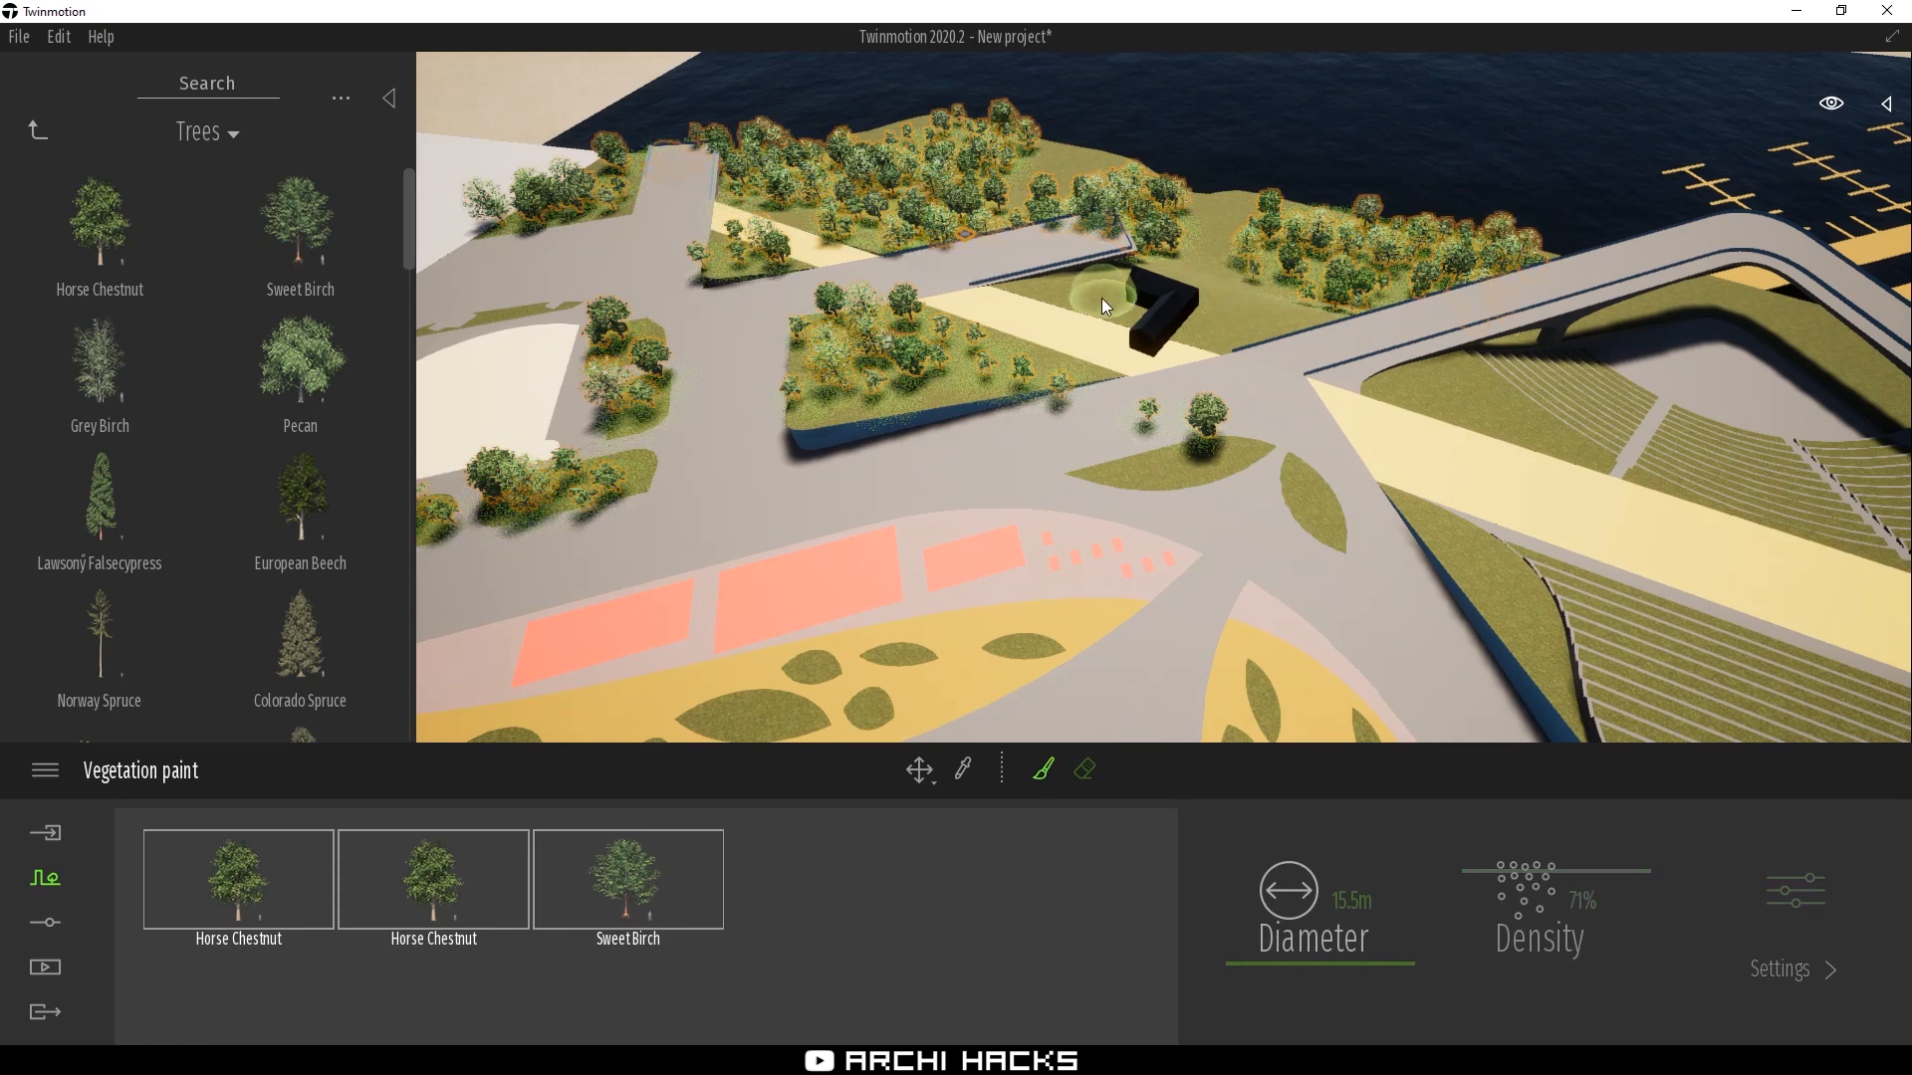
mouse_move(1125, 299)
left_mouse_down()
mouse_move(1272, 306)
mouse_move(1235, 205)
left_mouse_up()
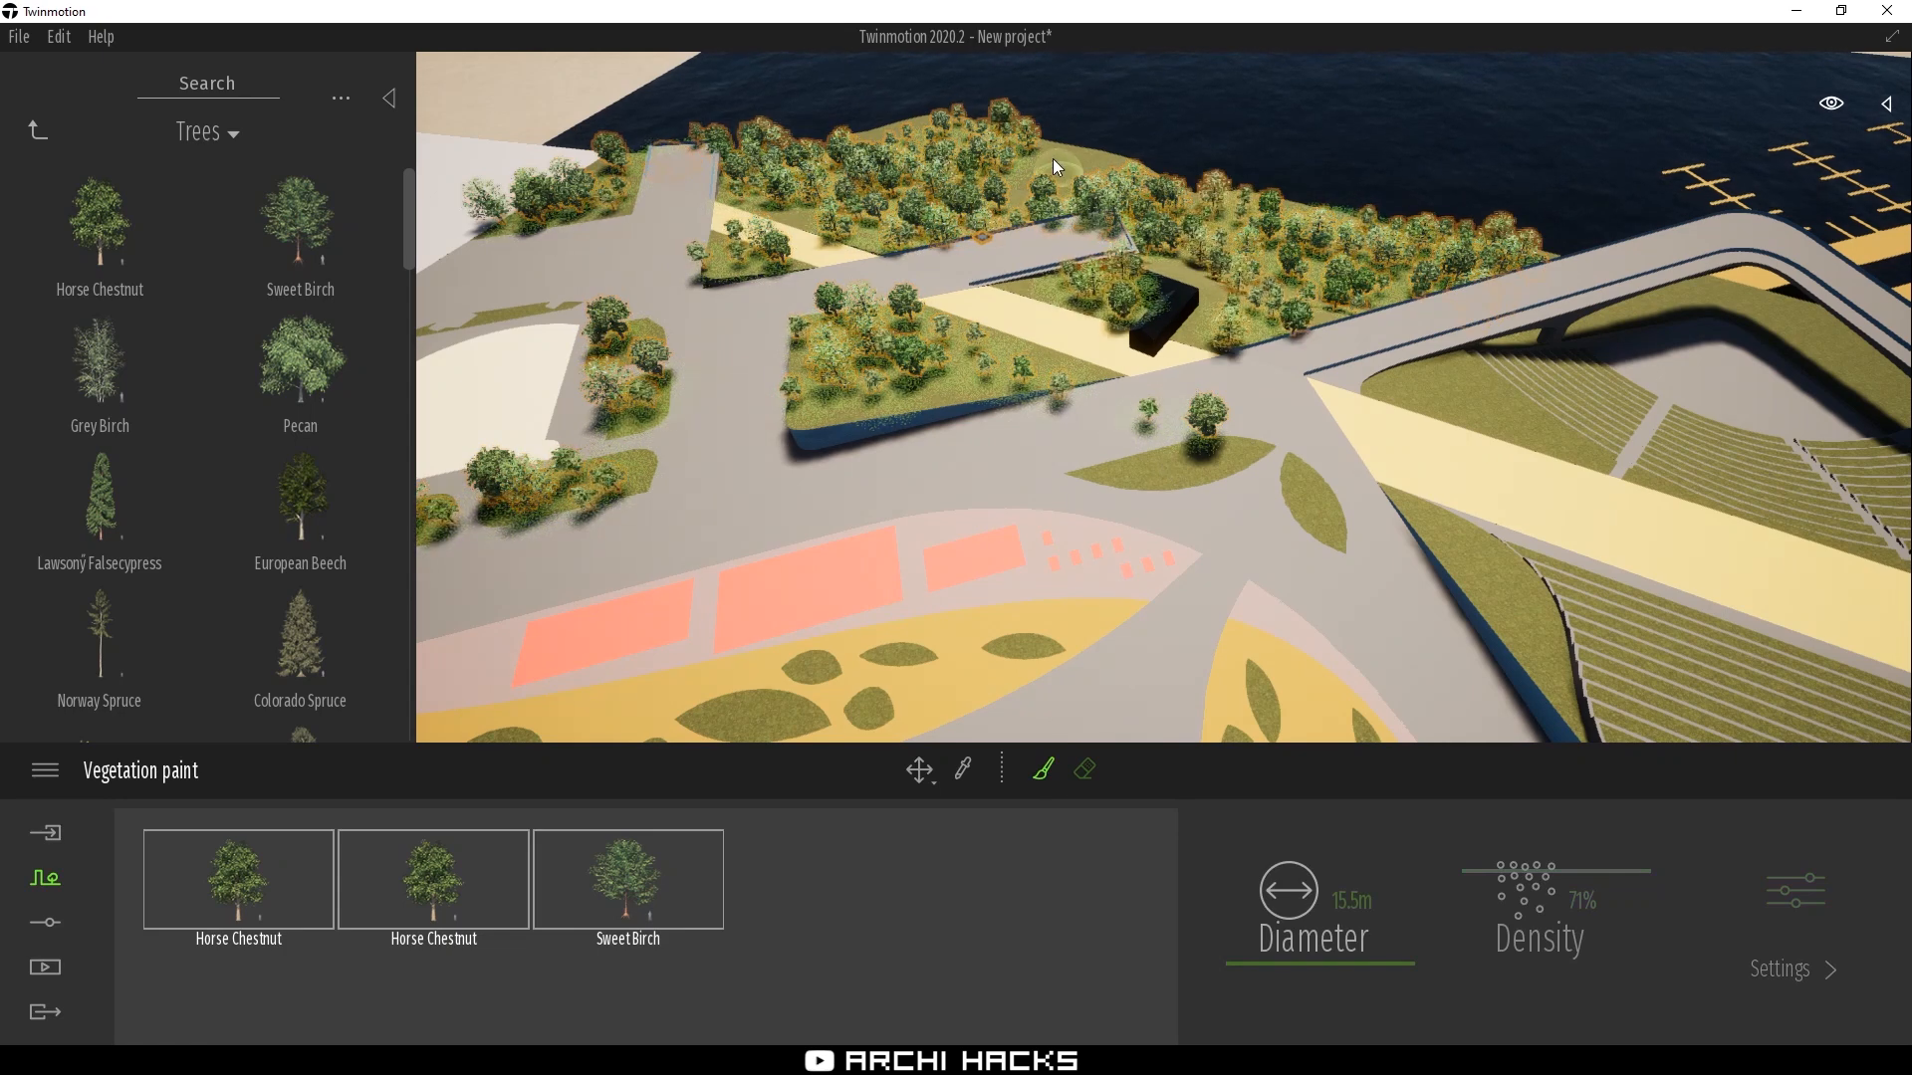
Paint trees on the leaf-shaped beds, the yellow planting areas and the lawns beside the amphitheatre terraces
left_click(1300, 498)
left_click(767, 737)
left_click(1374, 578)
left_click(1443, 523)
mouse_move(1471, 396)
left_mouse_down()
mouse_move(1639, 330)
mouse_move(1843, 380)
left_mouse_up()
left_click(1133, 494)
left_click(1268, 705)
Extend the painted trees over the amphitheatre's outer lawns and the curved lawns near the bridge
scroll(1074, 426, "down", 3)
right_click_drag(1125, 462, 1098, 458)
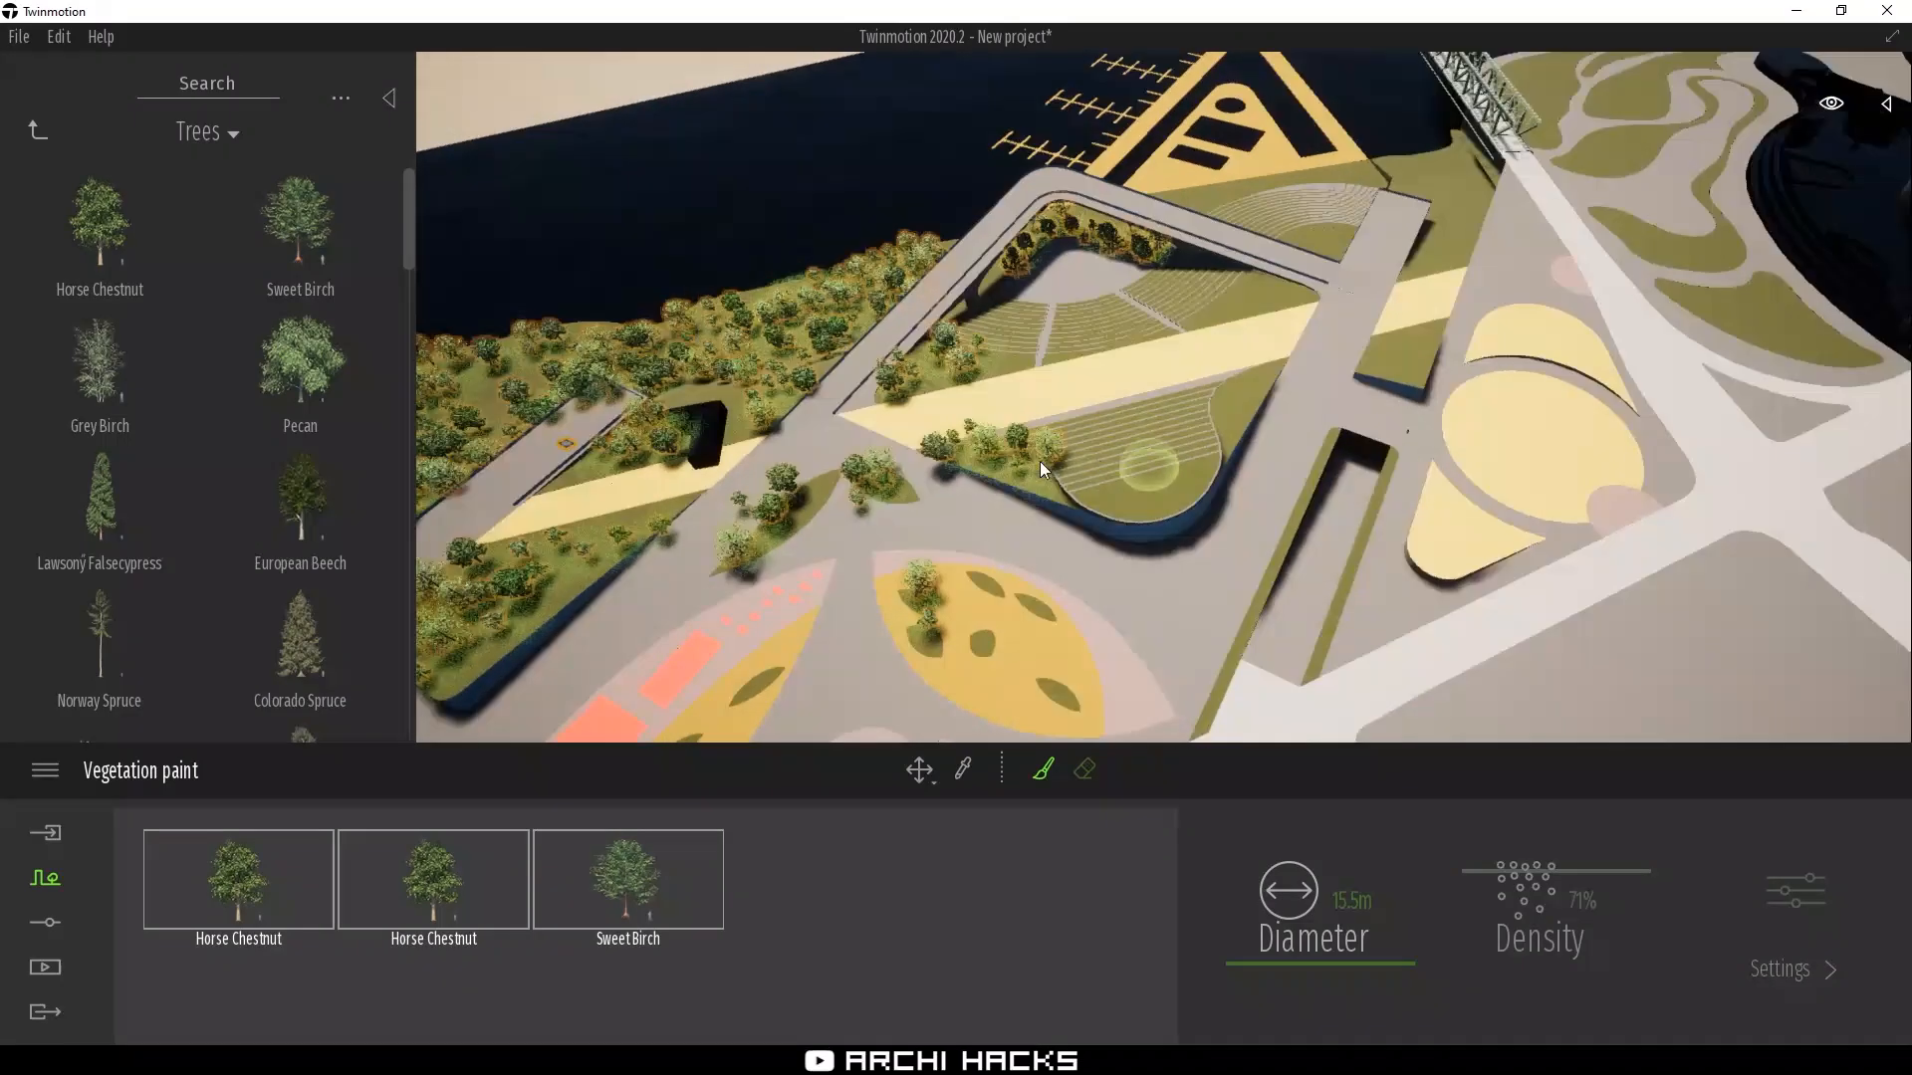
mouse_move(1091, 492)
left_mouse_down()
mouse_move(1241, 424)
mouse_move(1234, 339)
mouse_move(1334, 235)
mouse_move(1181, 199)
mouse_move(1376, 170)
mouse_move(1431, 182)
mouse_move(1444, 253)
mouse_move(1400, 363)
left_mouse_up()
mouse_move(1828, 334)
left_mouse_down()
mouse_move(1695, 297)
mouse_move(1547, 100)
mouse_move(1545, 133)
left_mouse_up()
key("Escape")
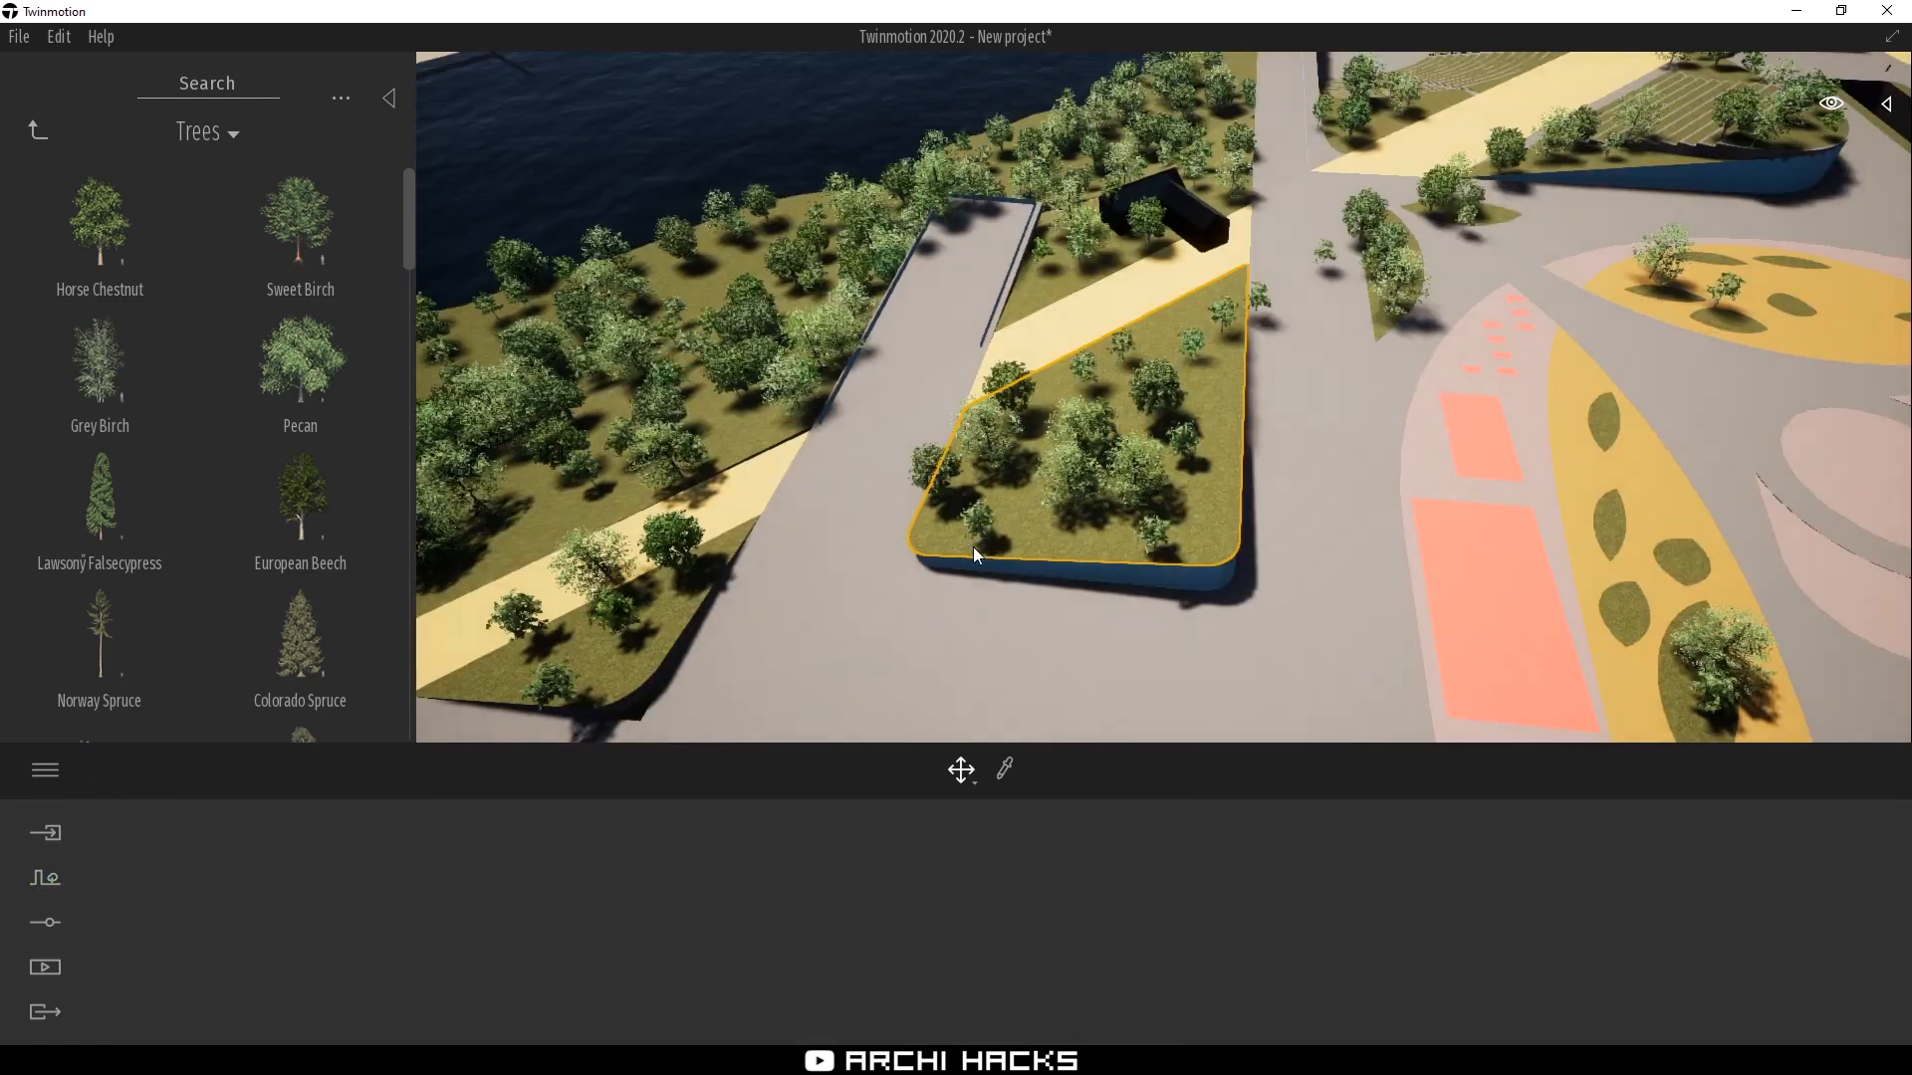
Thicken the tree cover over the whole shoreline lawn, filling it out to the water's edge
right_click_drag(972, 546, 941, 498)
scroll(1341, 460, "down", 5)
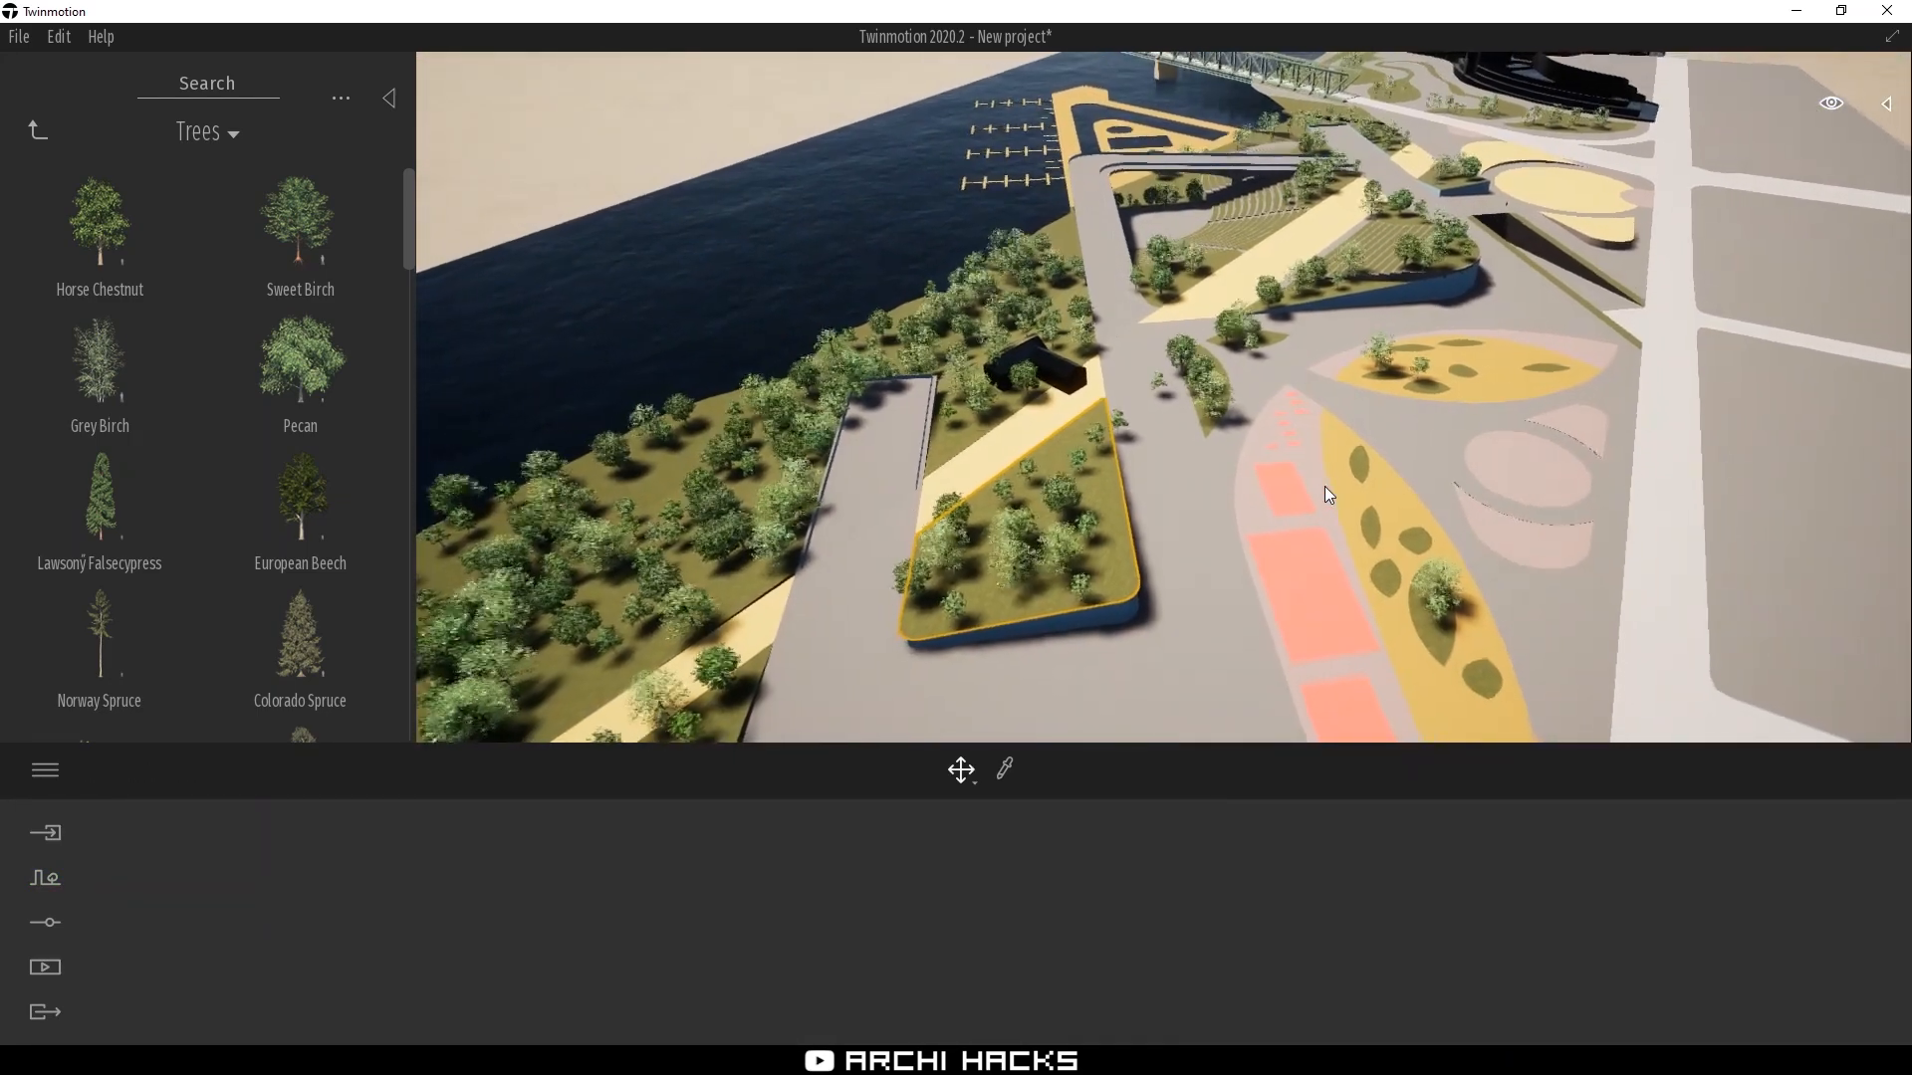
scroll(1326, 486, "down", 3)
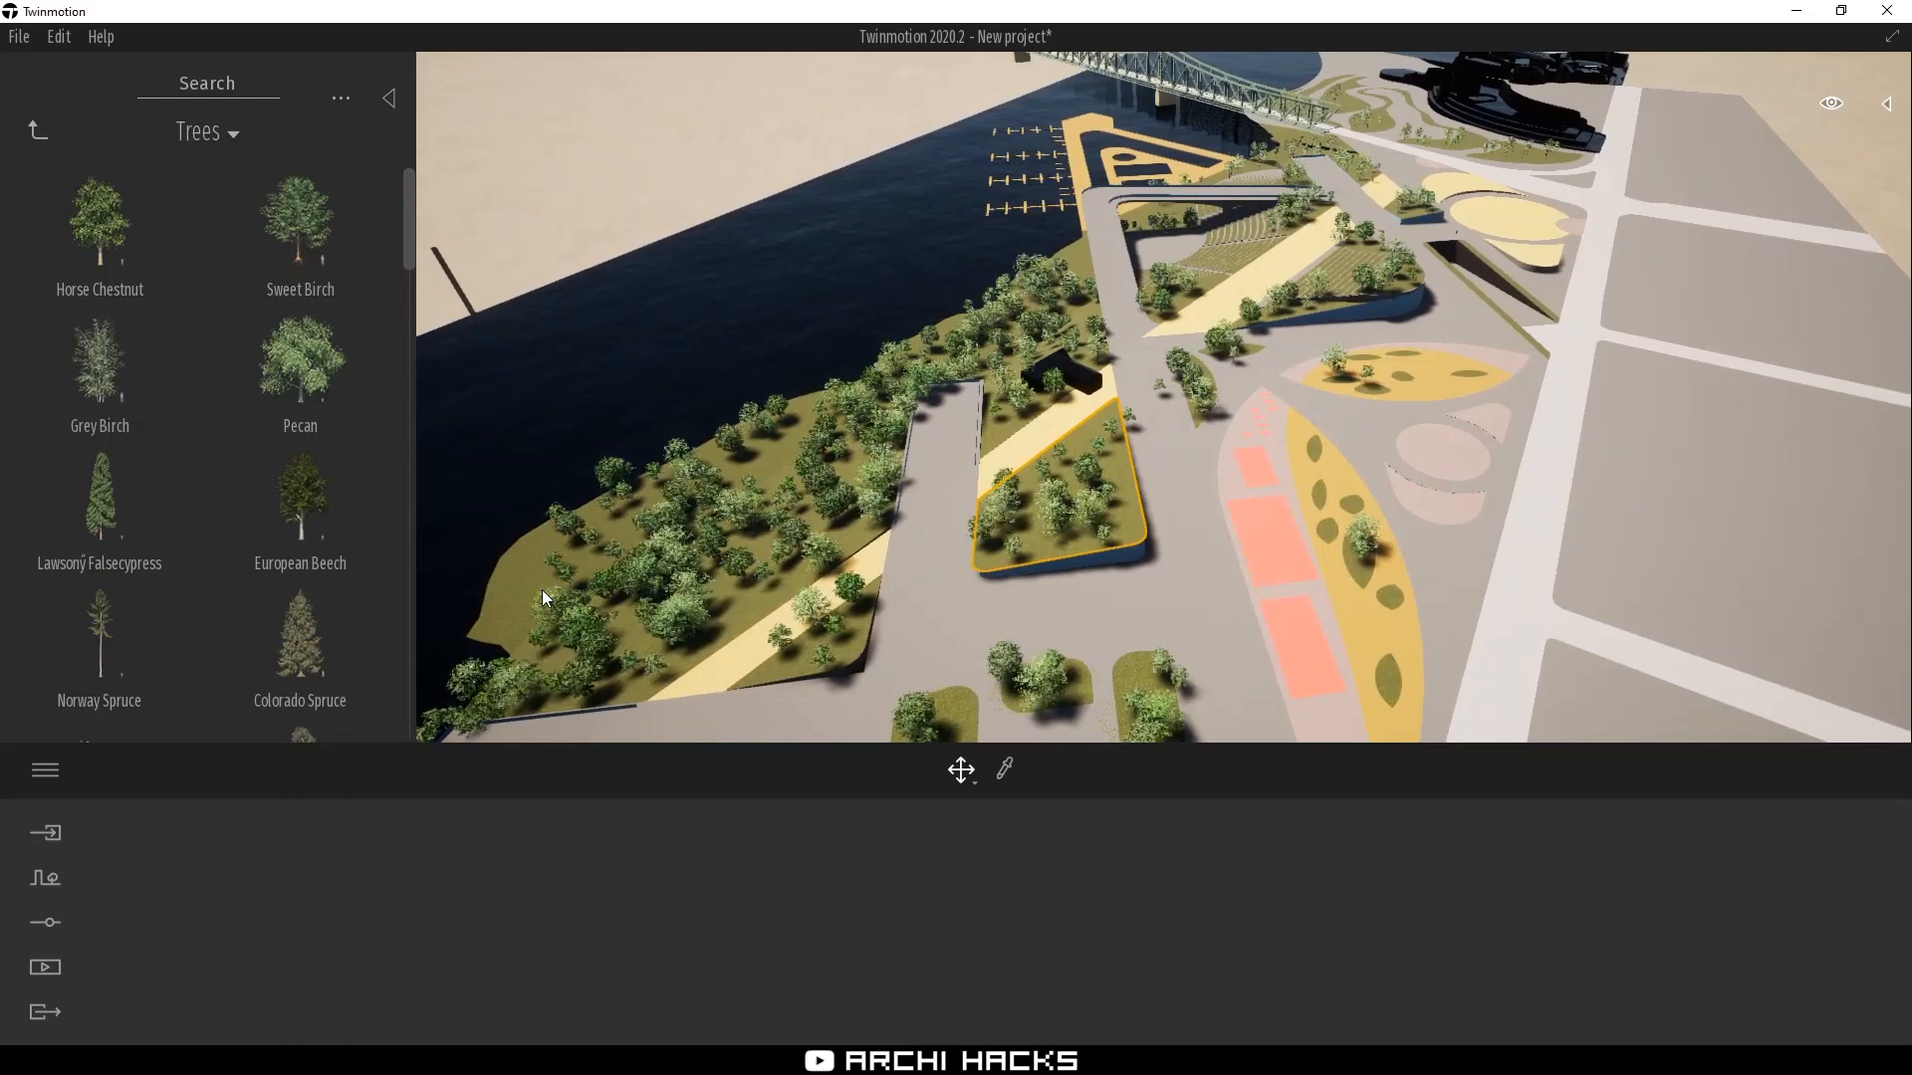
left_click(566, 529)
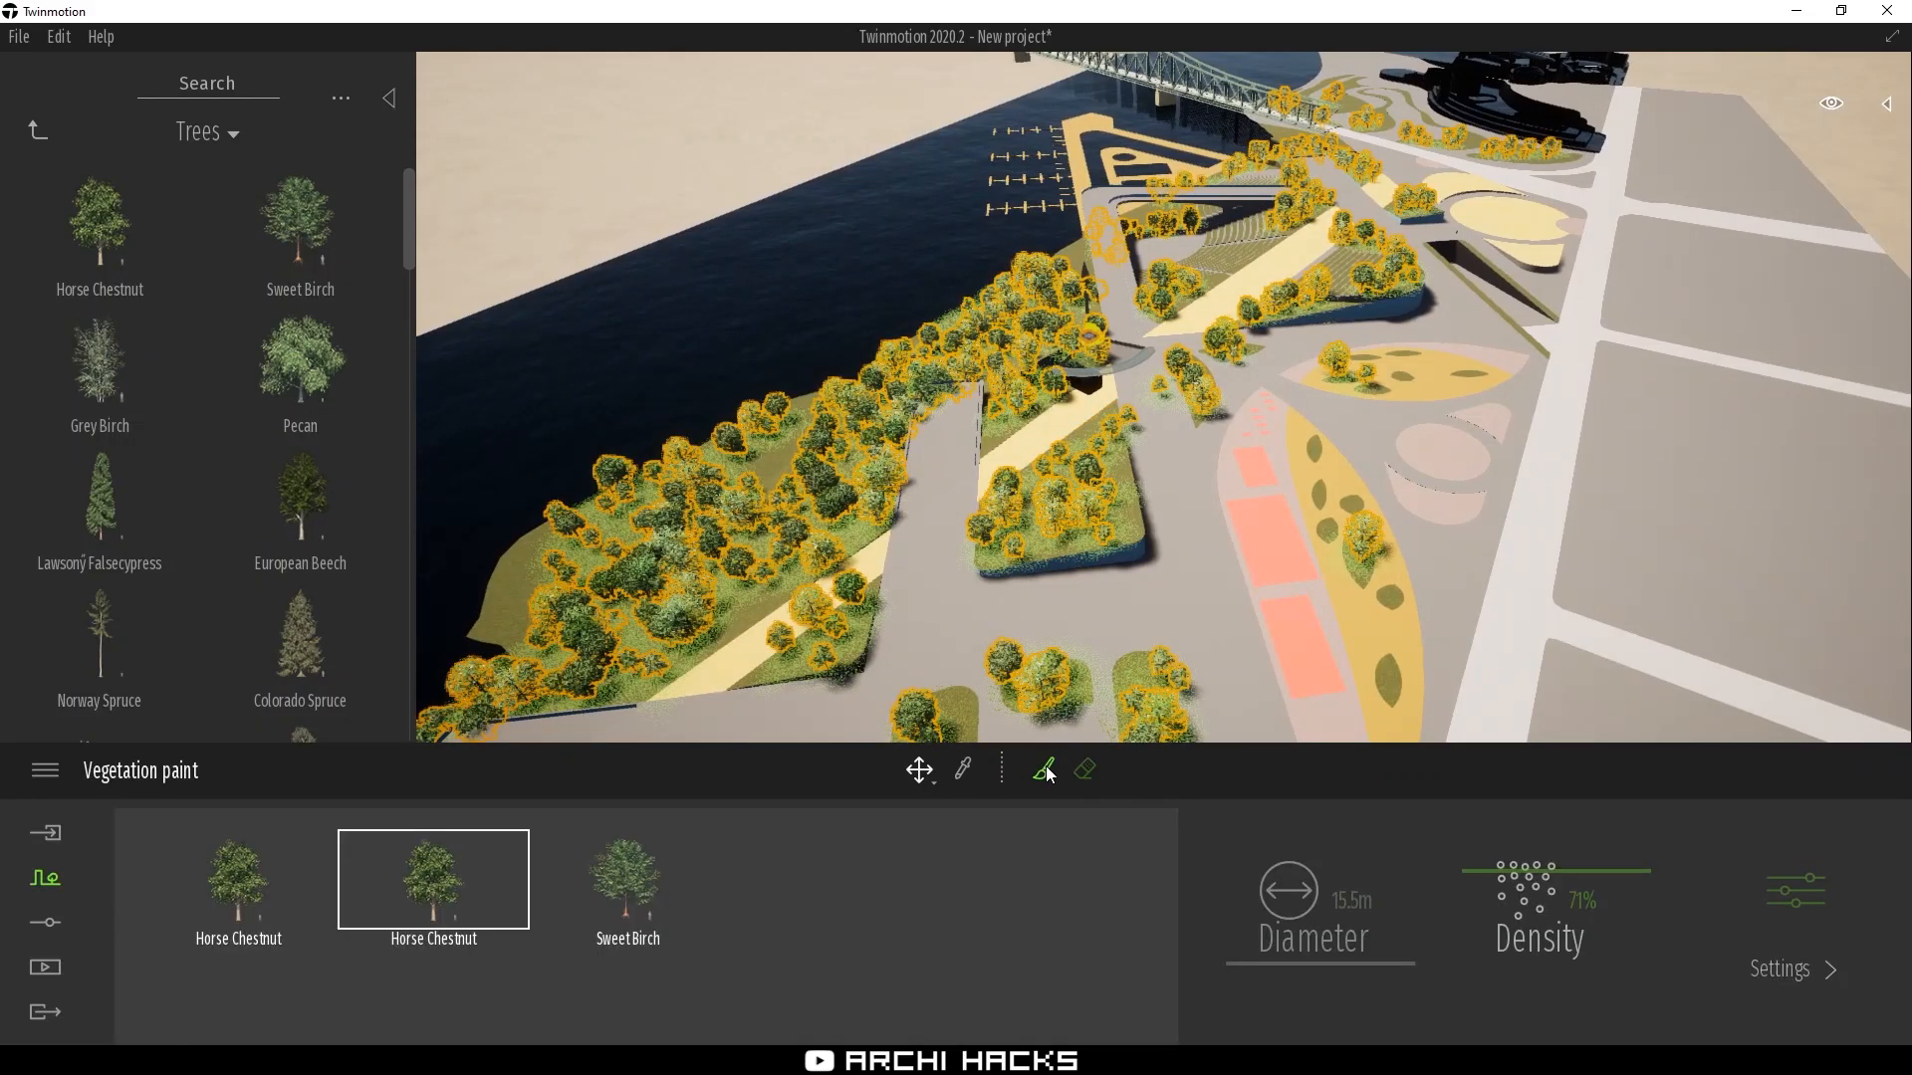
mouse_move(538, 628)
left_mouse_down()
mouse_move(510, 613)
mouse_move(534, 551)
mouse_move(605, 561)
mouse_move(785, 466)
mouse_move(725, 621)
mouse_move(769, 581)
left_mouse_up()
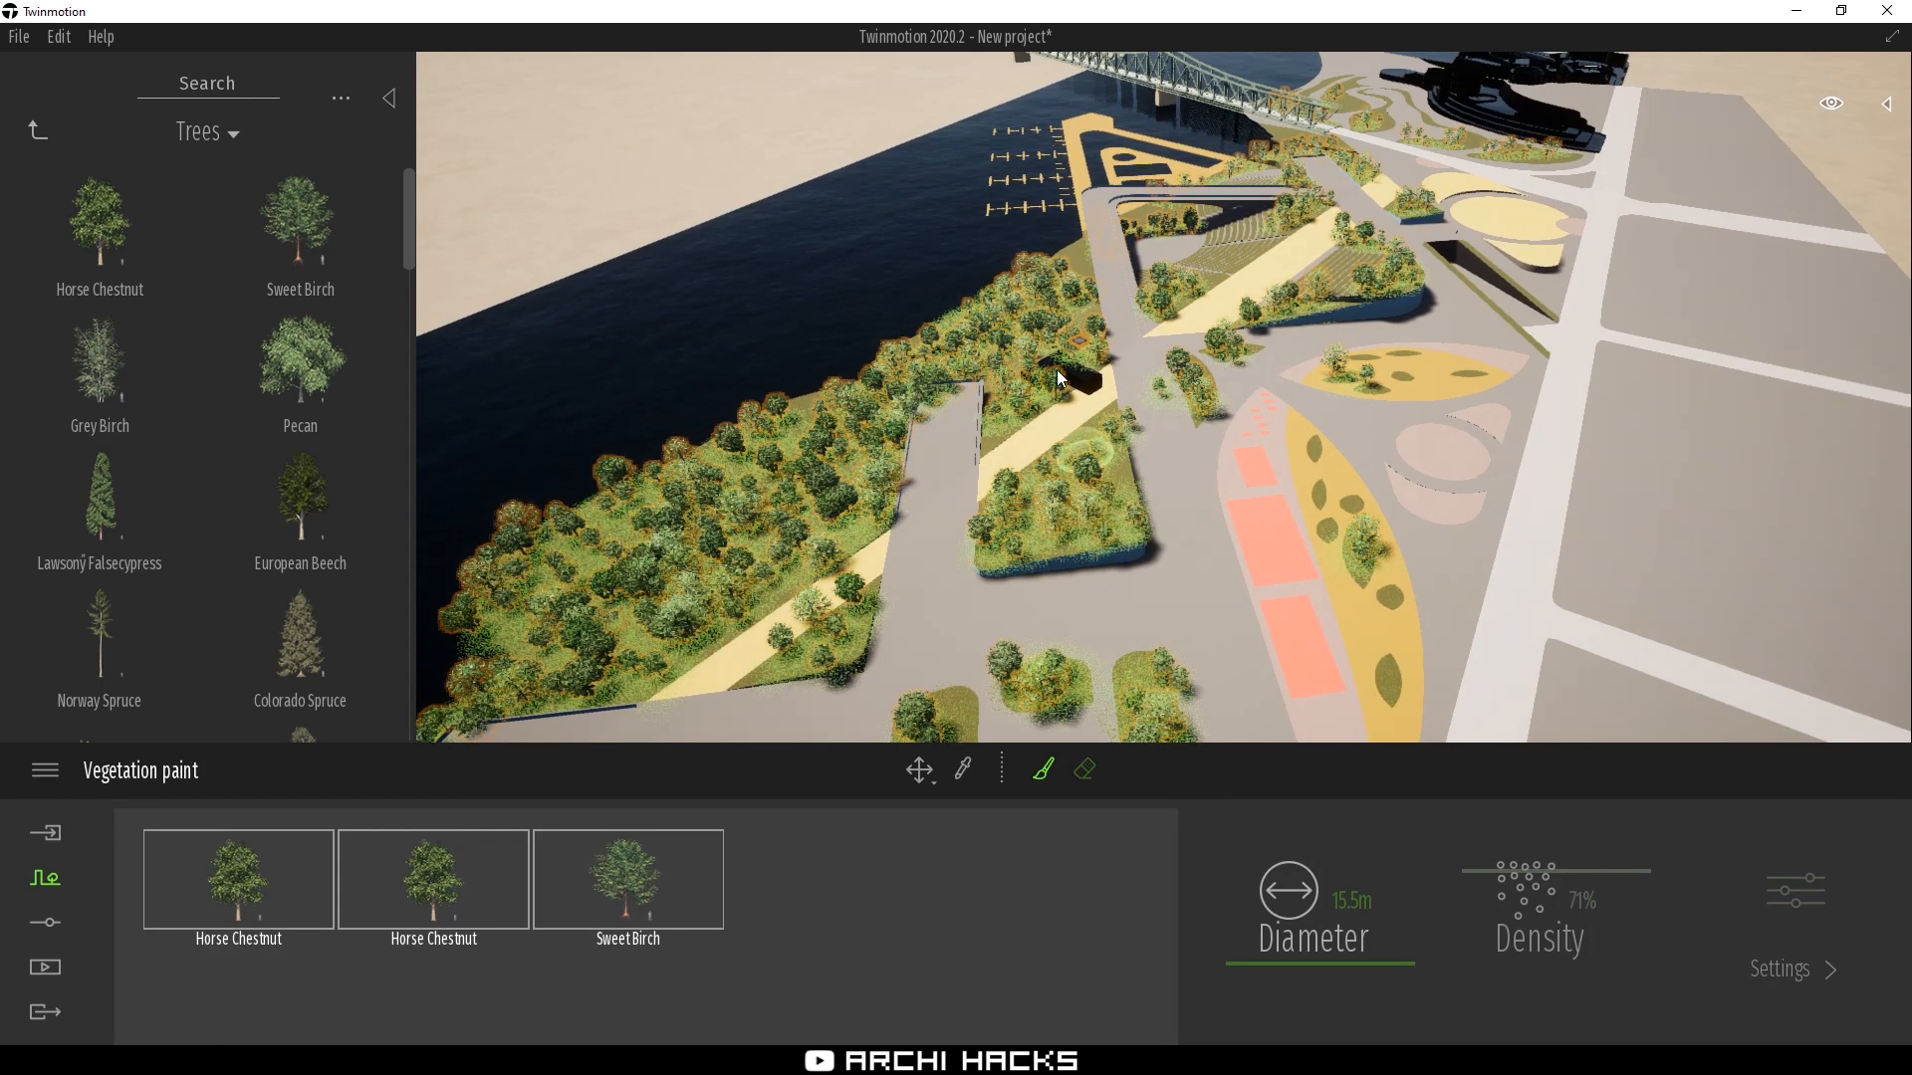
Add painted trees to the small green beds within the two yellow leaf-shaped areas
left_click(1388, 672)
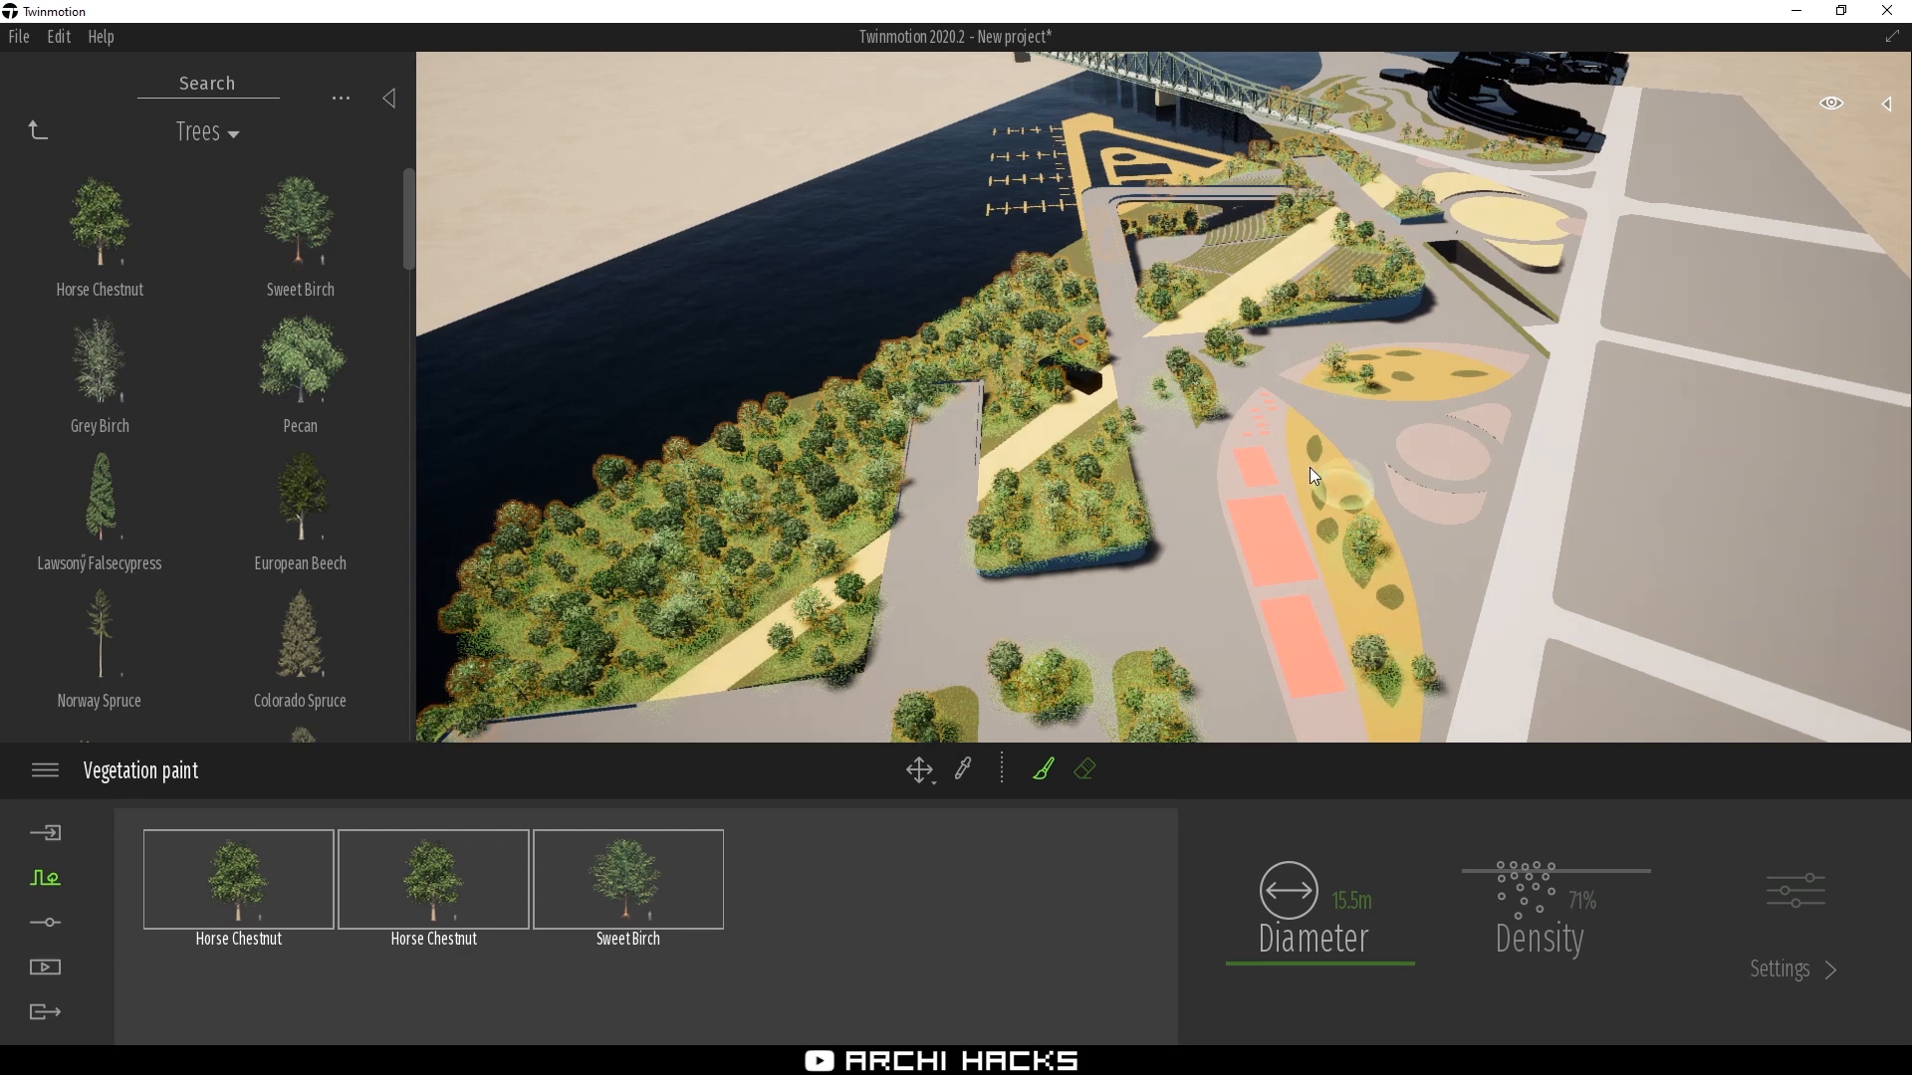
mouse_move(1318, 506)
left_mouse_down()
mouse_move(1328, 529)
mouse_move(1305, 445)
mouse_move(1325, 464)
left_mouse_up()
left_click(1400, 365)
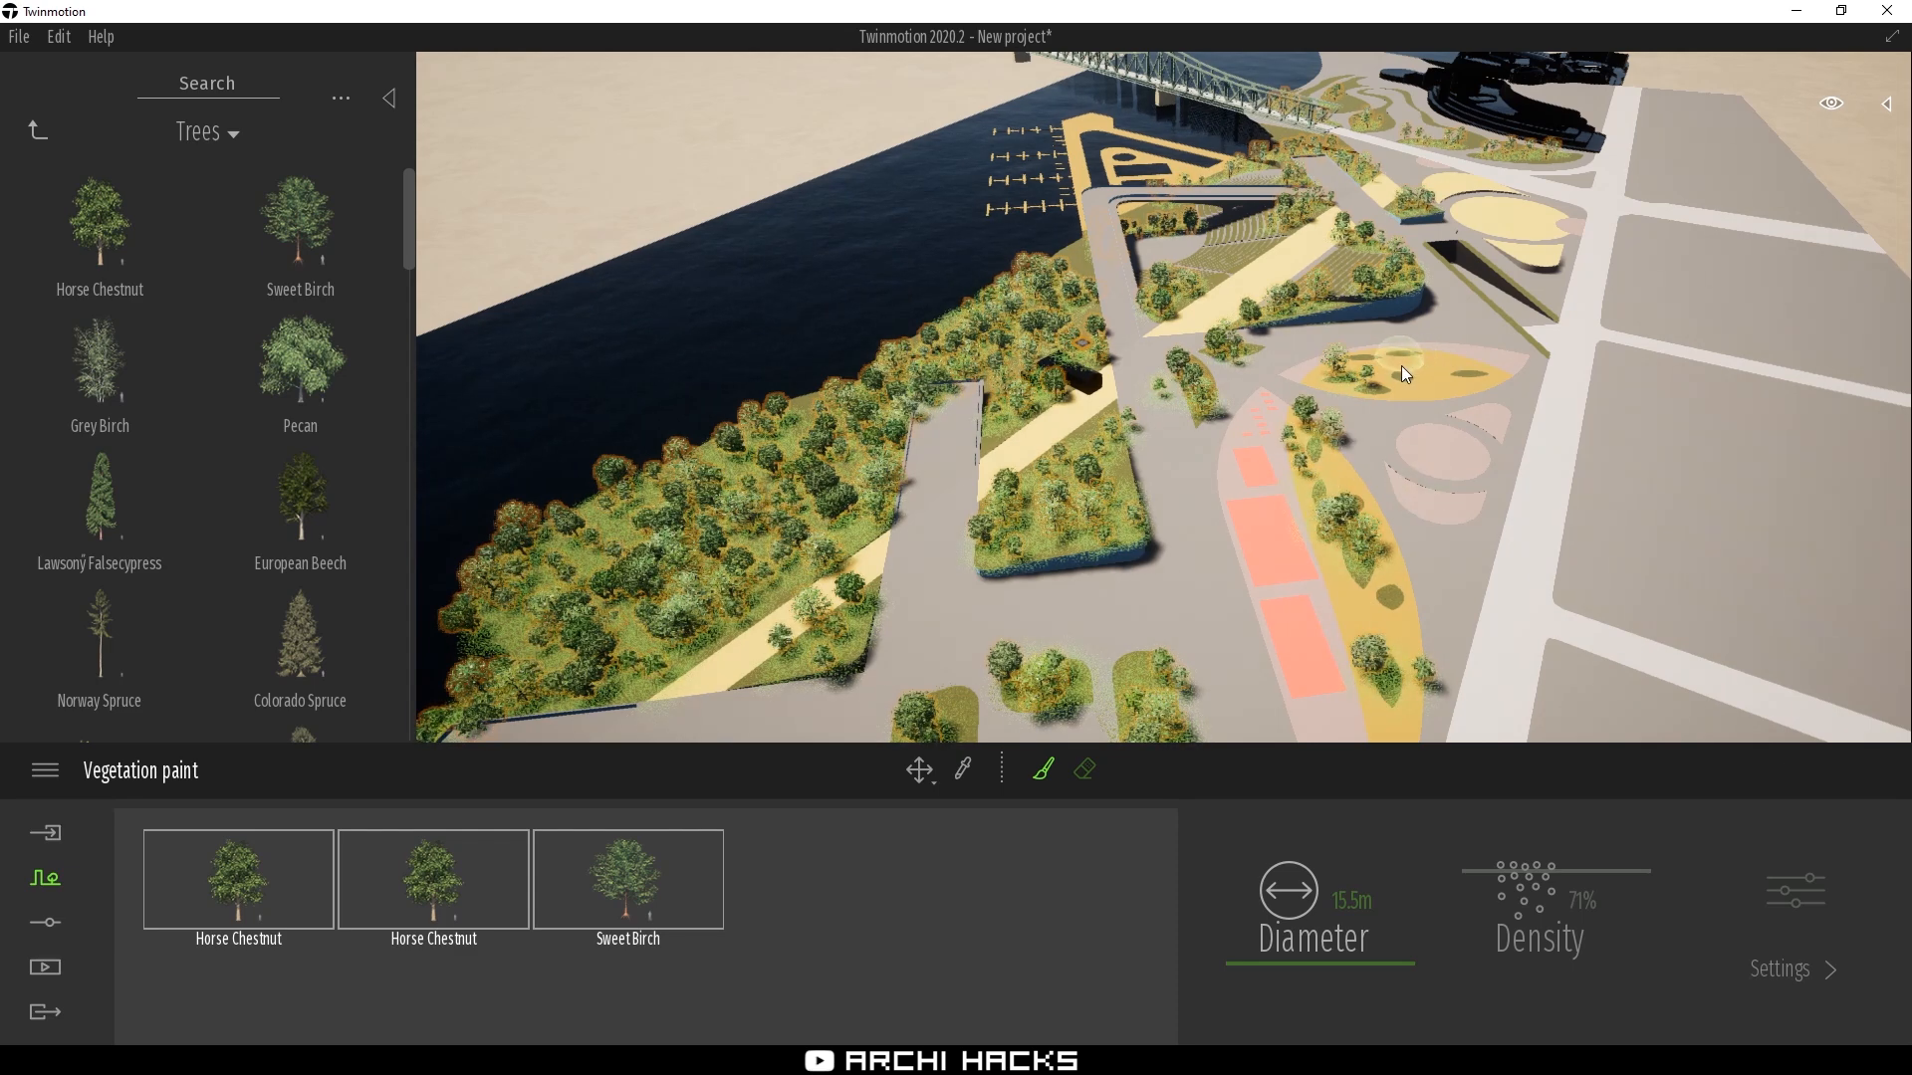
left_click(1474, 370)
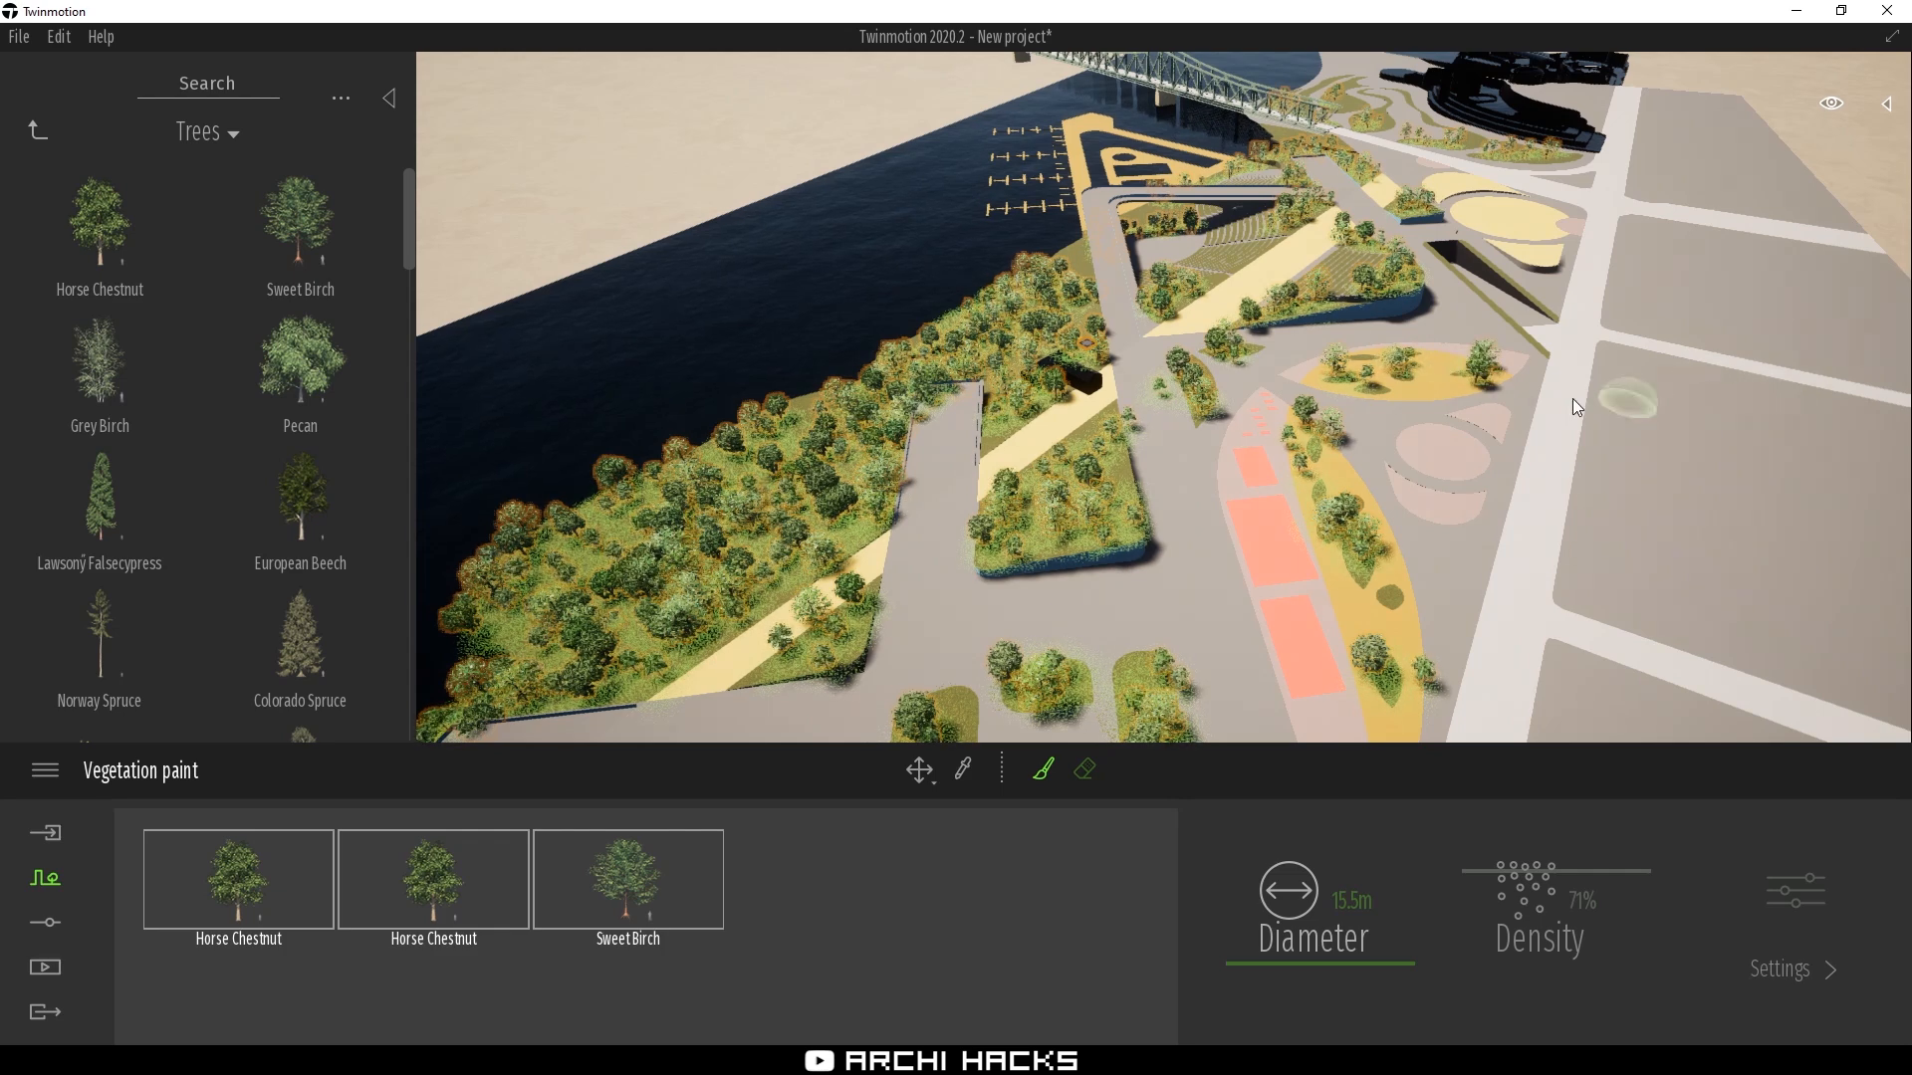
key("Escape")
key("Escape")
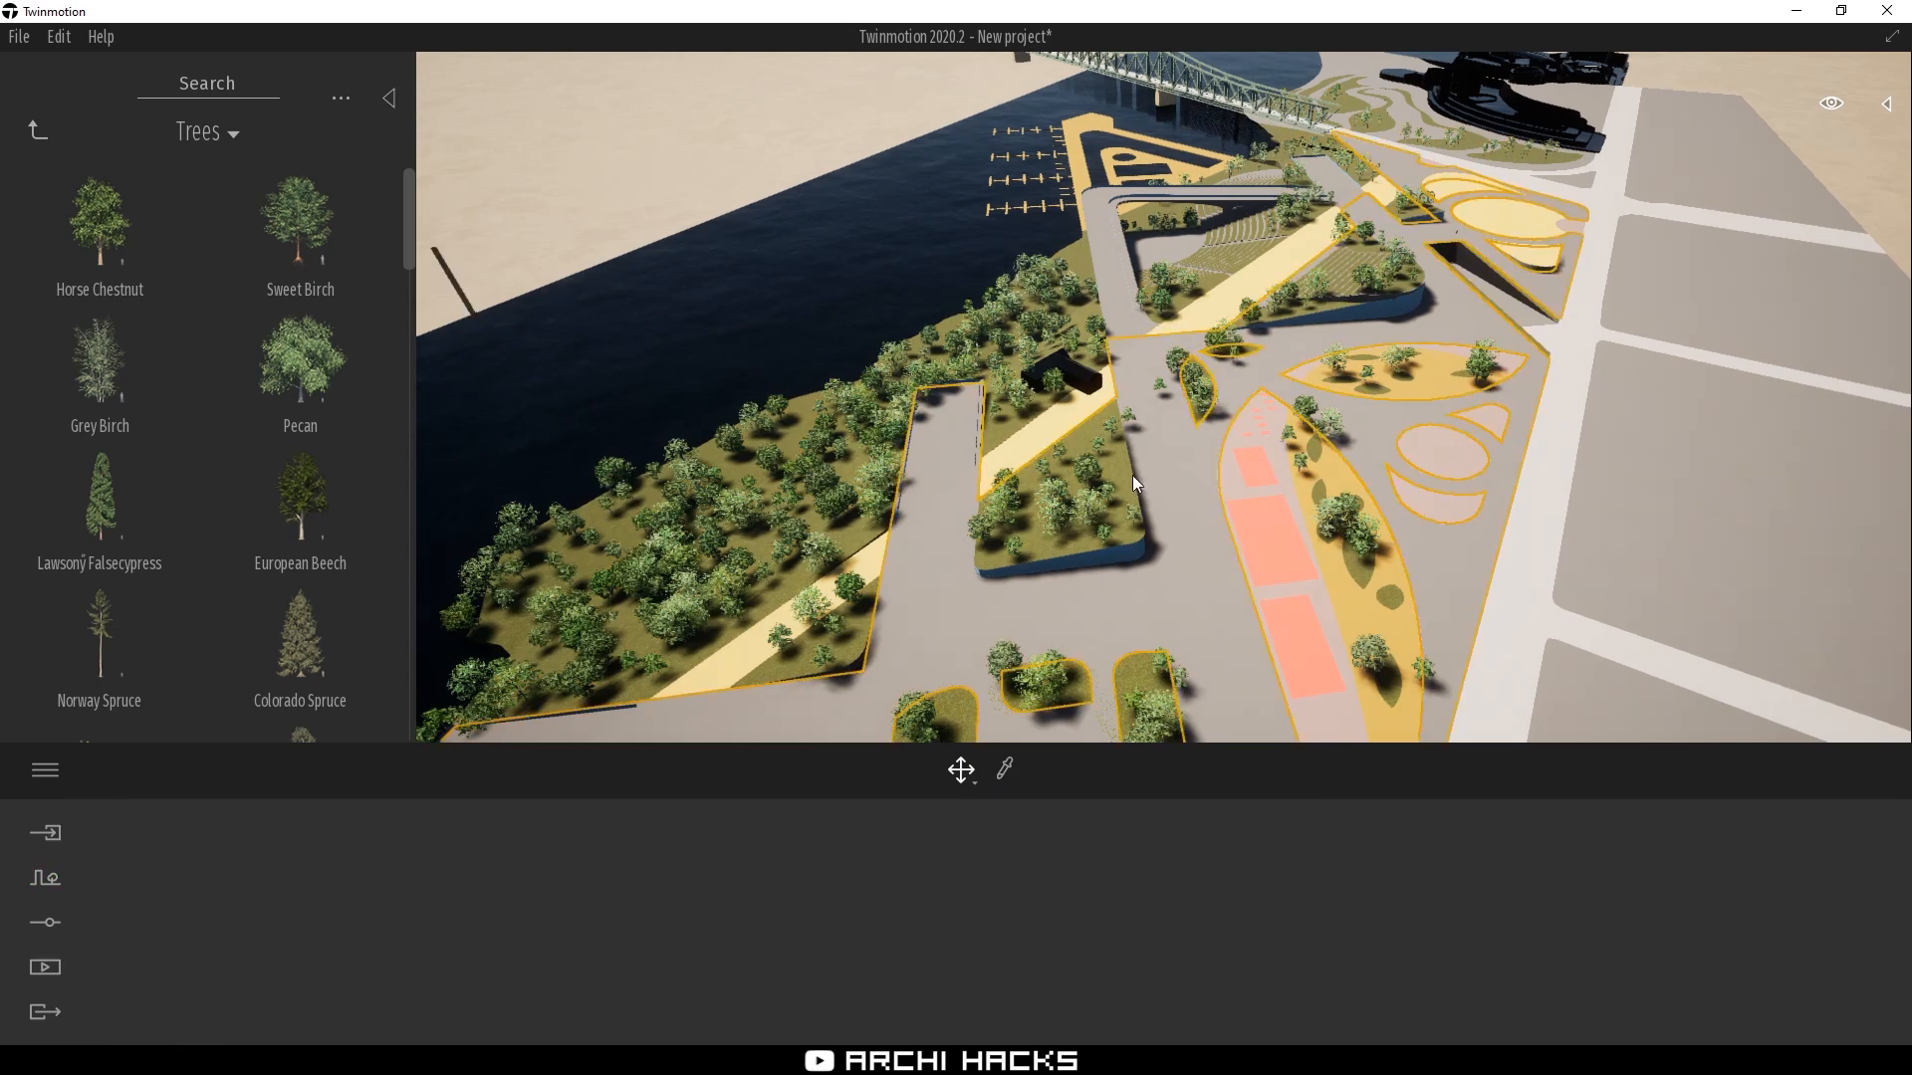
left_click(1026, 435)
key("Escape")
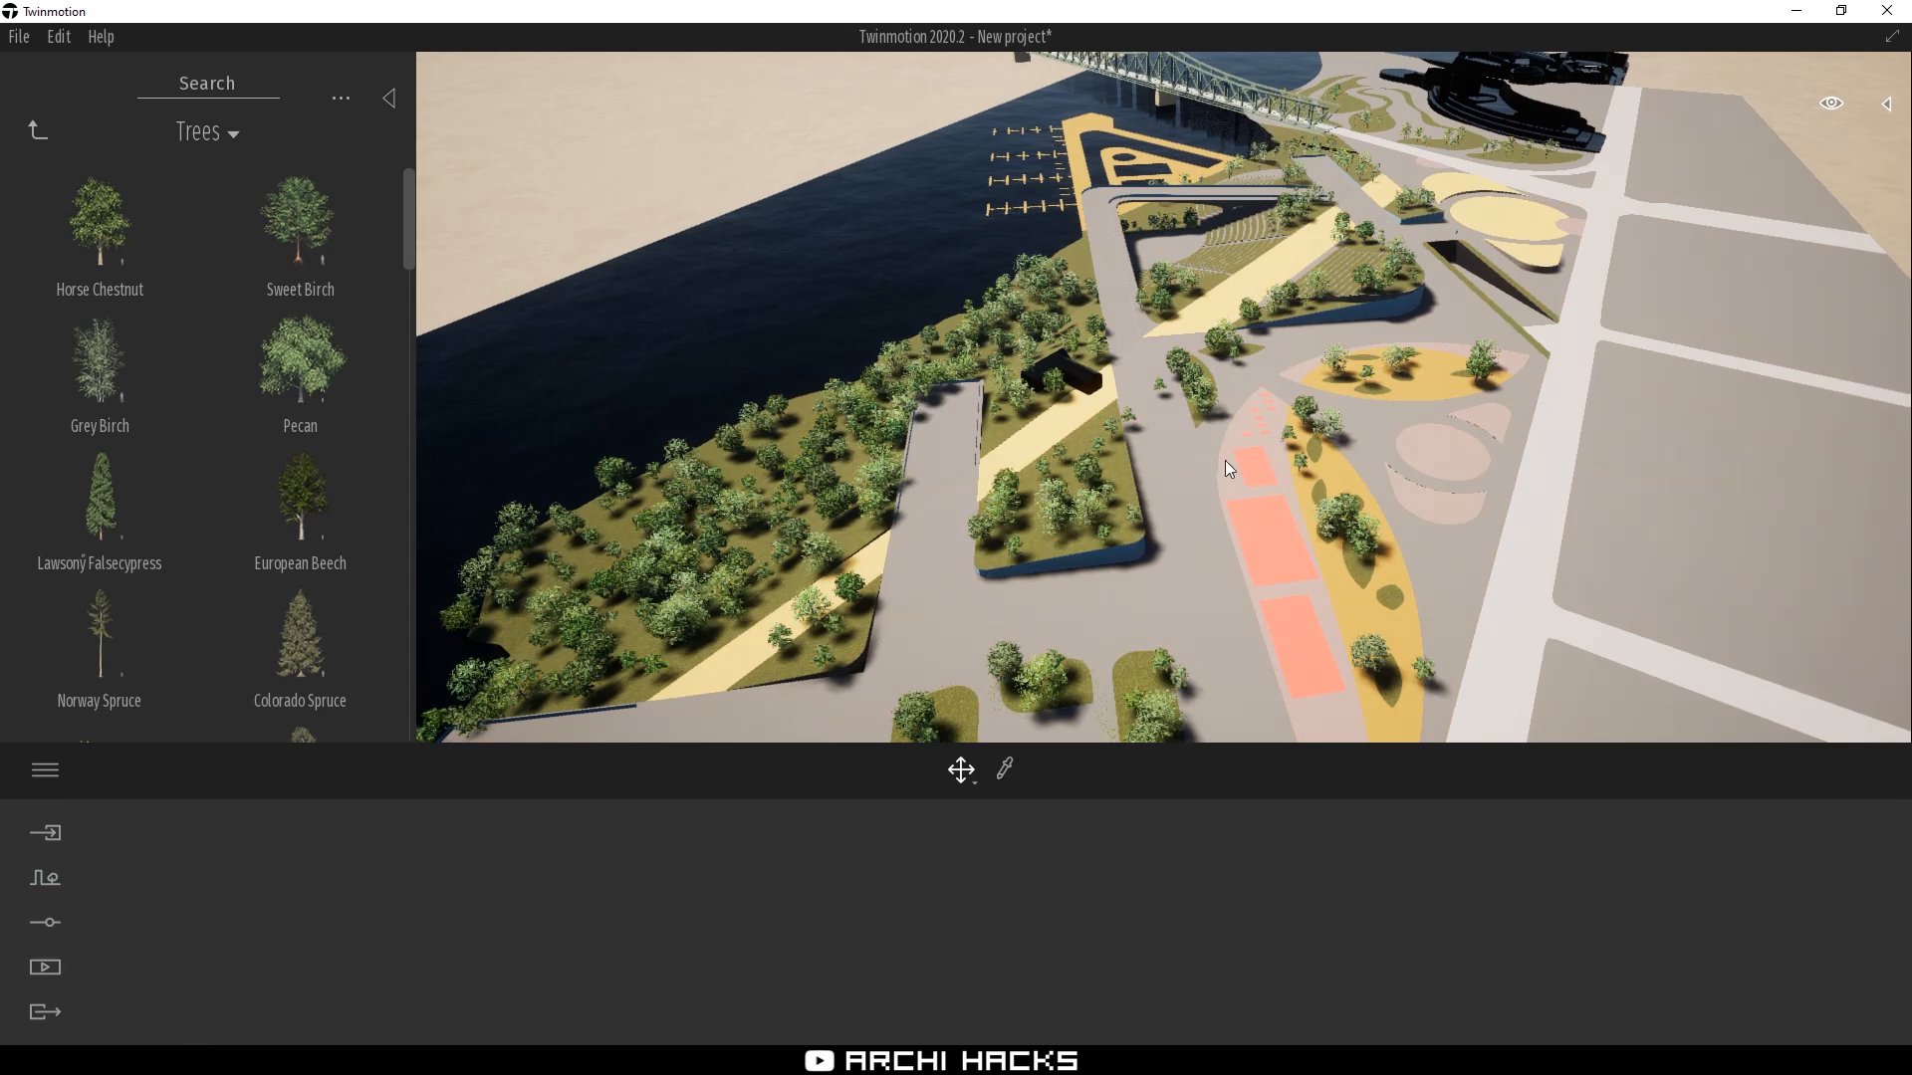
Apply the Clear glass material to the blue side walls of the raised lawns and platforms
left_click(1103, 524)
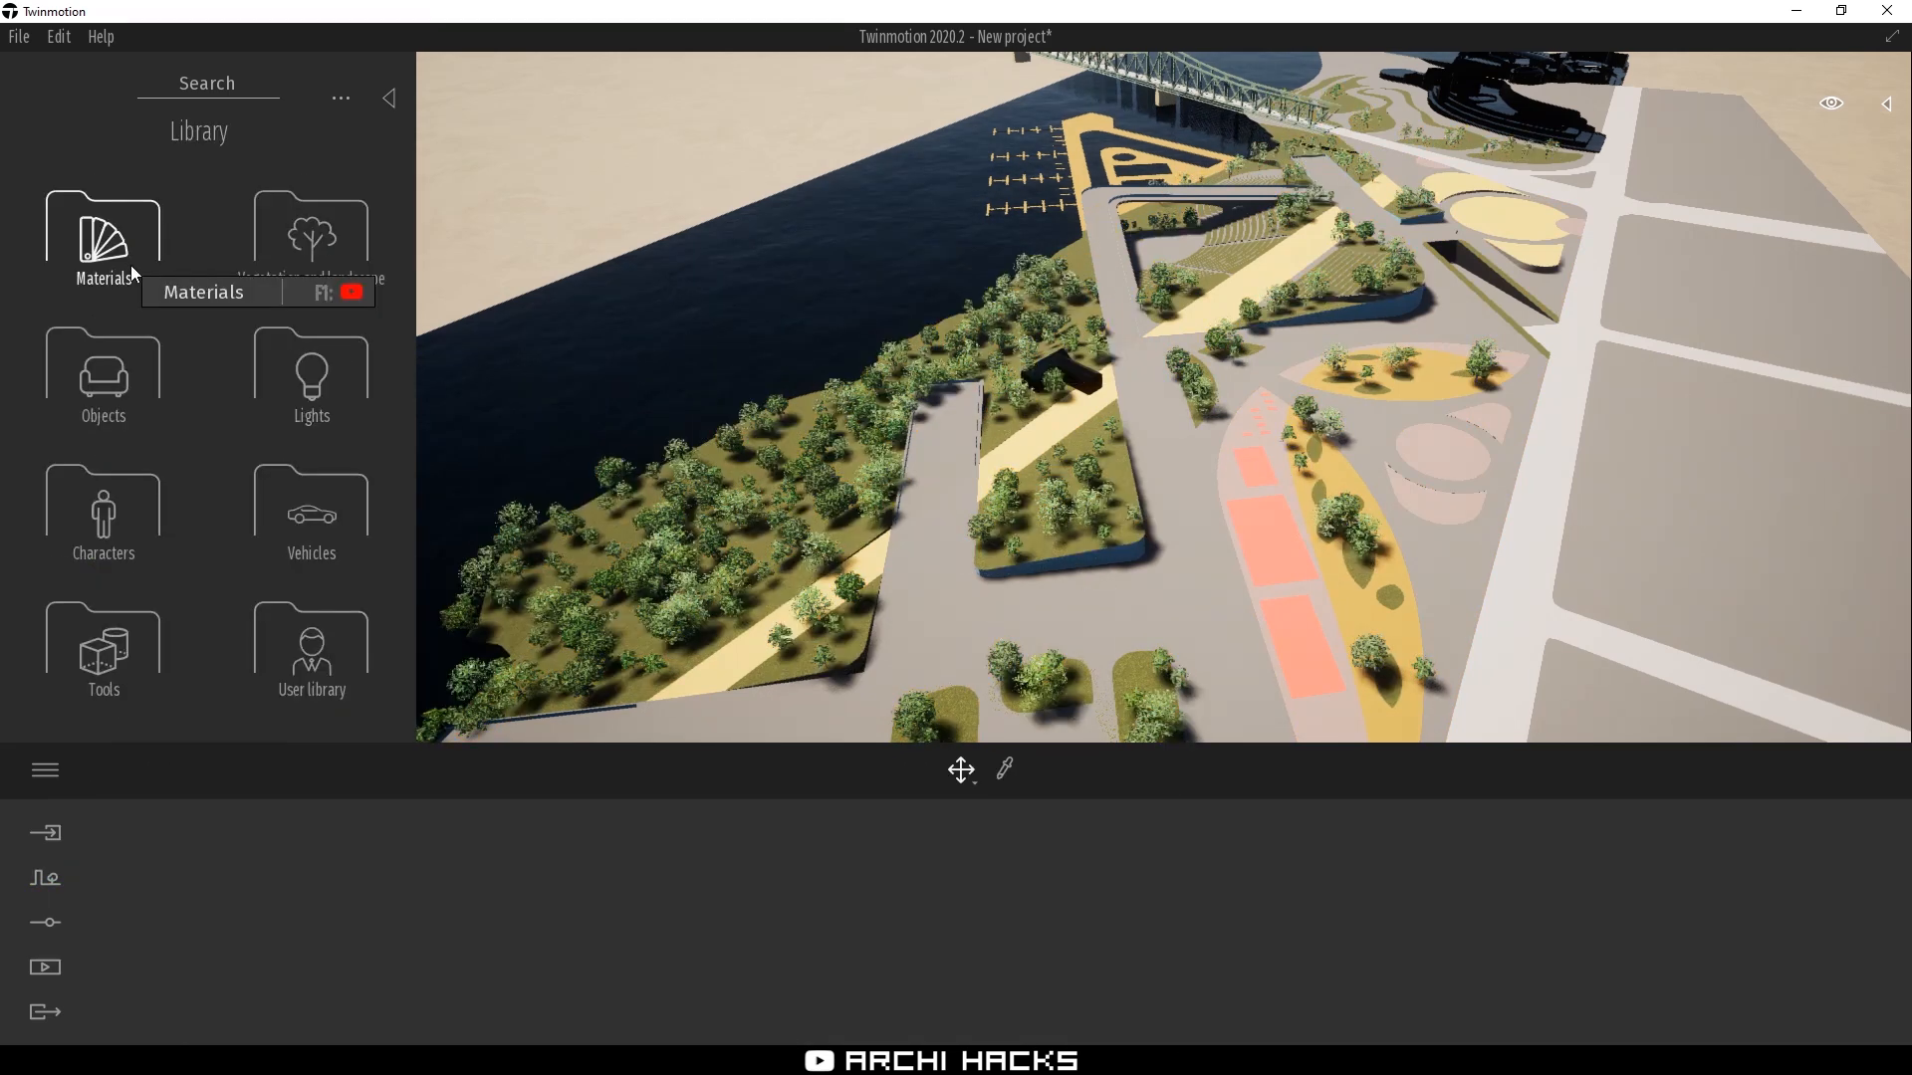
left_click(130, 265)
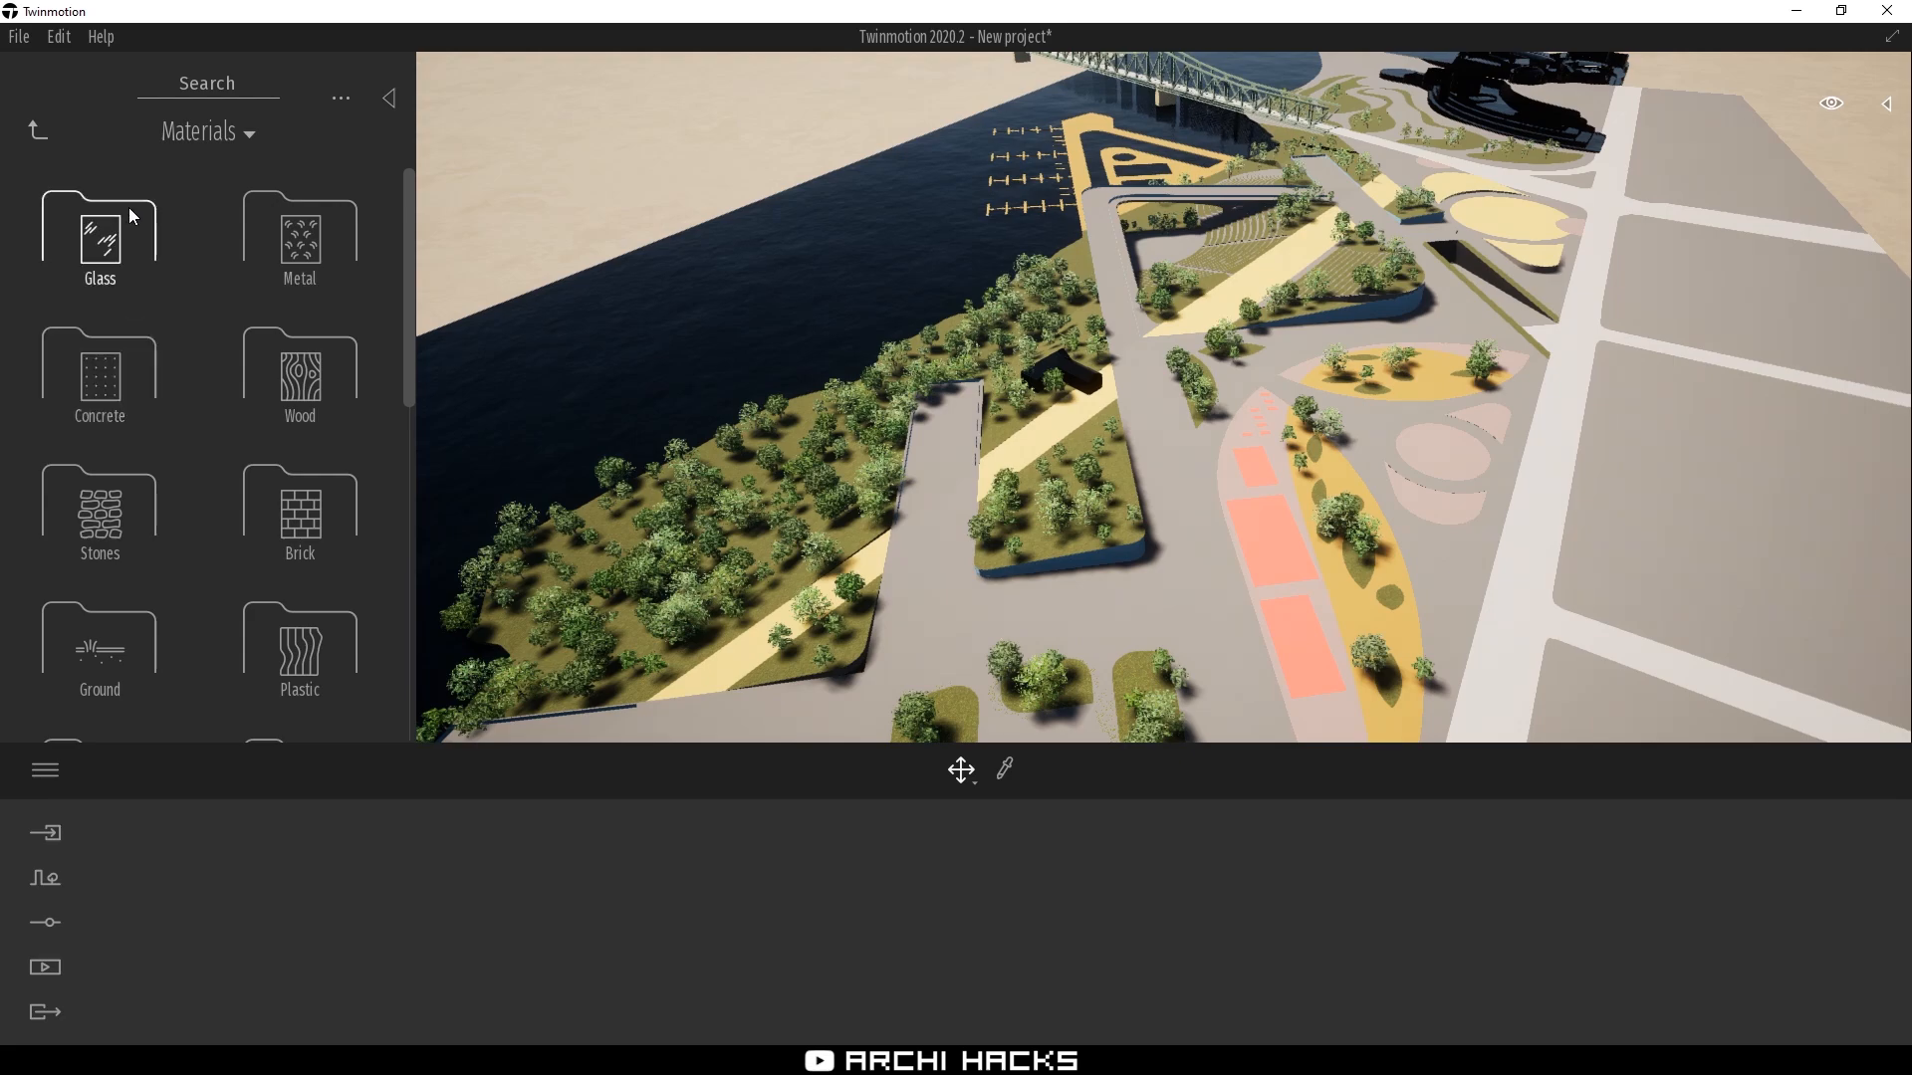
left_click(128, 259)
scroll(1097, 566, "up", 4)
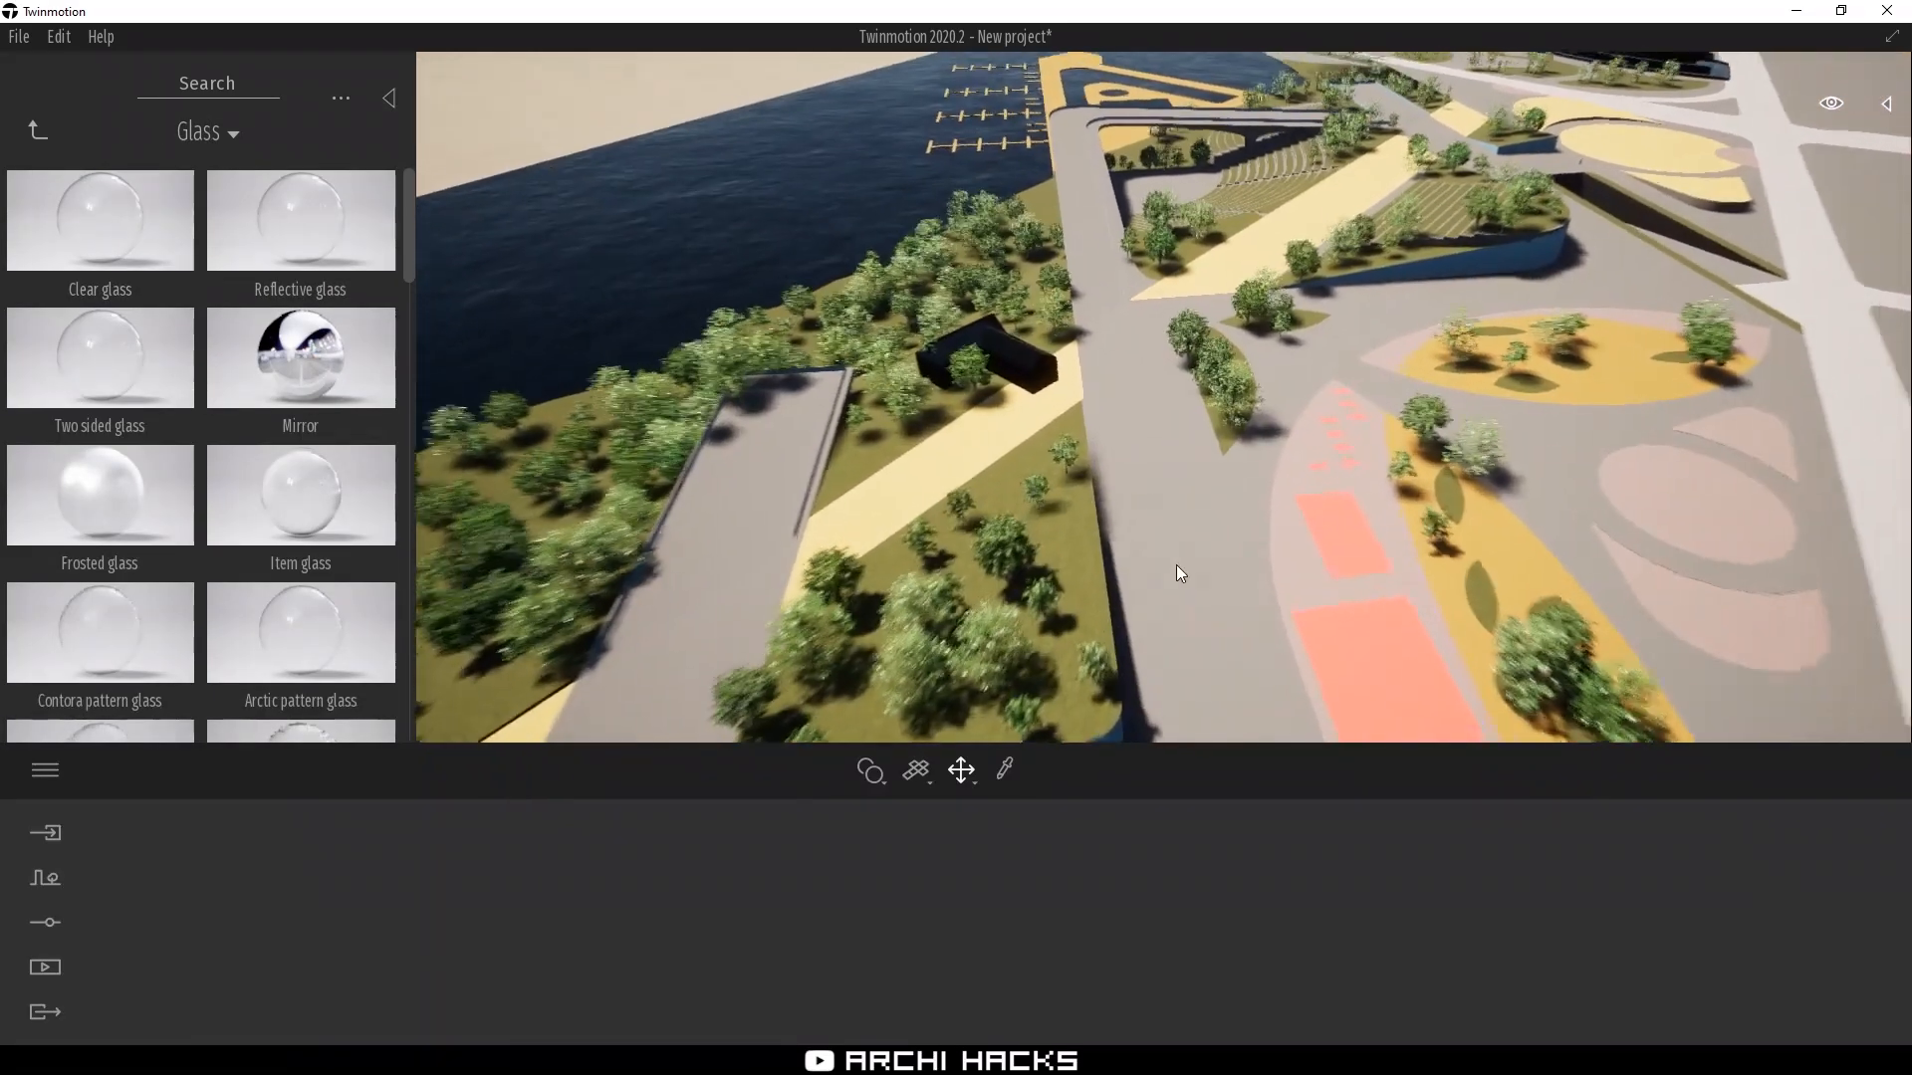
scroll(1591, 225, "up", 3)
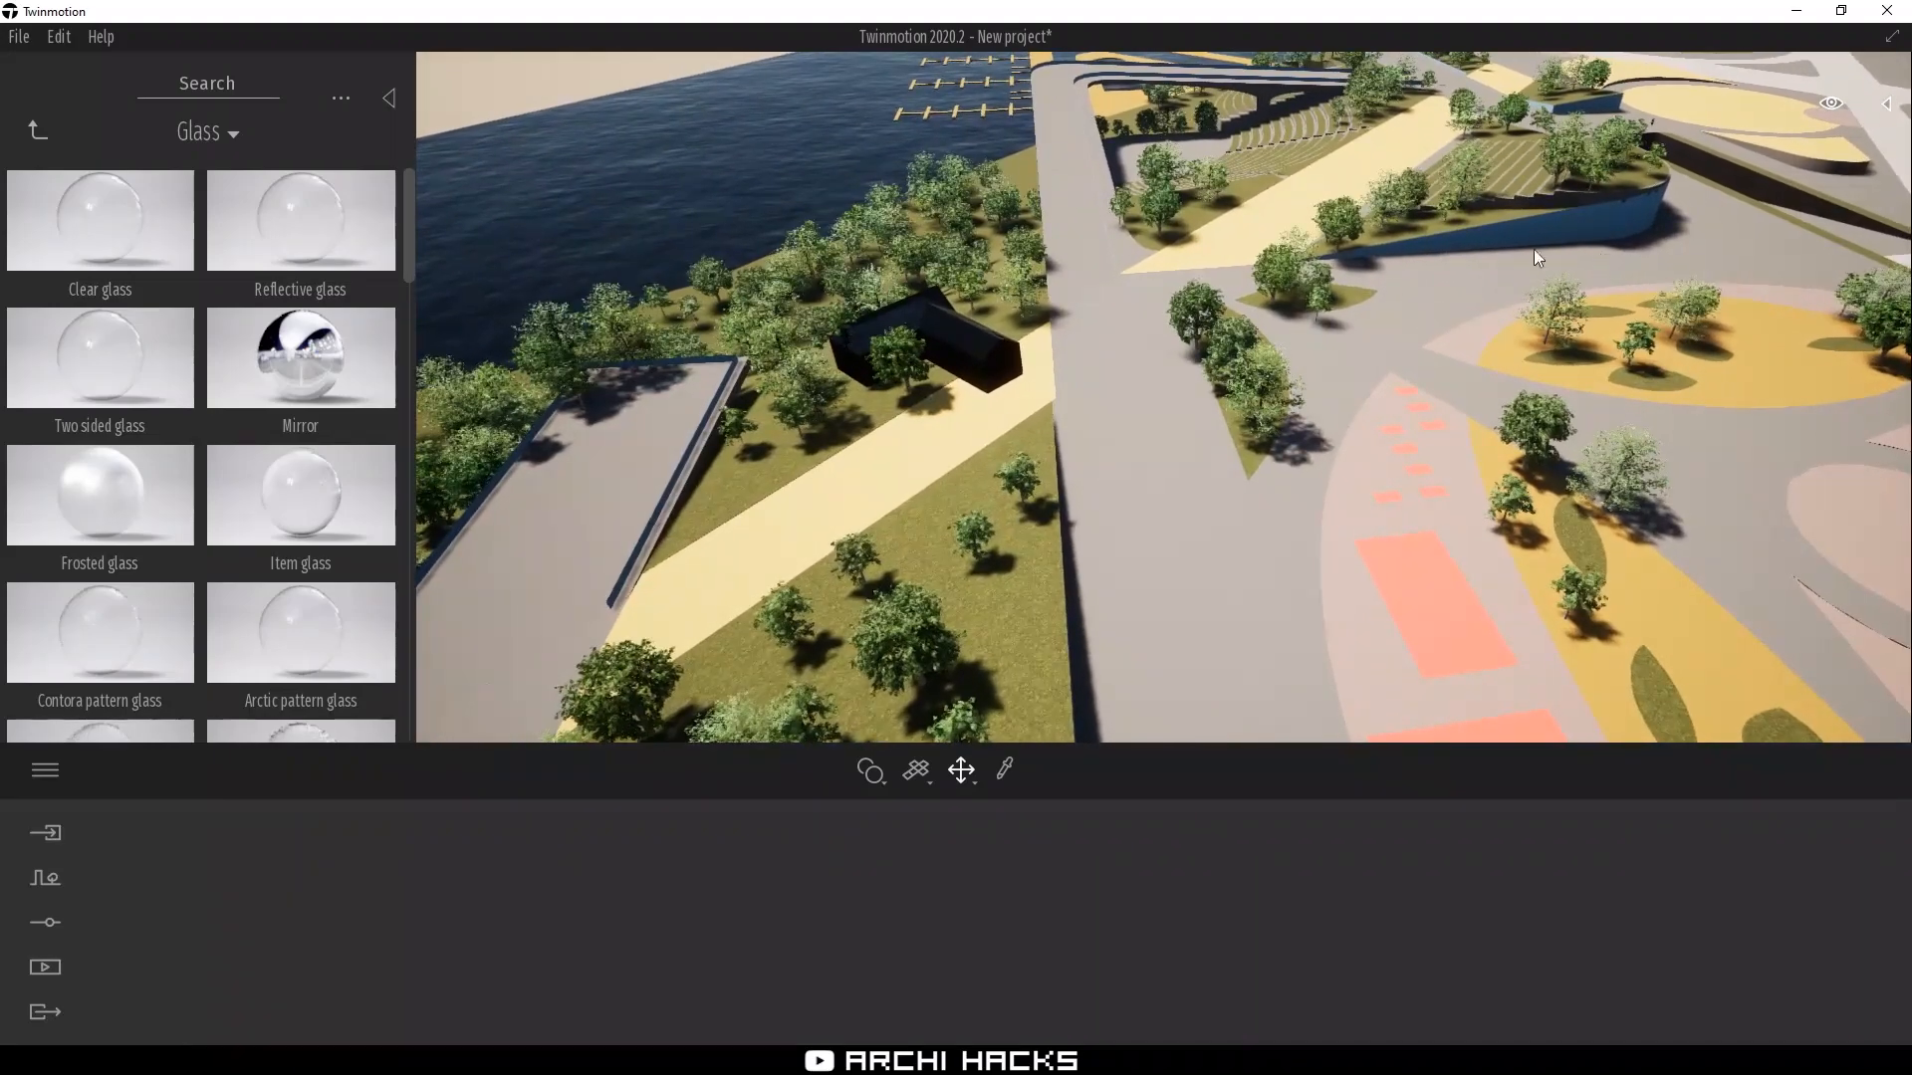
mouse_move(253, 243)
left_click_drag(129, 243, 1600, 222)
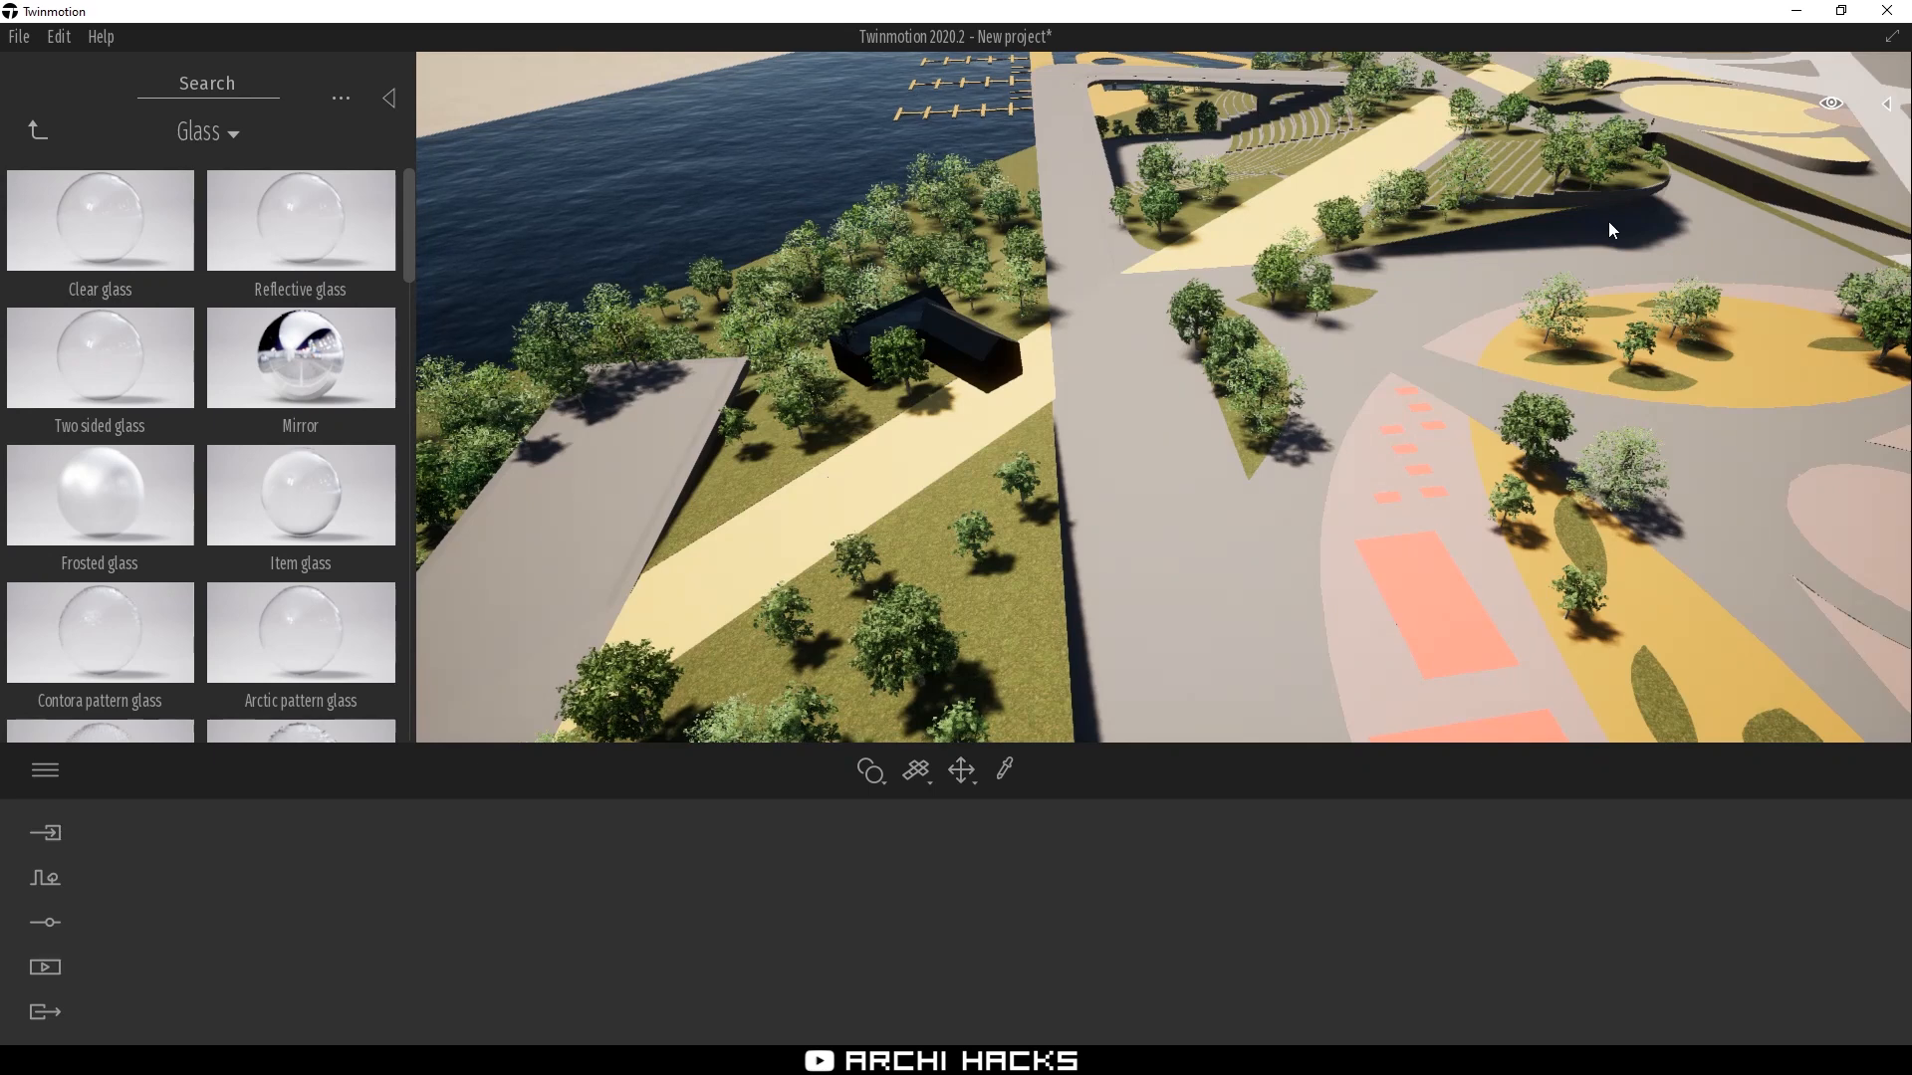
Apply the Smooth cobblestone material from the man-made ground materials to the site's grey paved ground
mouse_move(87, 190)
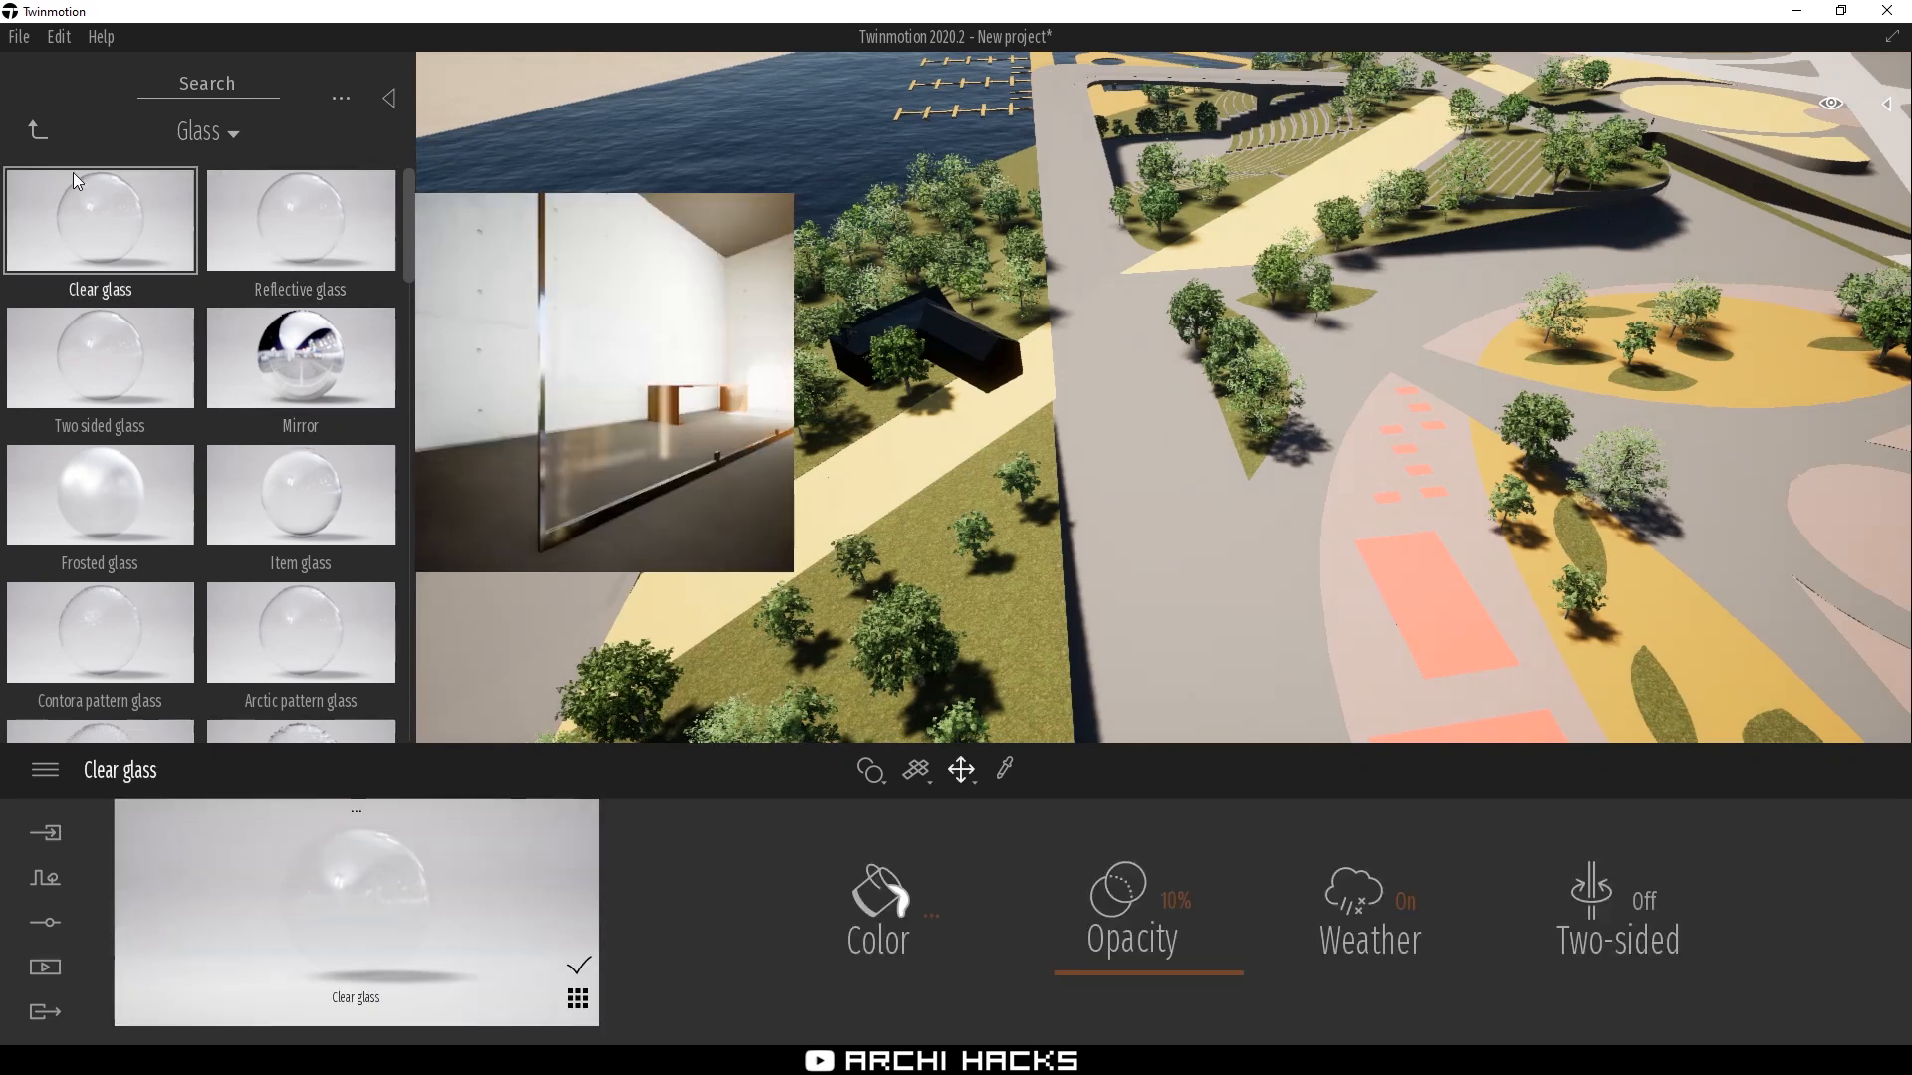
left_click(38, 131)
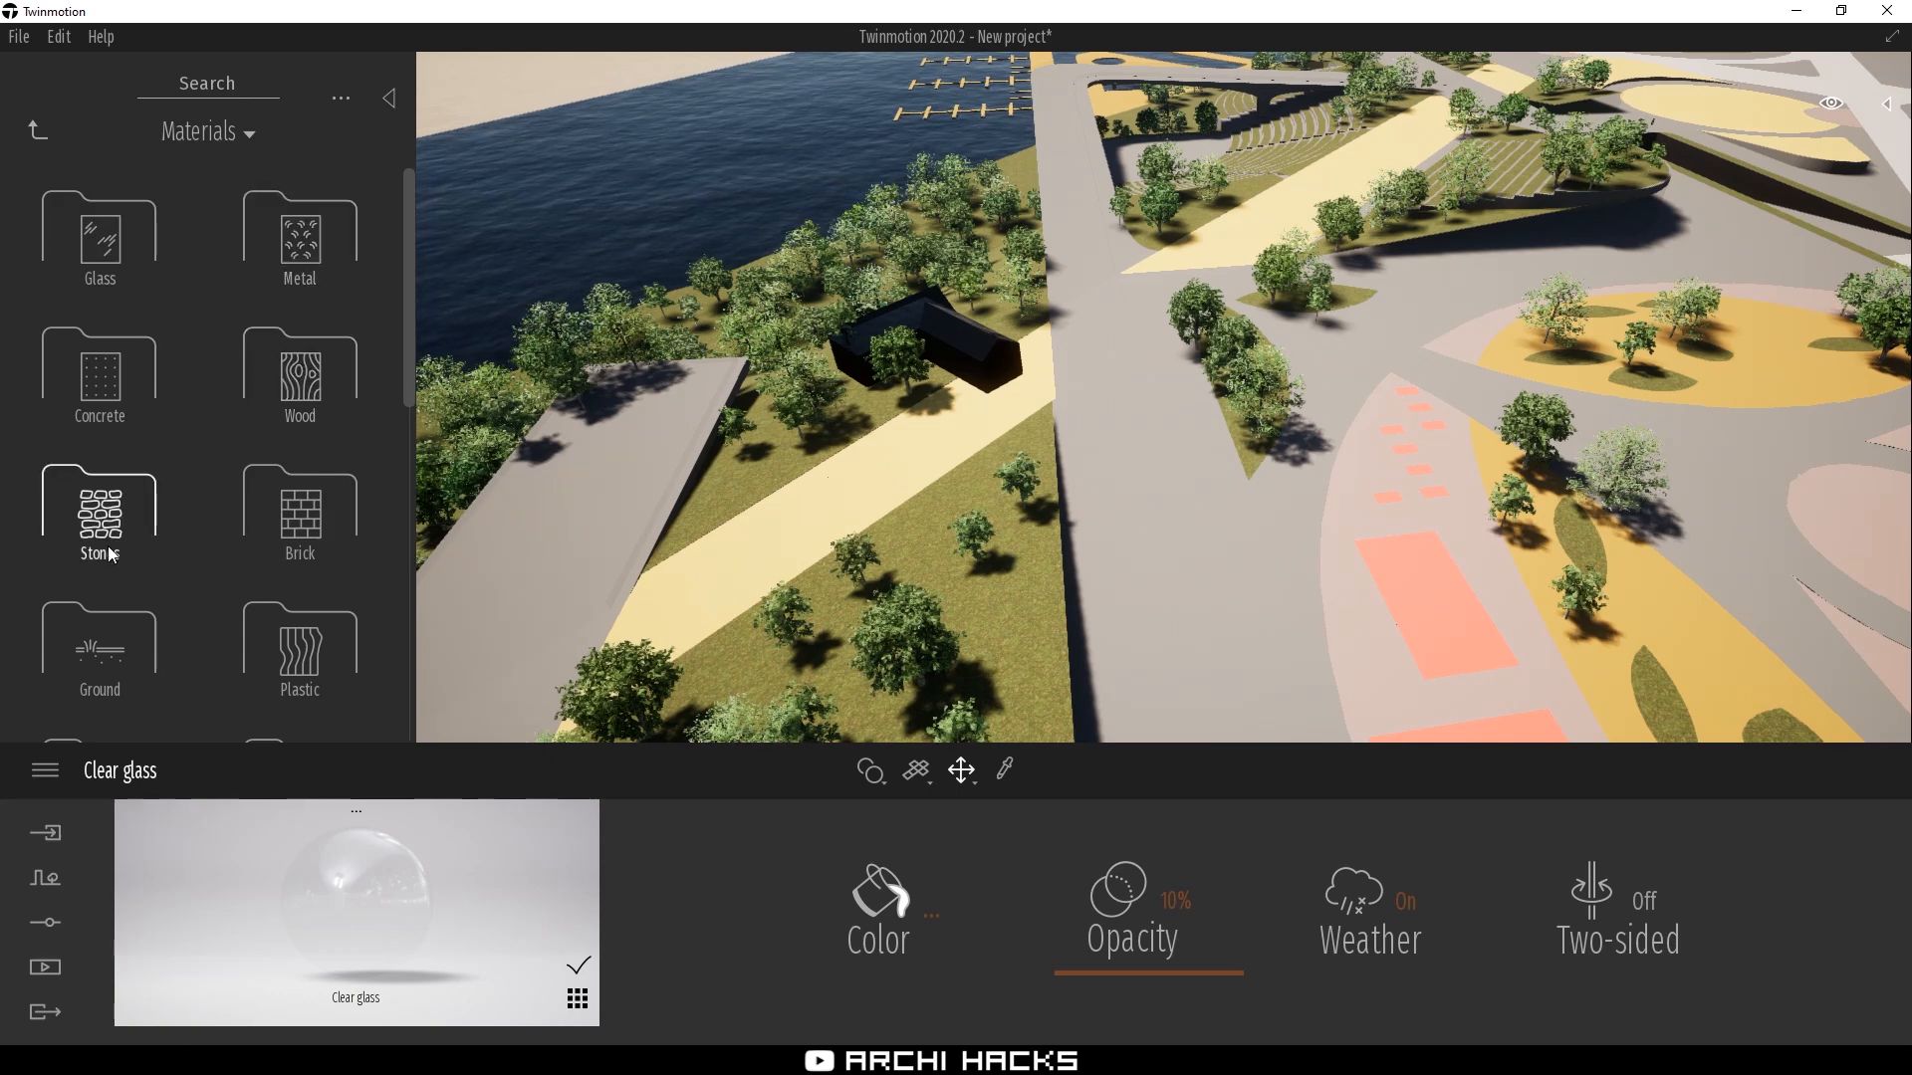
left_click(80, 522)
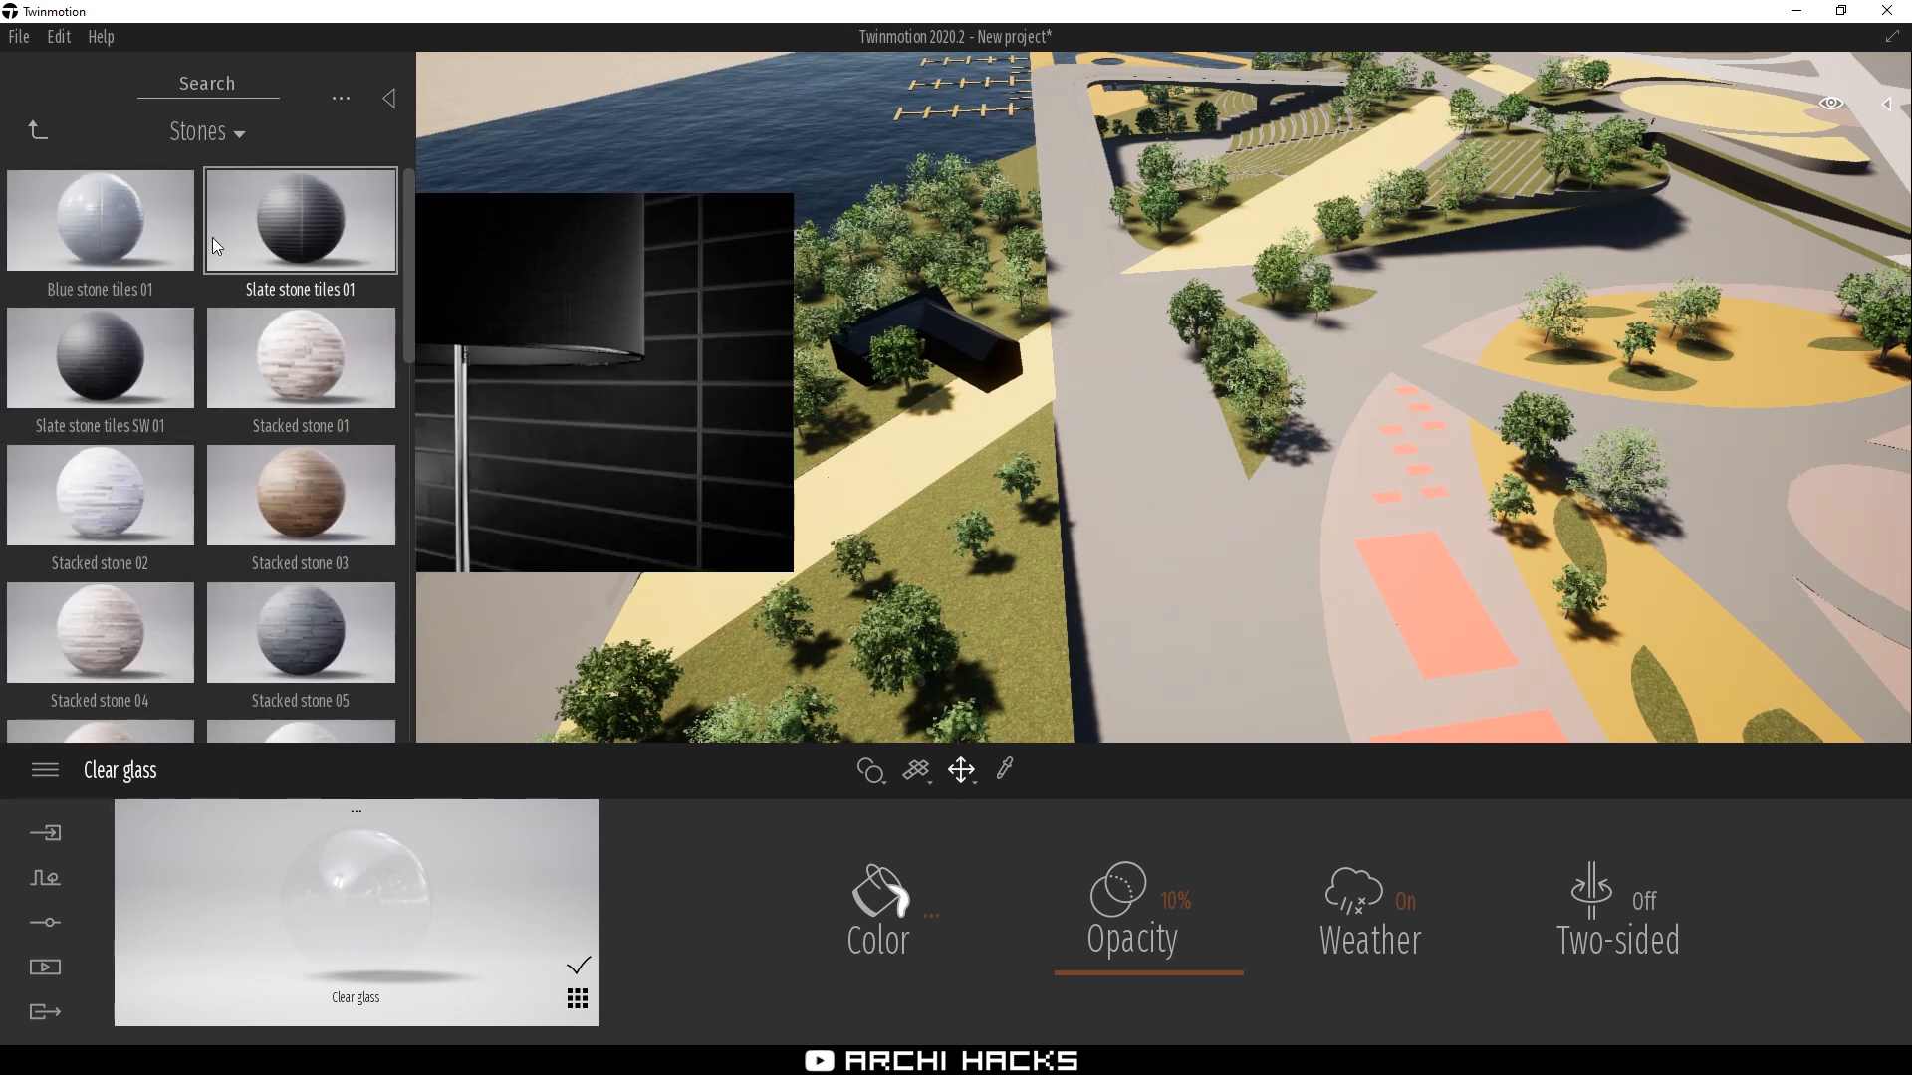
scroll(217, 444, "down", 2)
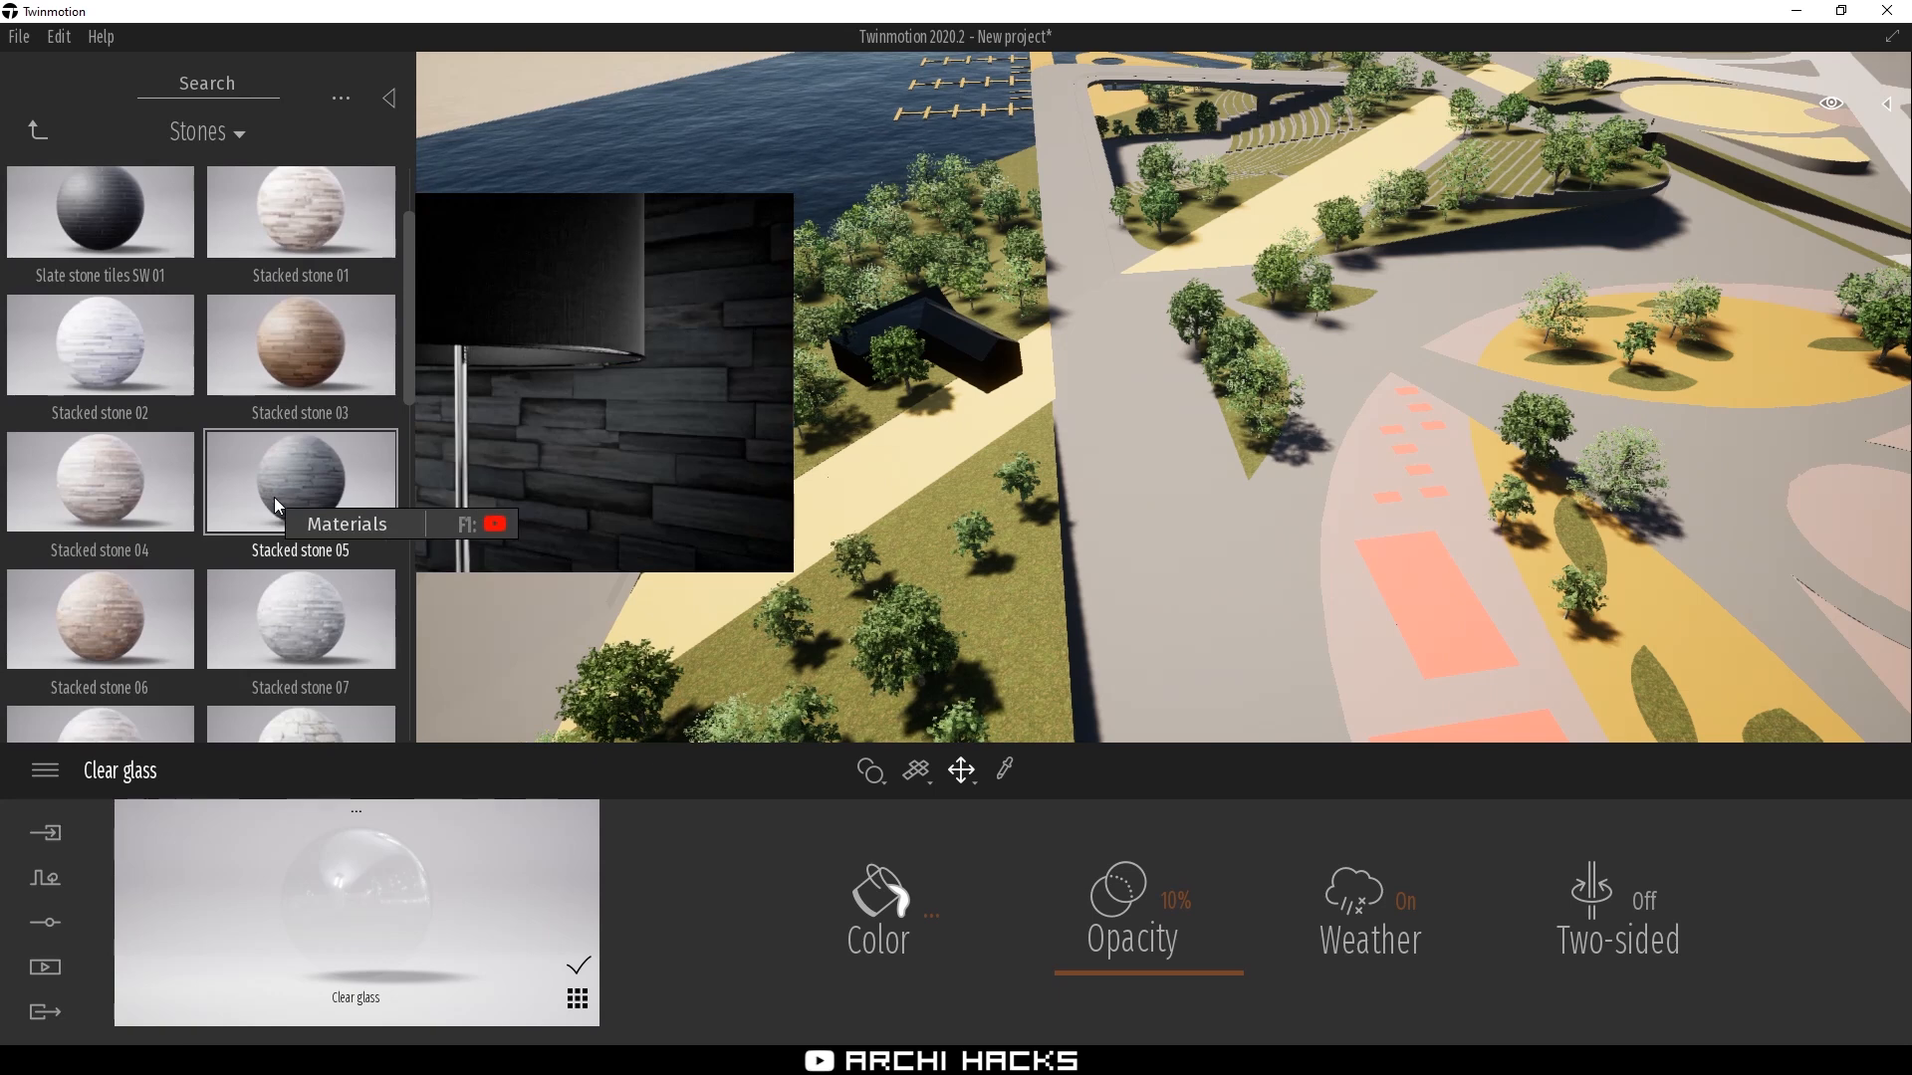
left_click(38, 132)
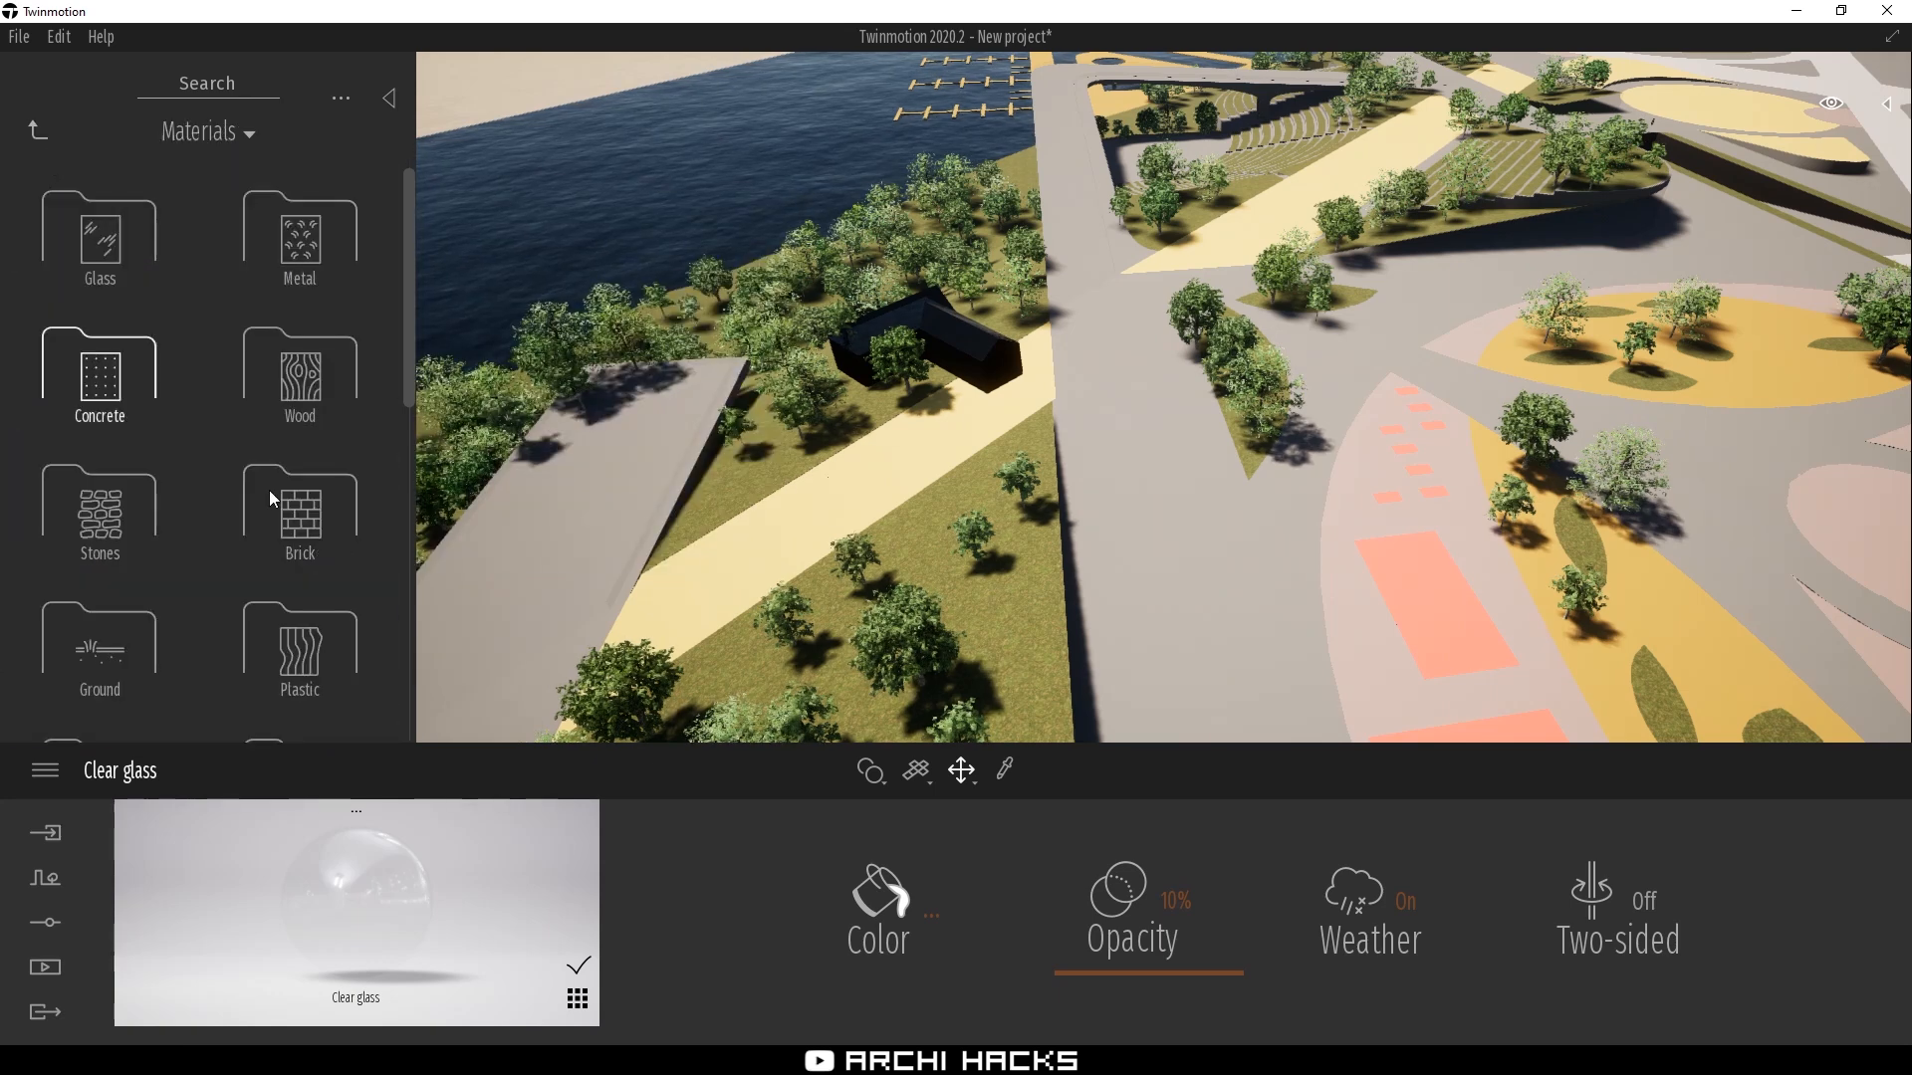
scroll(249, 508, "down", 3)
left_click(105, 415)
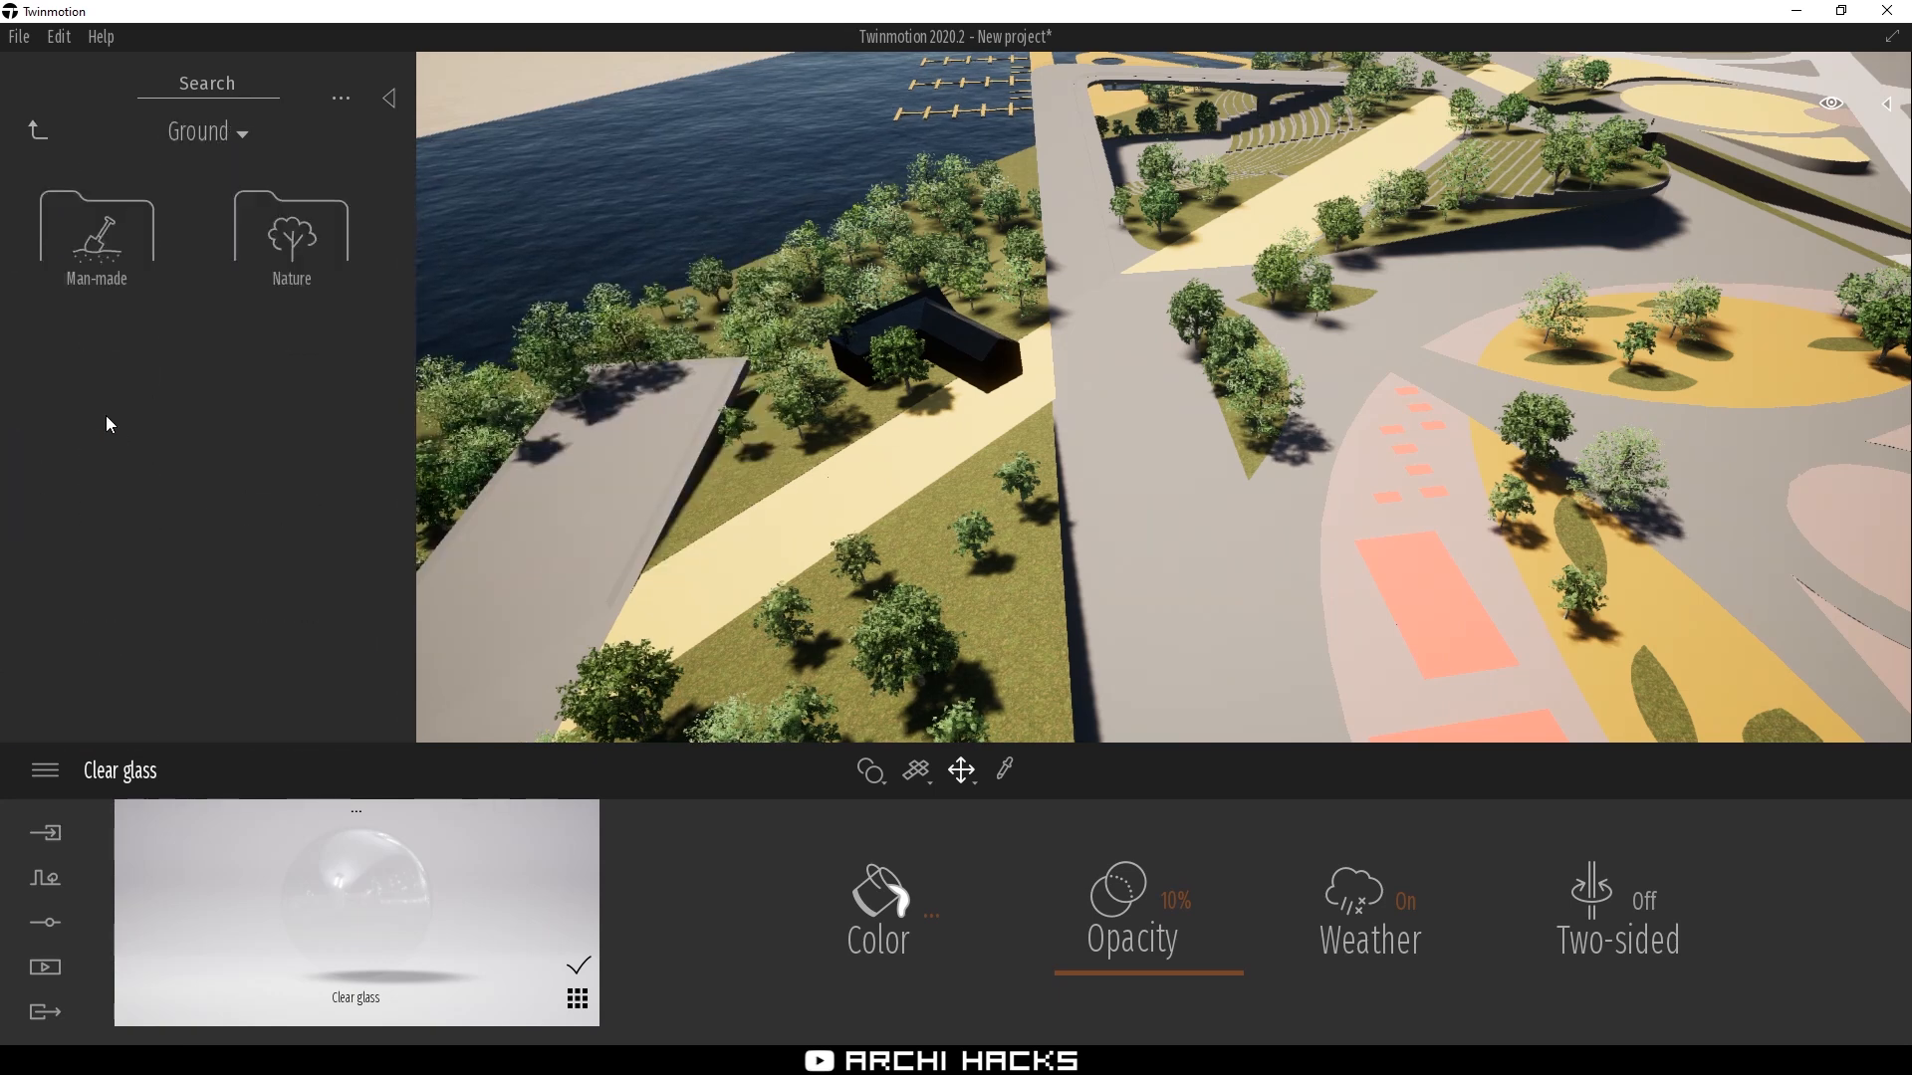
left_click(97, 264)
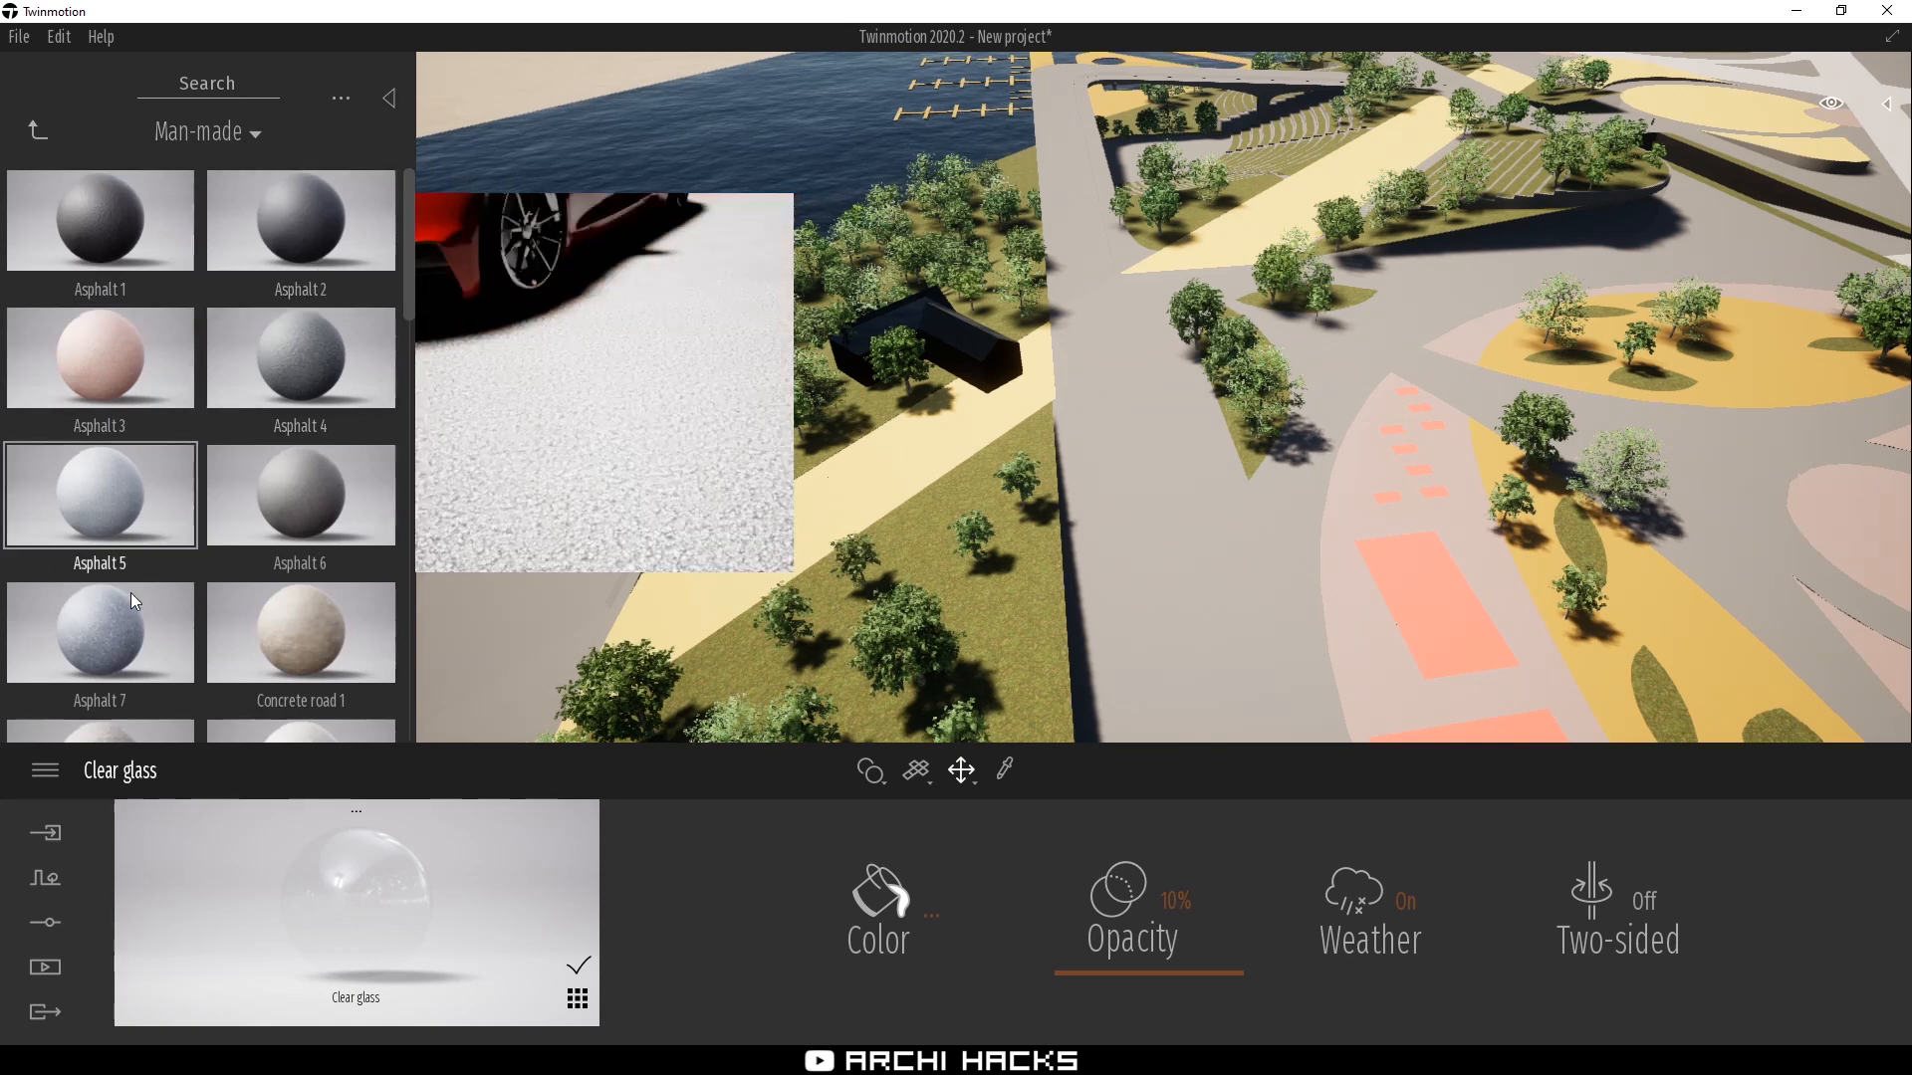
scroll(199, 598, "down", 5)
scroll(284, 571, "down", 3)
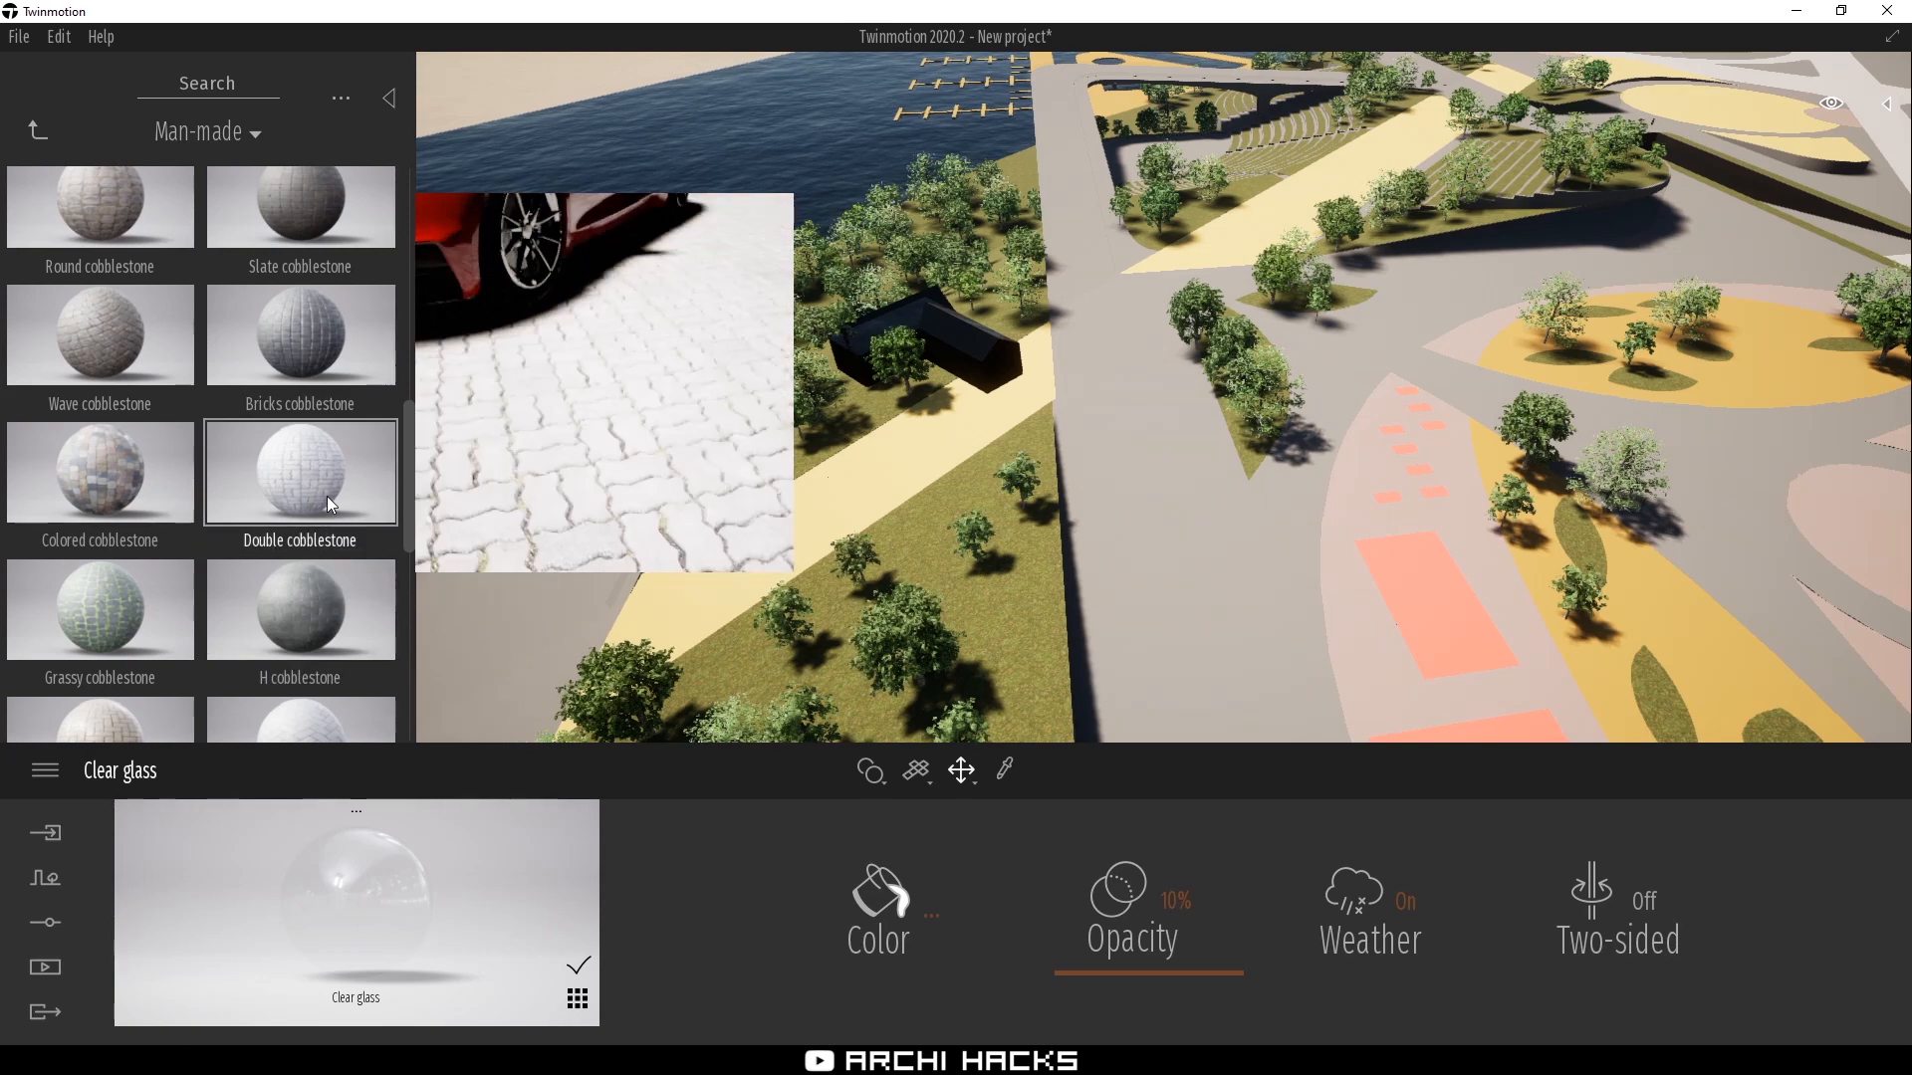
scroll(326, 495, "up", 3)
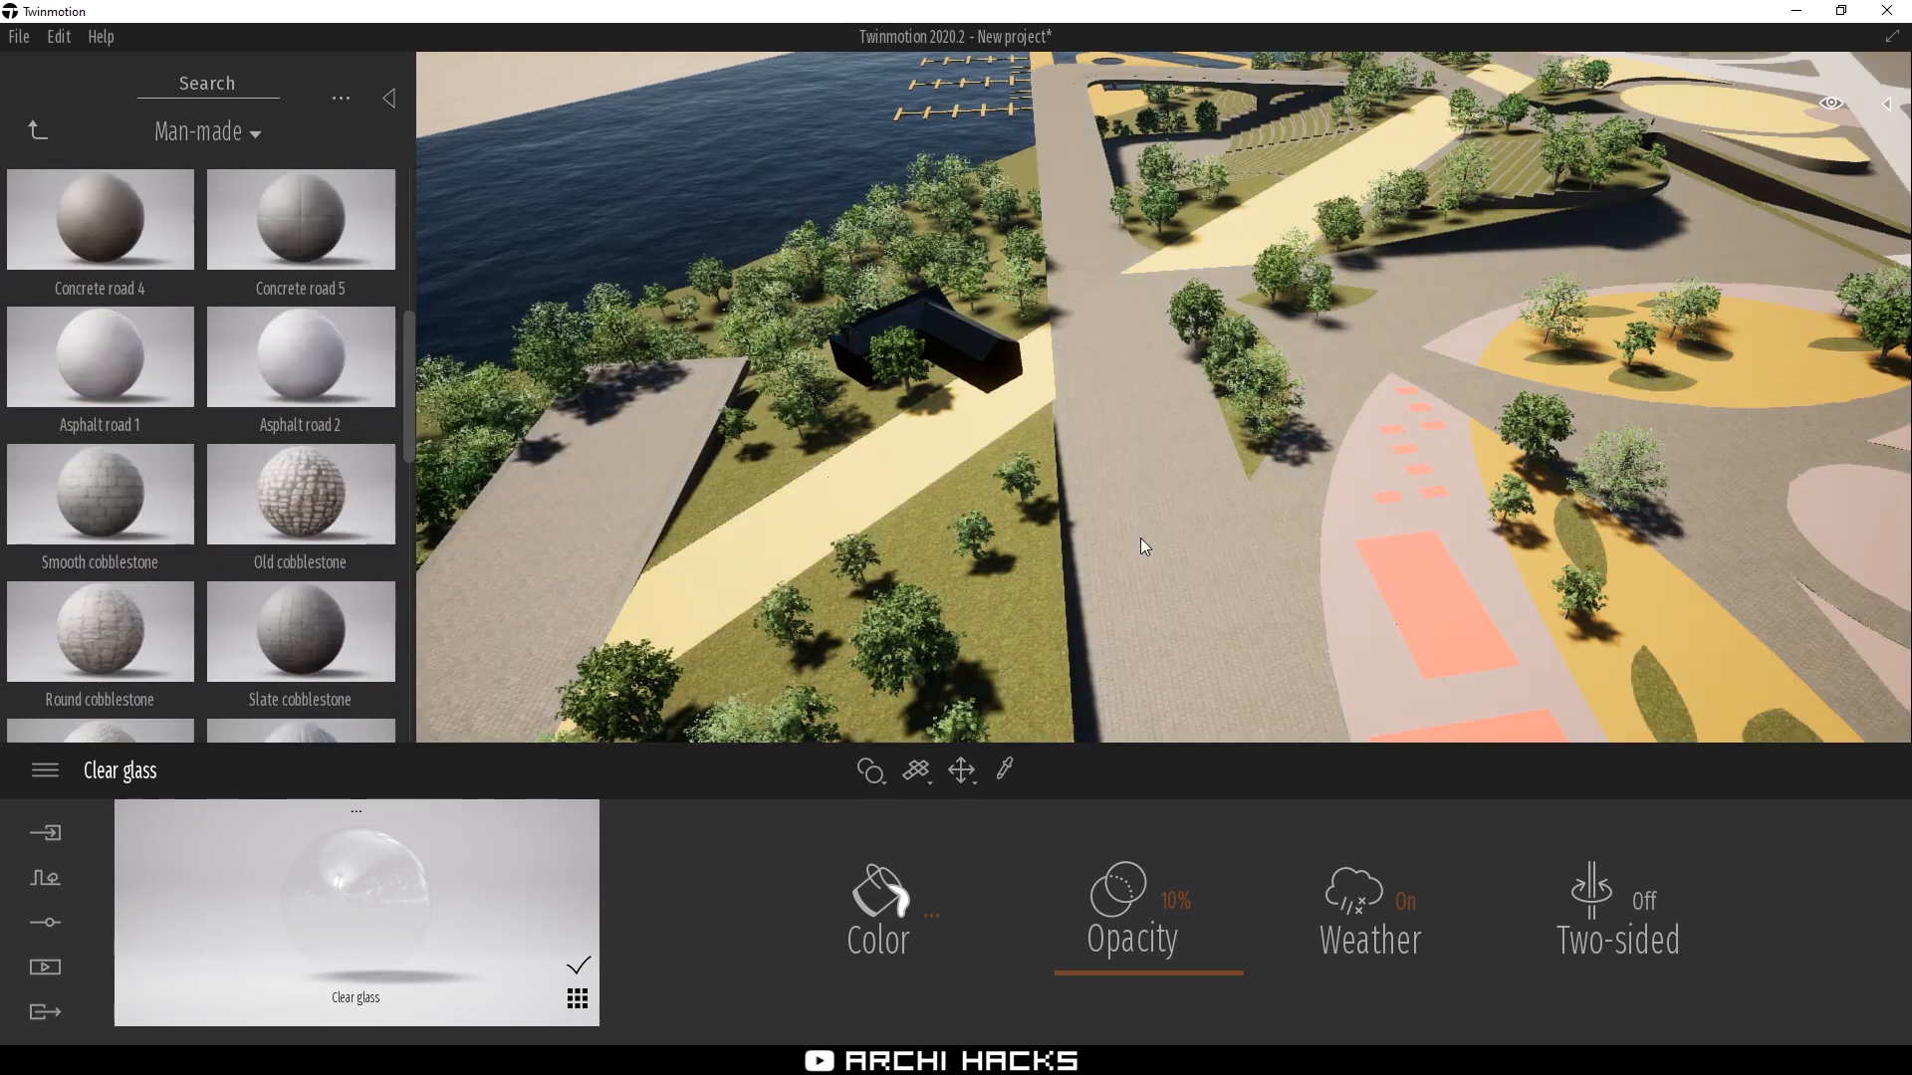
left_click(1140, 538)
Apply the Asphalt 4 material to the white roads beside the park
right_click_drag(1113, 517, 1188, 515)
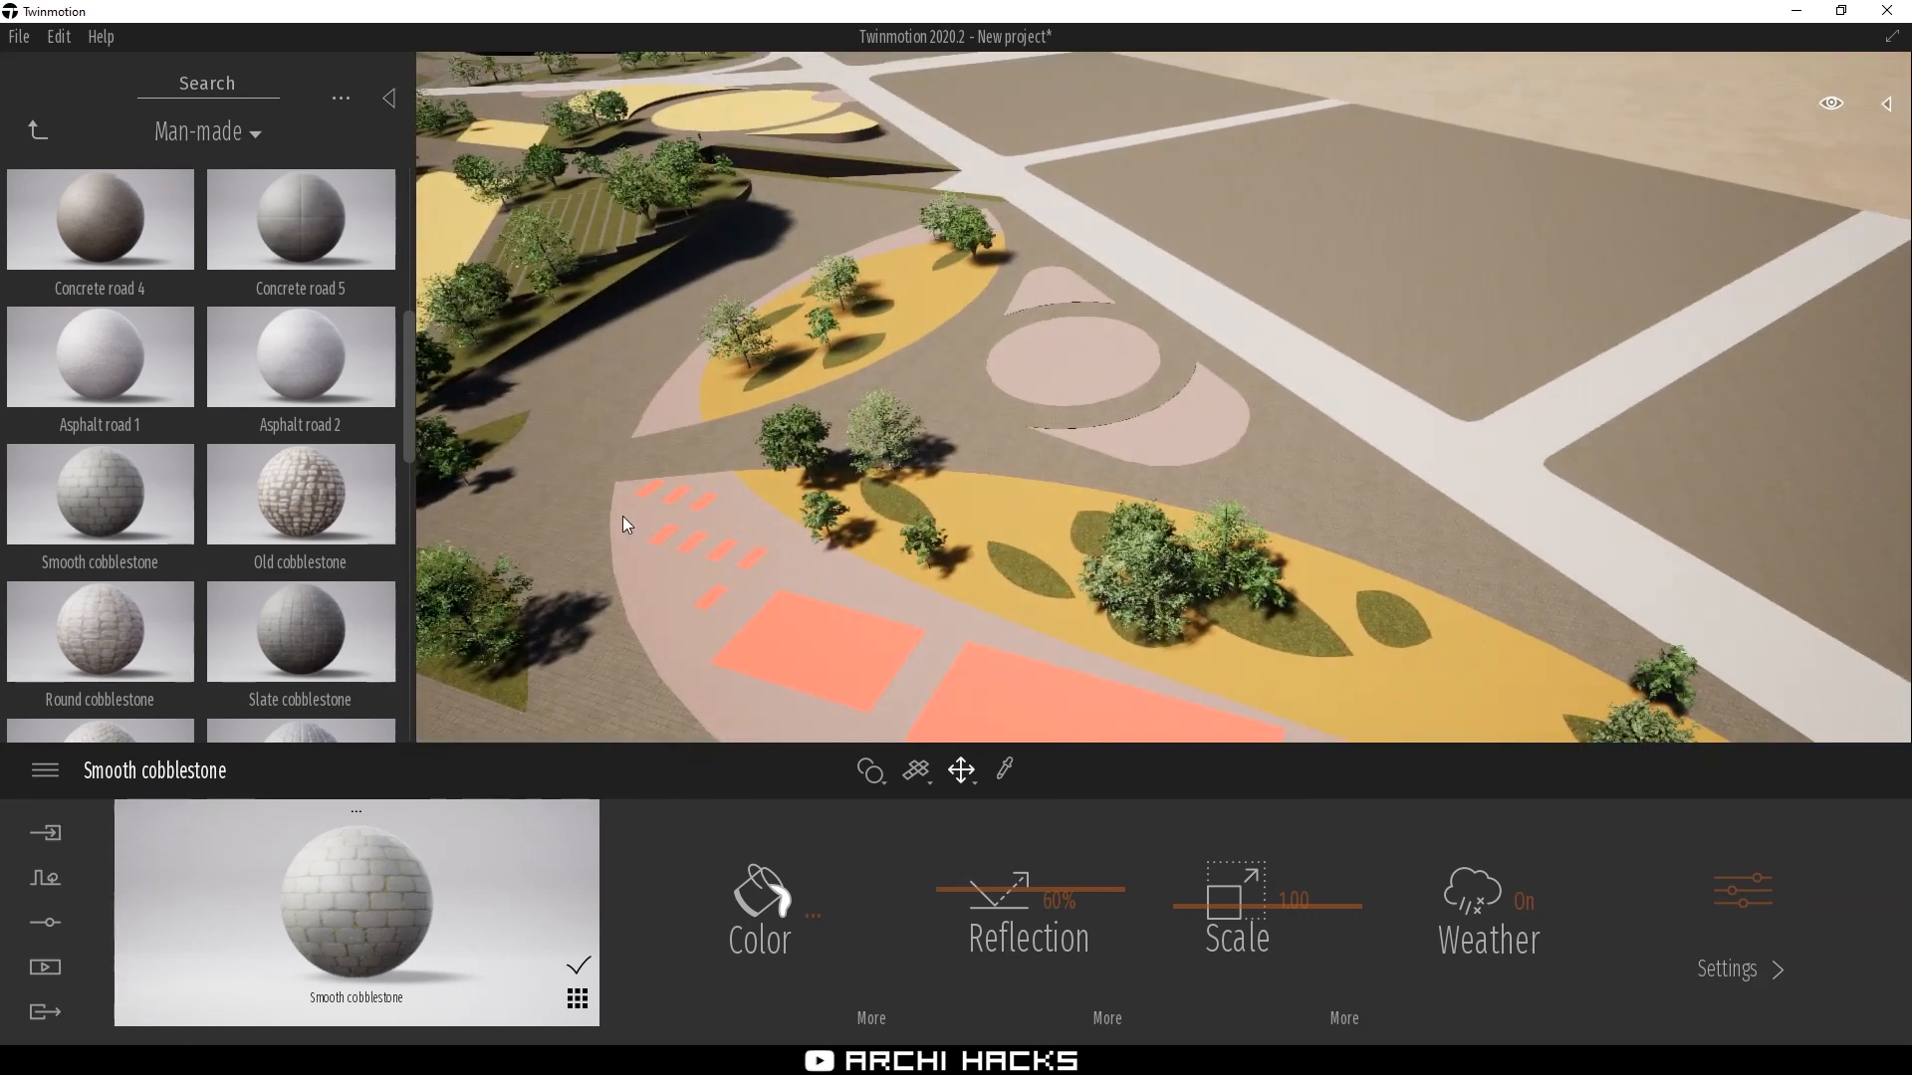
scroll(263, 418, "up", 5)
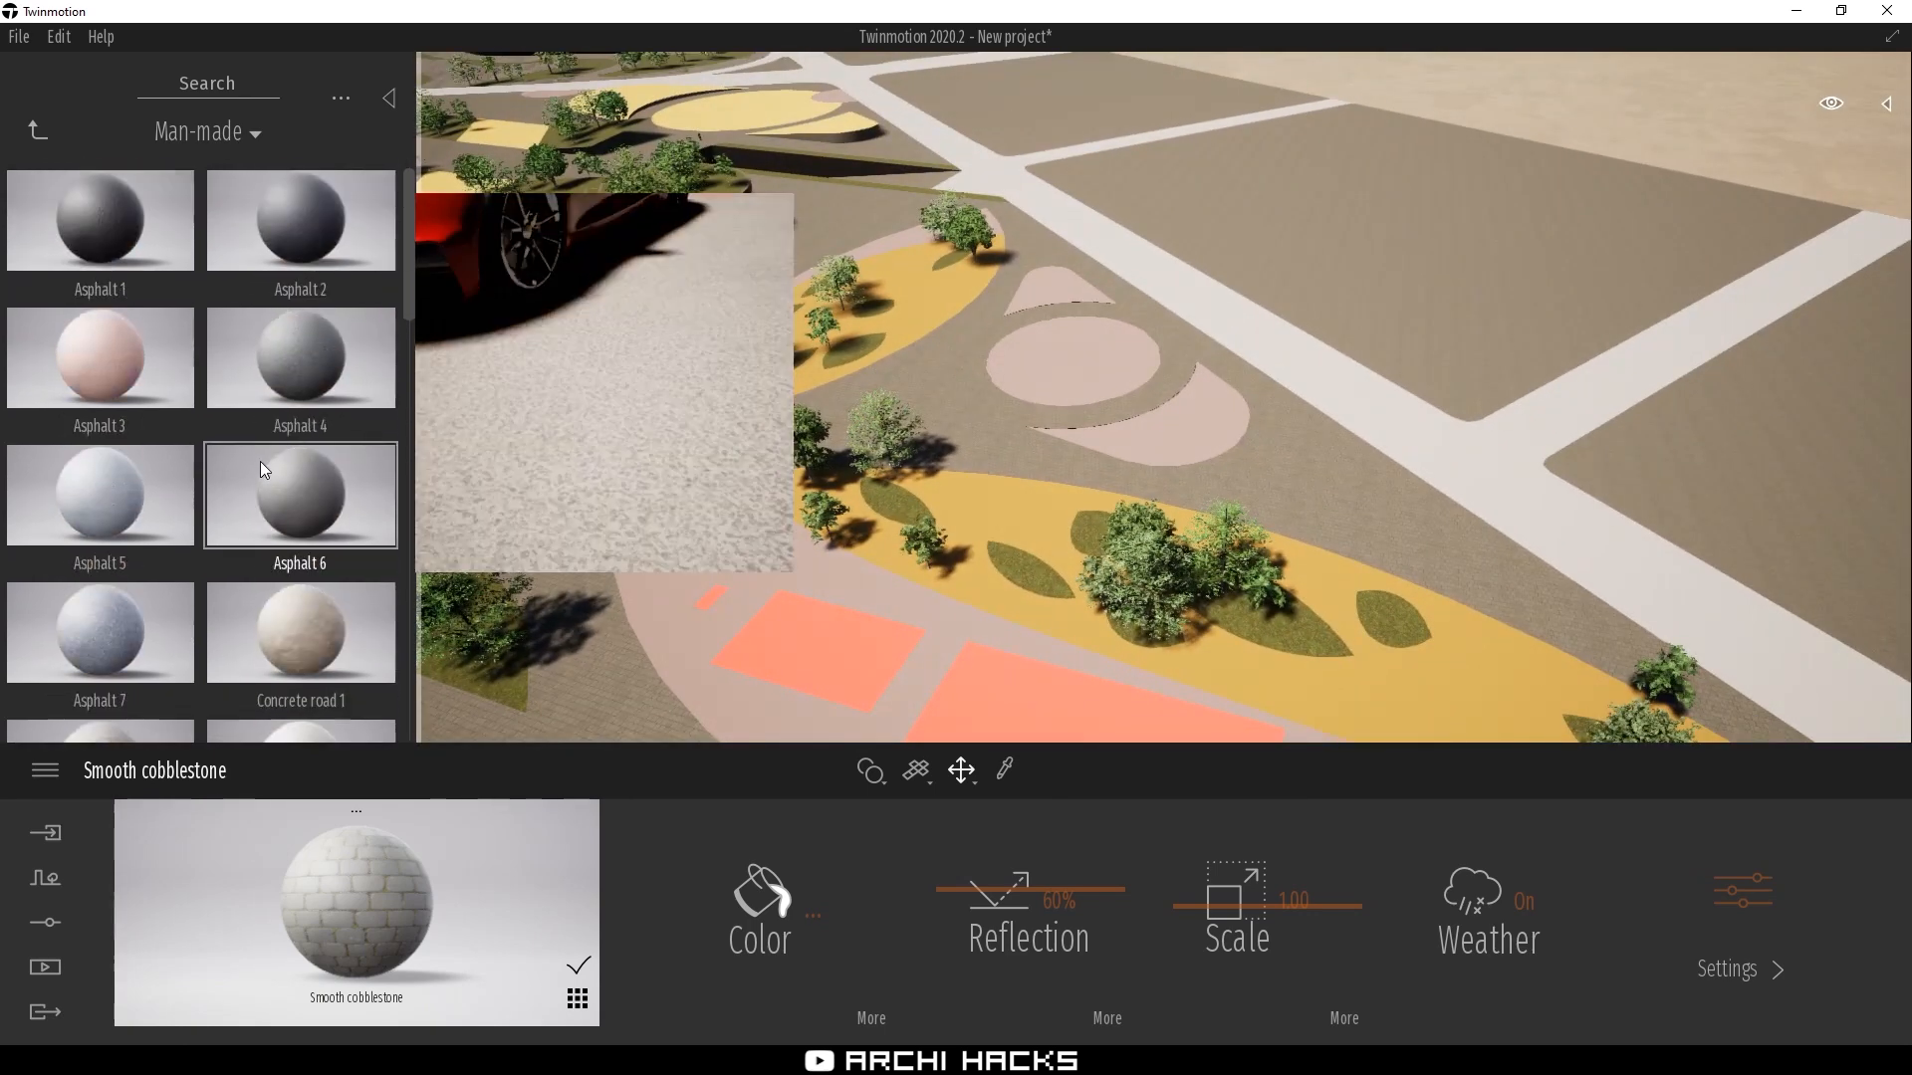
left_click_drag(332, 378, 1336, 402)
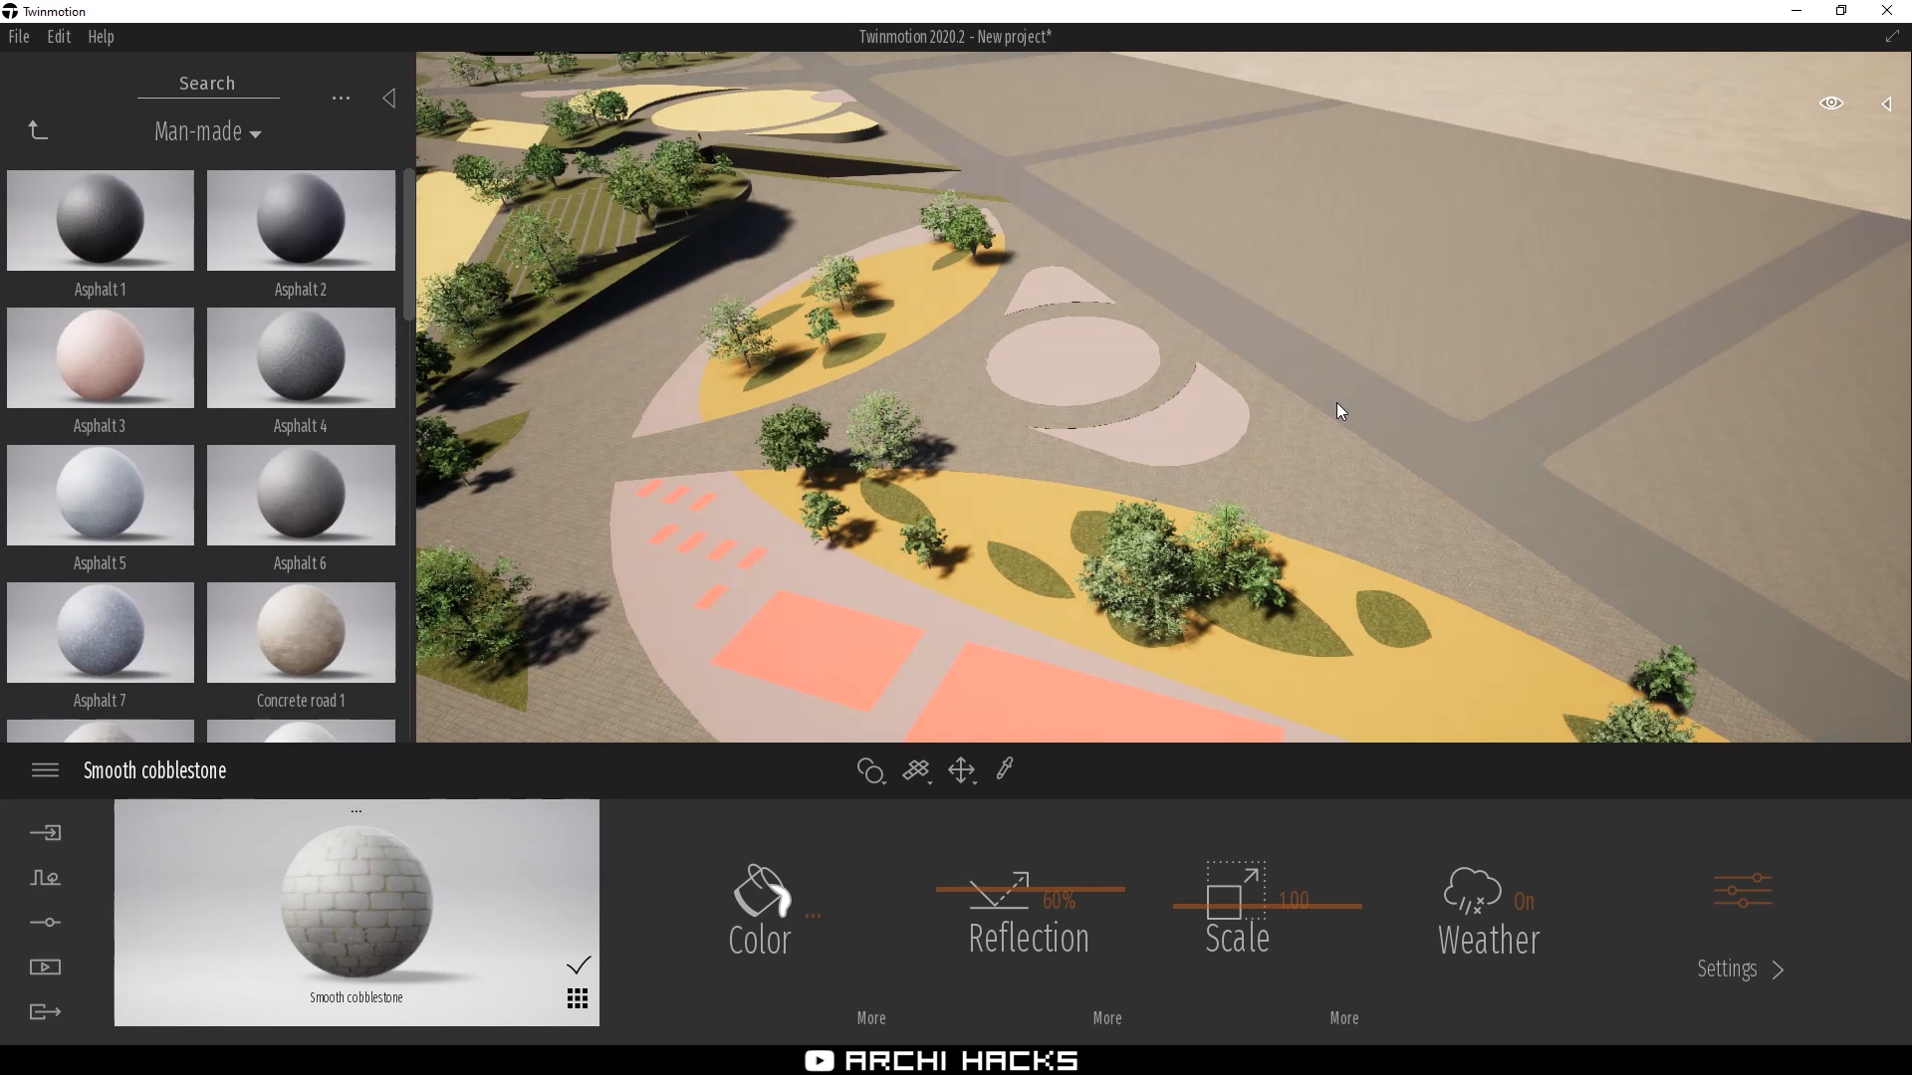
Apply the Glossy plastic material to the coral rectangles within the pink leaf-shaped area
right_click_drag(869, 469, 601, 469)
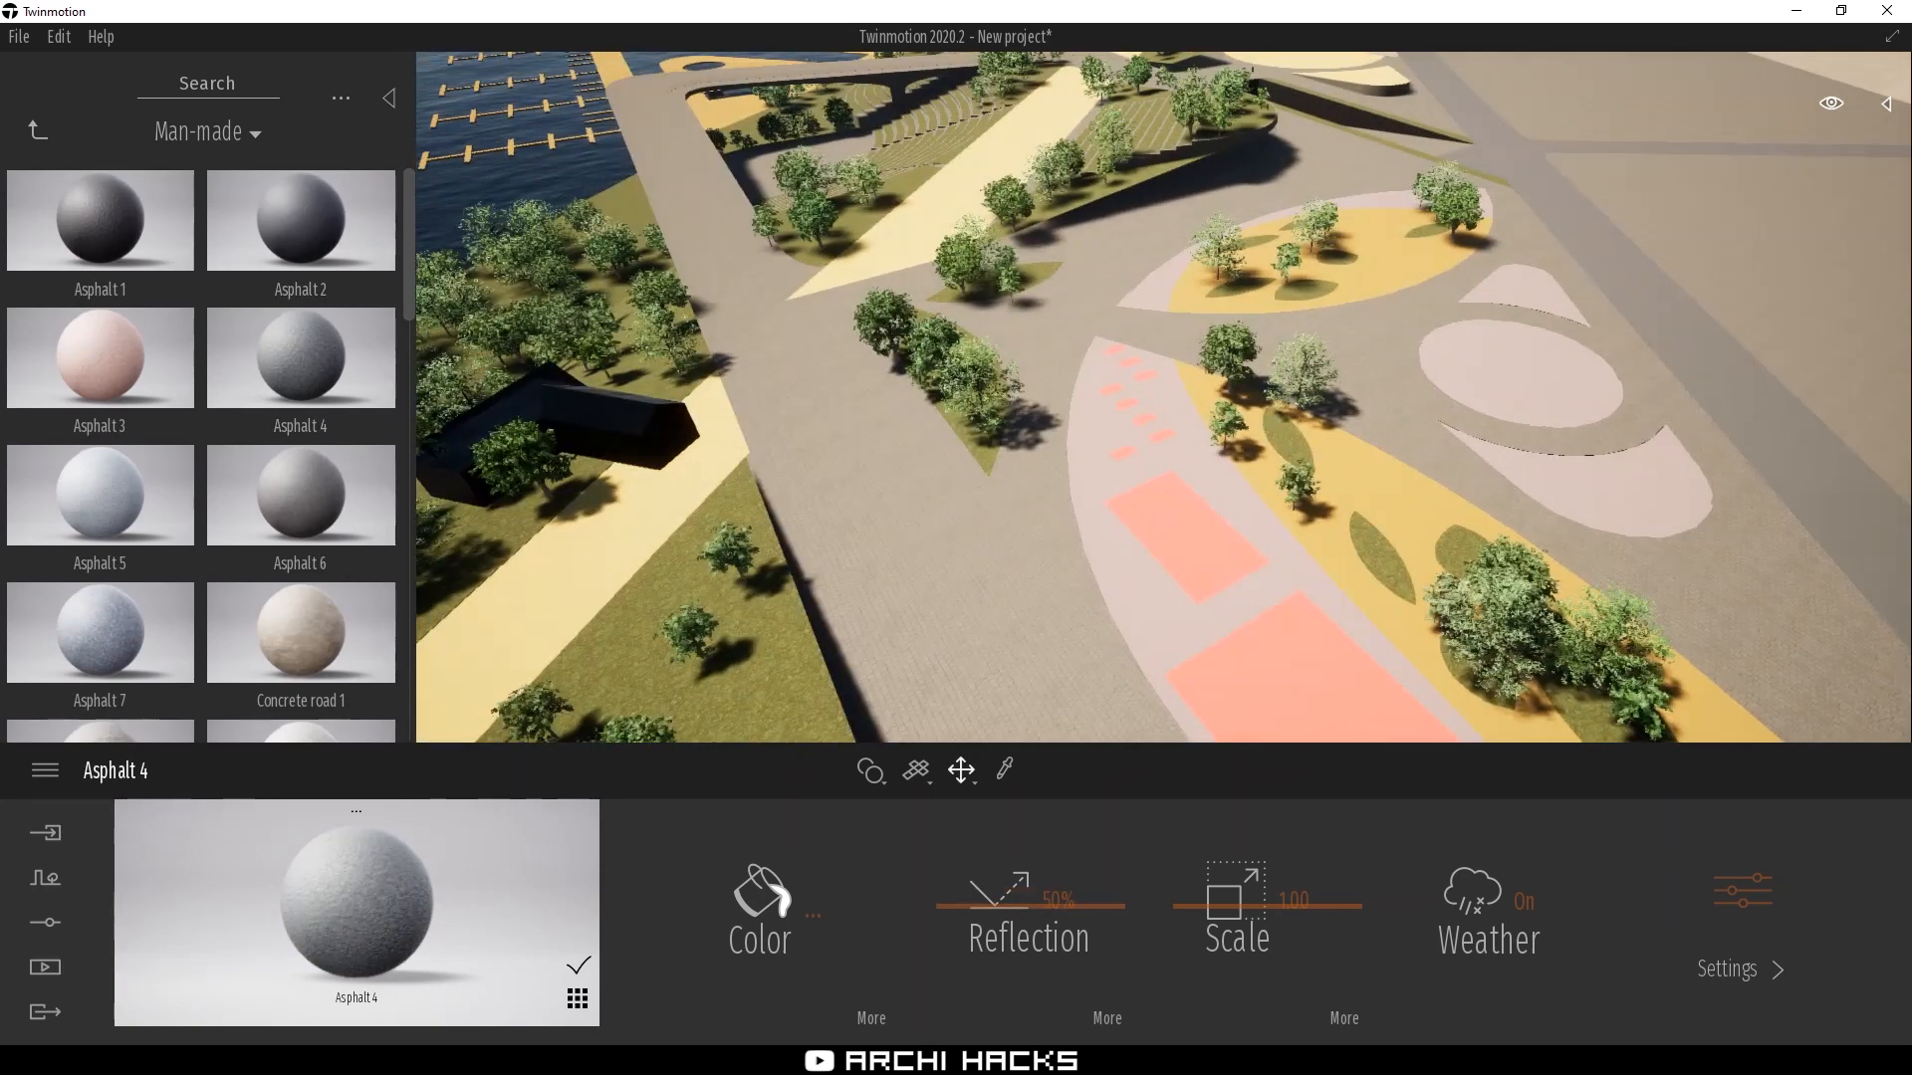
left_click(46, 134)
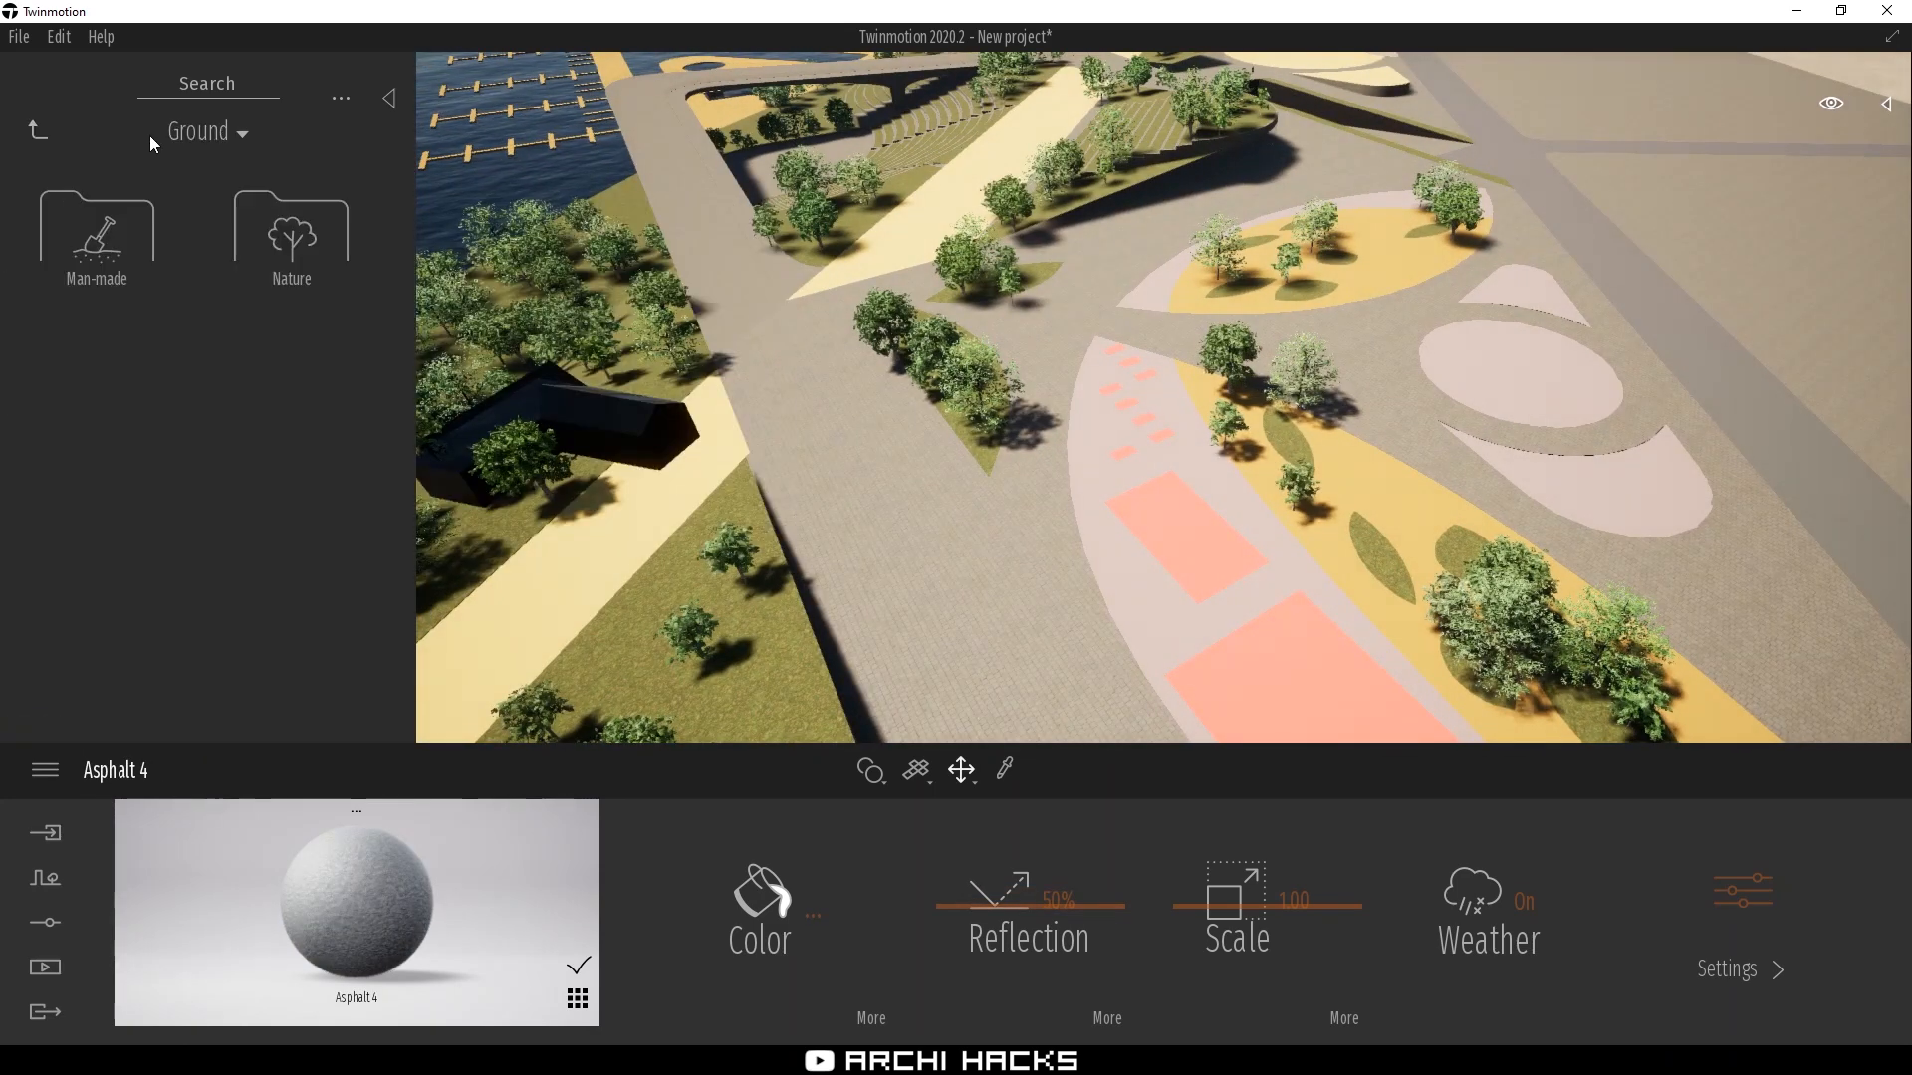
left_click(138, 228)
scroll(152, 446, "down", 2)
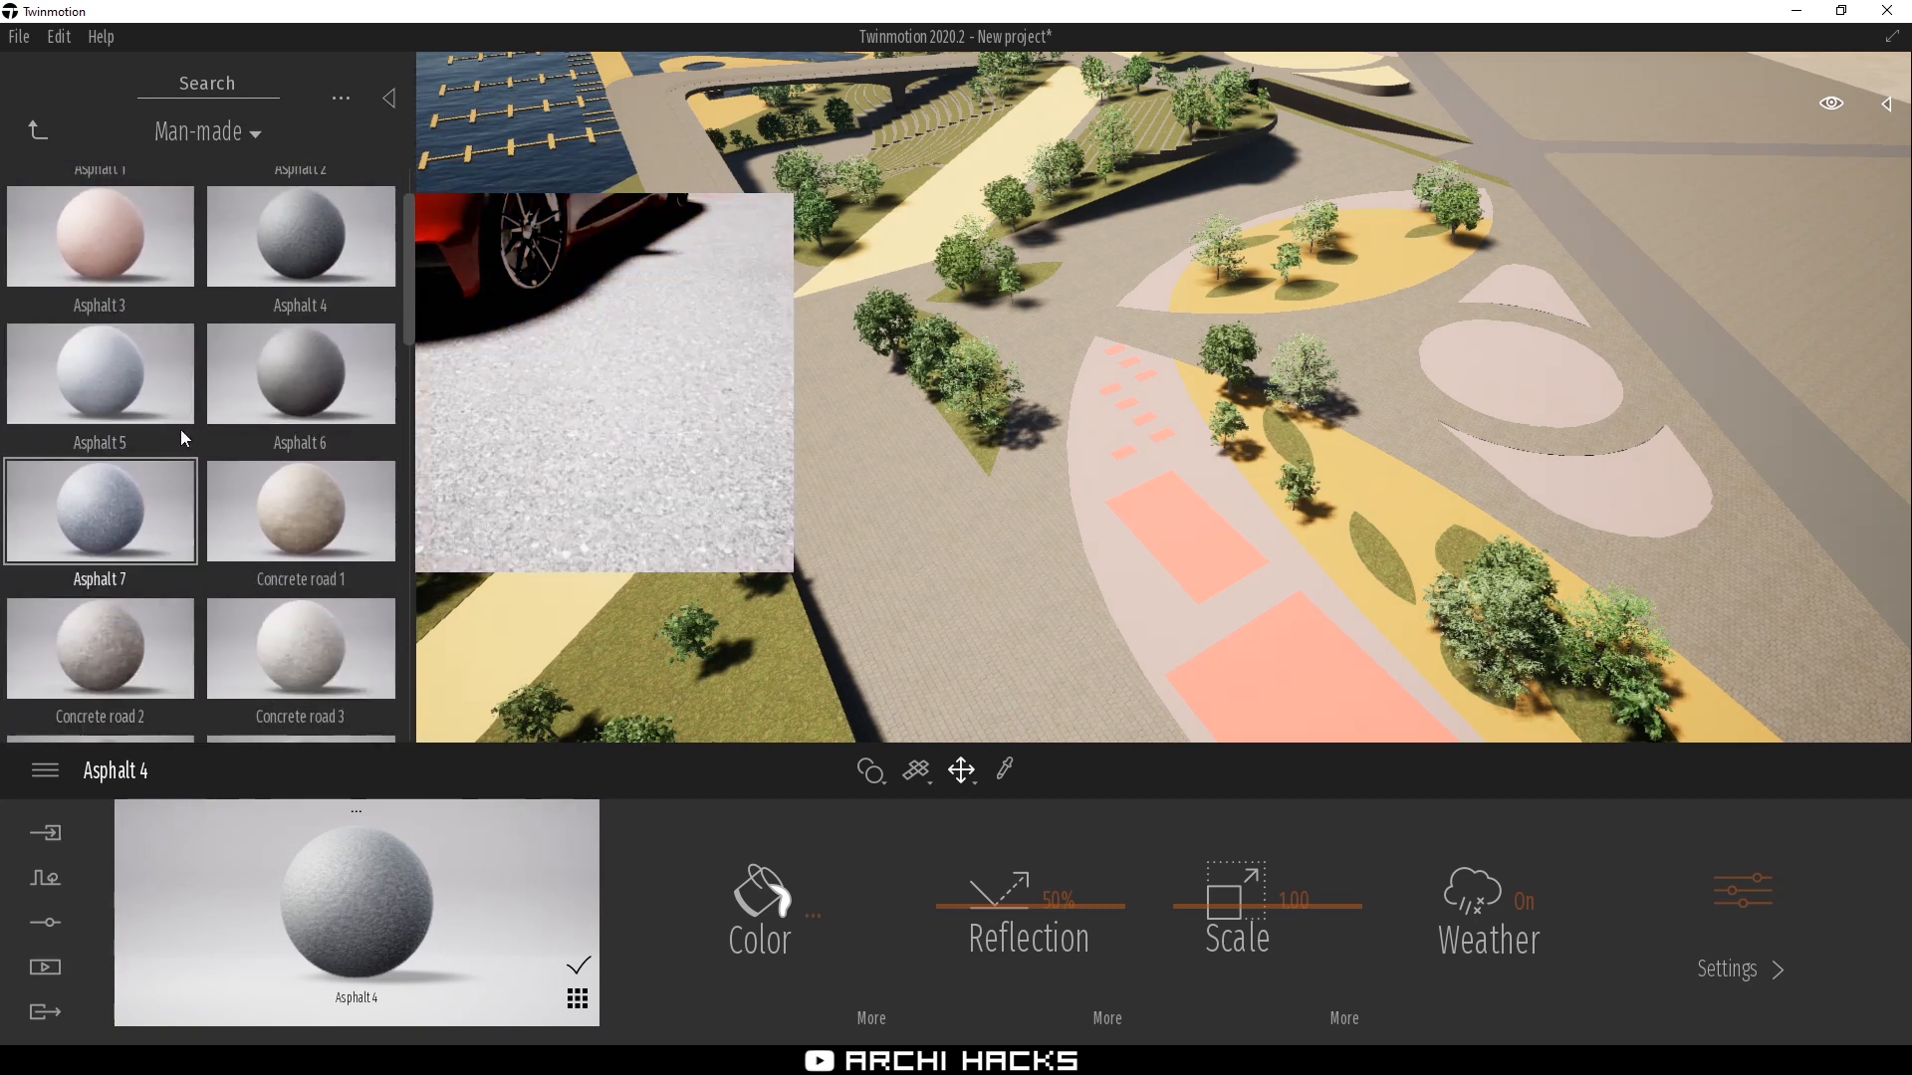
left_click(36, 135)
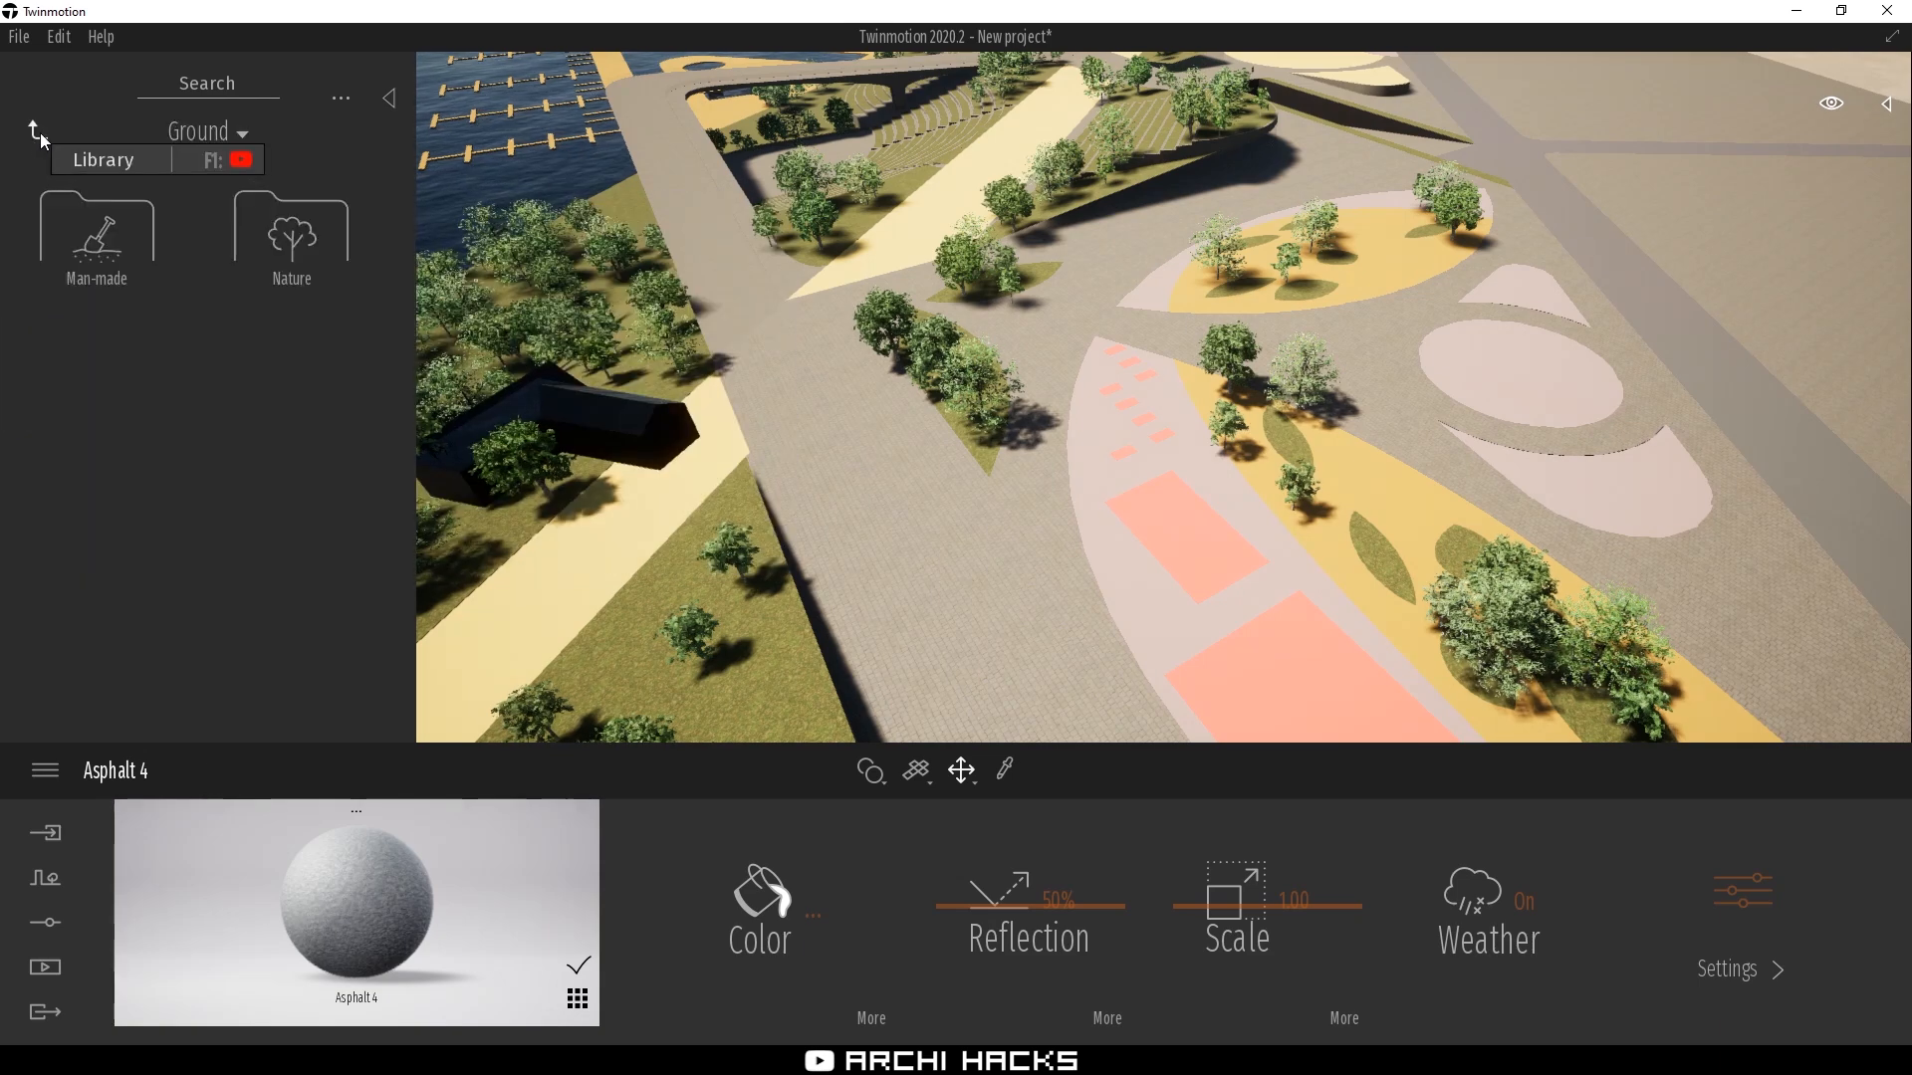
left_click(40, 133)
left_click(239, 528)
scroll(199, 478, "down", 2)
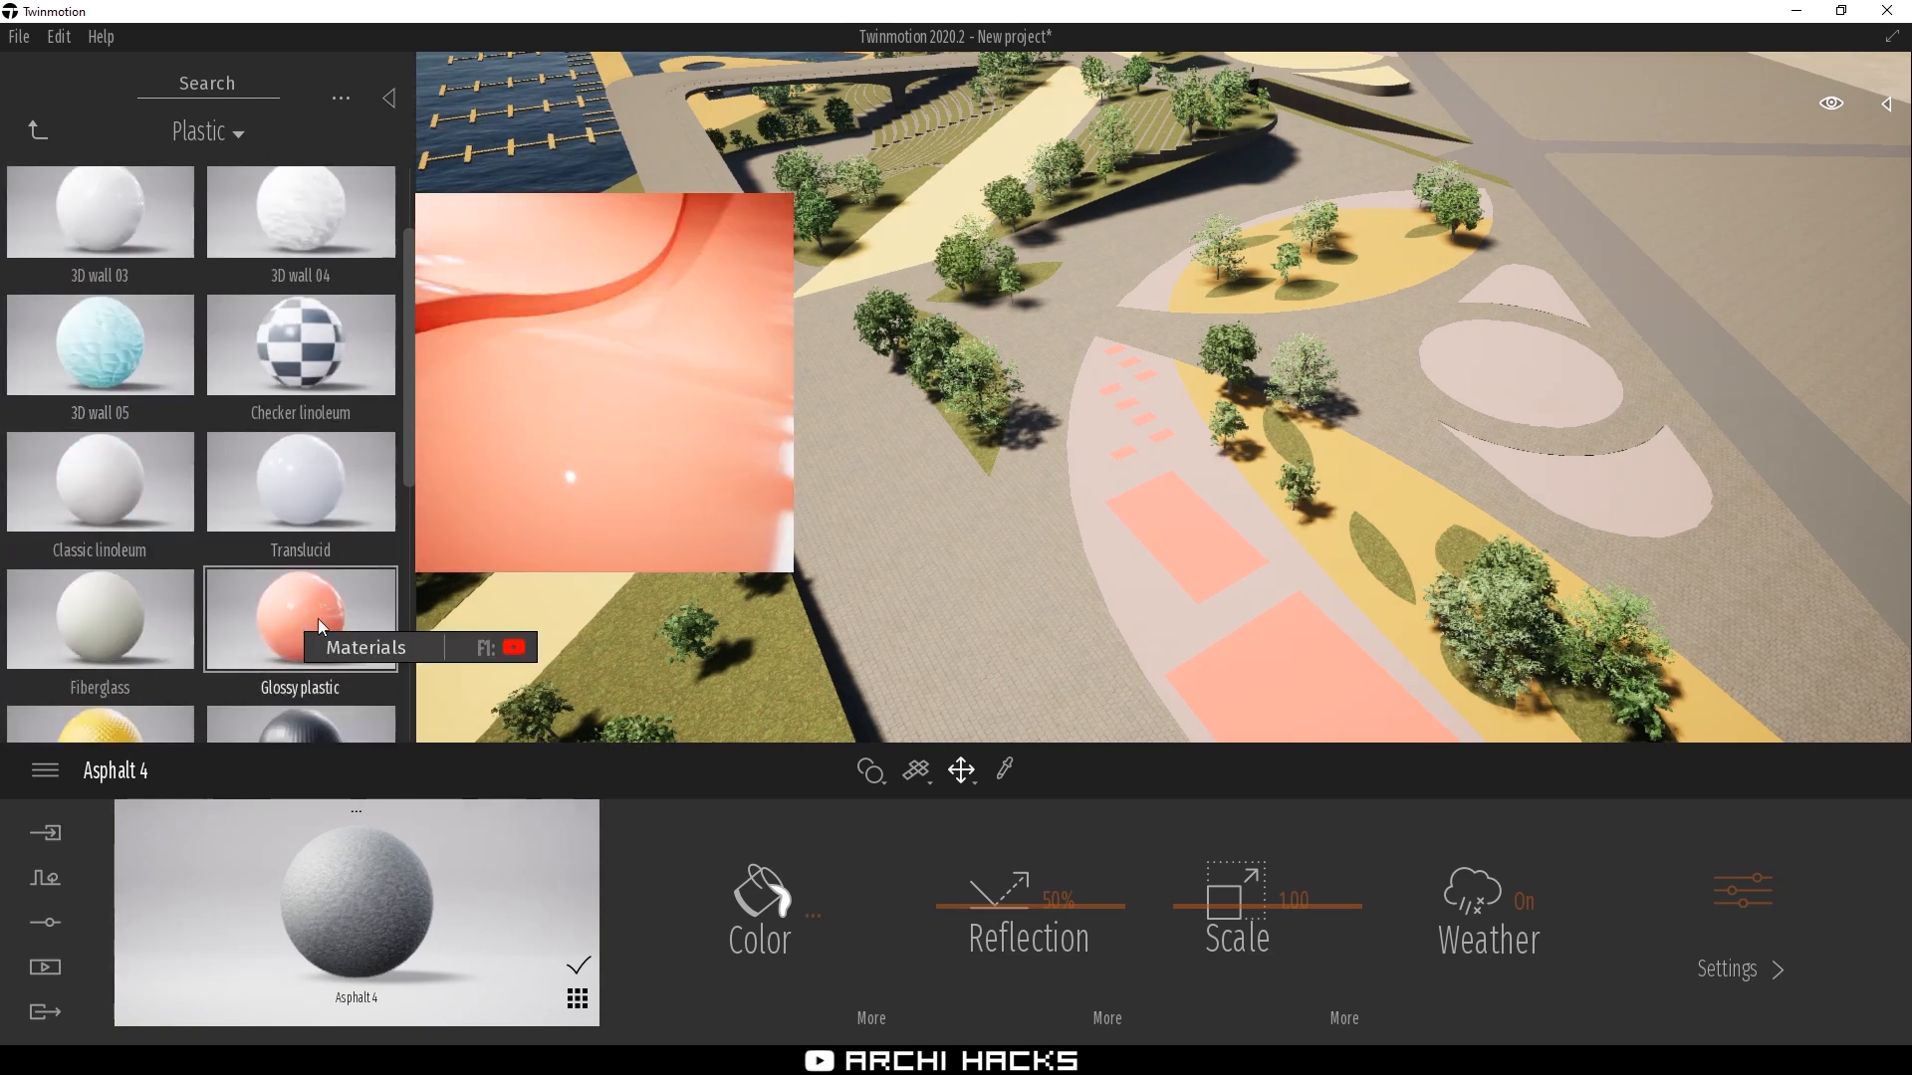
left_click_drag(293, 619, 1157, 452)
Apply the Pebbles material from the natural ground materials to the pale yellow diagonal paths and close the library
left_click(38, 130)
left_click(110, 512)
scroll(319, 505, "down", 5)
scroll(317, 513, "up", 4)
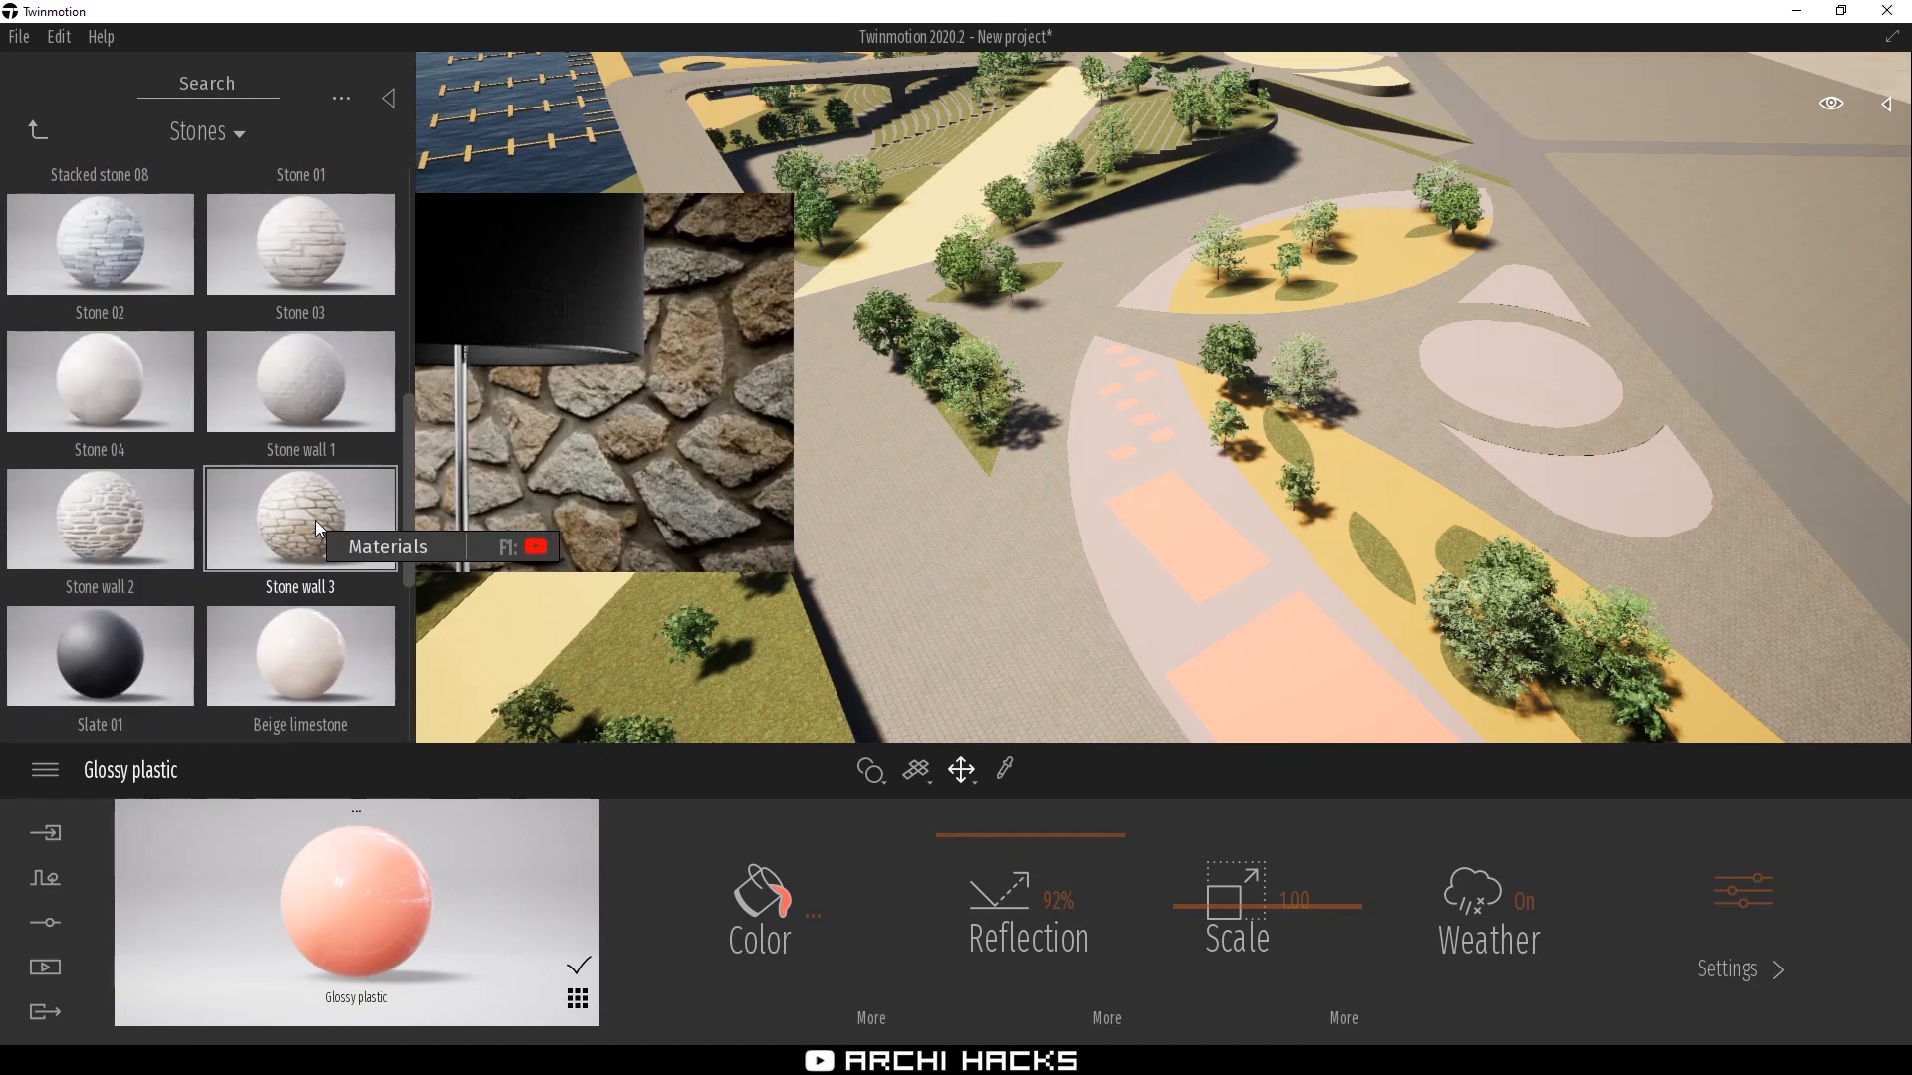
left_click(38, 130)
left_click(109, 648)
left_click(298, 239)
scroll(193, 437, "down", 6)
scroll(299, 451, "up", 5)
left_click_drag(110, 495, 607, 538)
left_click(45, 129)
left_click(389, 98)
Open the Urban context map and set its location to Ottawa, ON, Canada
scroll(1125, 345, "down", 5)
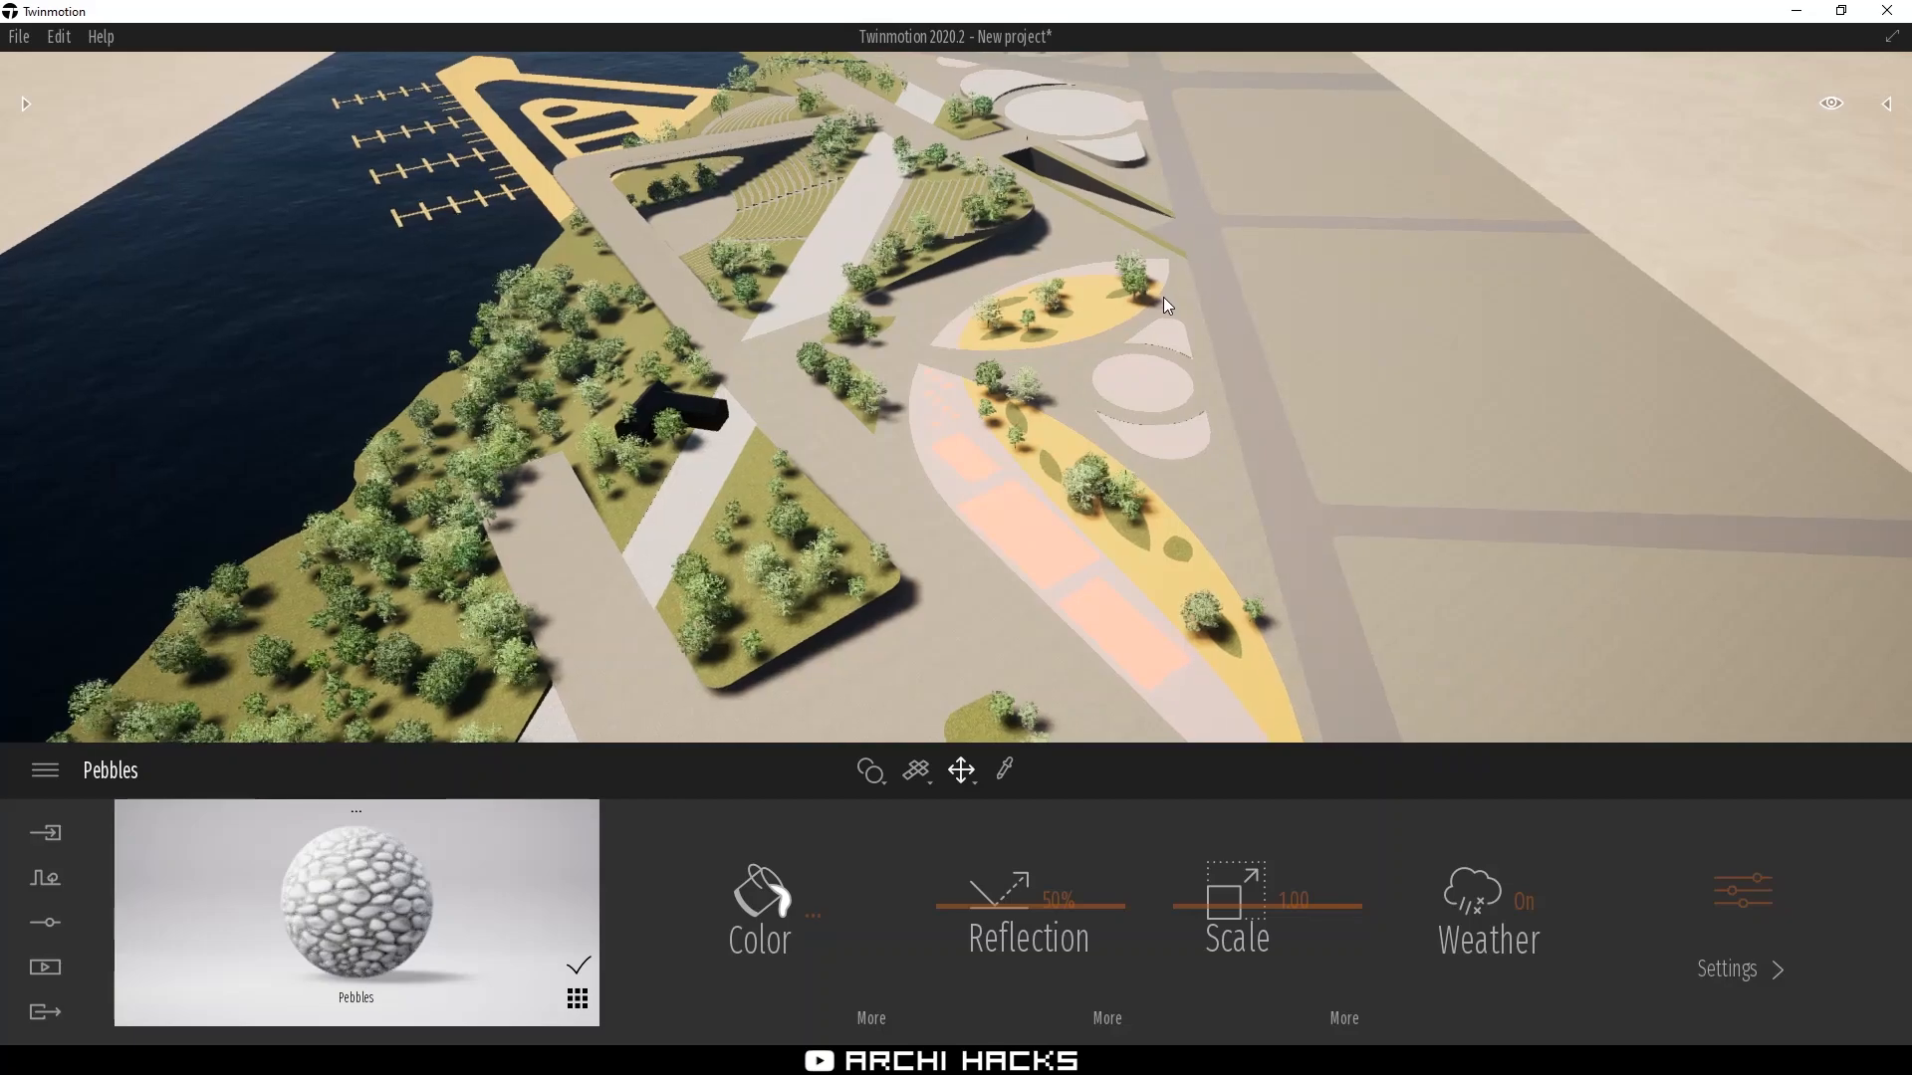
scroll(1192, 334, "down", 1)
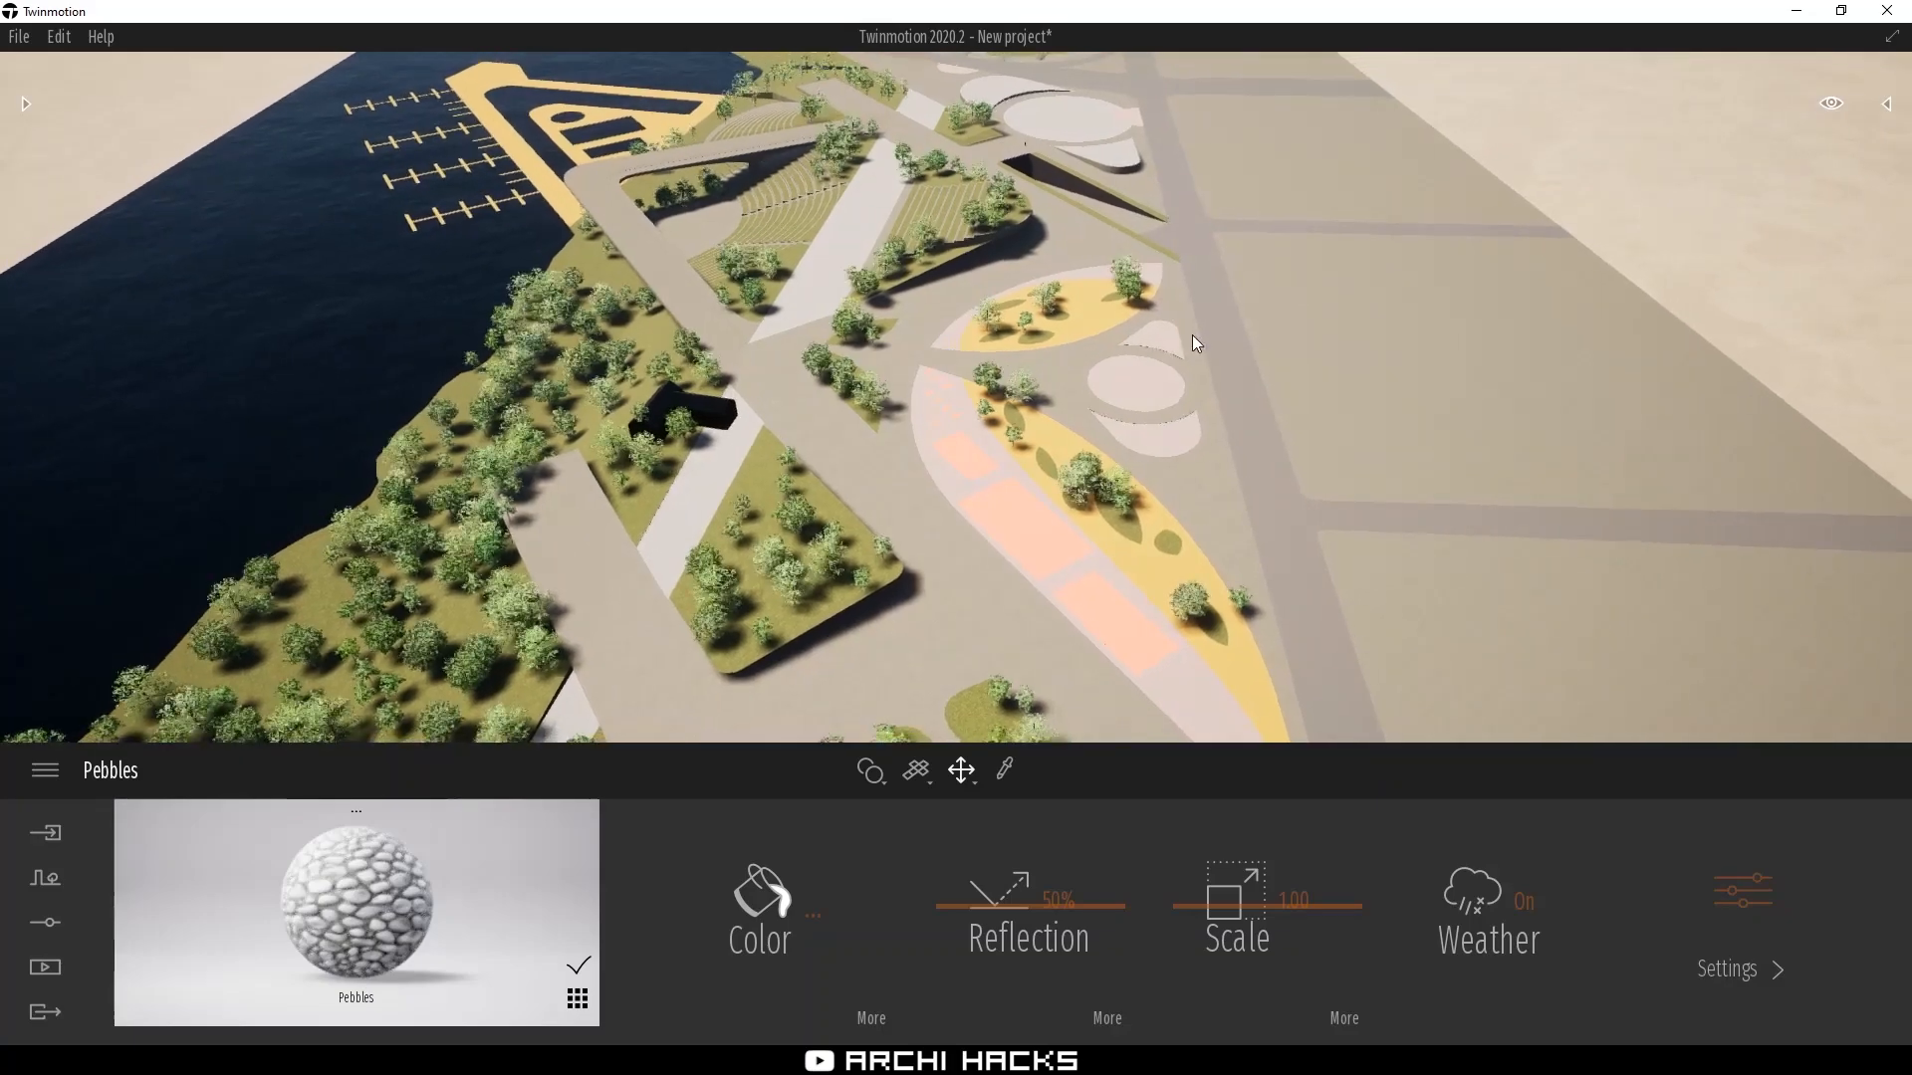
scroll(1190, 338, "down", 2)
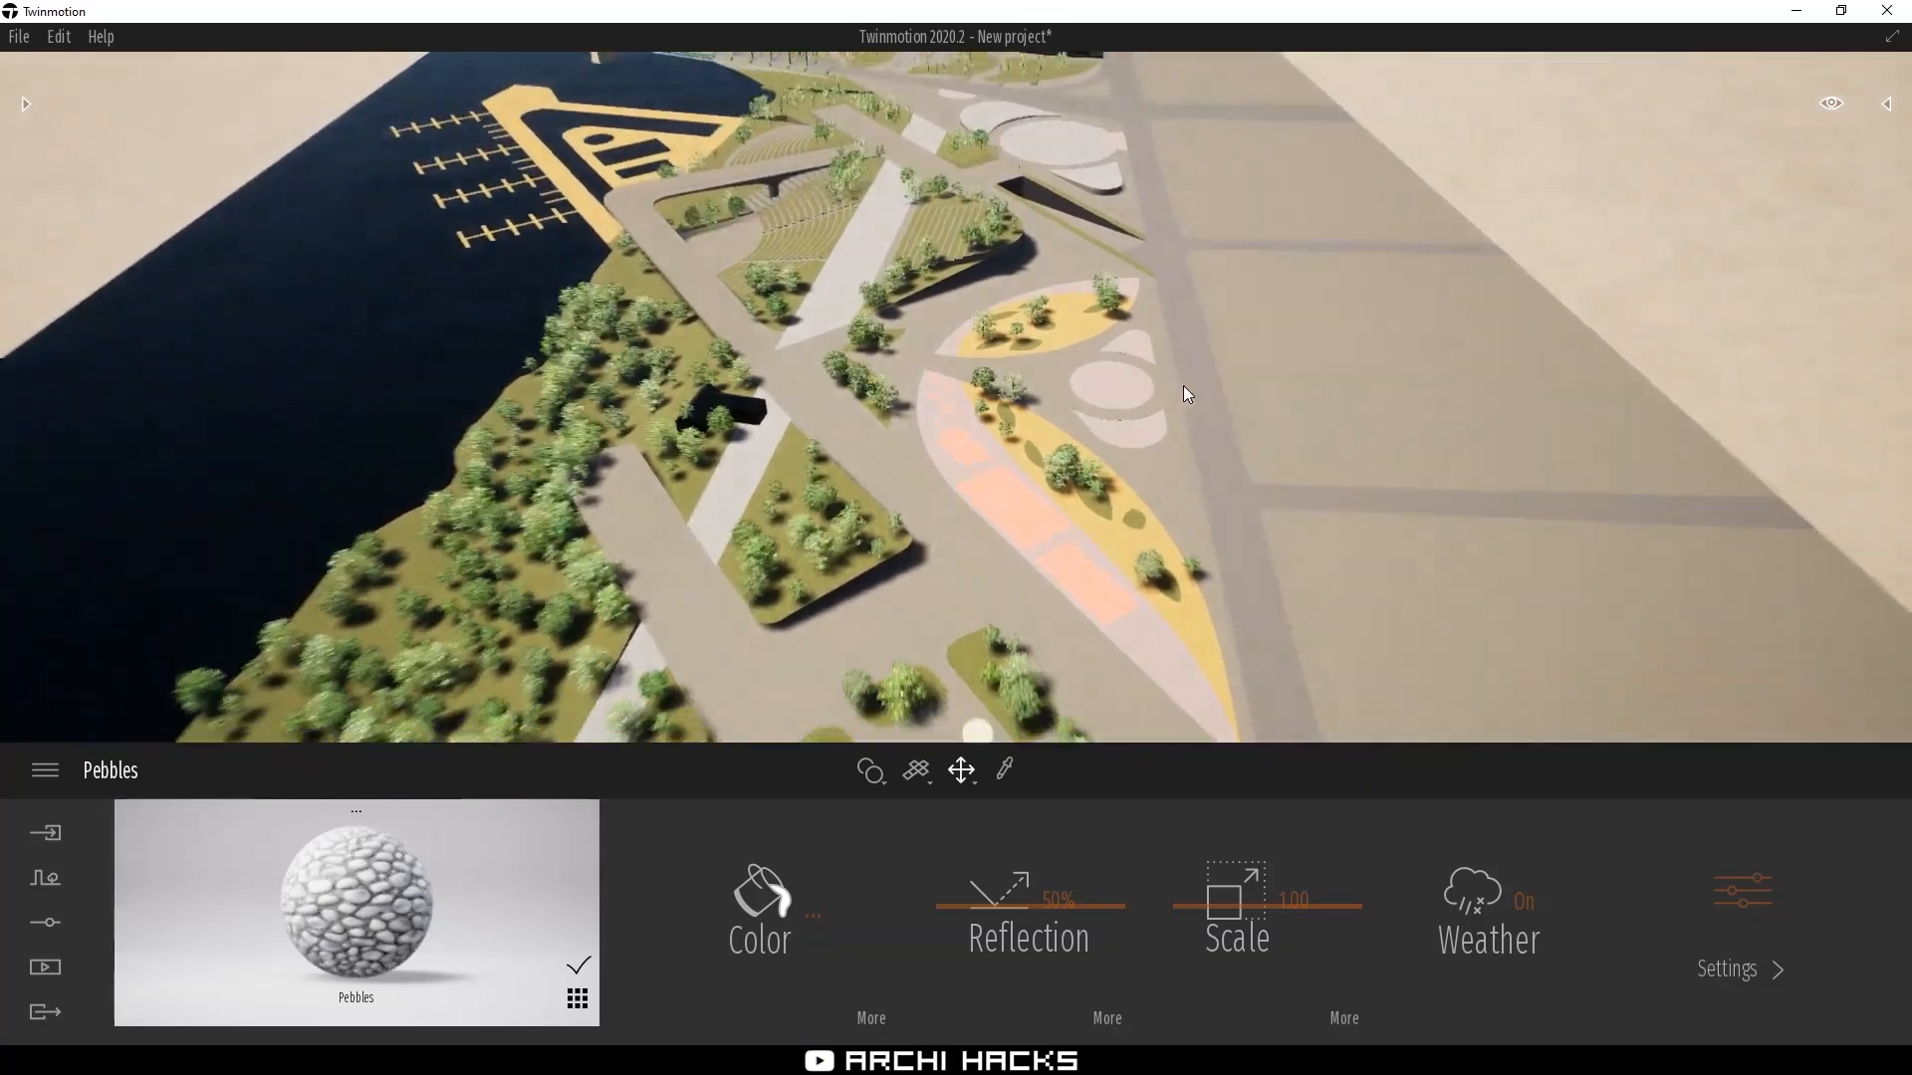
scroll(1180, 399, "down", 3)
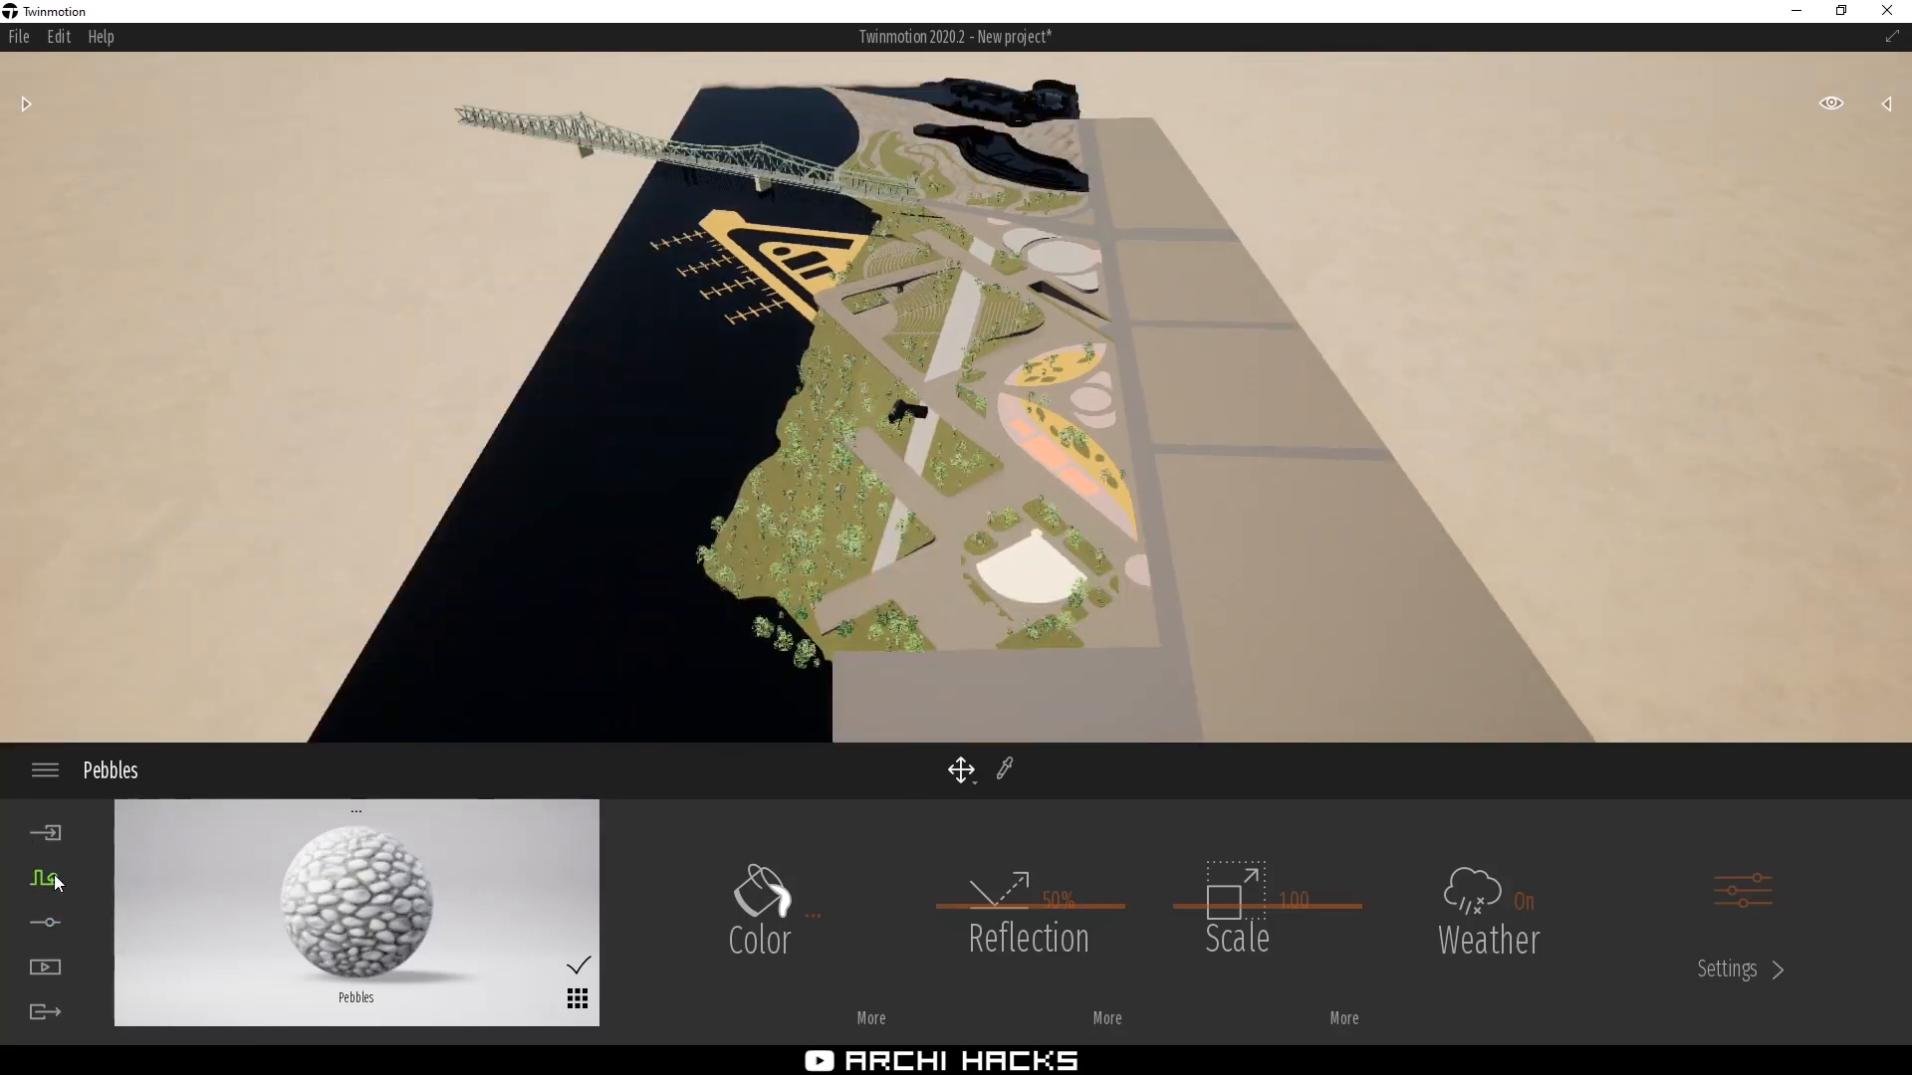
left_click(53, 877)
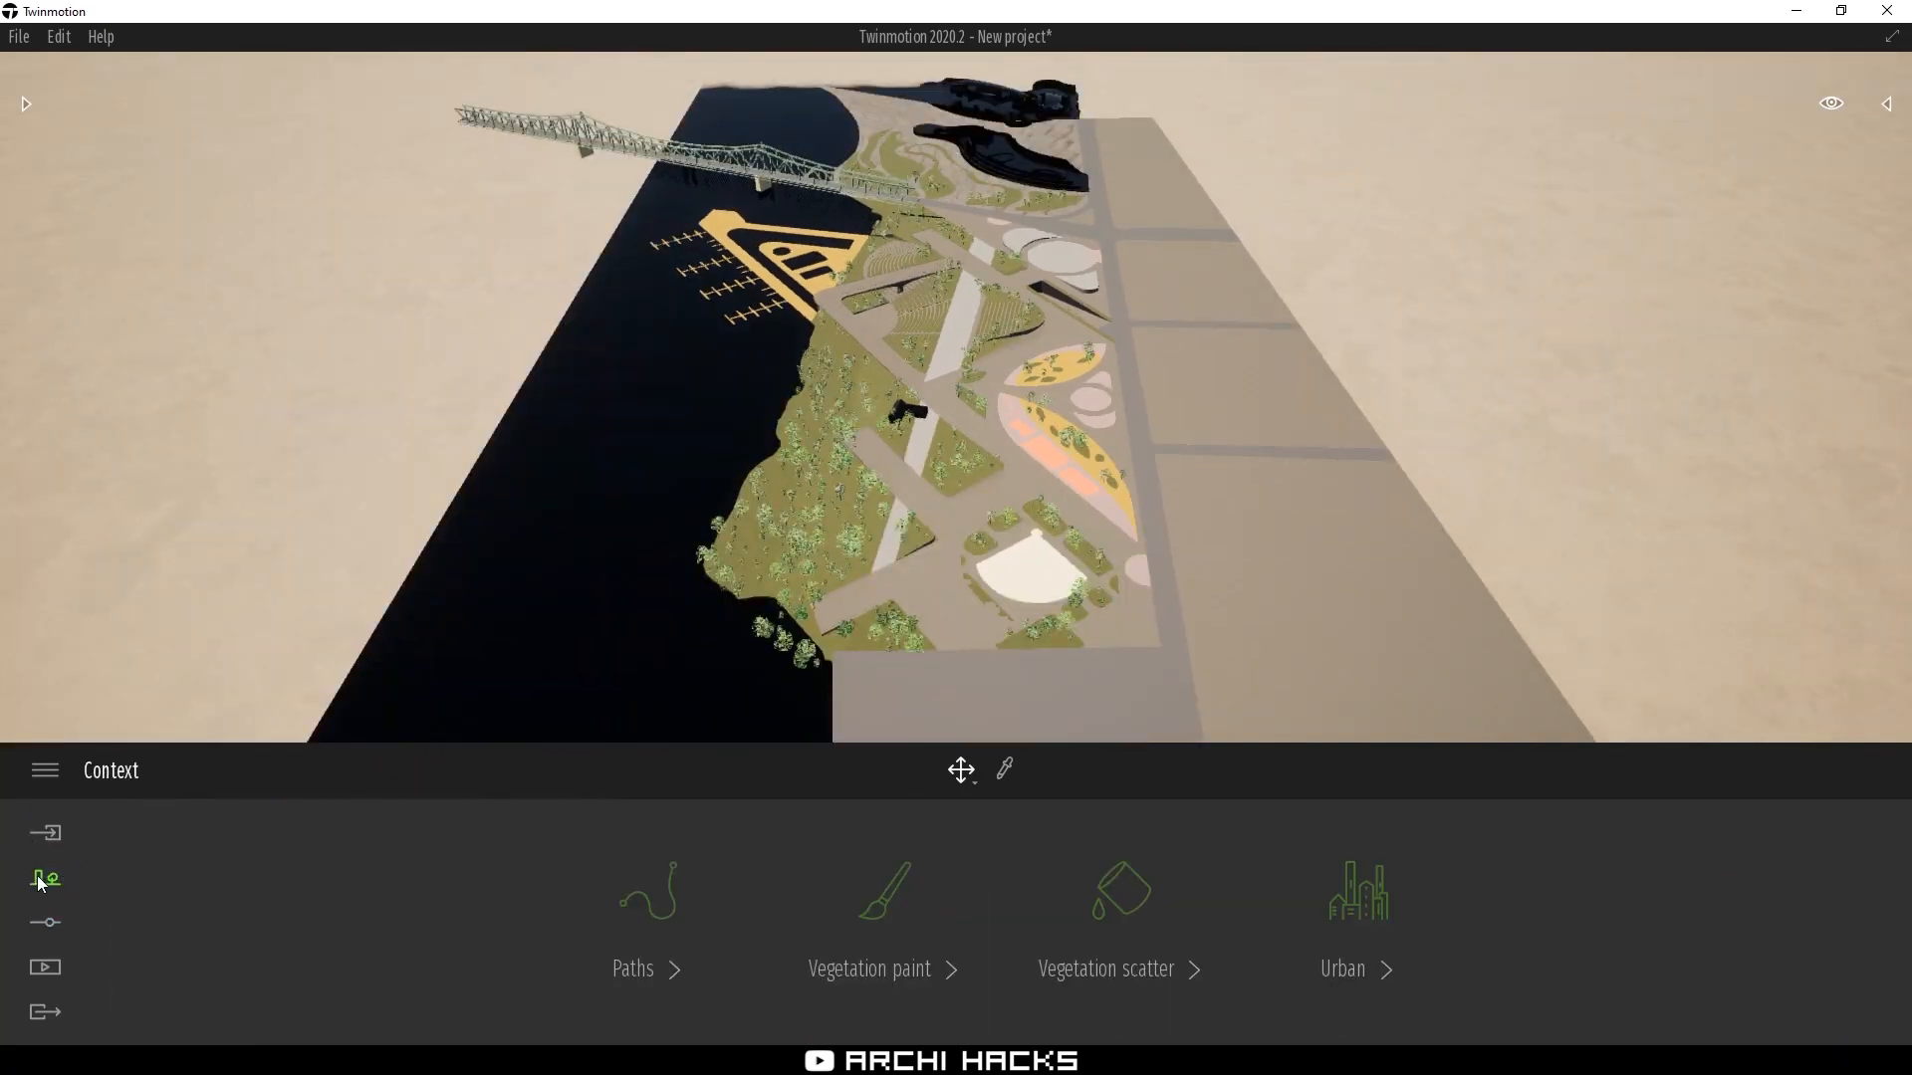
left_click(1339, 918)
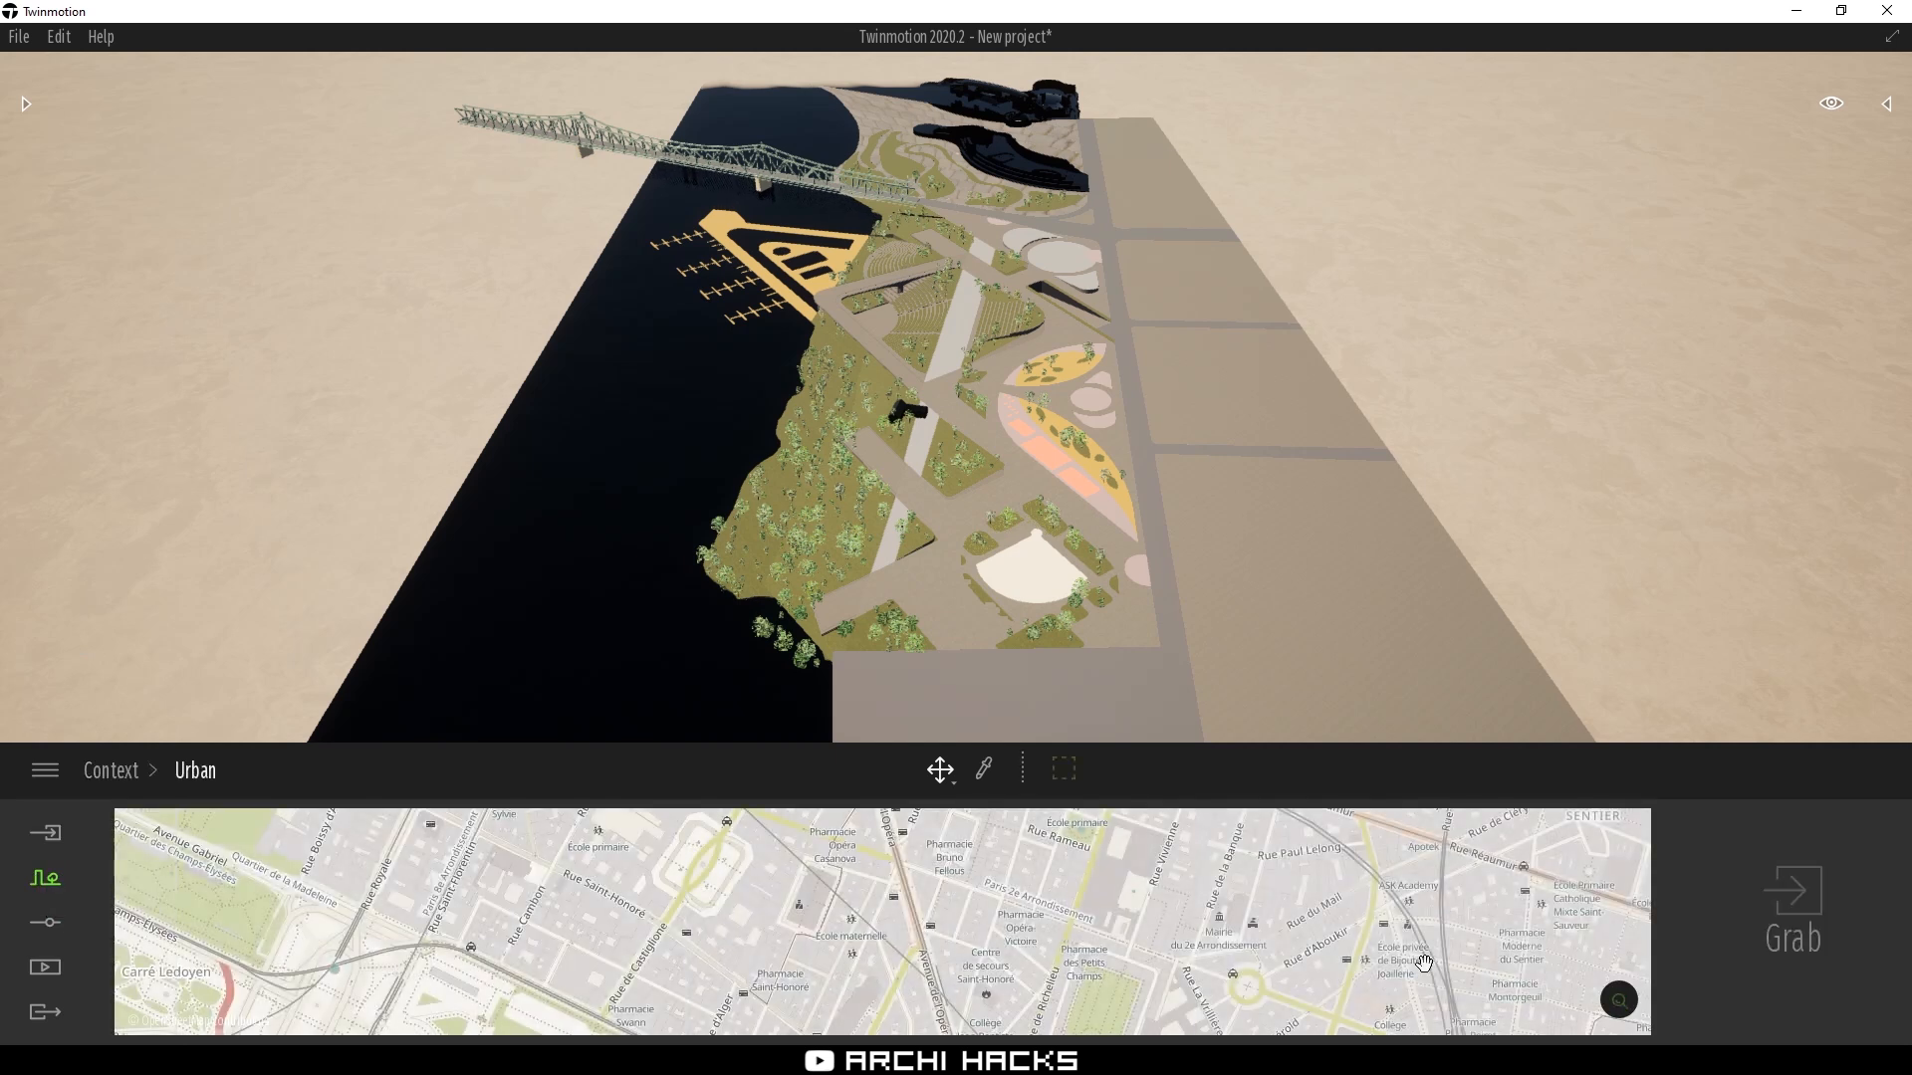
left_click_drag(904, 966, 902, 936)
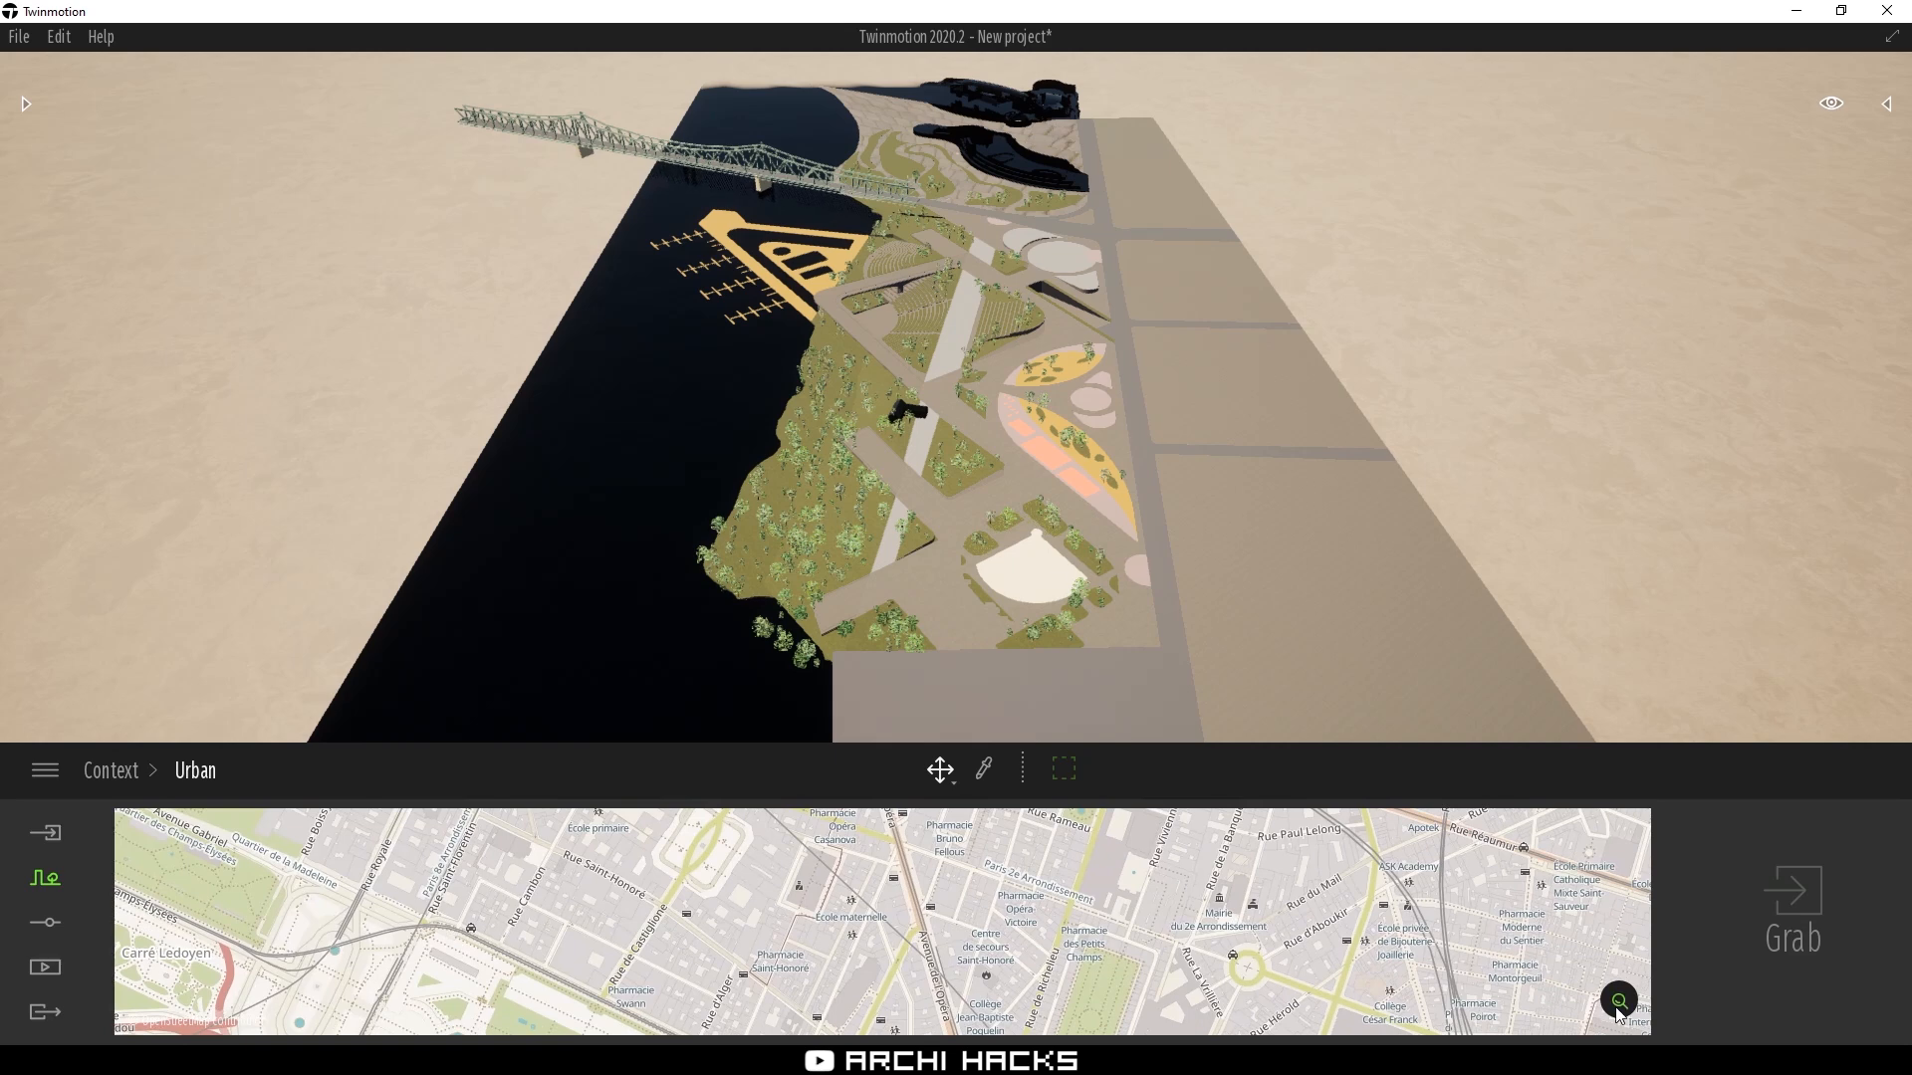
type("ottawa")
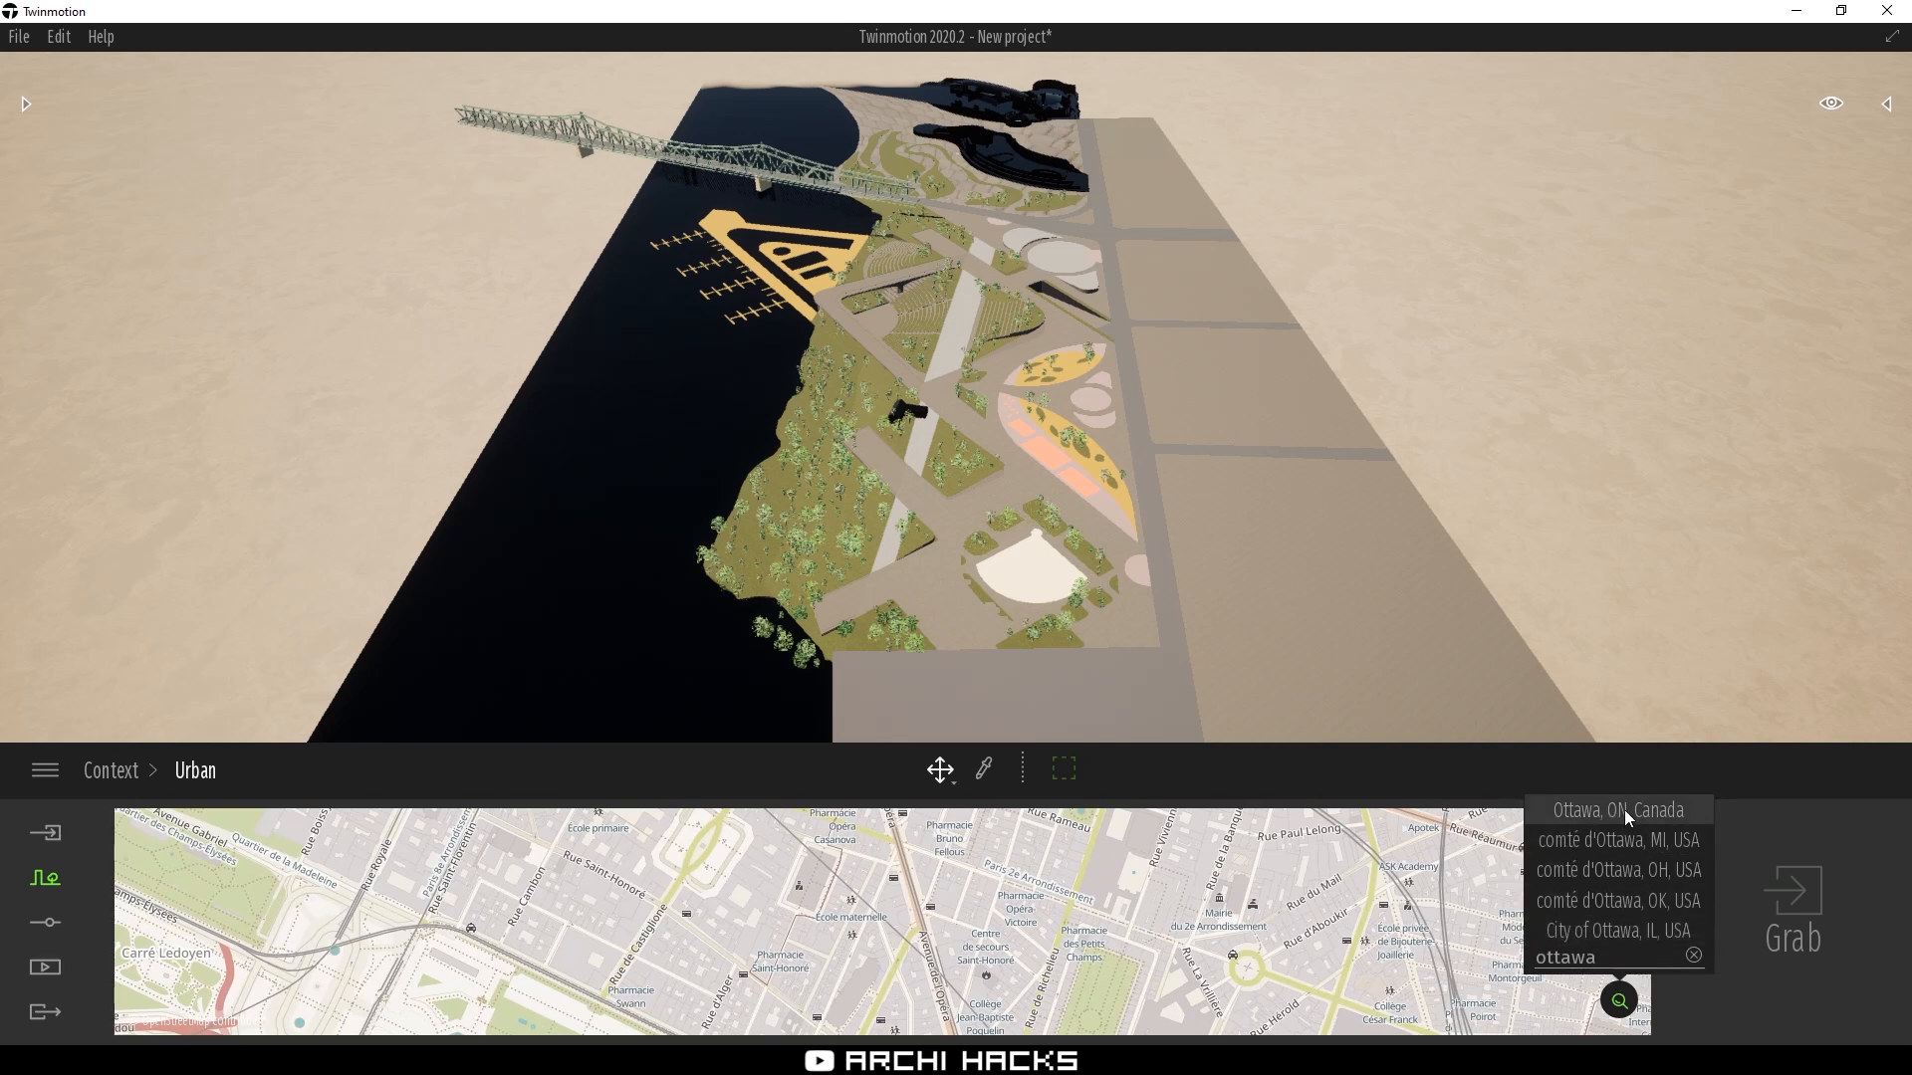
left_click(1623, 810)
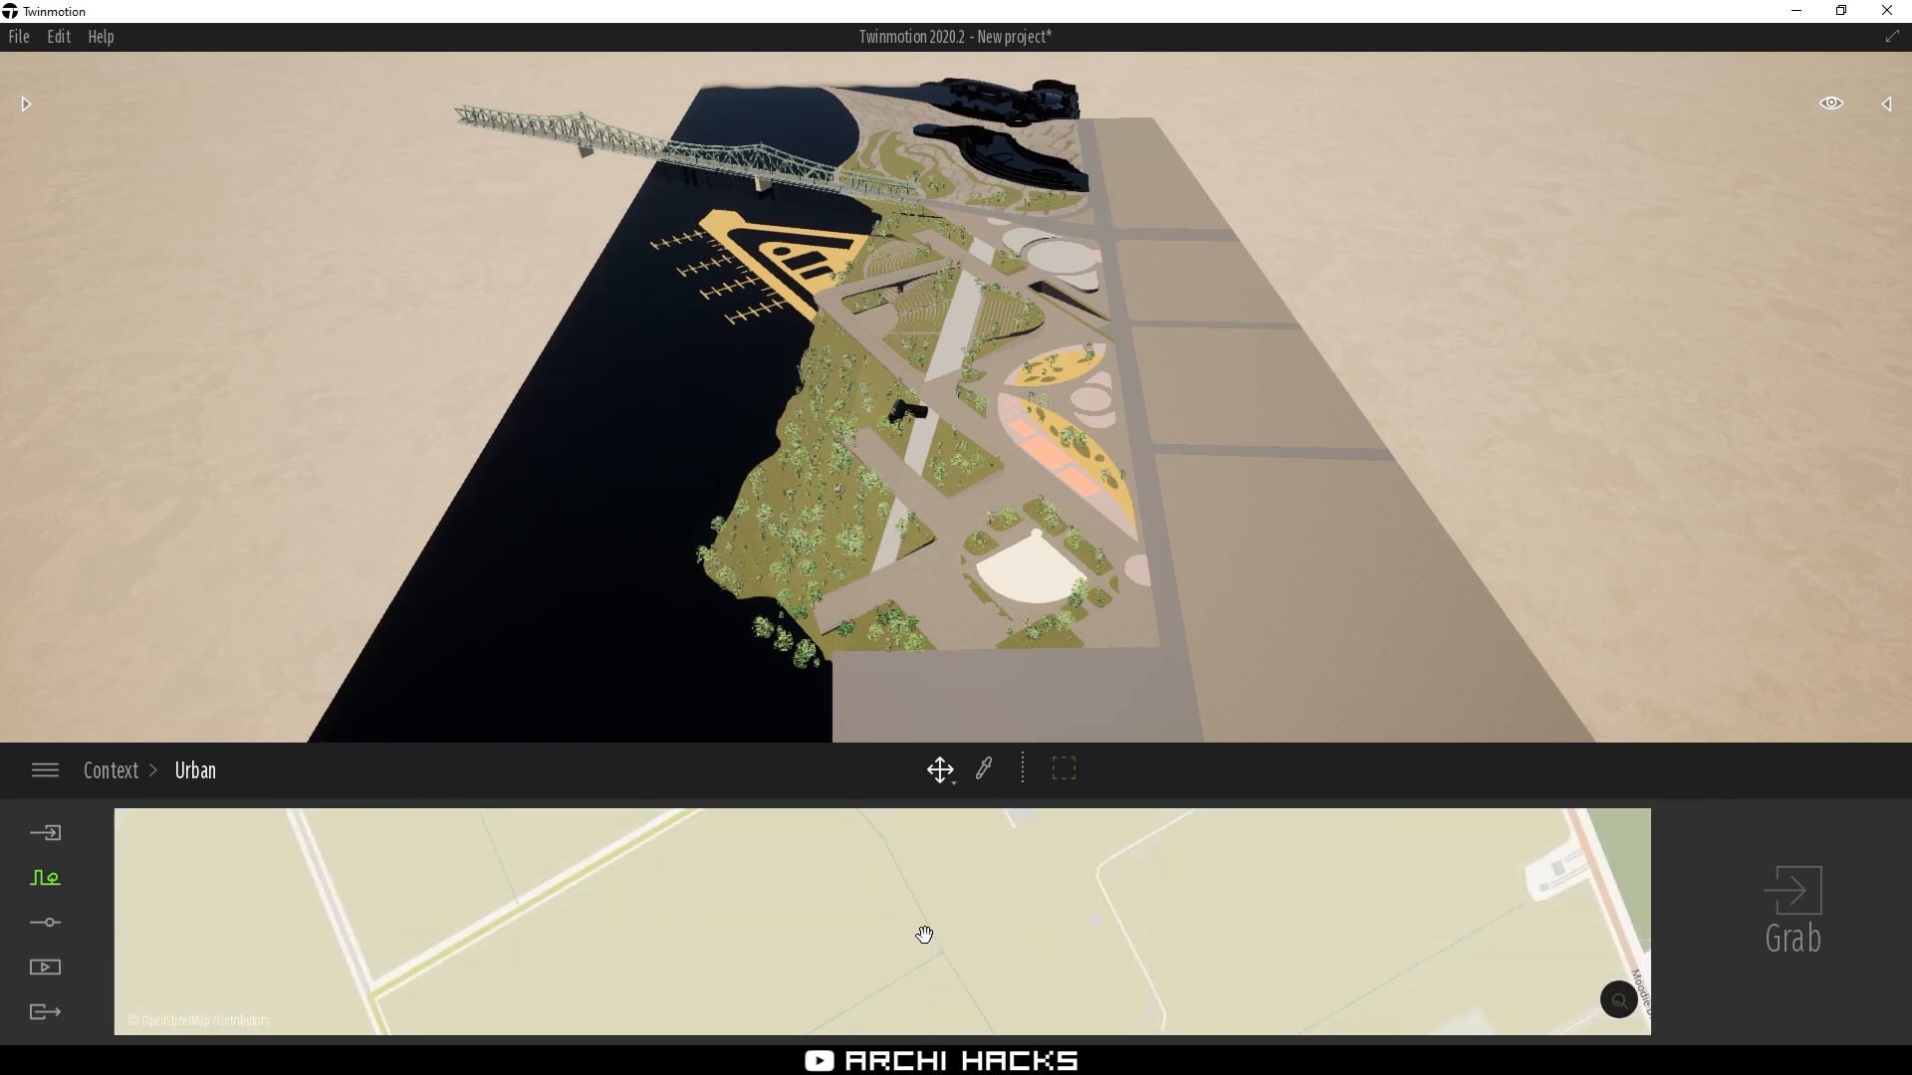
Frame the stretch of river east of Rue Laurier on the Ottawa map and grab its urban context into the scene
scroll(923, 933, "down", 3)
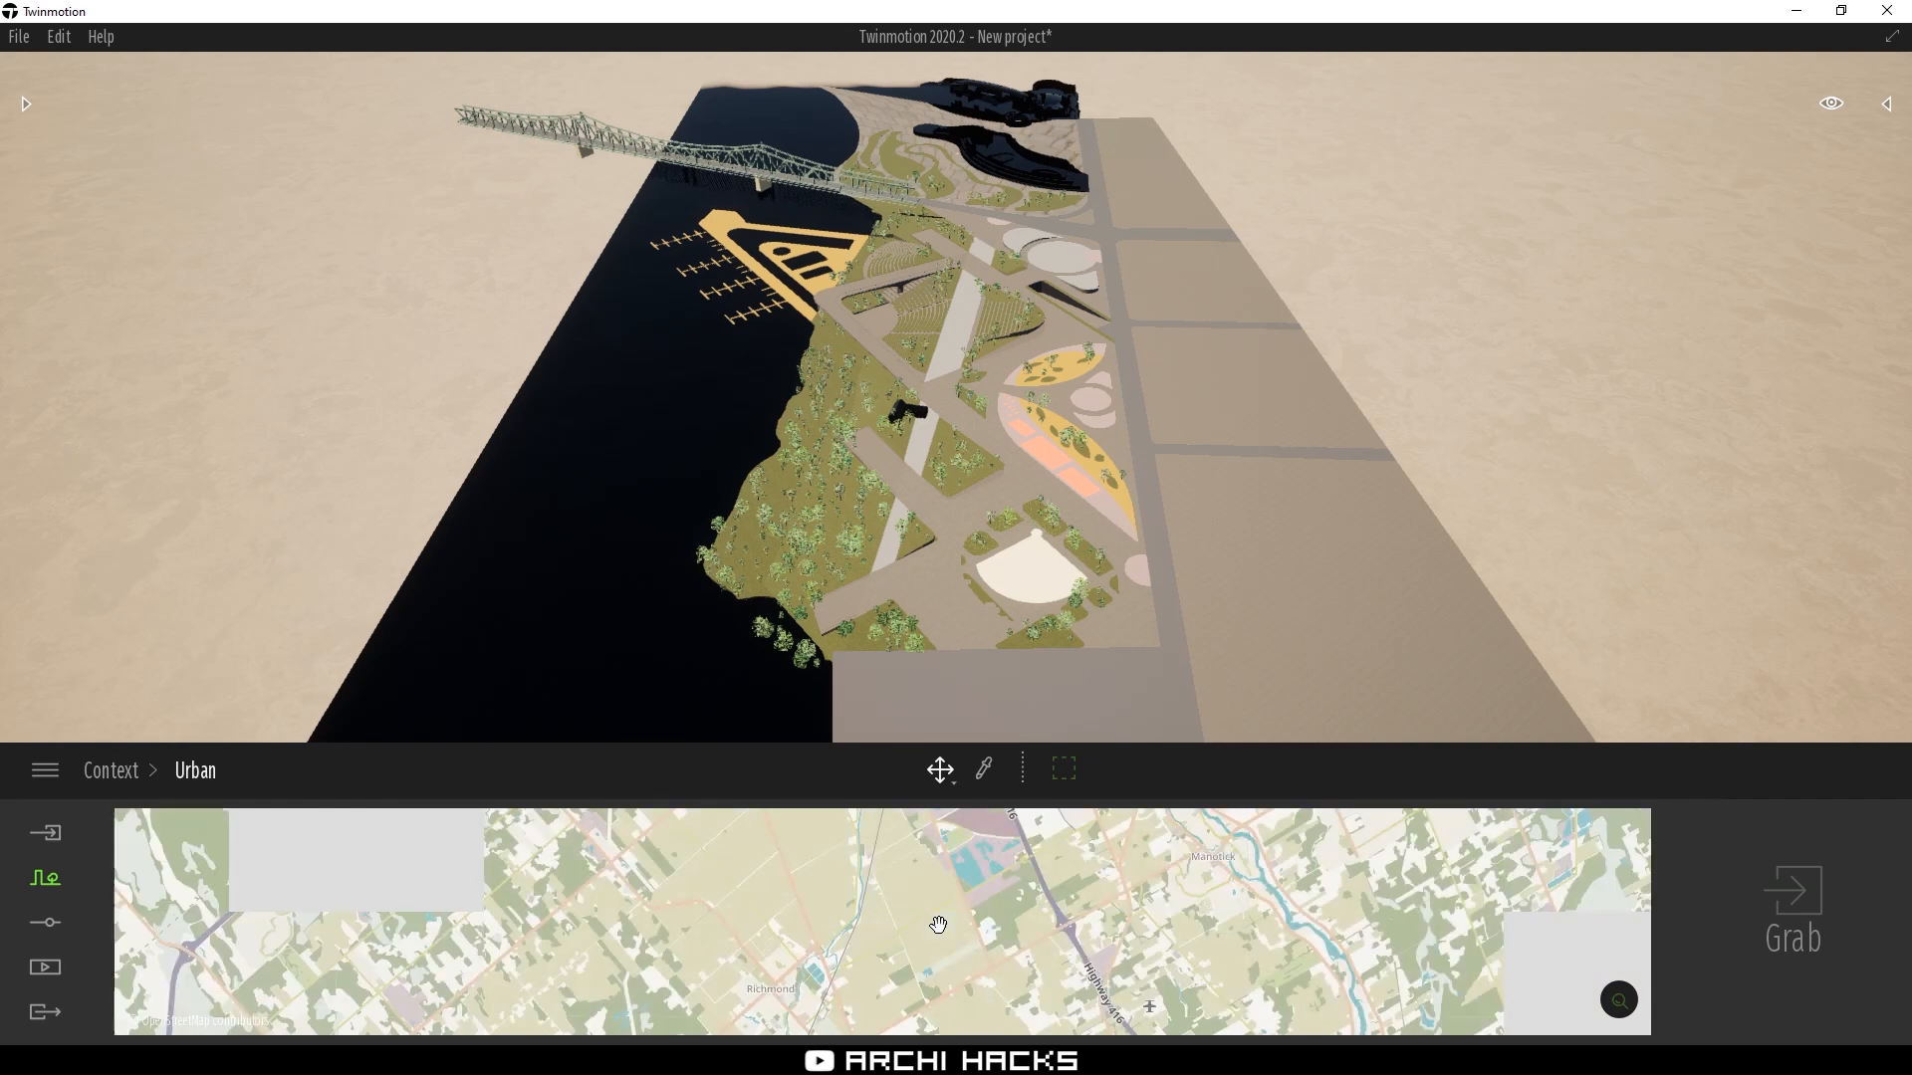
left_click_drag(938, 925, 996, 977)
left_click_drag(1030, 851, 1013, 982)
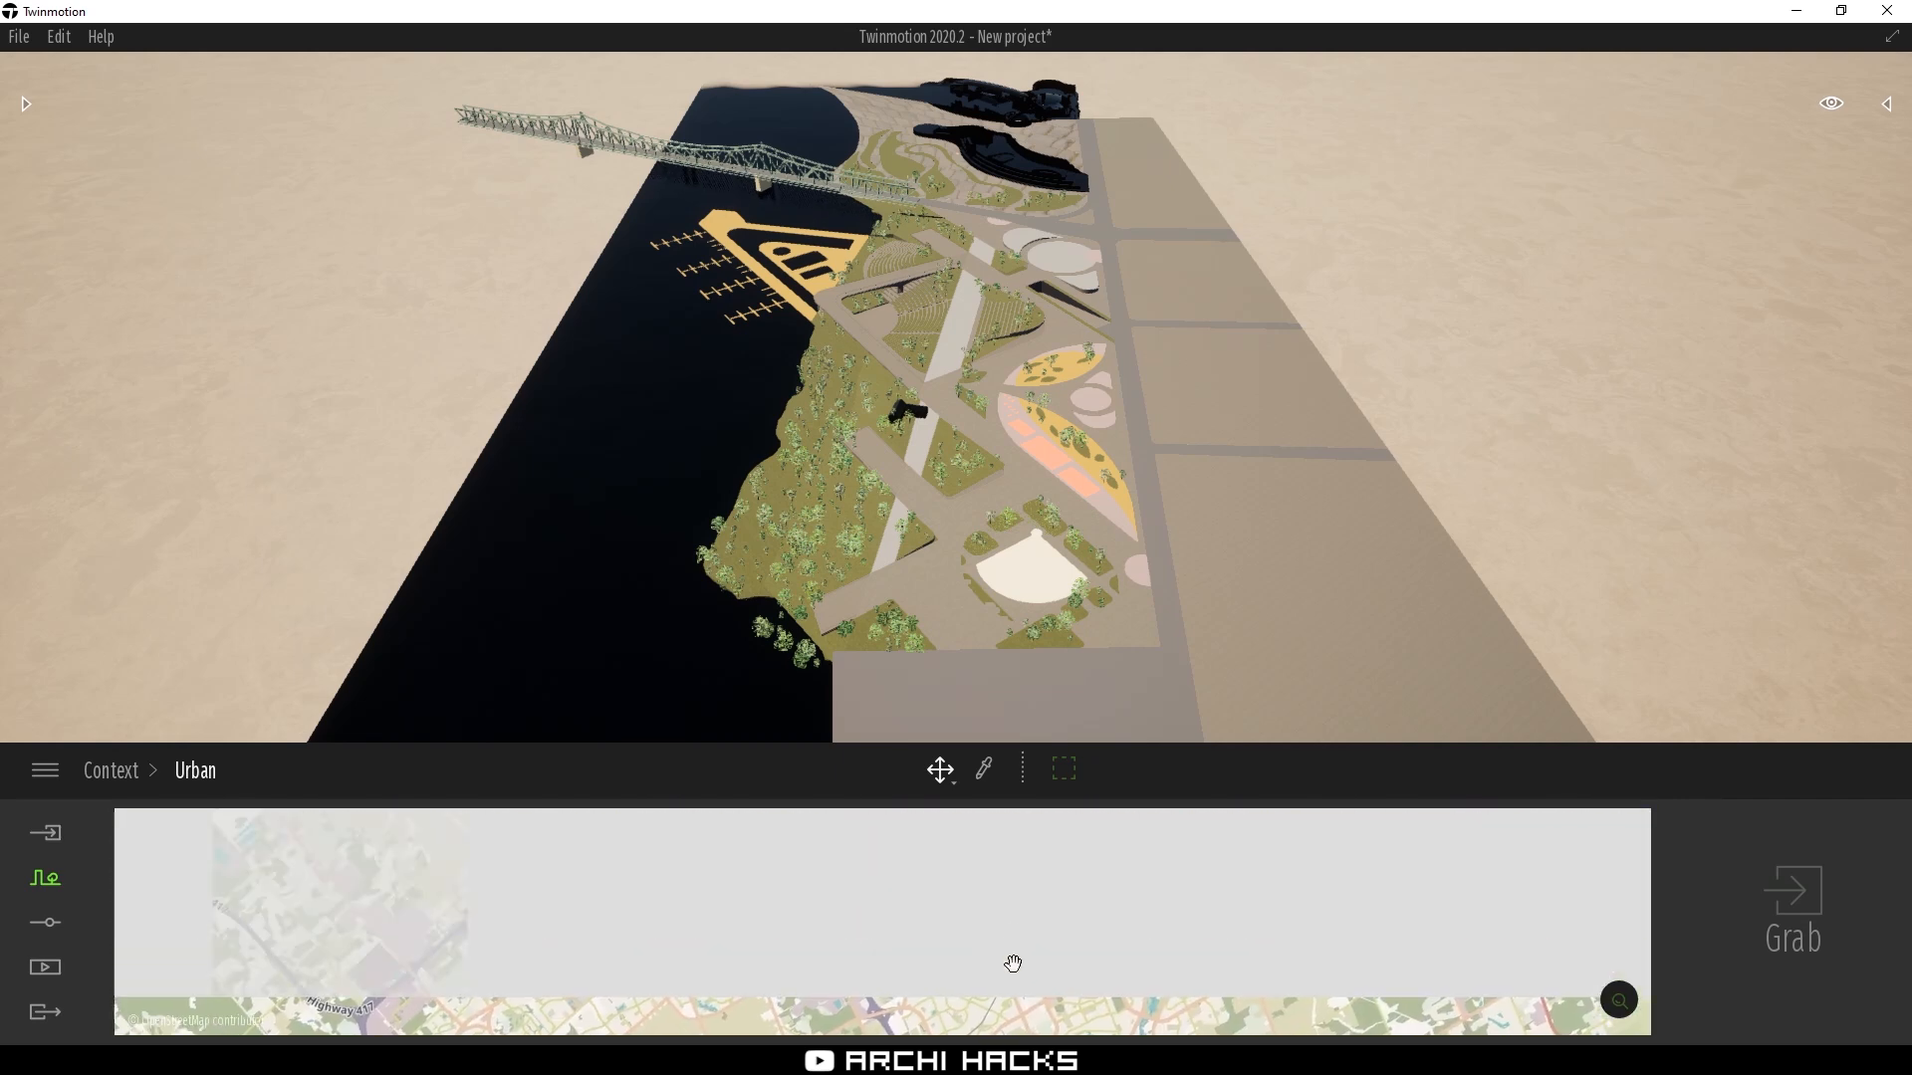
left_click_drag(978, 868, 1026, 1028)
left_click_drag(1084, 874, 1041, 1028)
left_click_drag(1017, 894, 874, 983)
scroll(974, 911, "up", 5)
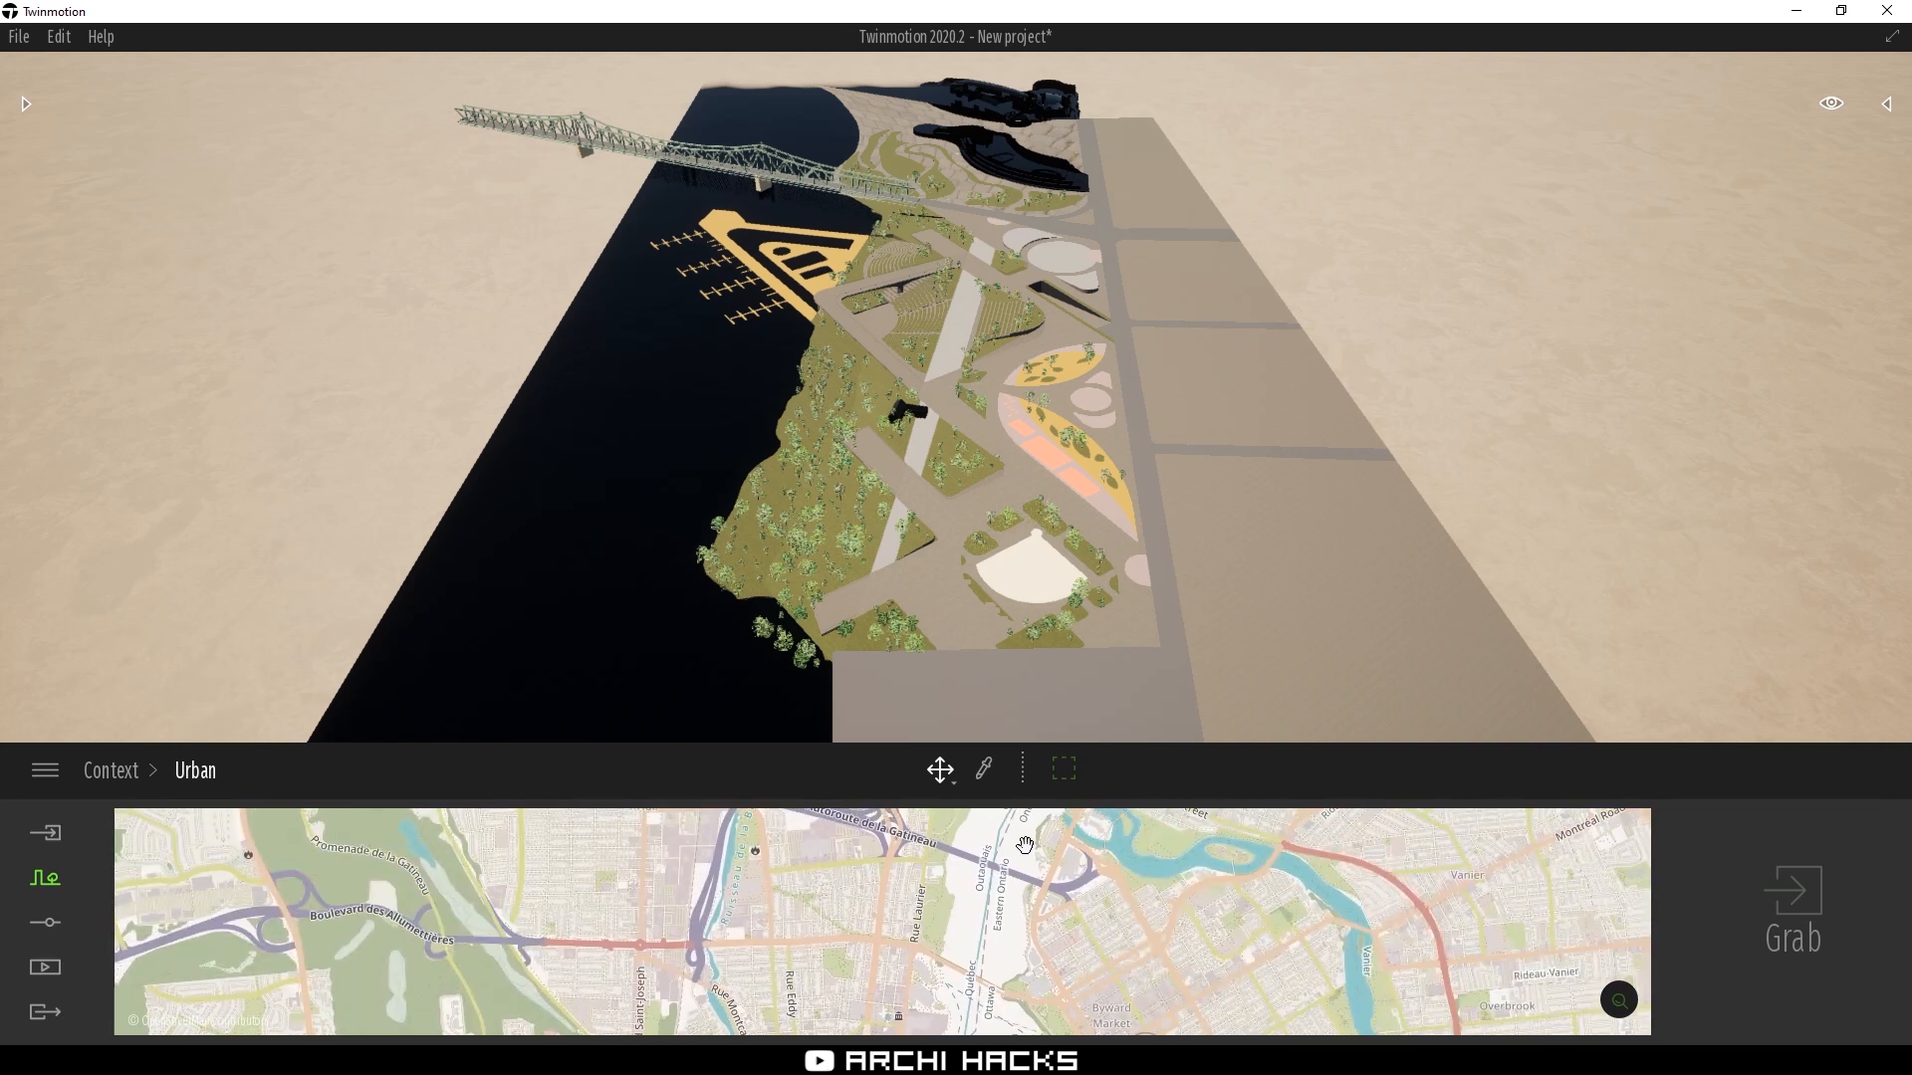
left_click(1063, 769)
left_click_drag(1122, 913, 1079, 926)
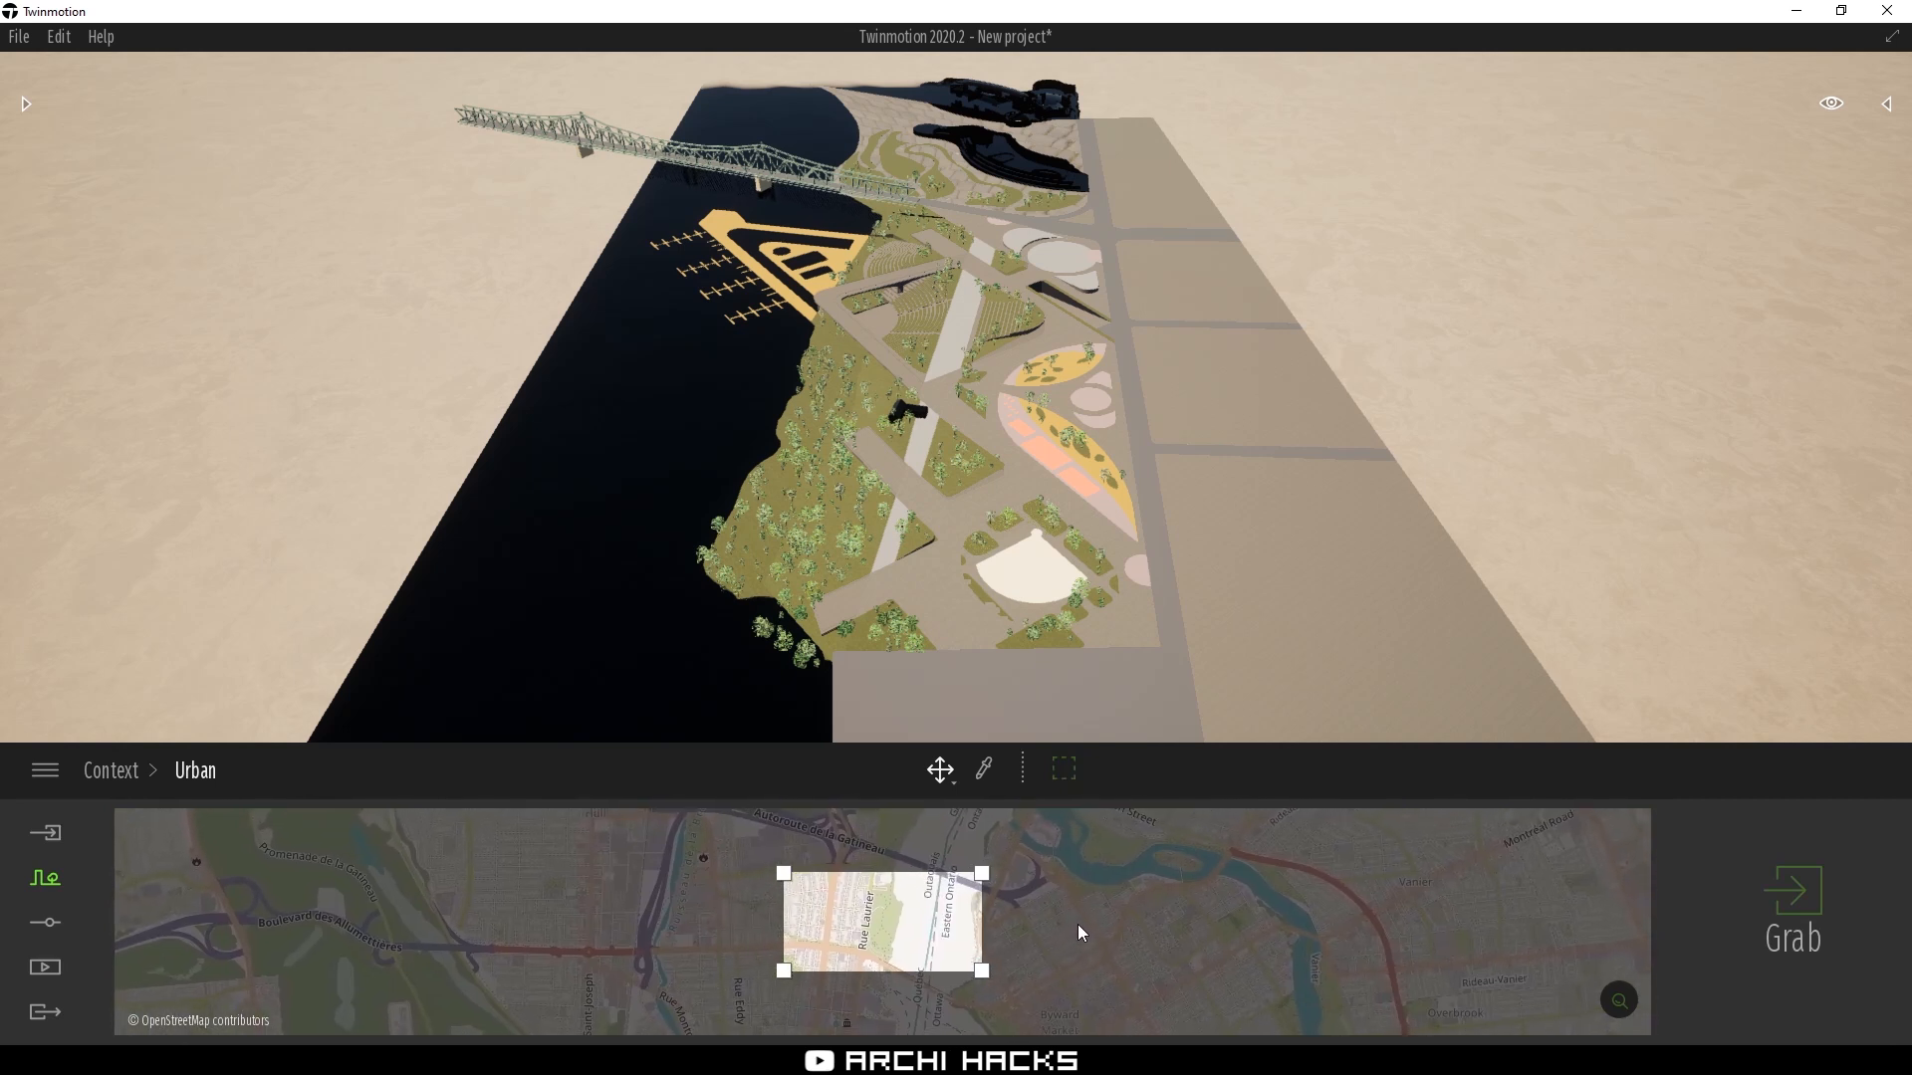
left_click_drag(984, 974, 1026, 922)
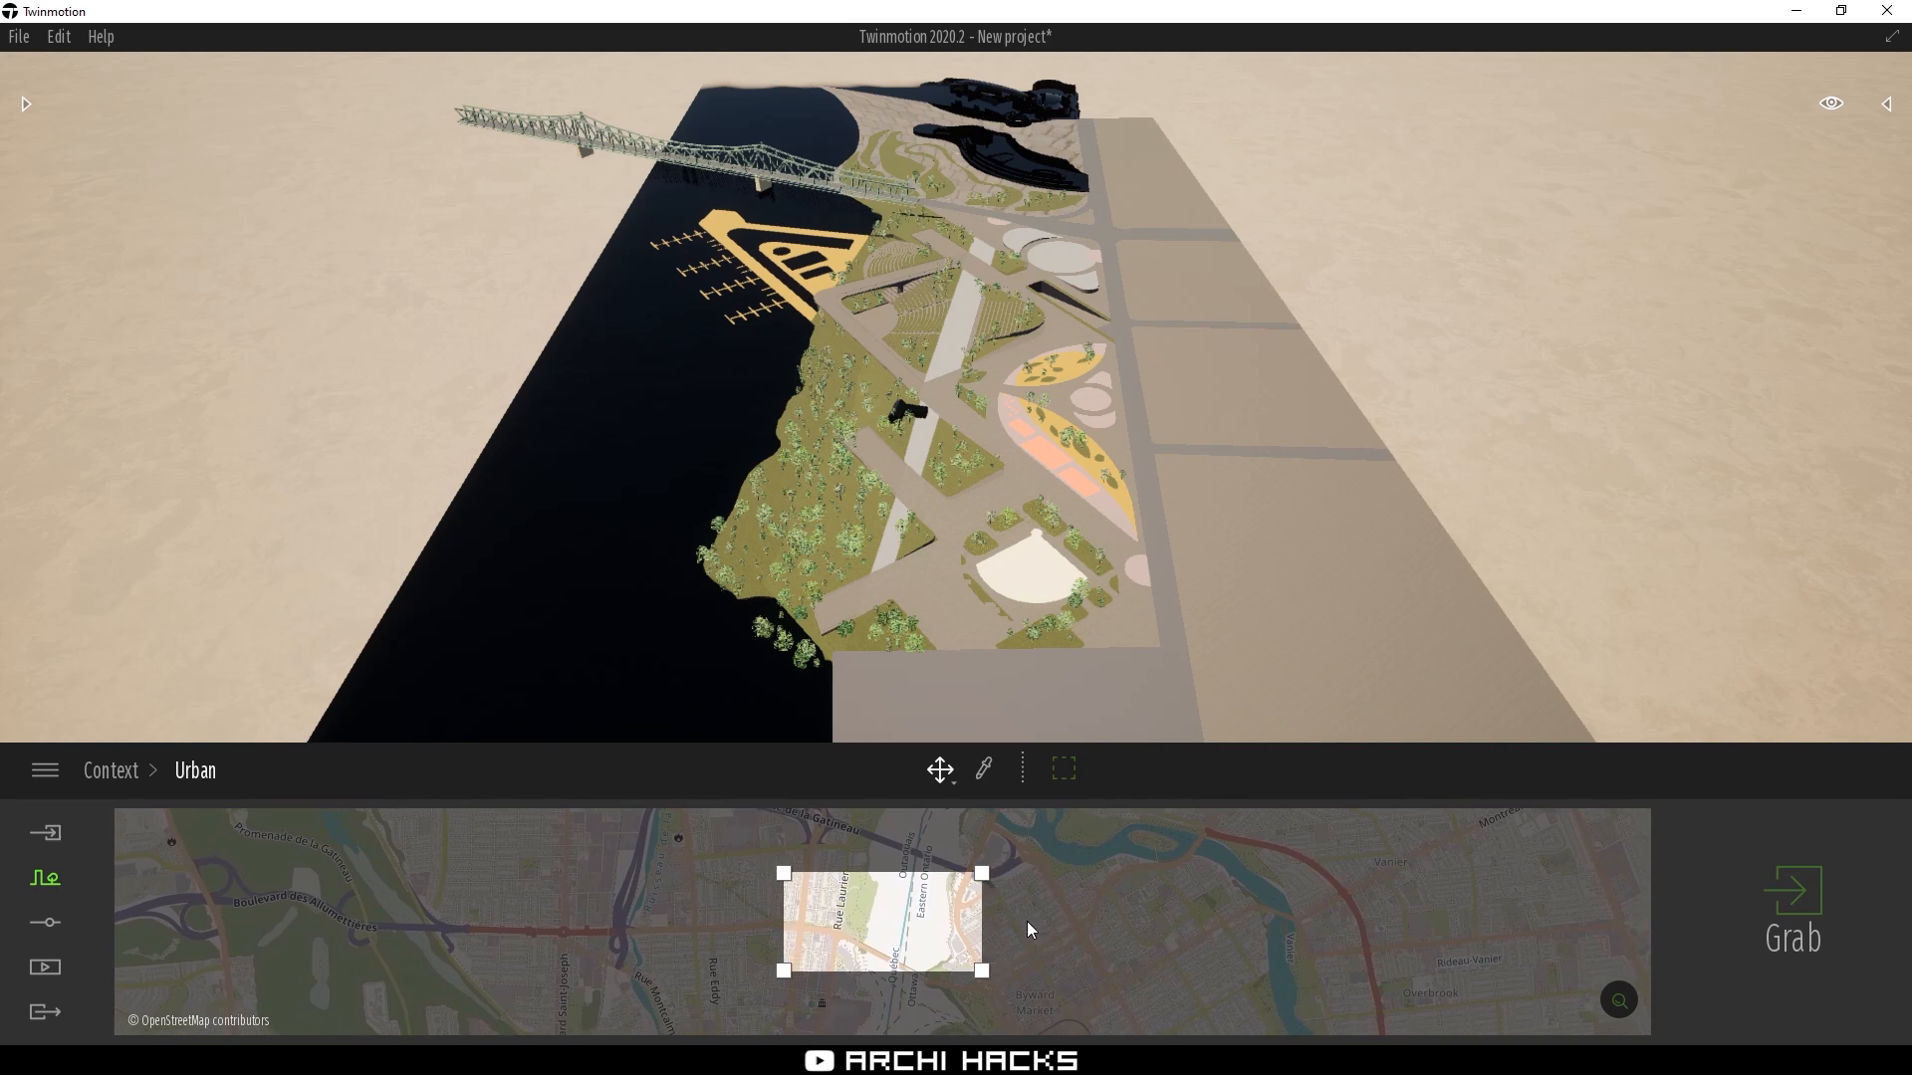
left_click(1832, 946)
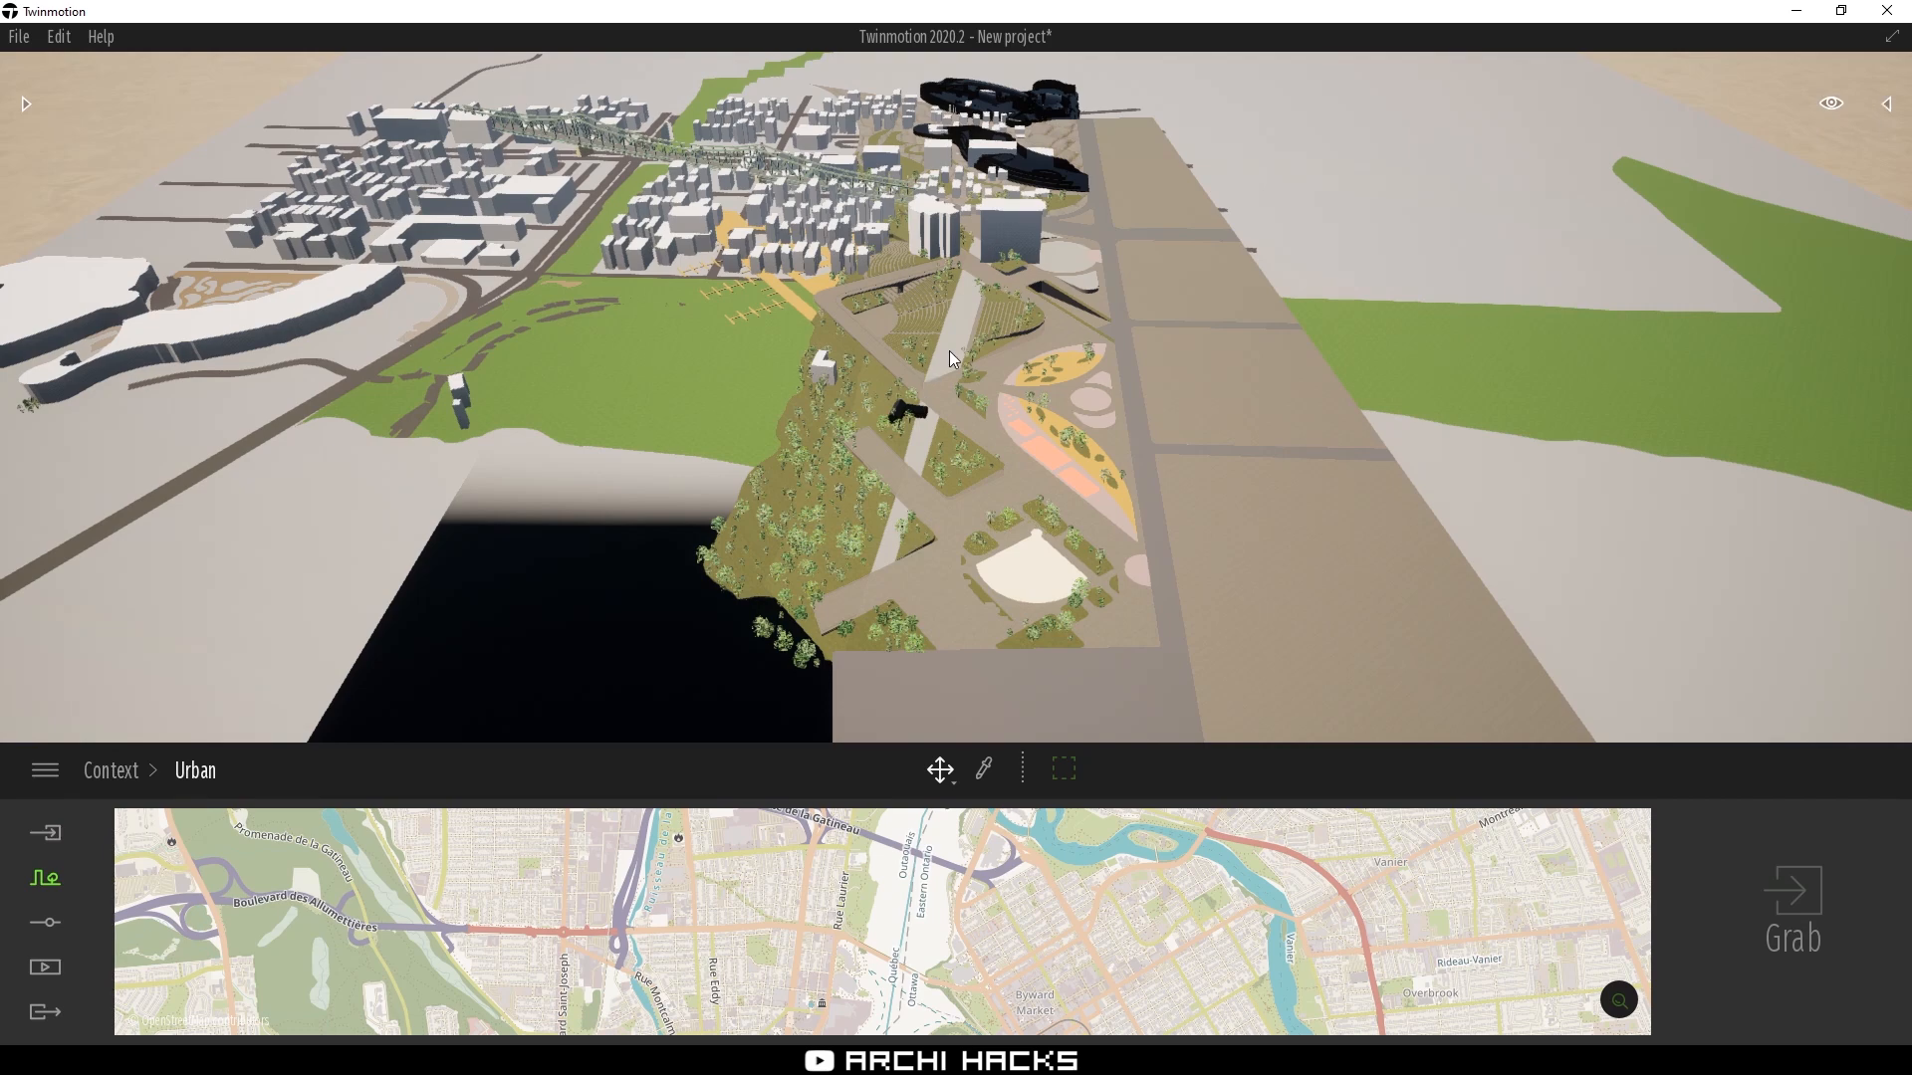
Collapse the Rhino model in the scene graph, then move and rotate the imported Context group to align with the site model
left_click(1889, 104)
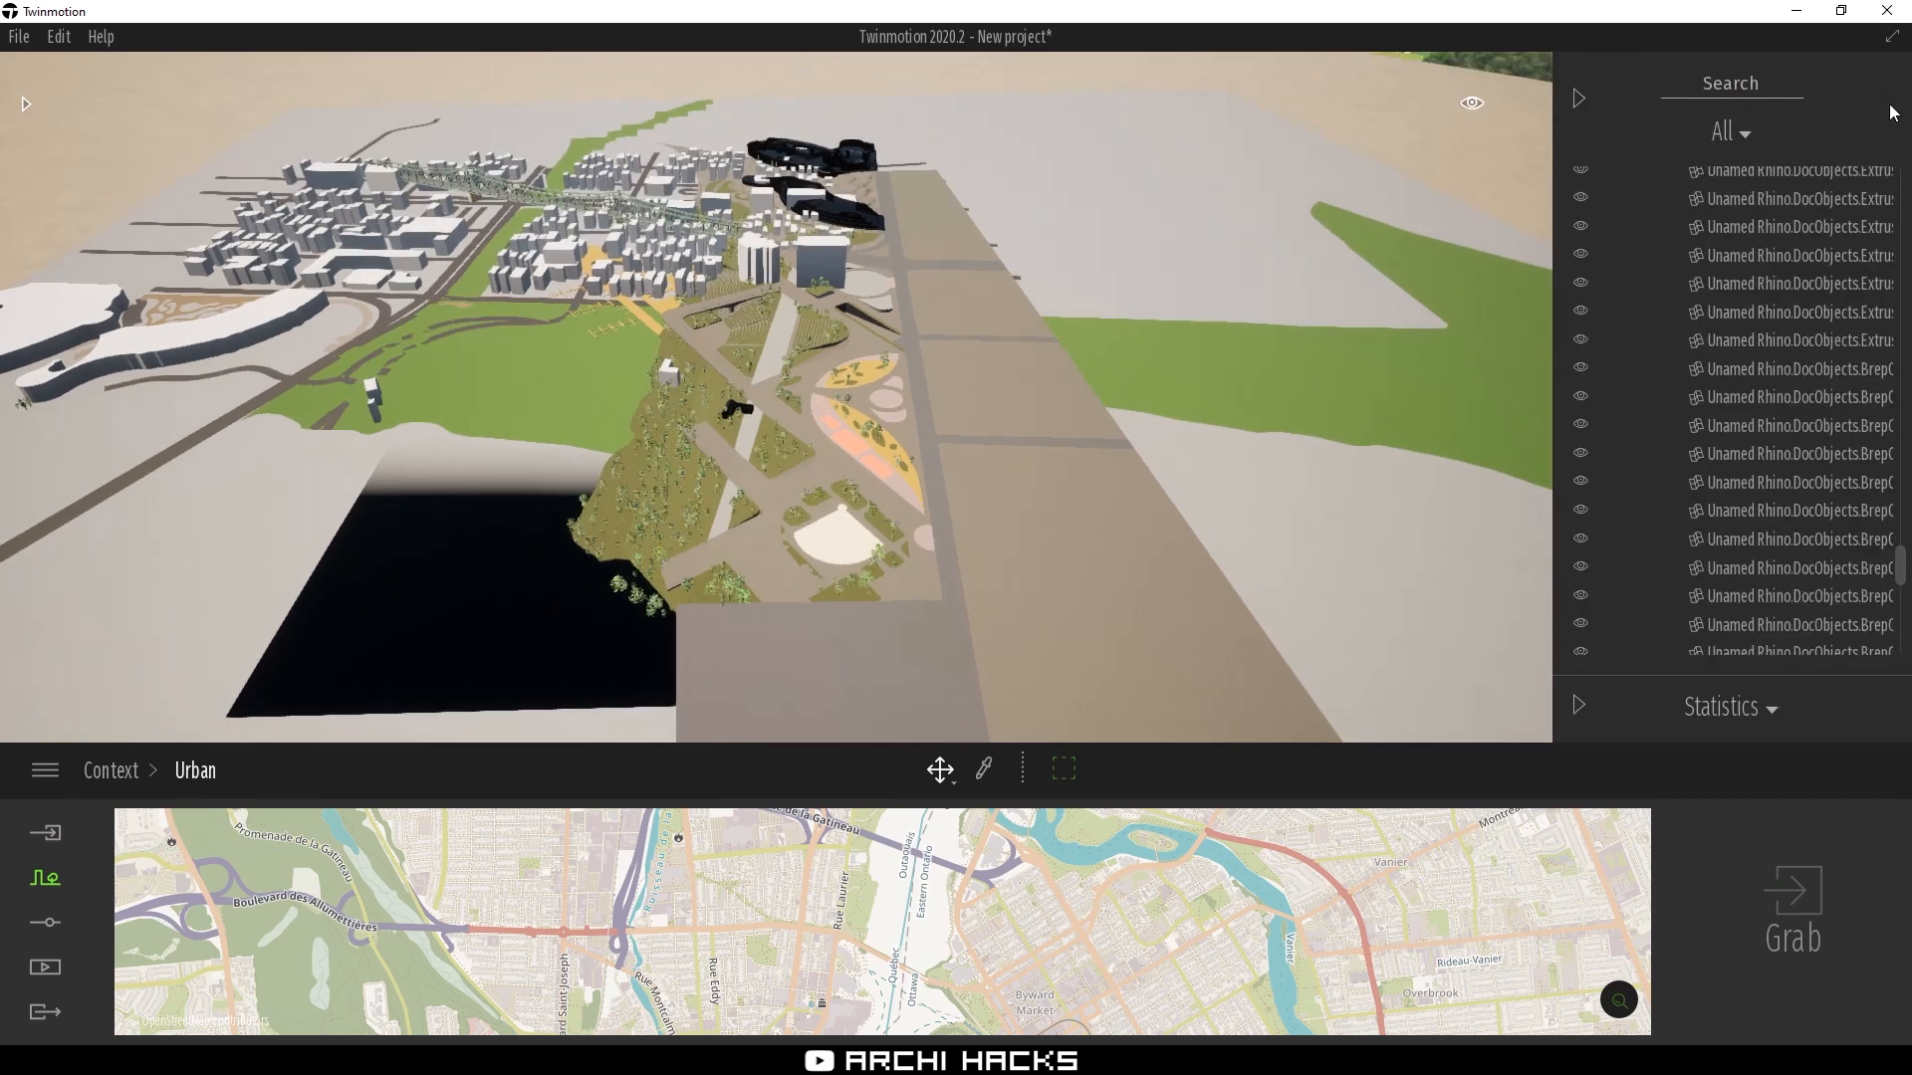
left_click_drag(1901, 565, 1908, 177)
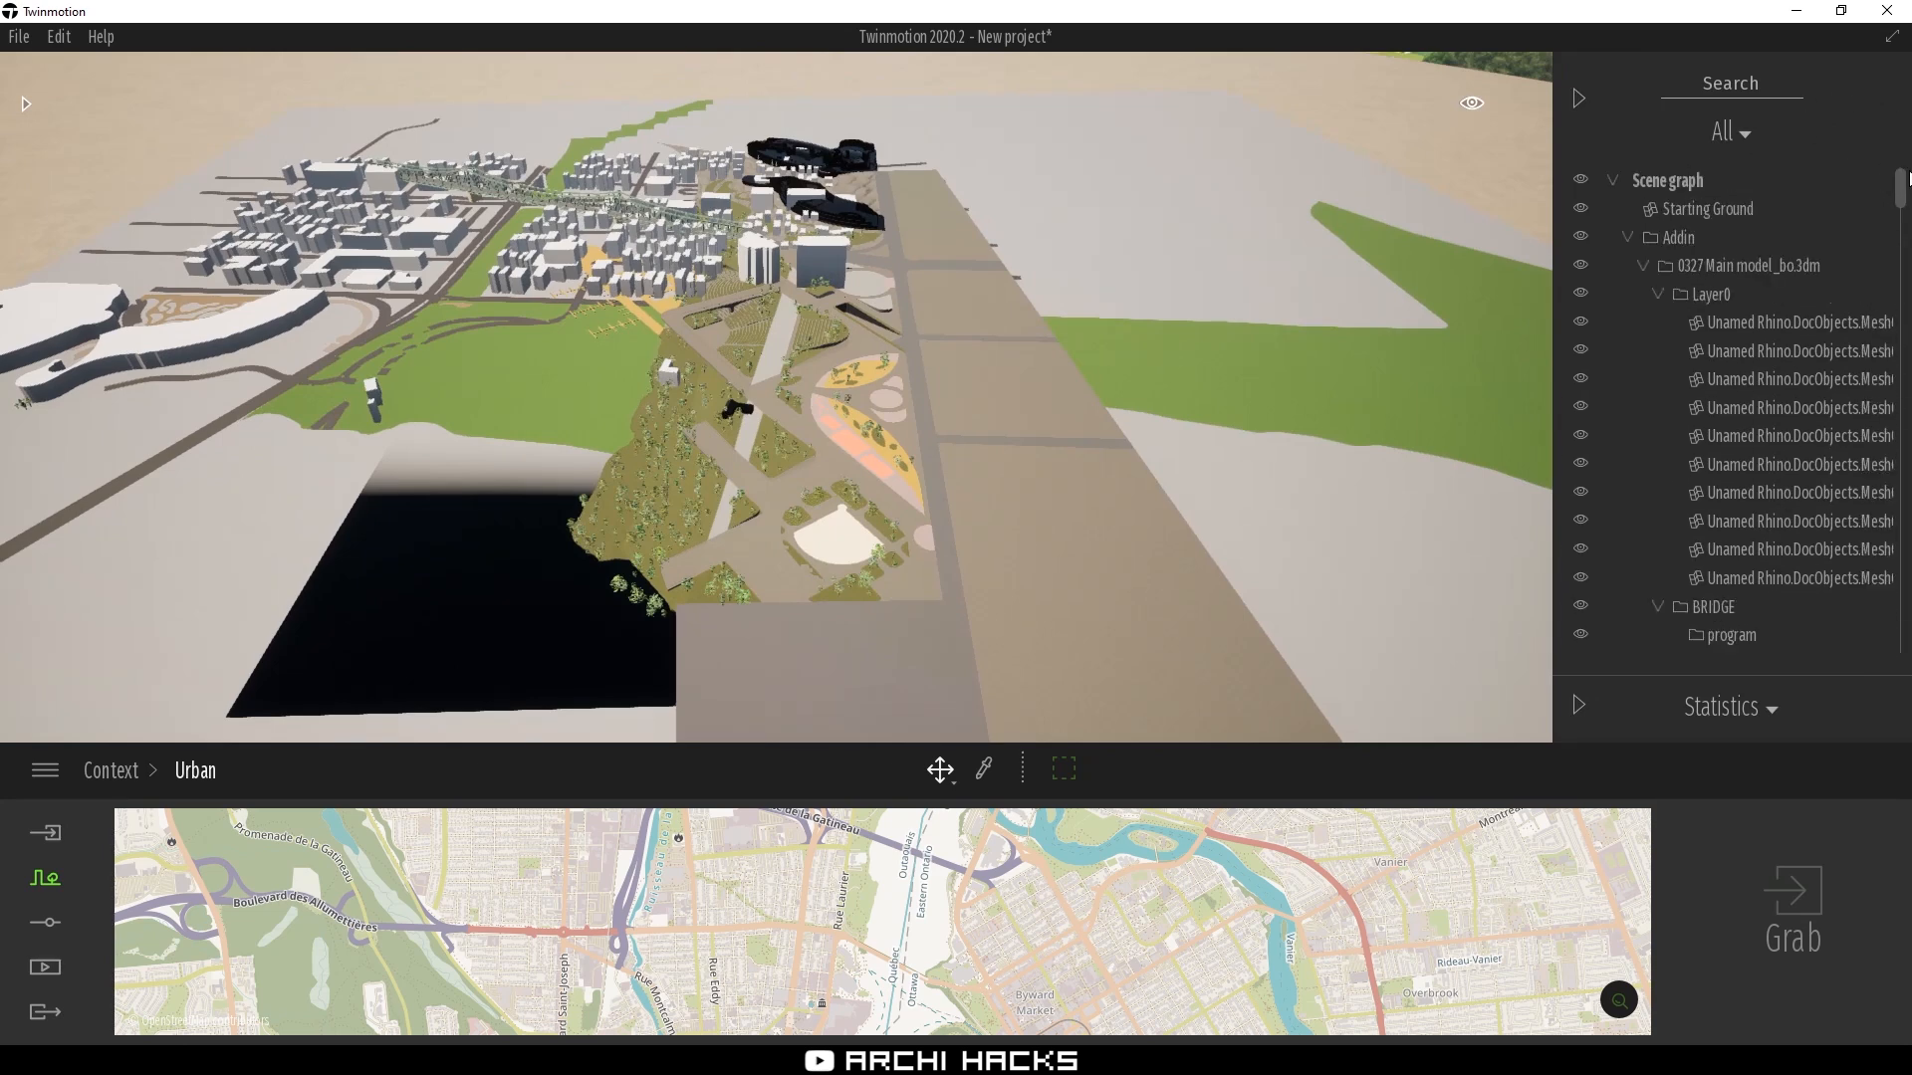
left_click(1643, 265)
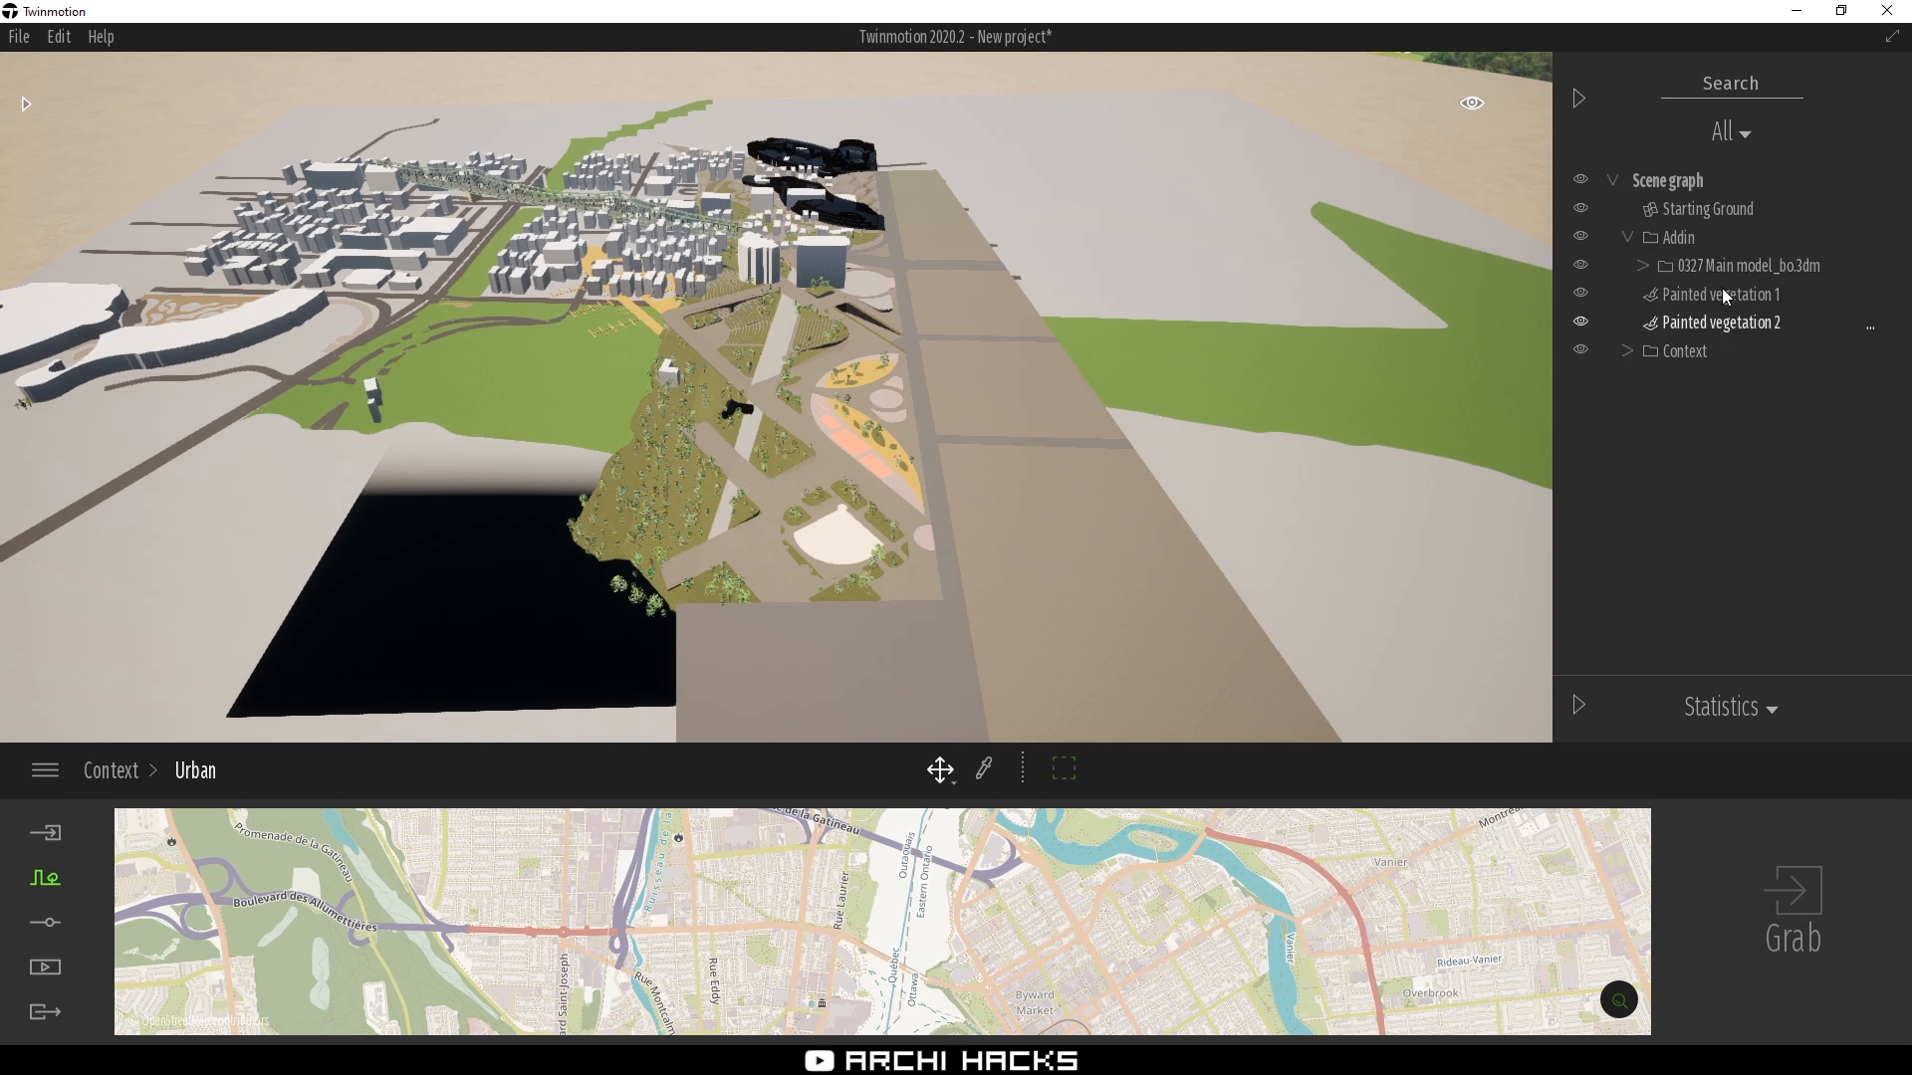
left_click(1693, 353)
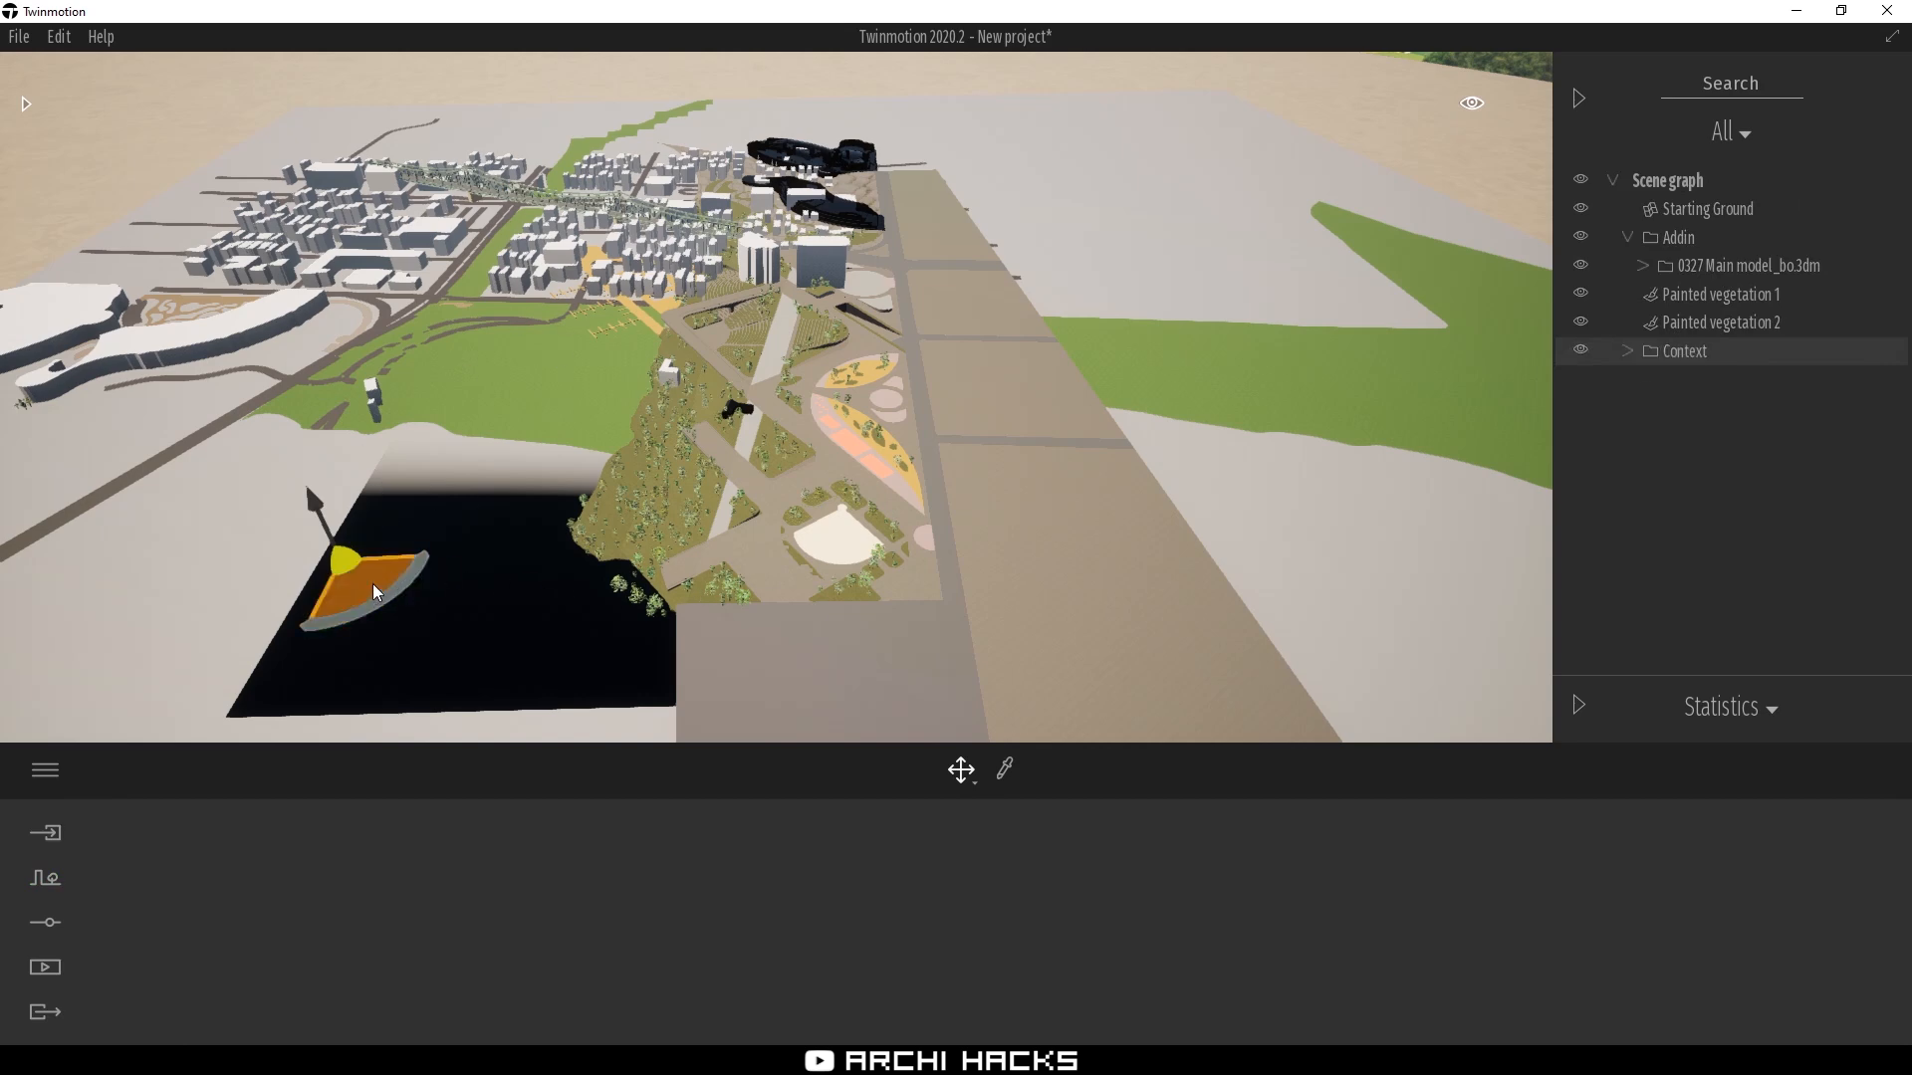
left_click_drag(390, 584, 329, 623)
left_click_drag(425, 559, 585, 332)
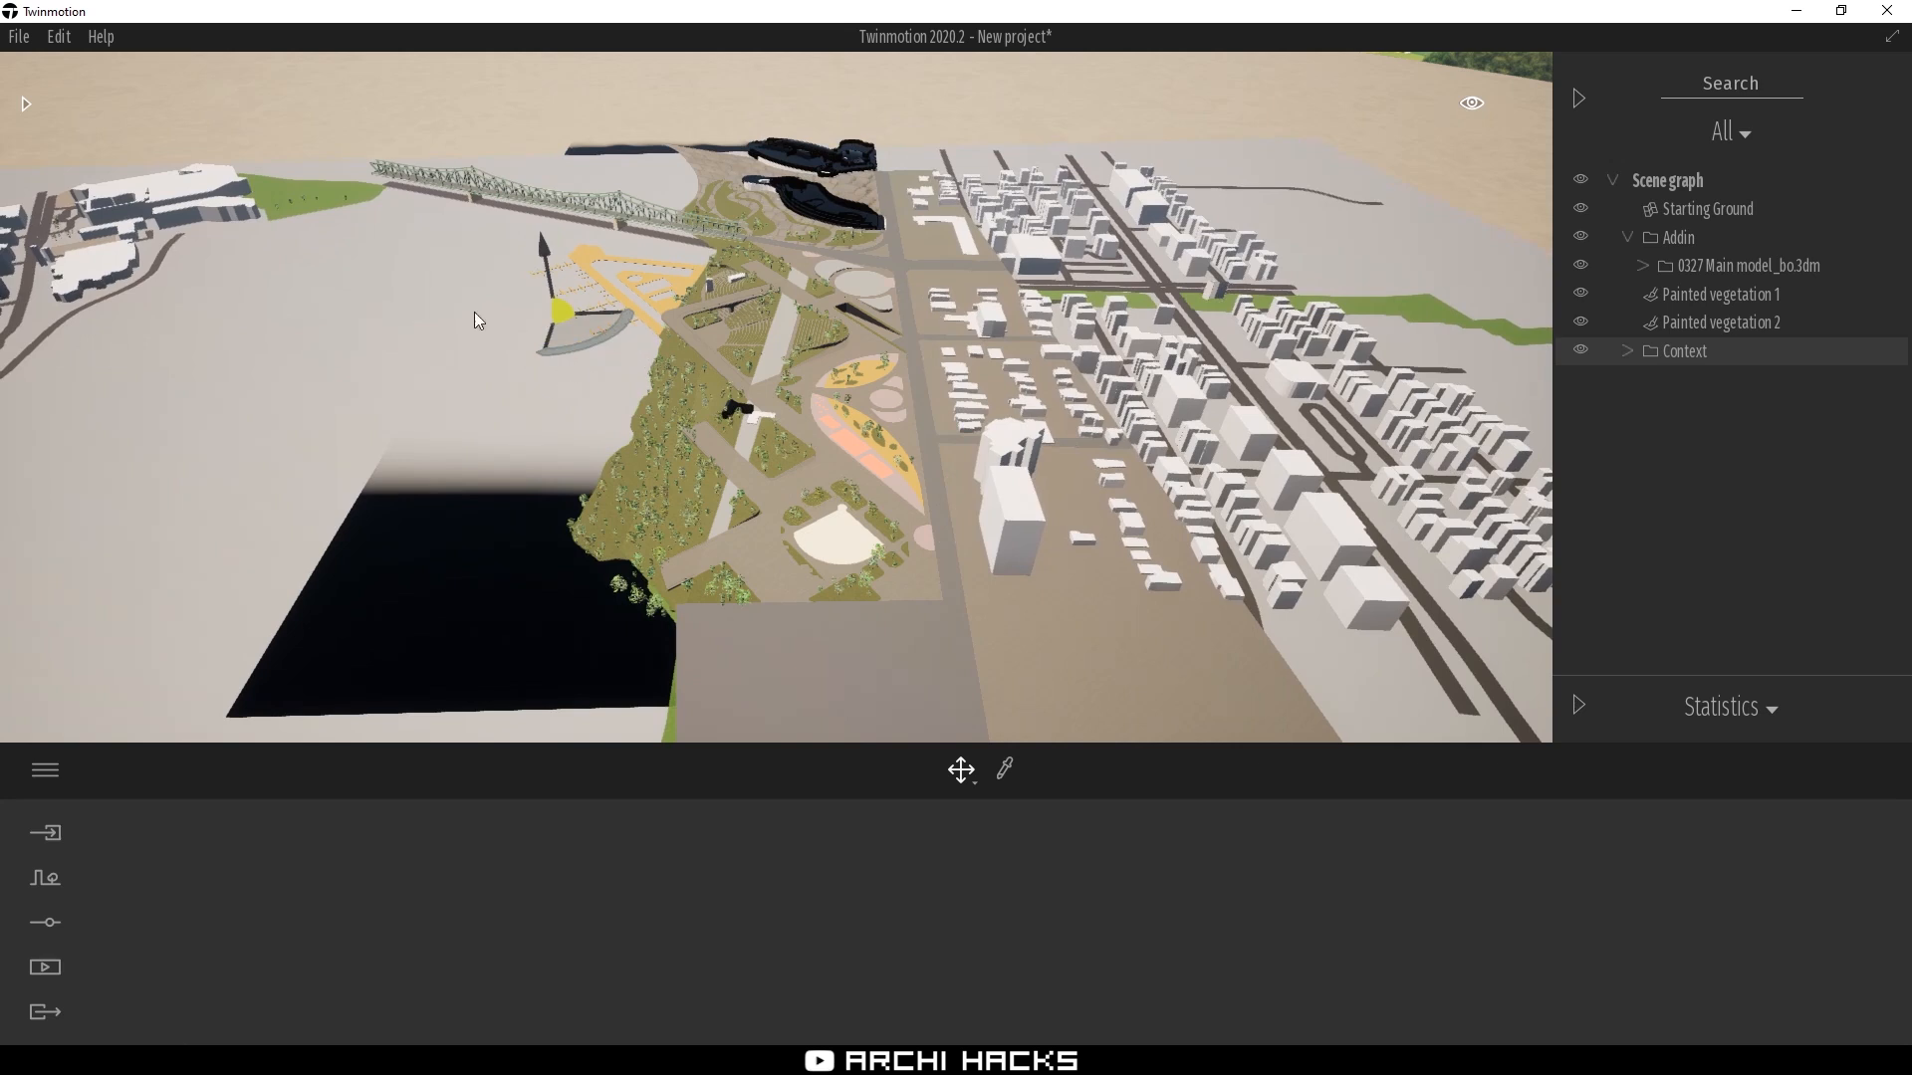
Hide the two dark Rhino museum meshes in Layer0 that overlap the imported museum buildings north of the bridge
left_click(762, 185)
double_click(760, 187)
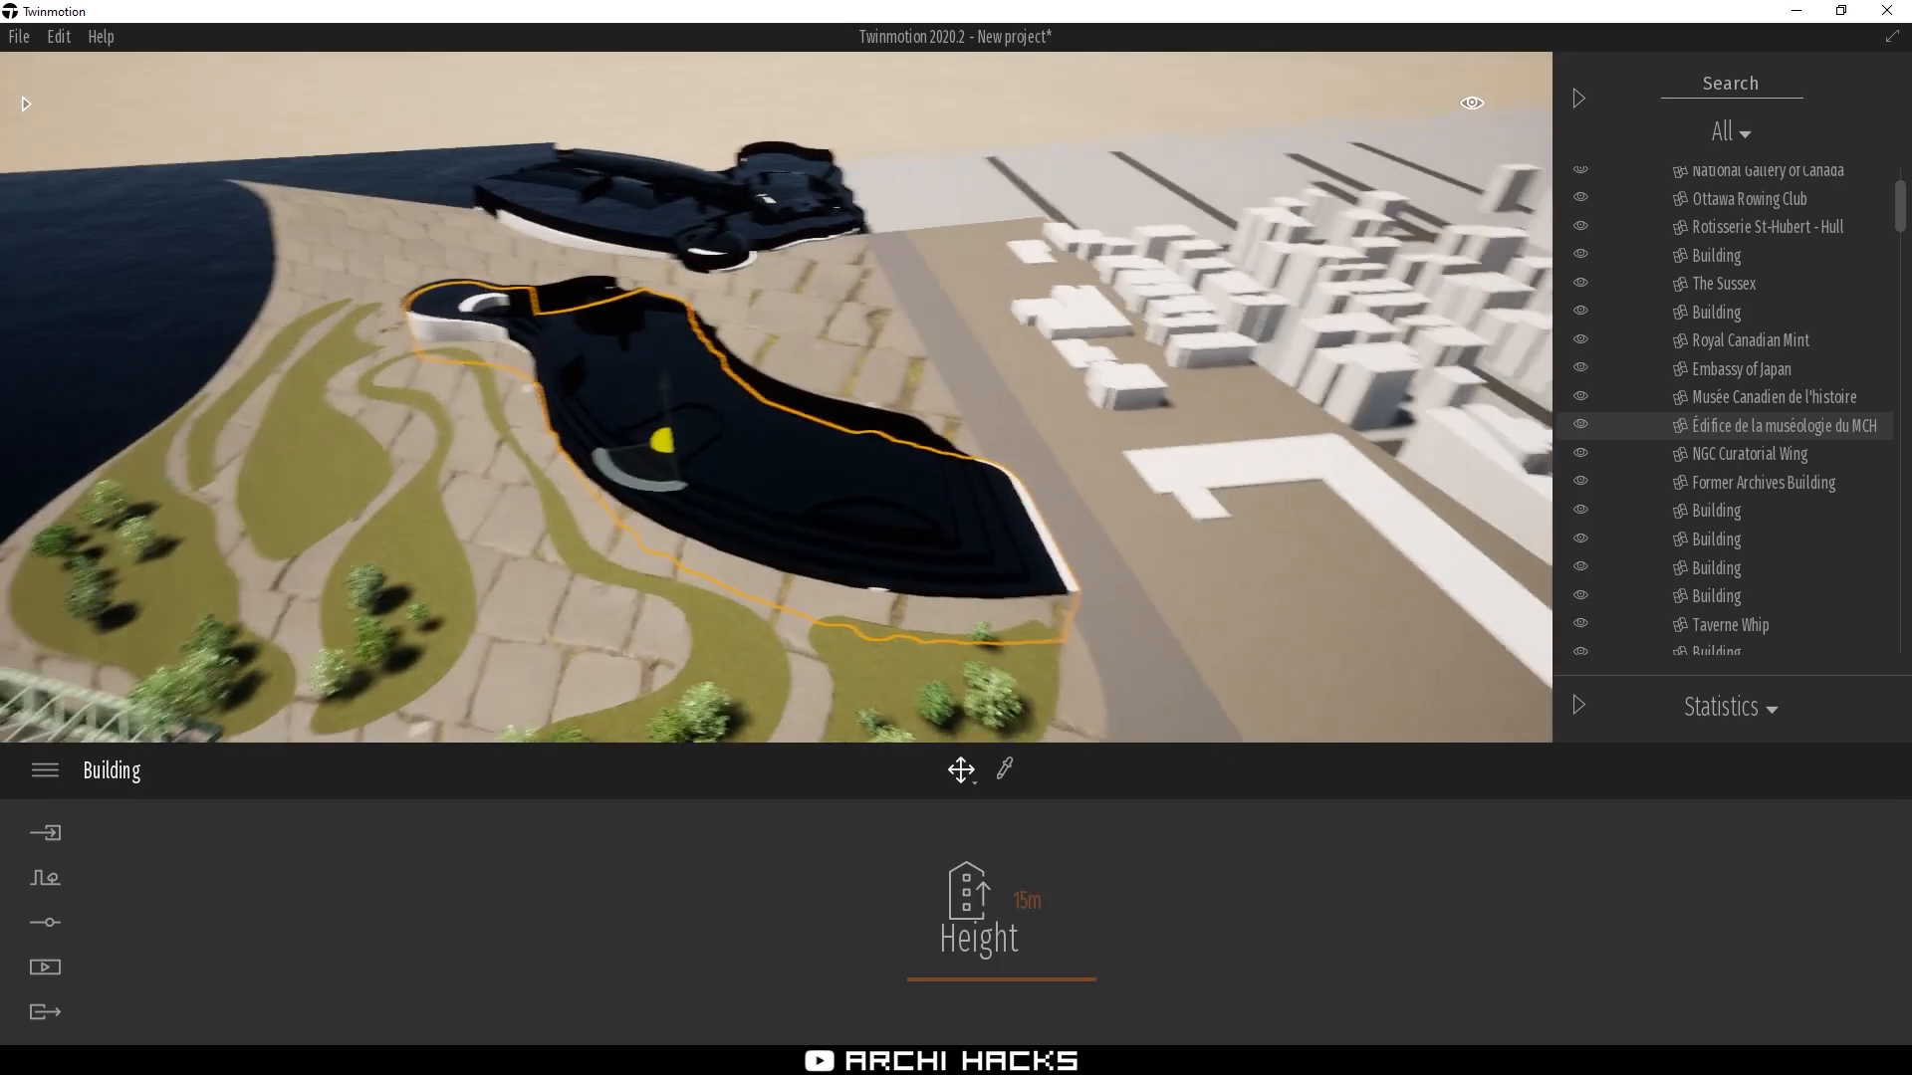
key("Escape")
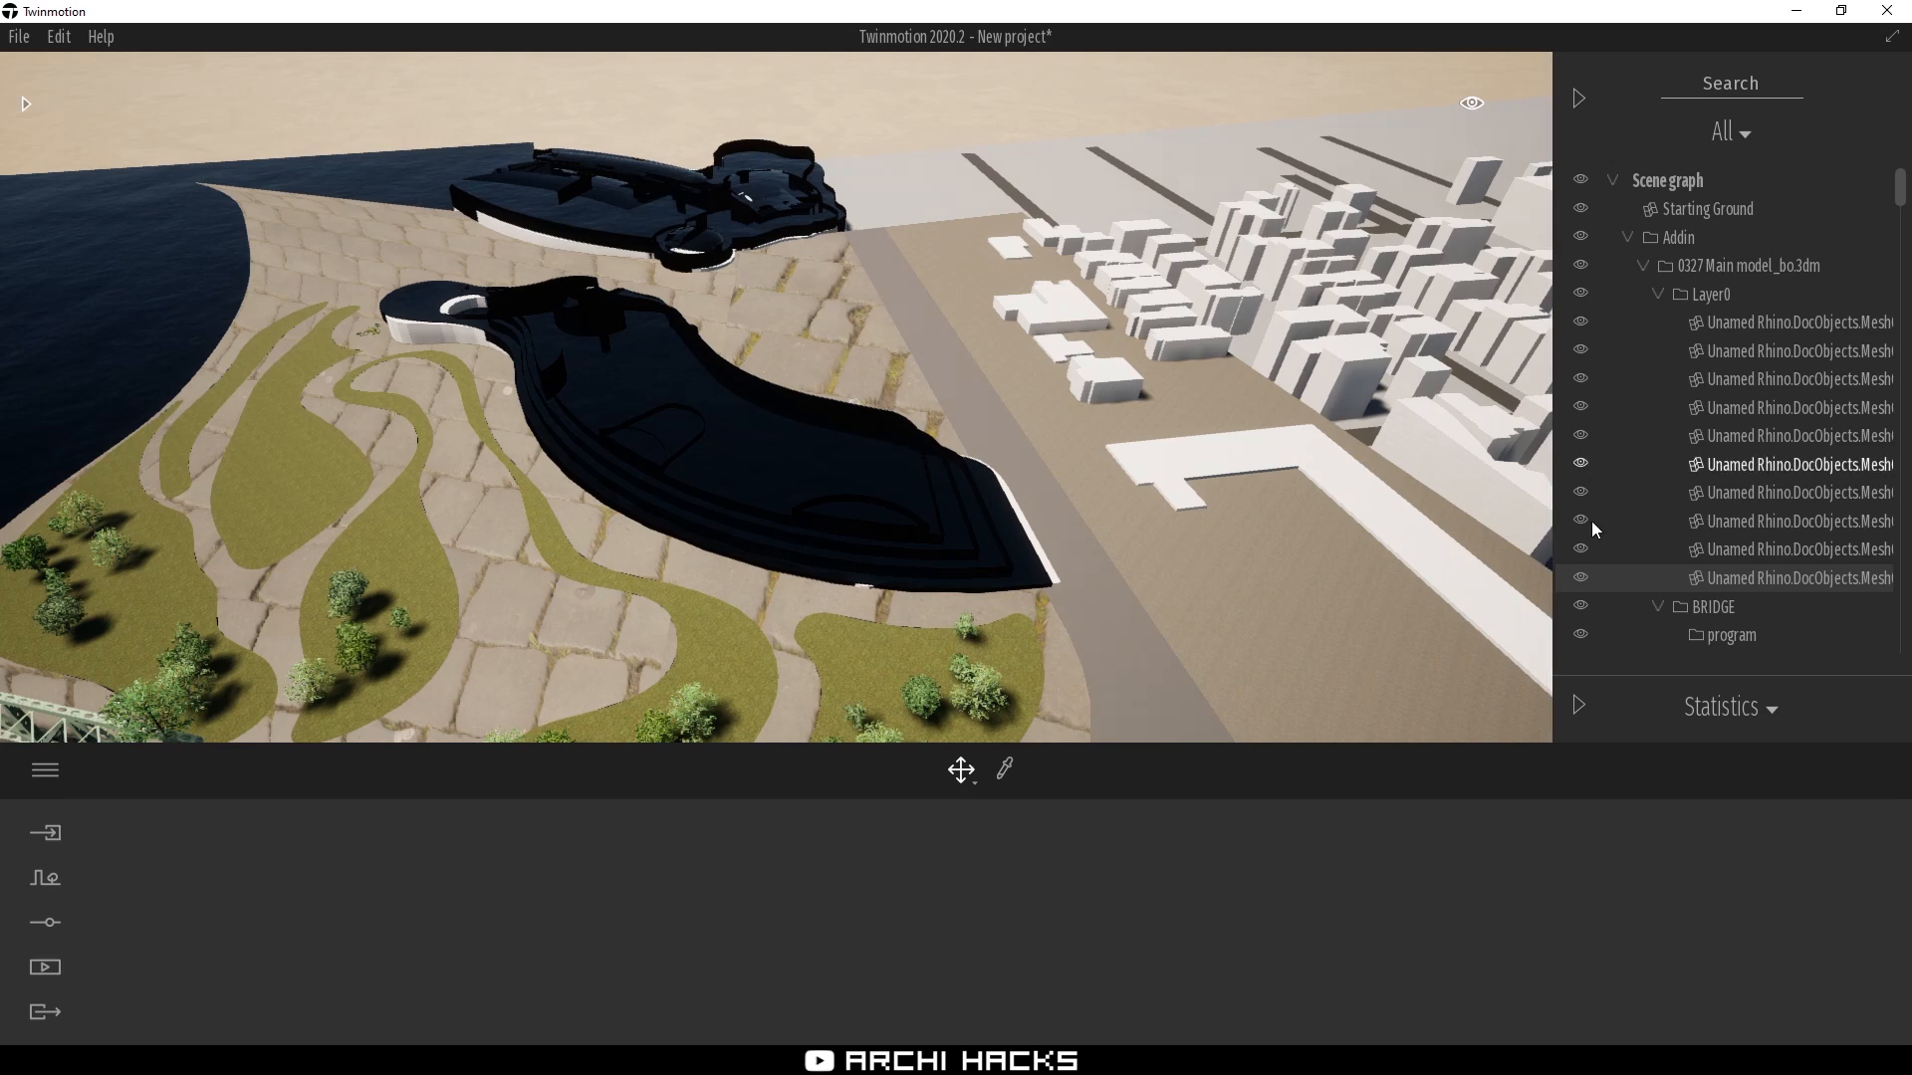
left_click(1580, 578)
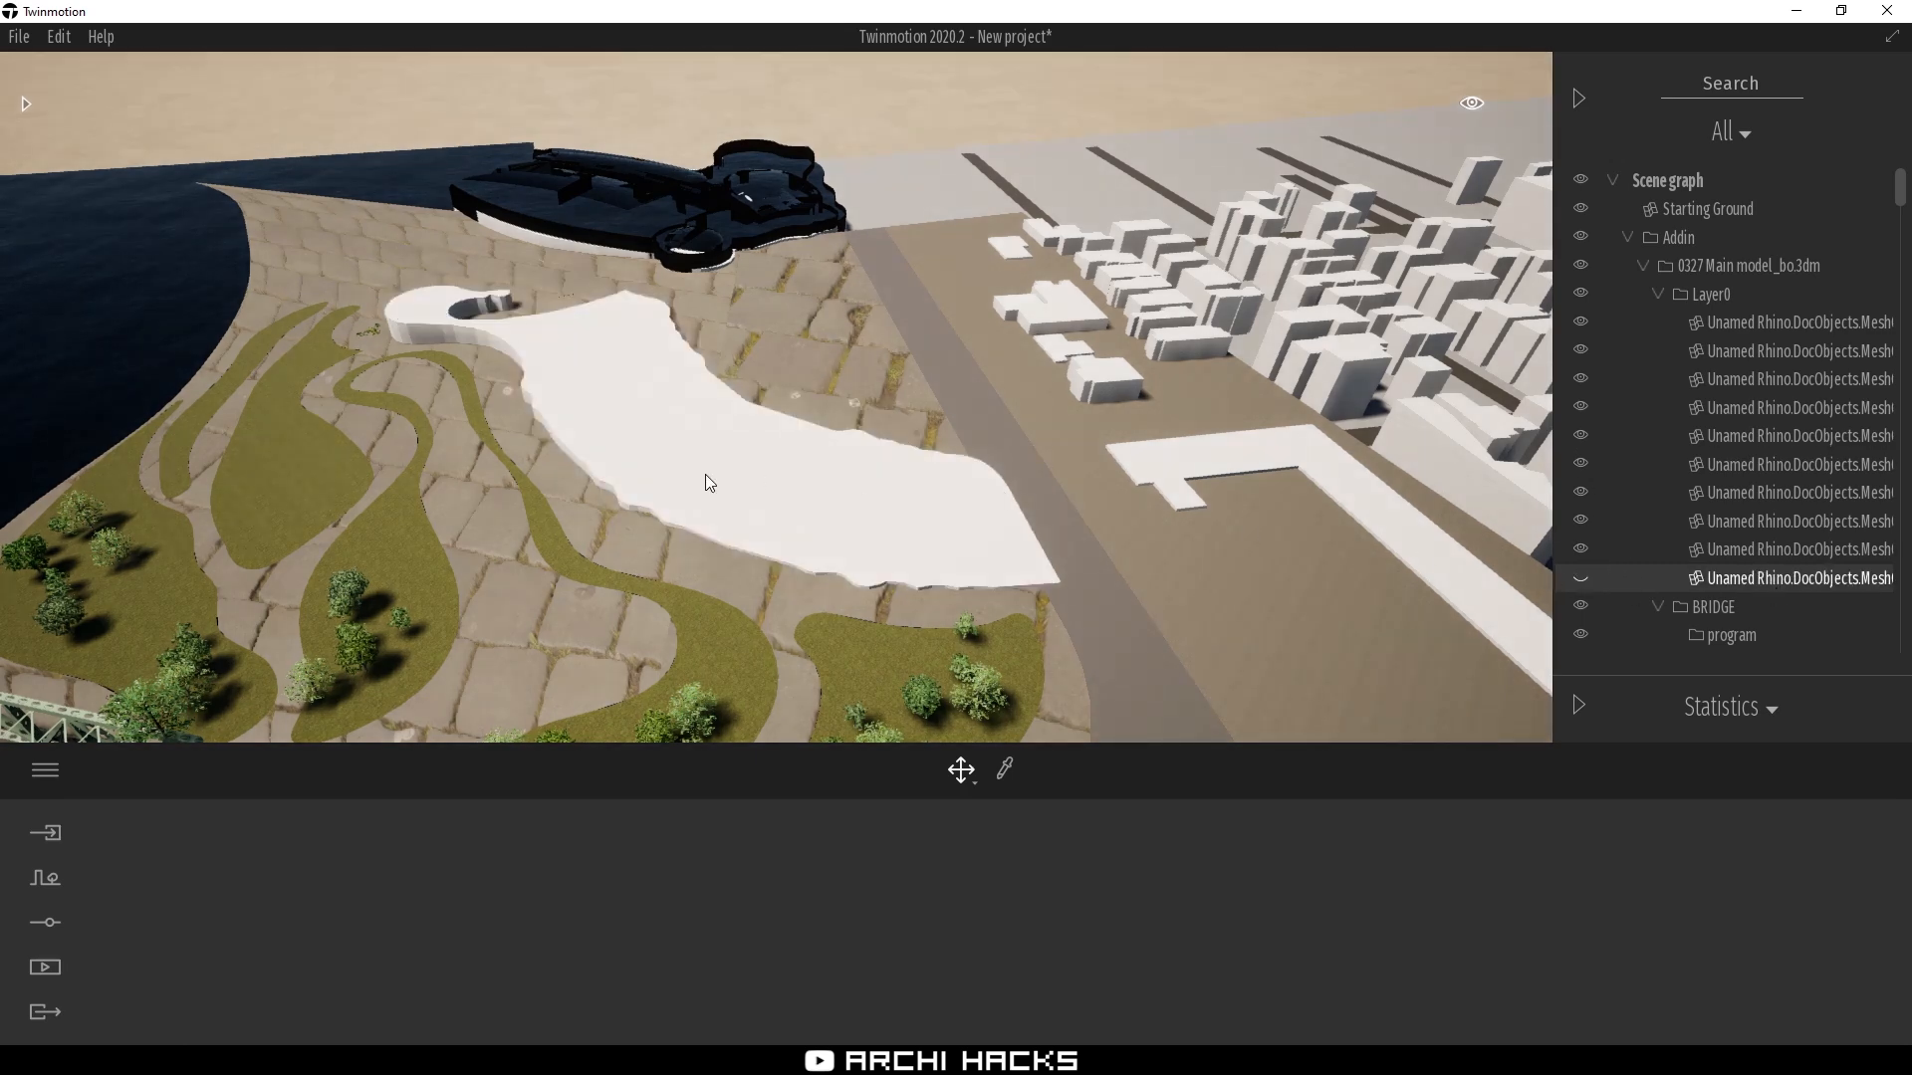
left_click(759, 154)
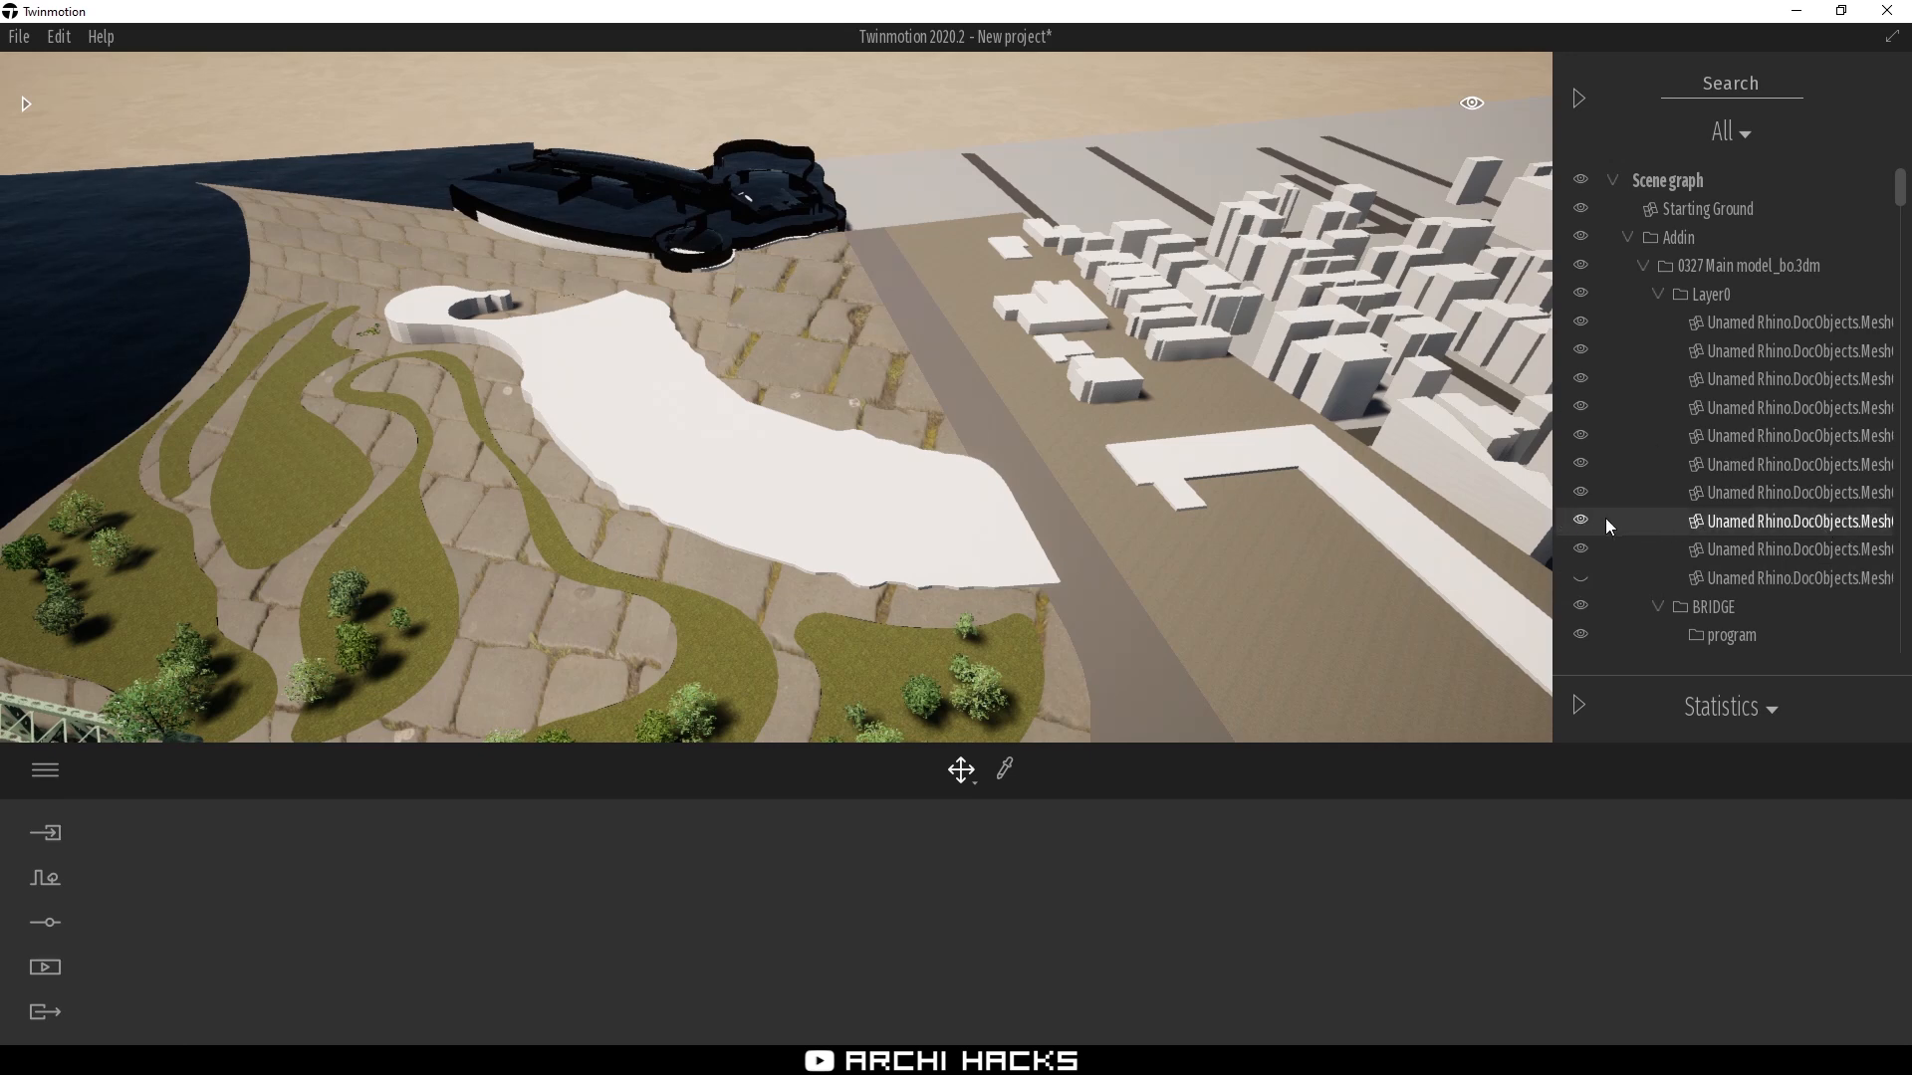
left_click(1581, 521)
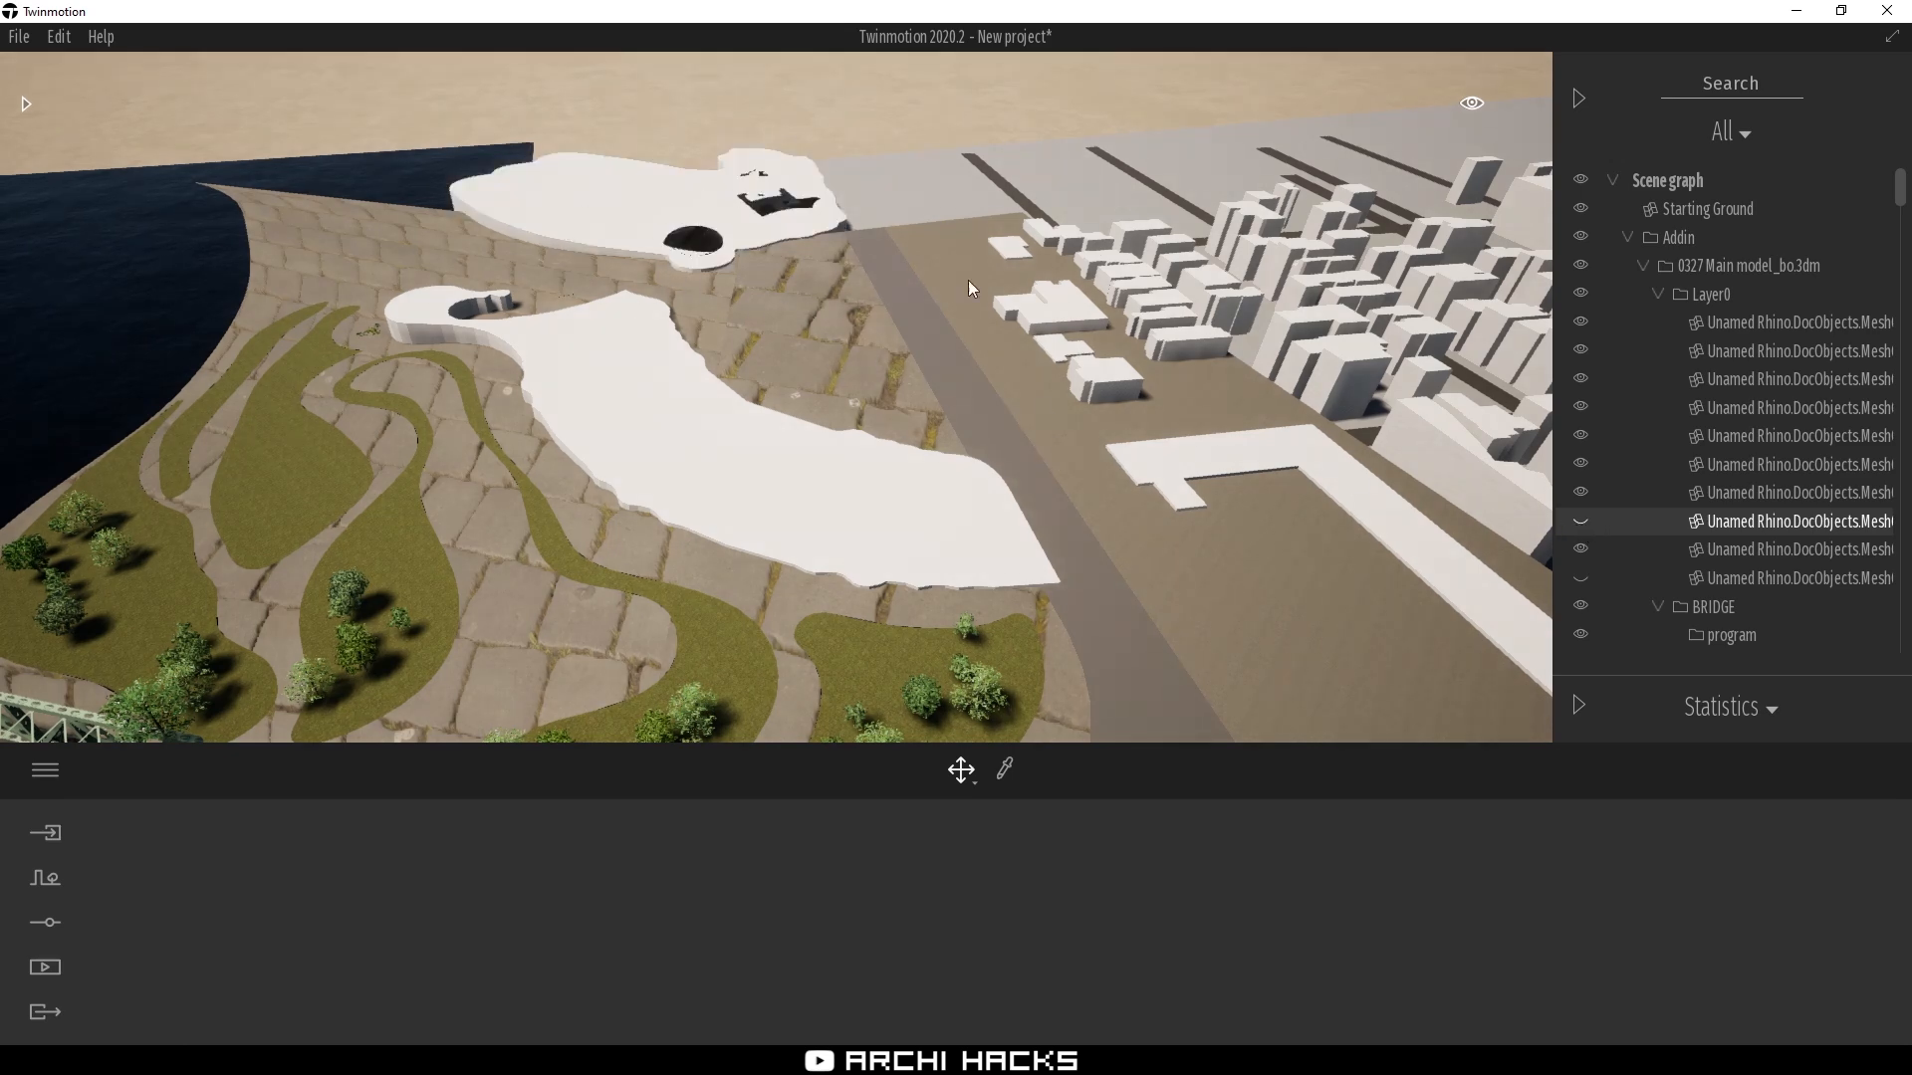
Raise the two white imported museum buildings vertically so that they stand above the paved ground
left_click(711, 410)
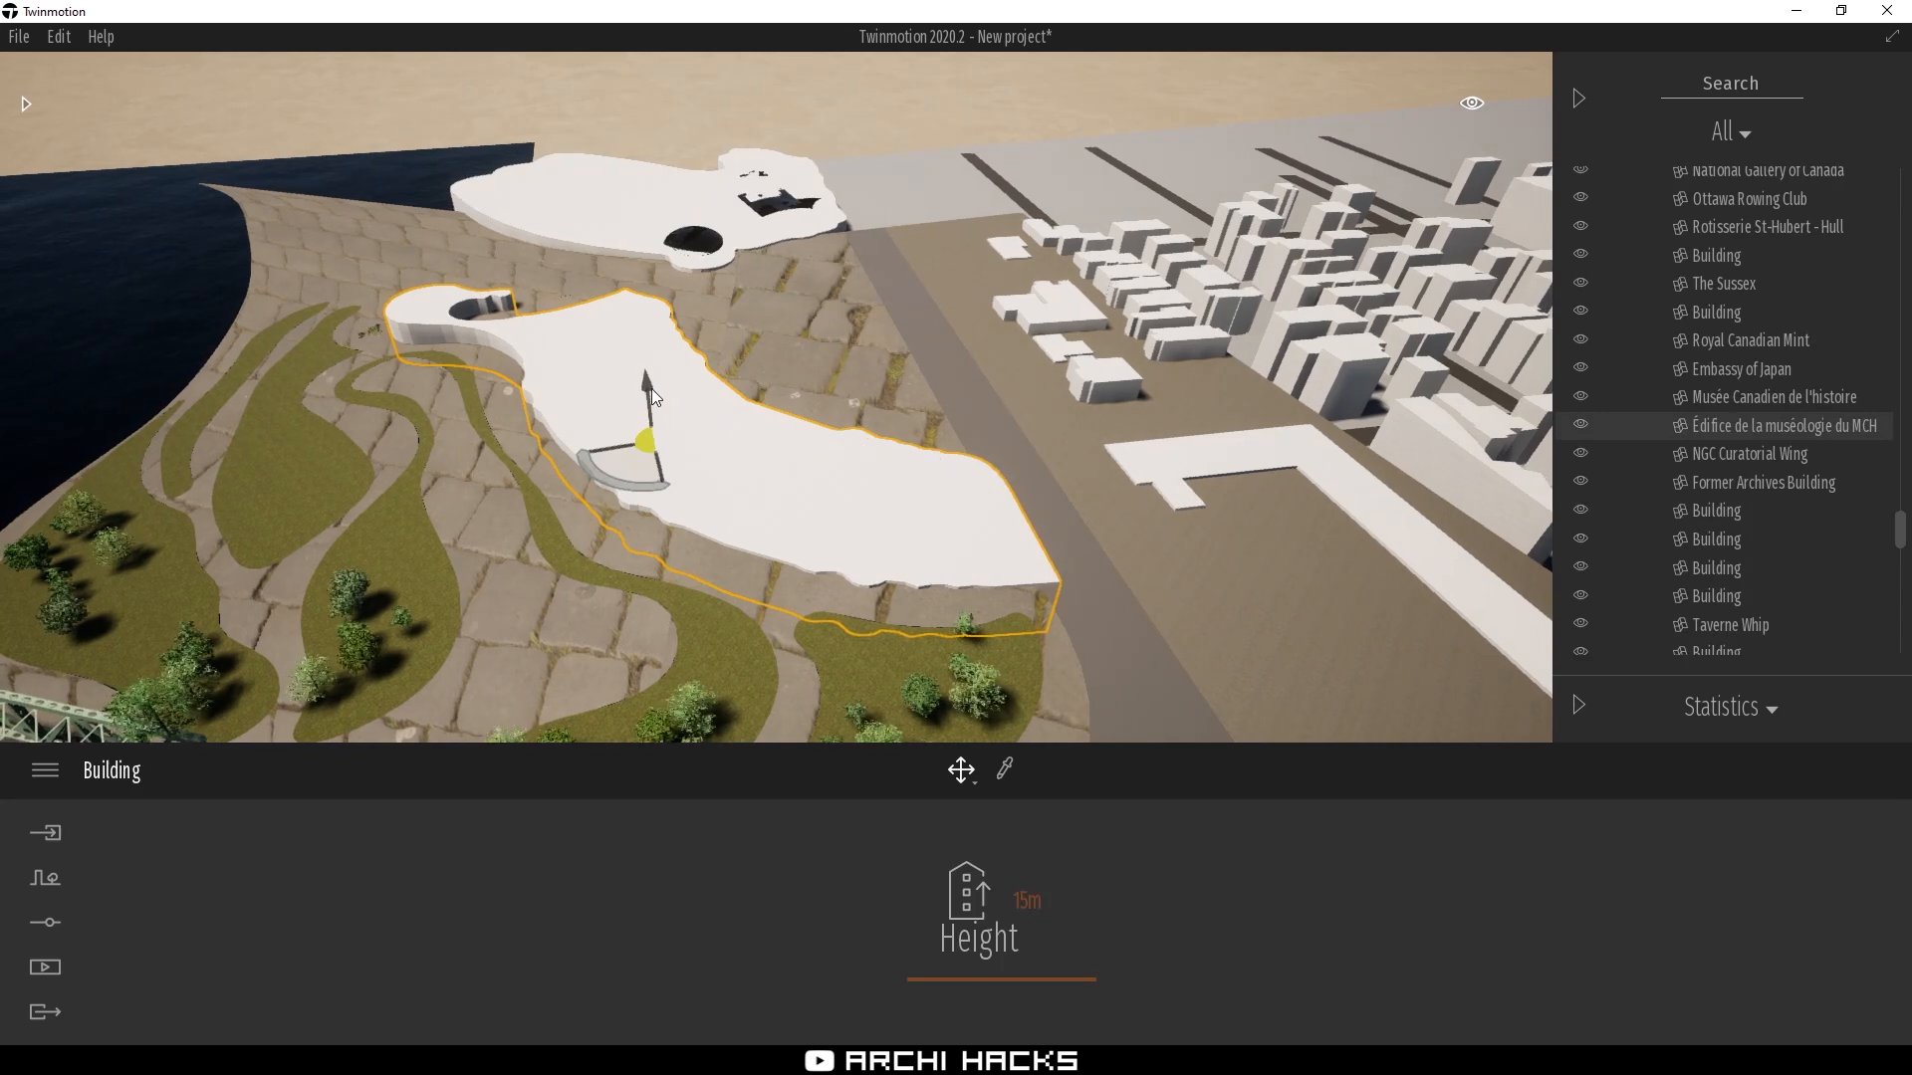
mouse_move(647, 388)
left_mouse_down()
mouse_move(650, 345)
mouse_move(648, 365)
left_mouse_up()
left_click(623, 197)
left_click(600, 340)
left_click(663, 189)
left_click_drag(648, 152, 657, 120)
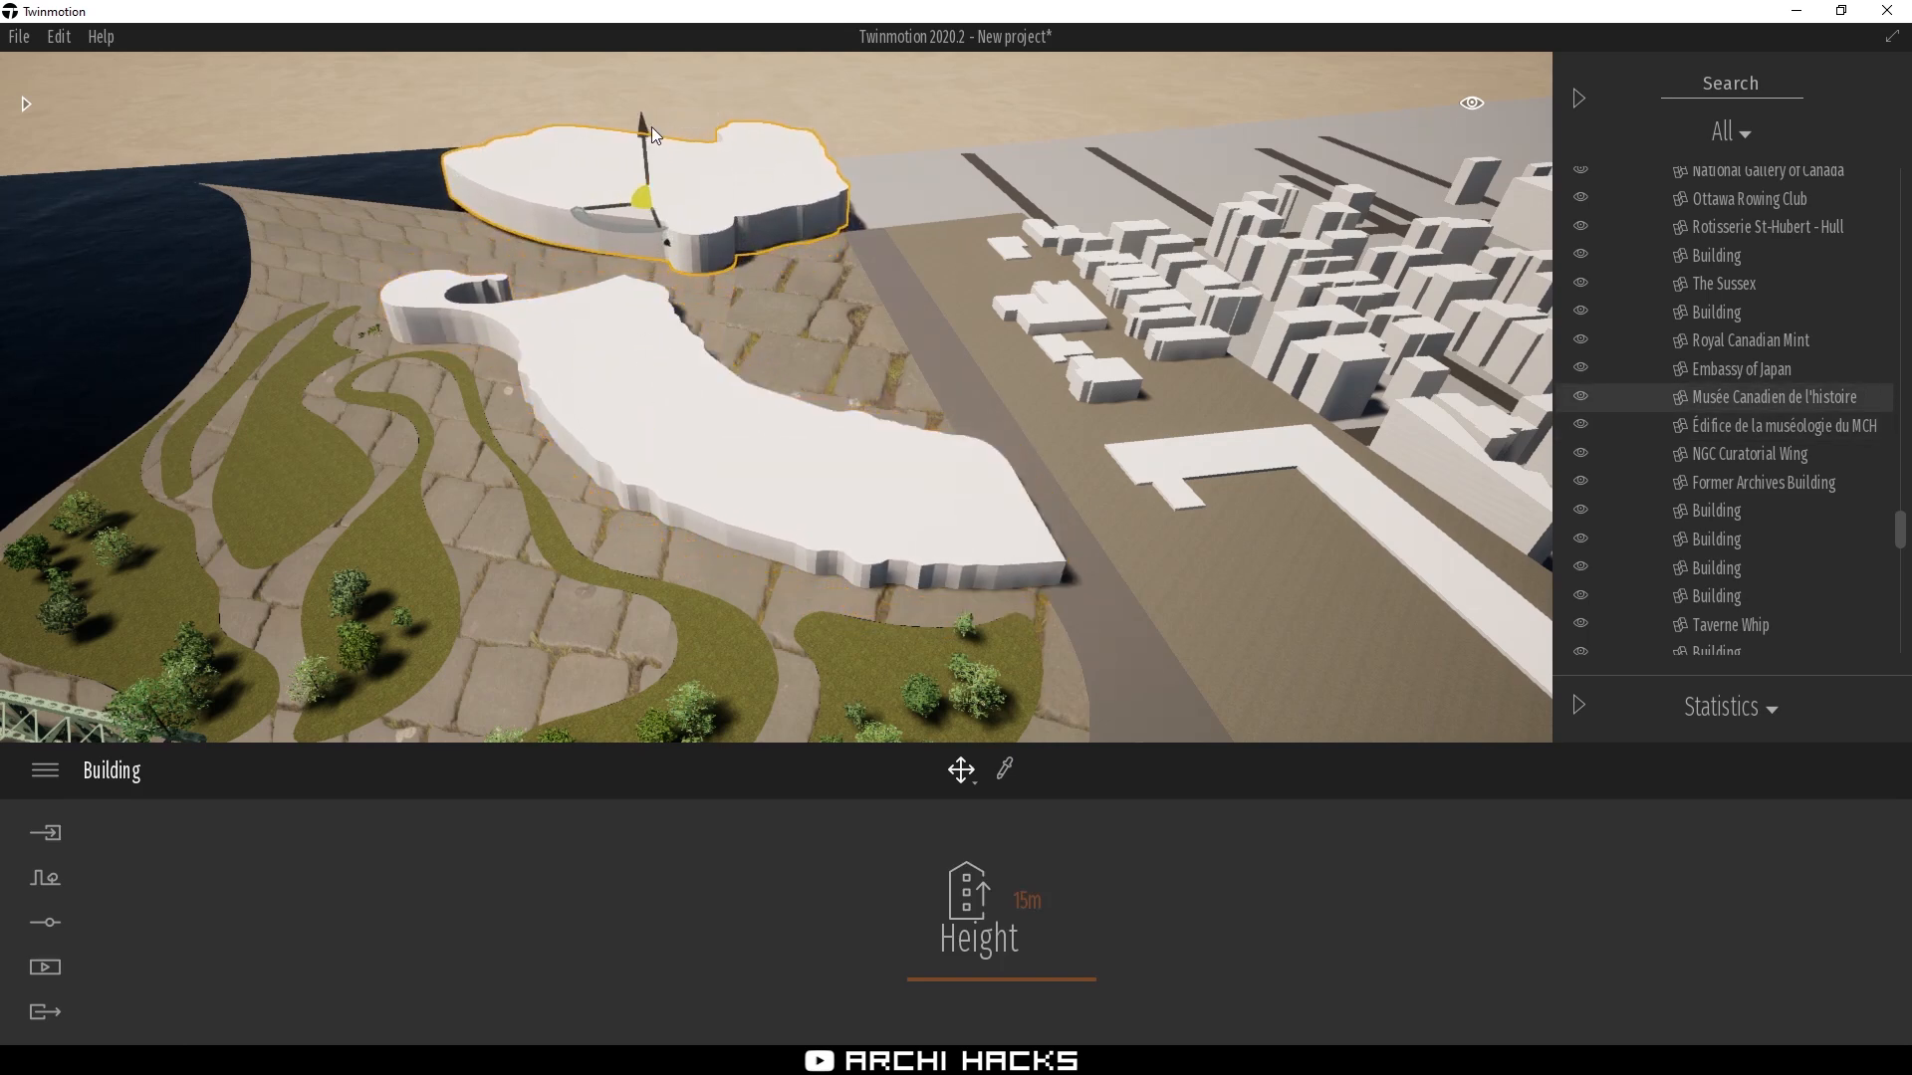
left_click(687, 86)
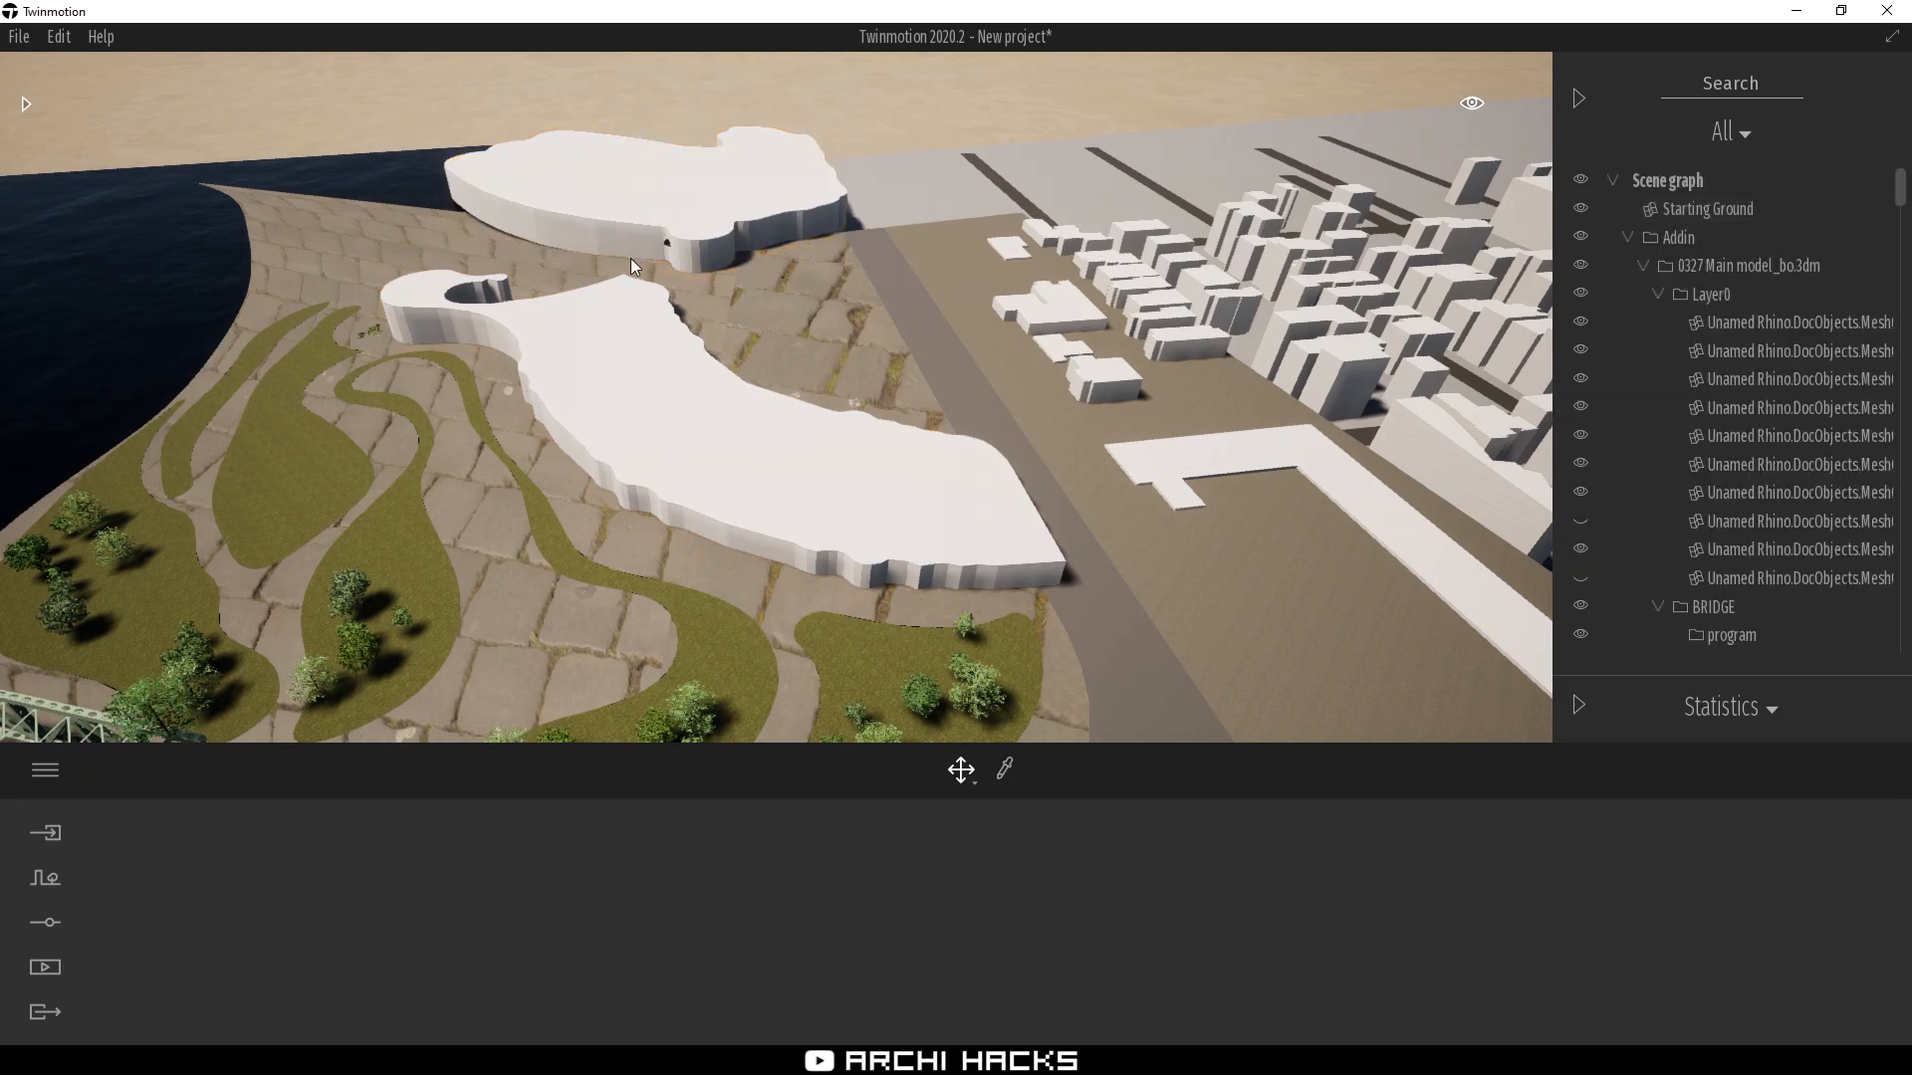
Delete the imported urban context's Ground surface that covers the river
scroll(634, 266, "down", 5)
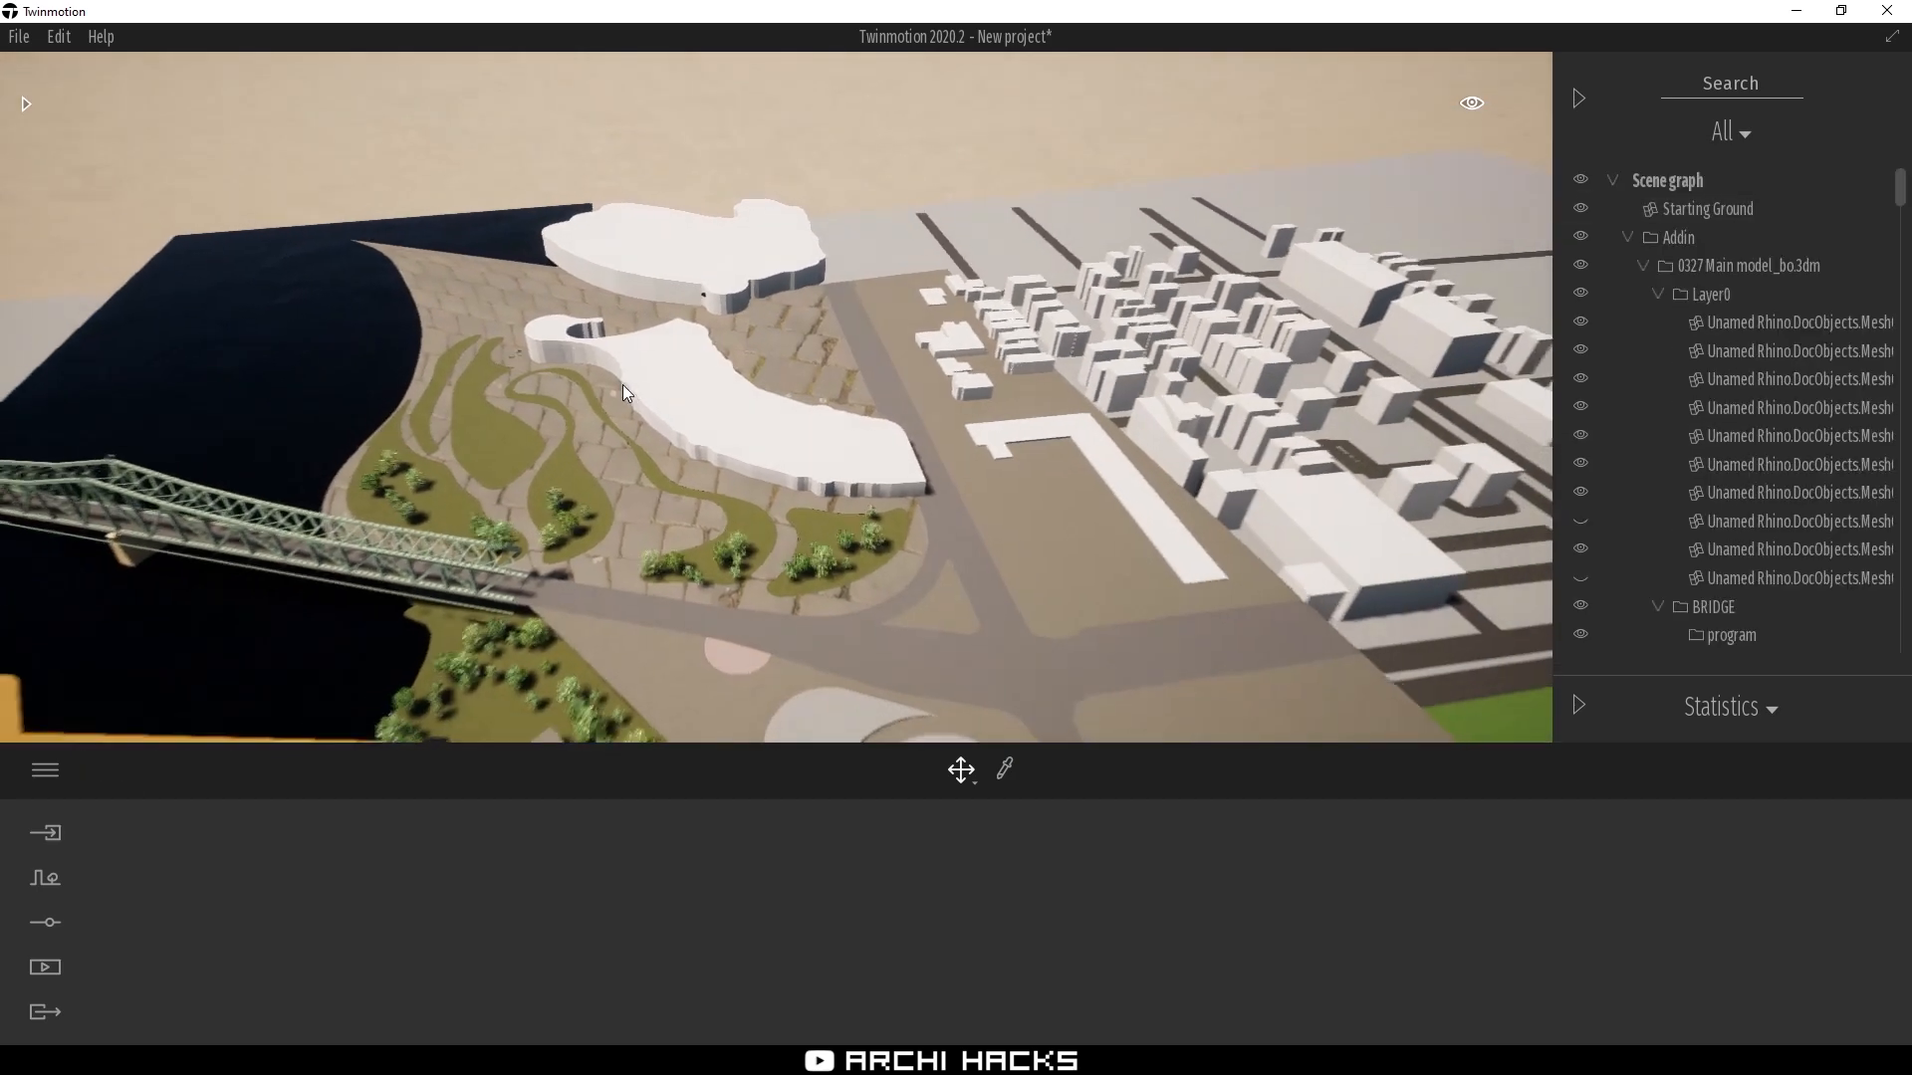
scroll(625, 386, "down", 6)
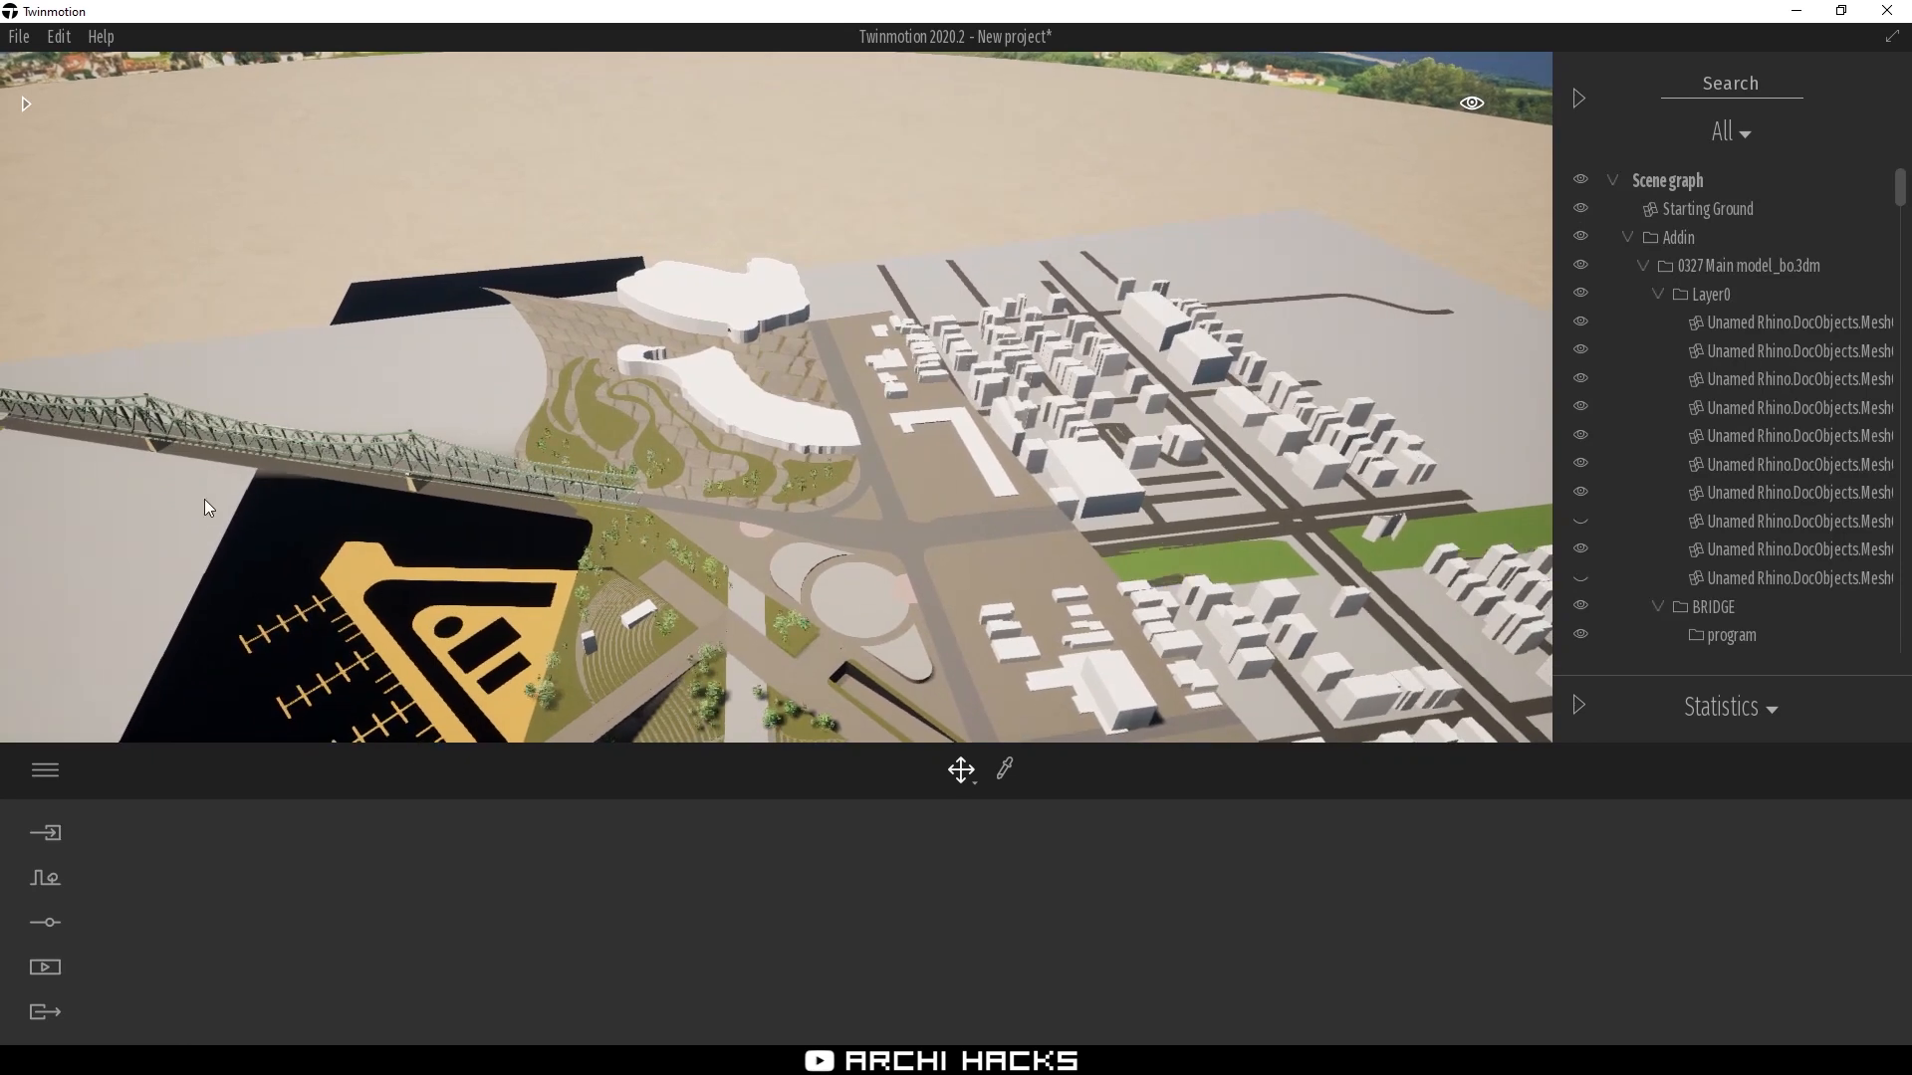
left_click(112, 558)
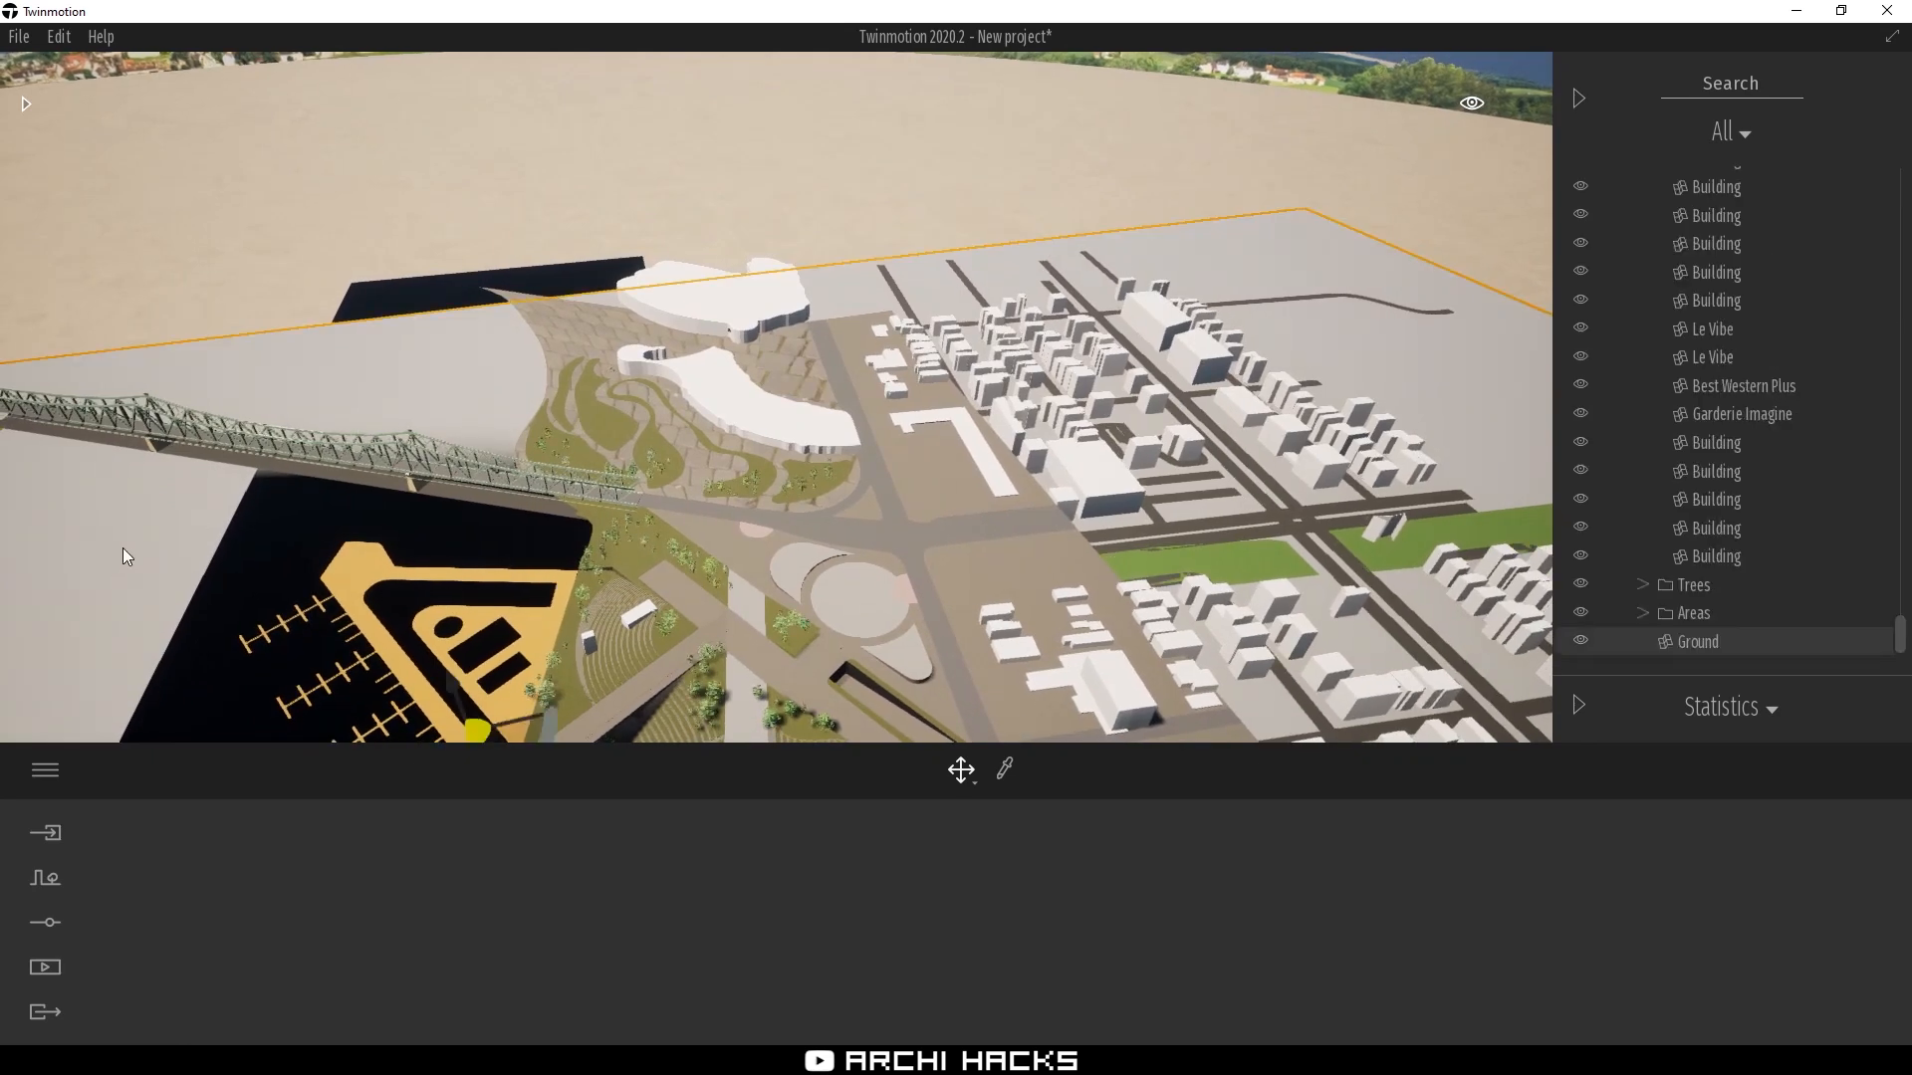
key("Delete")
Switch to Rhino and stretch the water surface outward across the river with Scale1D, from its inner corner
left_click_drag(879, 272, 510, 387)
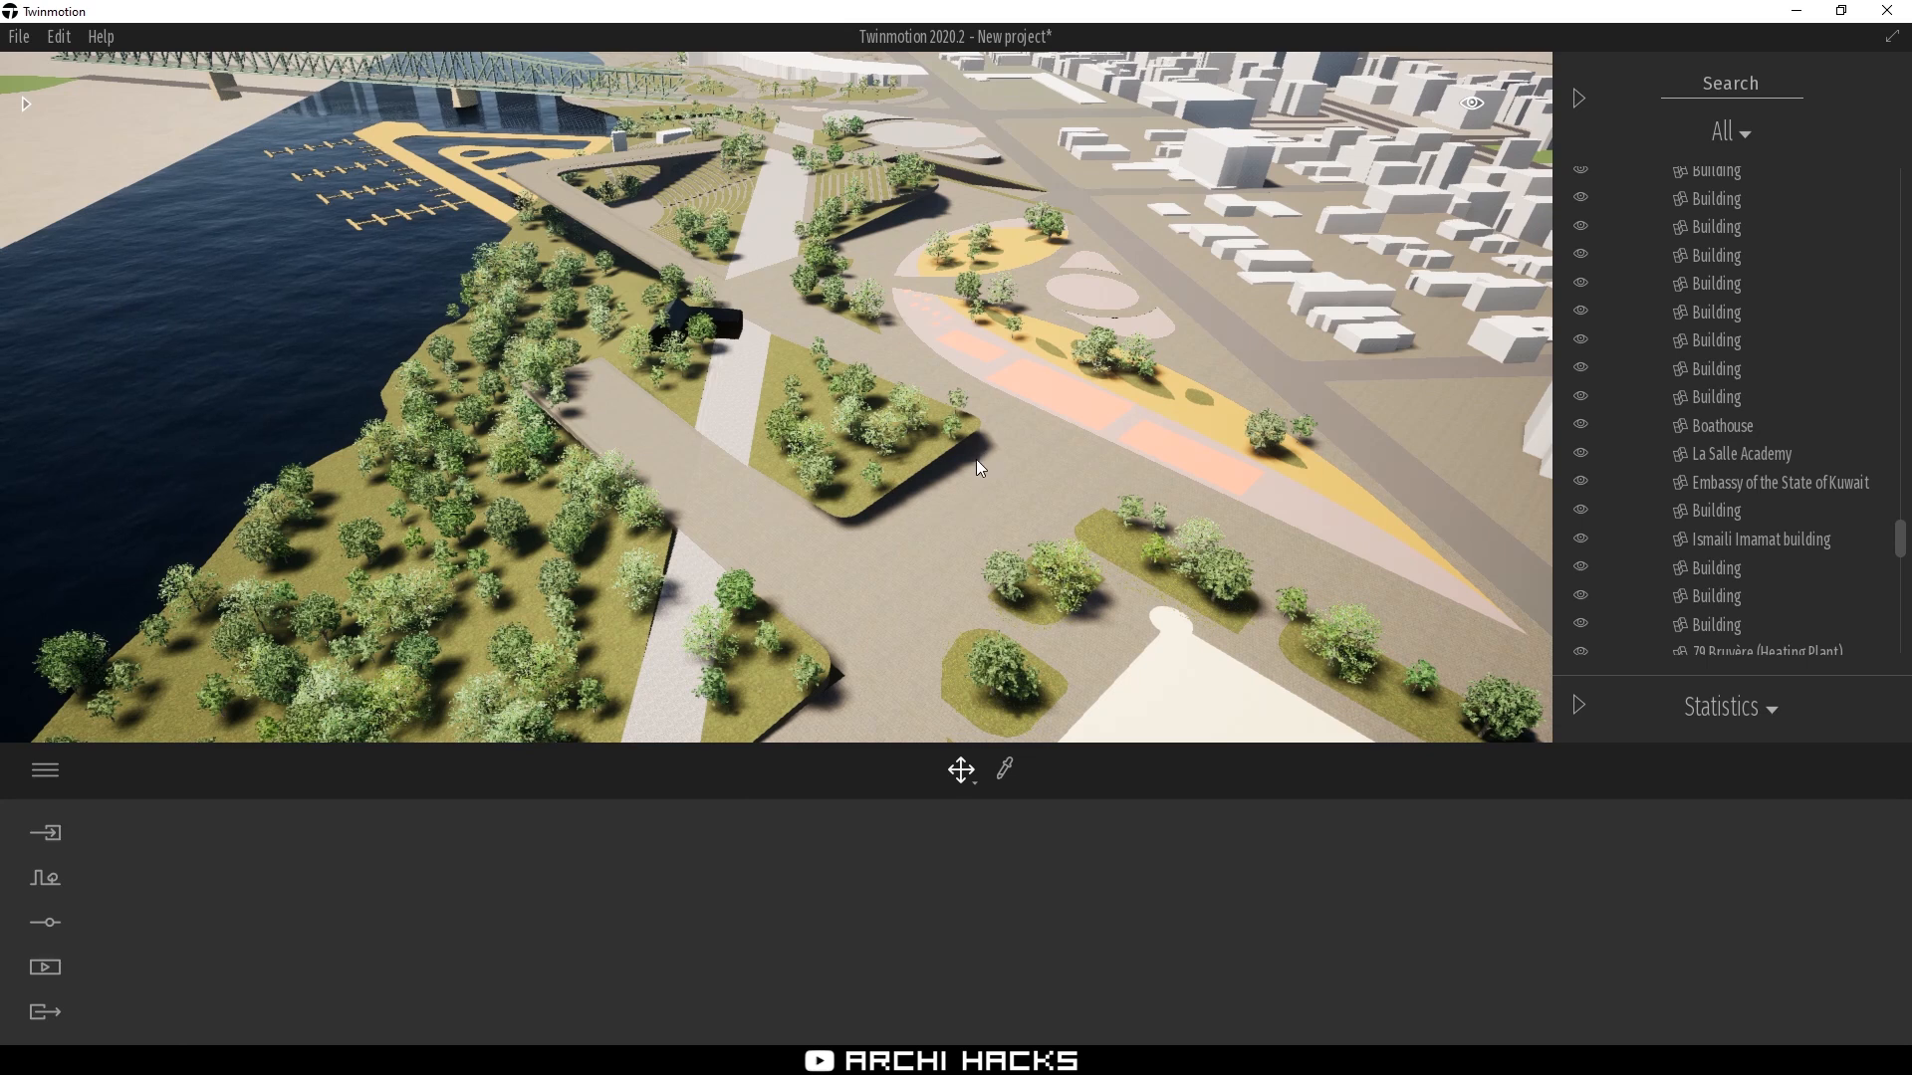
left_click(281, 378)
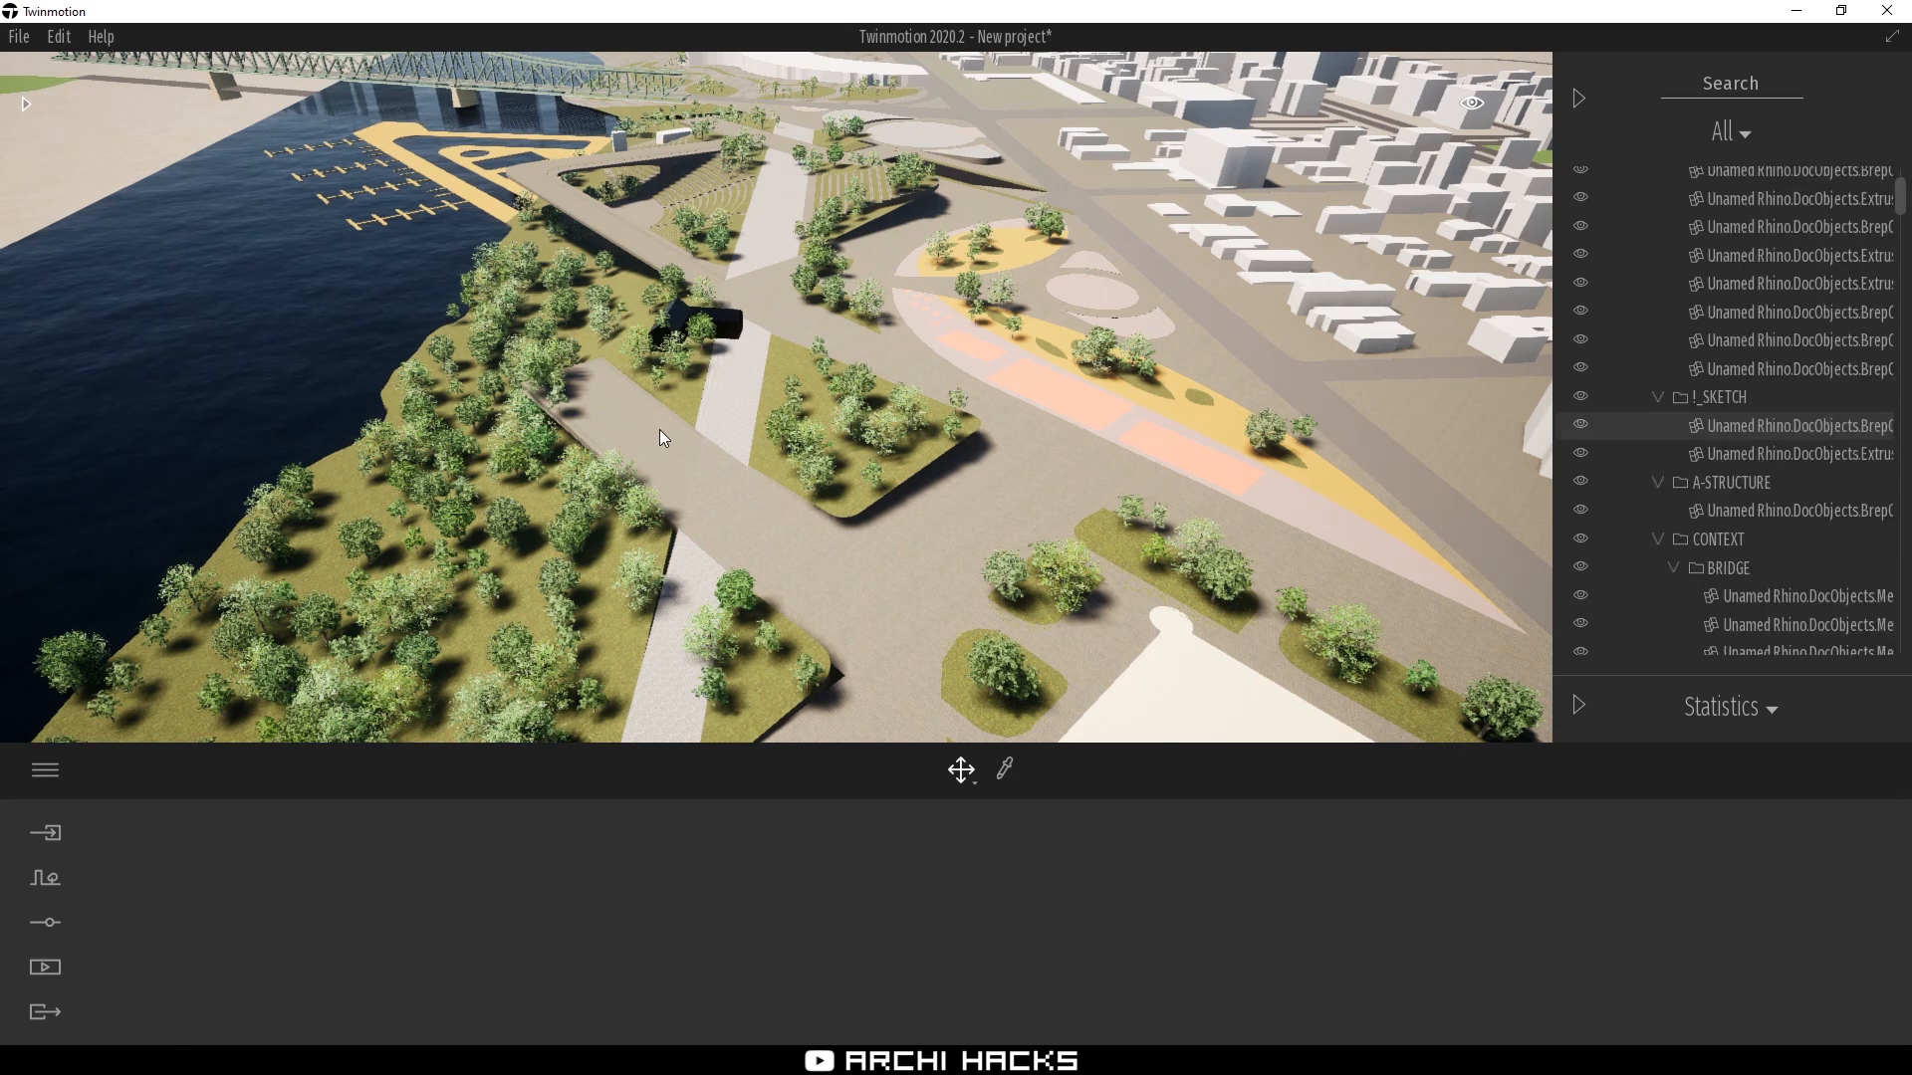
scroll(1055, 473, "down", 4)
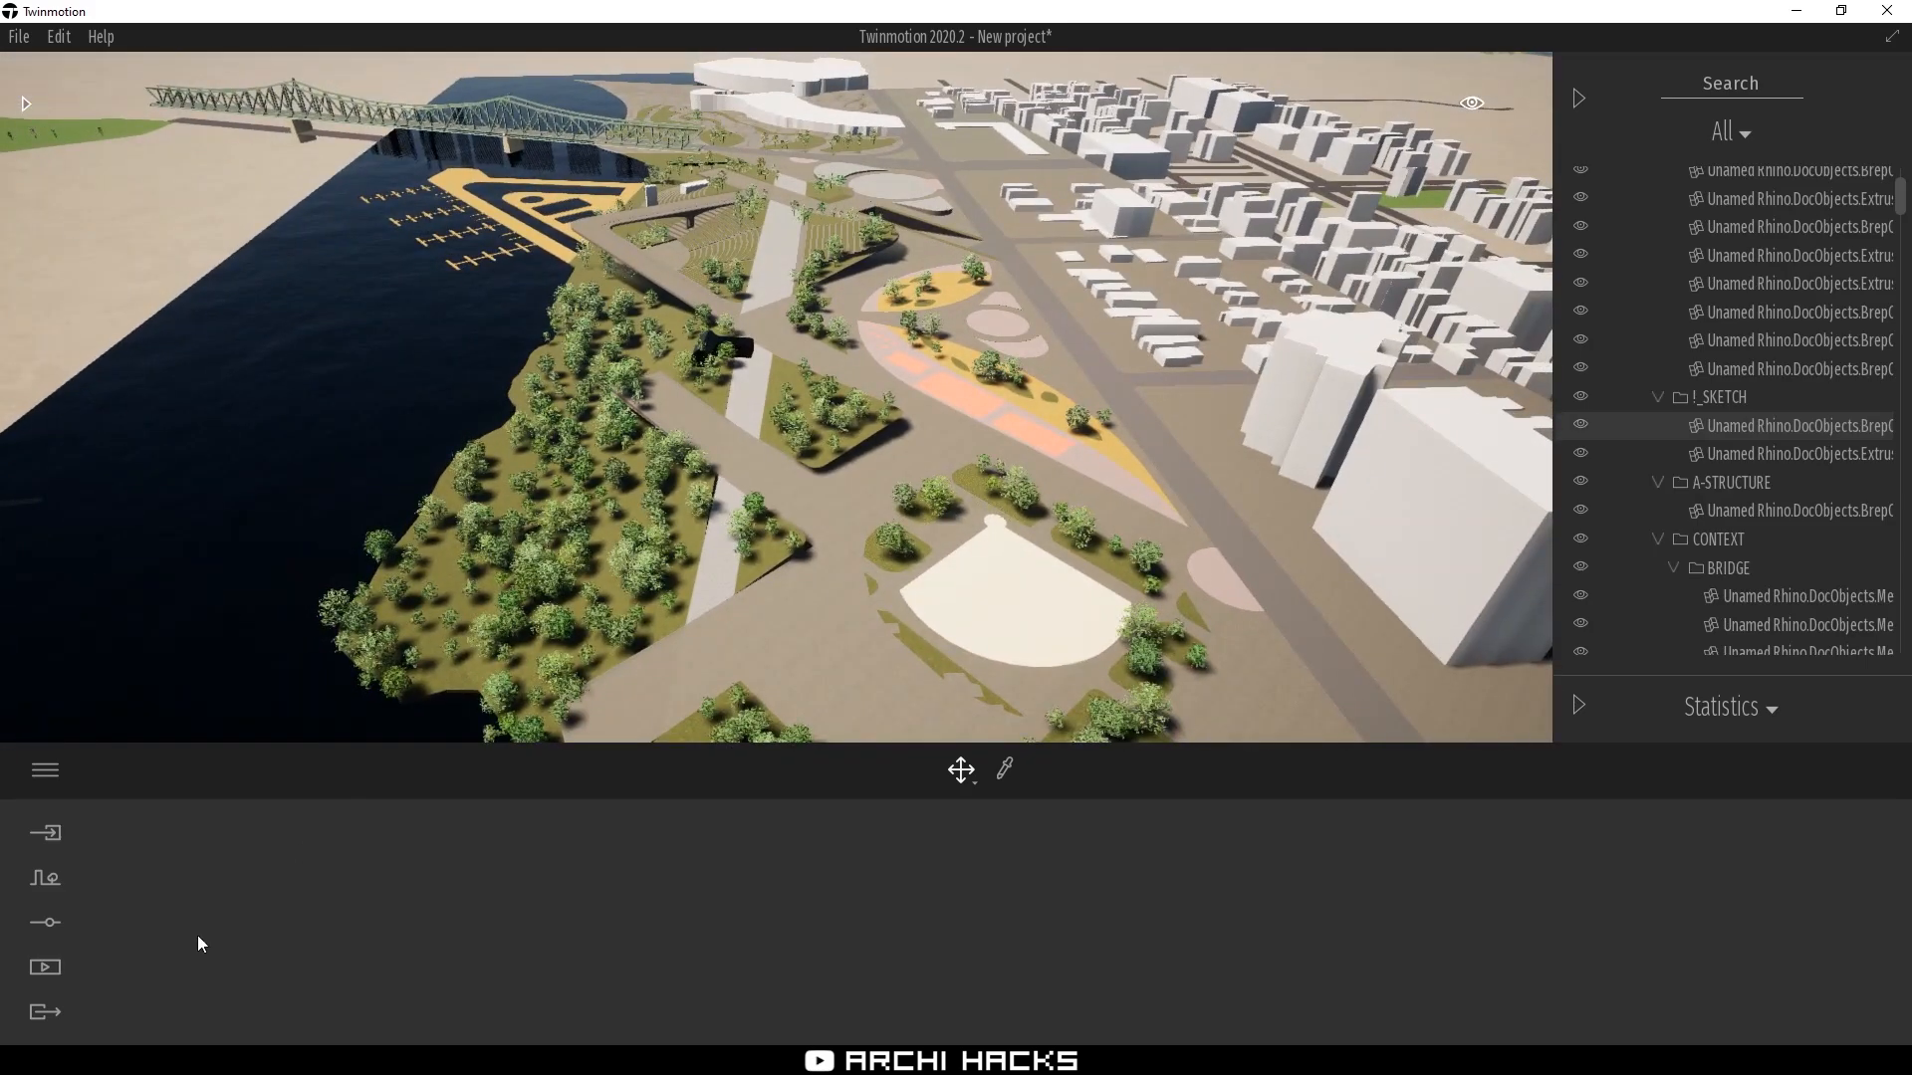
key("alt+Tab")
left_click(595, 663)
scroll(1045, 398, "down", 11)
scroll(1042, 403, "up", 4)
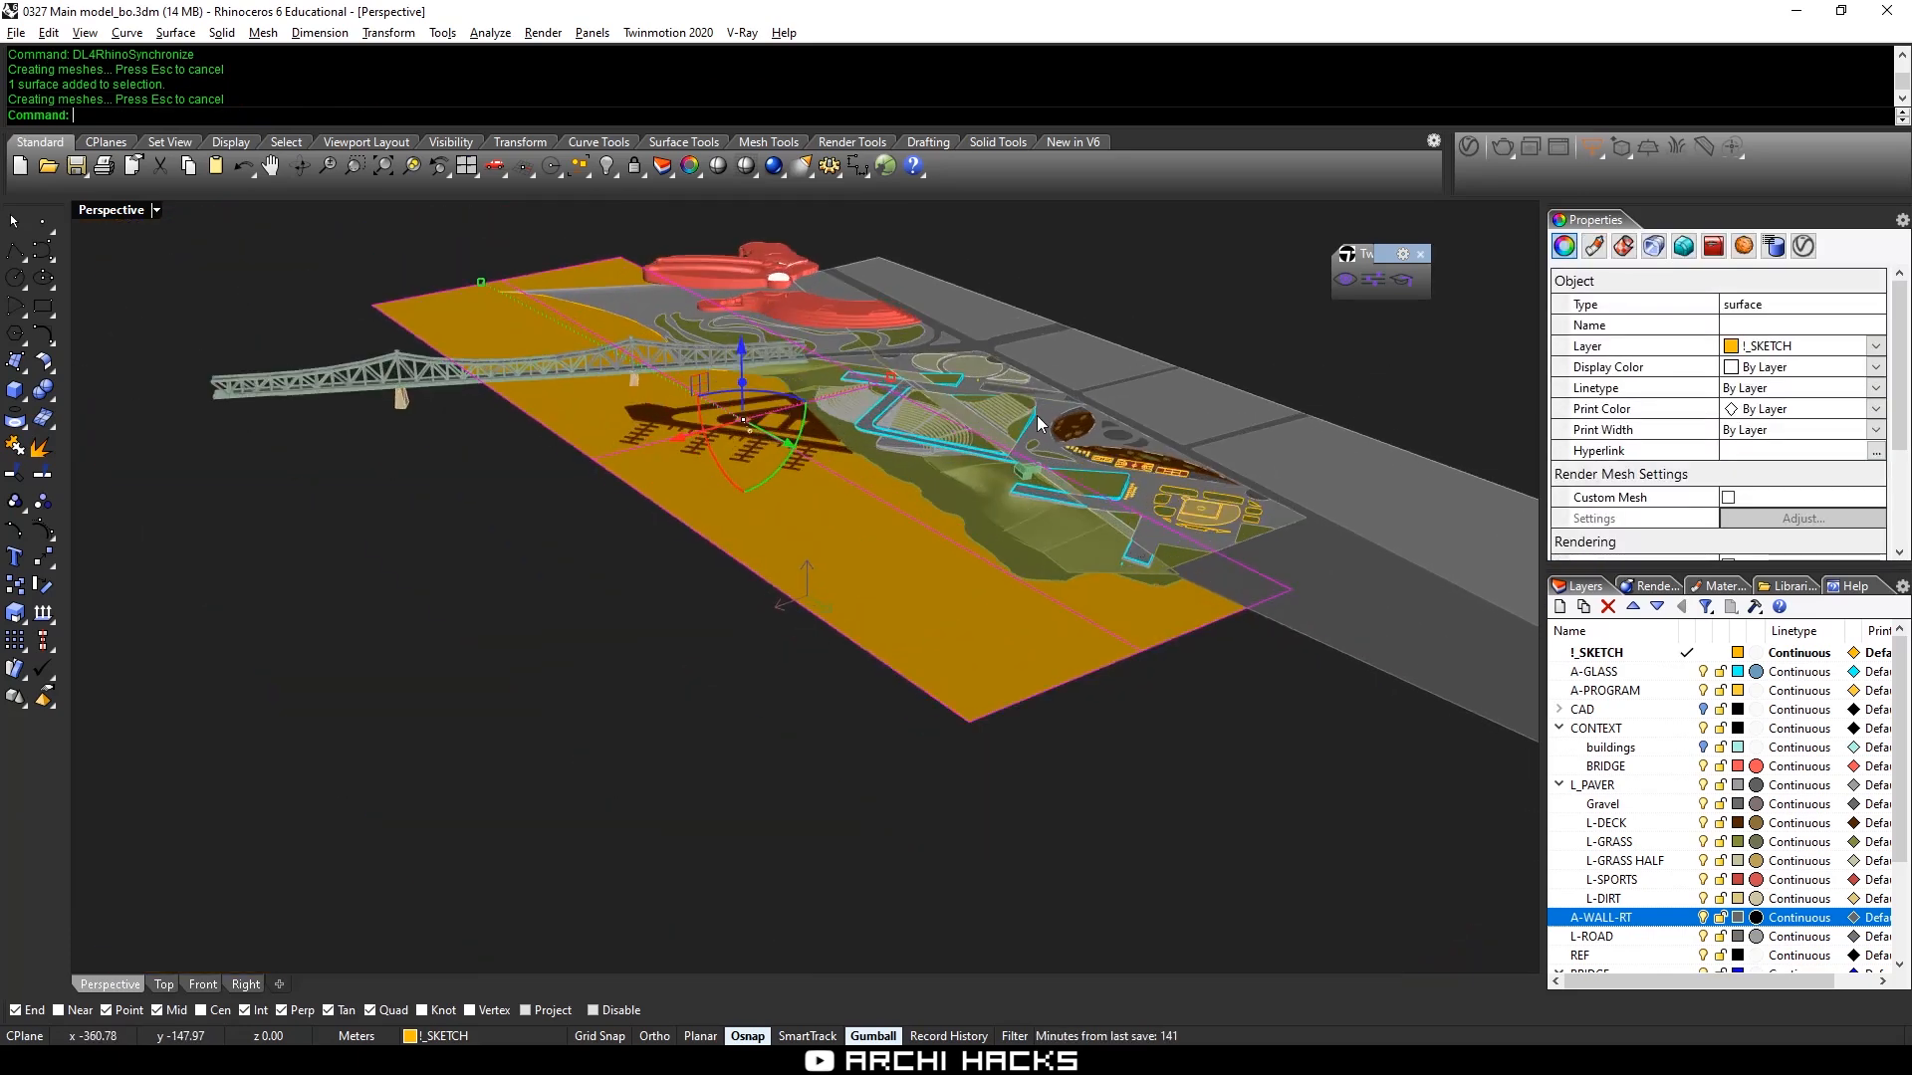
type("S1")
key("Return")
left_click(1290, 589)
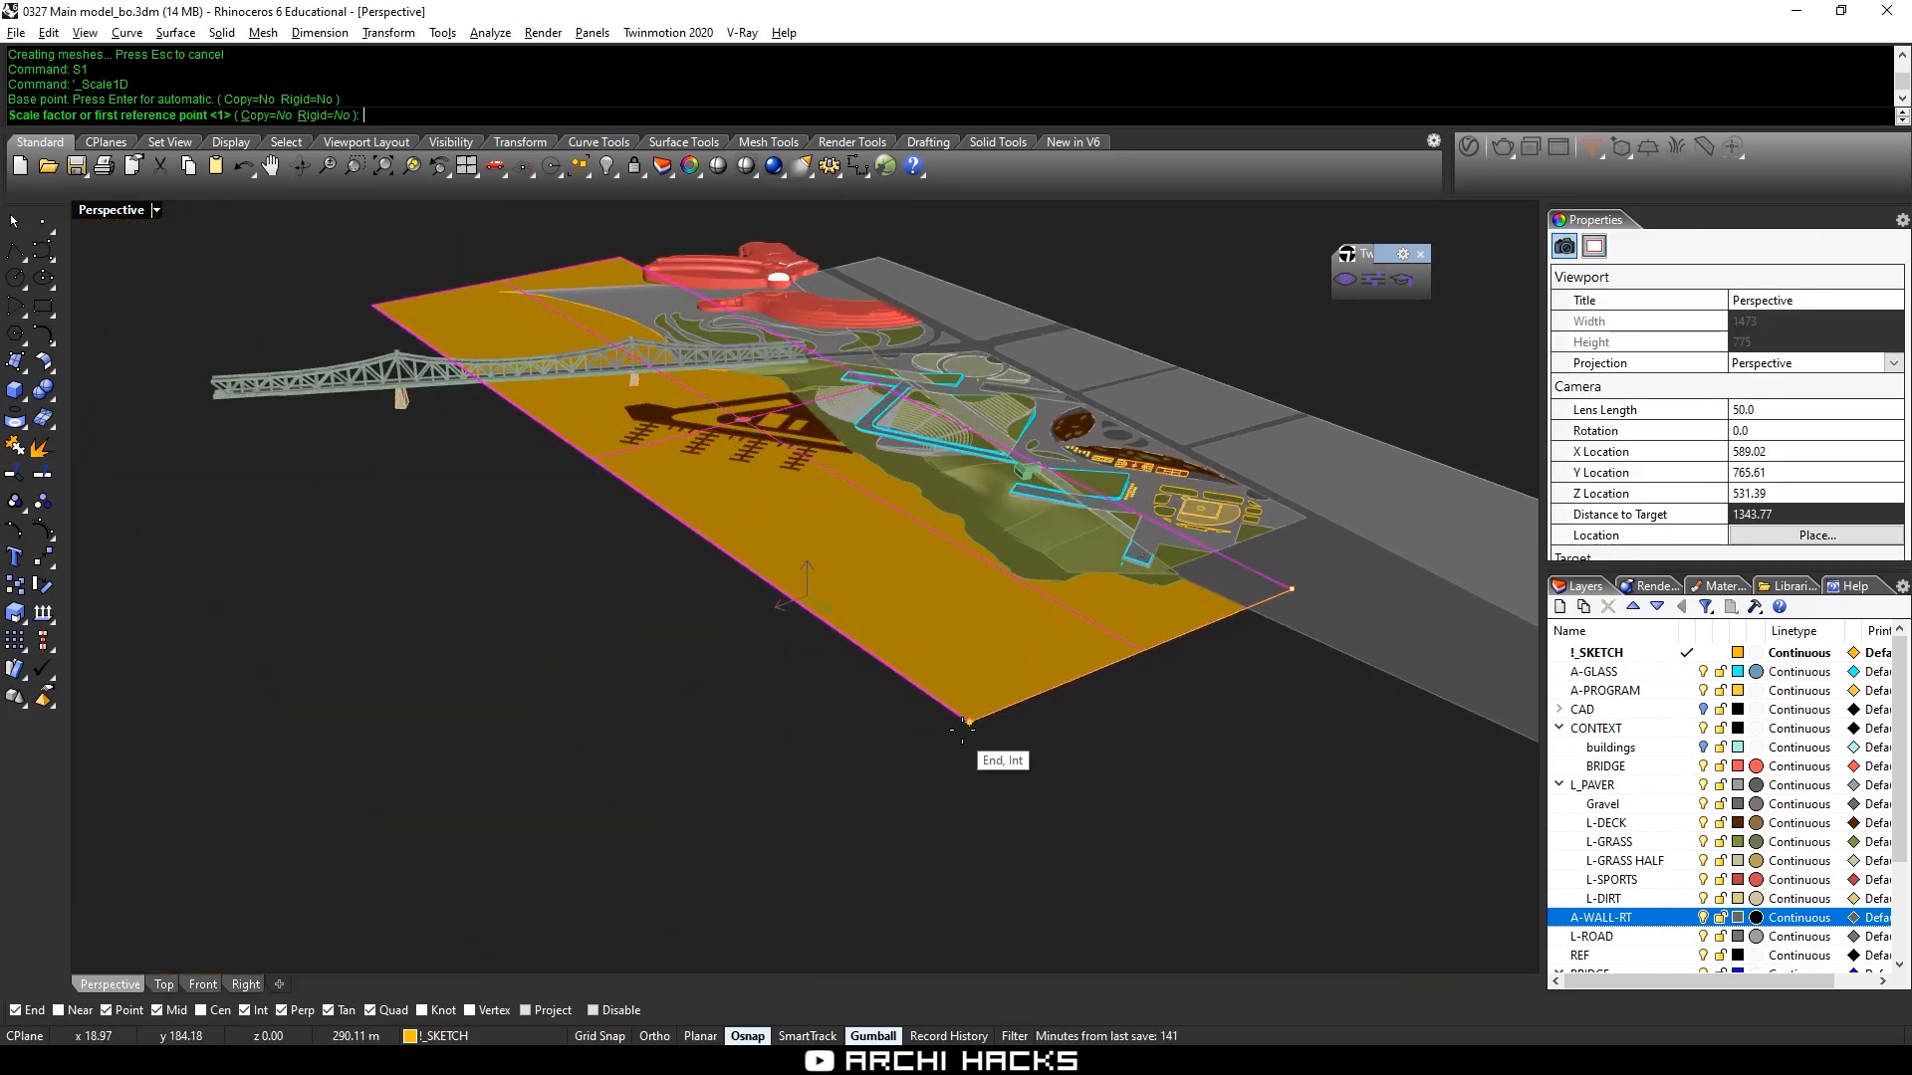
left_click(969, 721)
left_click(720, 787)
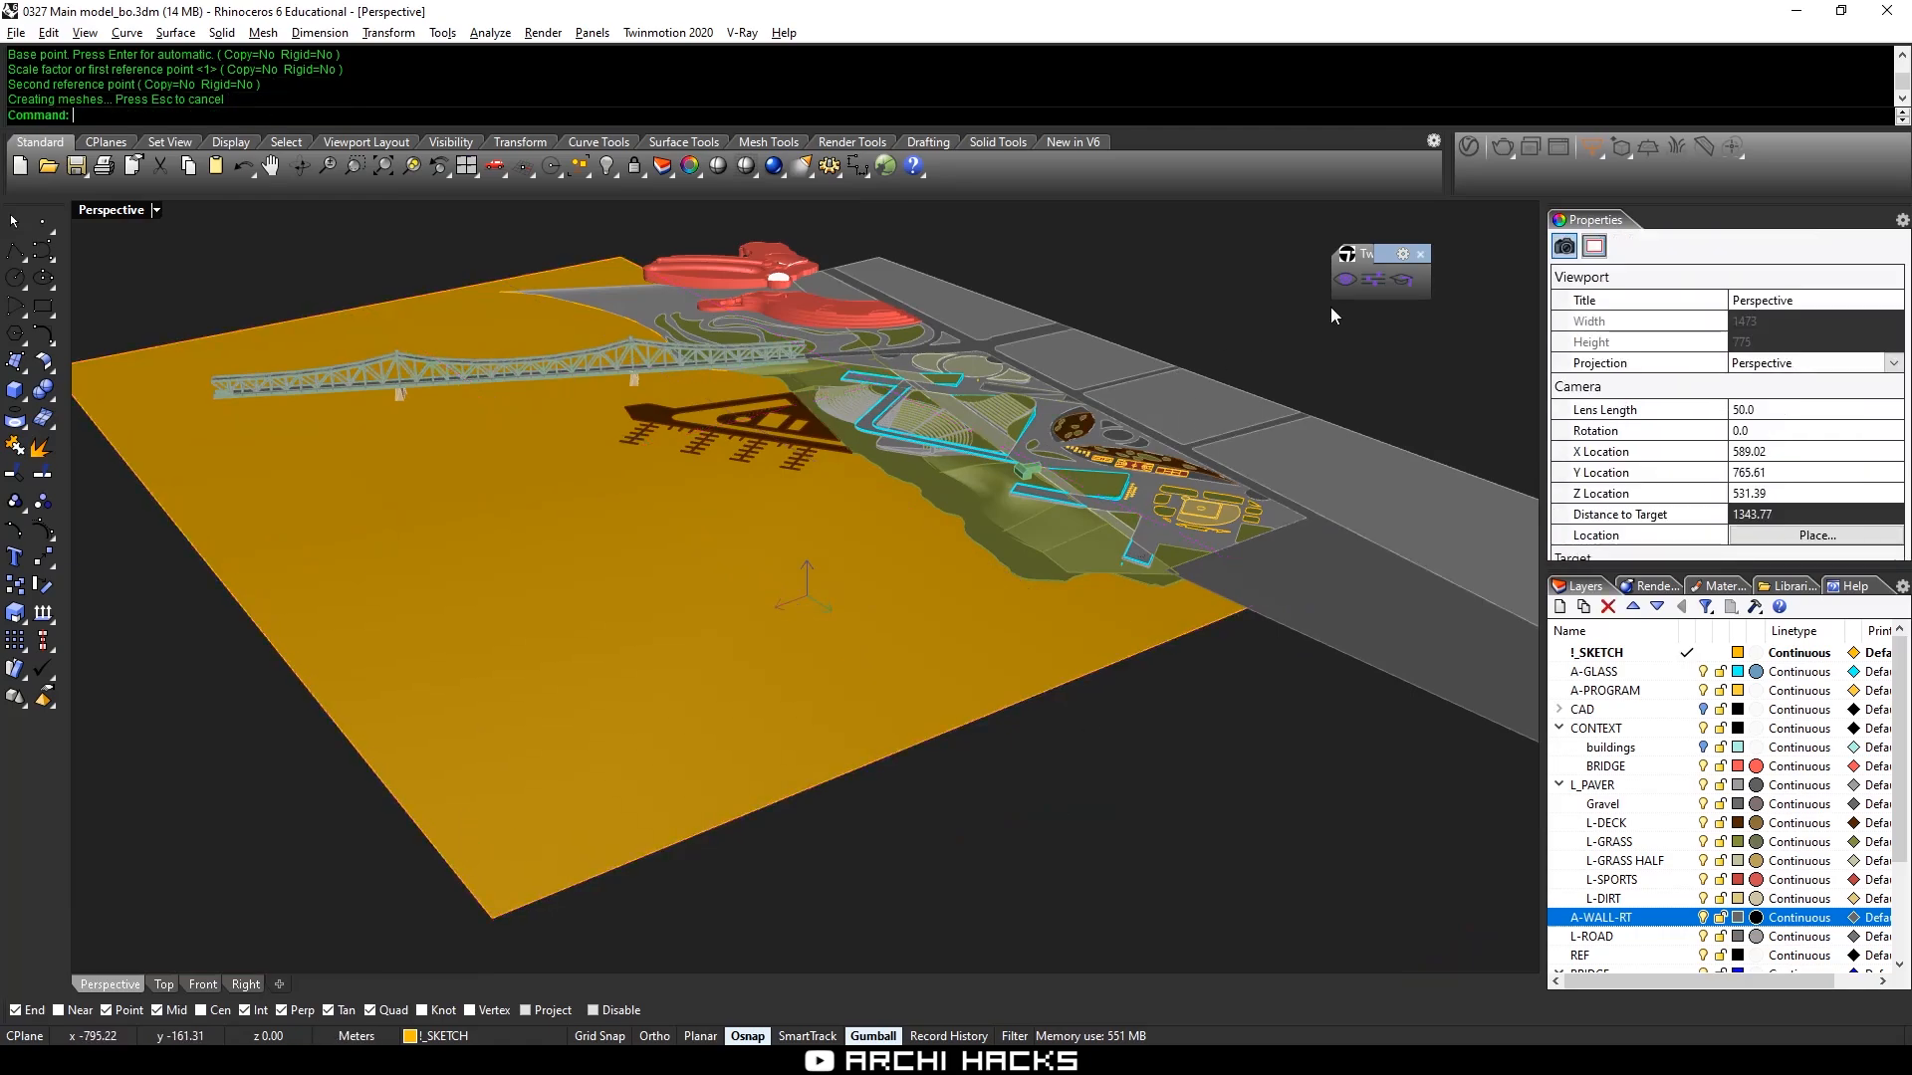
Synchronize the widened water surface to Twinmotion, switch to Twinmotion and save the scene as "landscape design demo"
left_click(1345, 281)
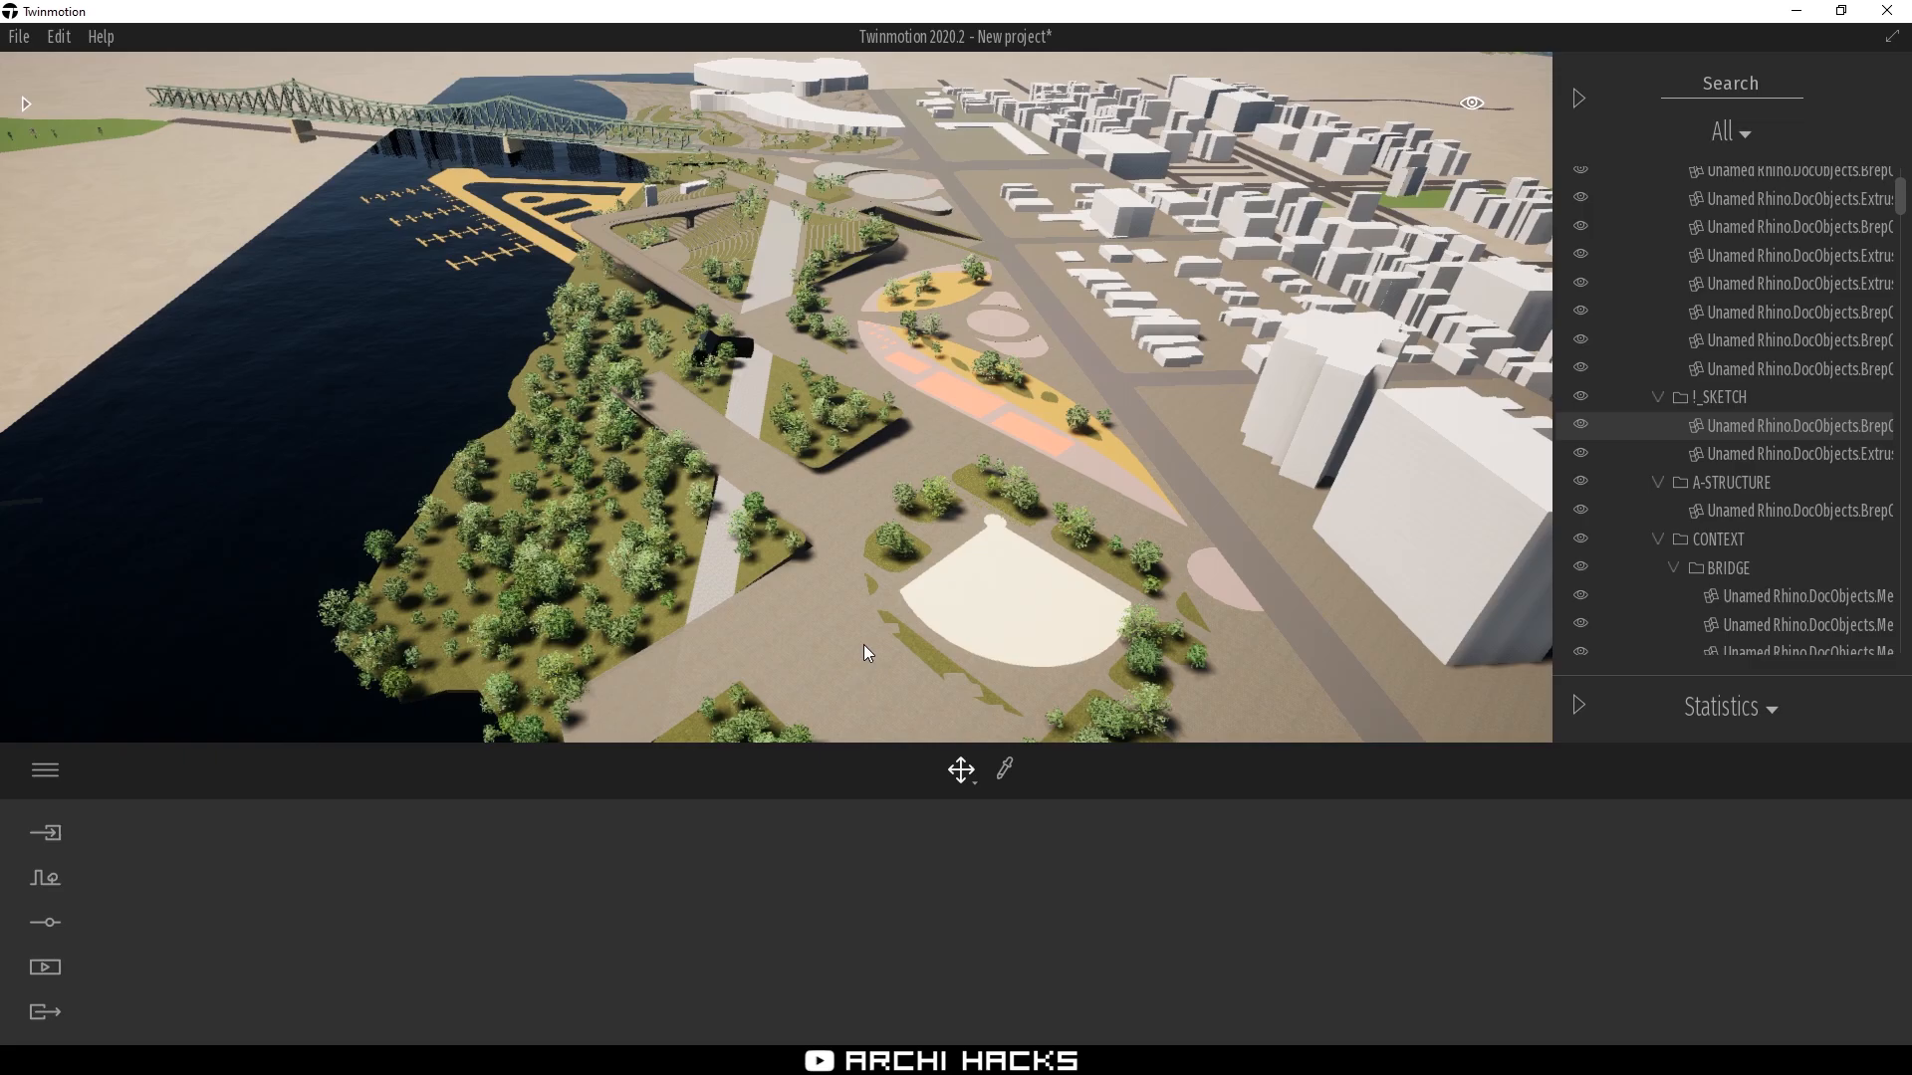
key("alt+Tab")
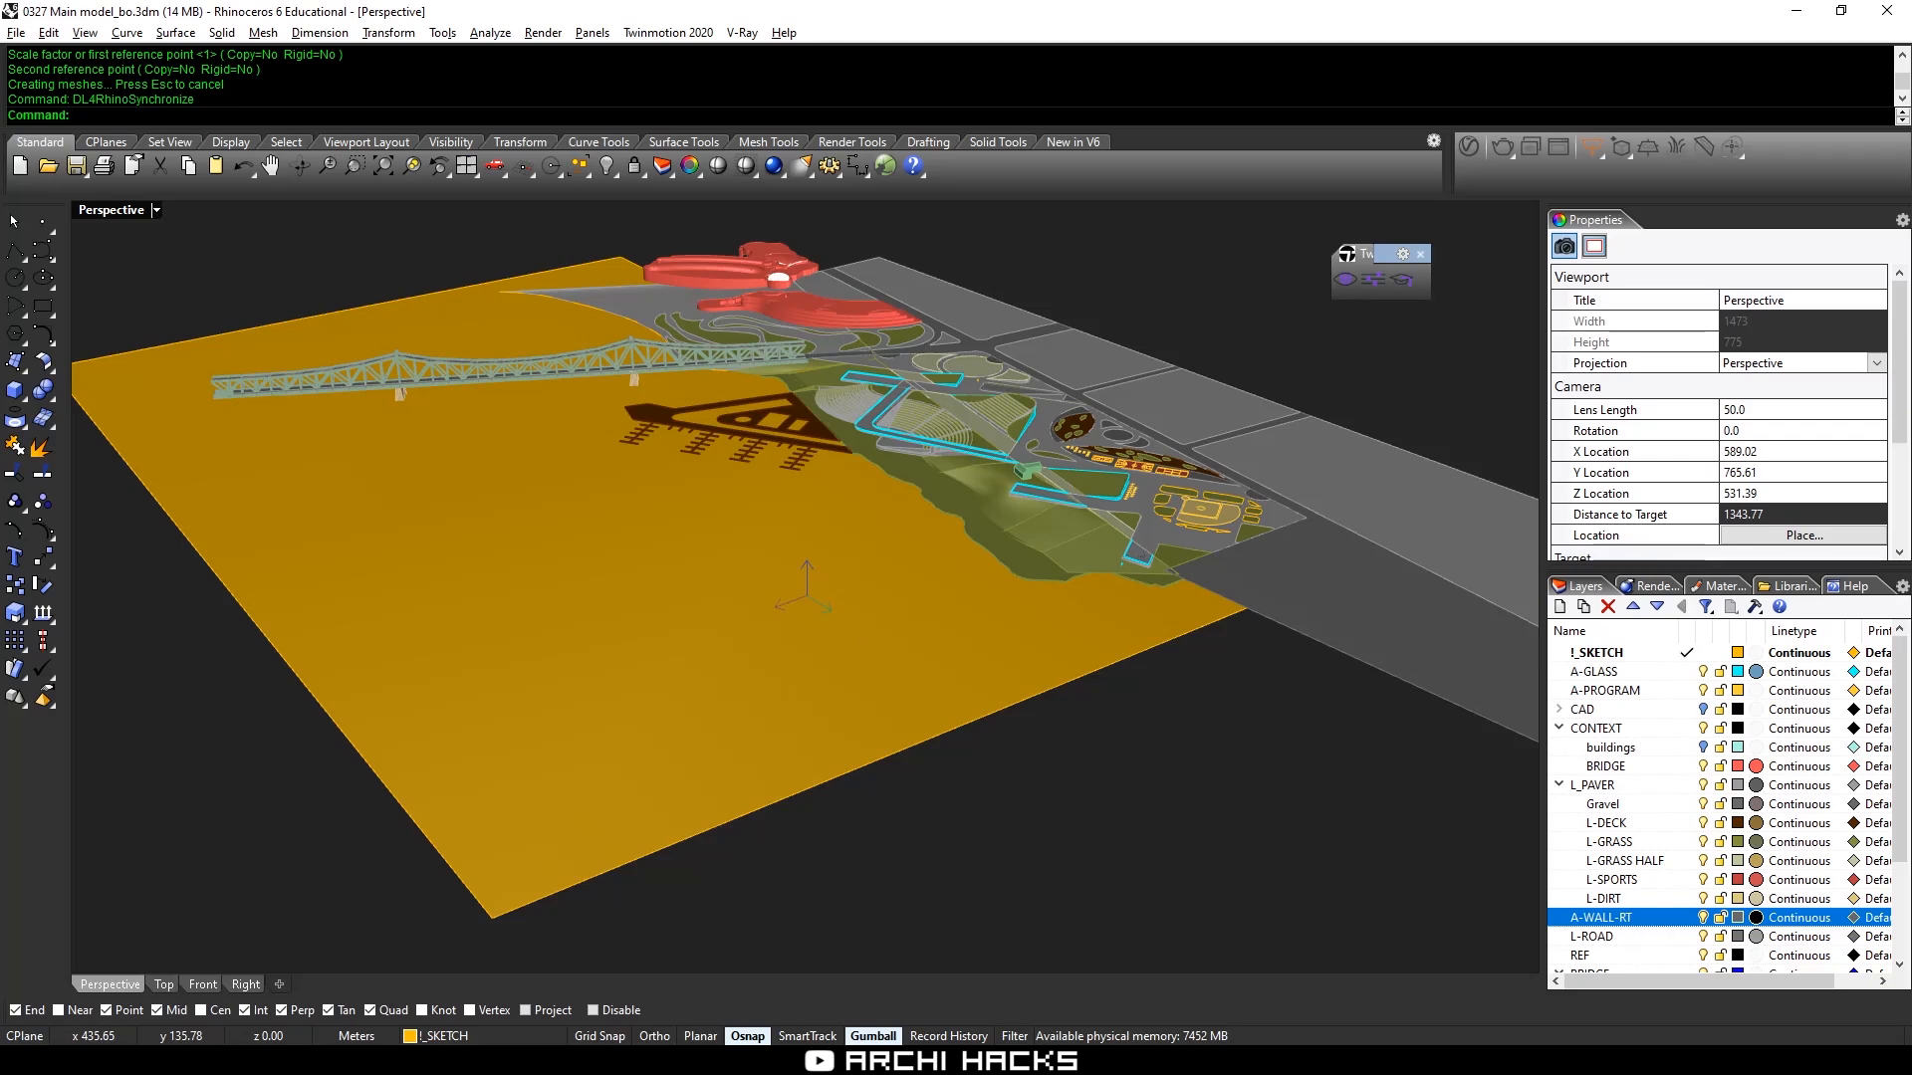
left_click(225, 994)
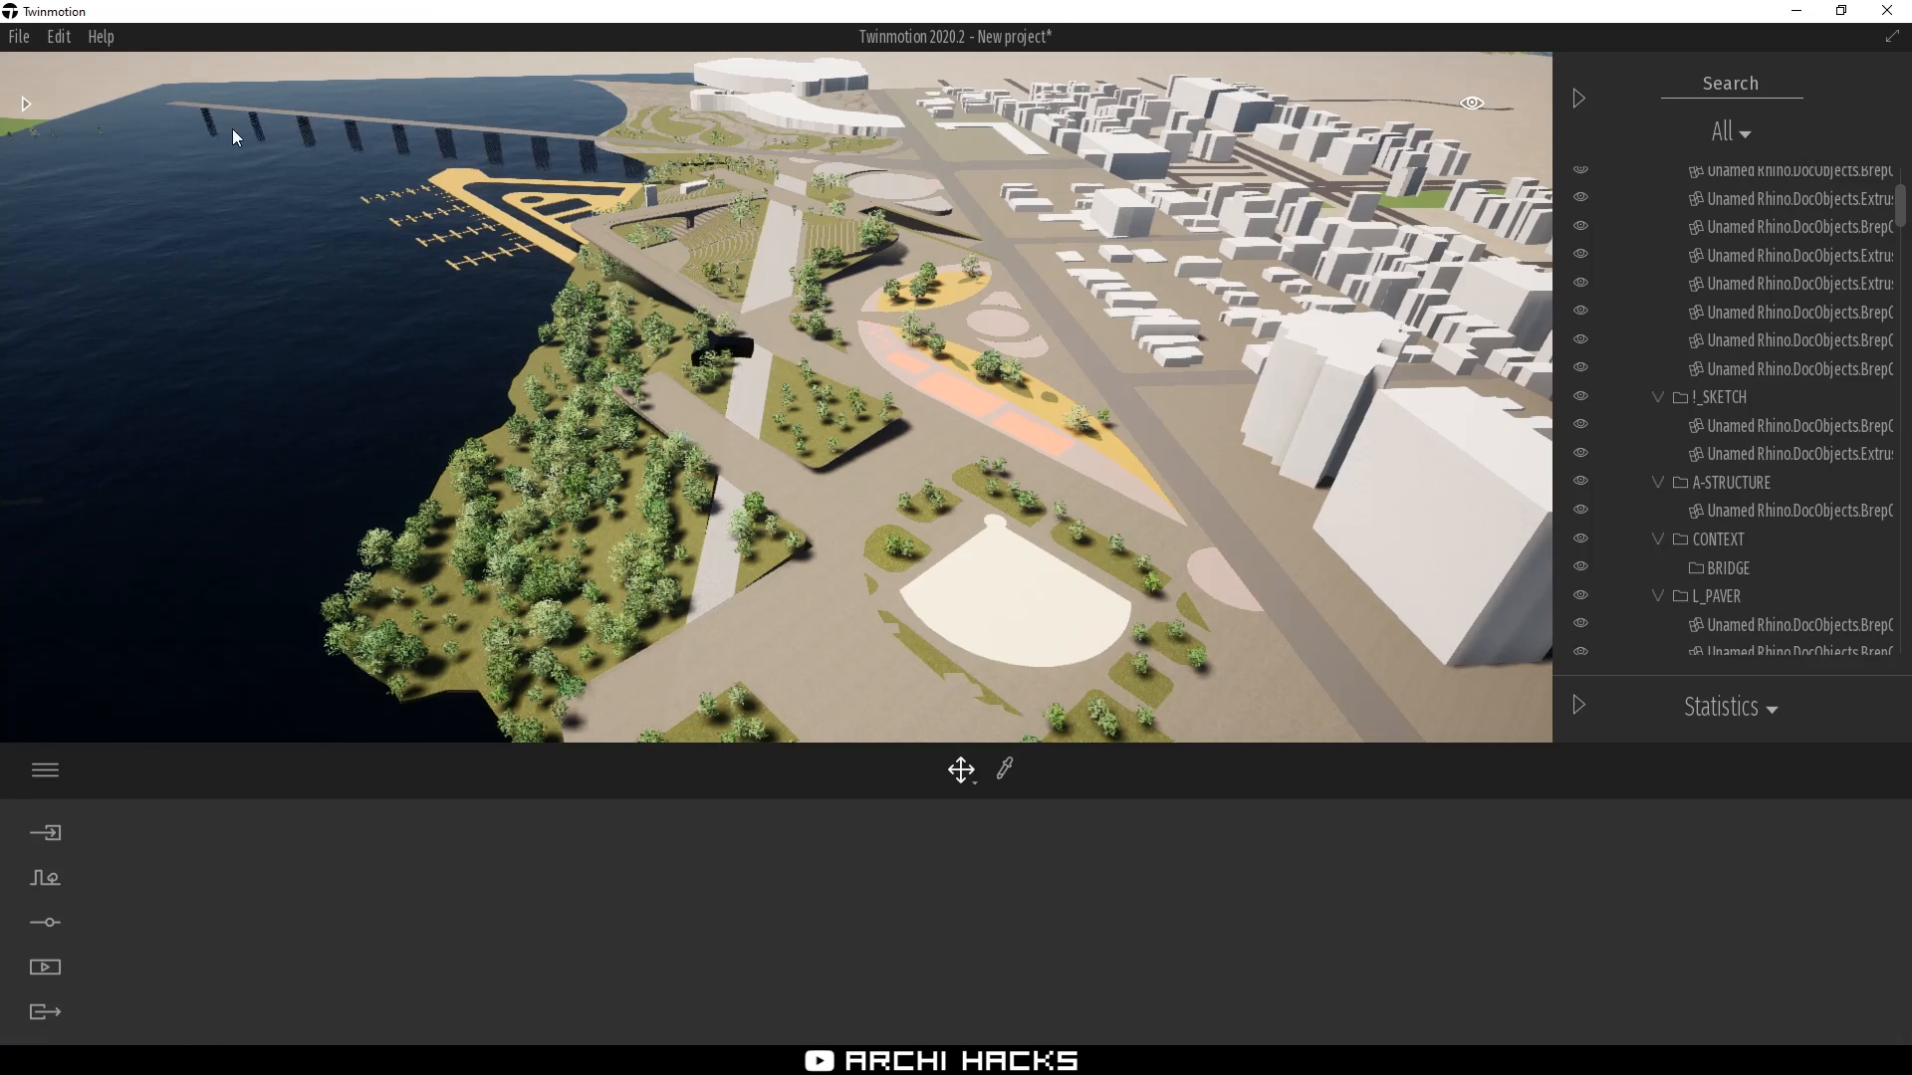
left_click(18, 37)
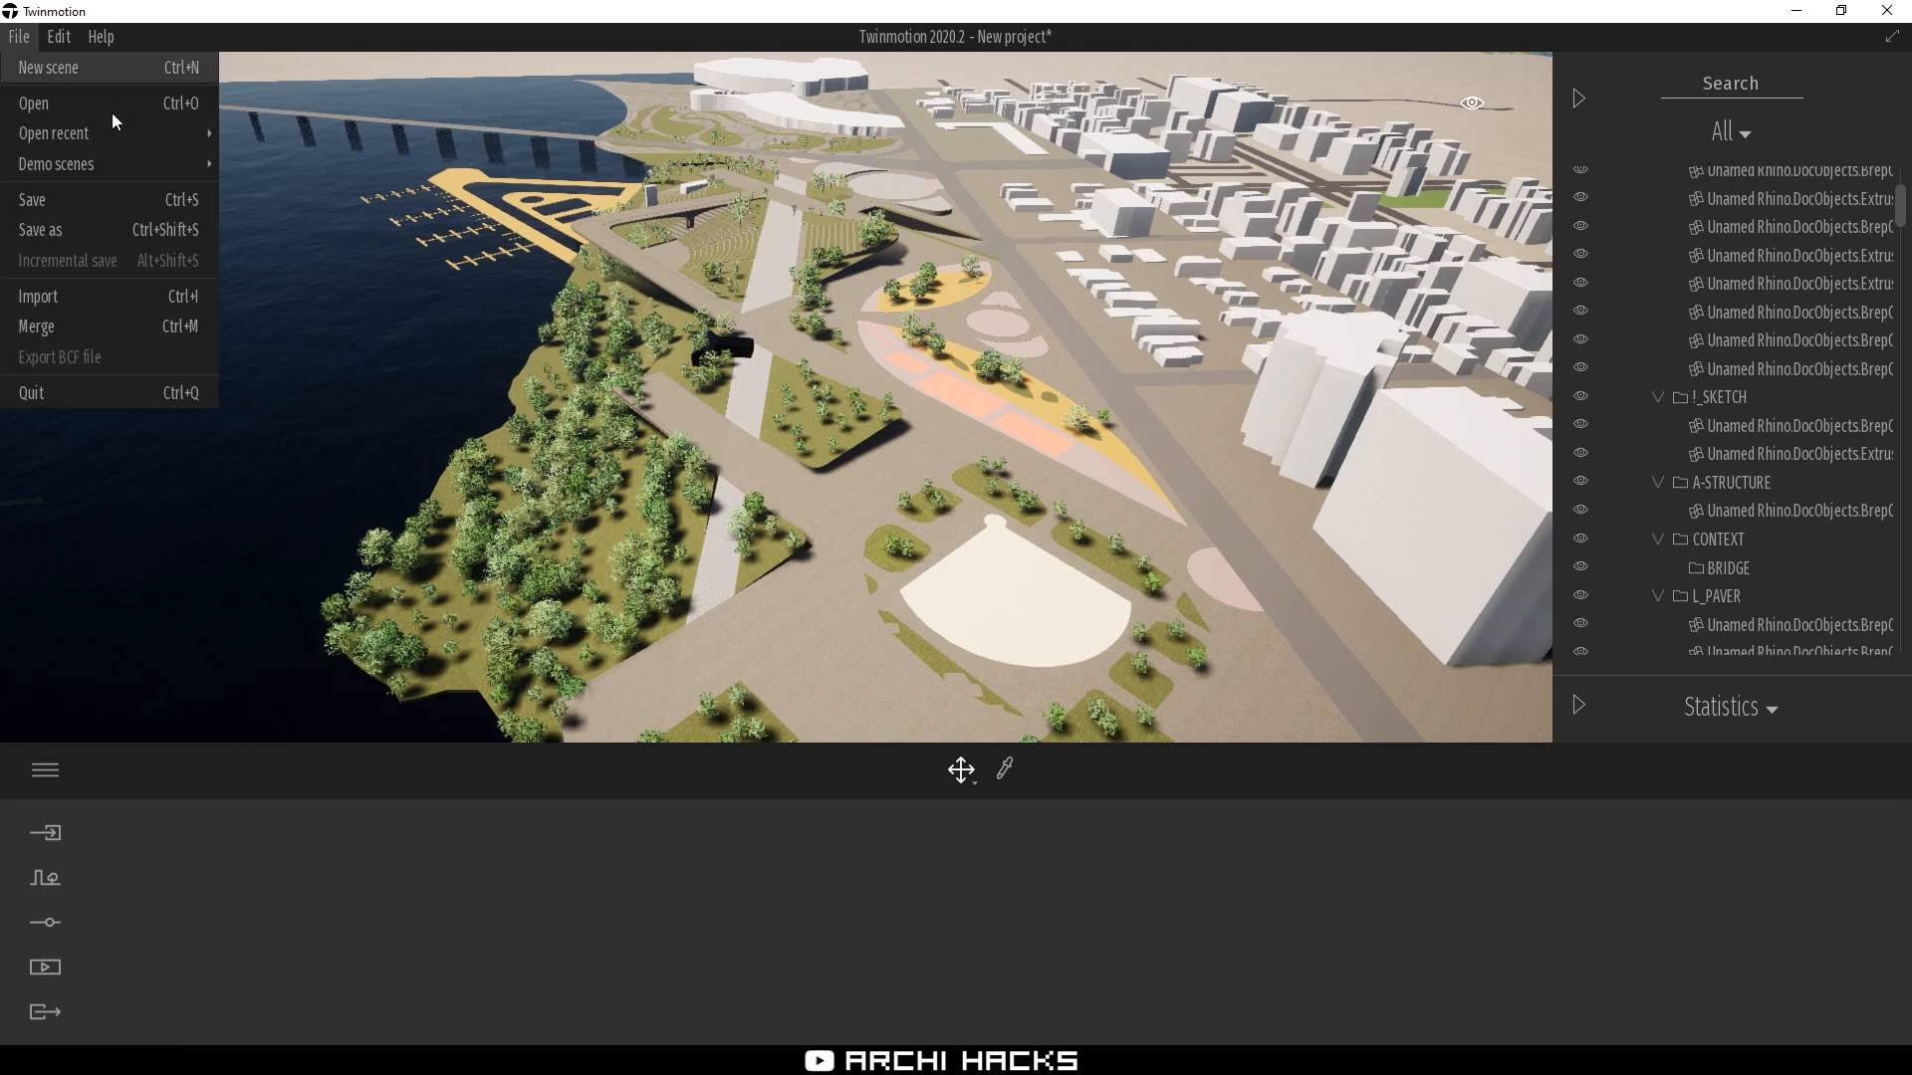
left_click(32, 201)
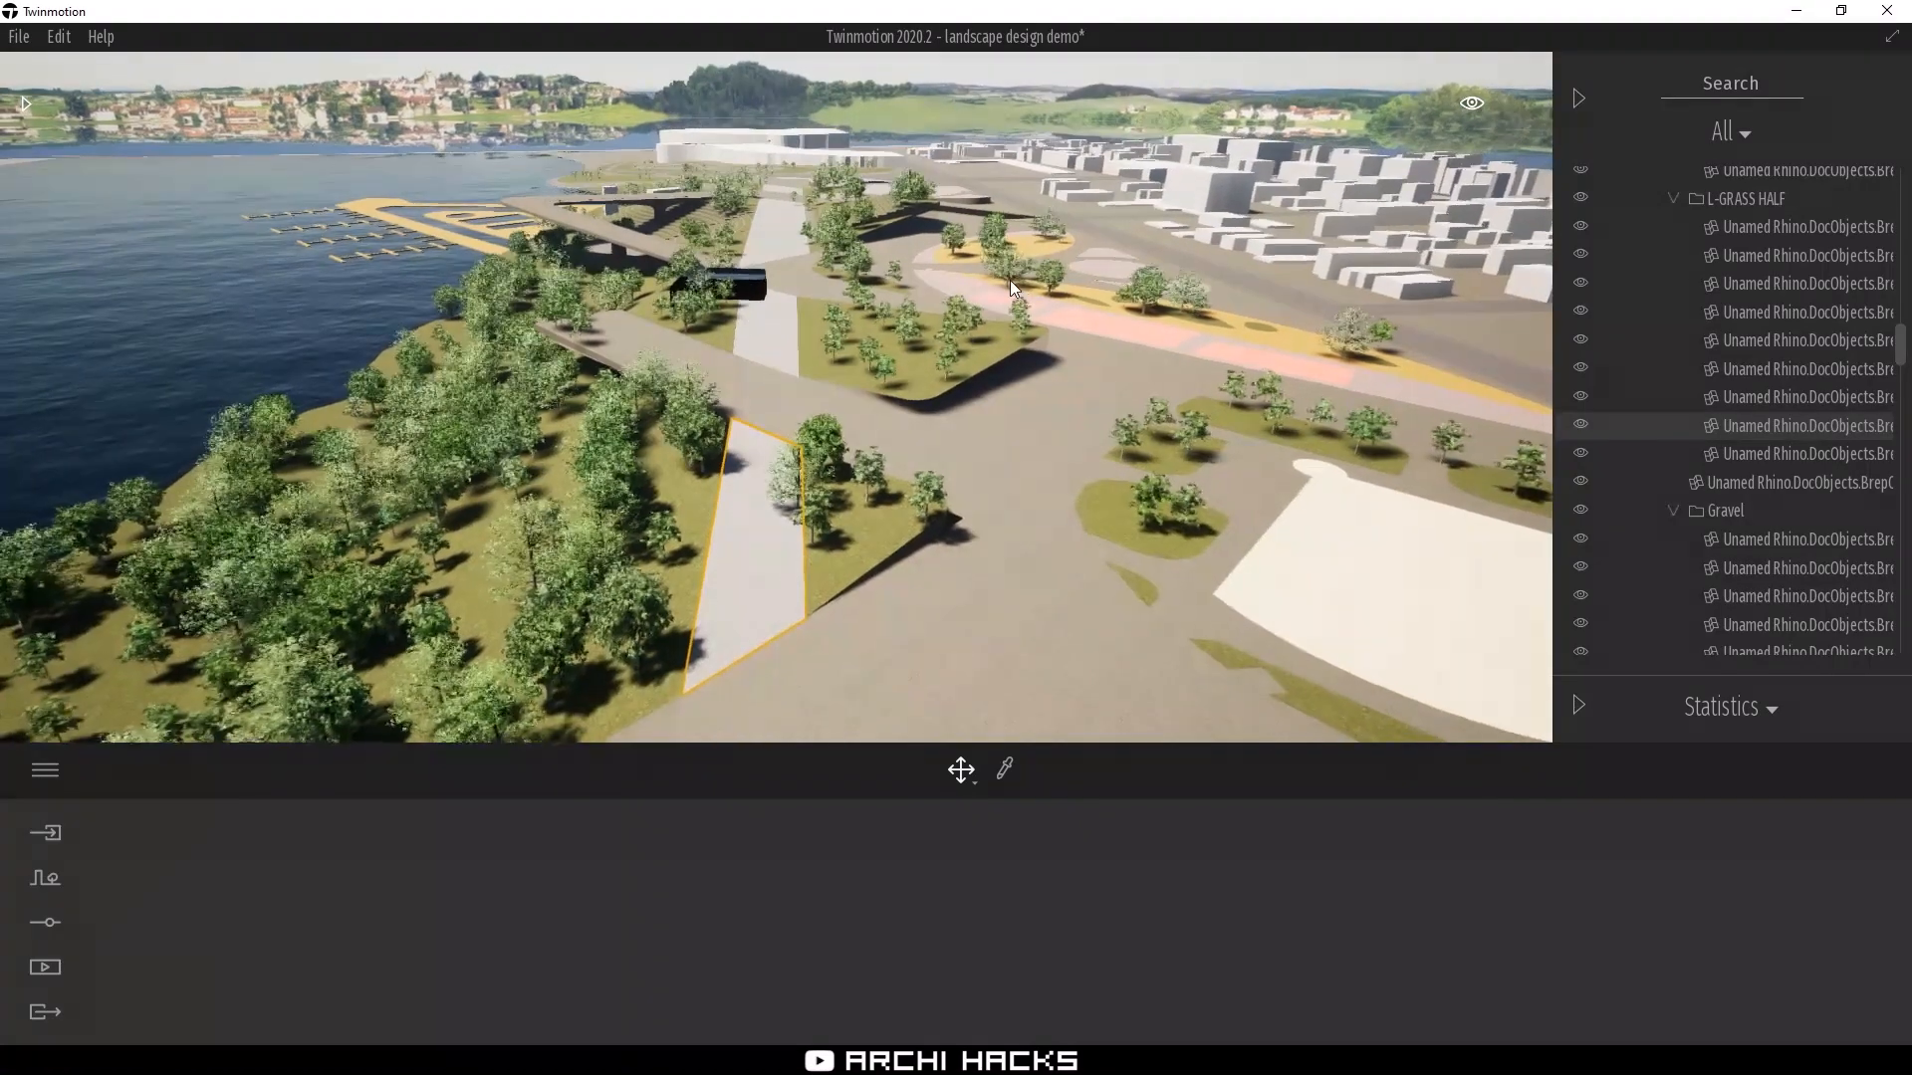
Draw a character path from the diagonal walkway beside the trees across the plaza and around the sports field
left_click(44, 878)
left_click(648, 883)
left_click(644, 887)
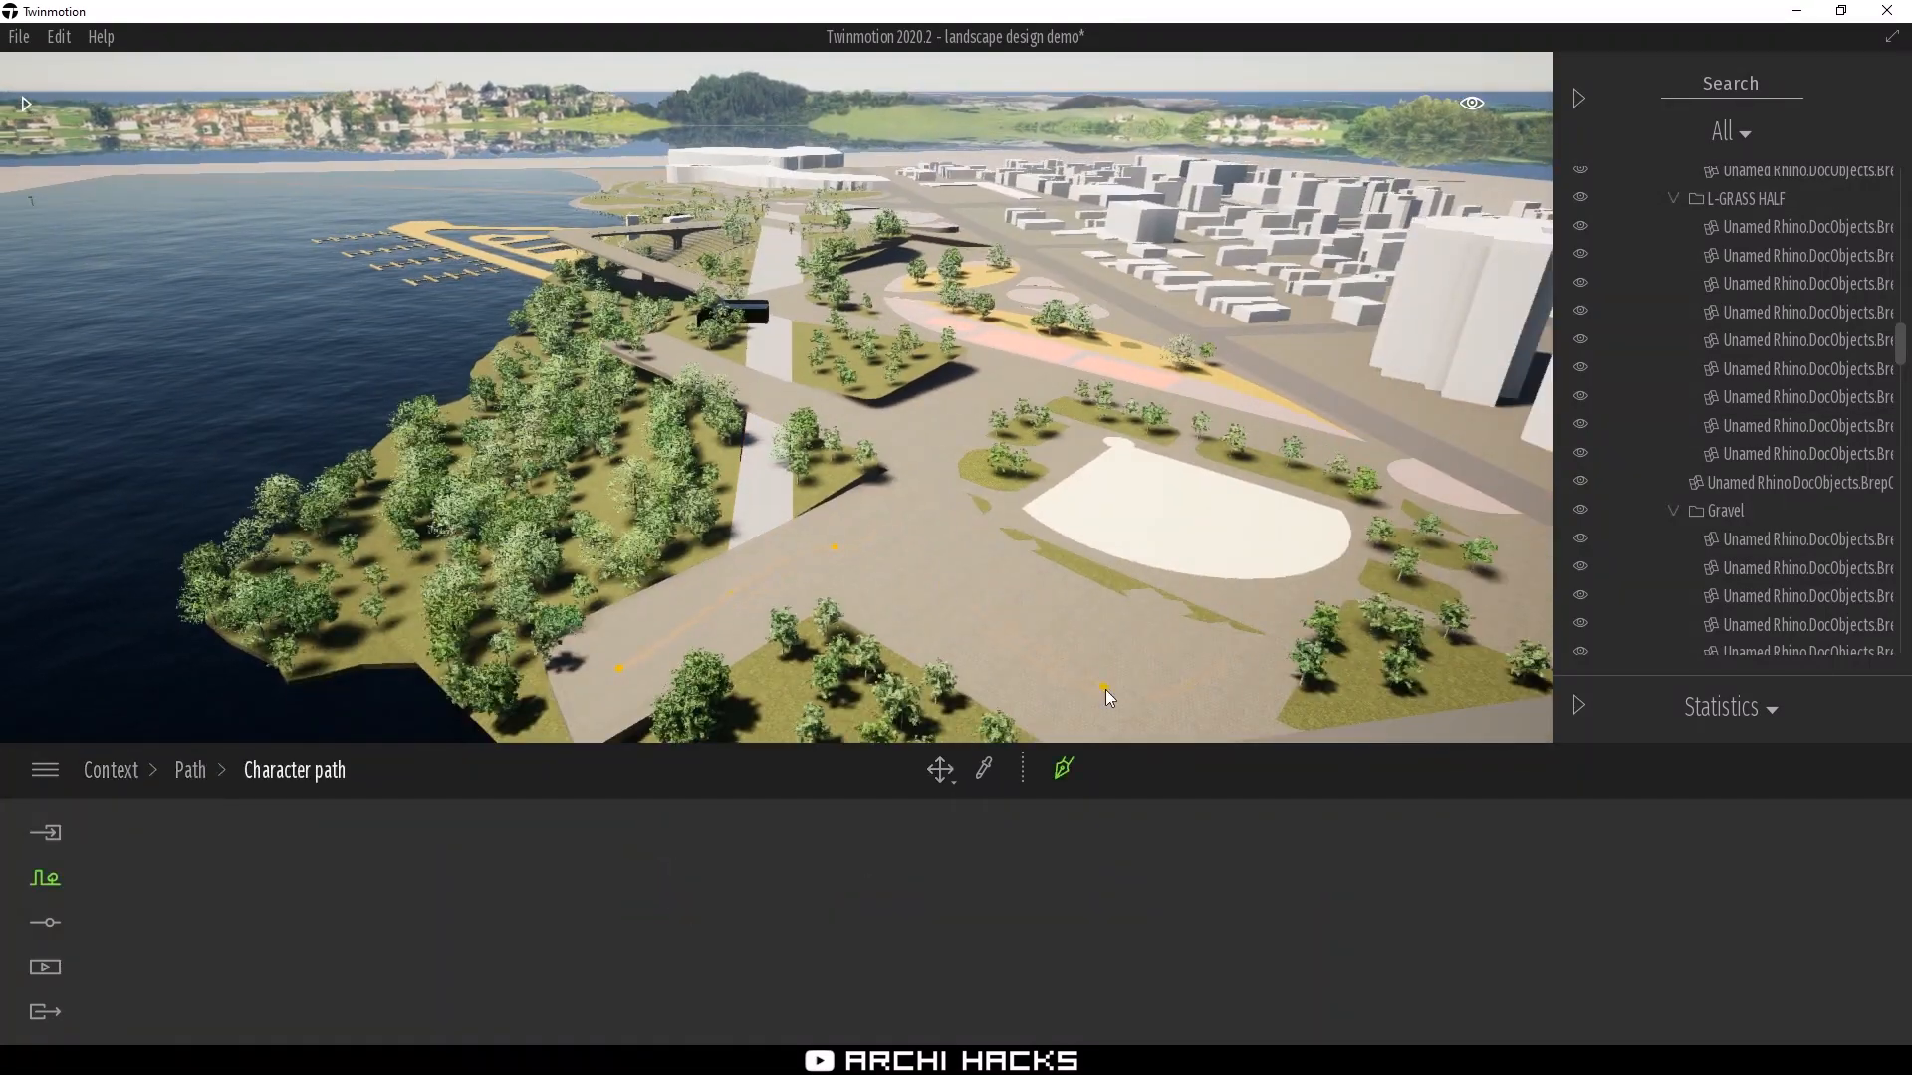
right_click_drag(717, 229, 683, 237)
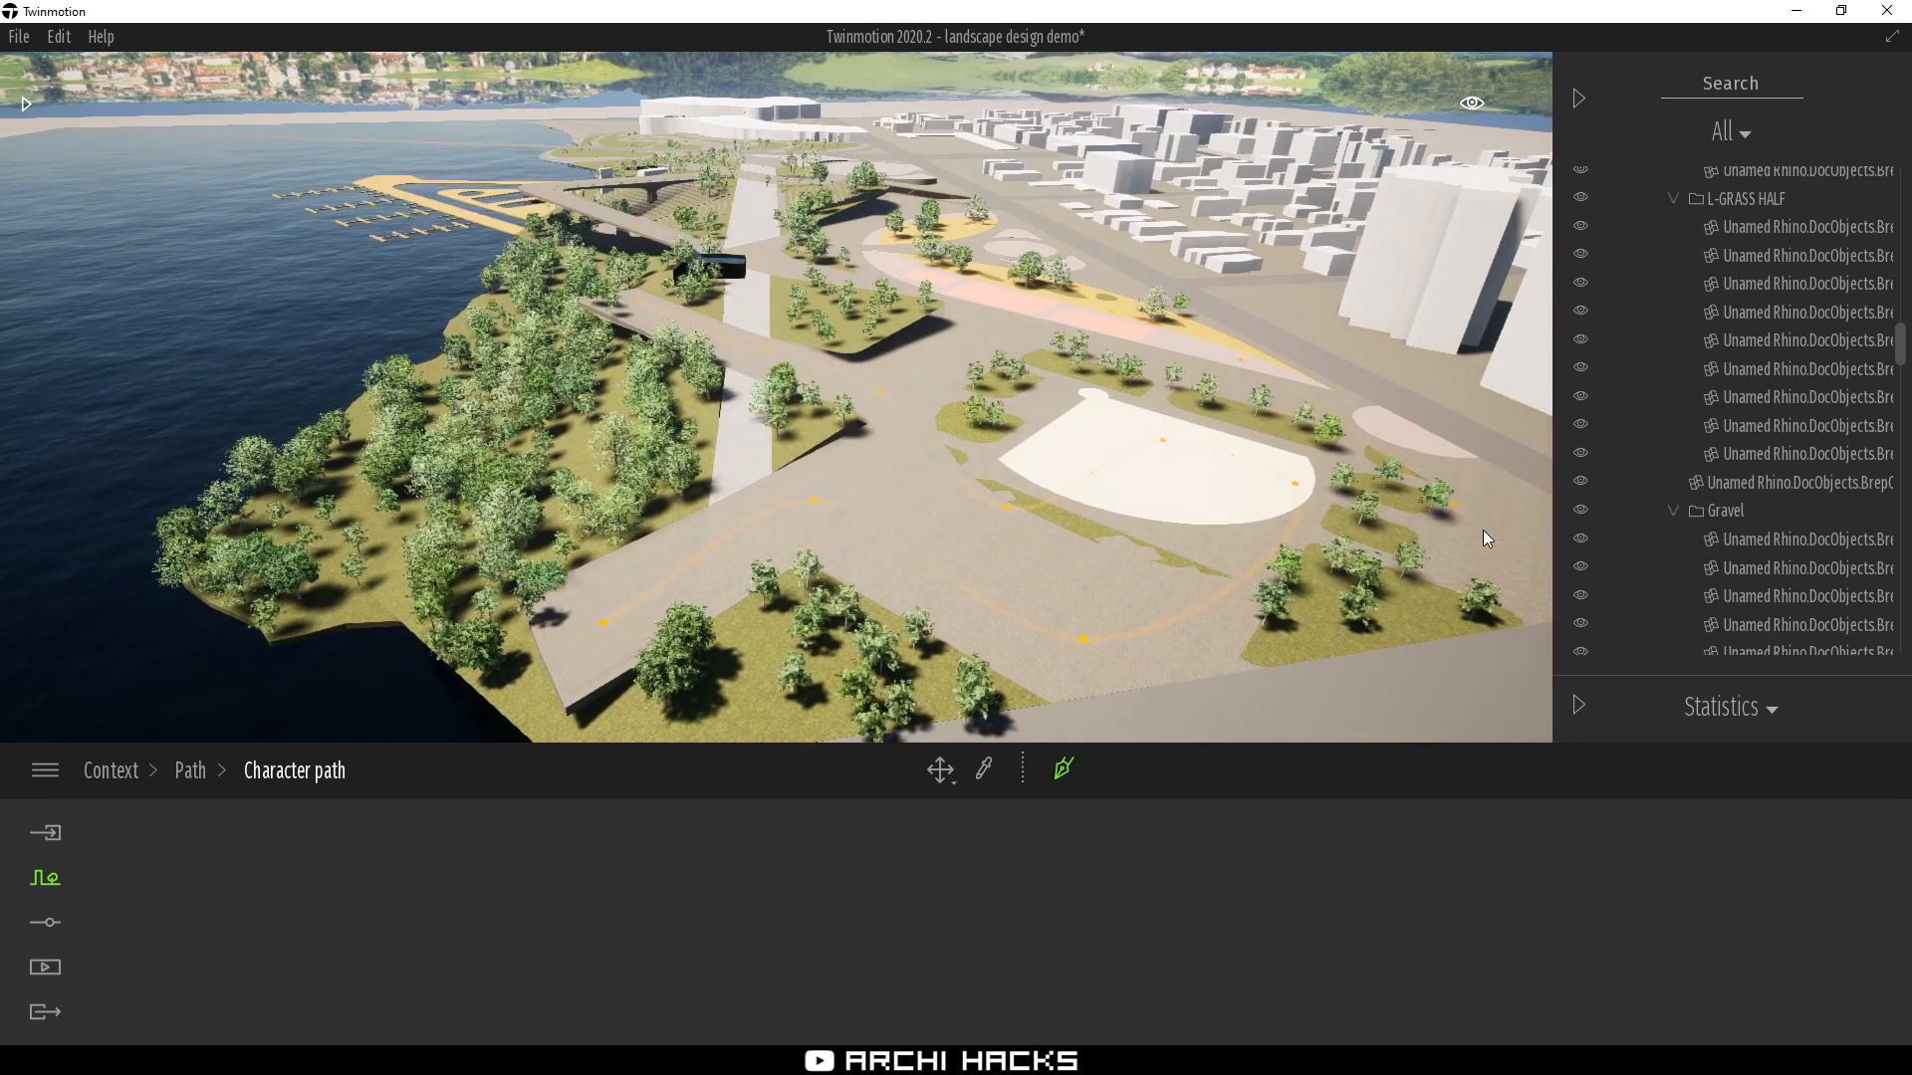
left_click(1514, 537)
key("Escape")
Set the character path's width to 8 m and density to 92%, and turn Reverse on
left_click_drag(882, 988, 882, 864)
left_click(835, 300)
scroll(835, 300, "up", 5)
right_click_drag(834, 301, 565, 488)
key("Escape")
left_click_drag(1050, 909, 1050, 836)
left_click(1338, 901)
Adjust the character path's points along the elevated walkways, the terraced lawns and the sunken area beside the road
scroll(611, 315, "down", 5)
left_click(678, 580)
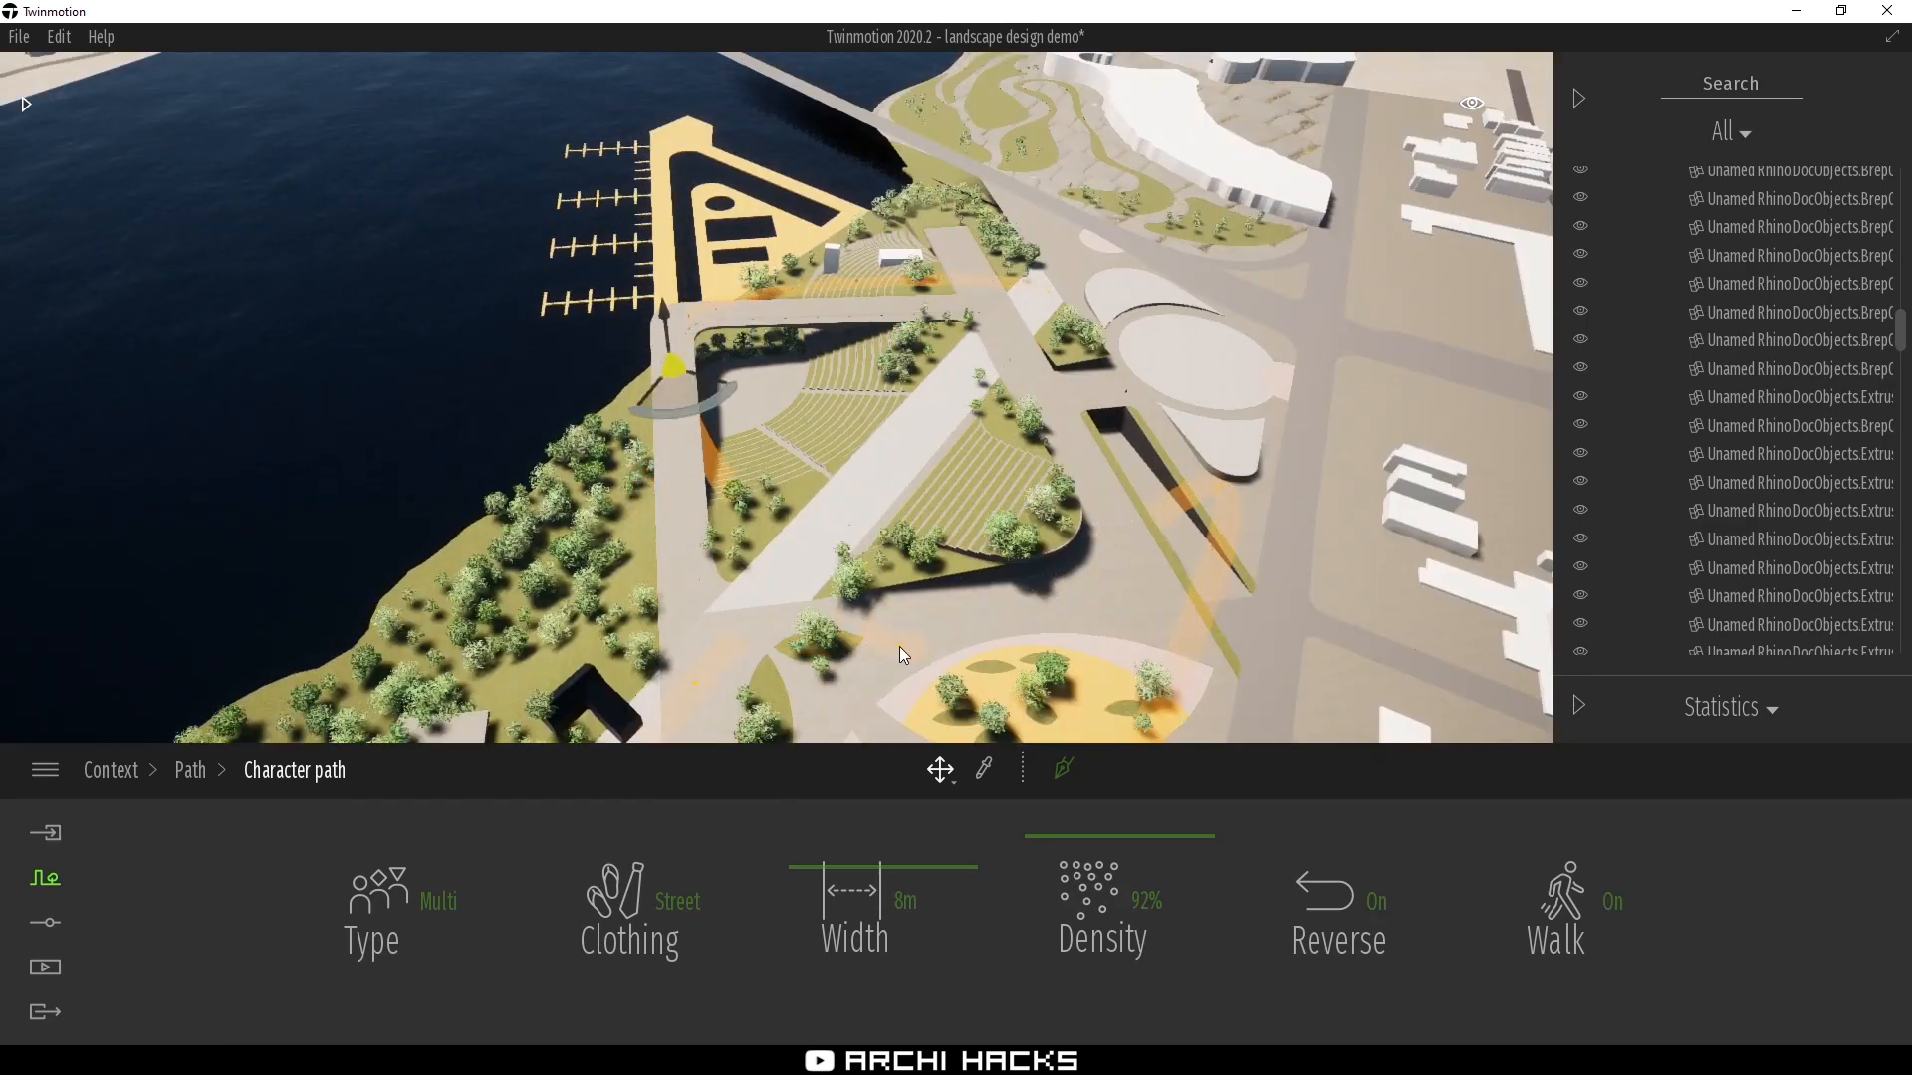
left_click(966, 289)
scroll(1049, 289, "up", 5)
left_click_drag(1253, 154, 1270, 277)
left_click(325, 257)
scroll(777, 417, "down", 5)
left_click(735, 685)
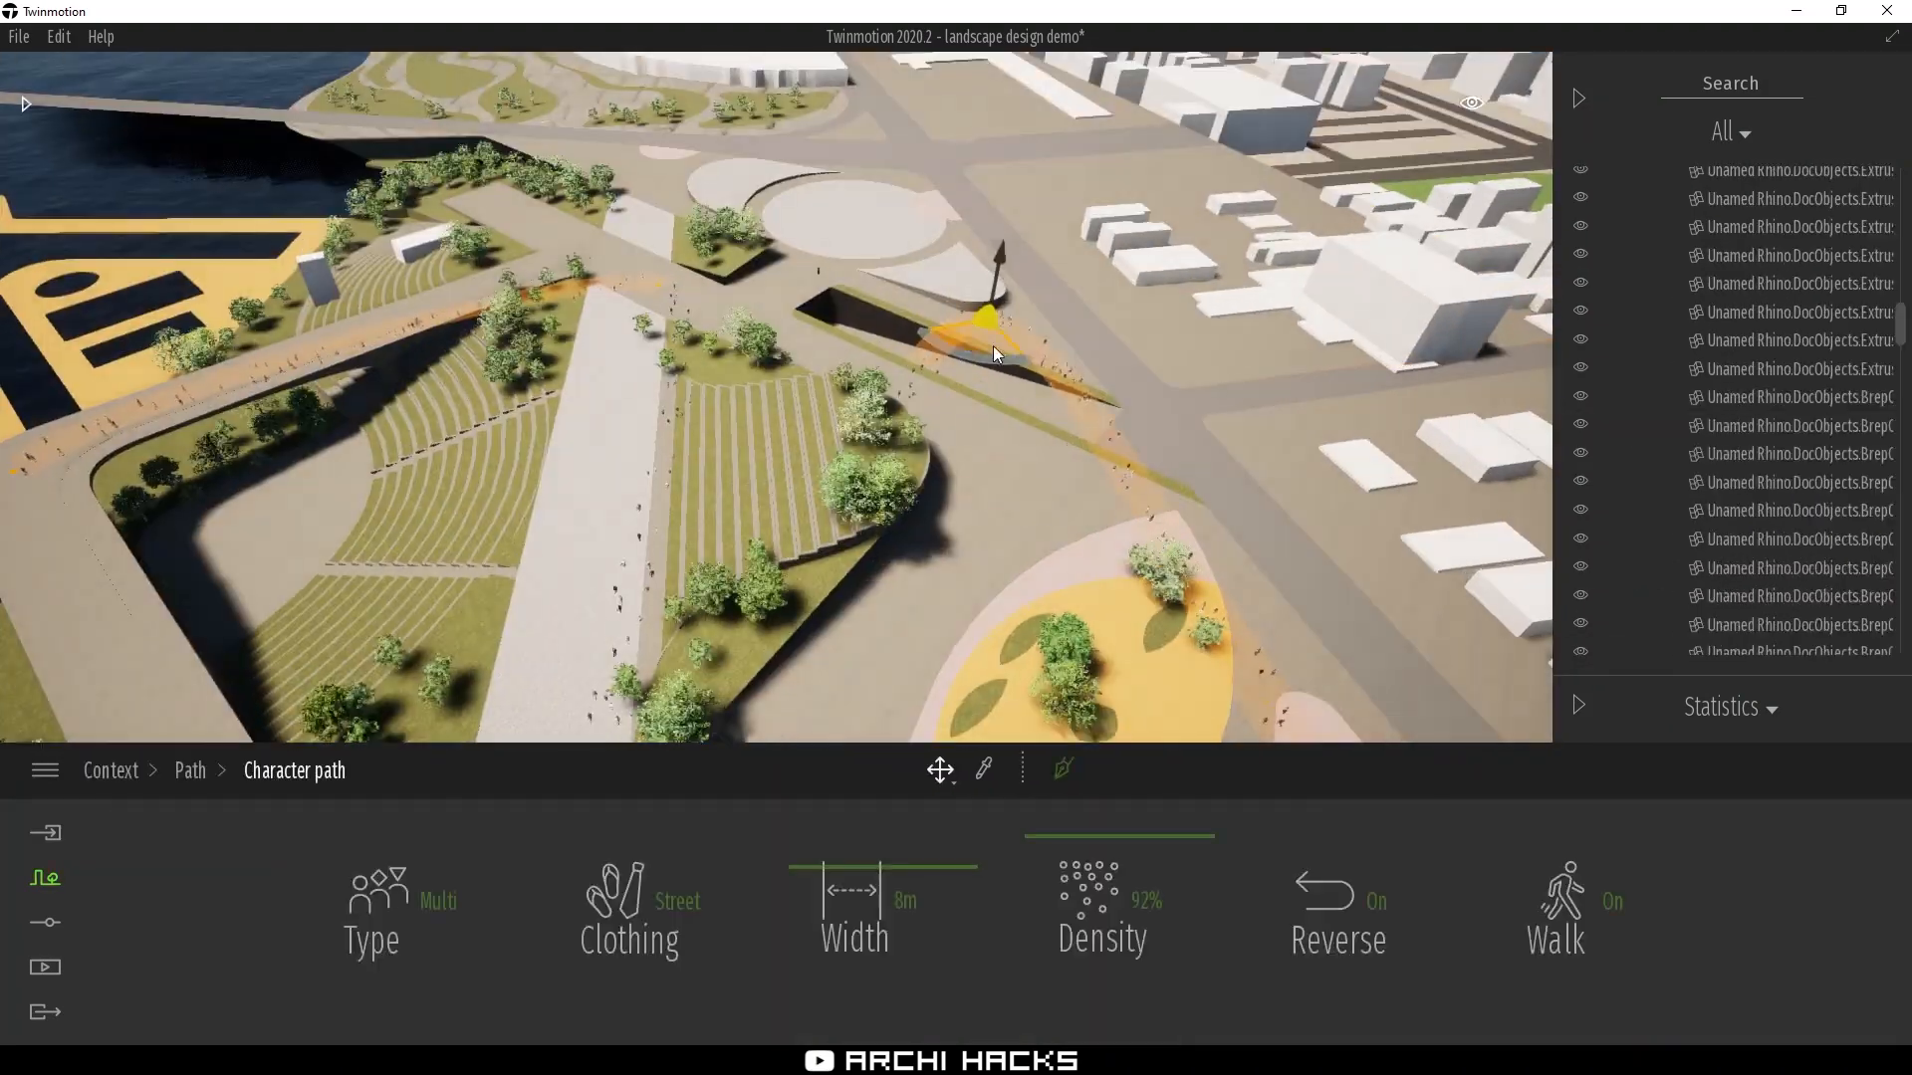
scroll(994, 345, "down", 5)
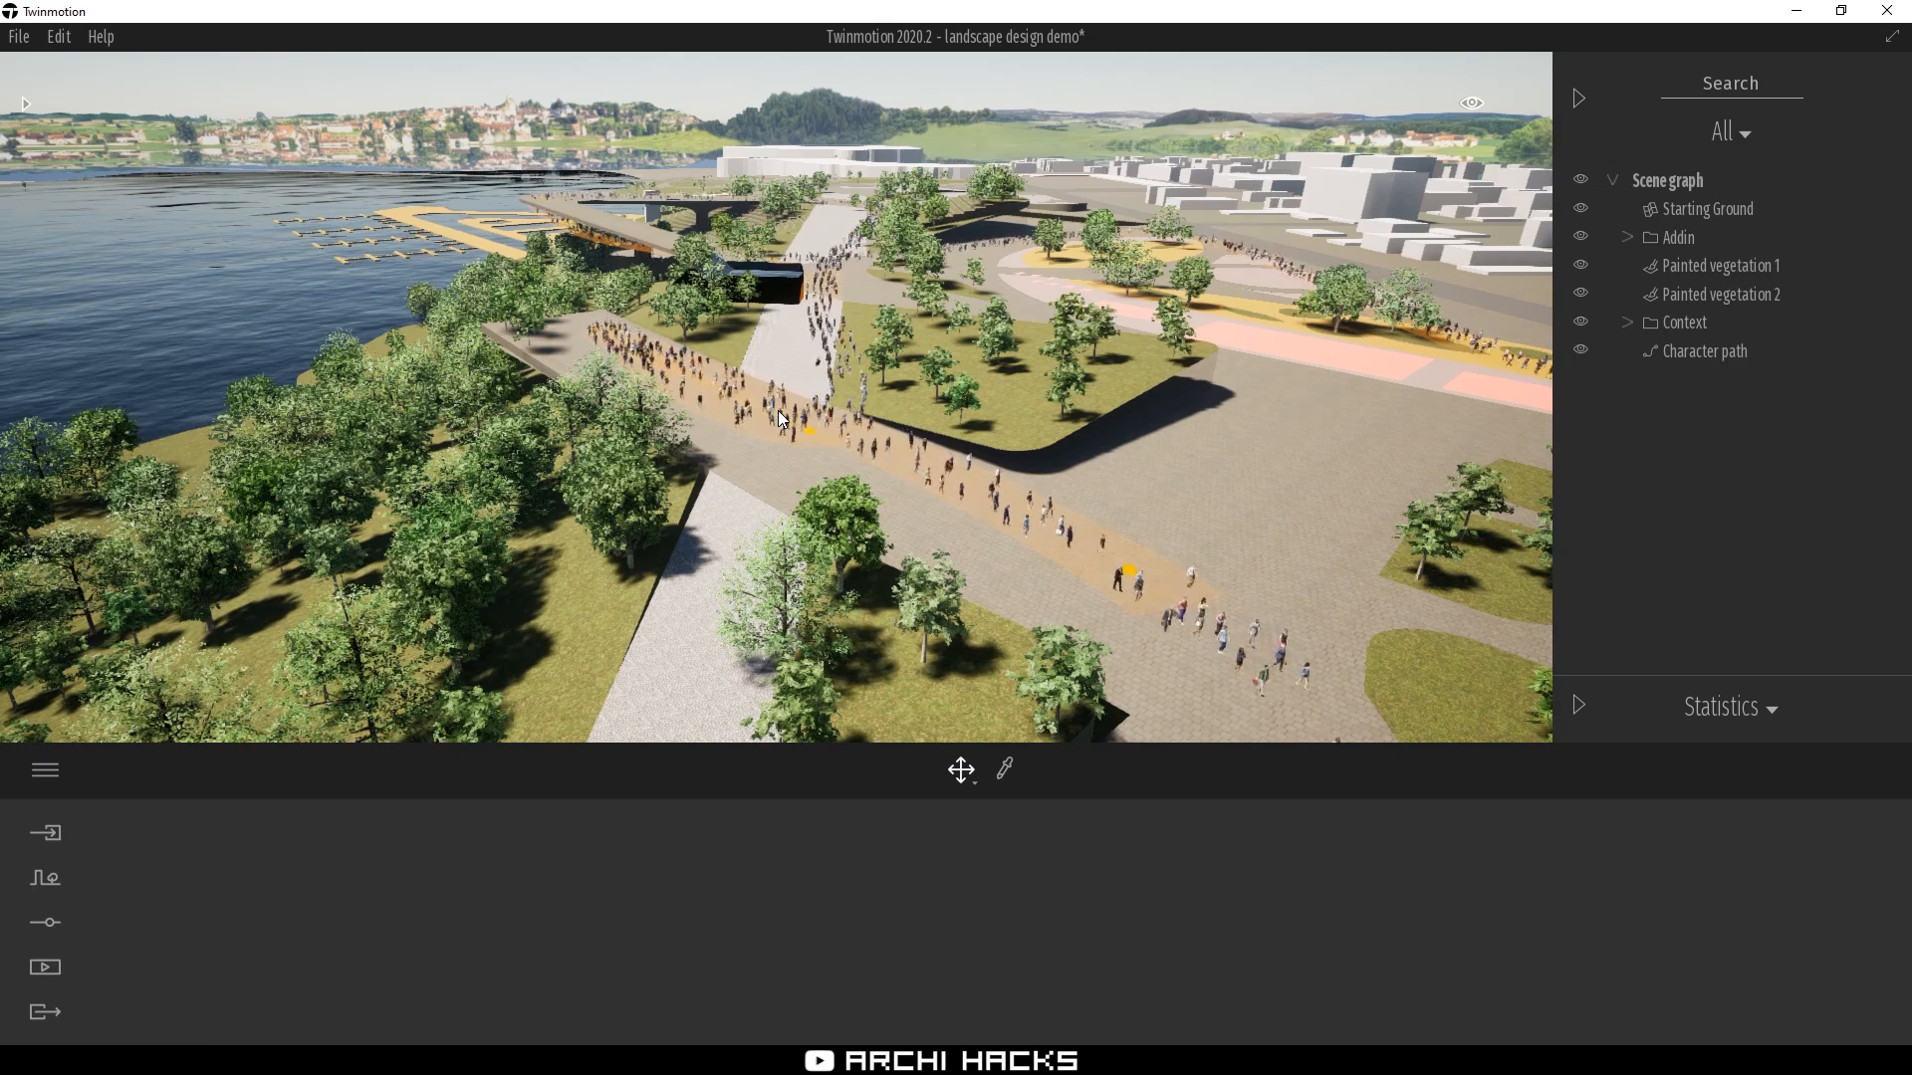
Reduce the character path's density to 11% and deselect the path
left_click(1704, 344)
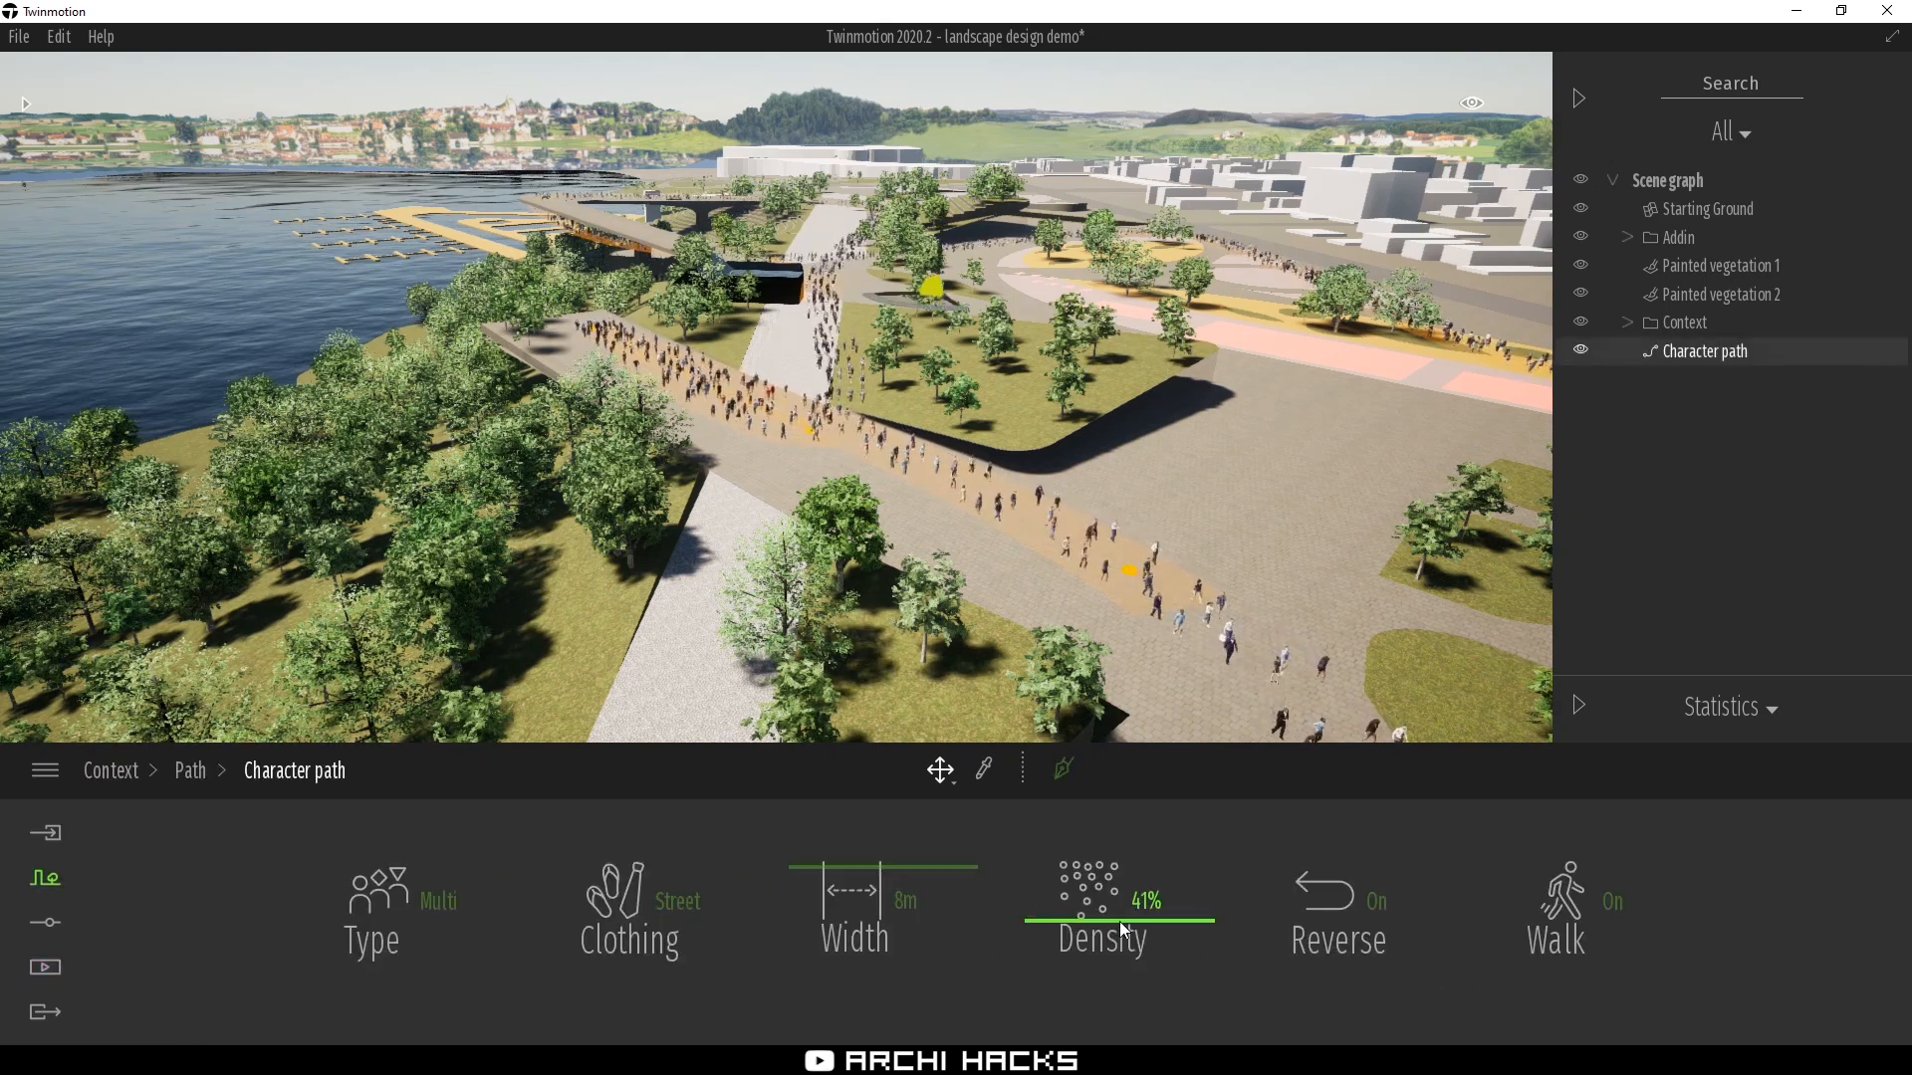
left_click_drag(1088, 943, 1085, 971)
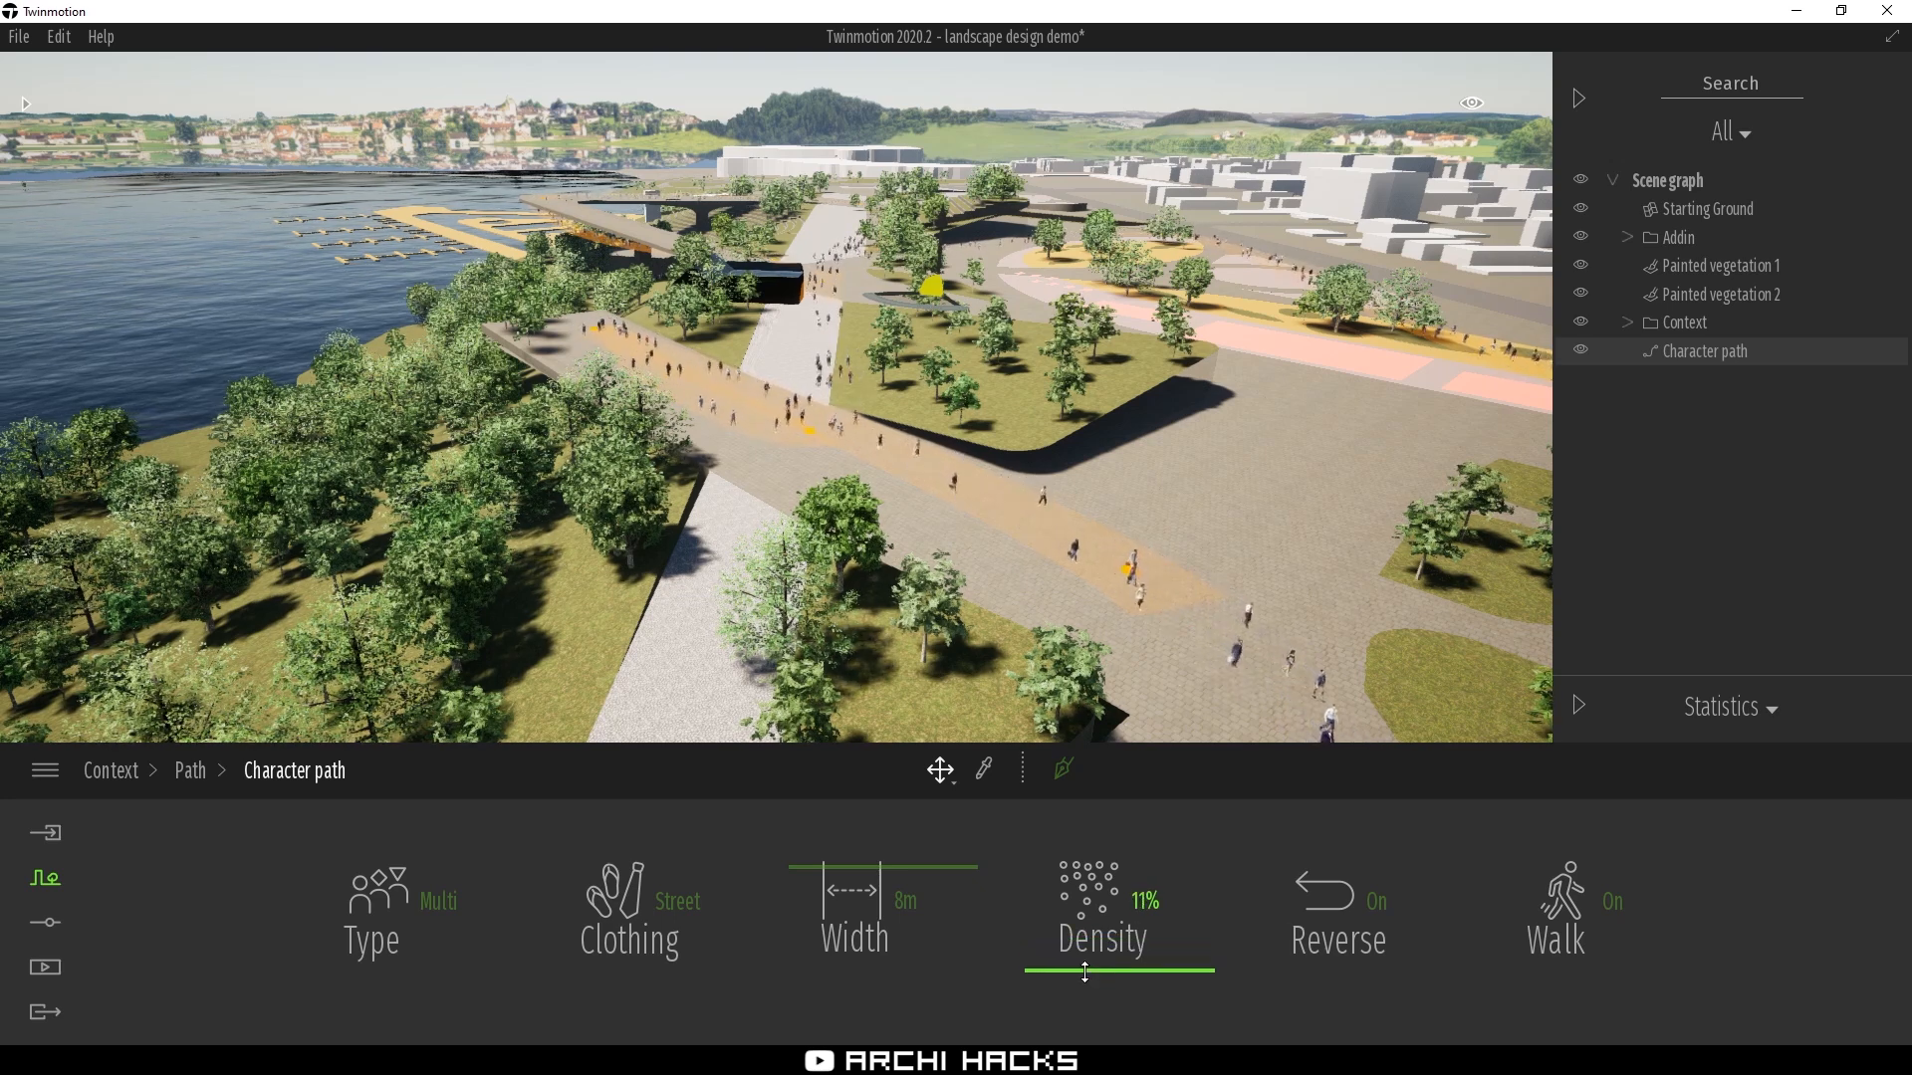
left_click(1017, 115)
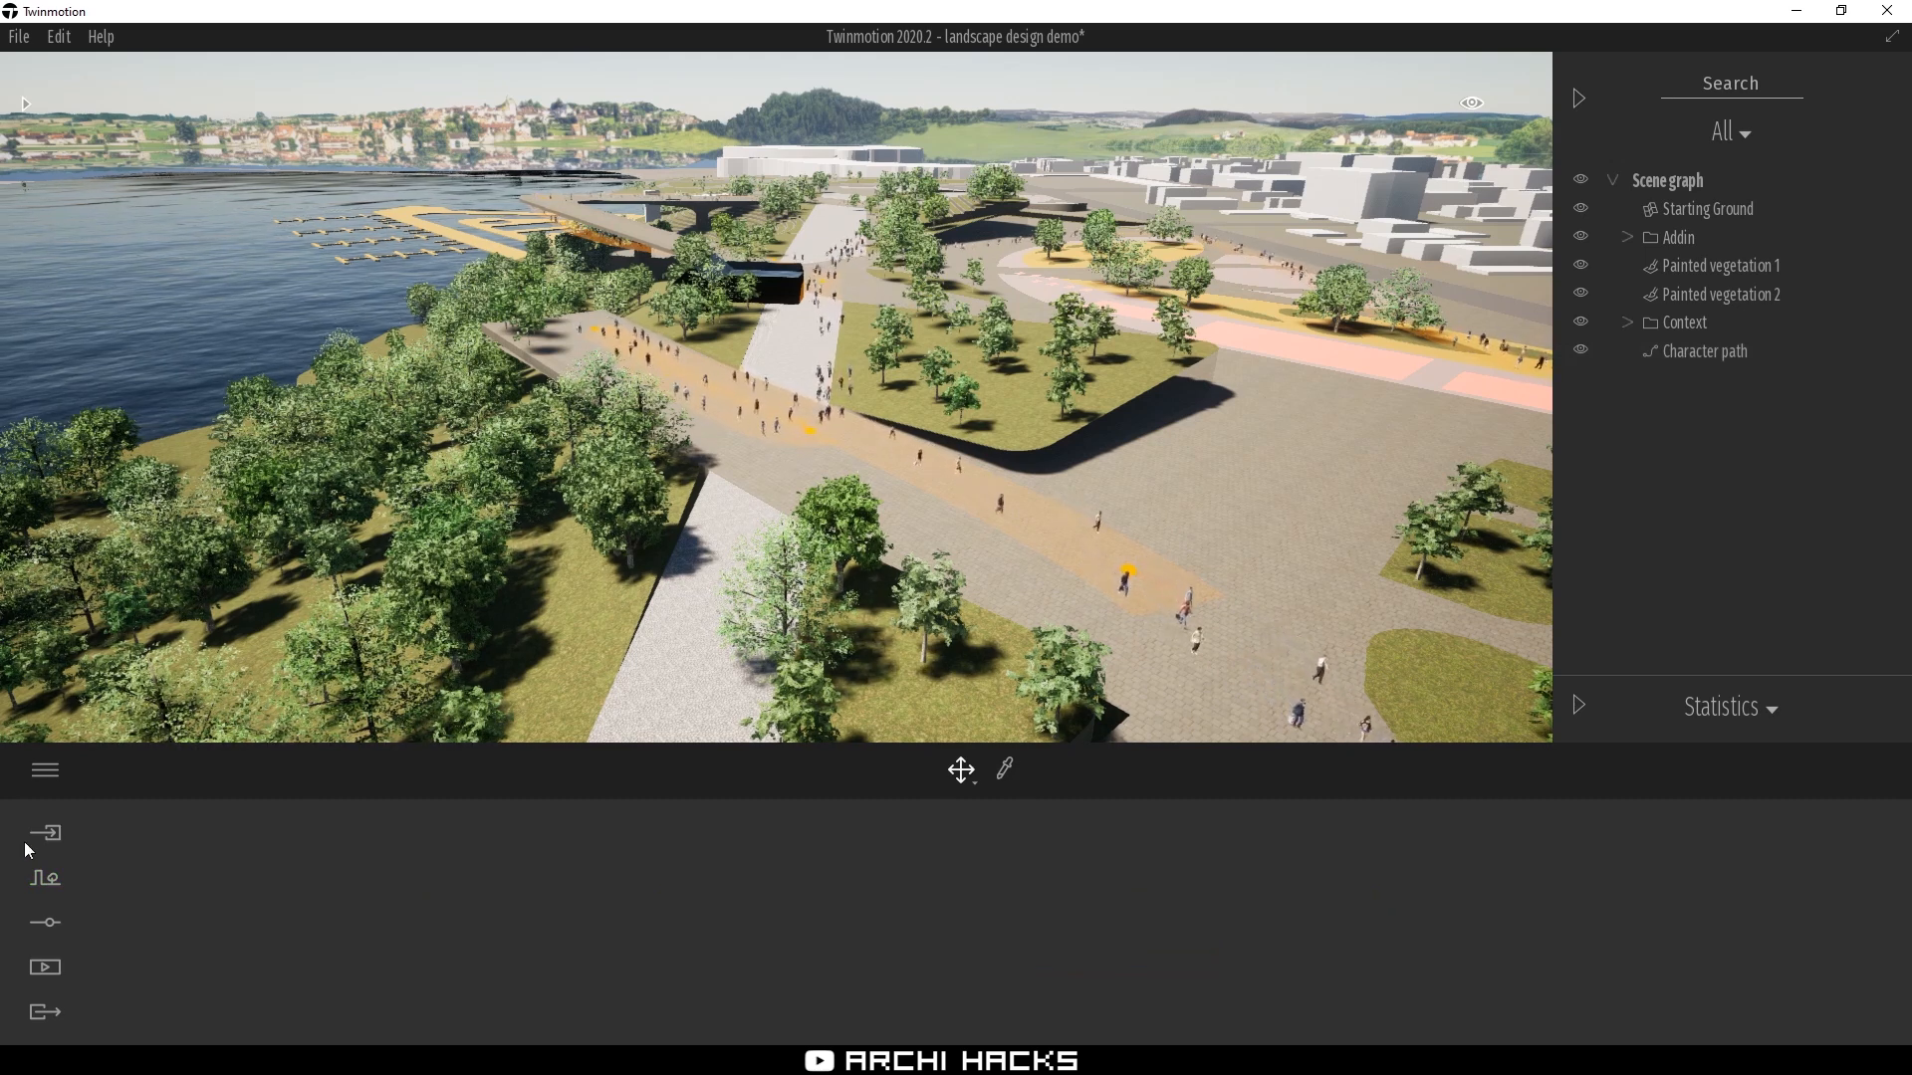
Create a still image from an aerial view over the wooded shoreline, the diagonal walkway and the plaza
left_click(43, 970)
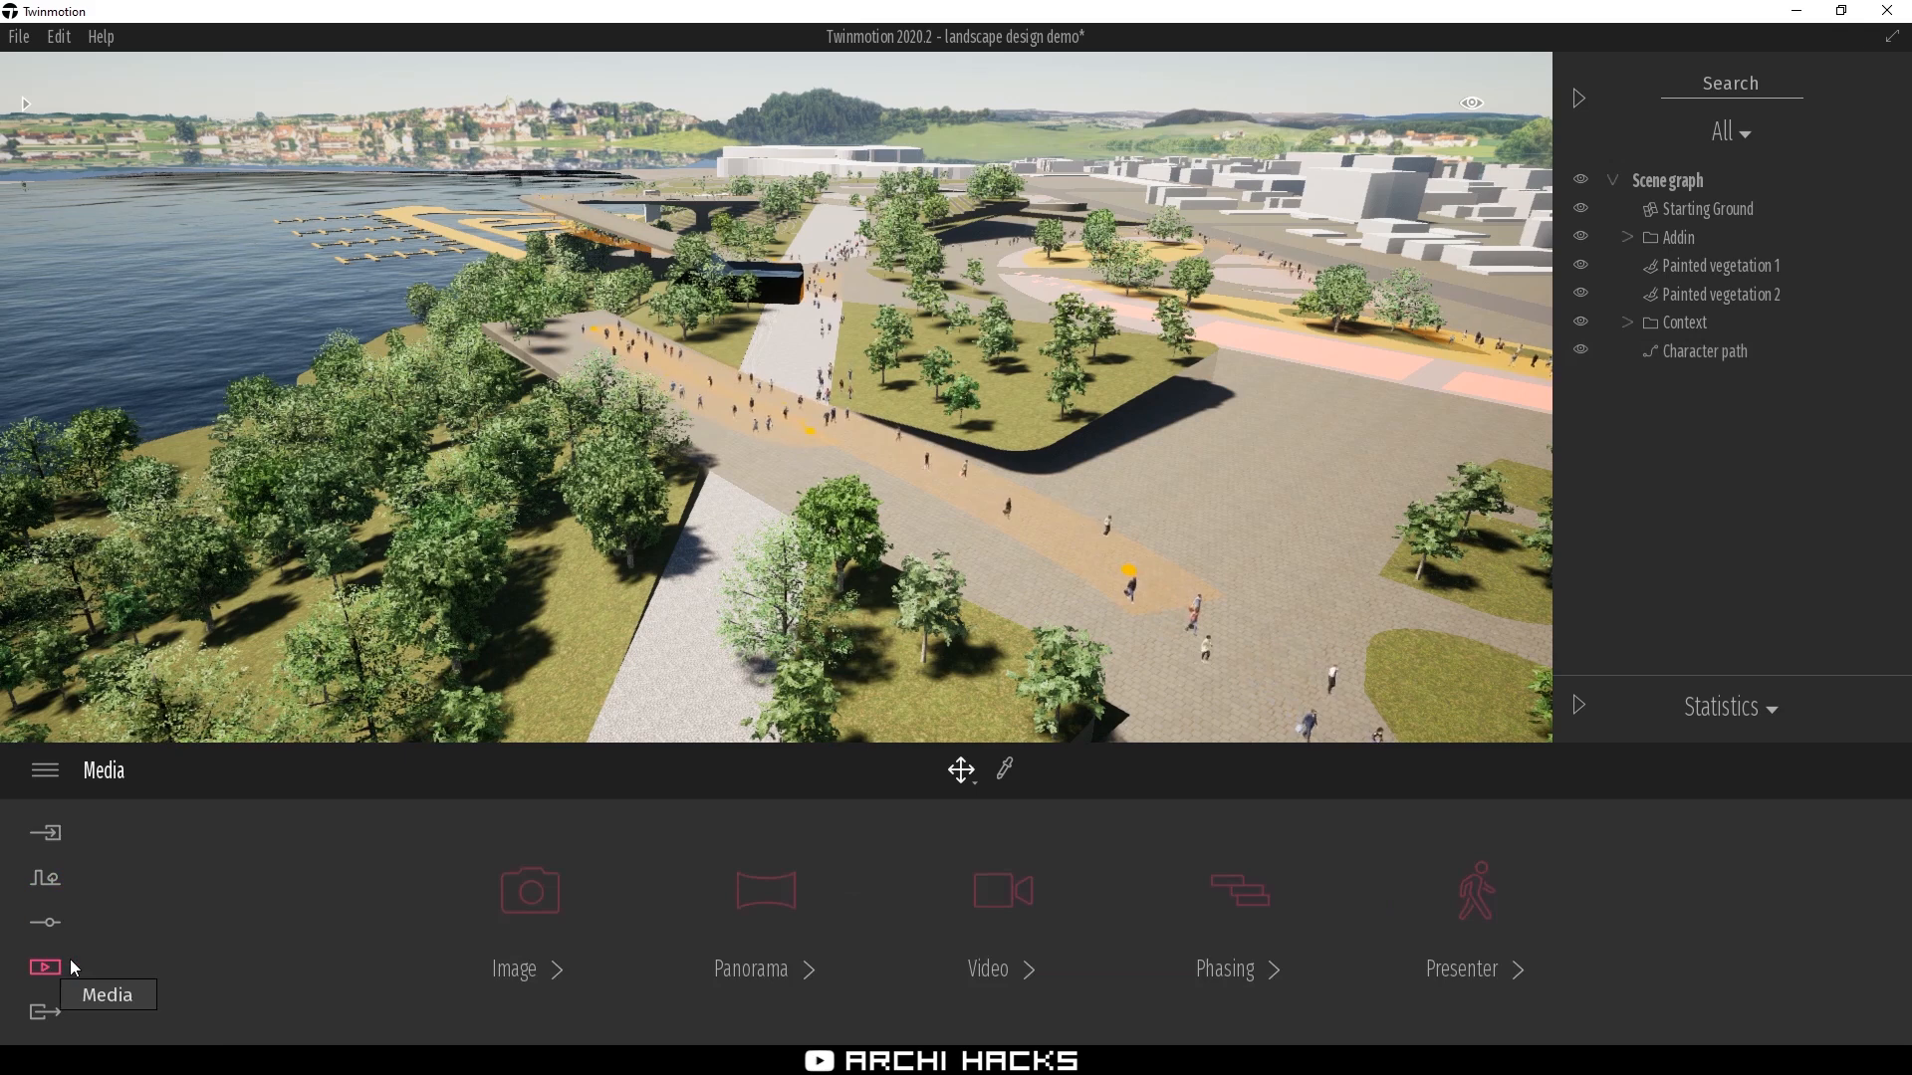
left_click(538, 896)
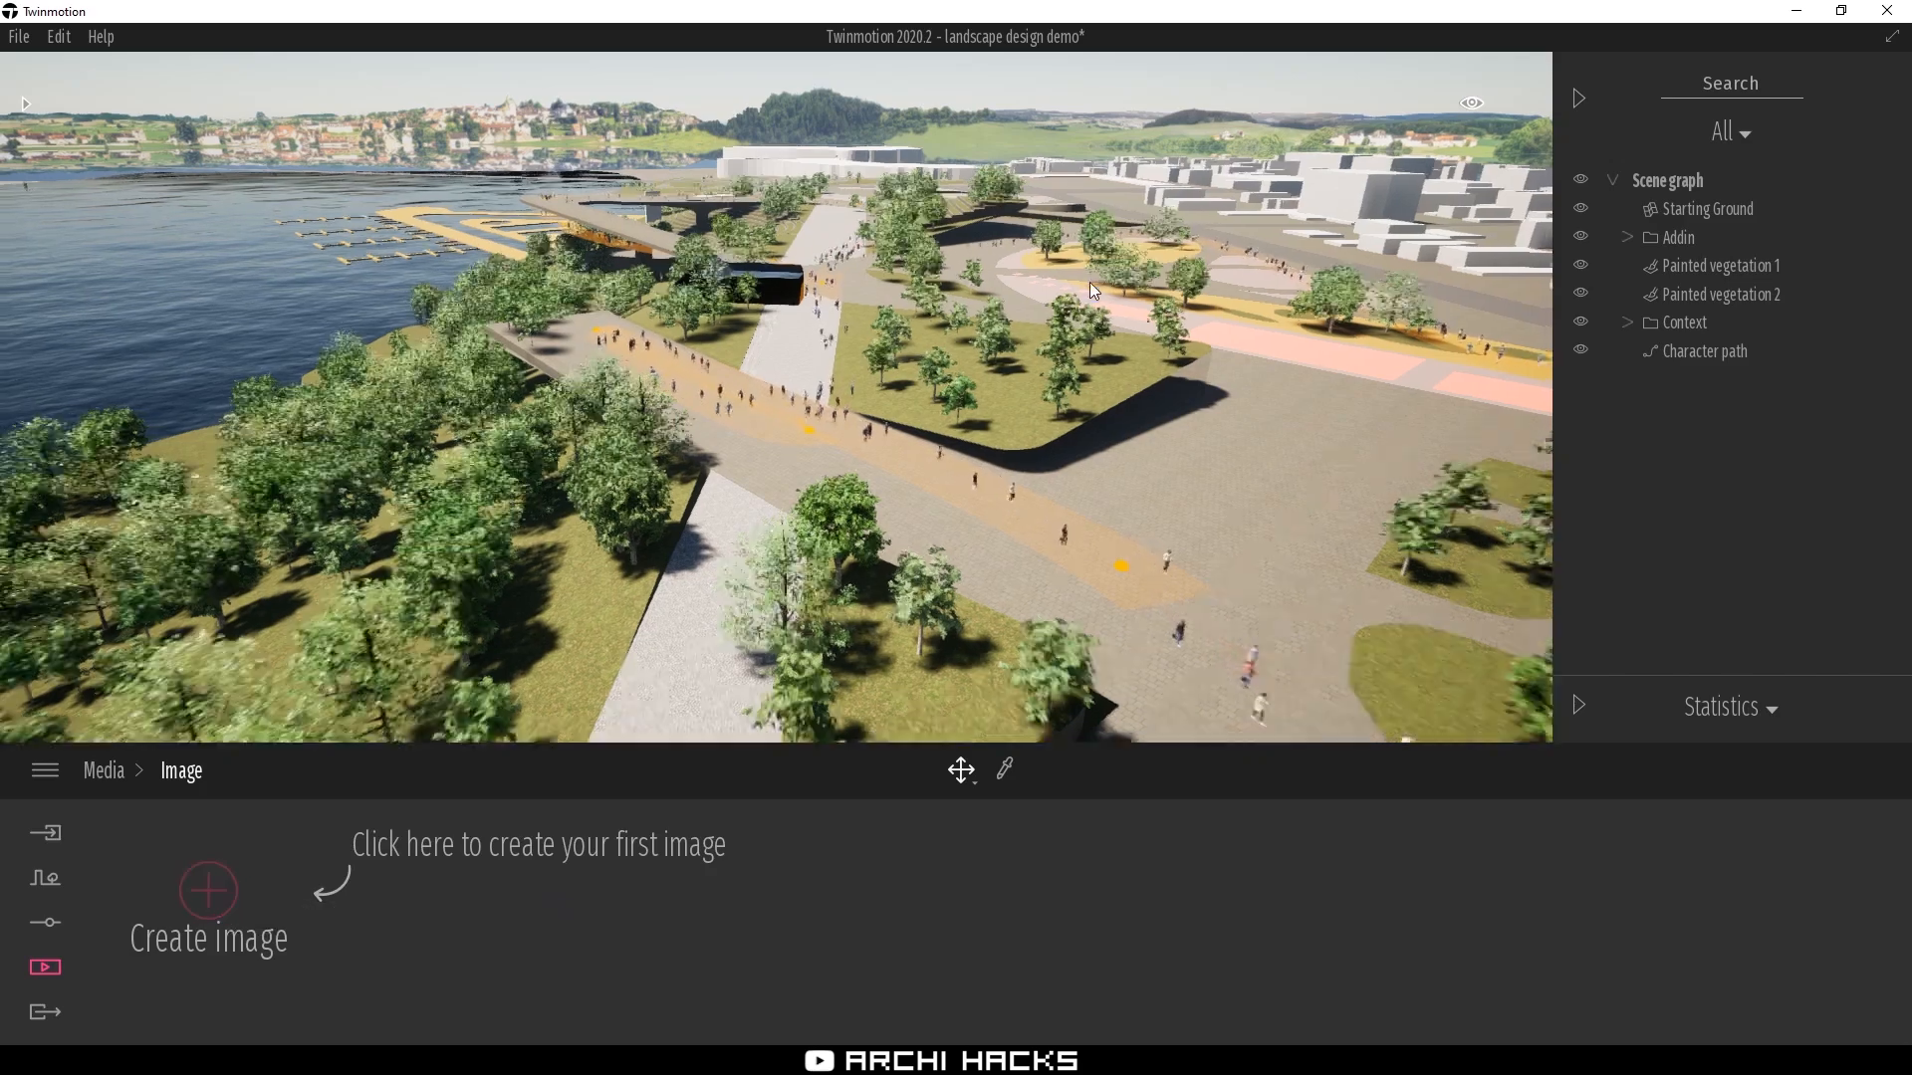
scroll(1092, 281, "down", 3)
mouse_move(776, 397)
right_mouse_down()
mouse_move(830, 396)
mouse_move(793, 396)
right_mouse_up()
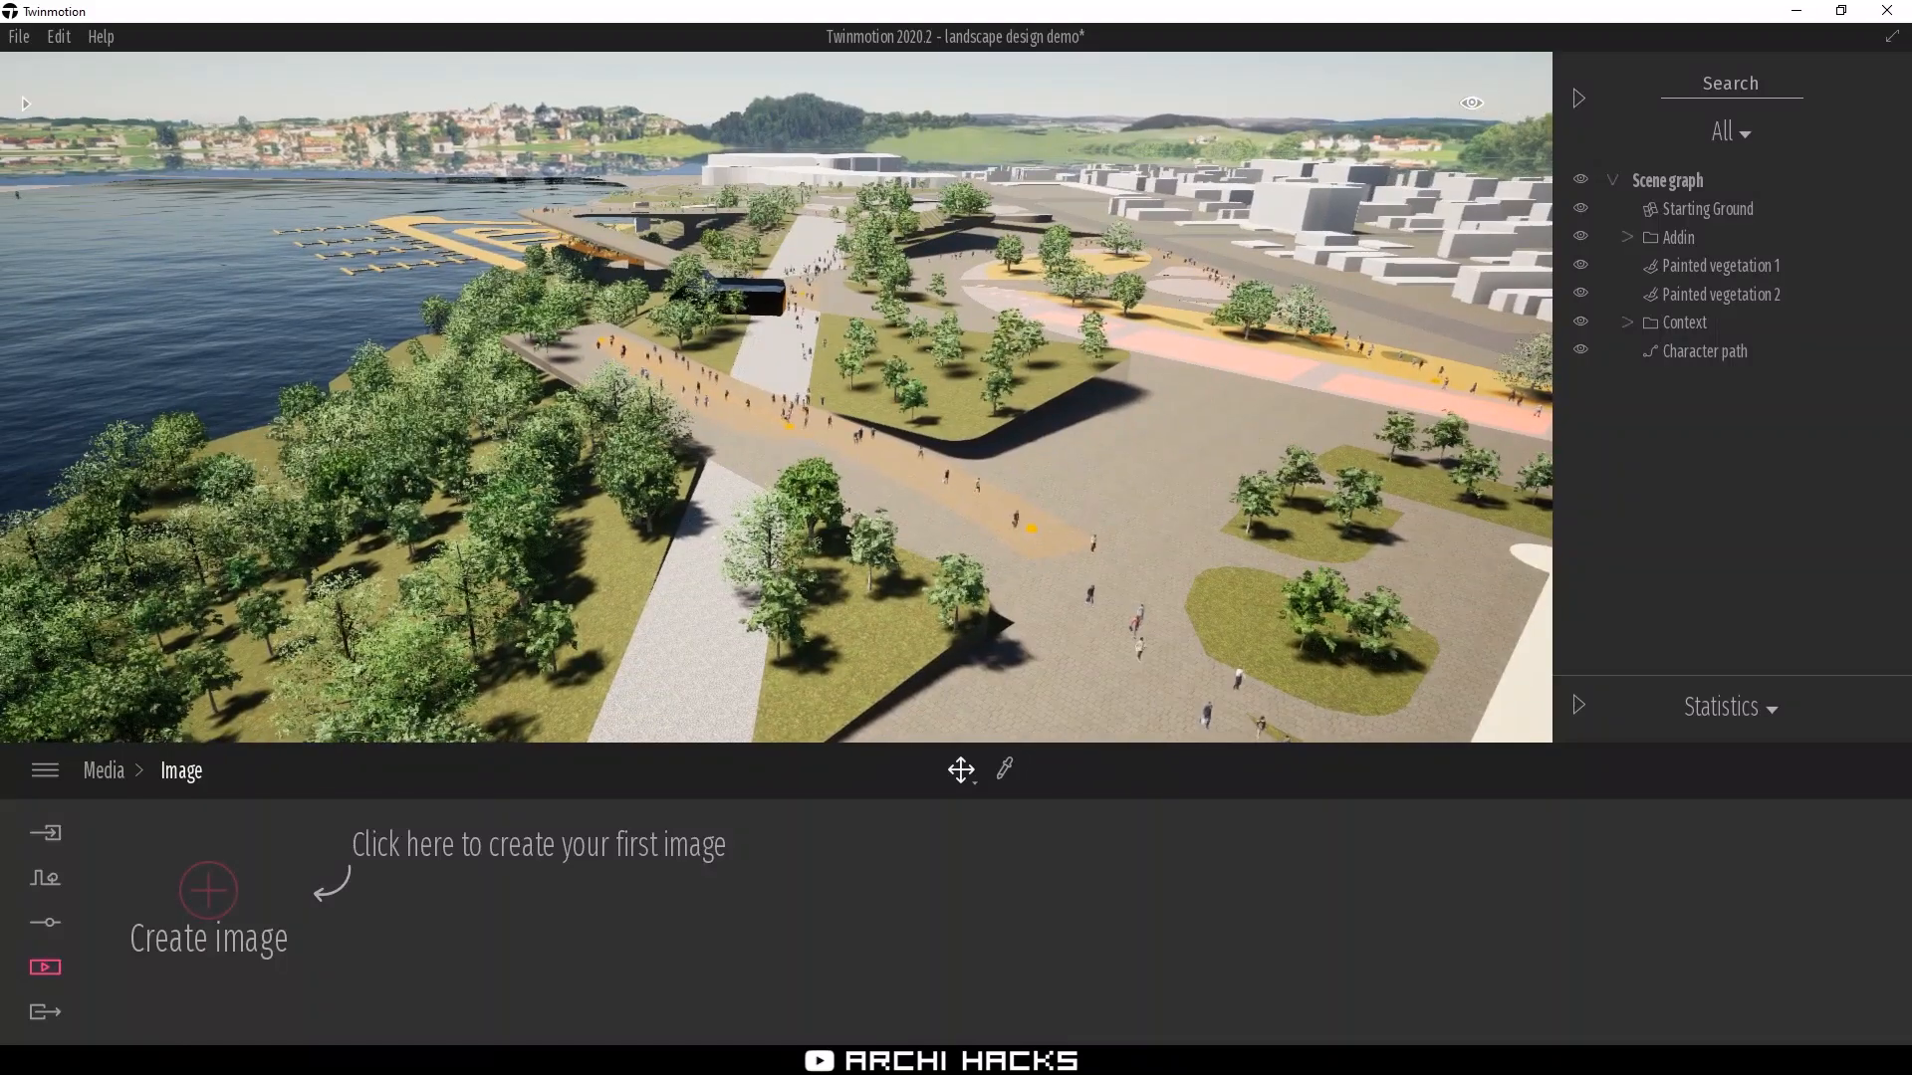
key("a")
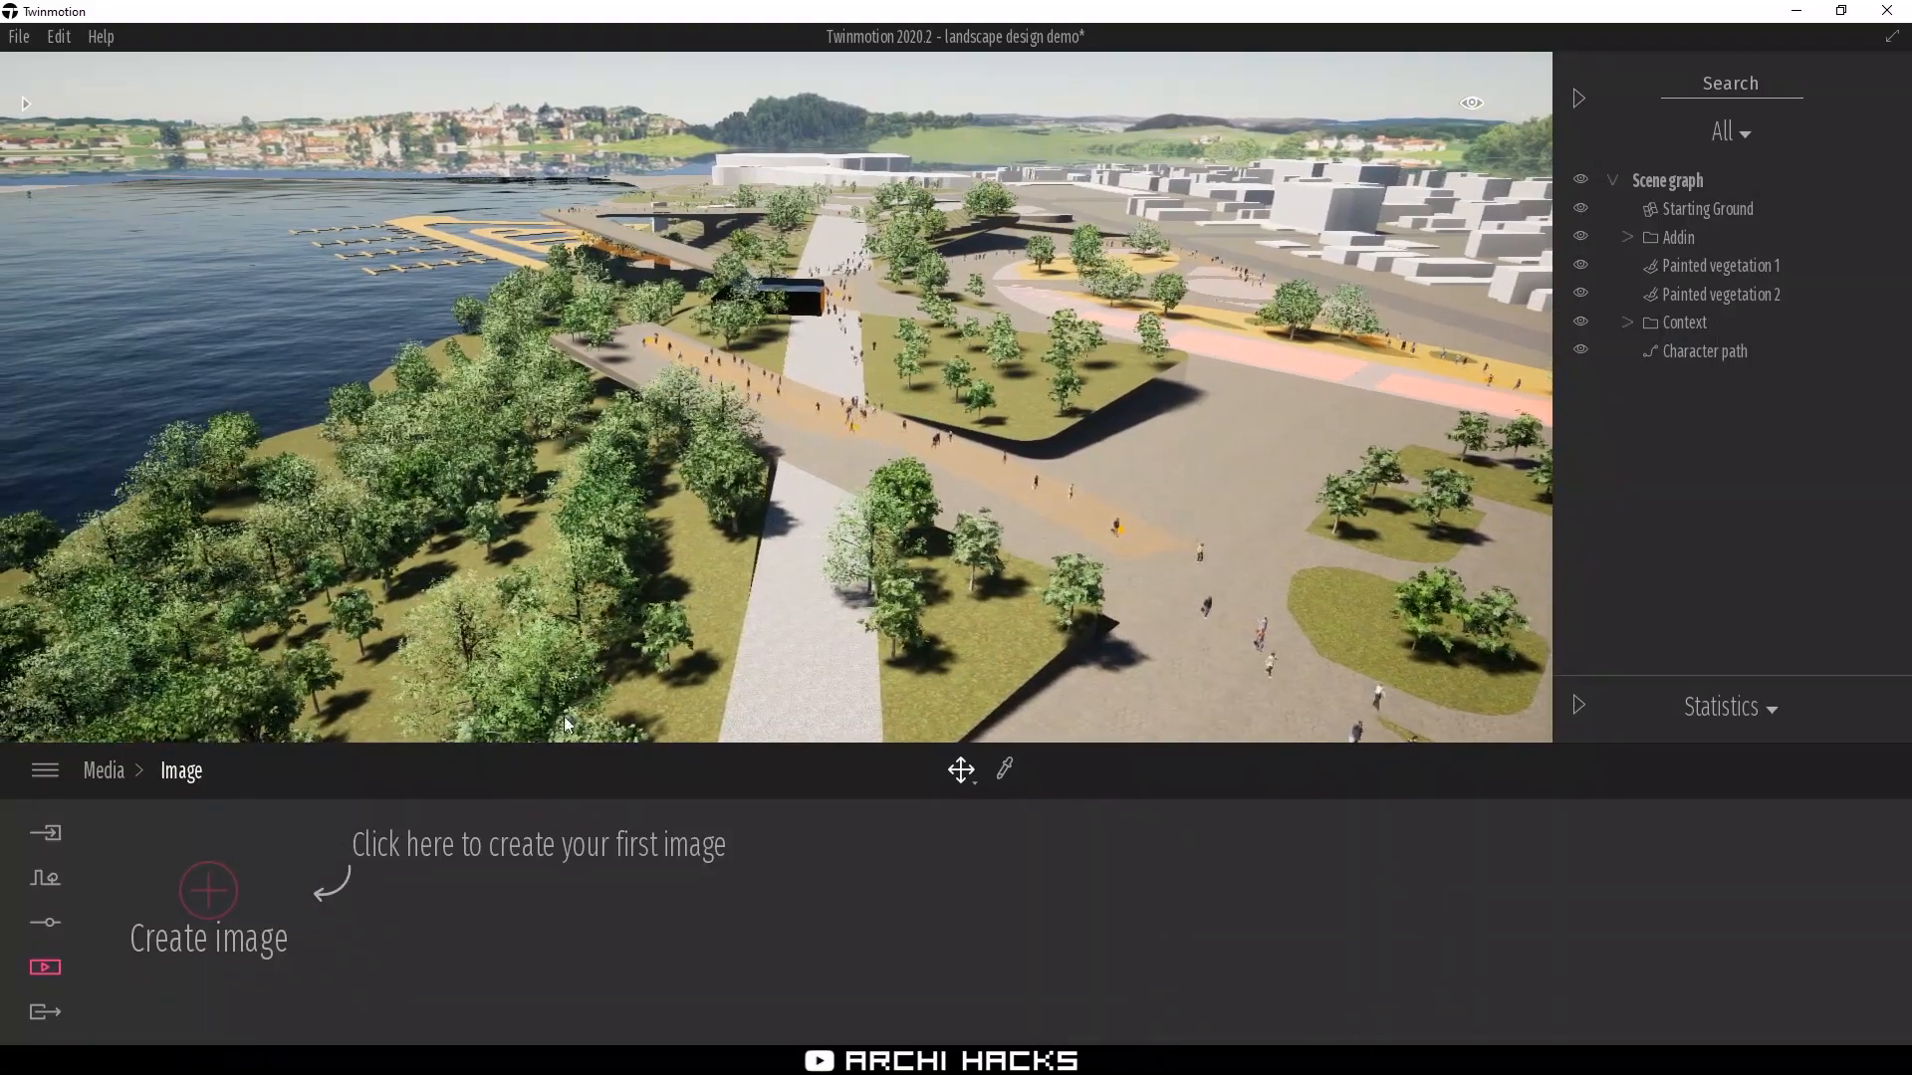
left_click(209, 889)
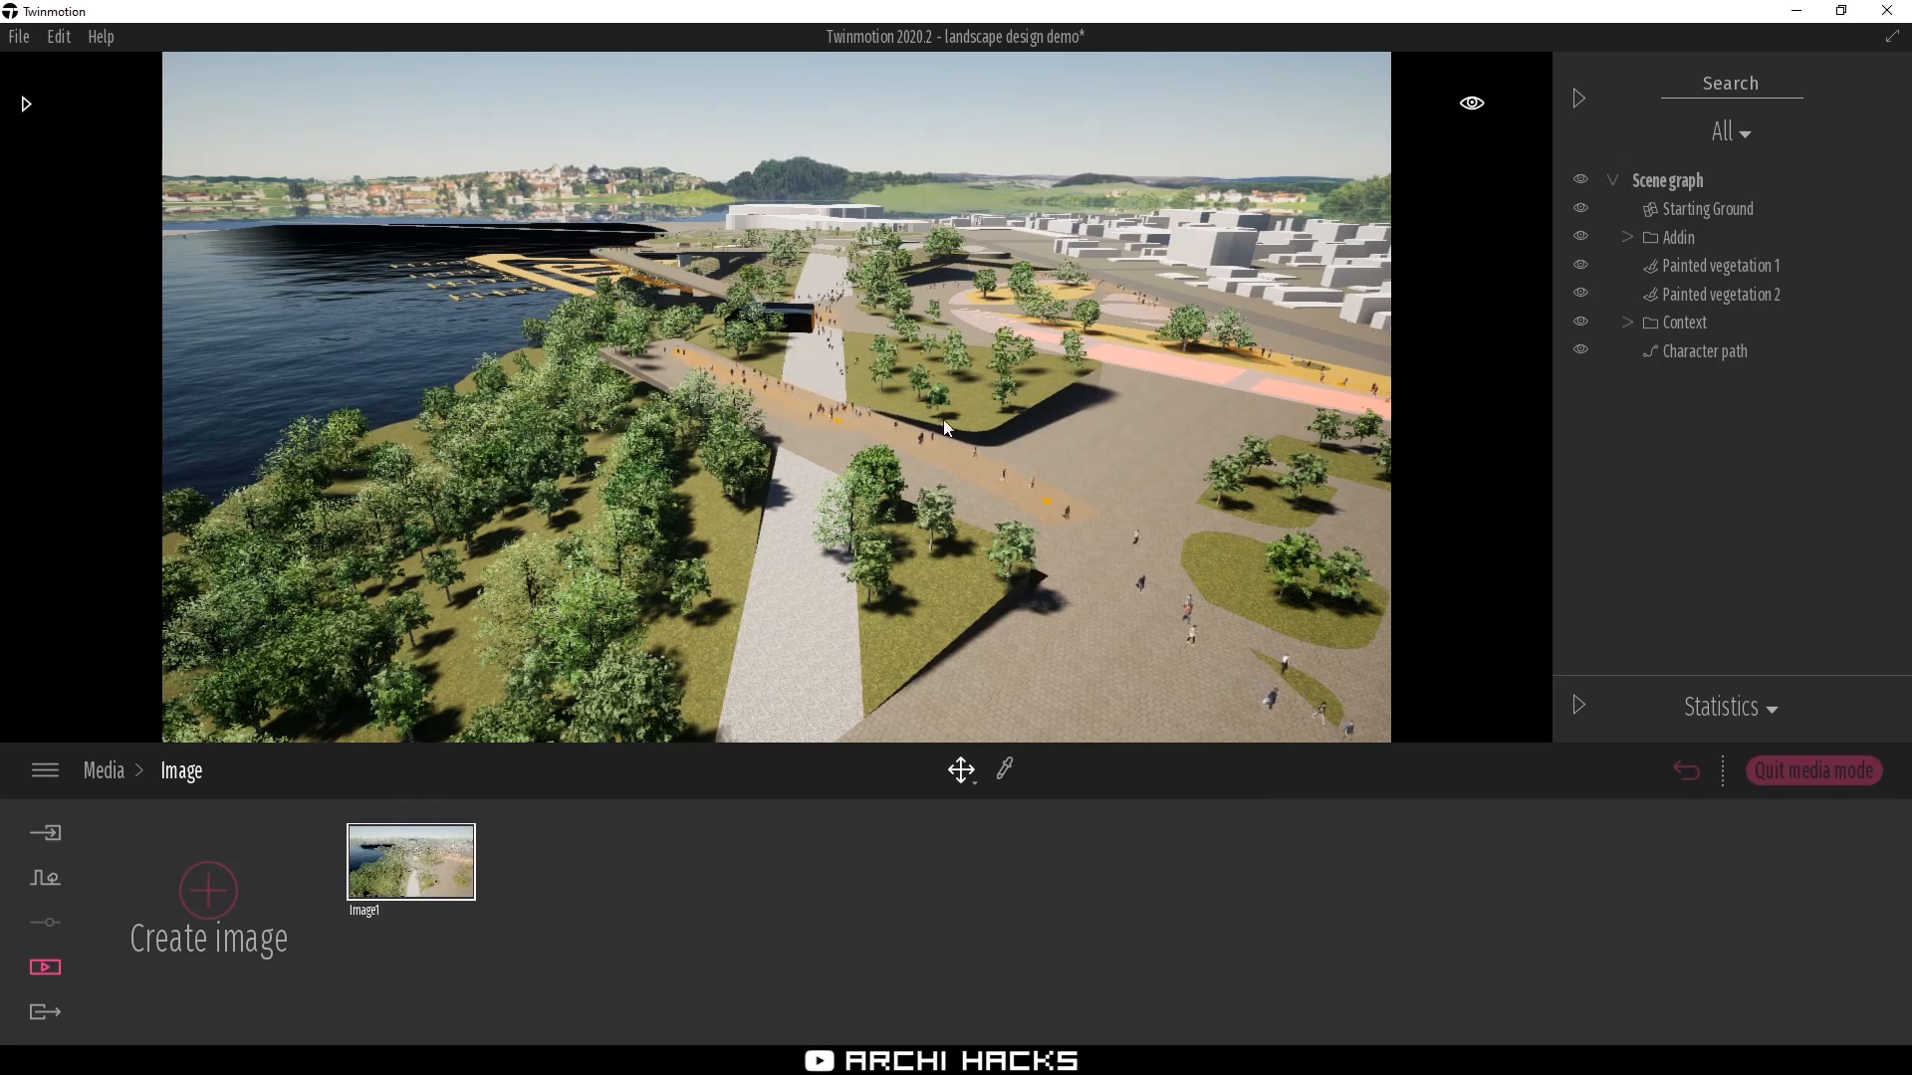
Create a second still image looking across the coloured paving and tree planters towards the waterfront
key("d")
right_click_drag(1073, 535, 1026, 331)
key("w")
key("w")
key("w")
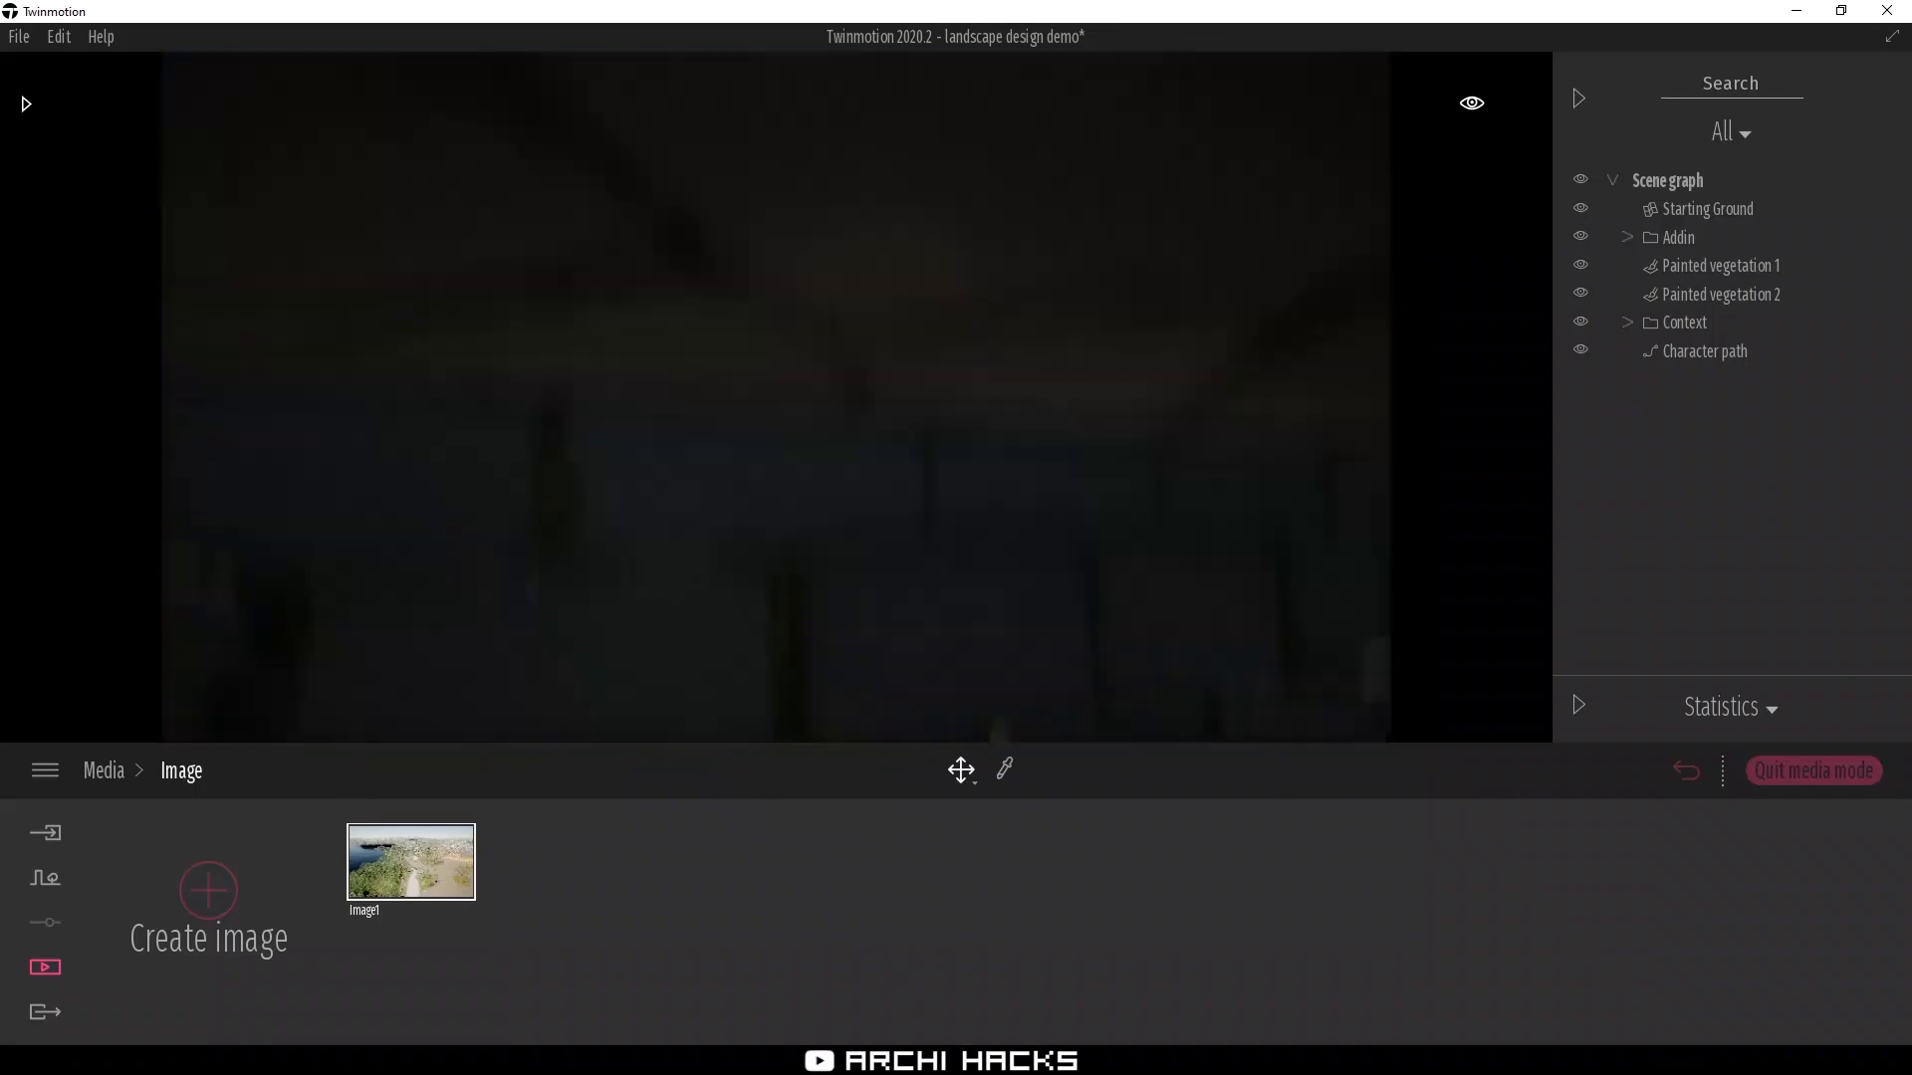
key("w")
key("s")
right_click_drag(1195, 468, 1197, 554)
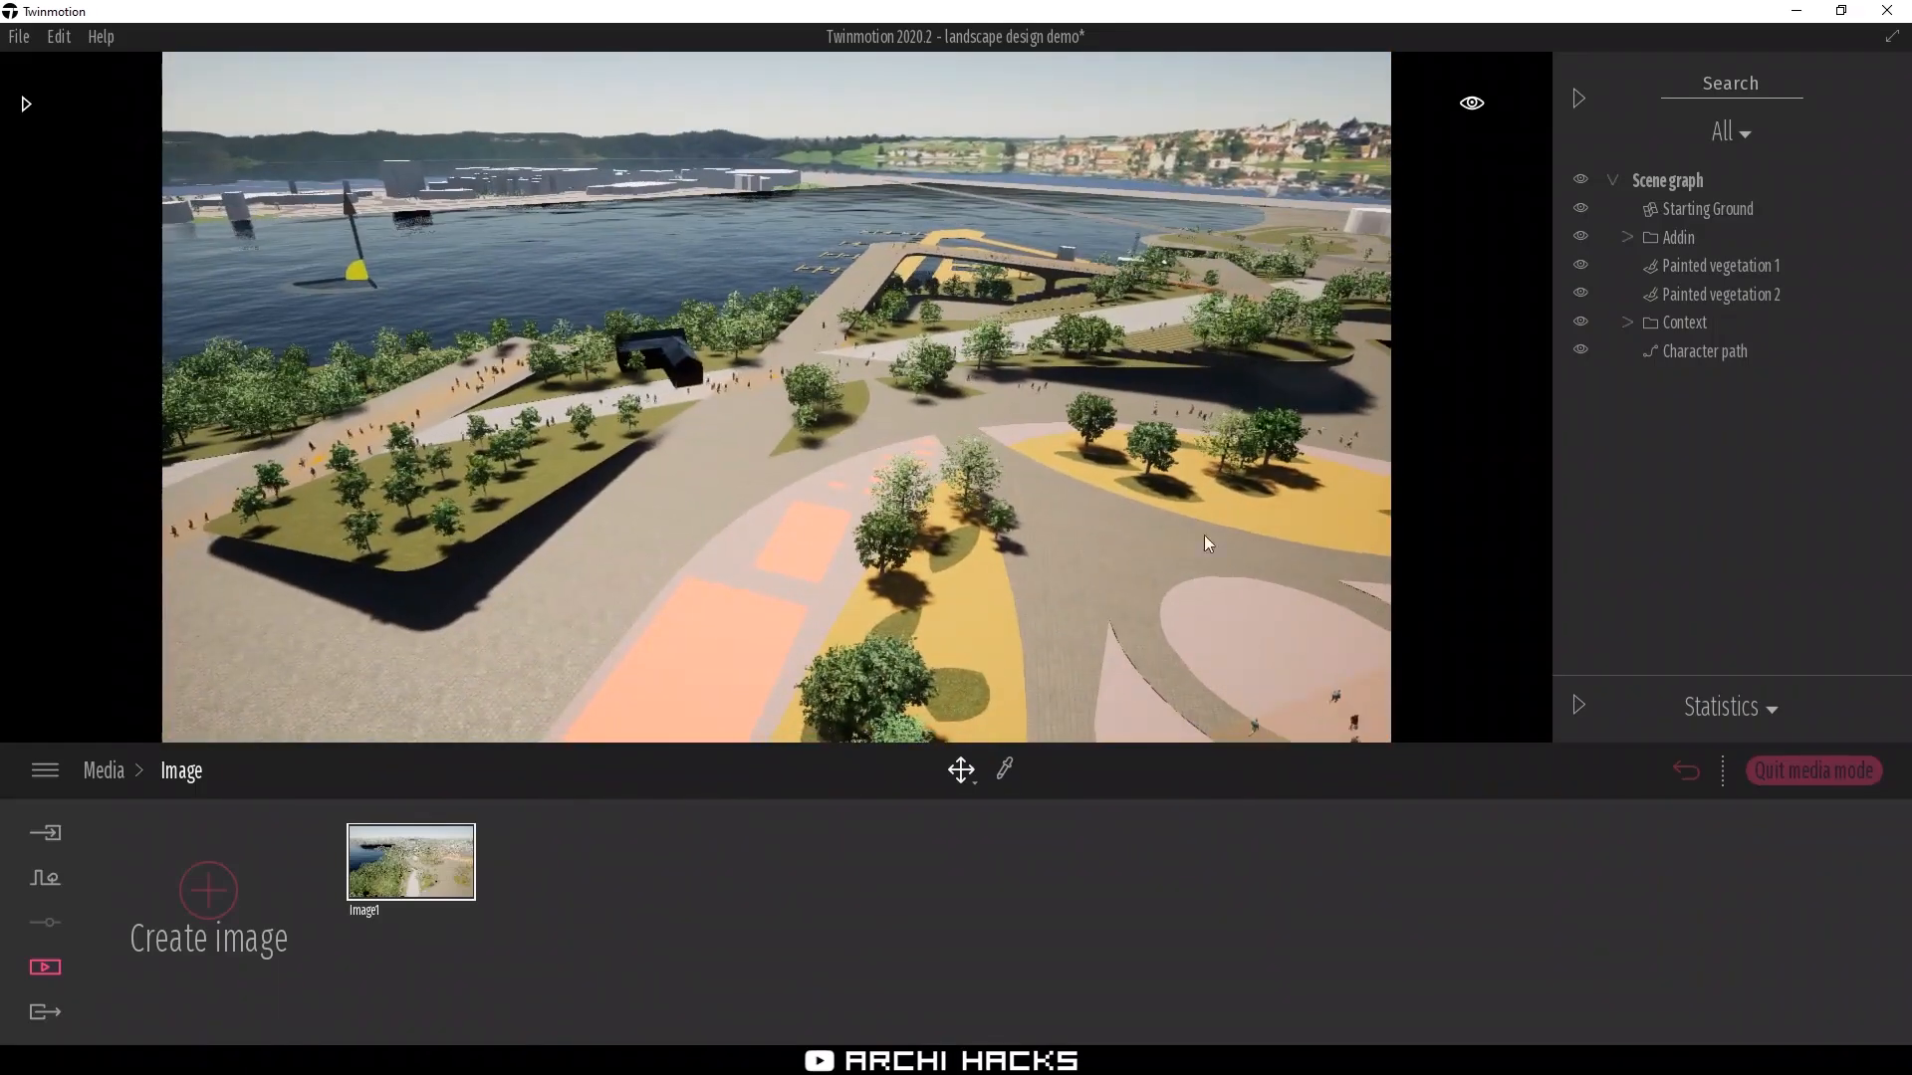
left_click(211, 893)
Create a video framed on the terraced lawns and elevated walkway, and add a second keyframe to it
key("w")
right_click_drag(598, 498, 566, 351)
key("w")
key("e")
key("w")
key("q")
key("e")
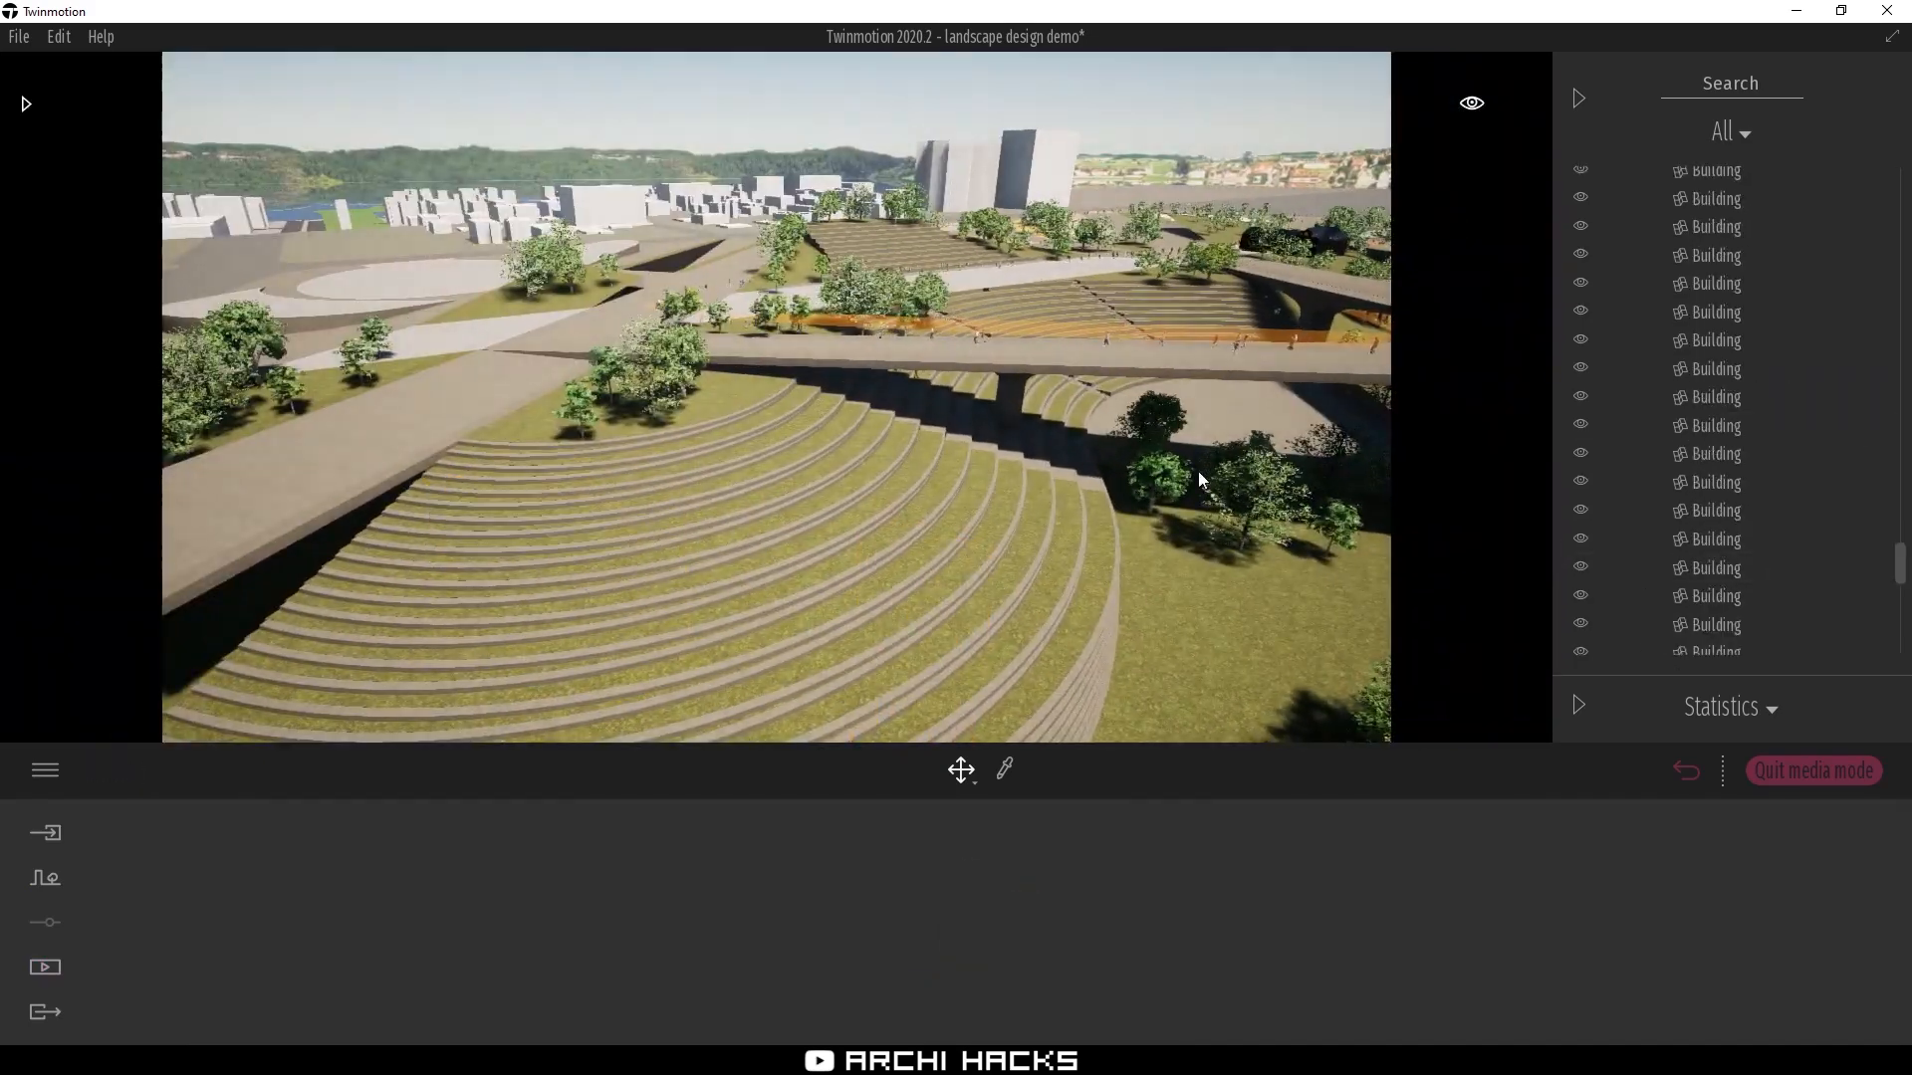
right_click_drag(1198, 470, 792, 563)
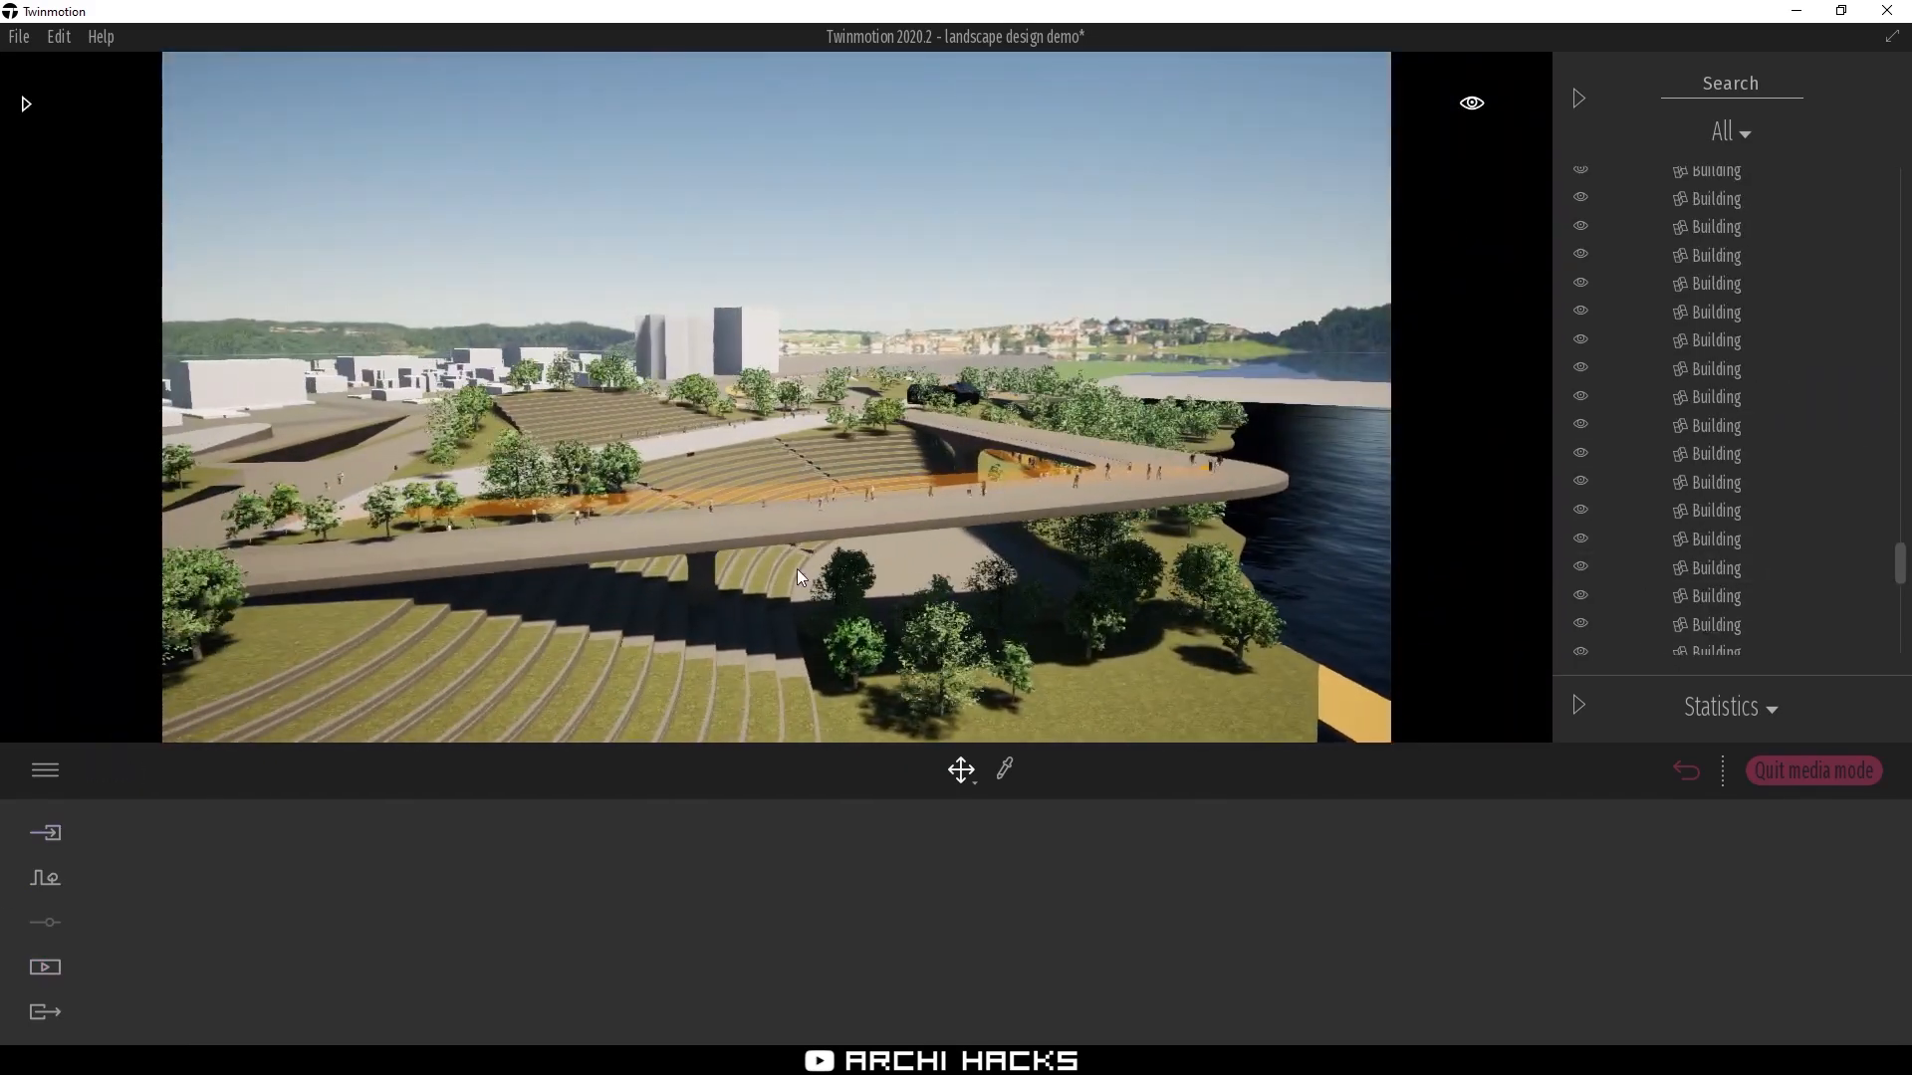
left_click(981, 906)
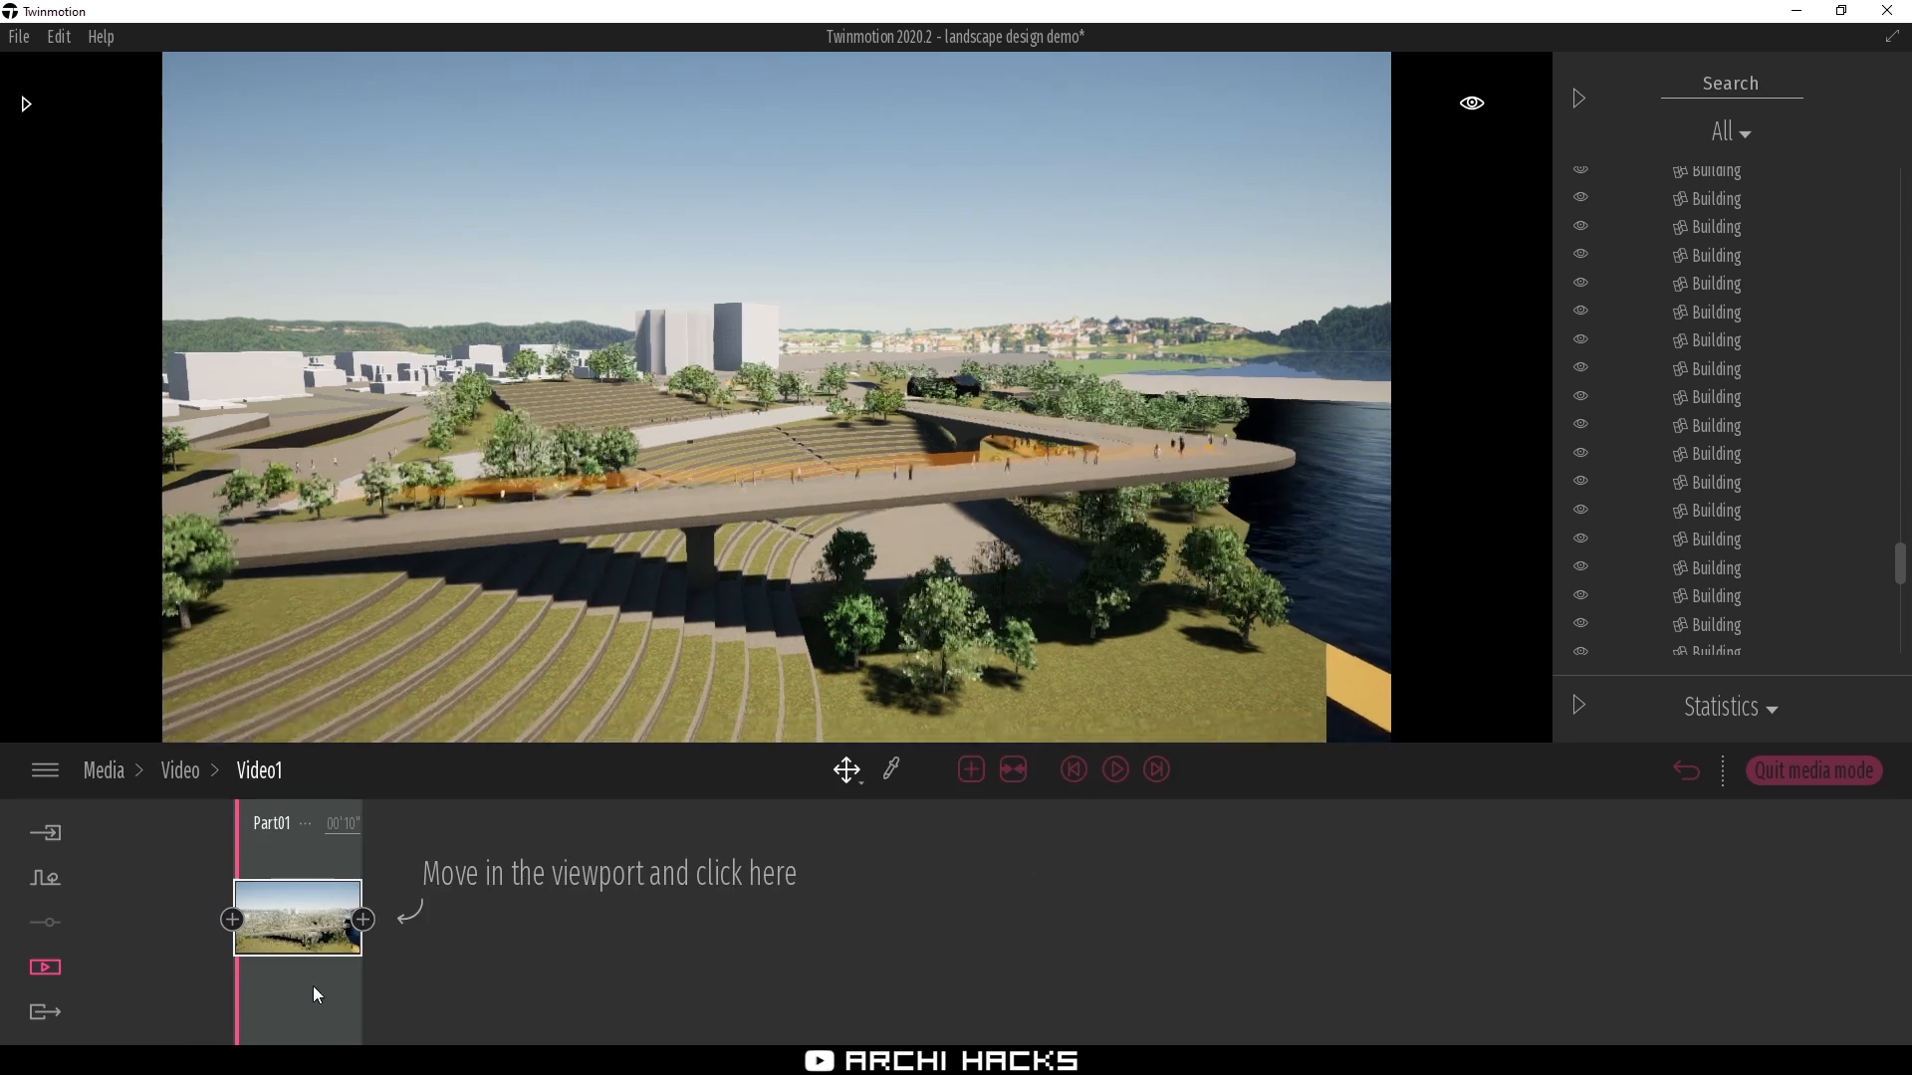
left_click(351, 959)
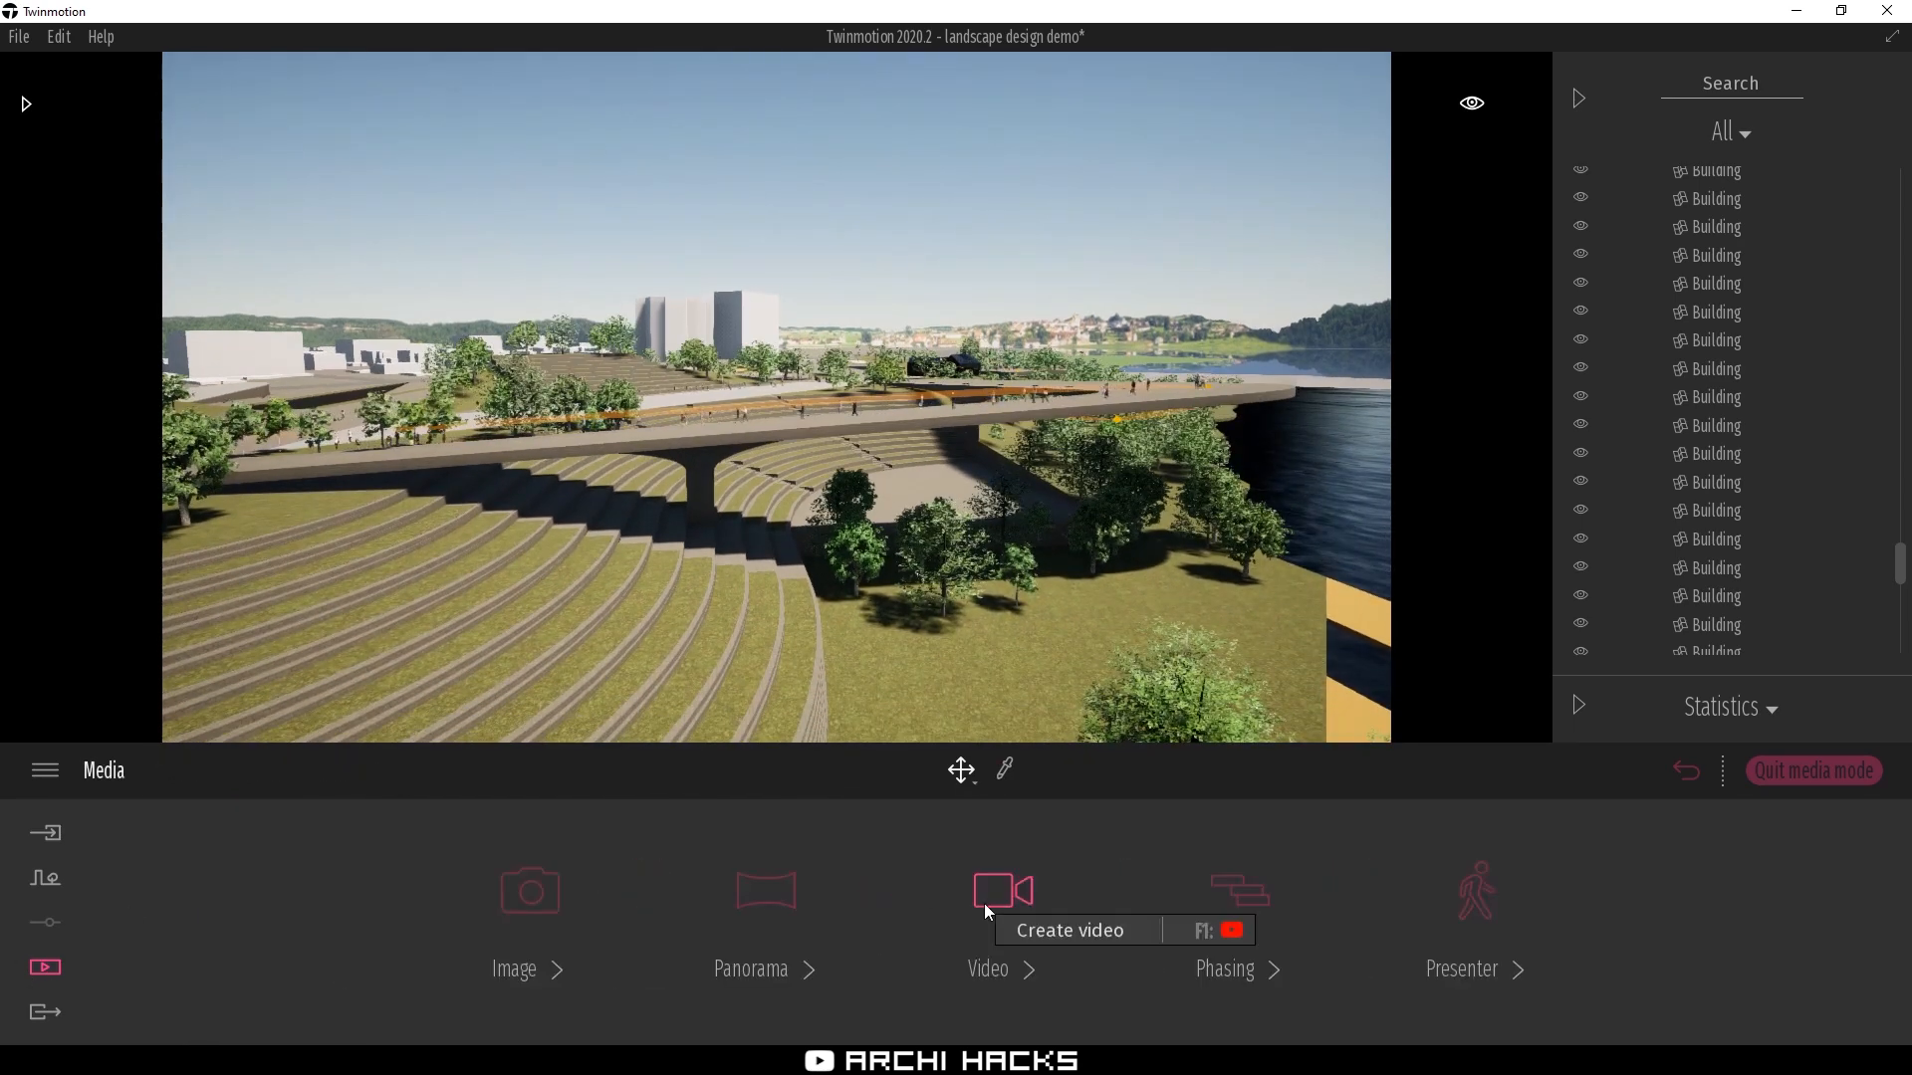
left_click(984, 896)
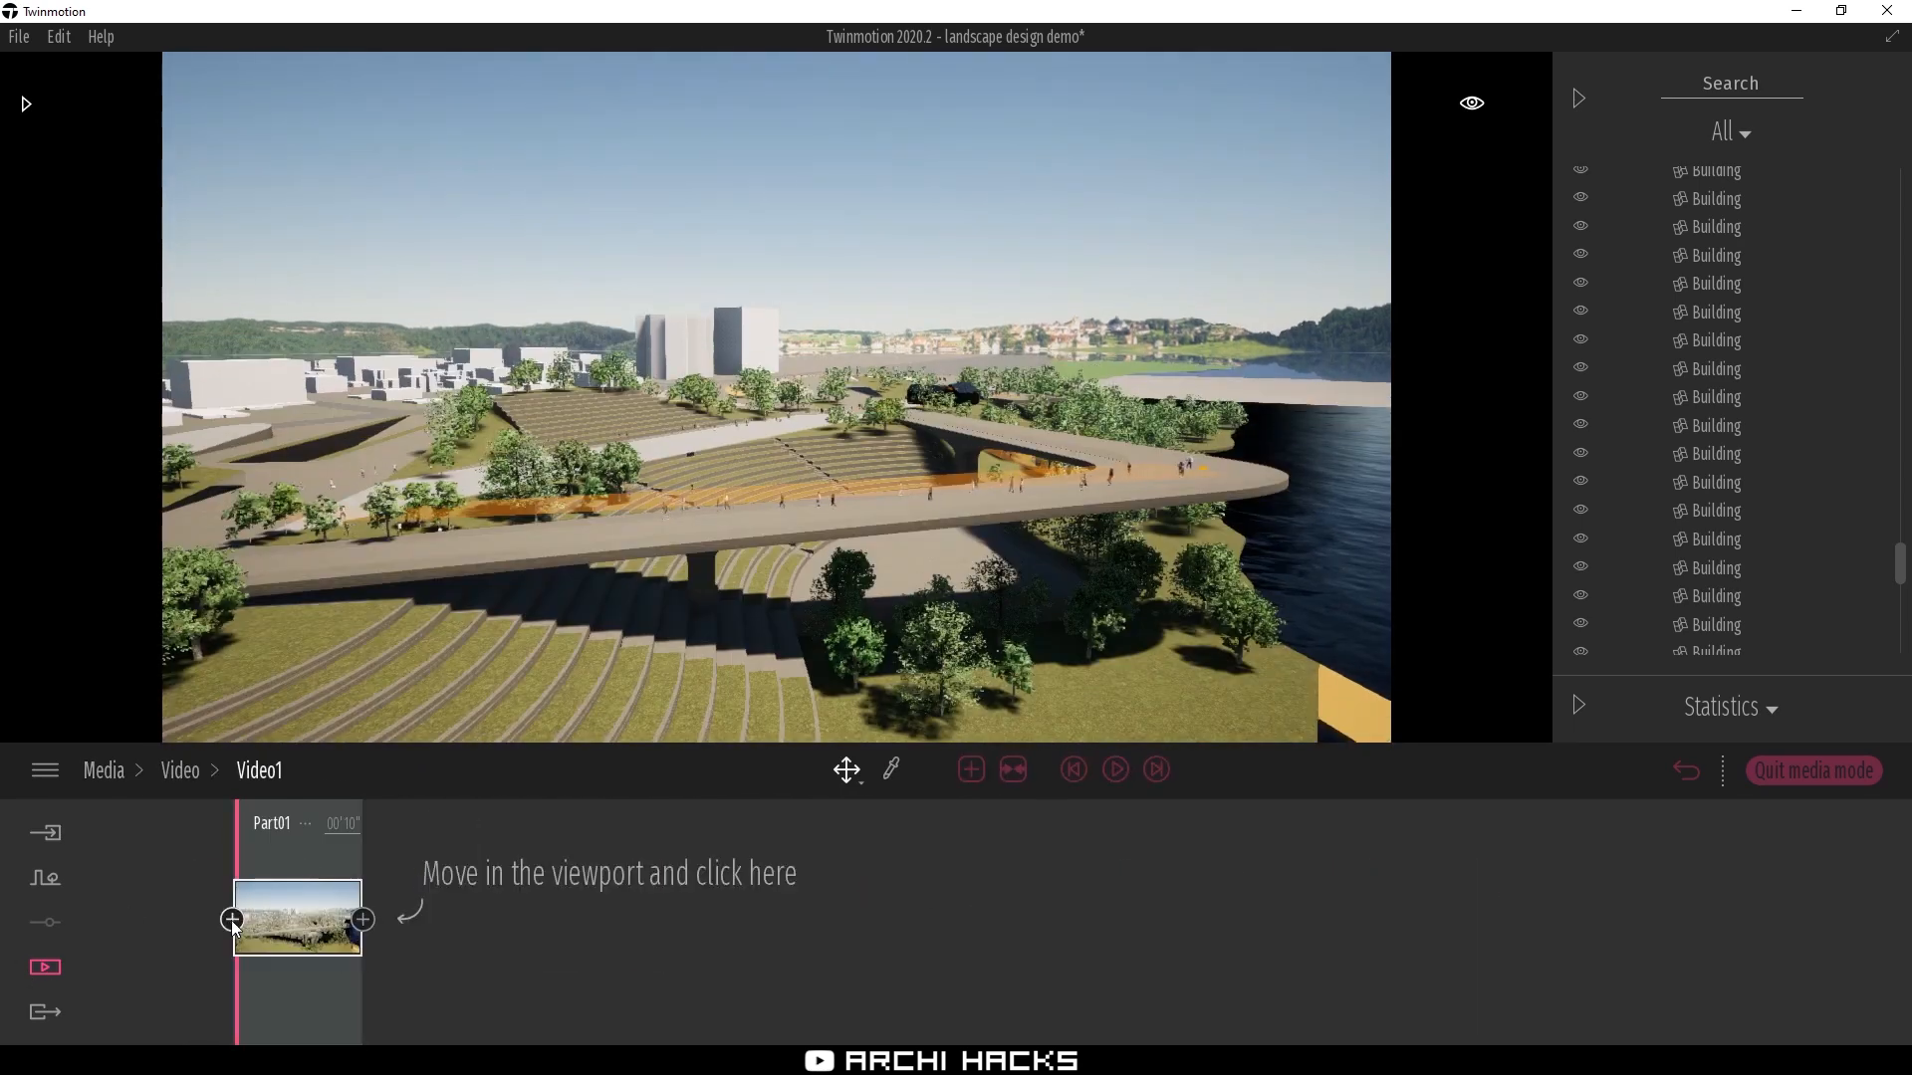
left_click(428, 916)
left_click(285, 1021)
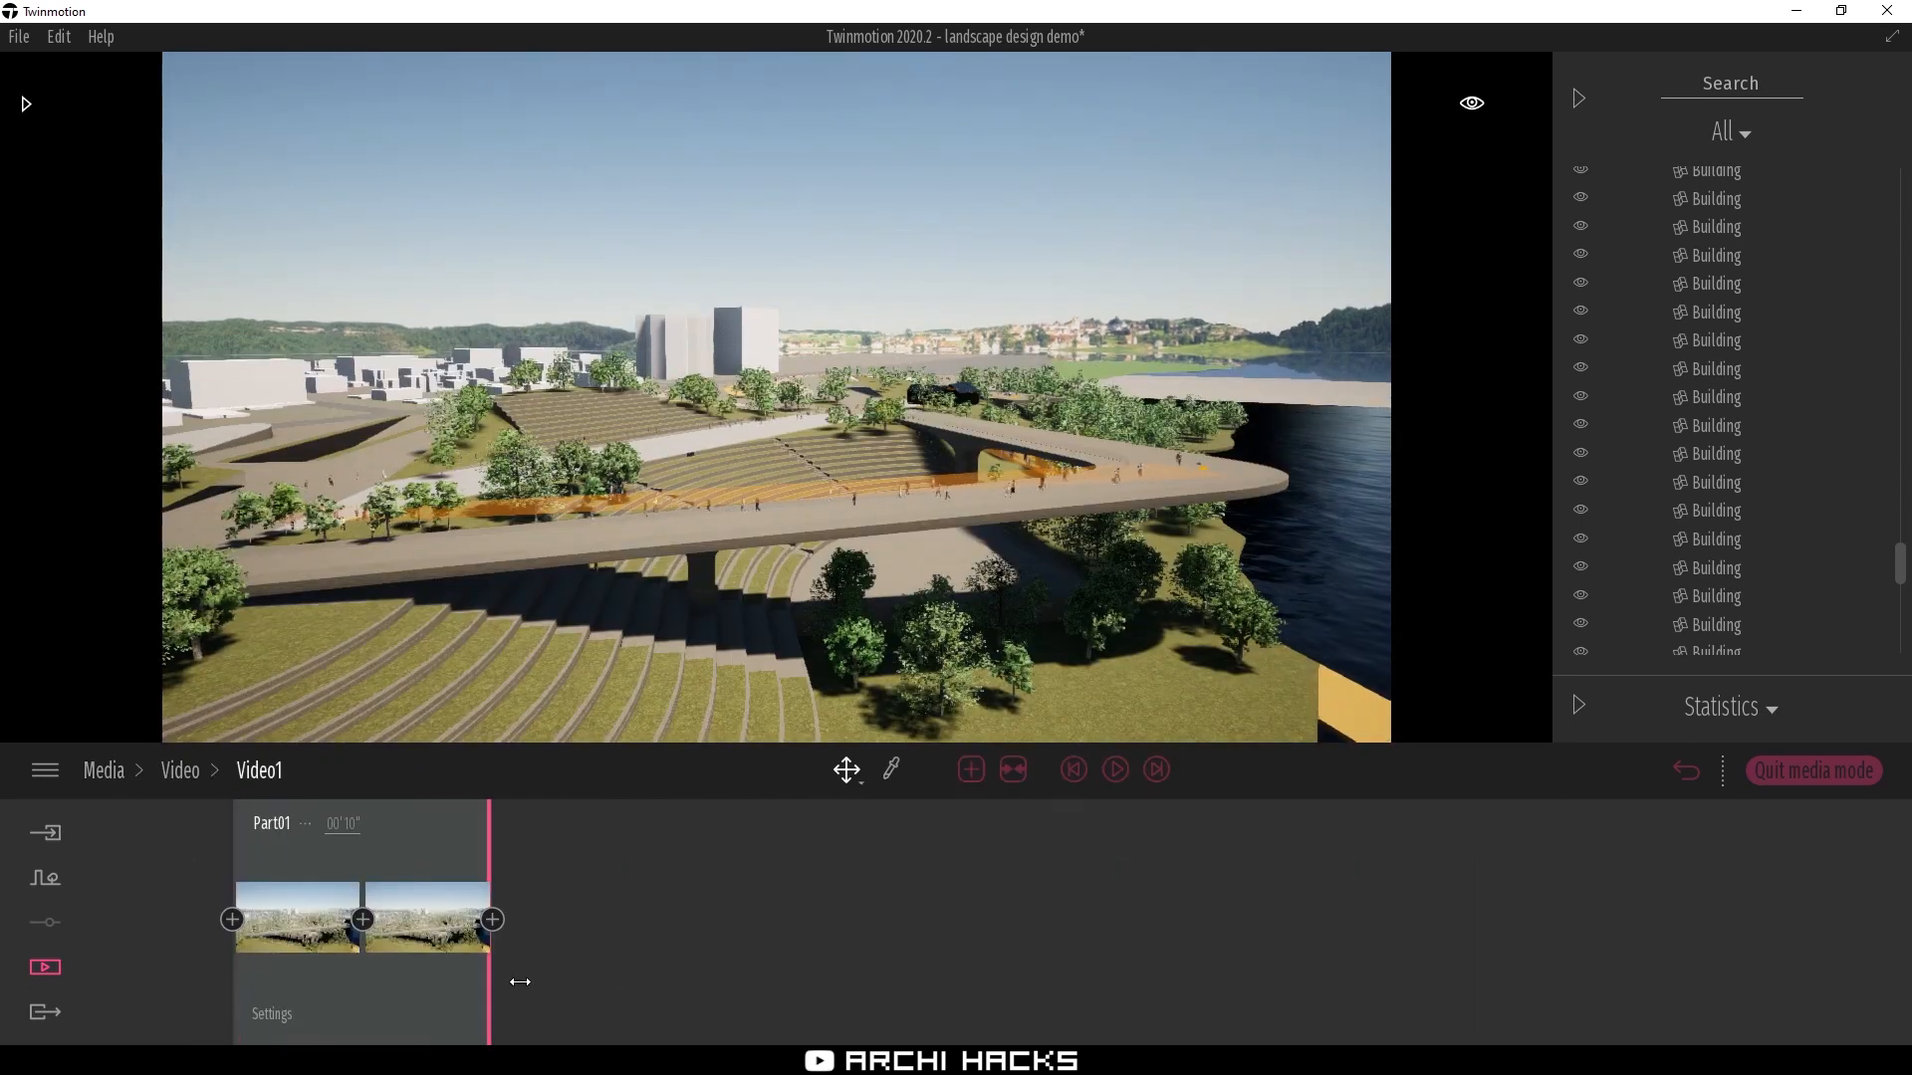
key("e")
key("q")
In Image1's location settings, set the month to December and the time of day to 13:15
left_click(45, 967)
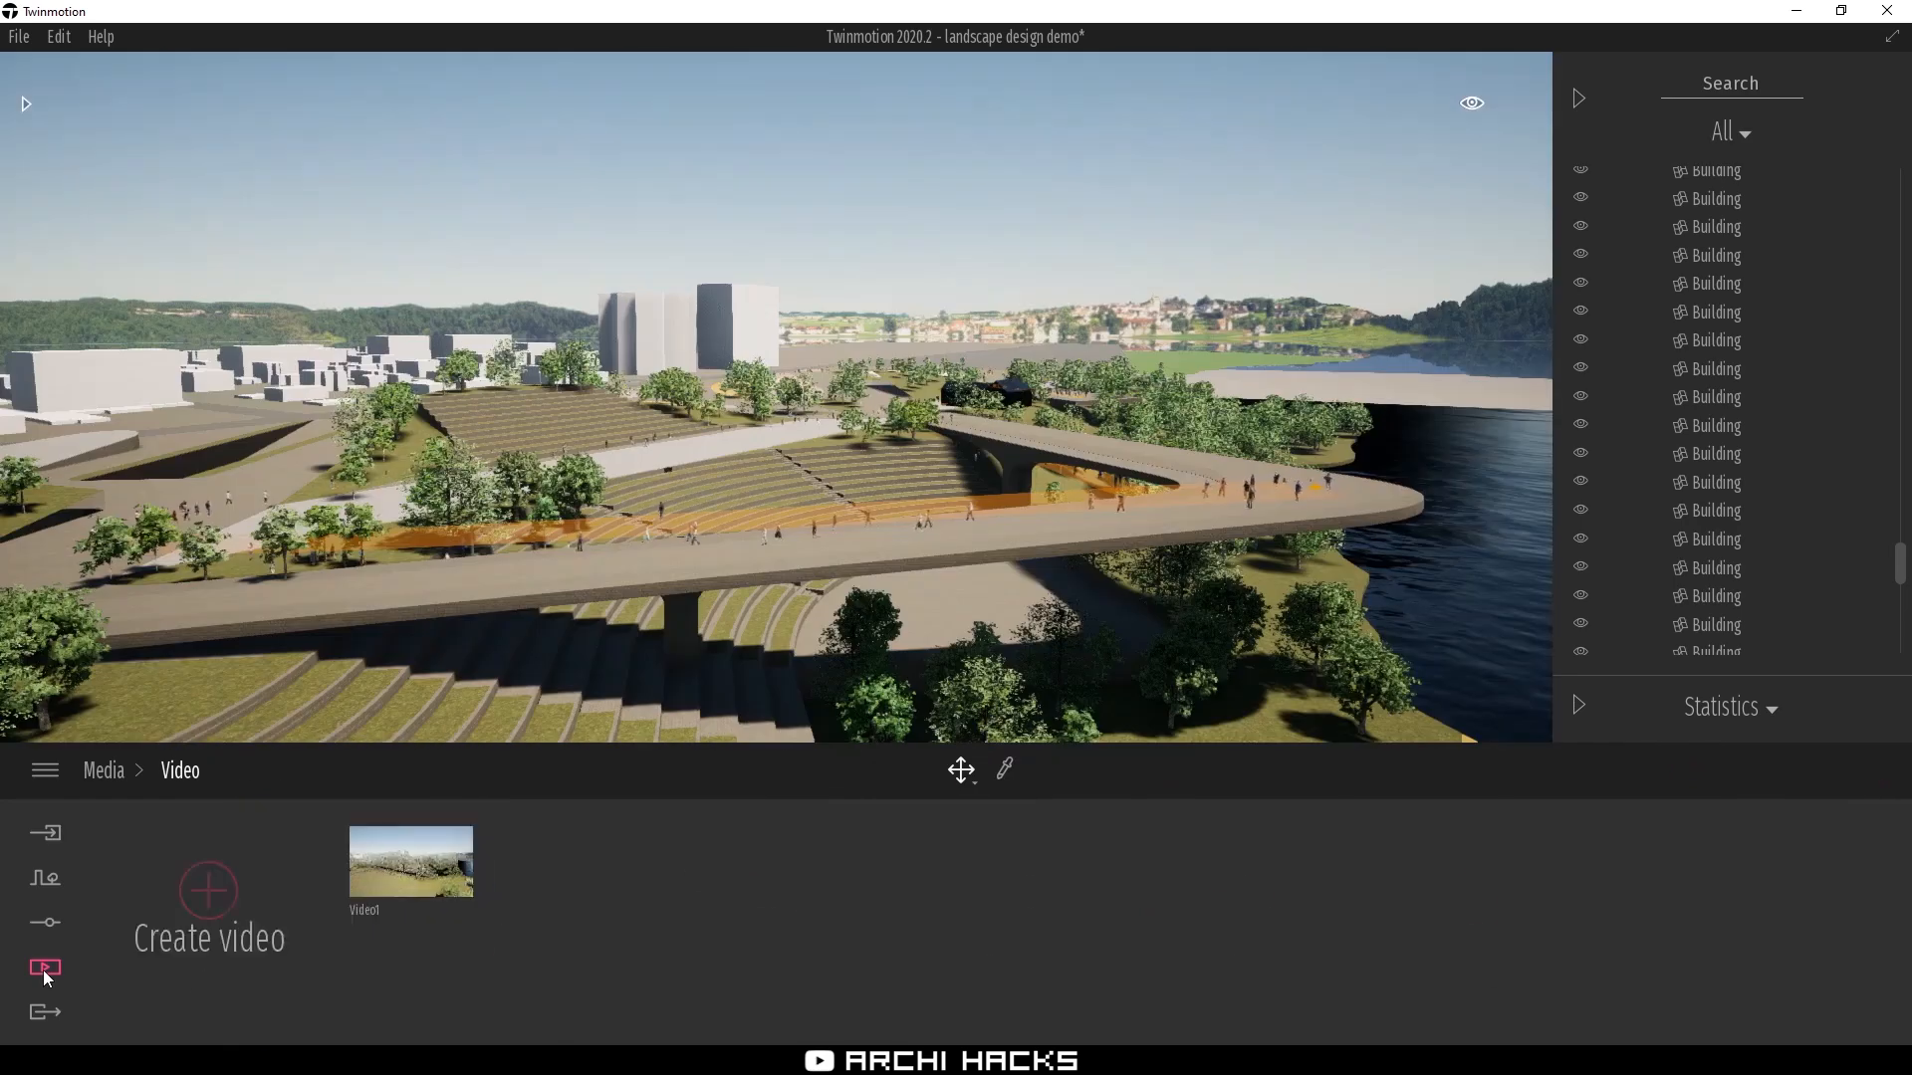
left_click(555, 910)
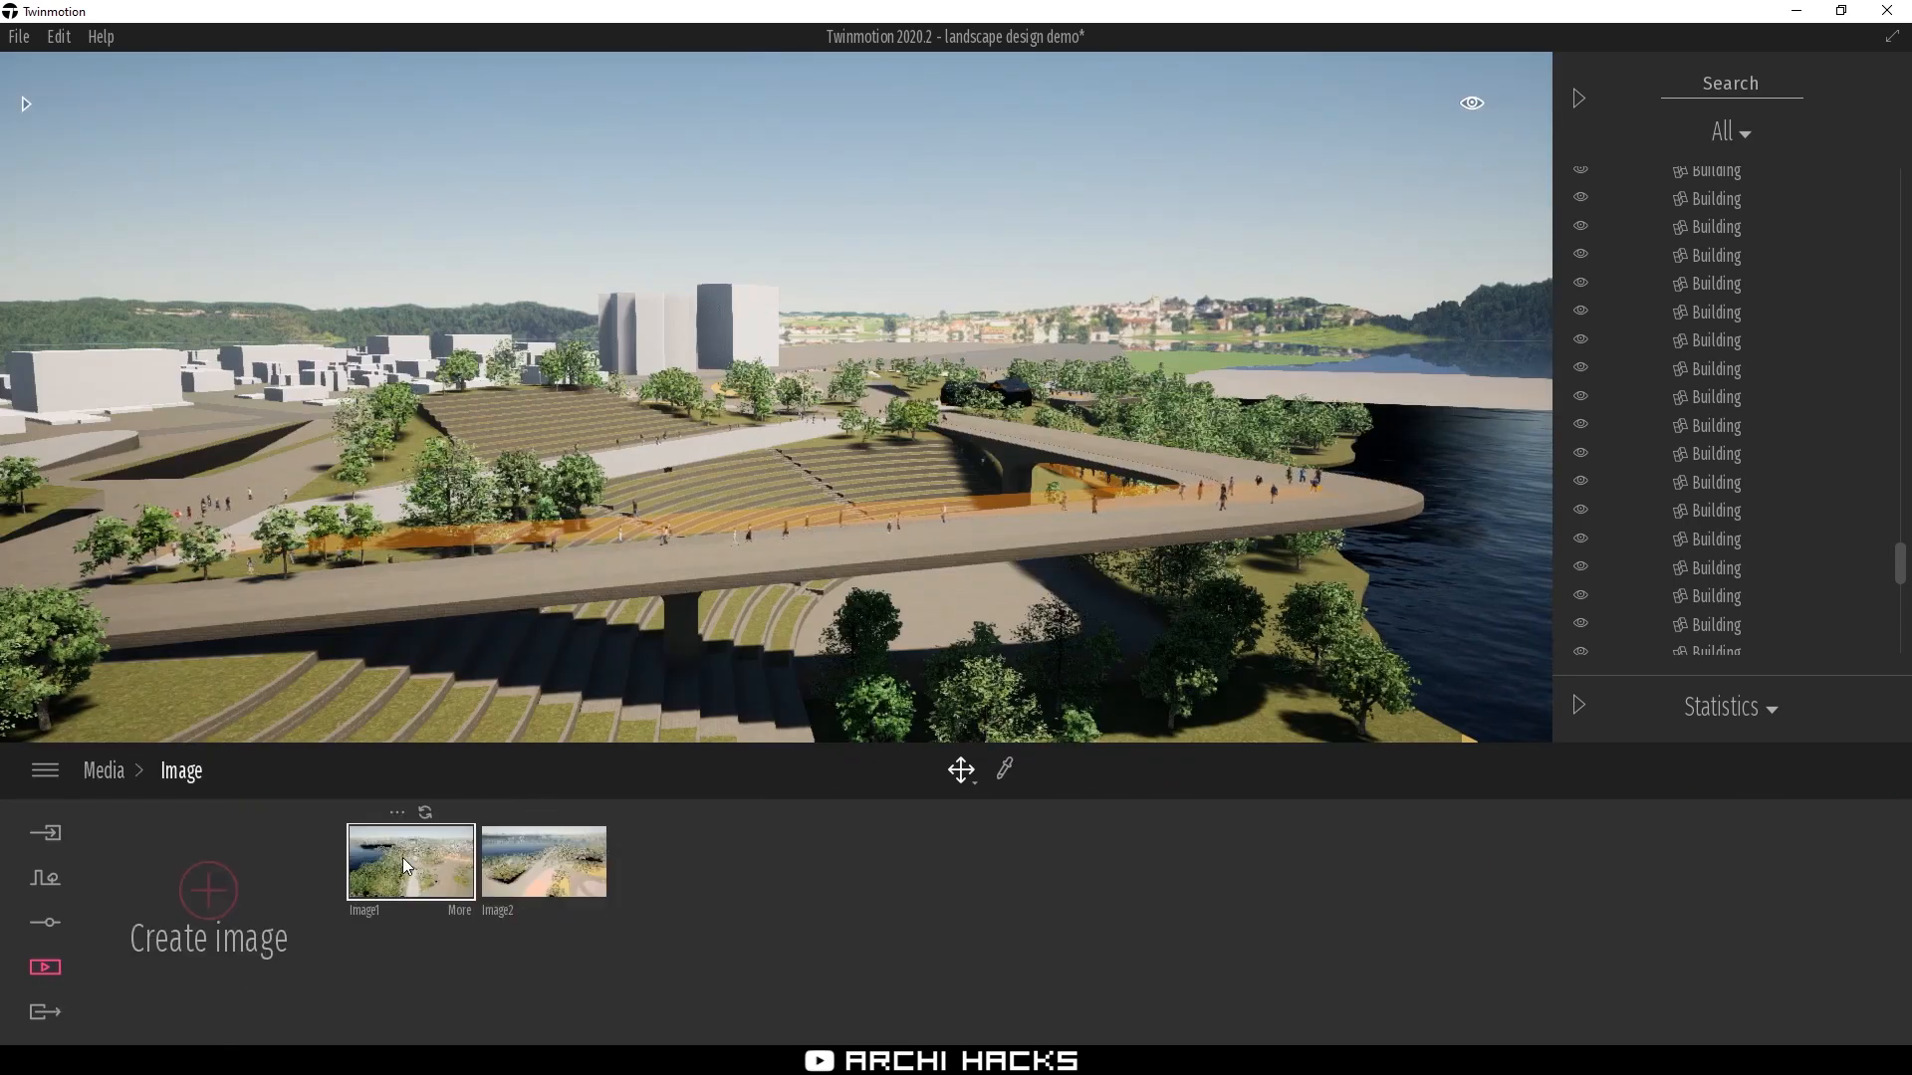
left_click(402, 857)
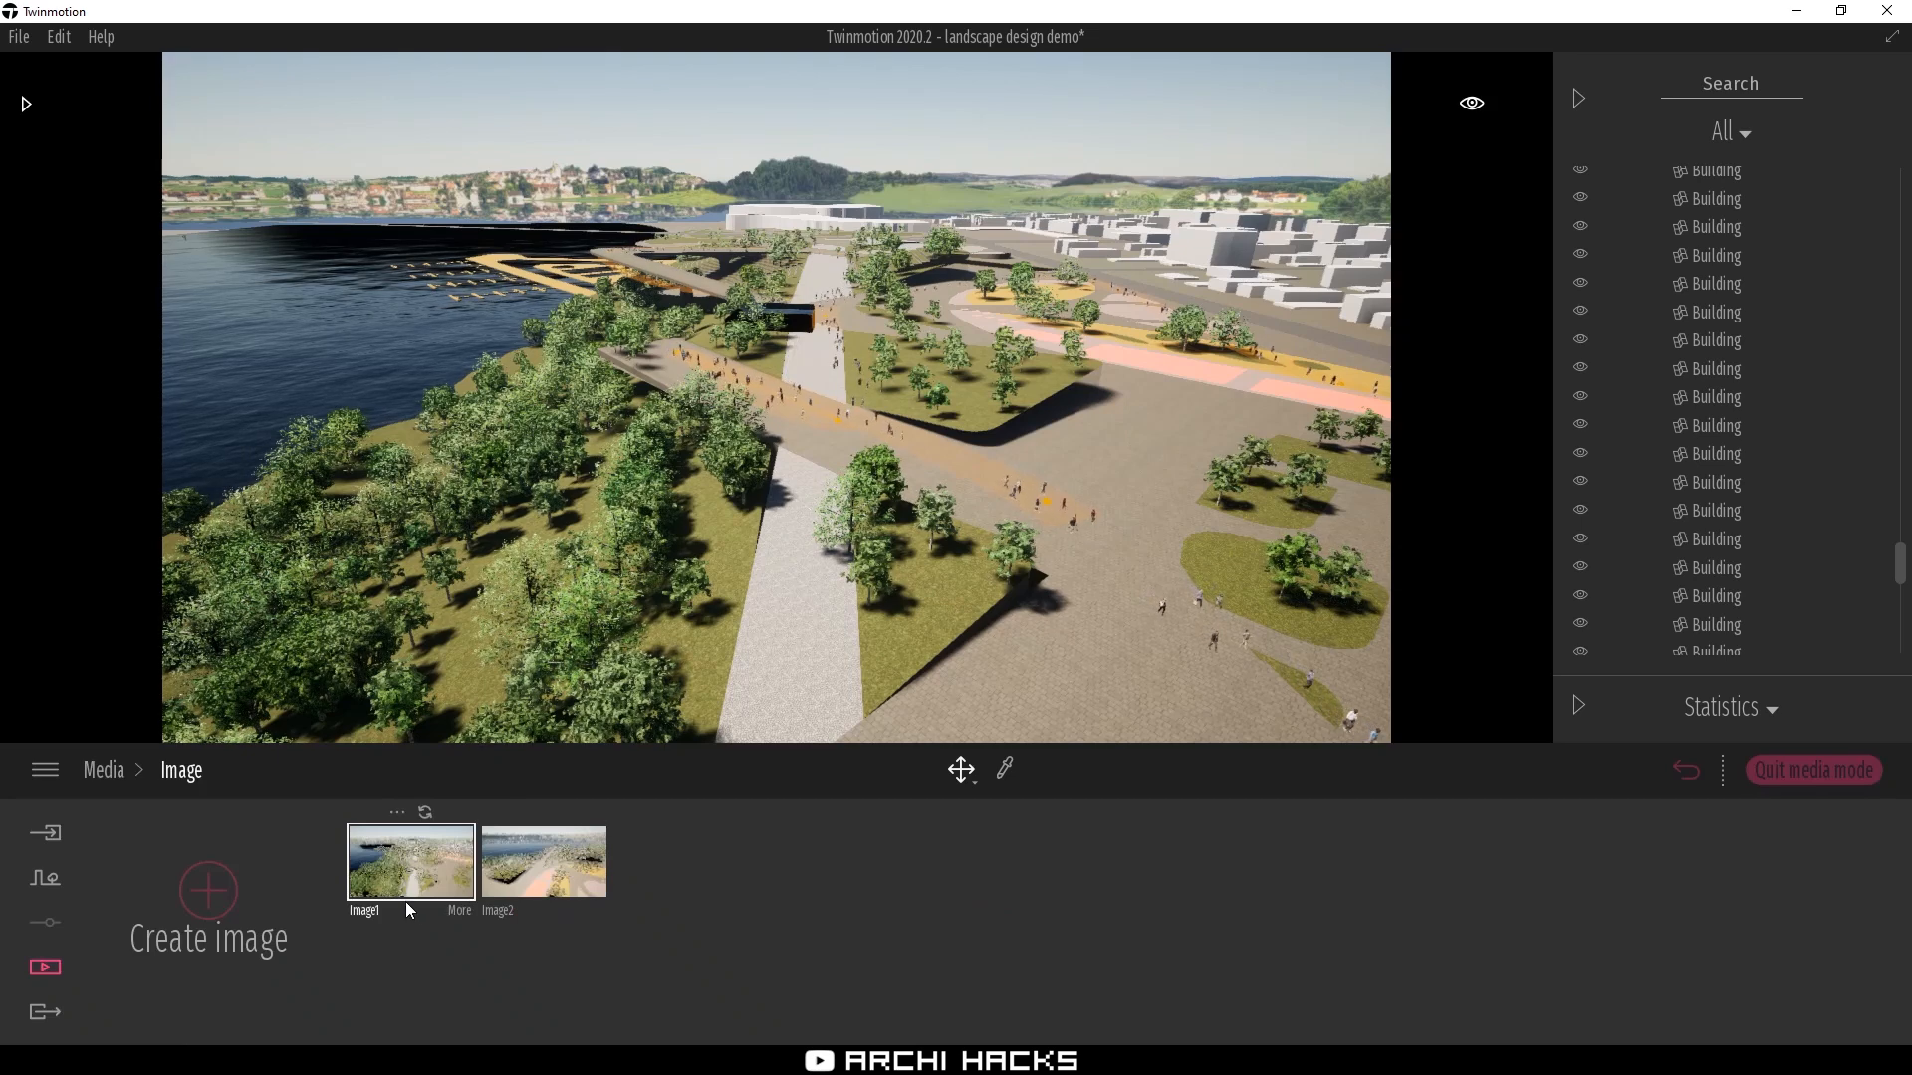
left_click(458, 911)
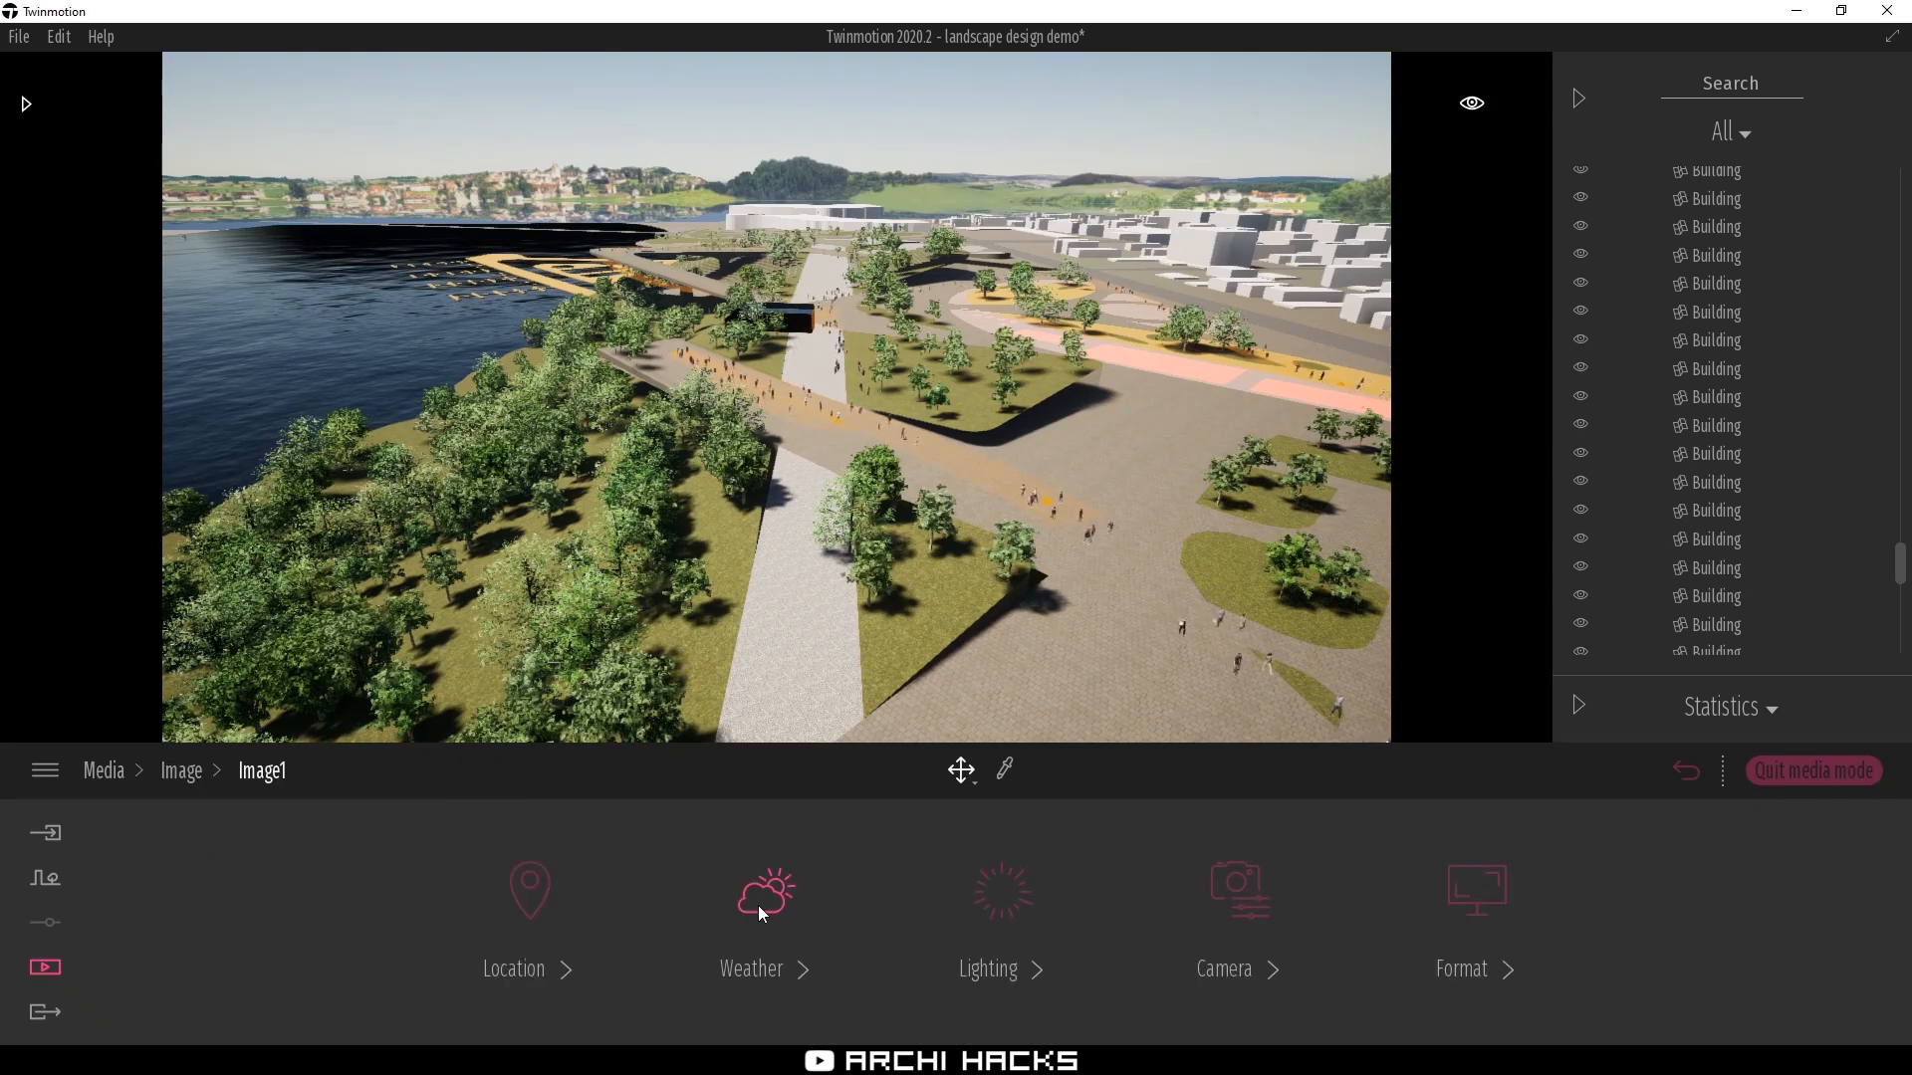
left_click(576, 908)
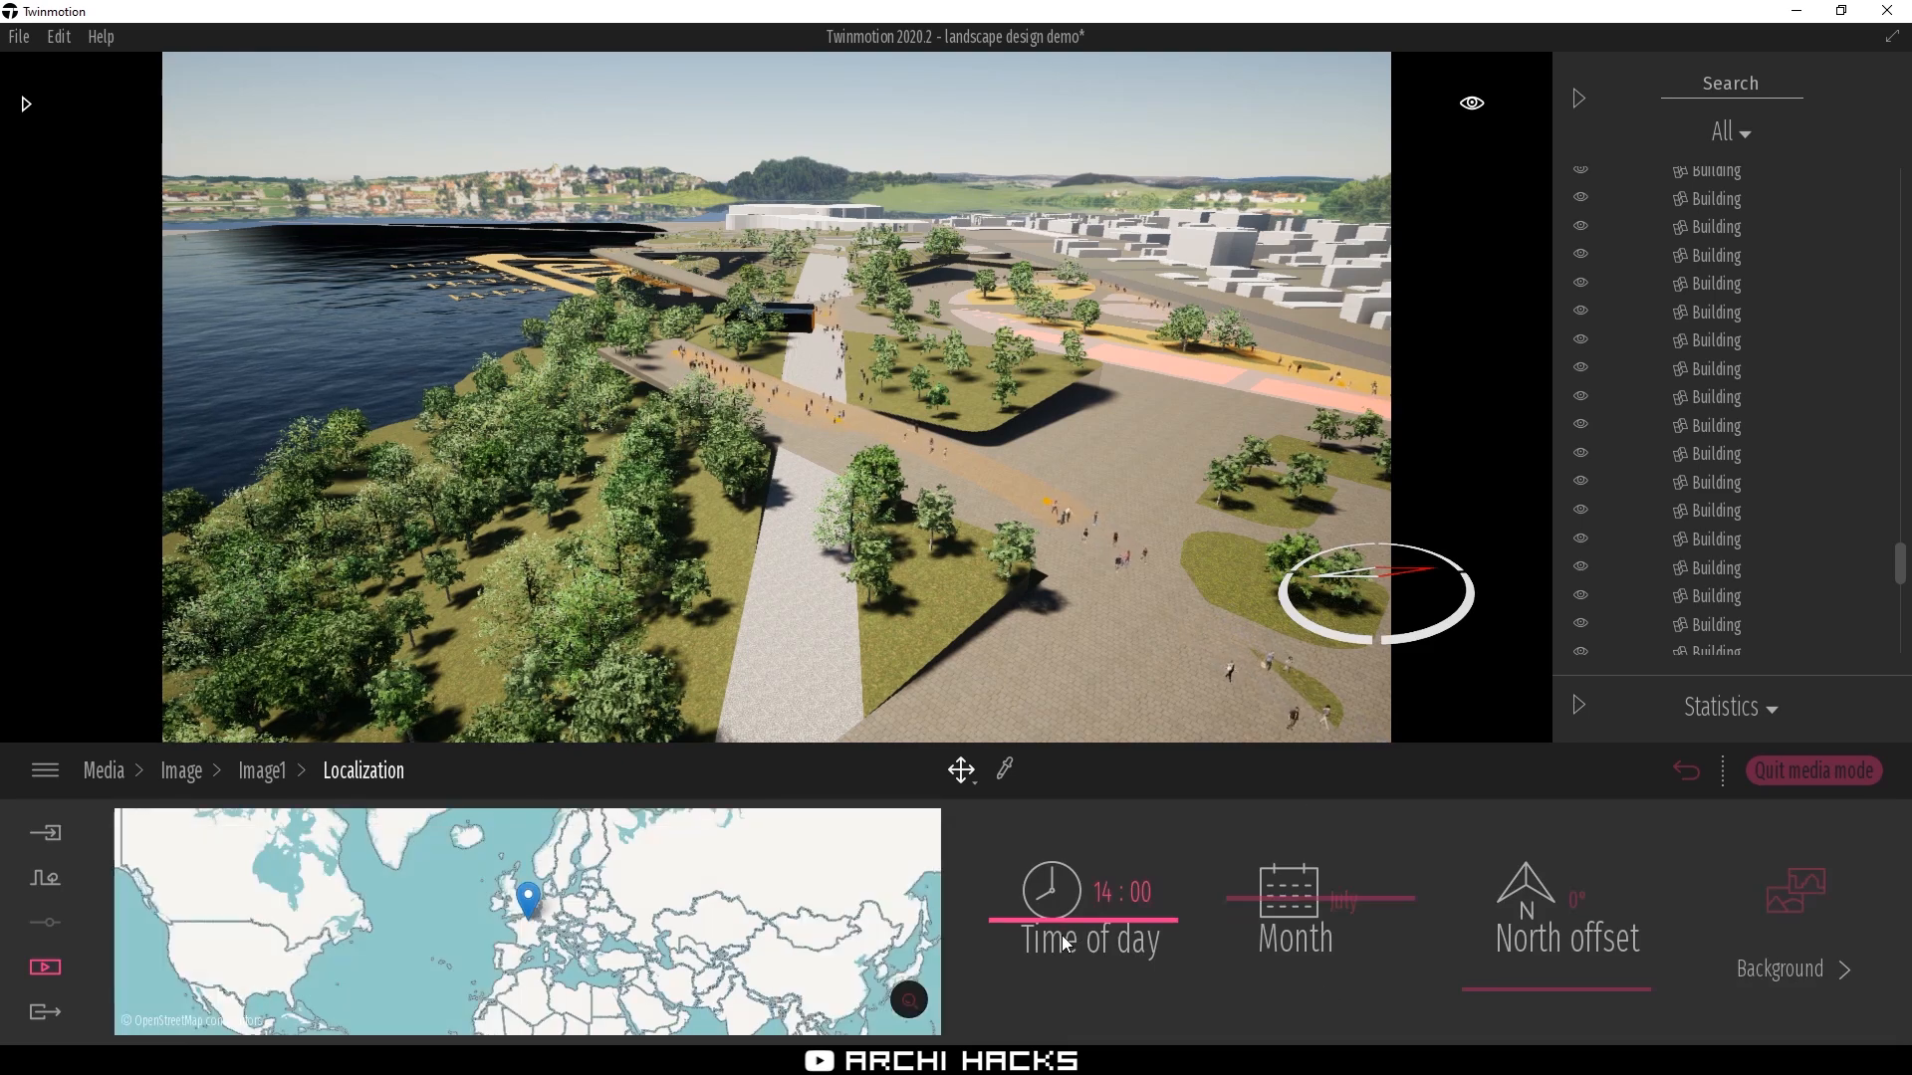
left_click_drag(1080, 934, 1088, 952)
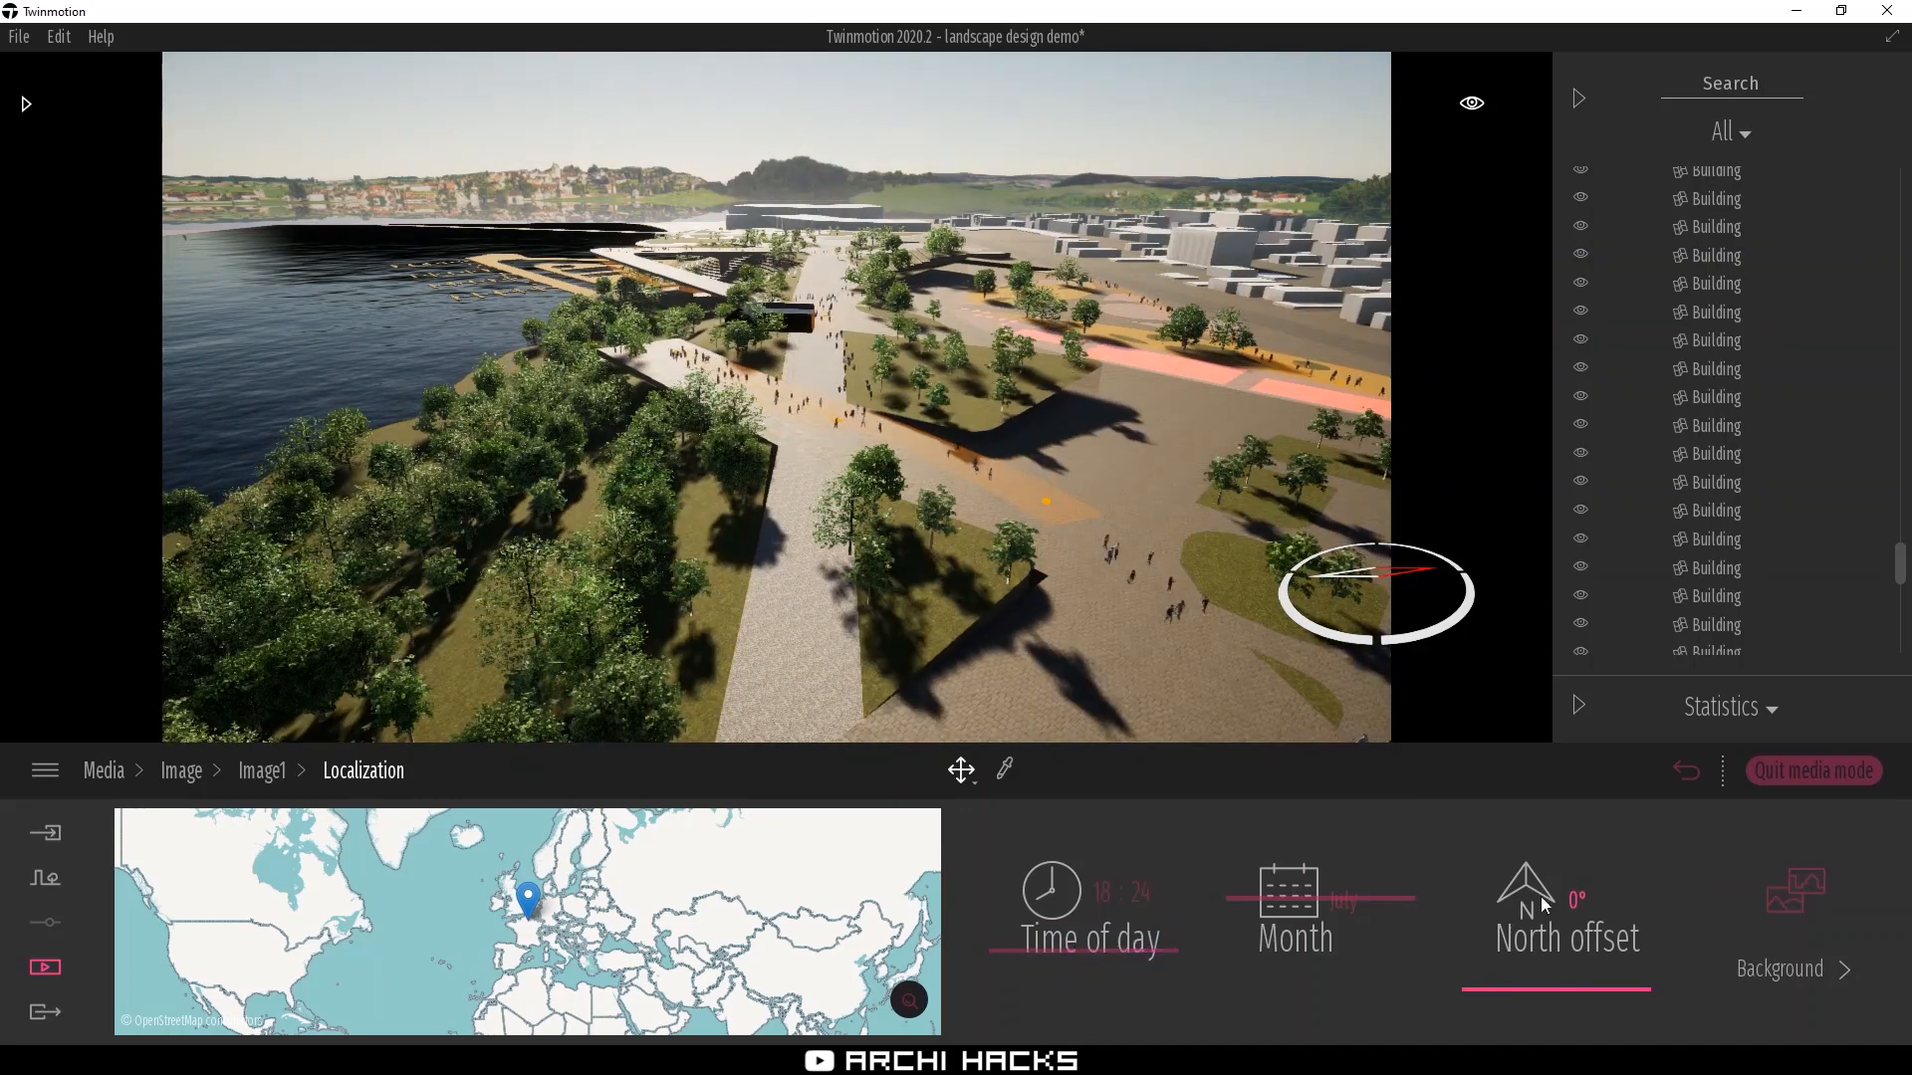
left_click_drag(1289, 899, 1266, 974)
left_click_drag(1051, 949, 1045, 908)
left_click_drag(1348, 973, 1416, 806)
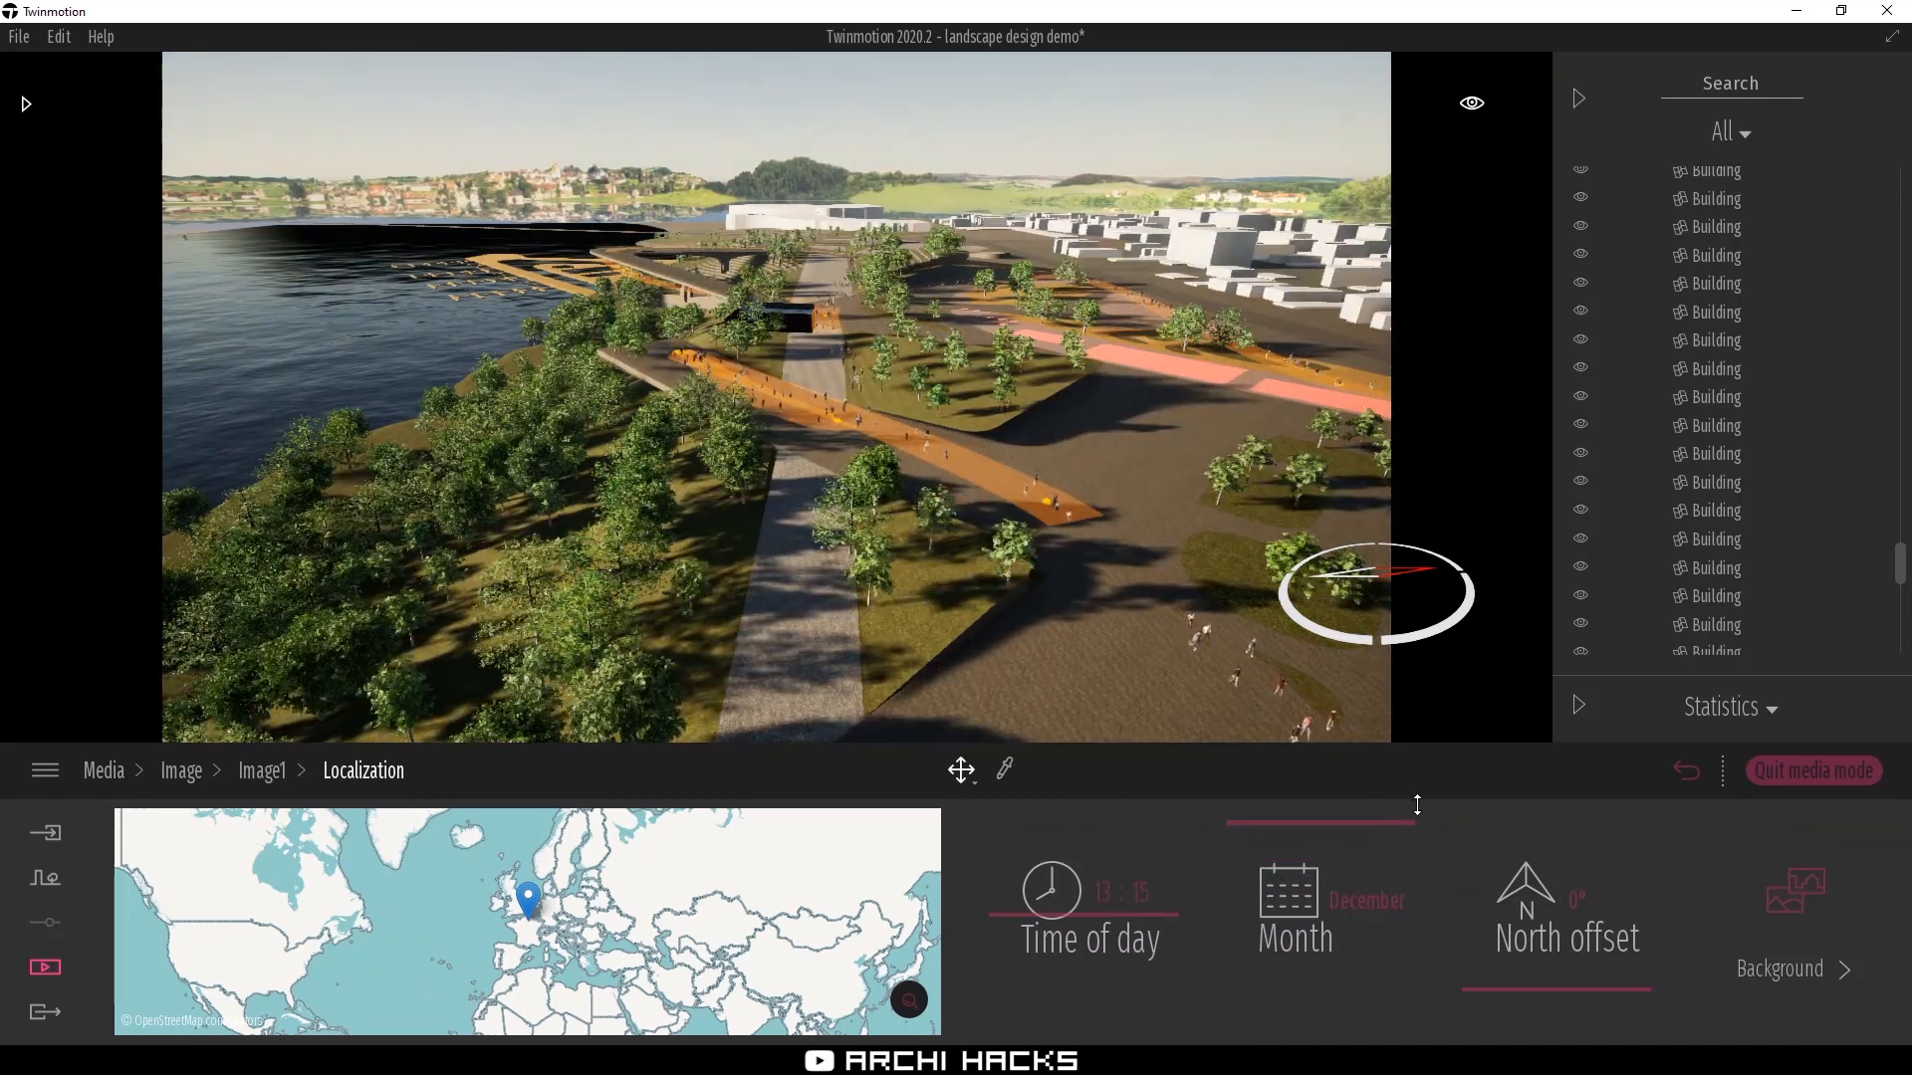
Adjust Image1's time of day further and rotate its north offset past 51° to redirect the sunlight
mouse_move(1067, 928)
left_mouse_down()
mouse_move(1058, 887)
mouse_move(1061, 921)
left_mouse_up()
mouse_move(1561, 990)
left_mouse_down()
mouse_move(1567, 948)
mouse_move(1564, 968)
left_mouse_up()
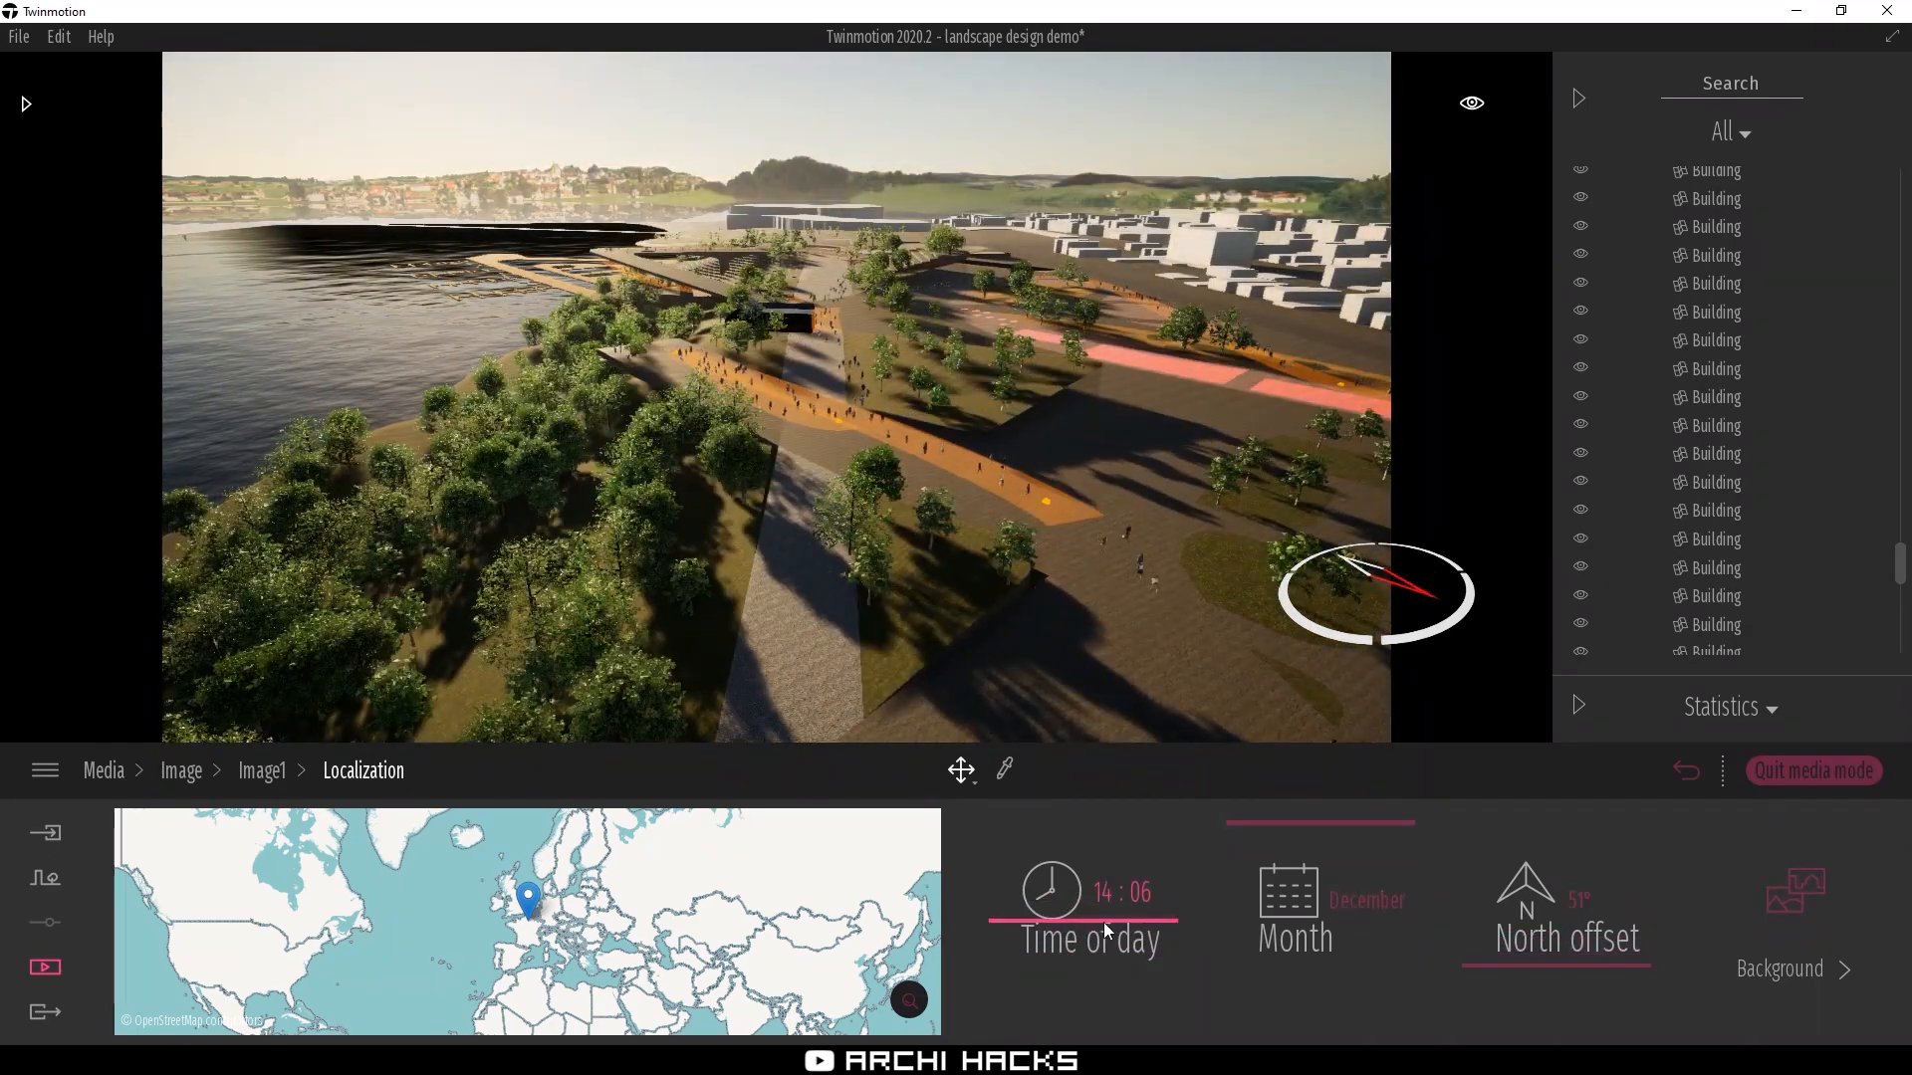
left_click_drag(1103, 922, 1095, 908)
left_click_drag(1558, 946, 1563, 931)
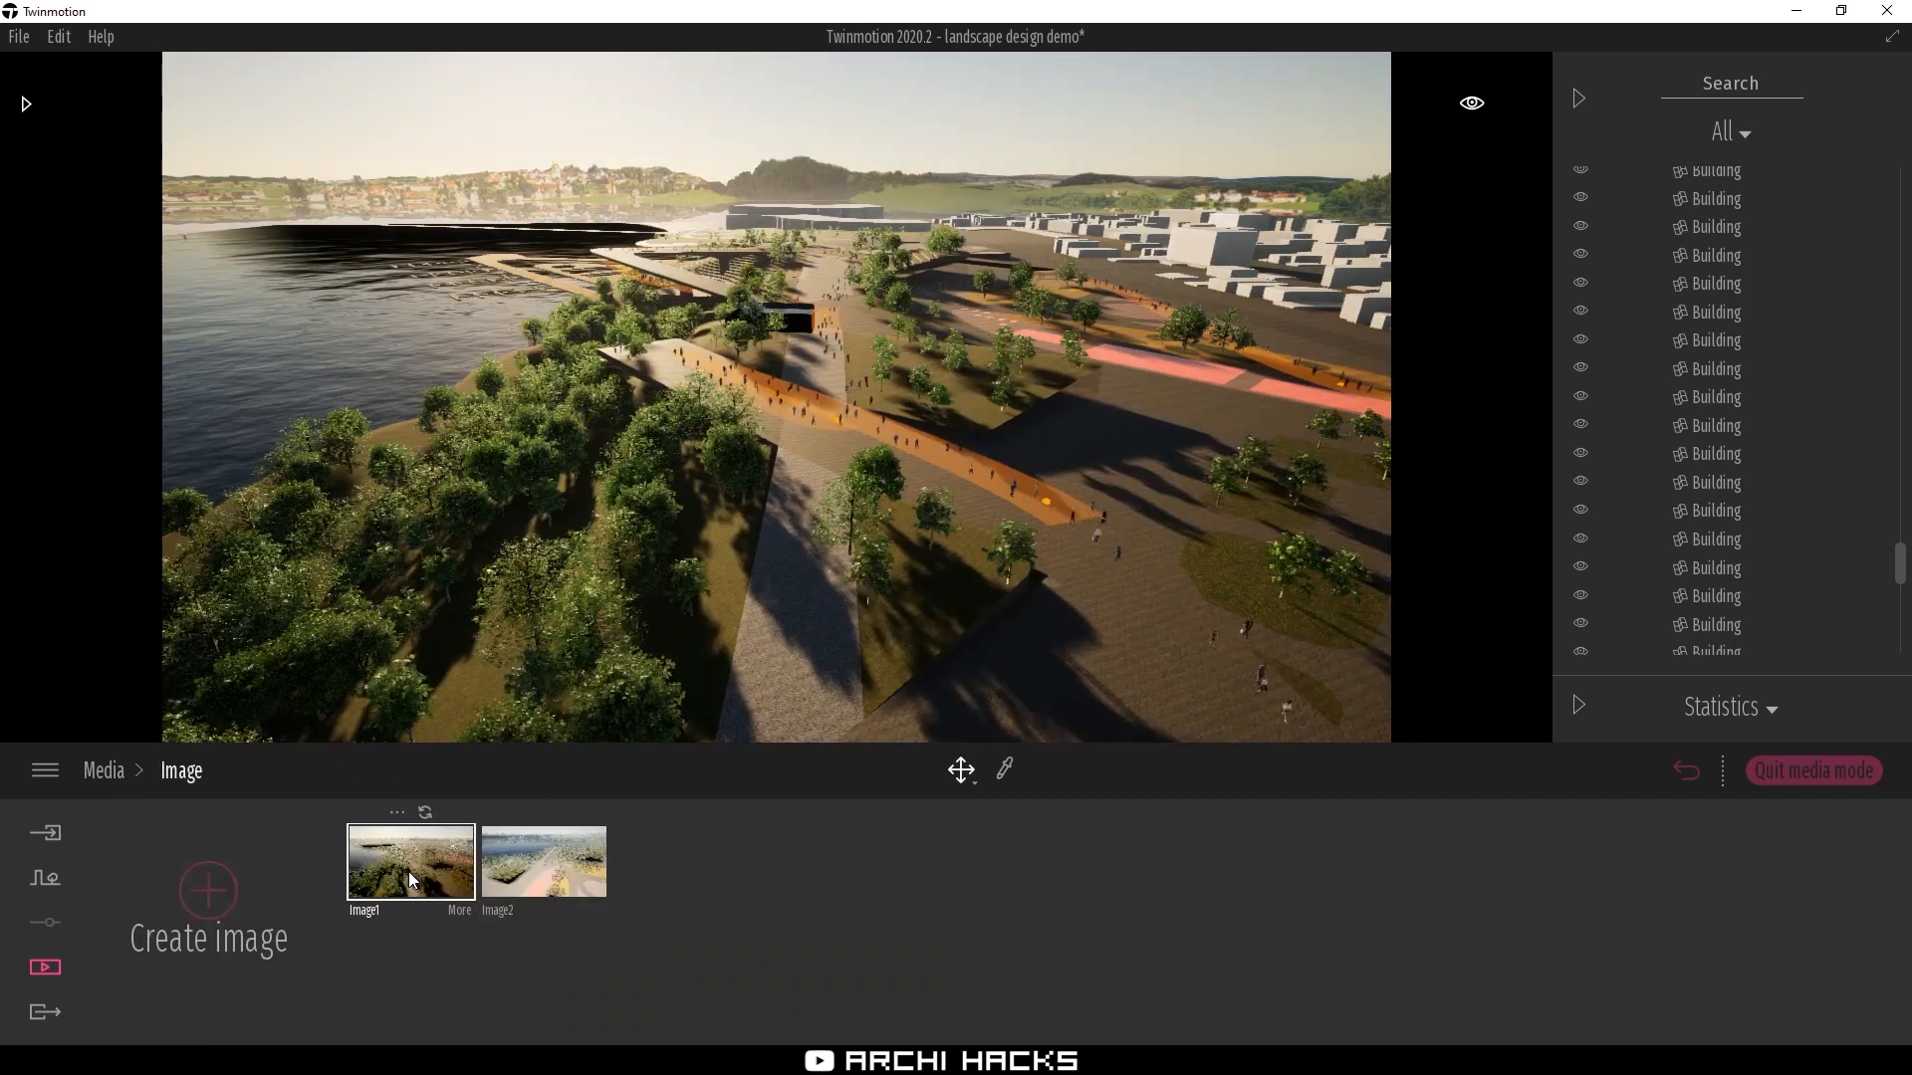
In Image2's weather settings, shift the season to autumn, set growth to 0.66 and move the weather towards cloudy
left_click(538, 875)
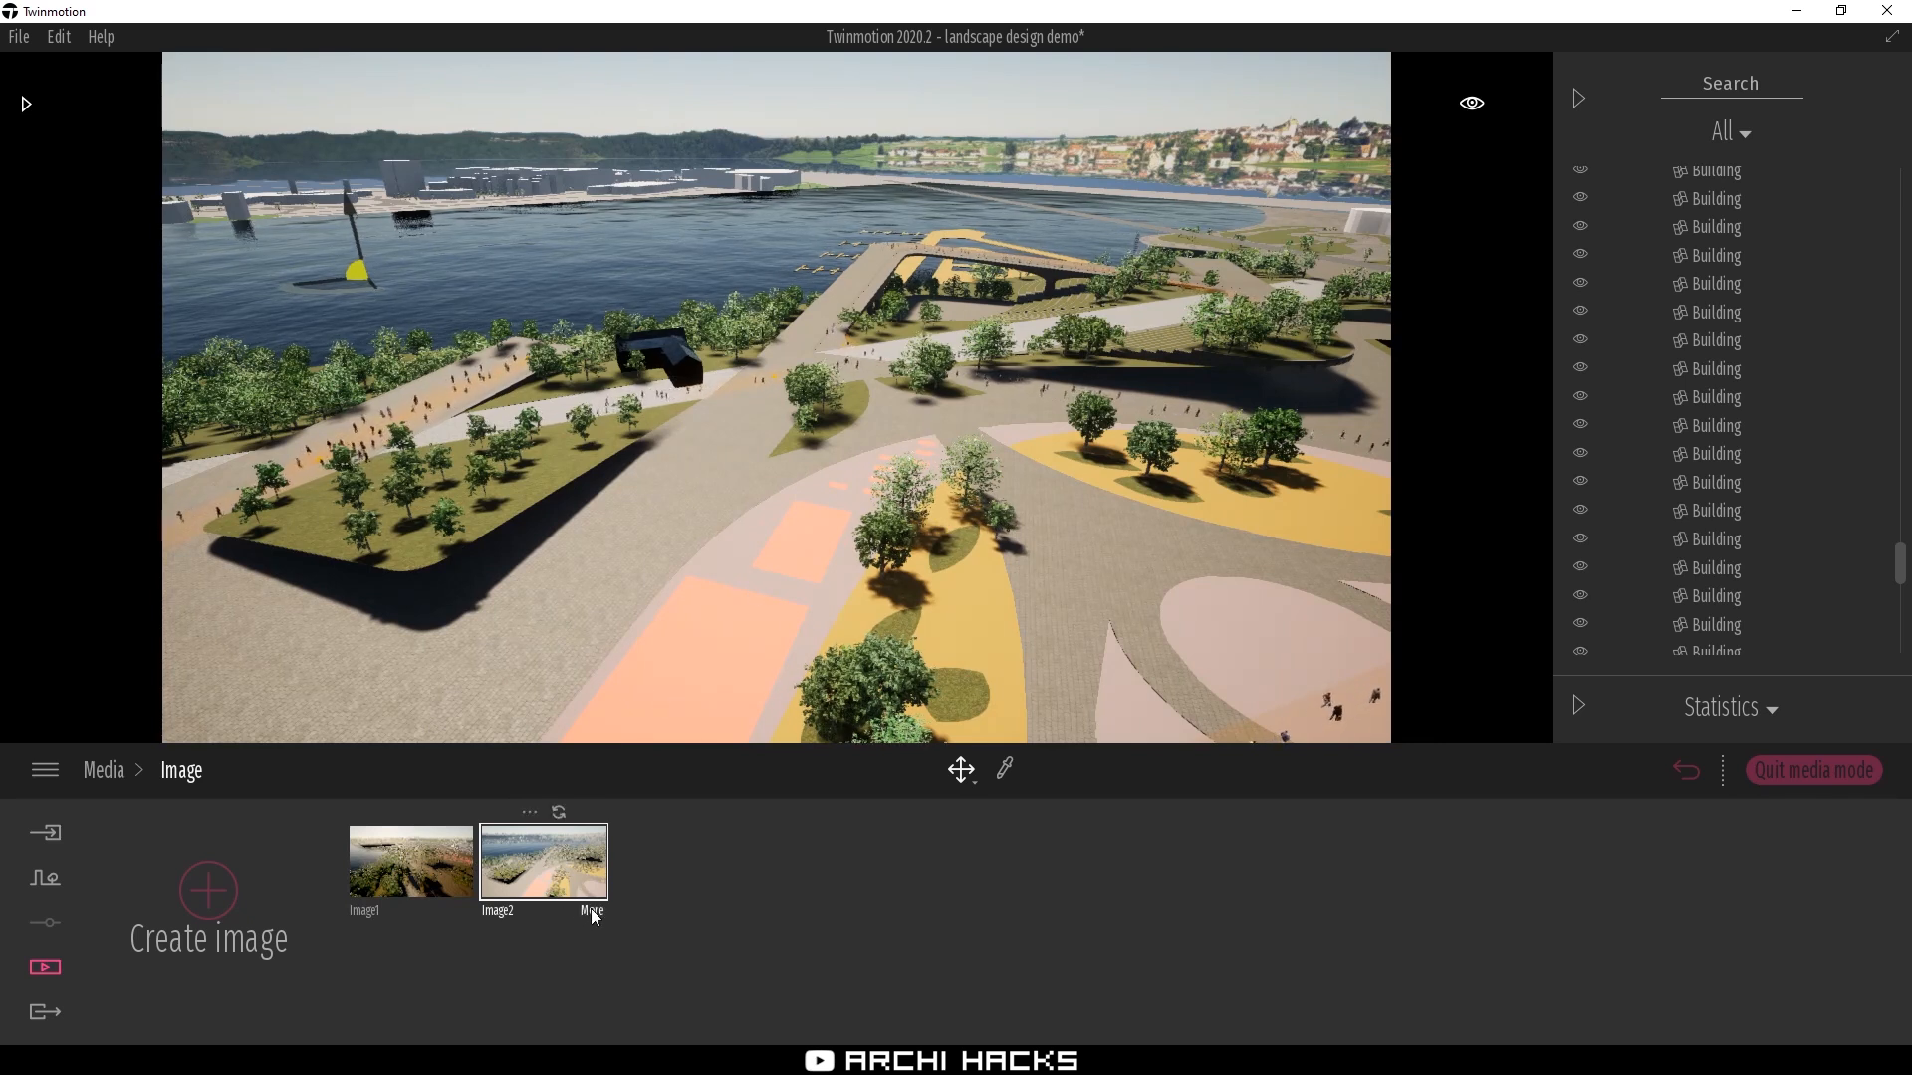
left_click(592, 911)
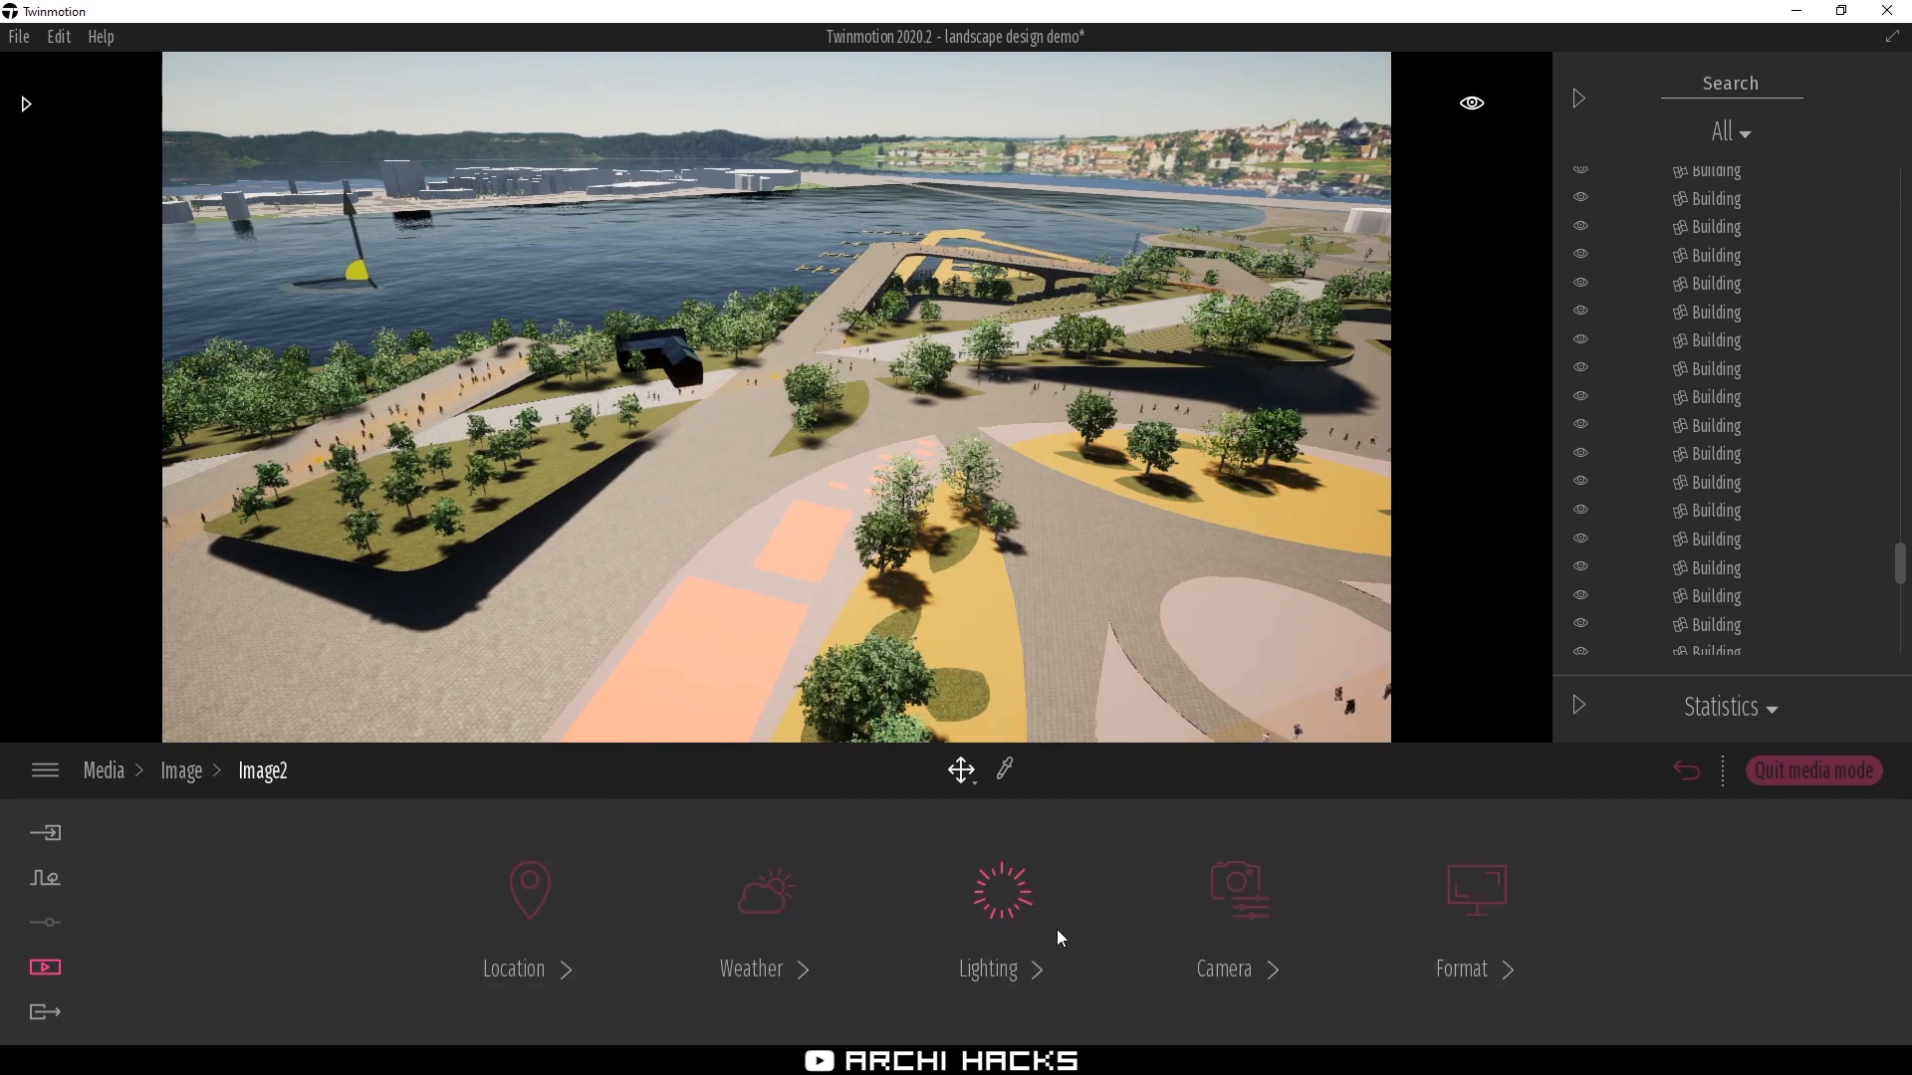
left_click(991, 908)
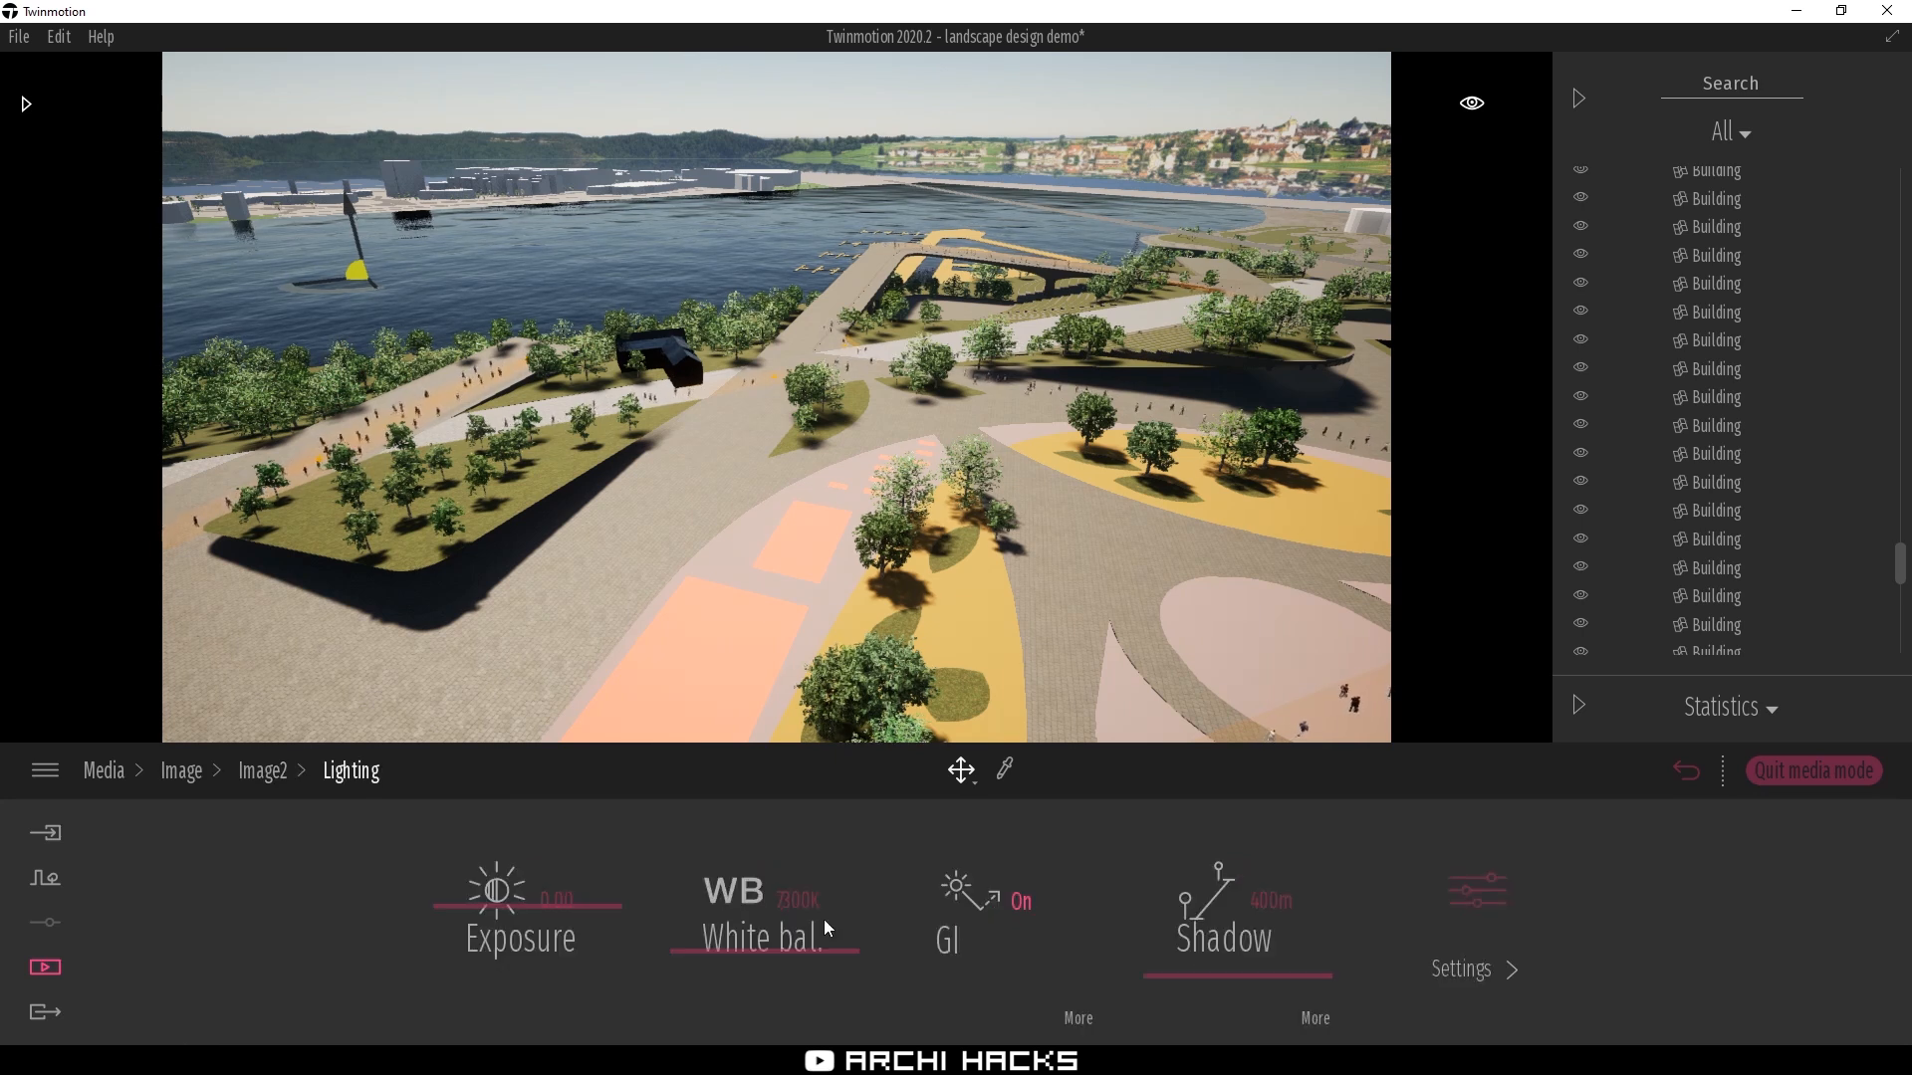
left_click(278, 773)
left_click(776, 899)
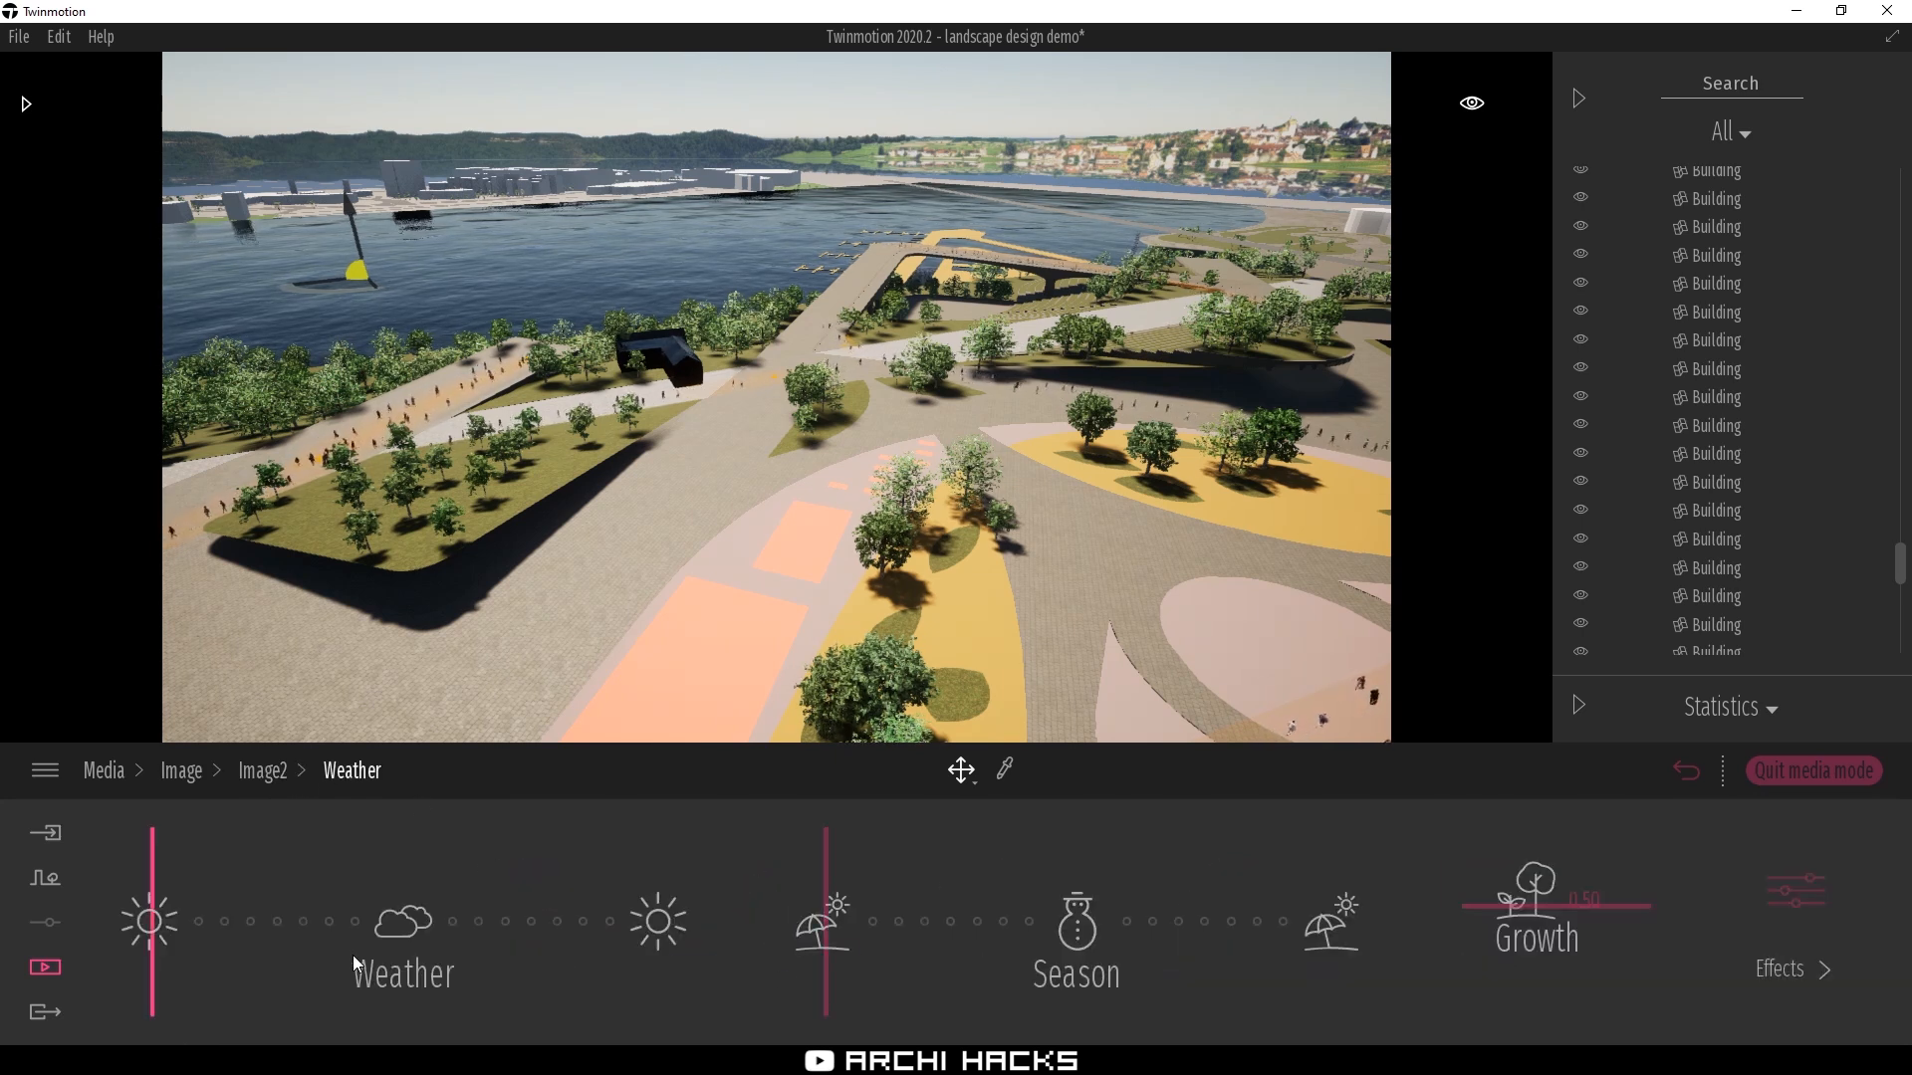
mouse_move(884, 951)
left_mouse_down()
mouse_move(934, 951)
mouse_move(864, 953)
mouse_move(893, 957)
left_mouse_up()
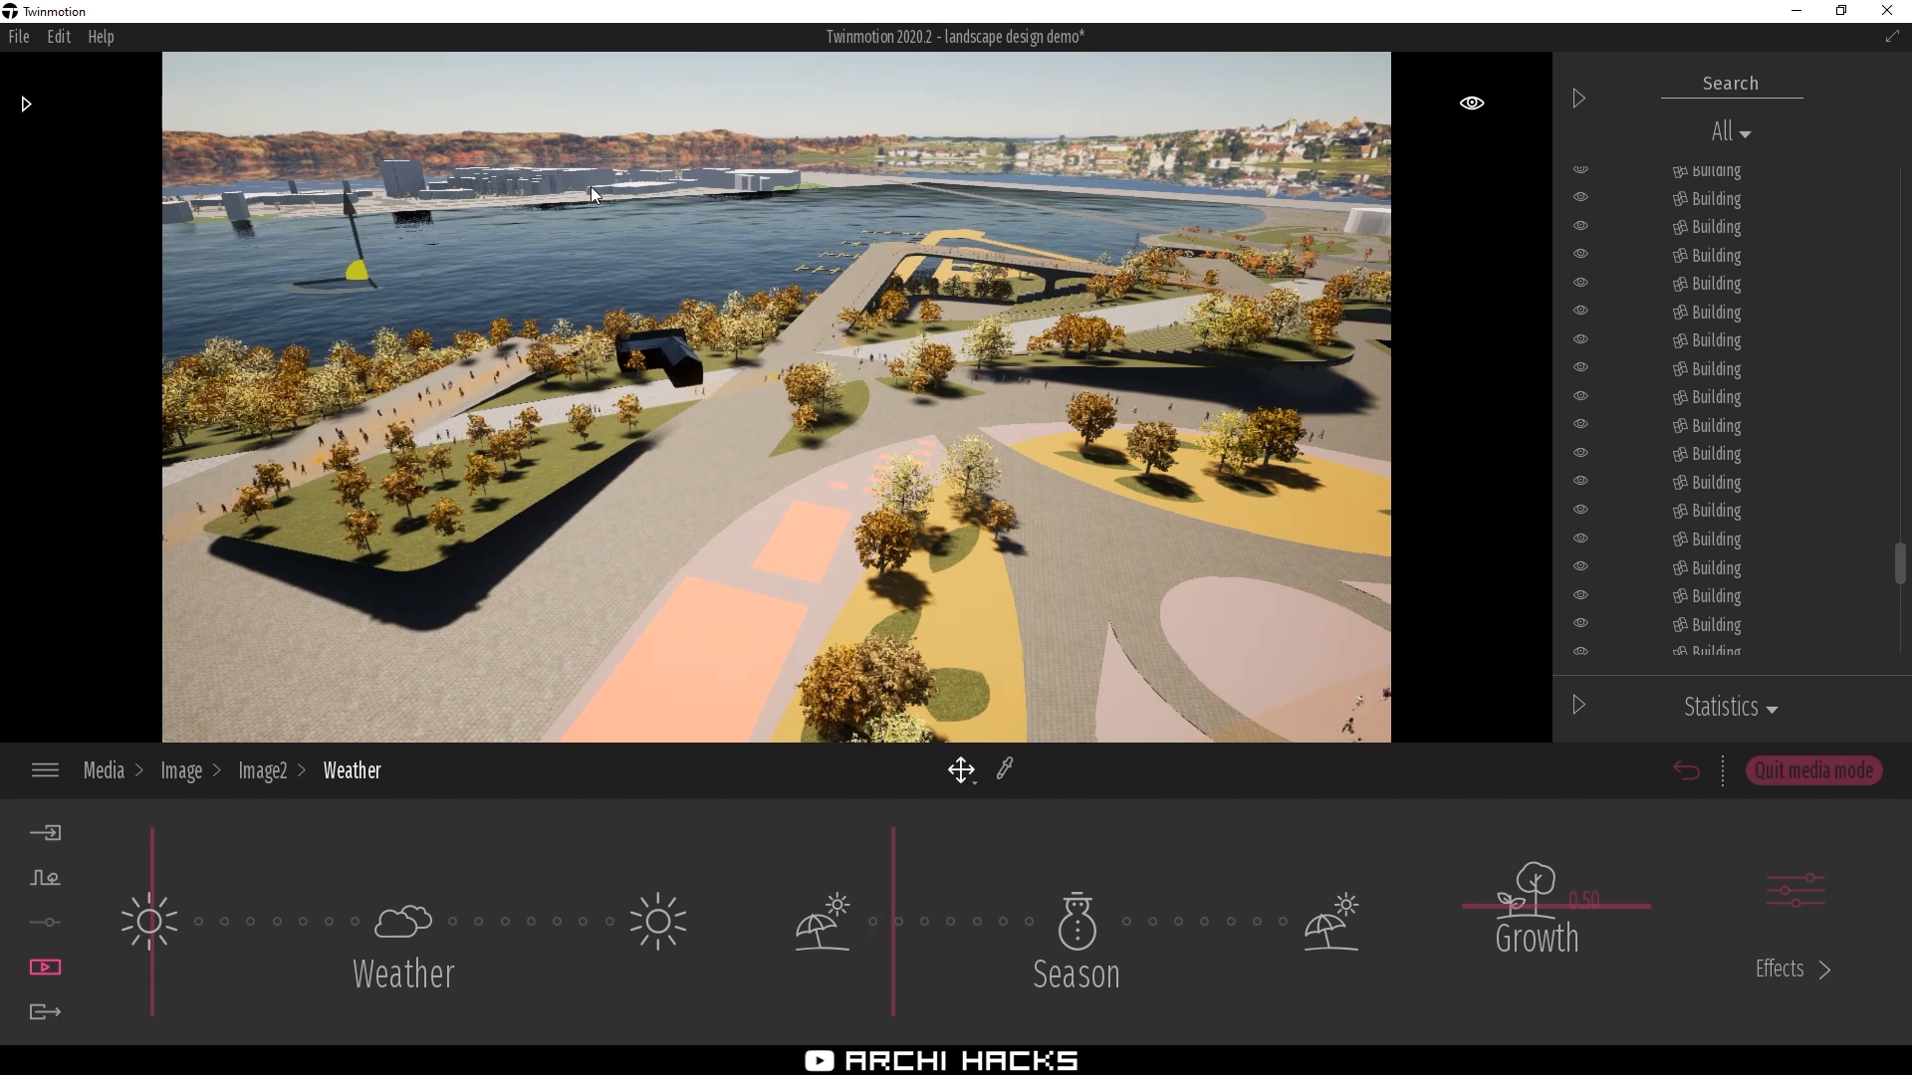
mouse_move(1520, 918)
left_mouse_down()
mouse_move(1531, 859)
mouse_move(1533, 882)
left_mouse_up()
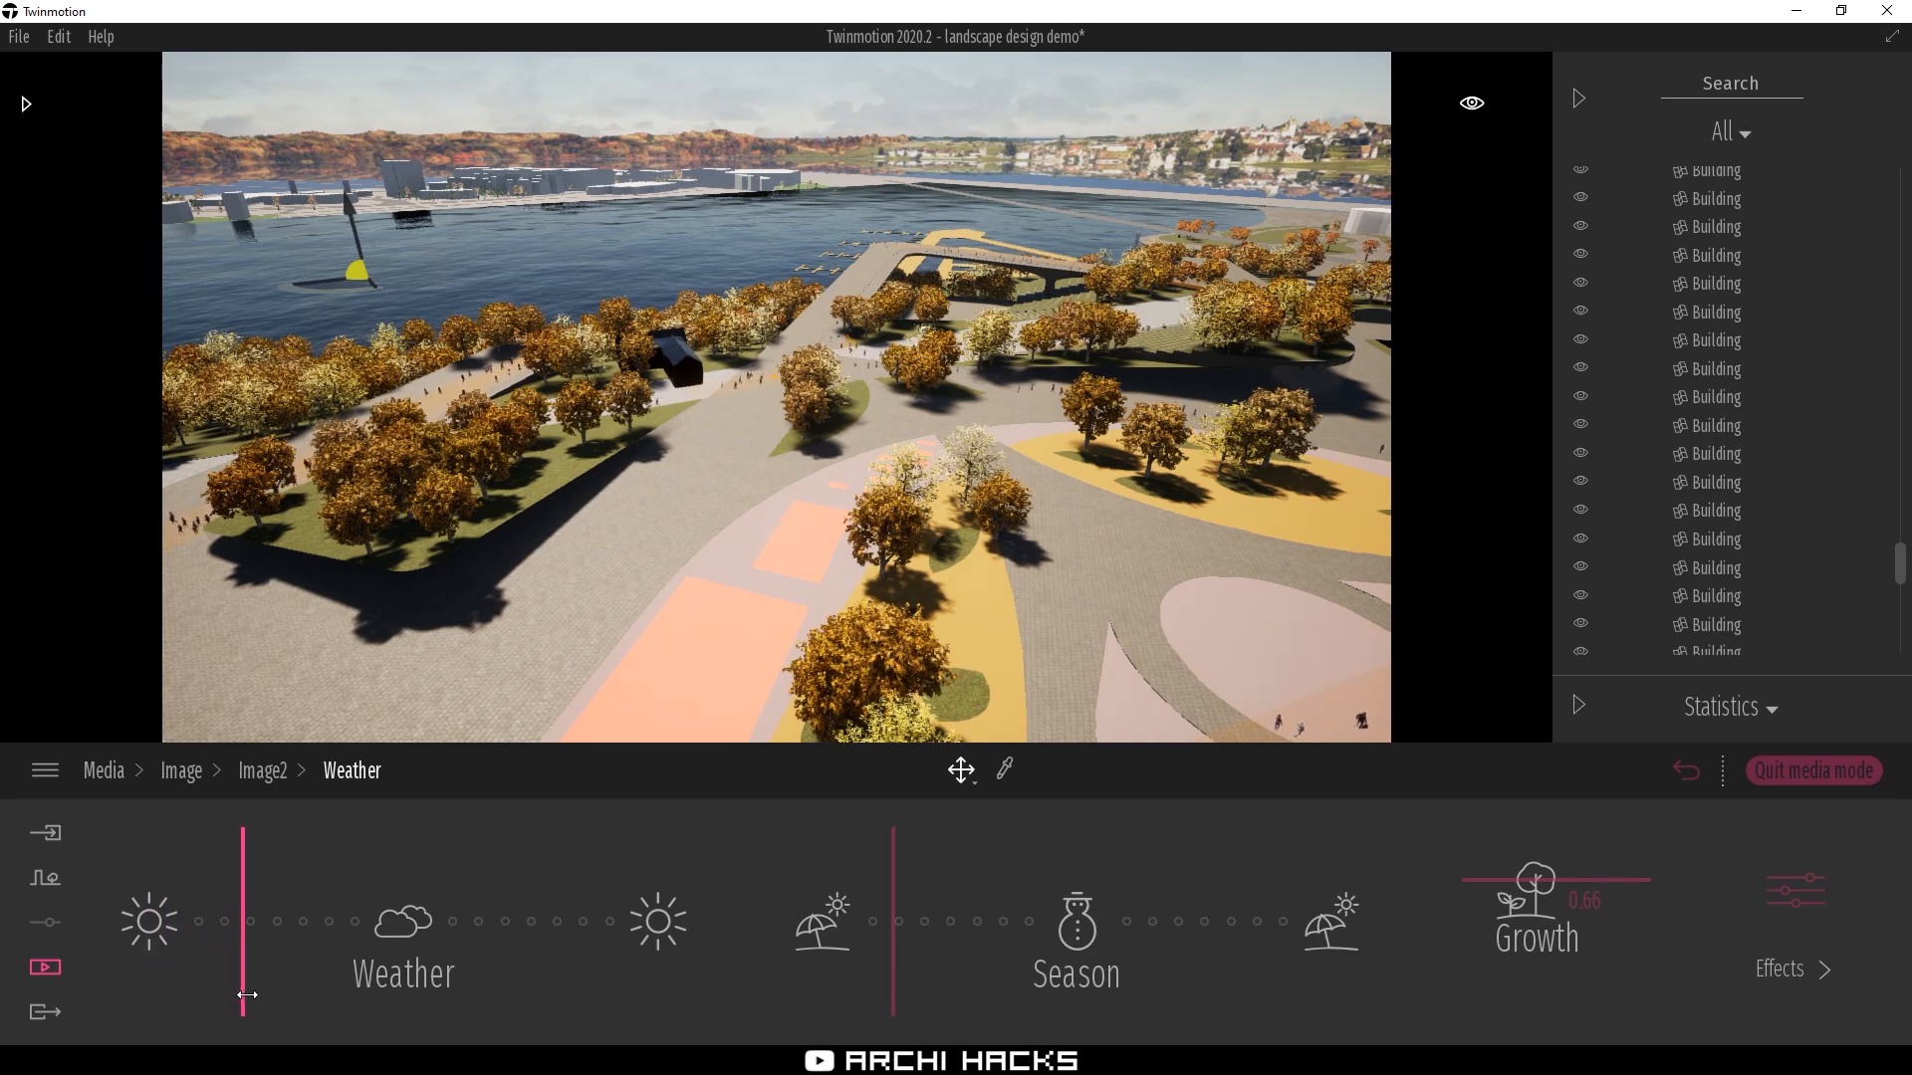
mouse_move(267, 998)
left_mouse_down()
mouse_move(345, 972)
mouse_move(326, 977)
left_mouse_up()
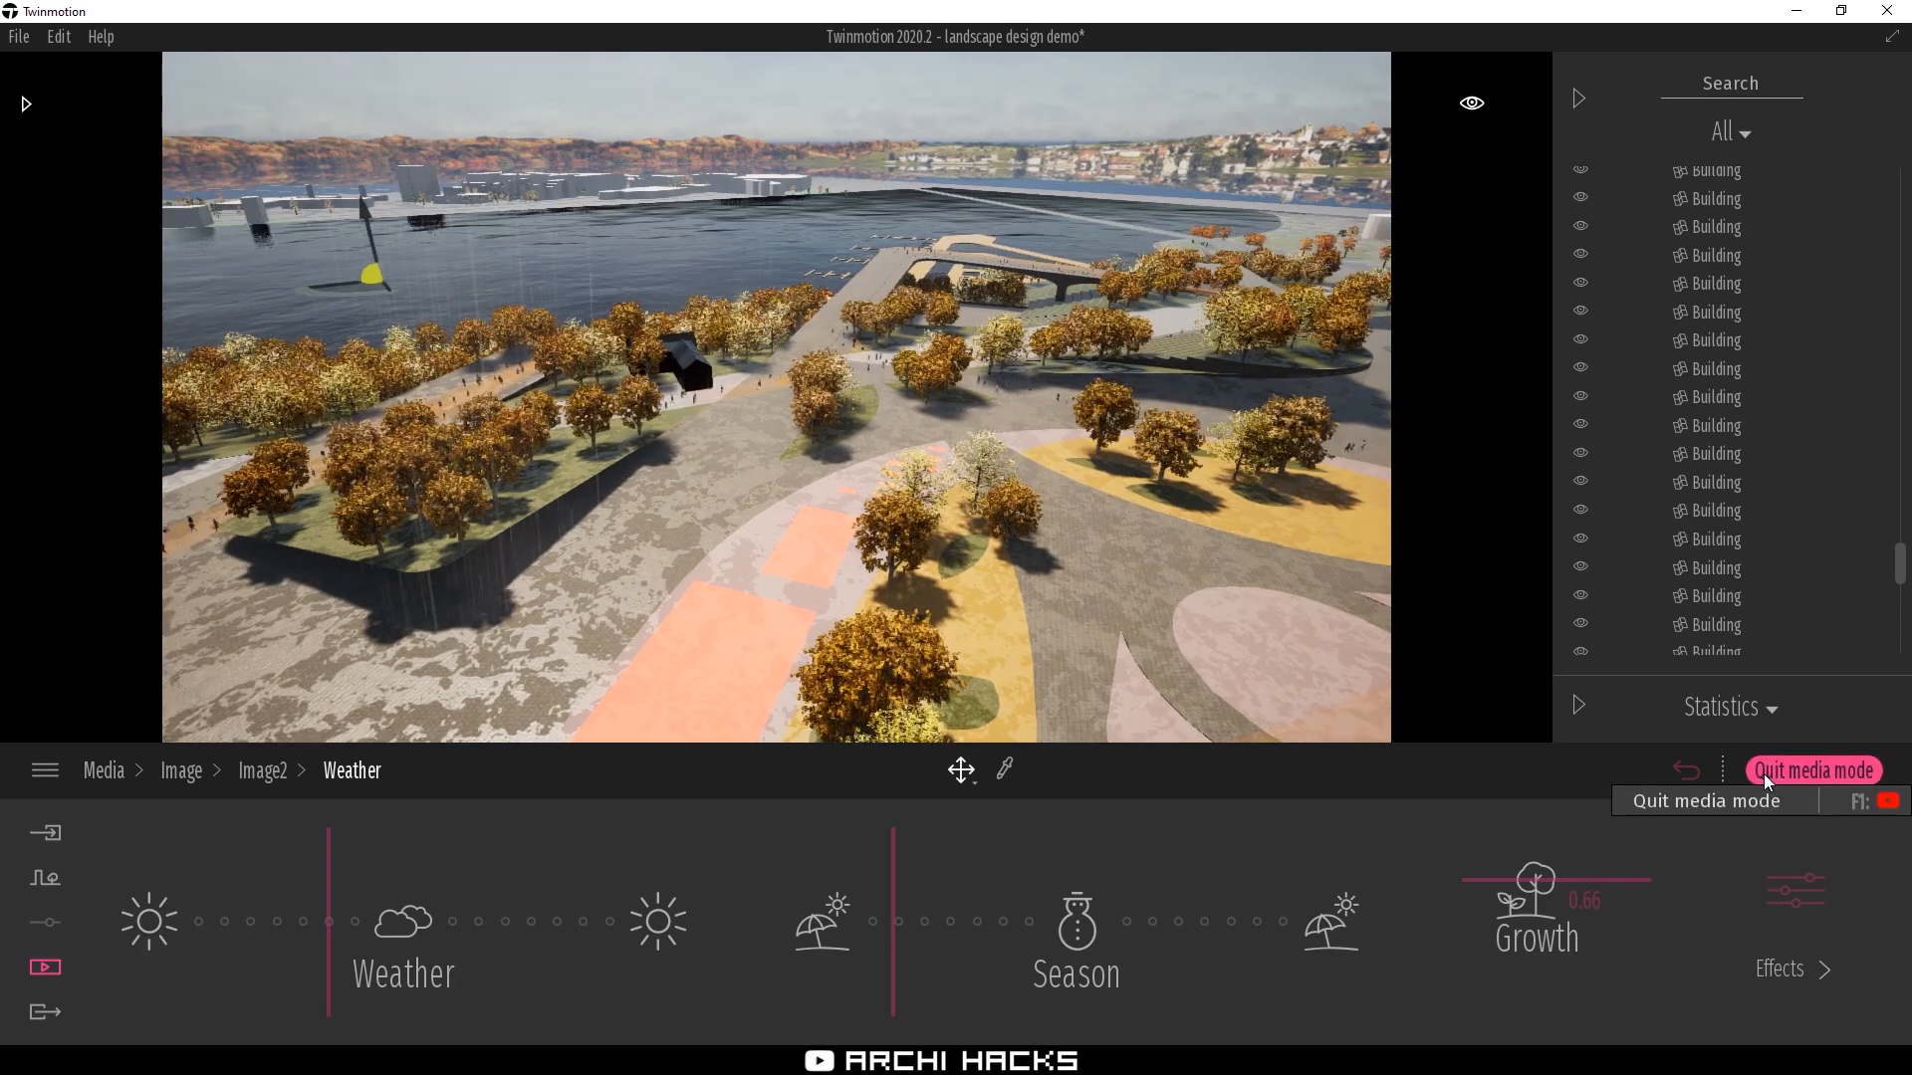
Quit media mode and view the whole site with the general scene settings
left_click(1838, 781)
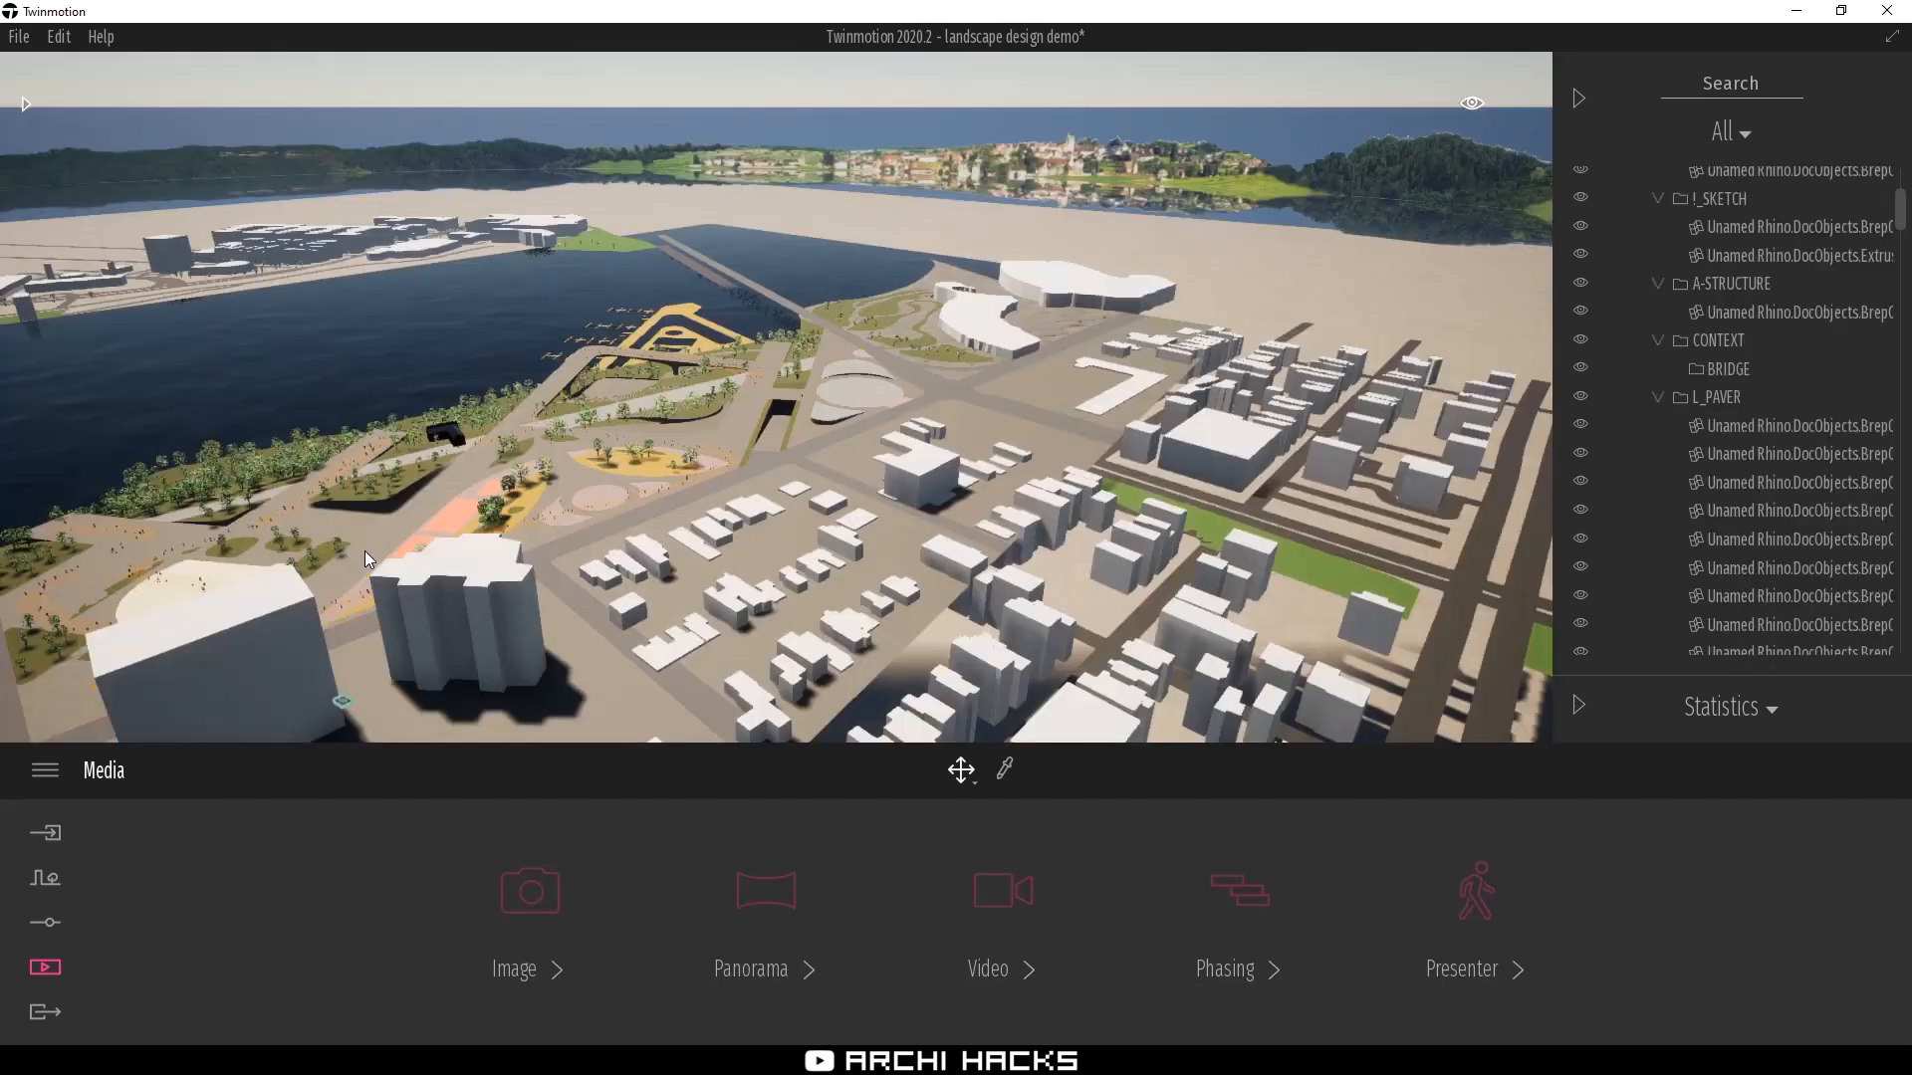
left_click(365, 552)
middle_click_drag(678, 415, 757, 414, "shift")
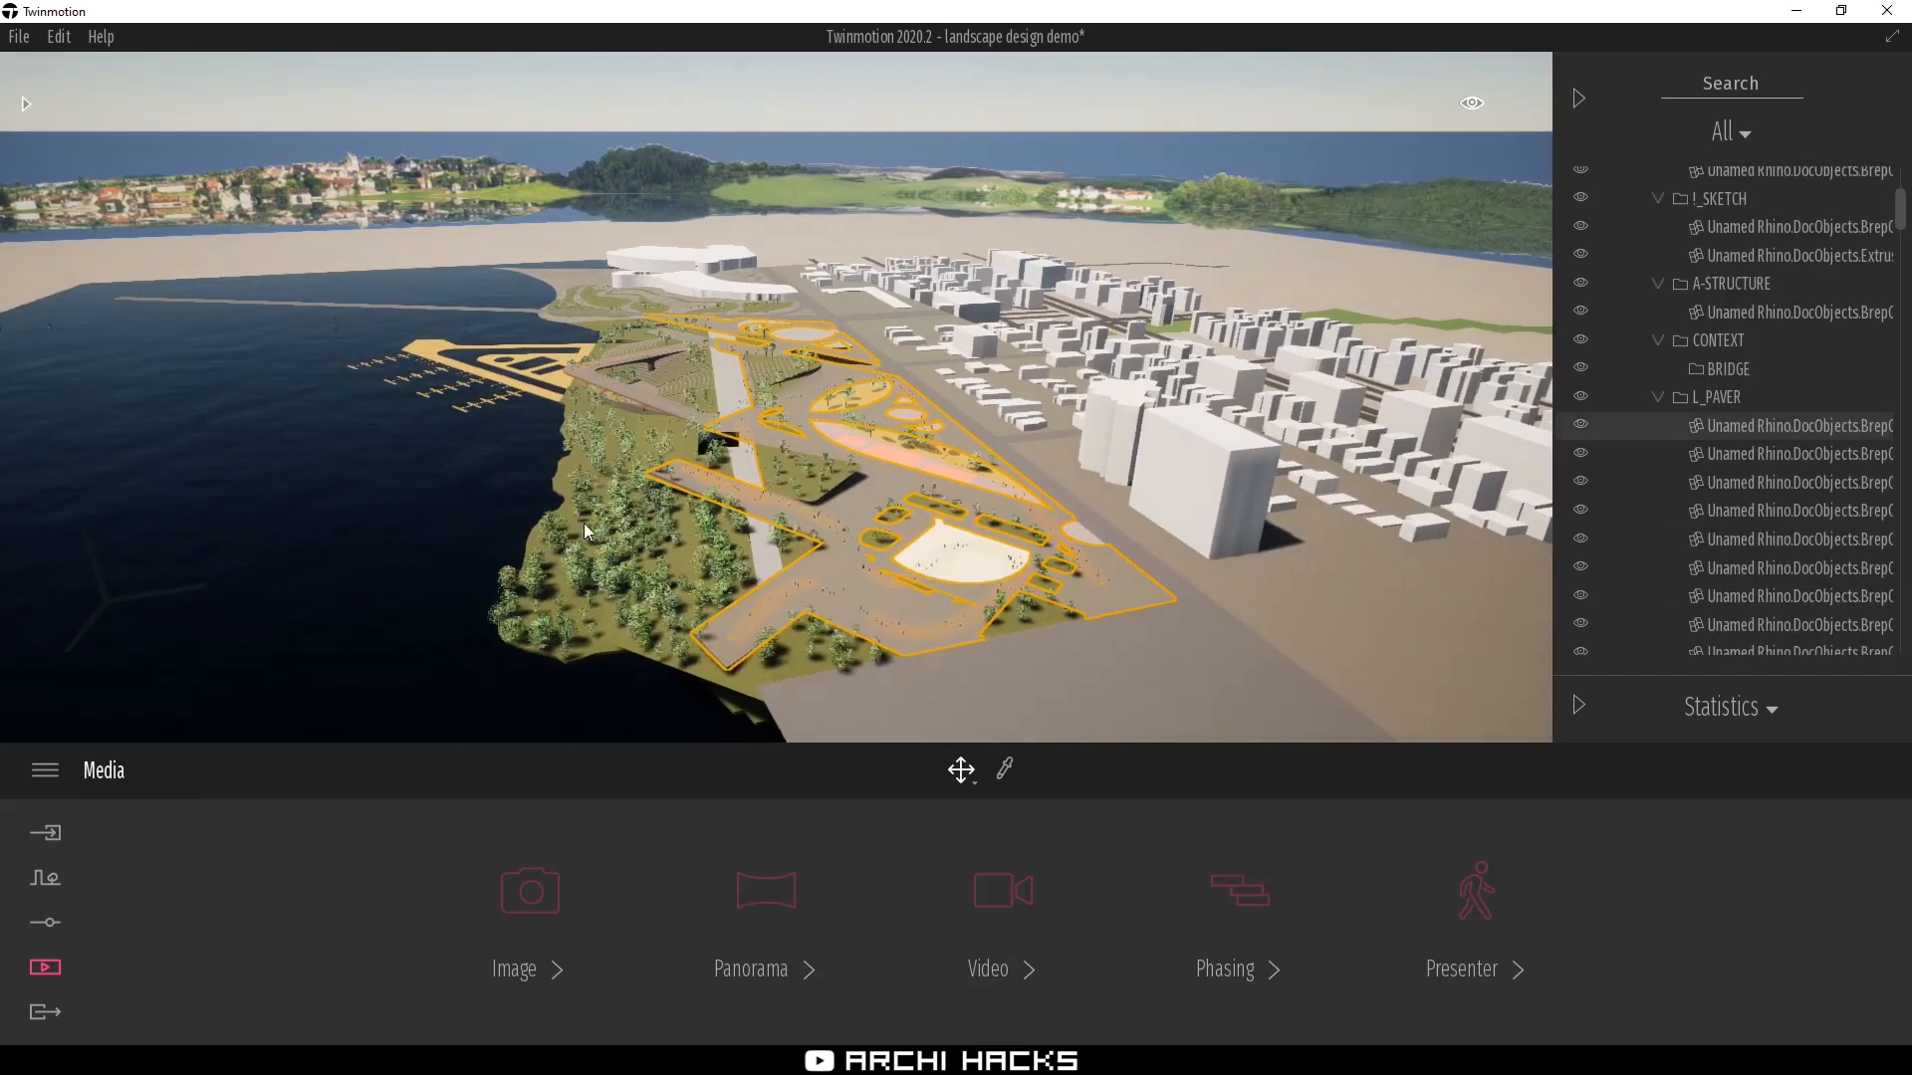
scroll(760, 488, "up", 2)
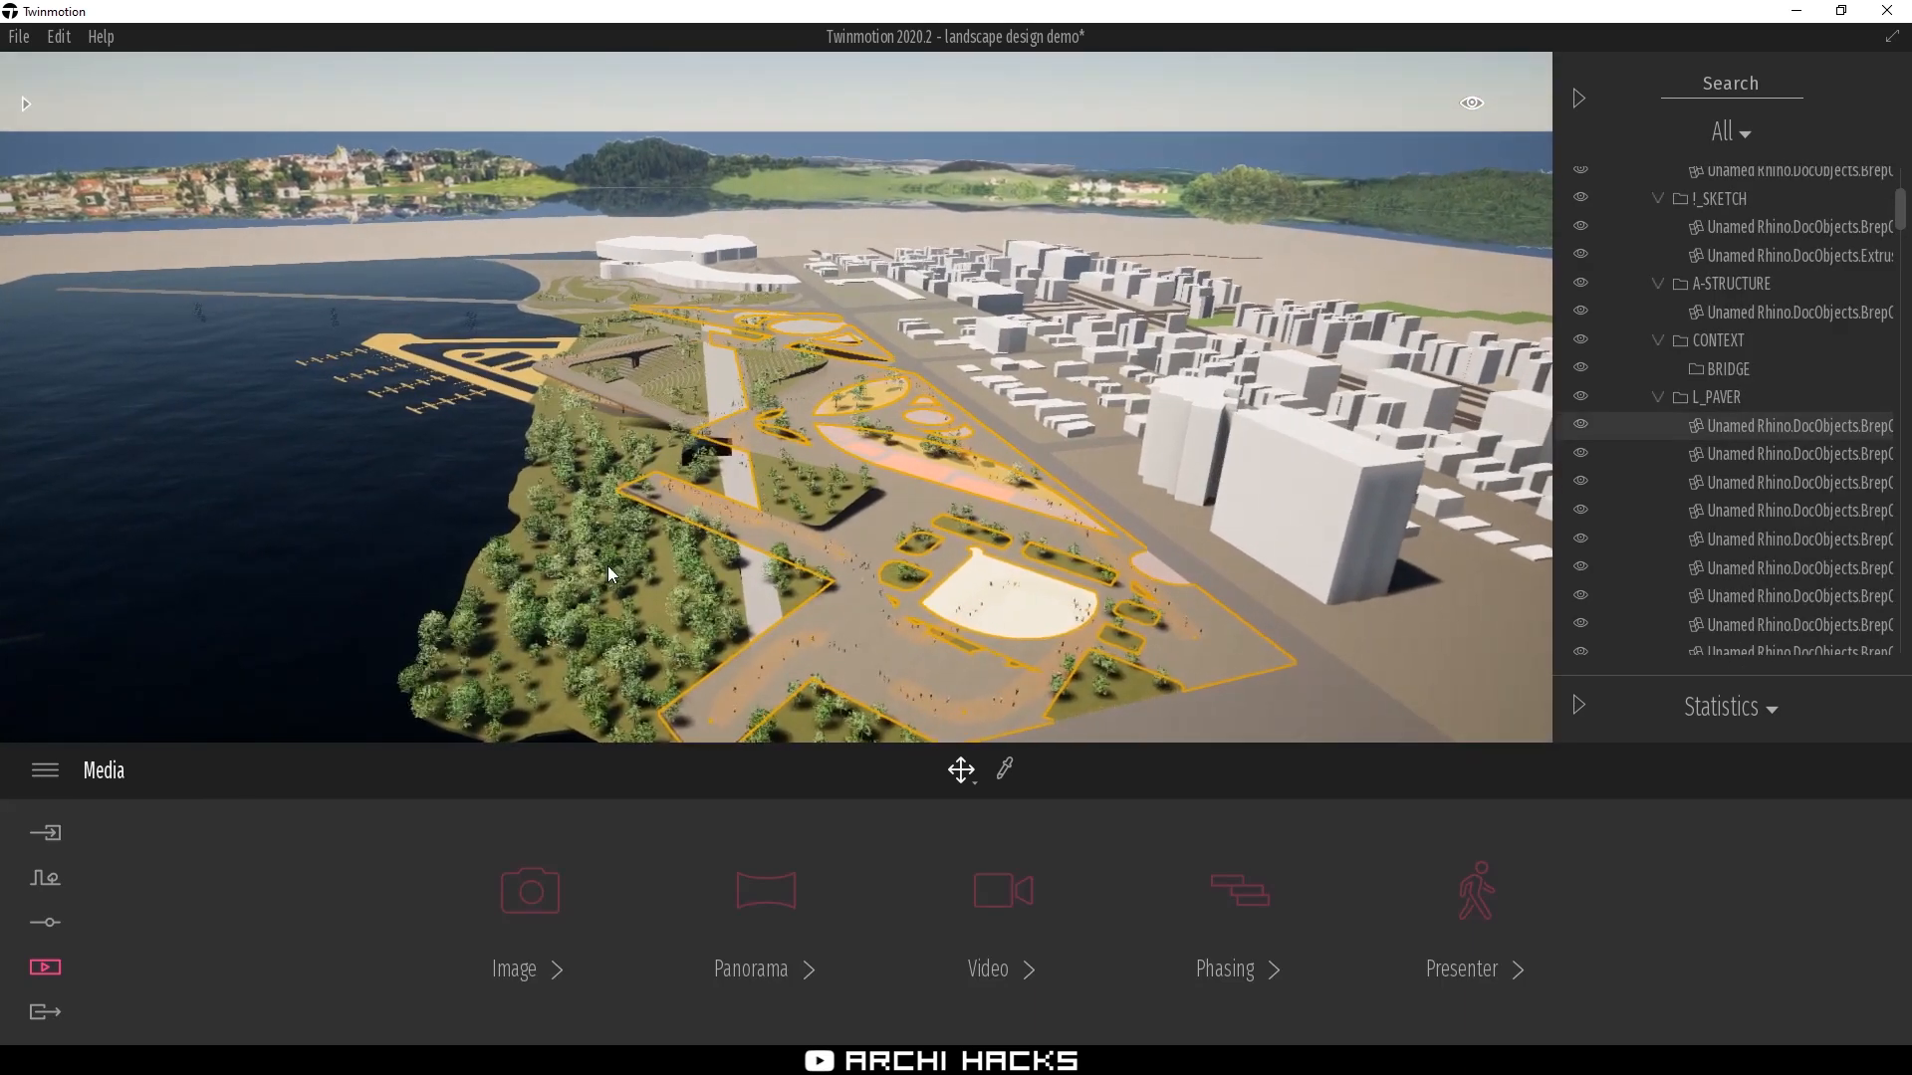
Switch between the saved Image1 and Image2 to compare their individual lighting and weather settings
left_click(546, 899)
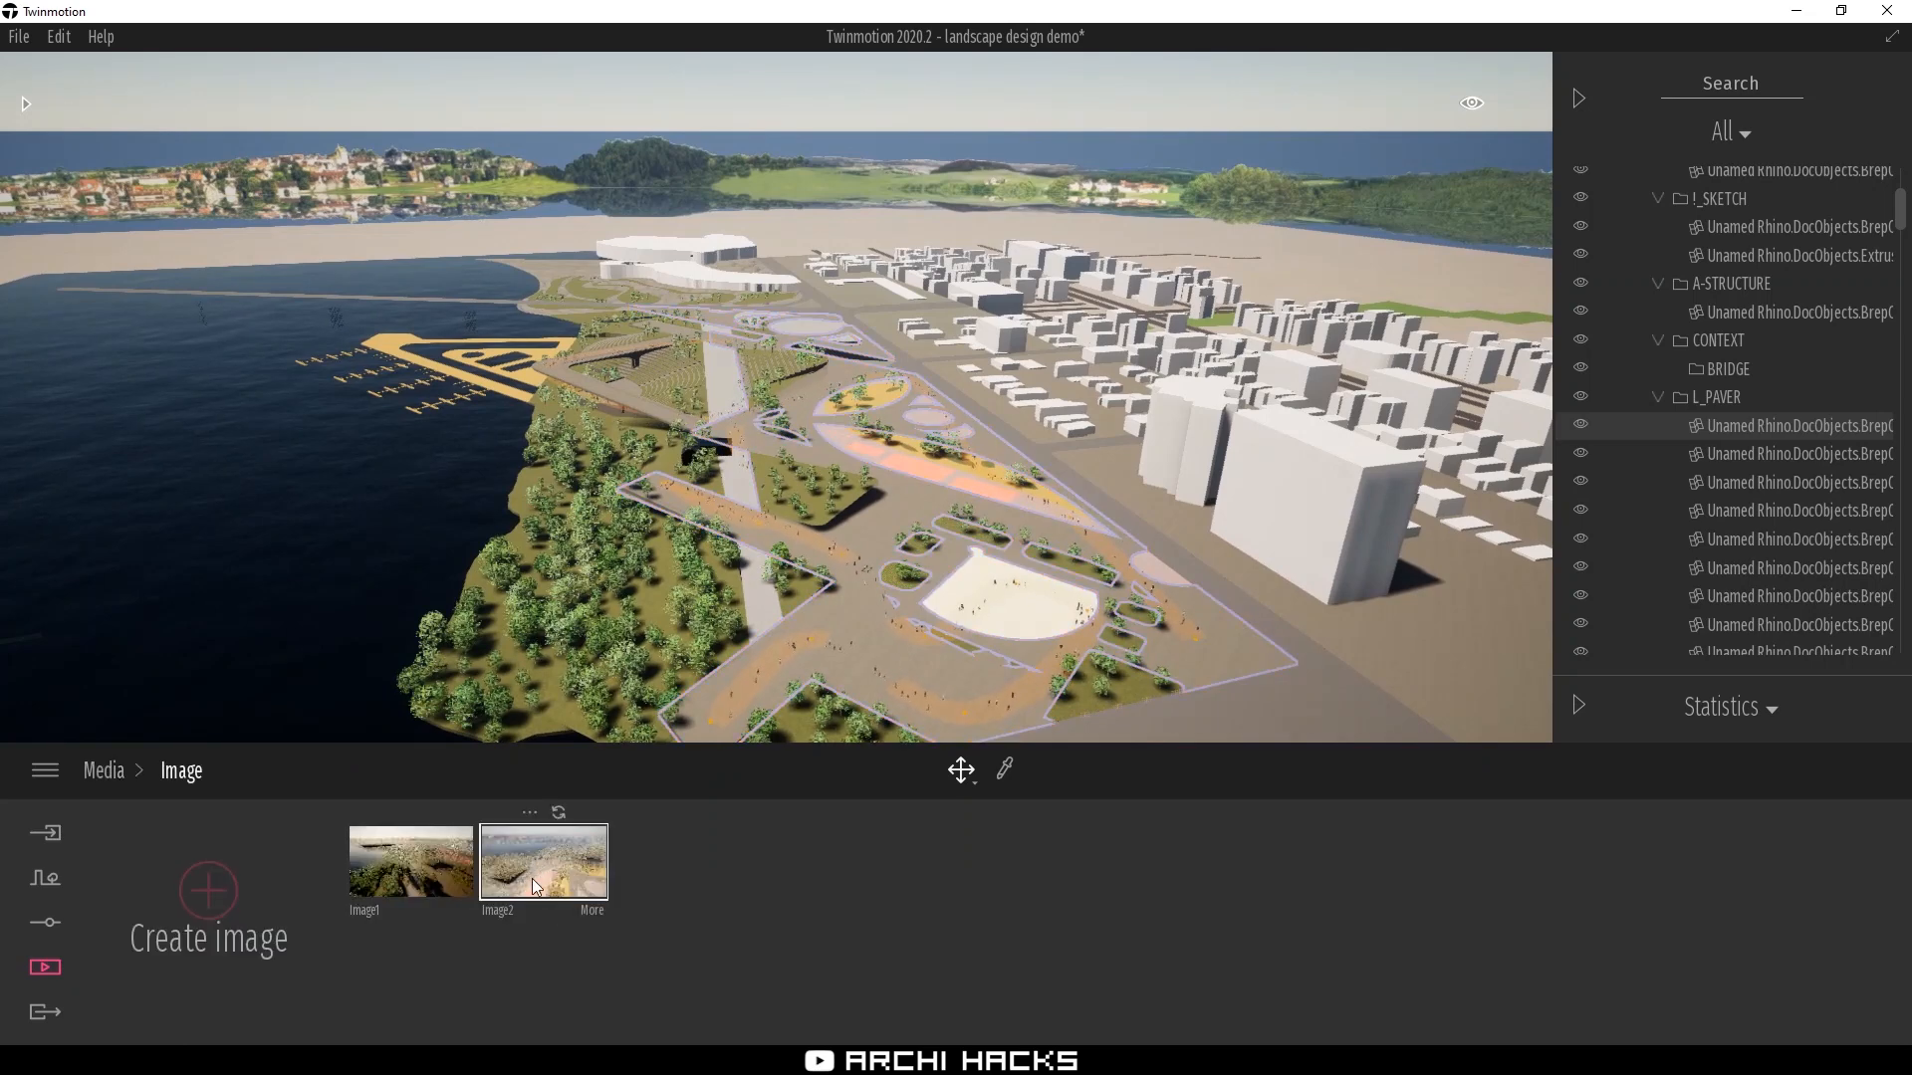
left_click(428, 872)
left_click(583, 876)
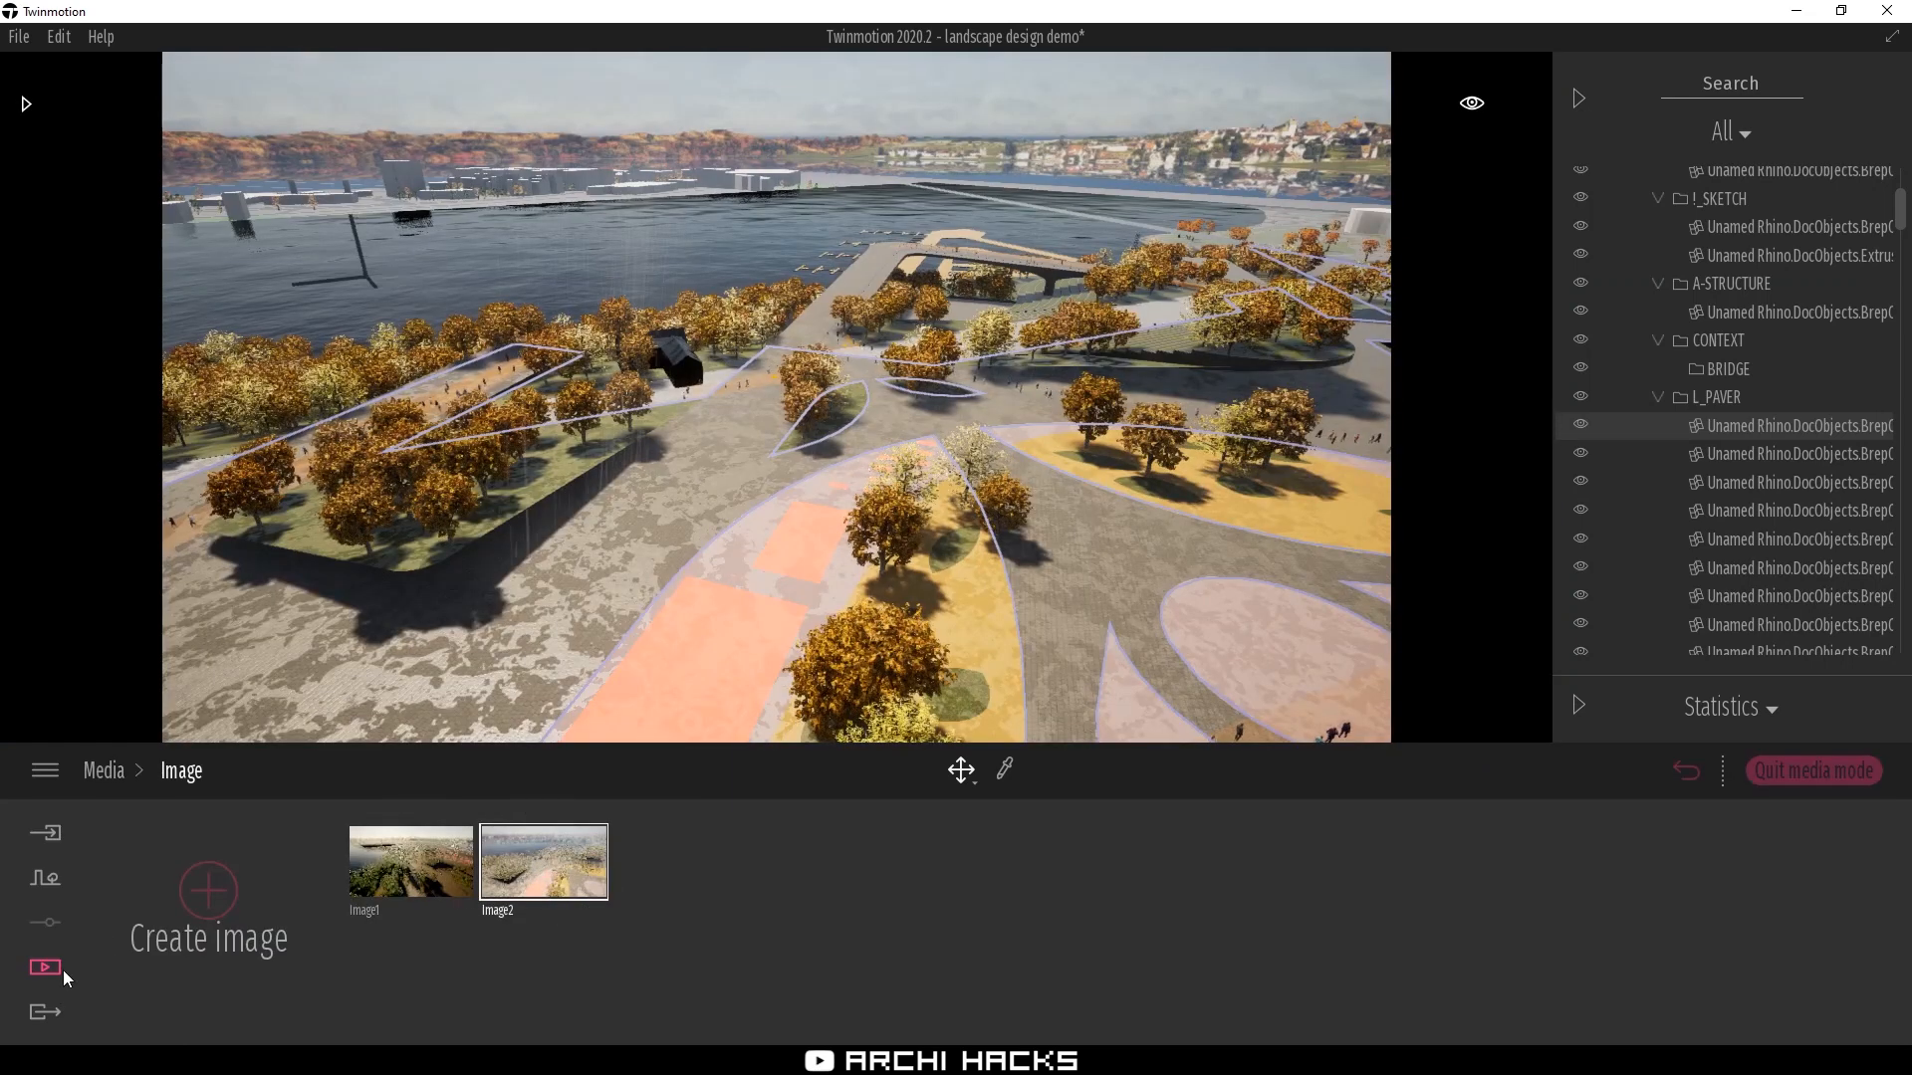
left_click(432, 865)
left_click(560, 860)
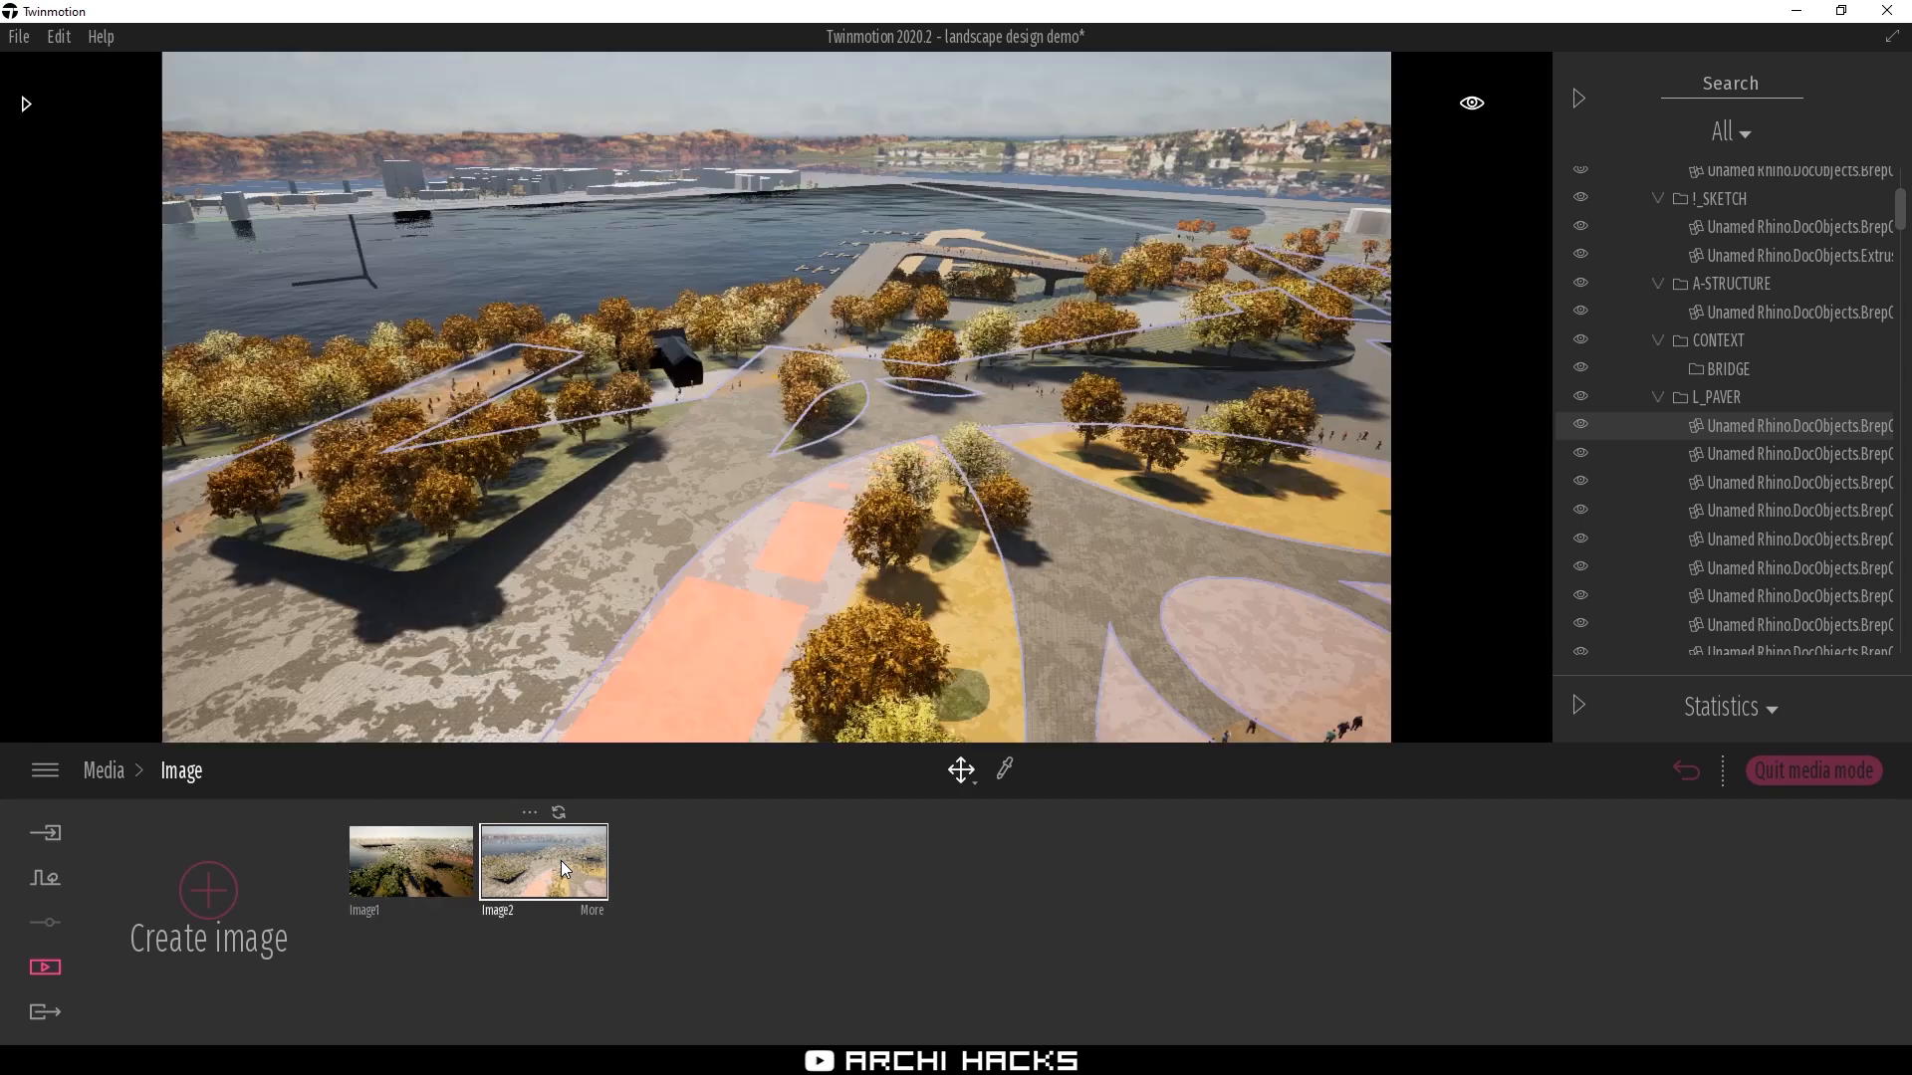
Clear the current object selection and create a new presenter in the media section
left_click(785, 175)
left_click(1049, 100)
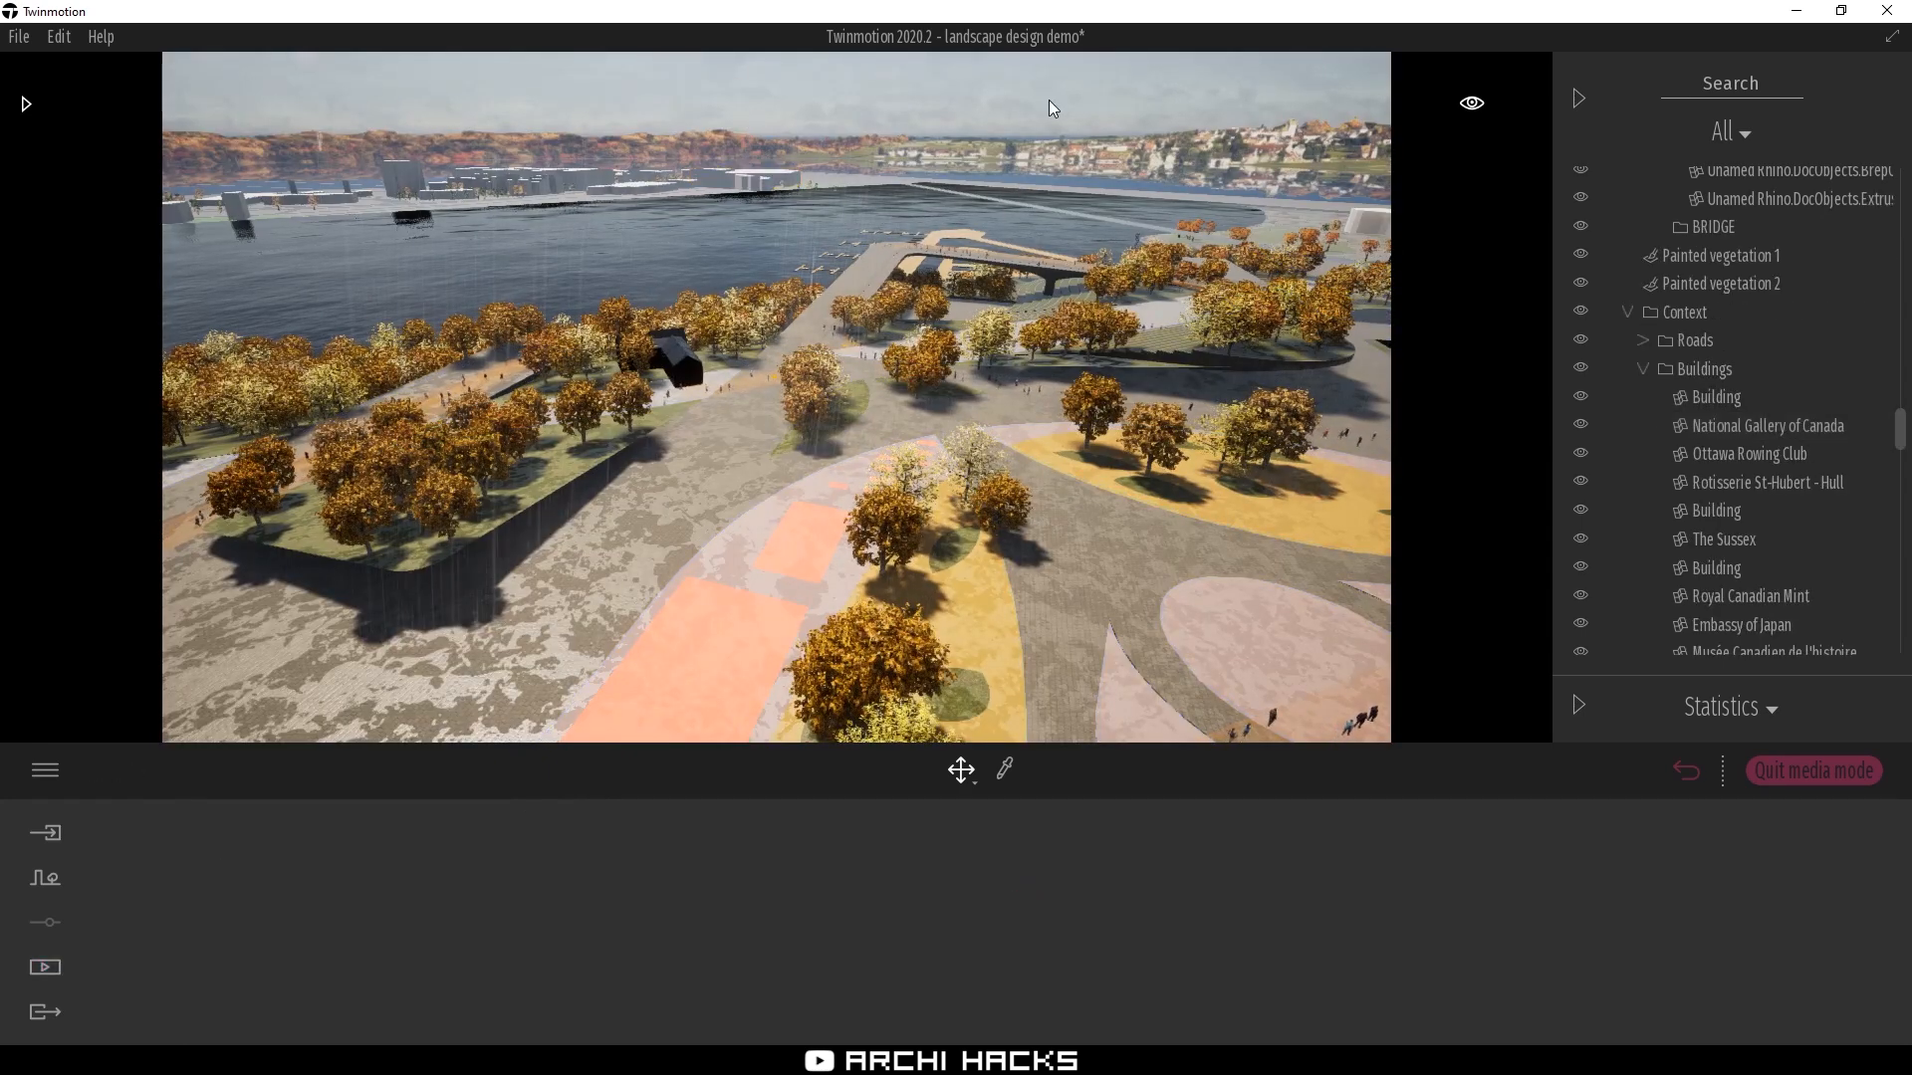
left_click(46, 967)
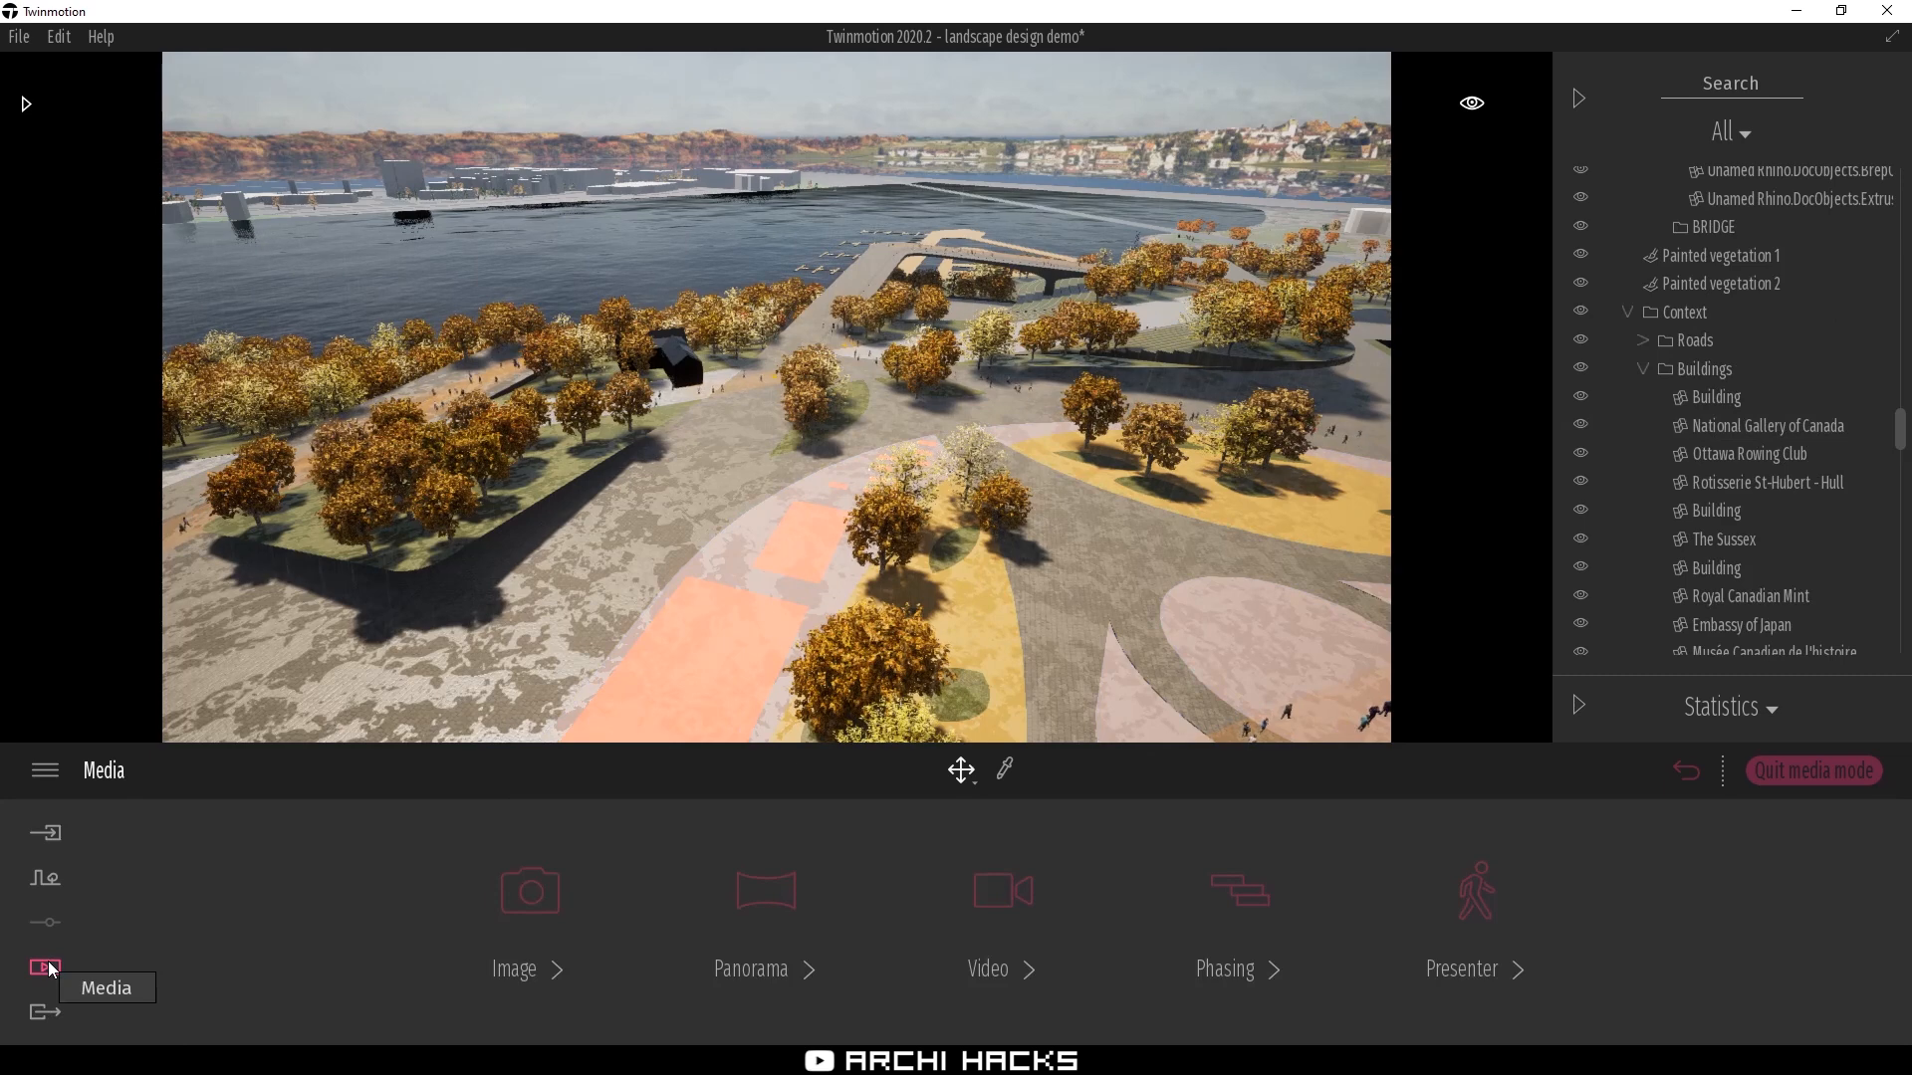
left_click(1479, 901)
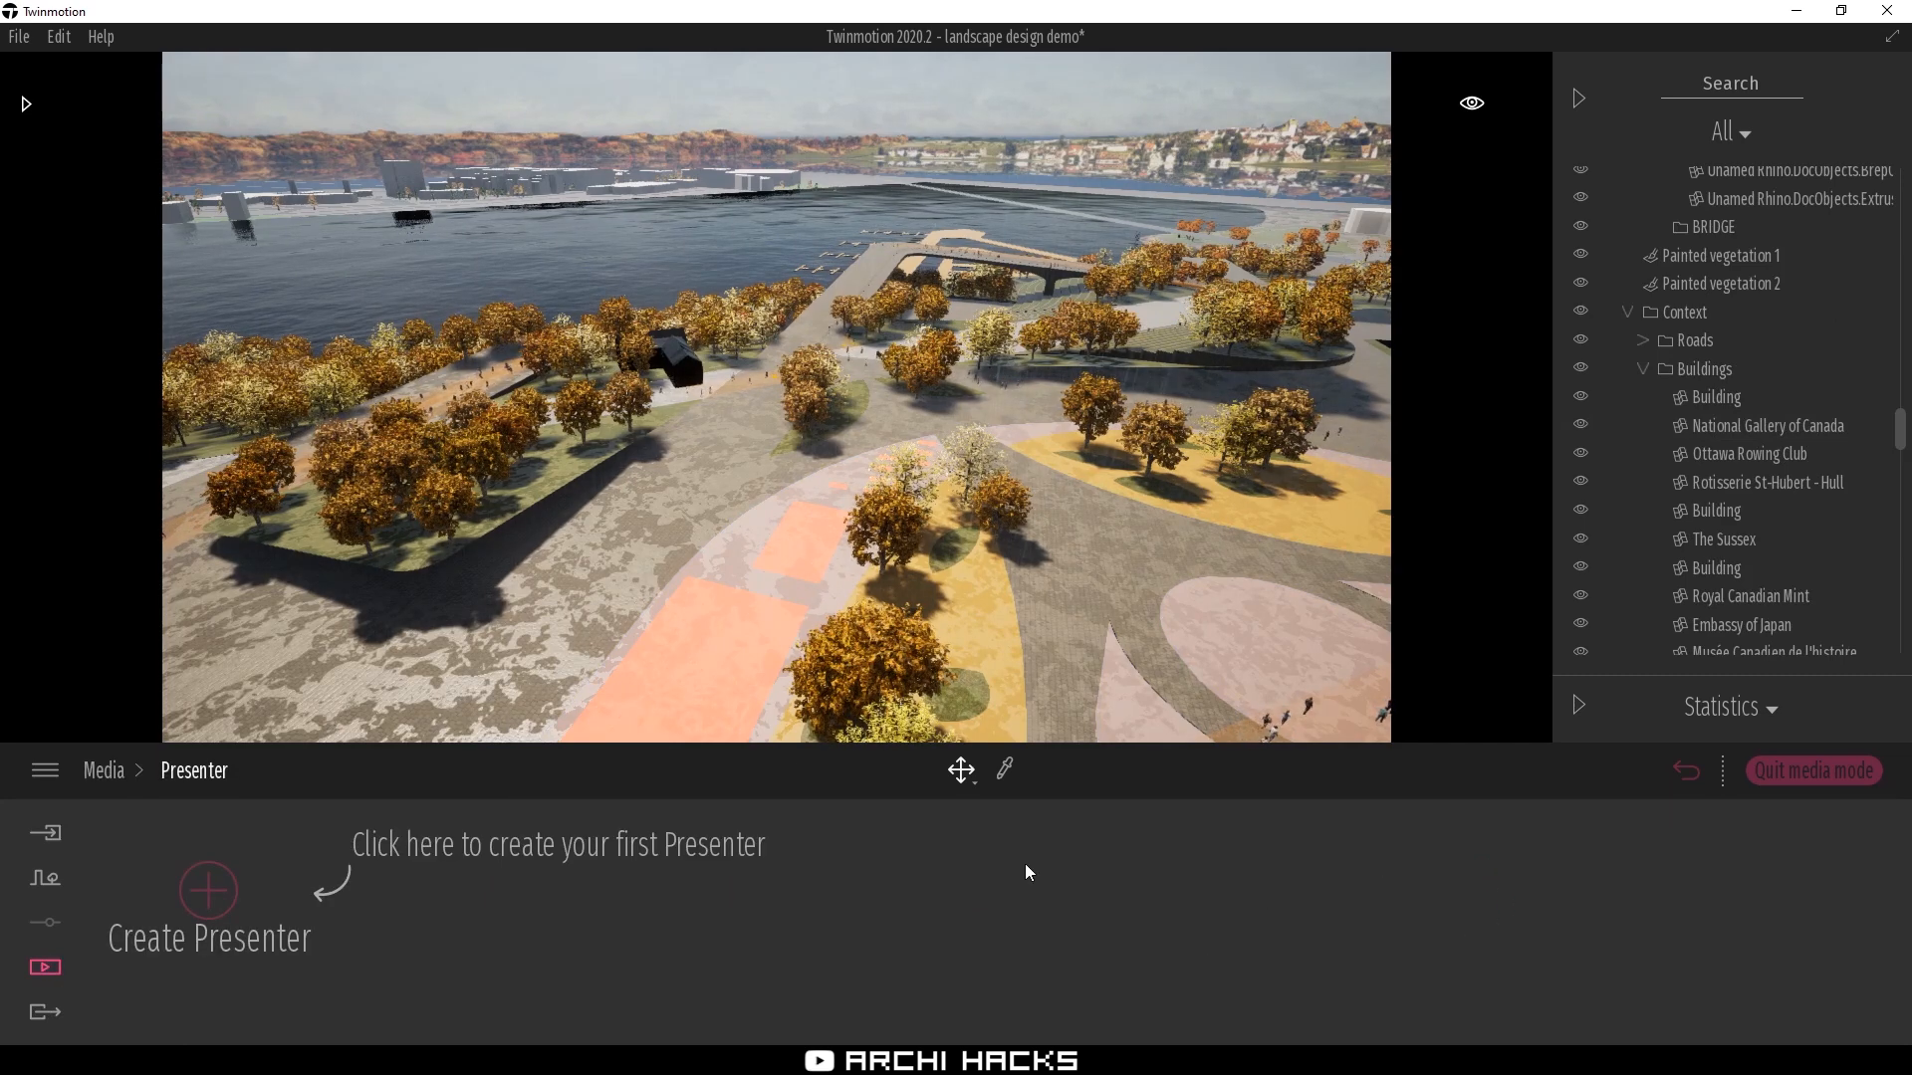
left_click(207, 908)
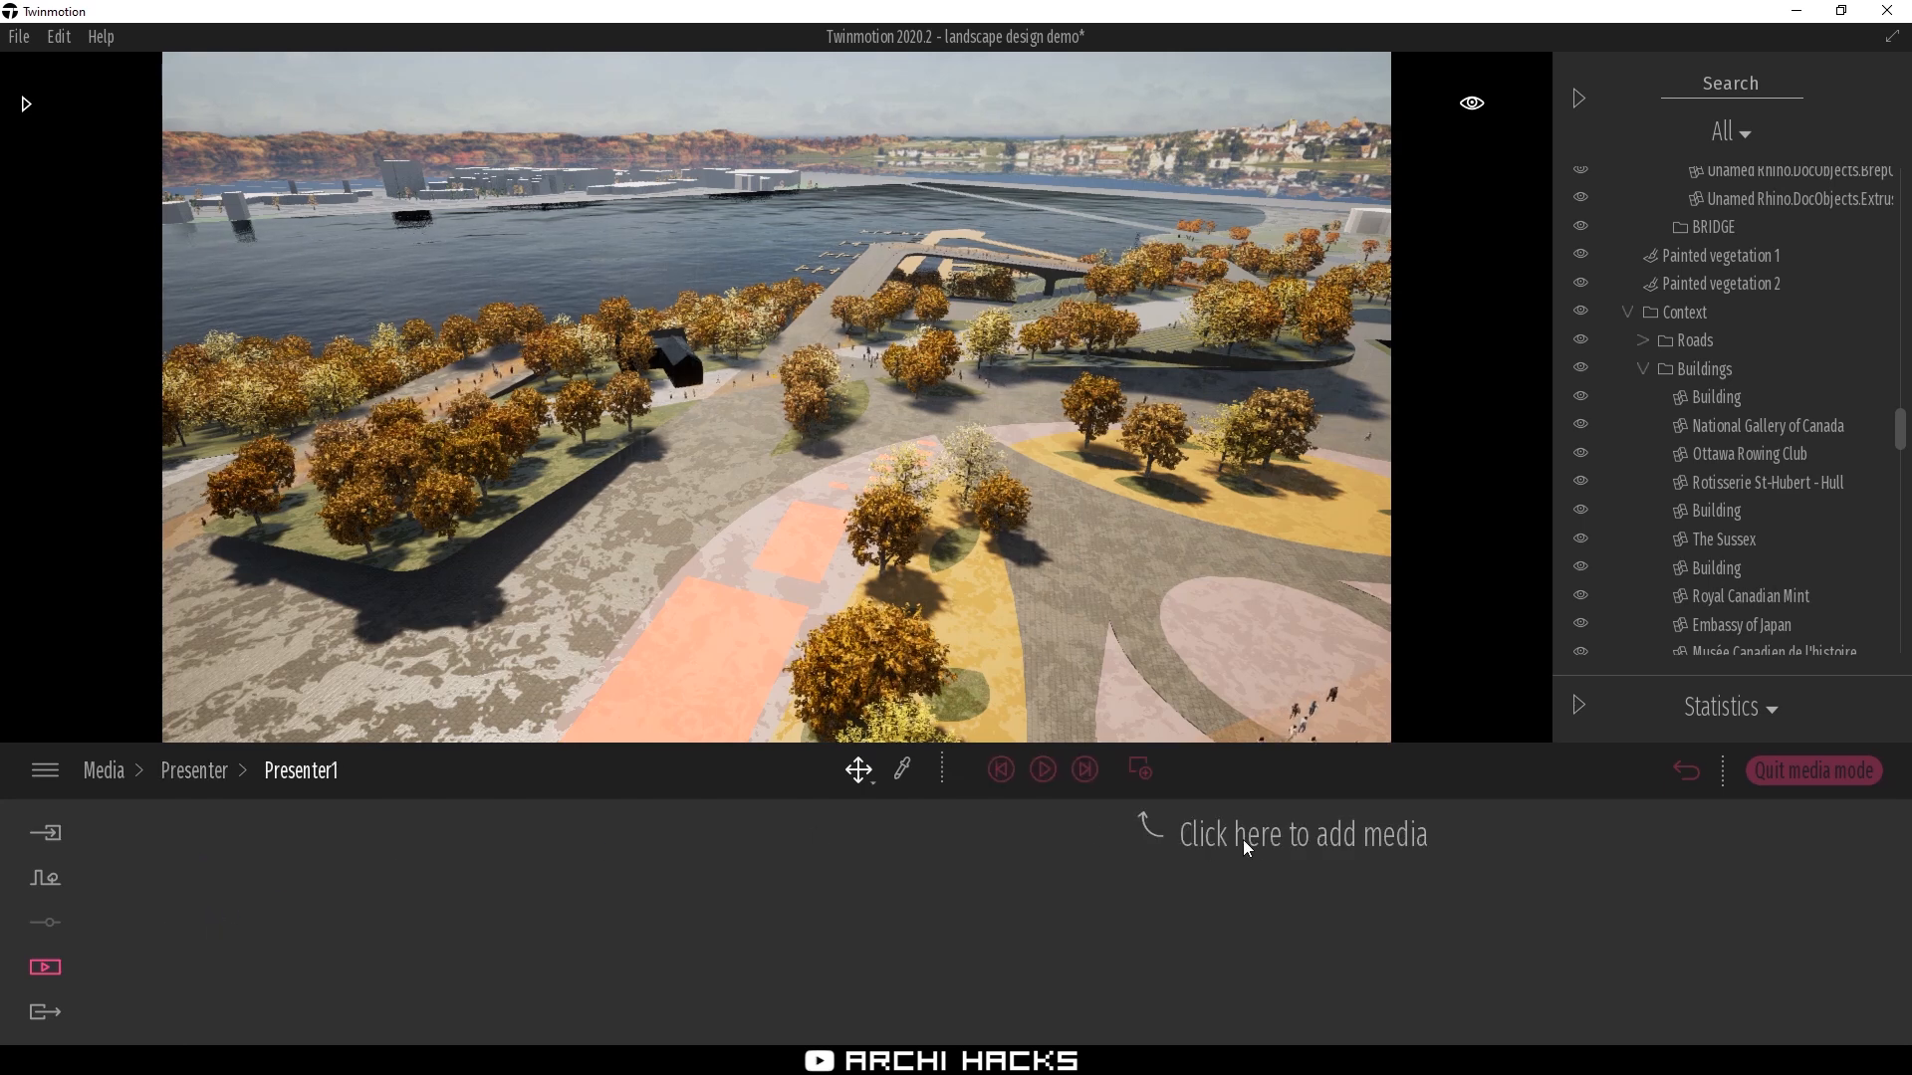
Add Image1, Image2 and Video1 to Presenter1 in that order and close the media selection window
left_click(1143, 771)
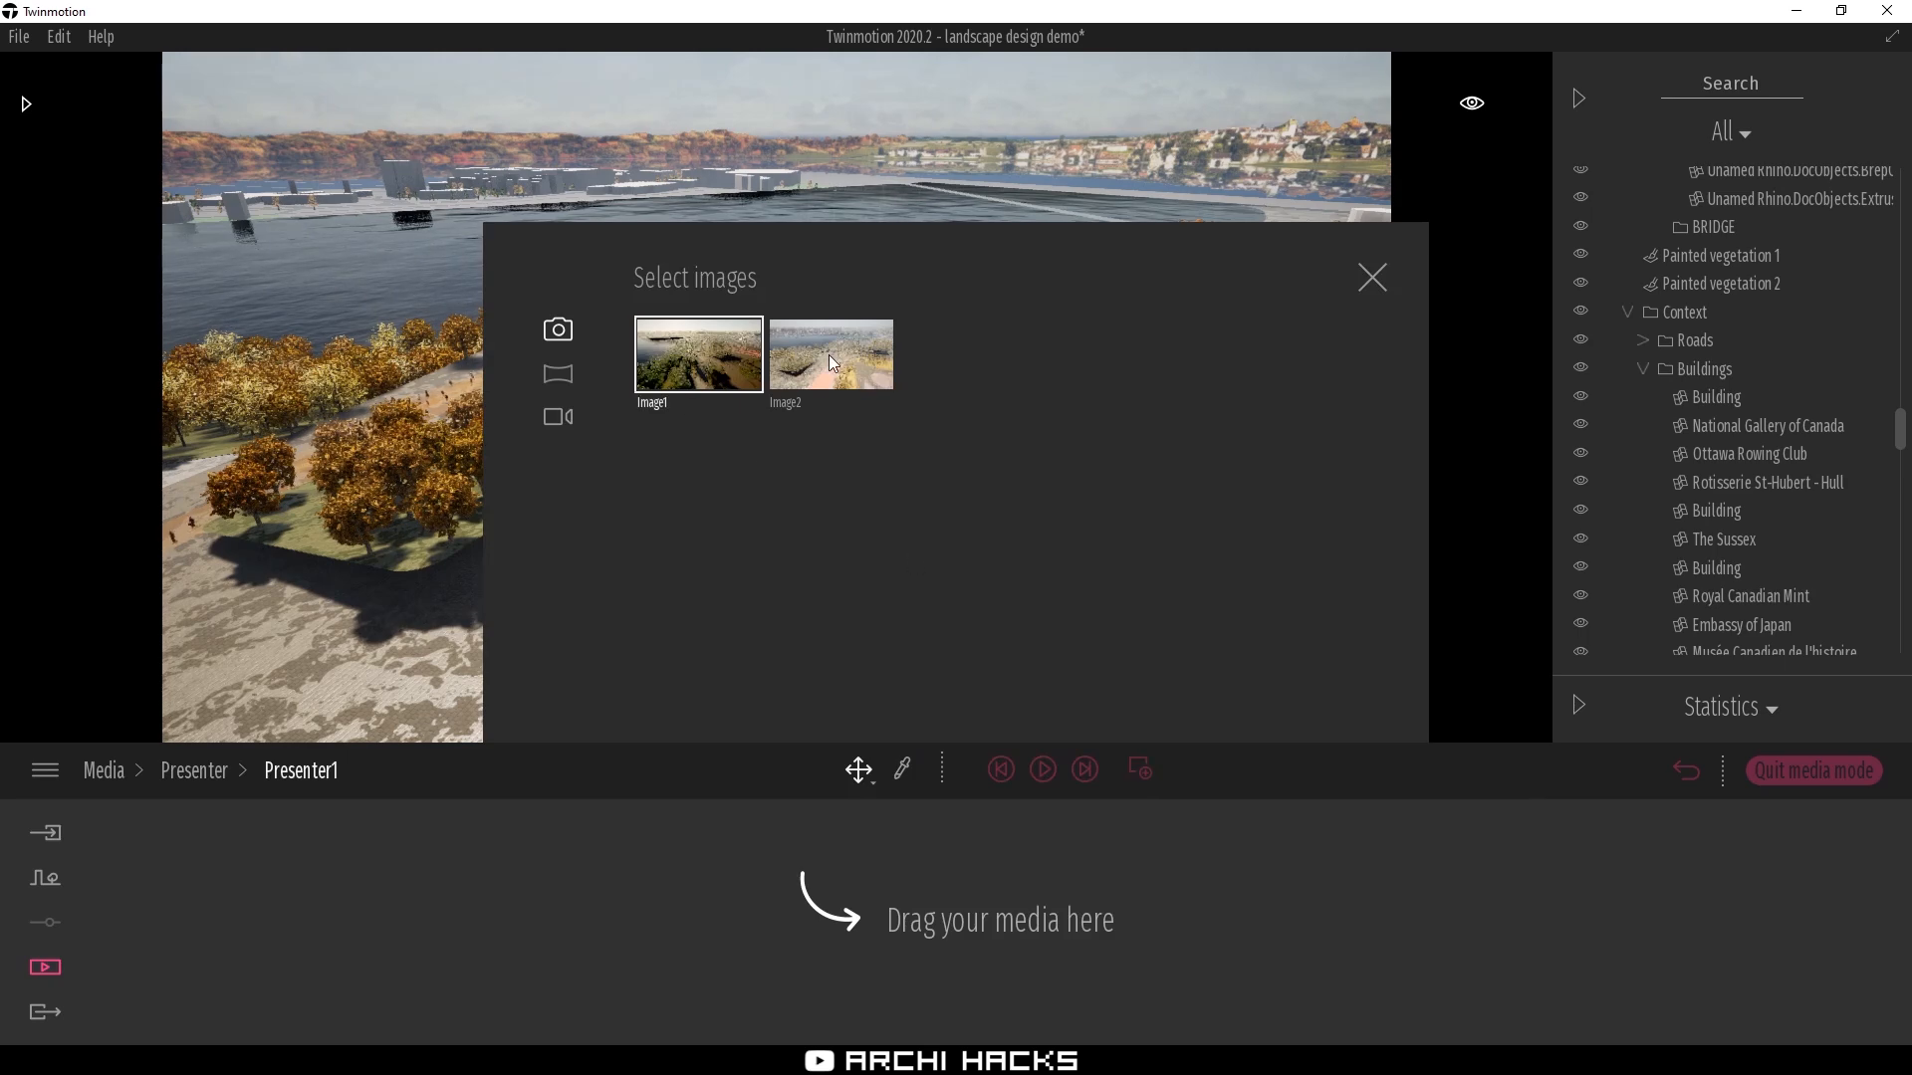
left_click_drag(644, 750, 622, 946)
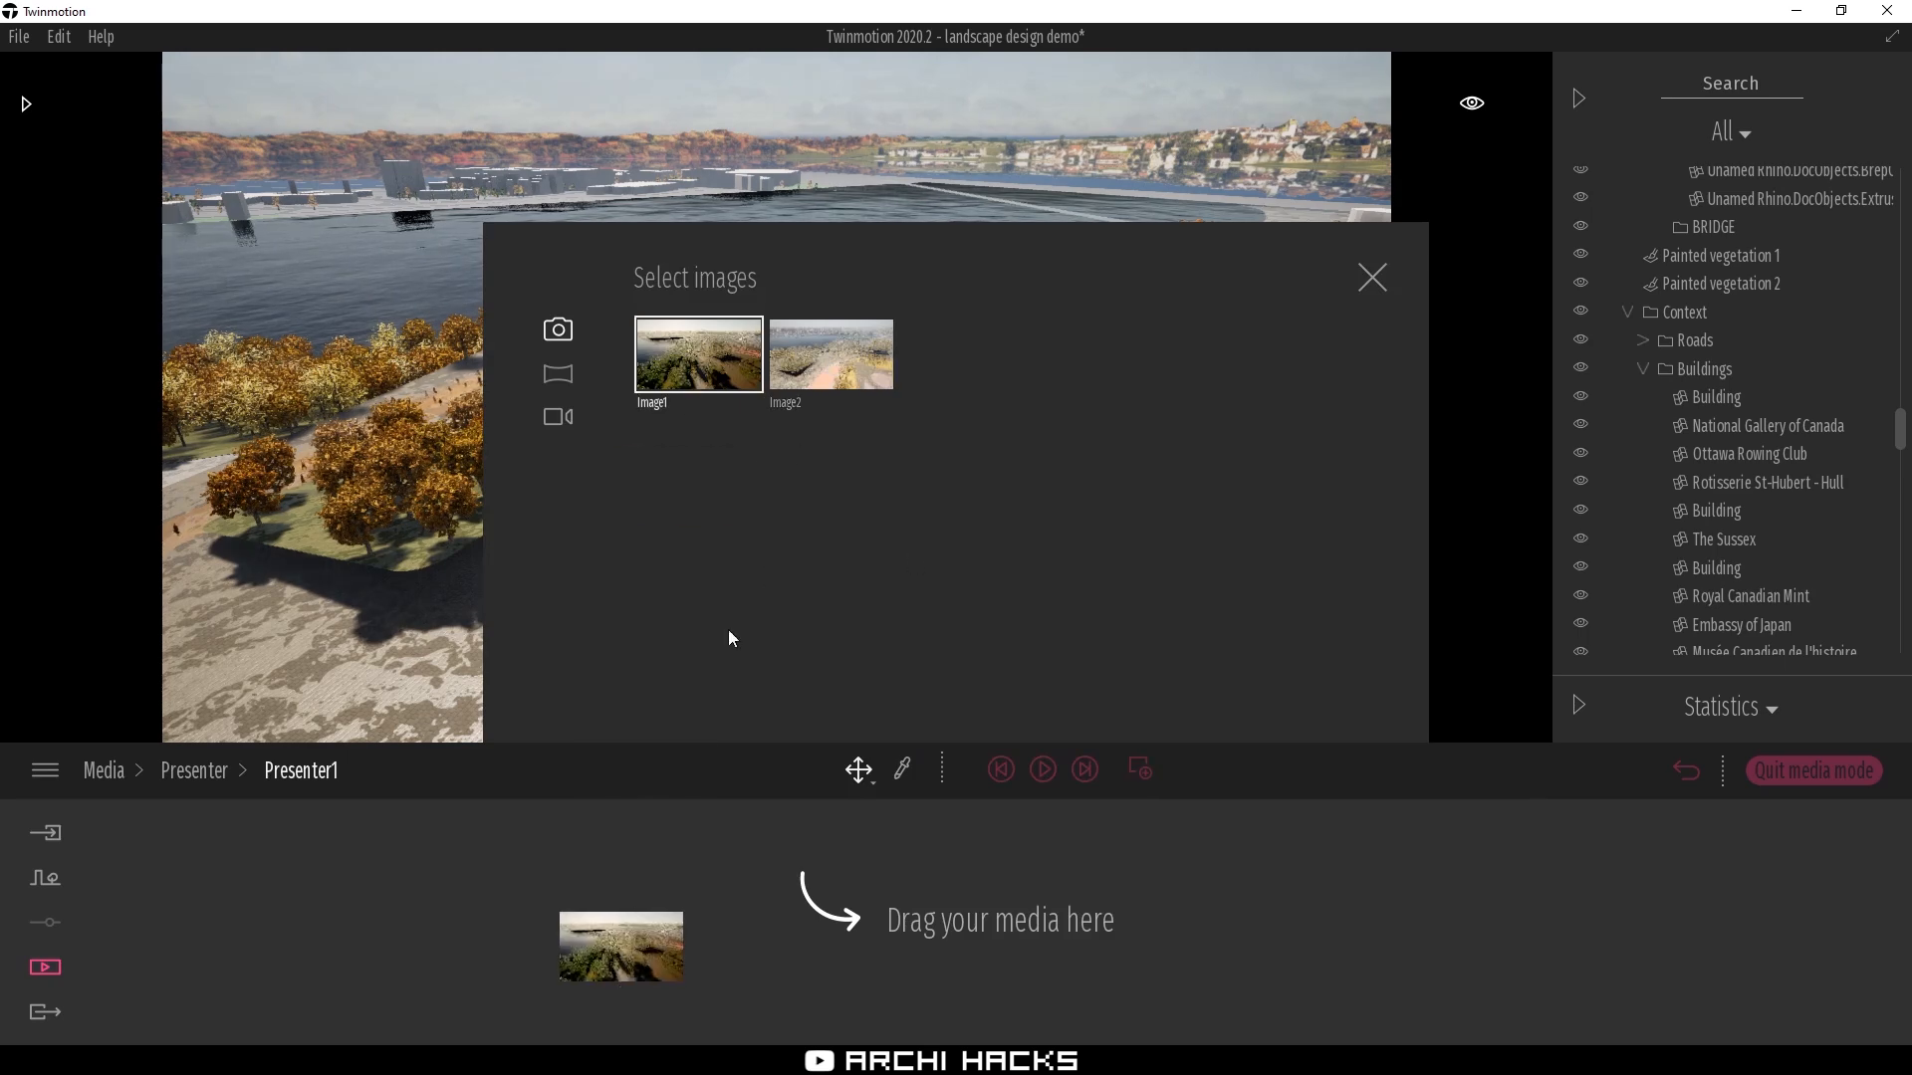
left_click_drag(821, 362, 1123, 972)
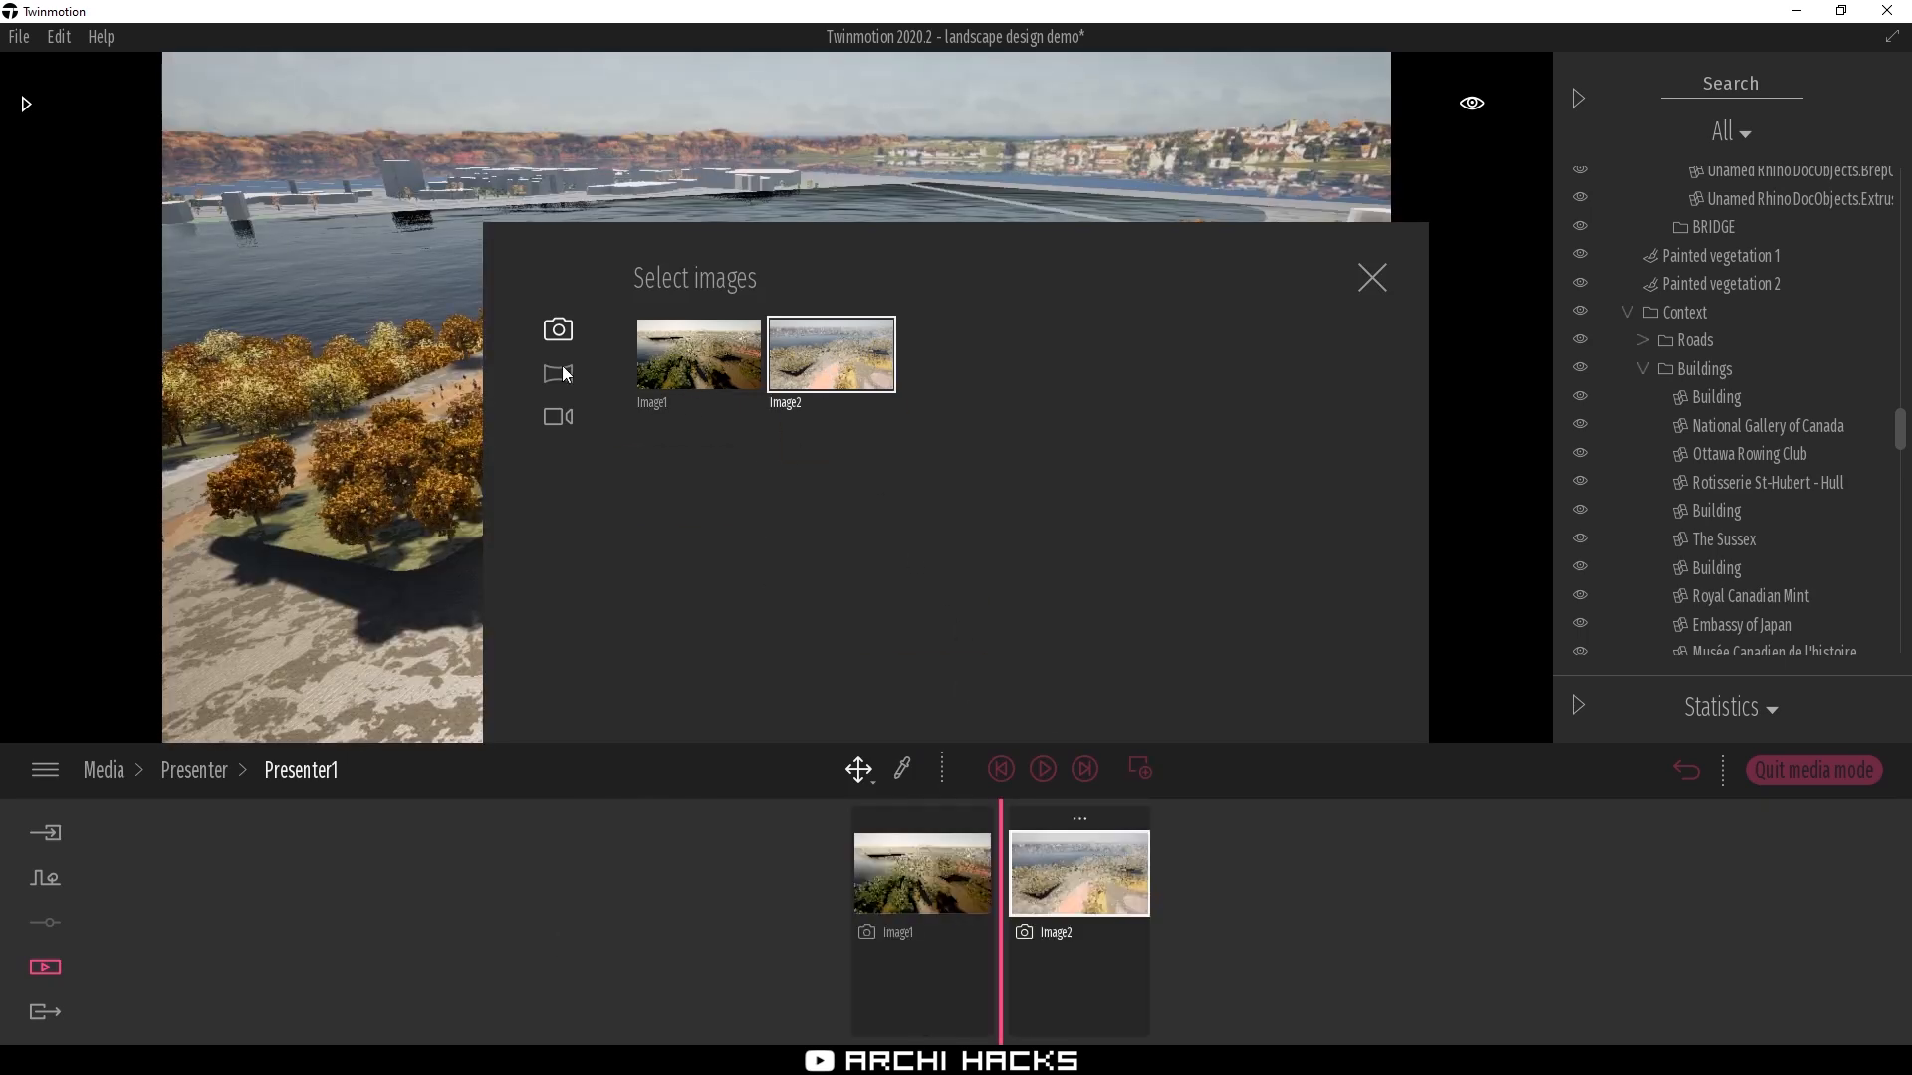
left_click(559, 418)
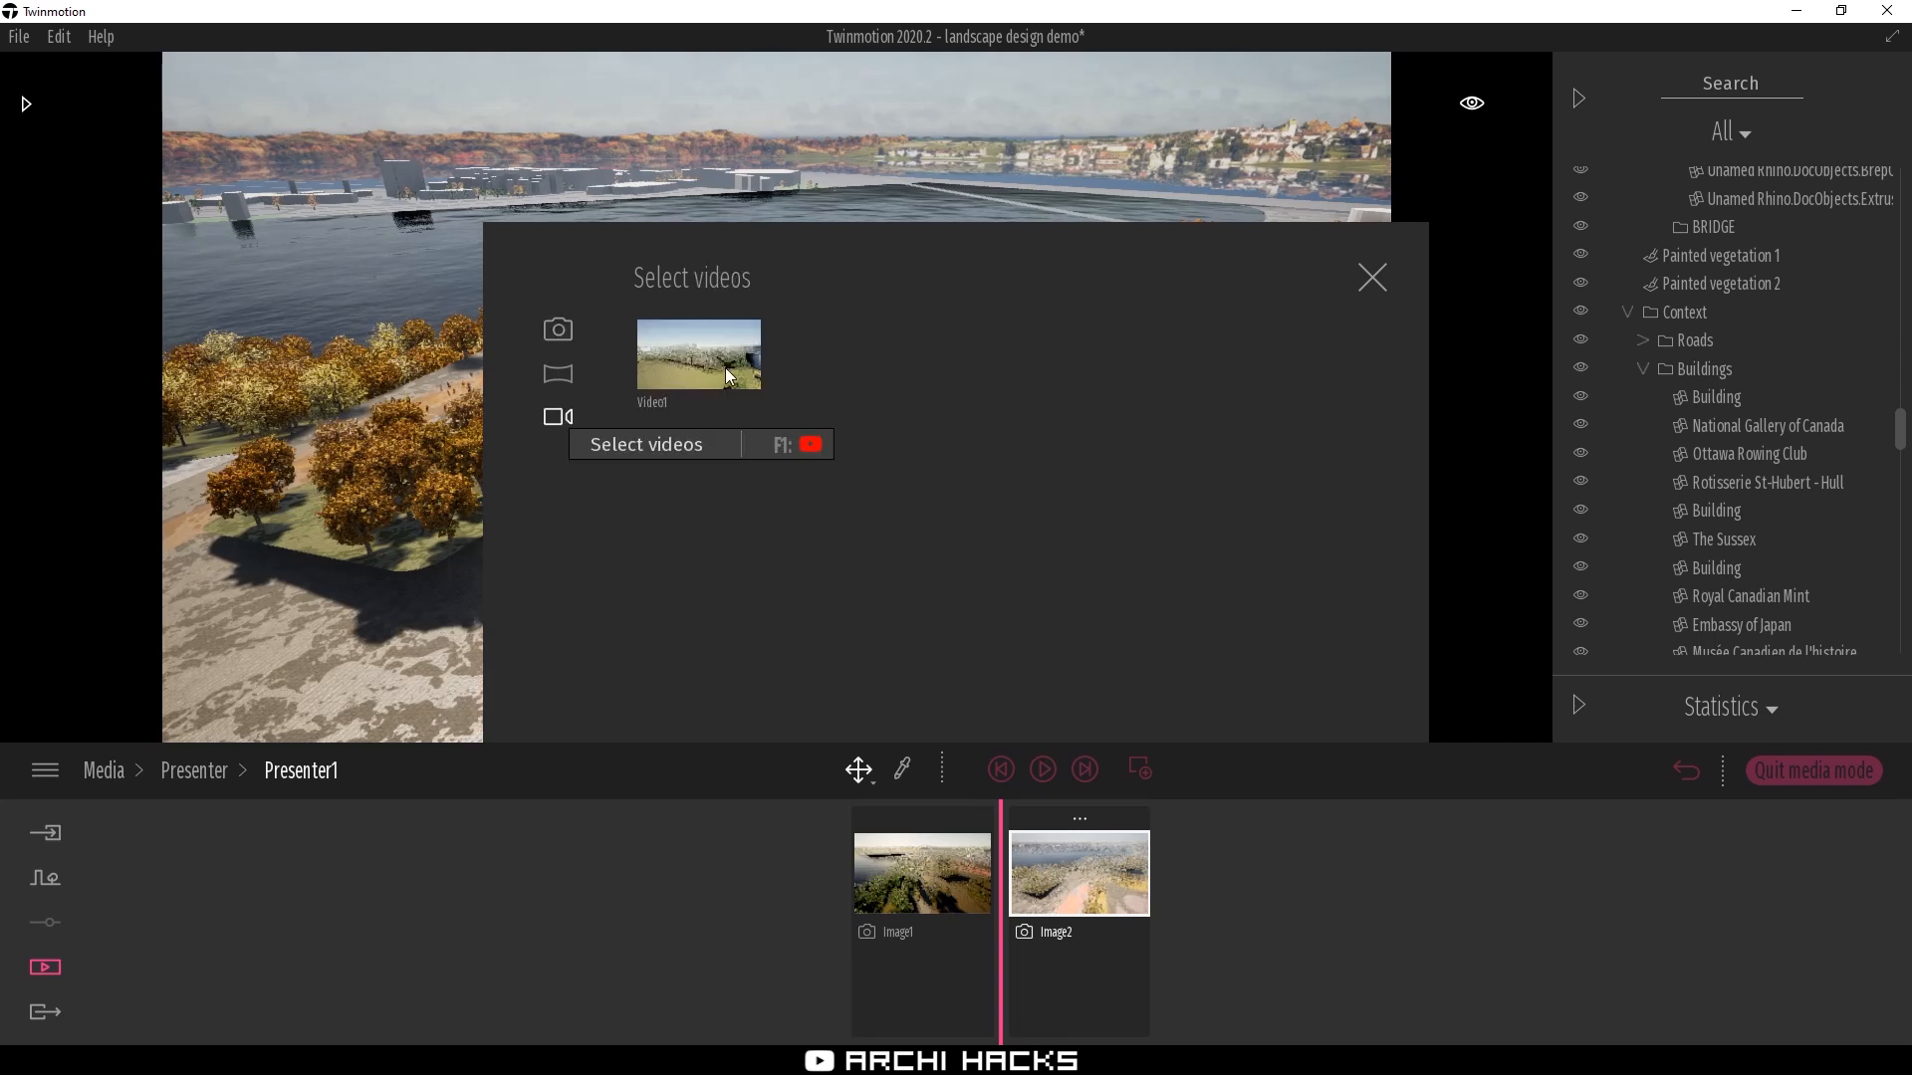
left_click_drag(715, 349, 1263, 914)
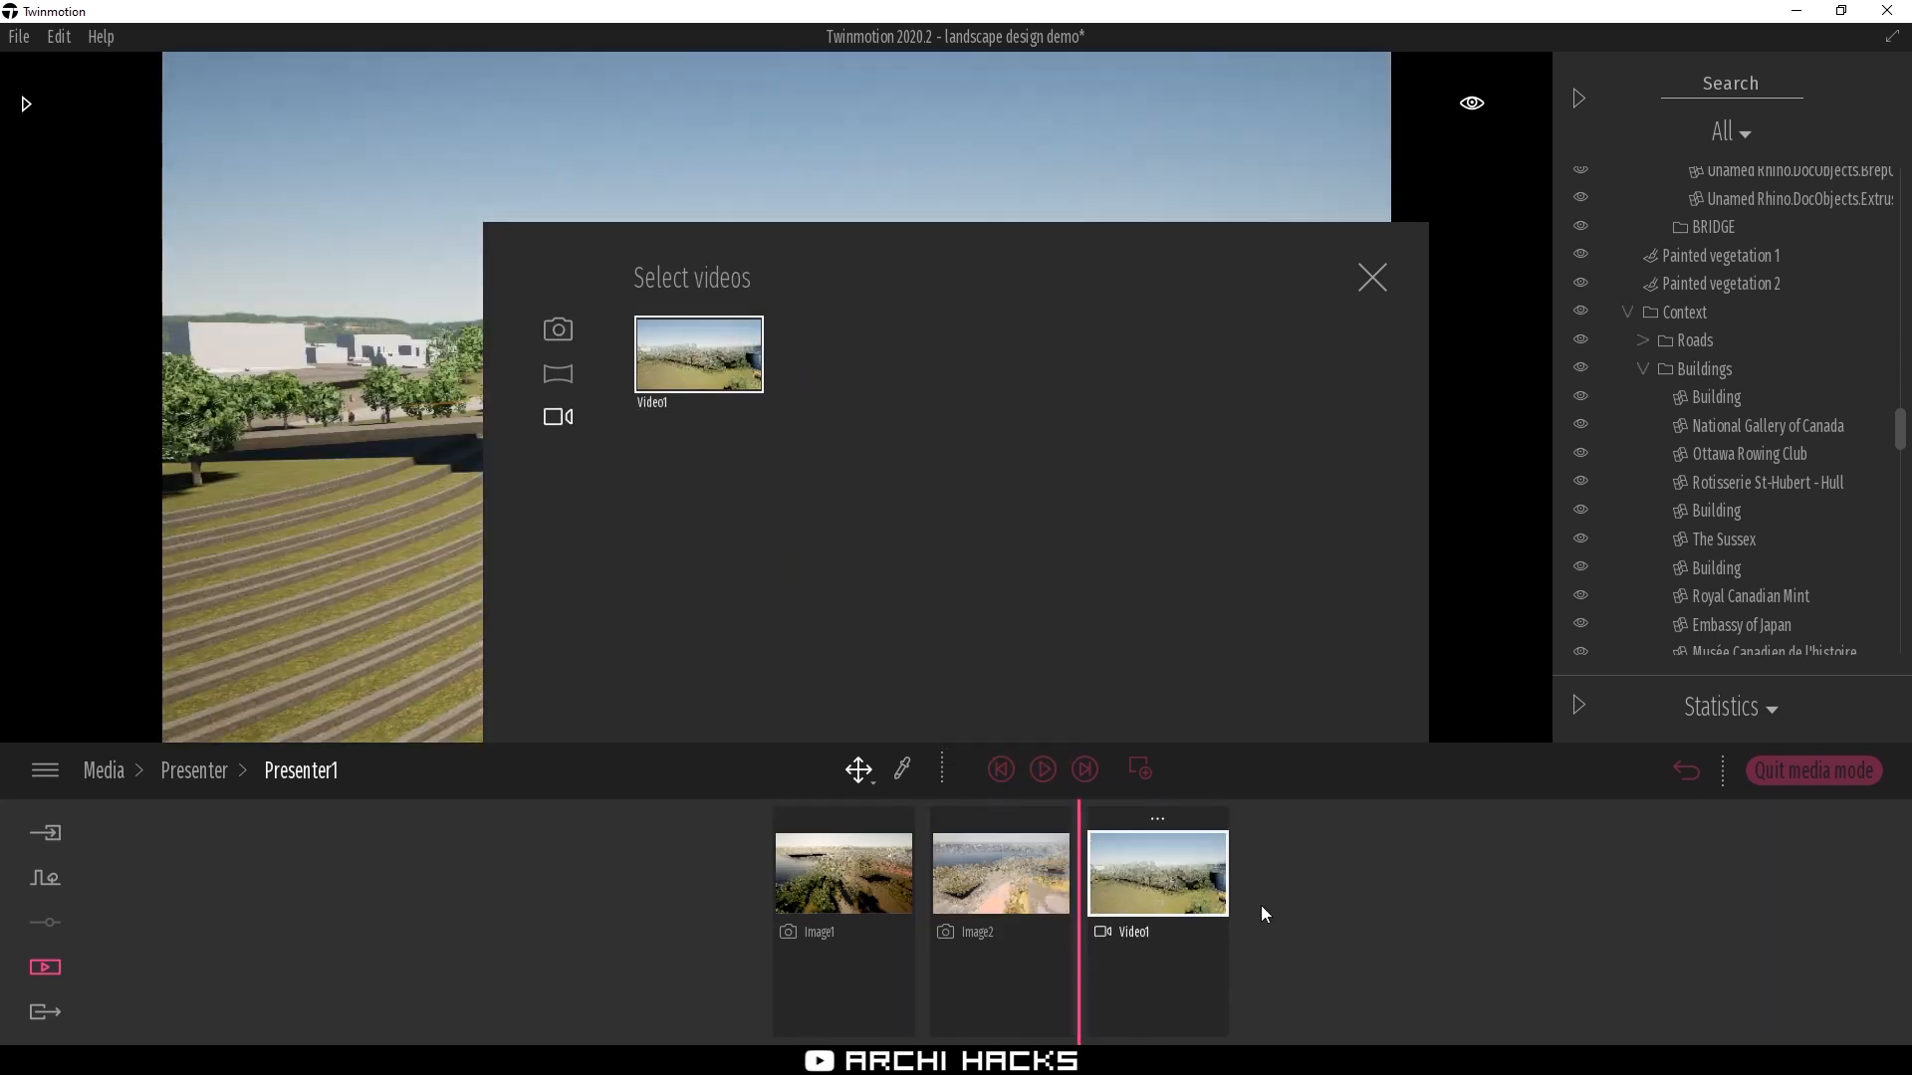
left_click(1372, 276)
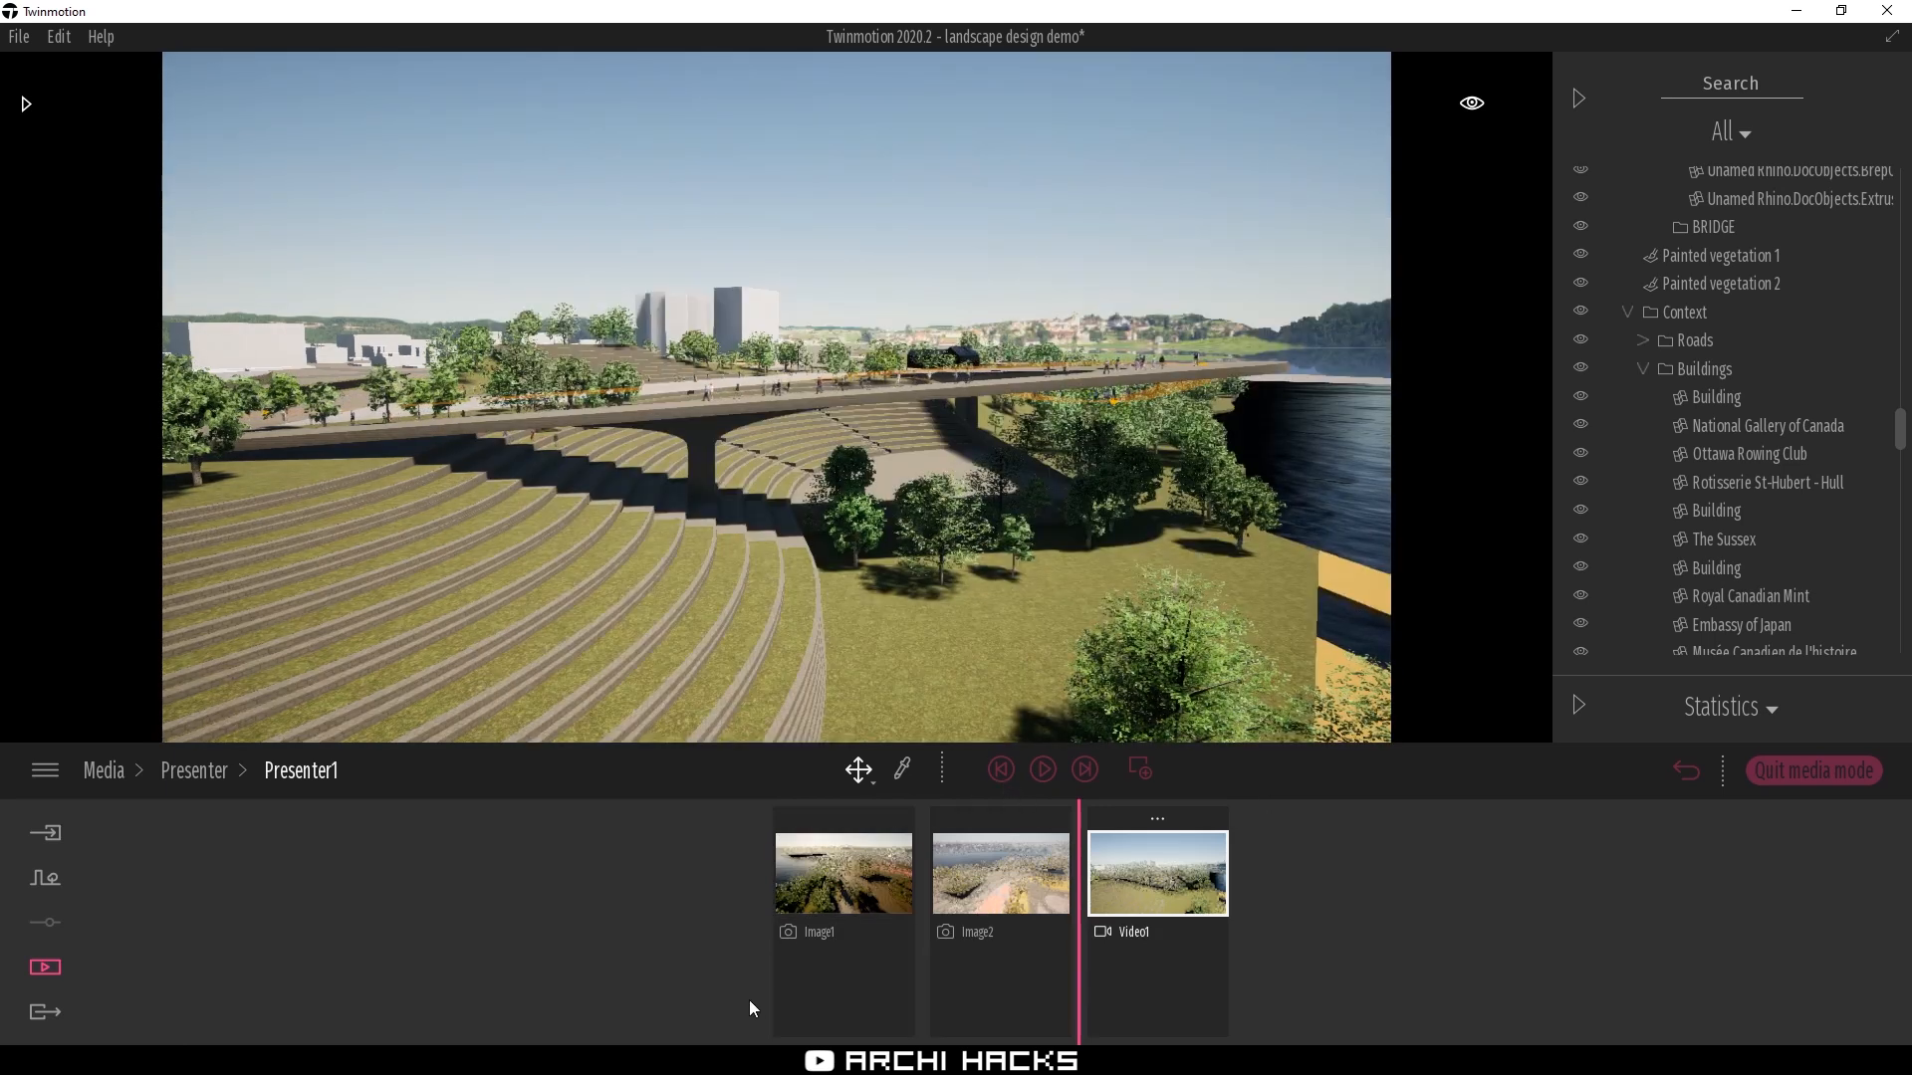
Preview Image1 in the presenter sequence and reorder the media so Image2 comes first
left_click(805, 1000)
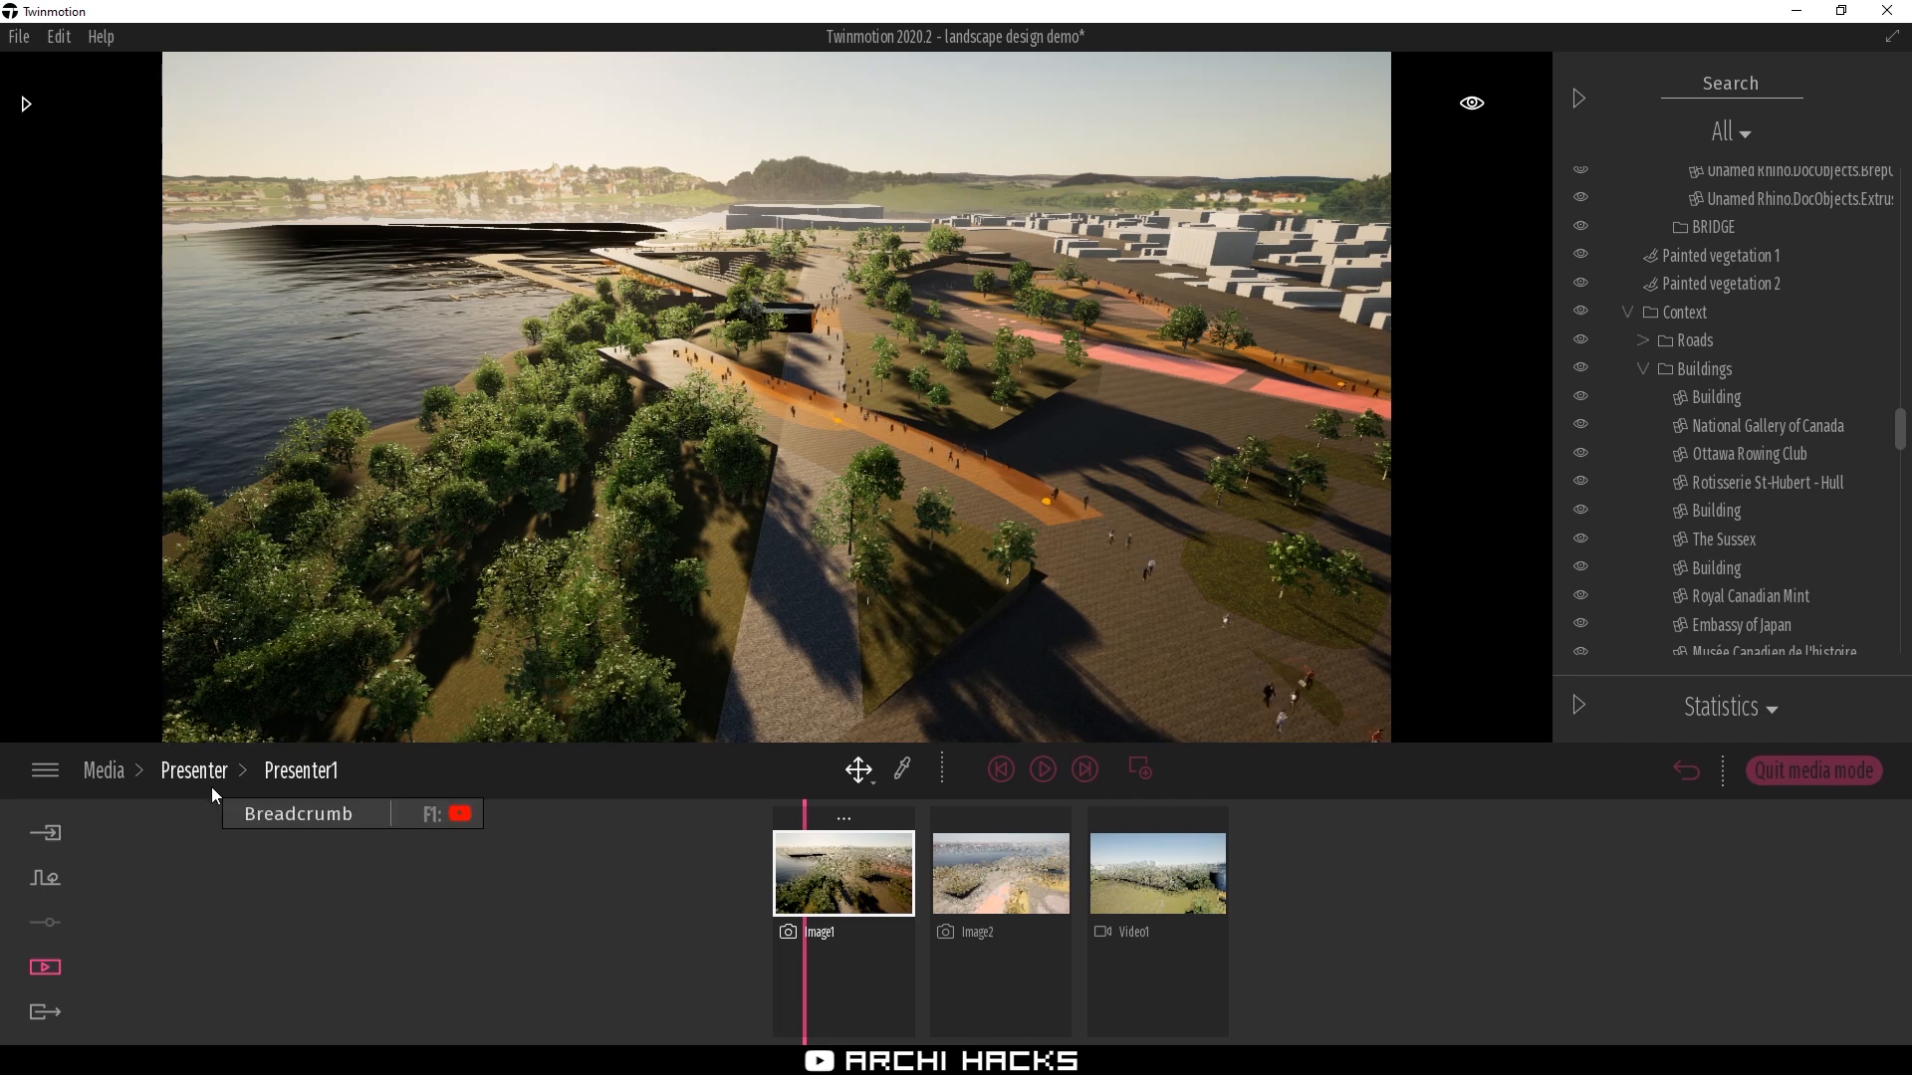
left_click_drag(1155, 876, 1209, 876)
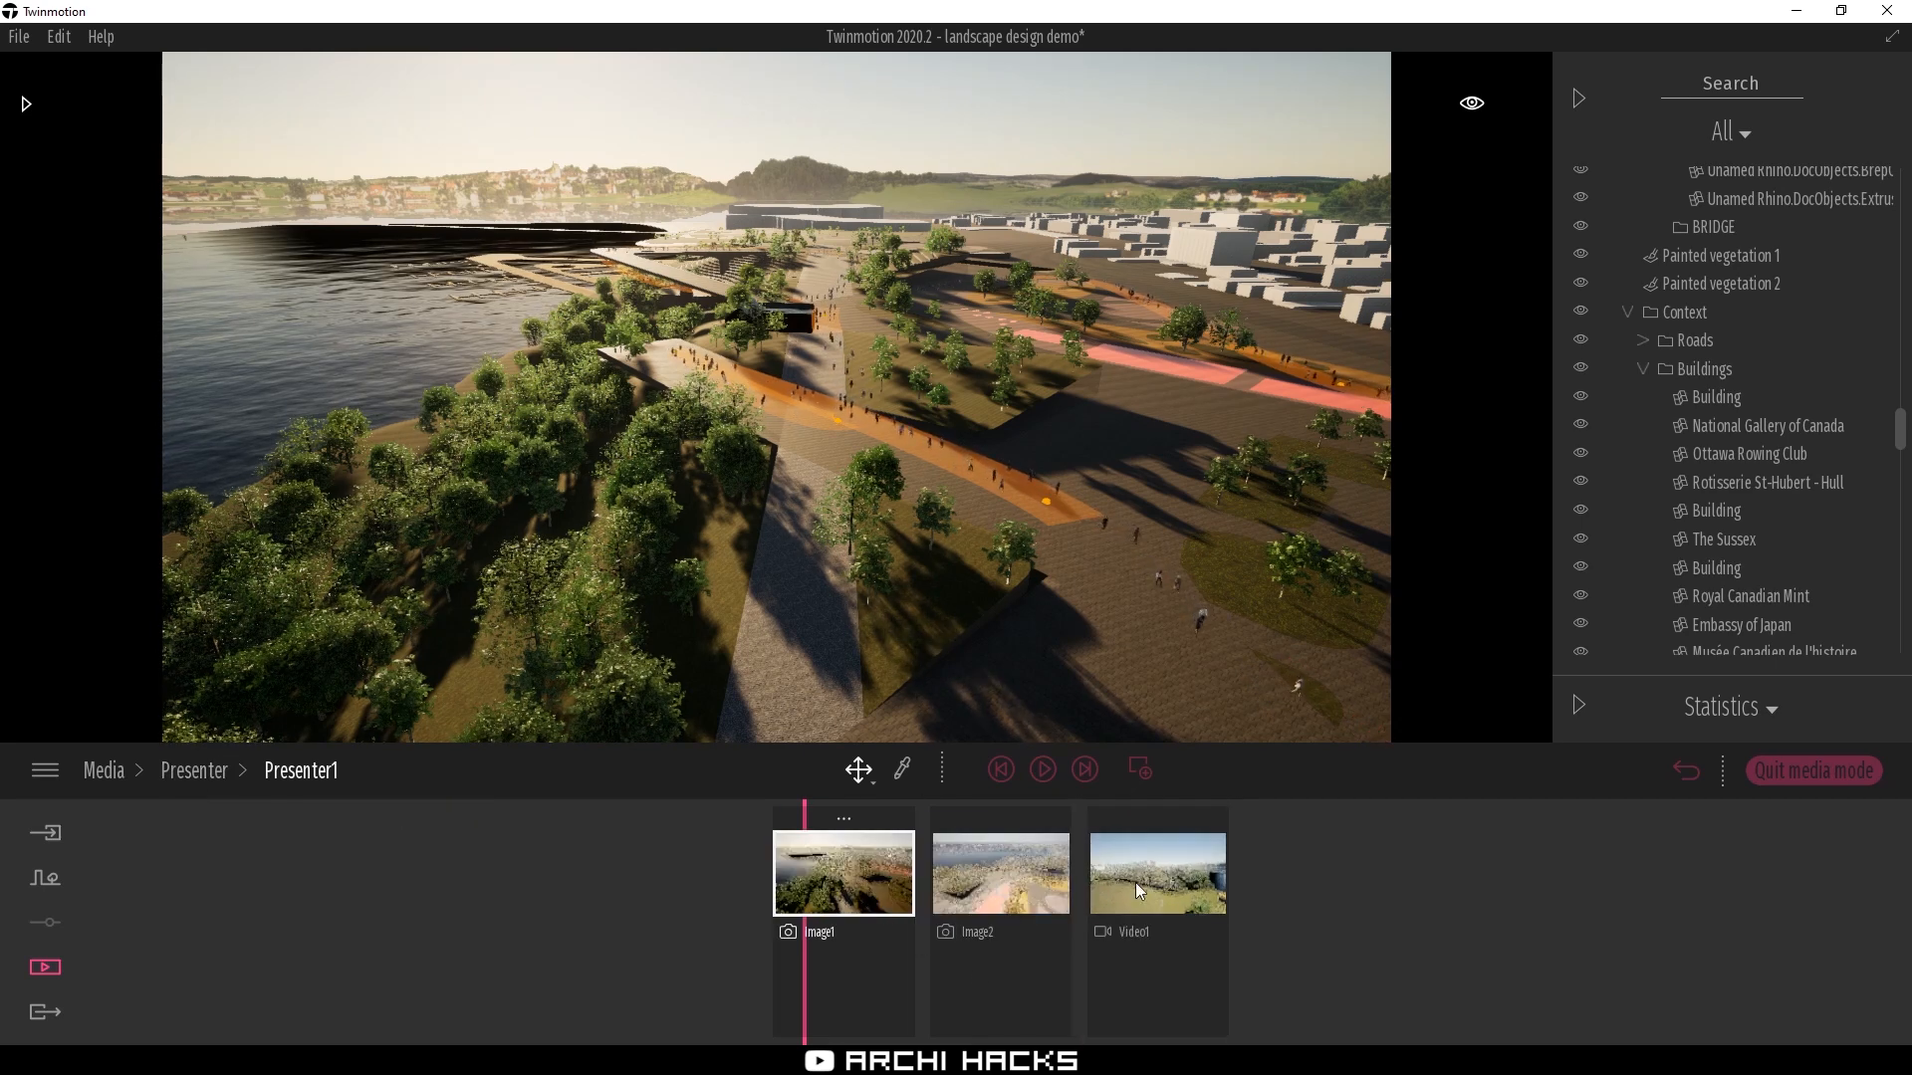
left_click_drag(993, 882, 769, 874)
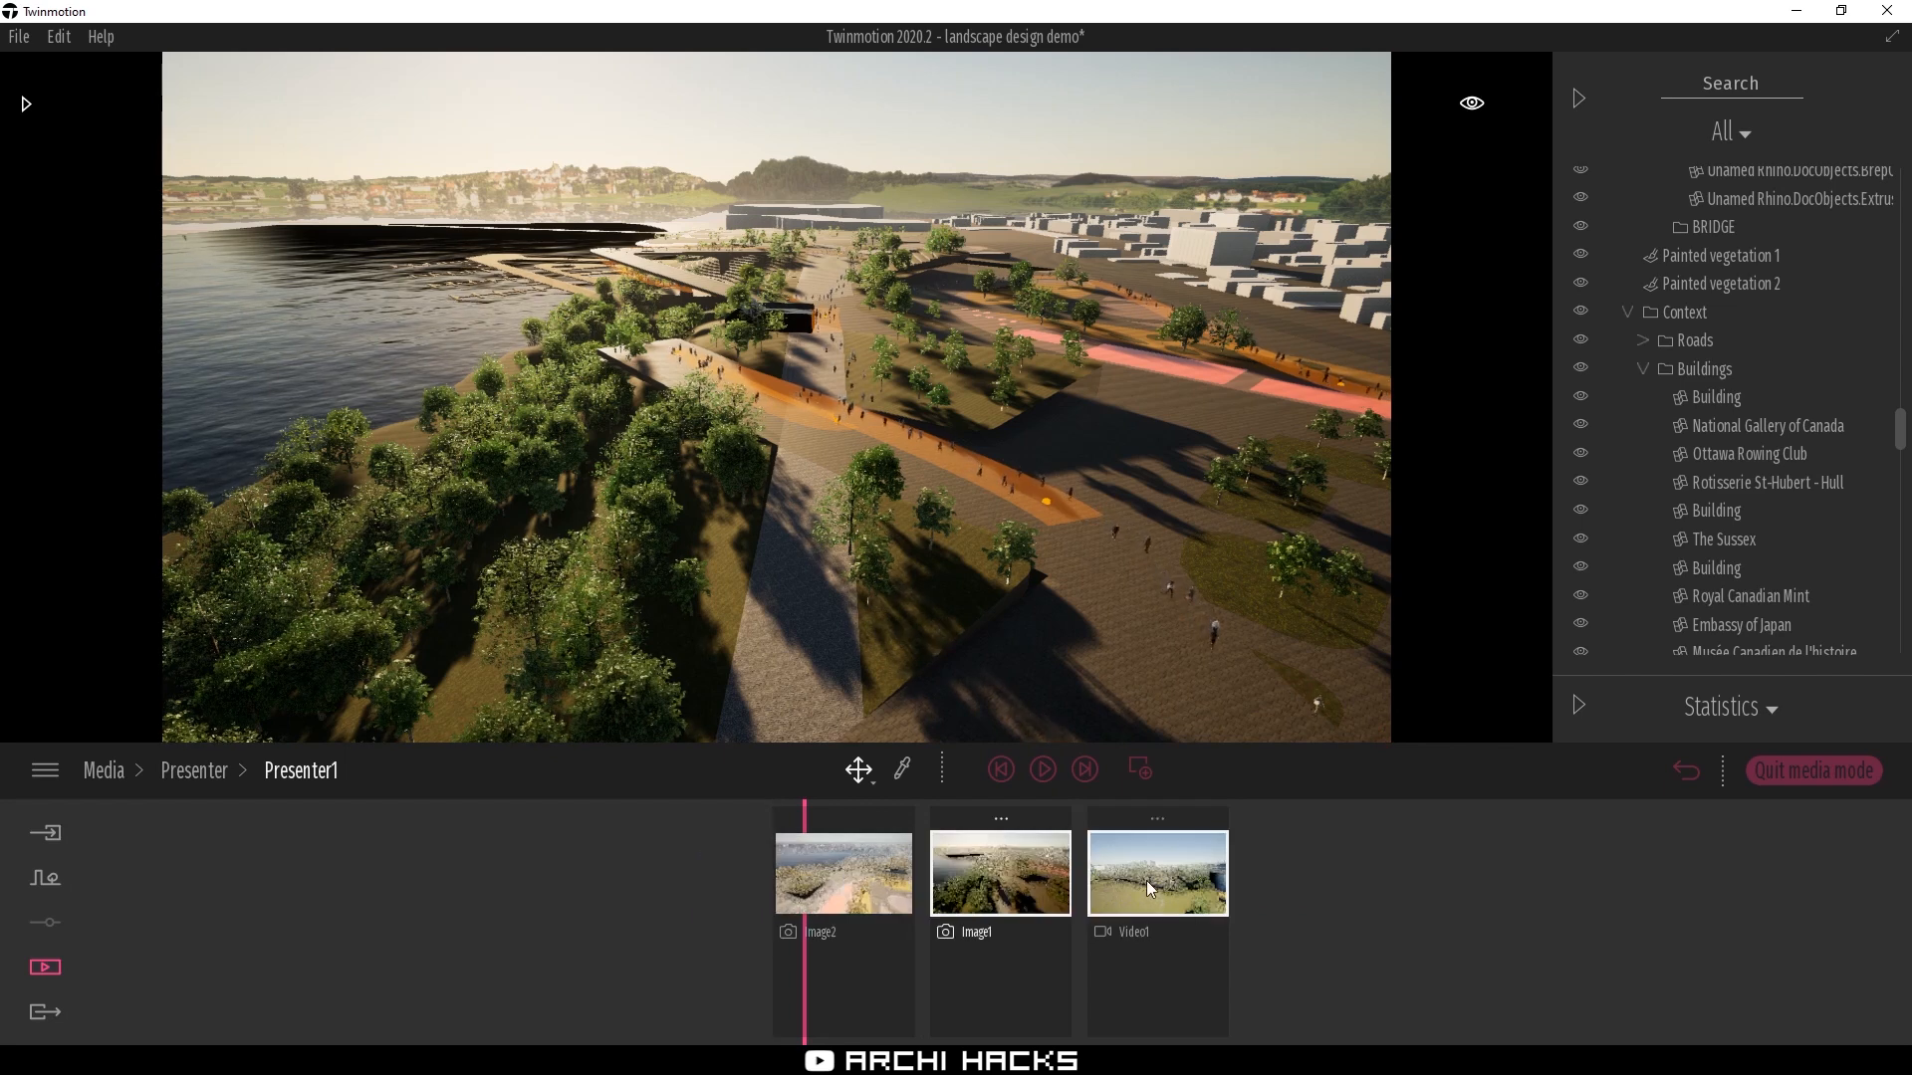
Leave the presenter editor and choose Presenter1 as the presenter to export
left_click(221, 773)
left_click(106, 773)
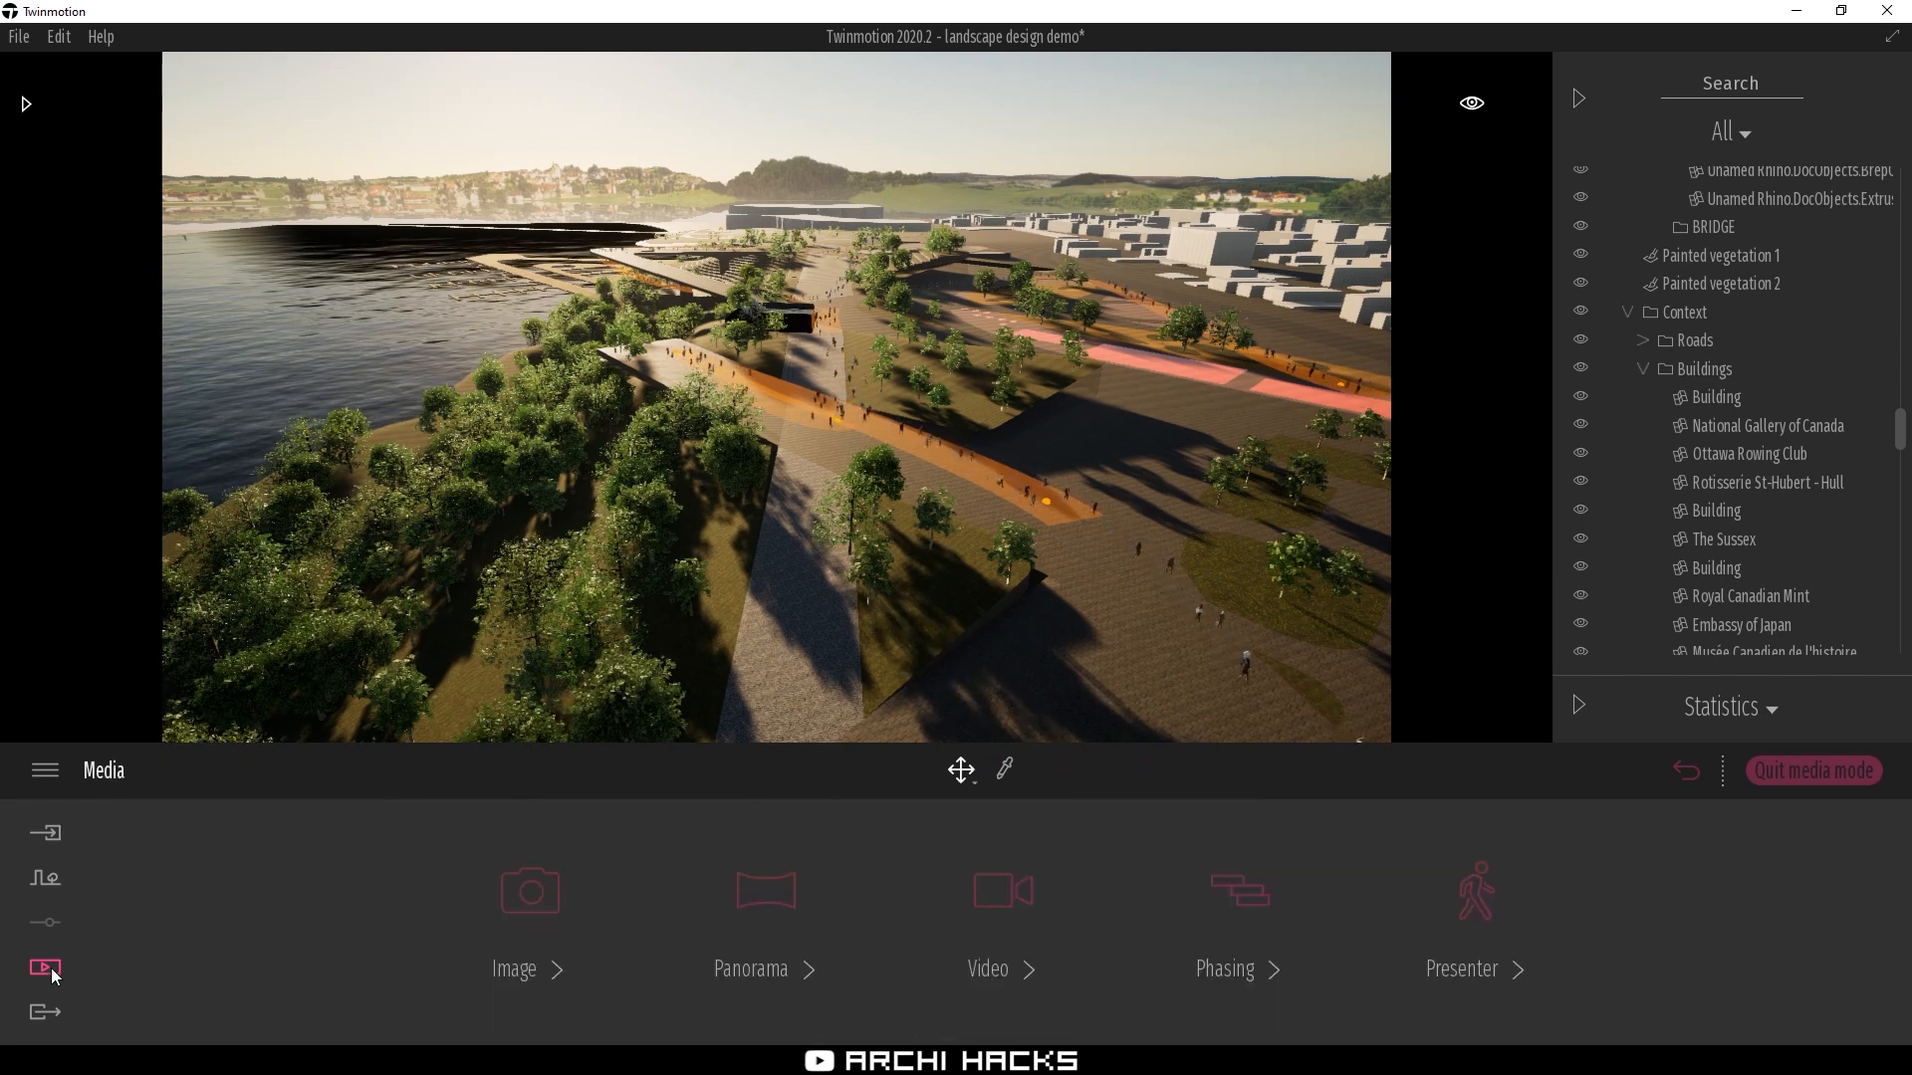
left_click(44, 1014)
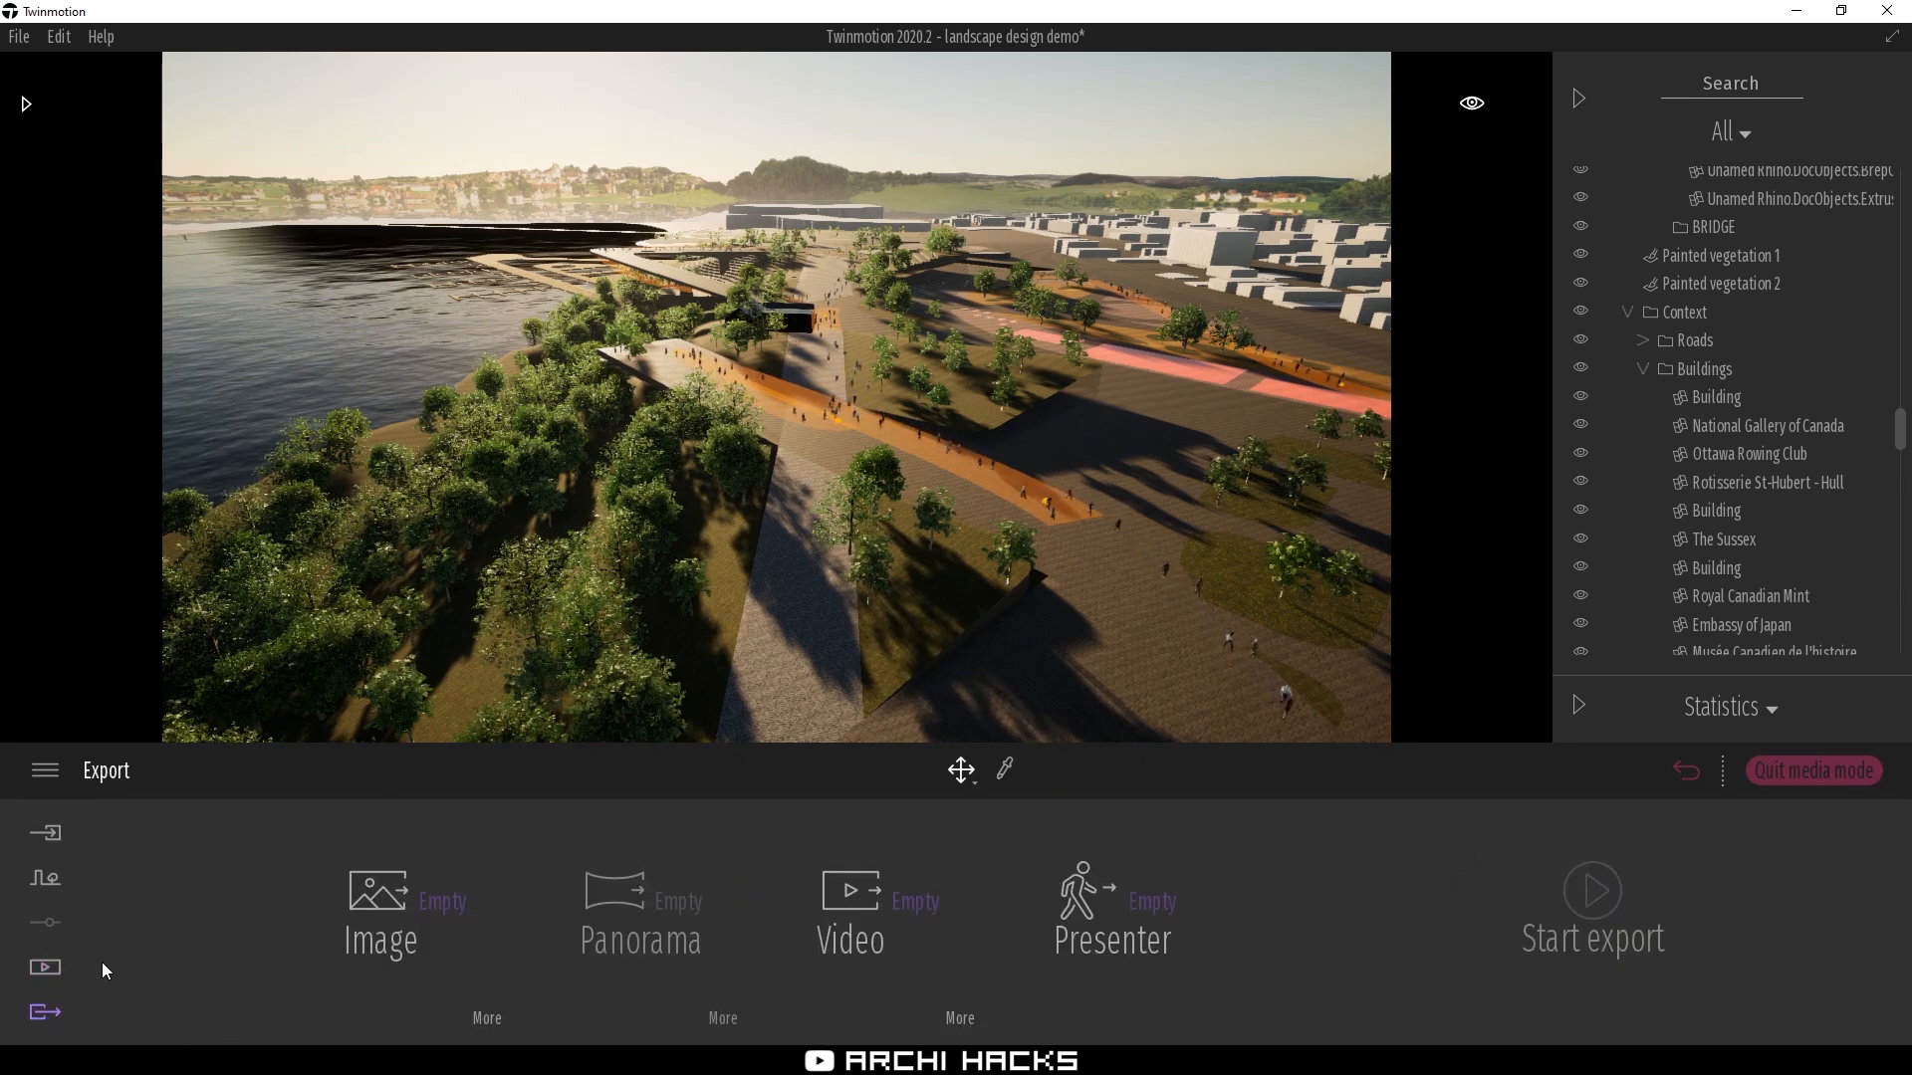
left_click(1150, 901)
left_click(841, 530)
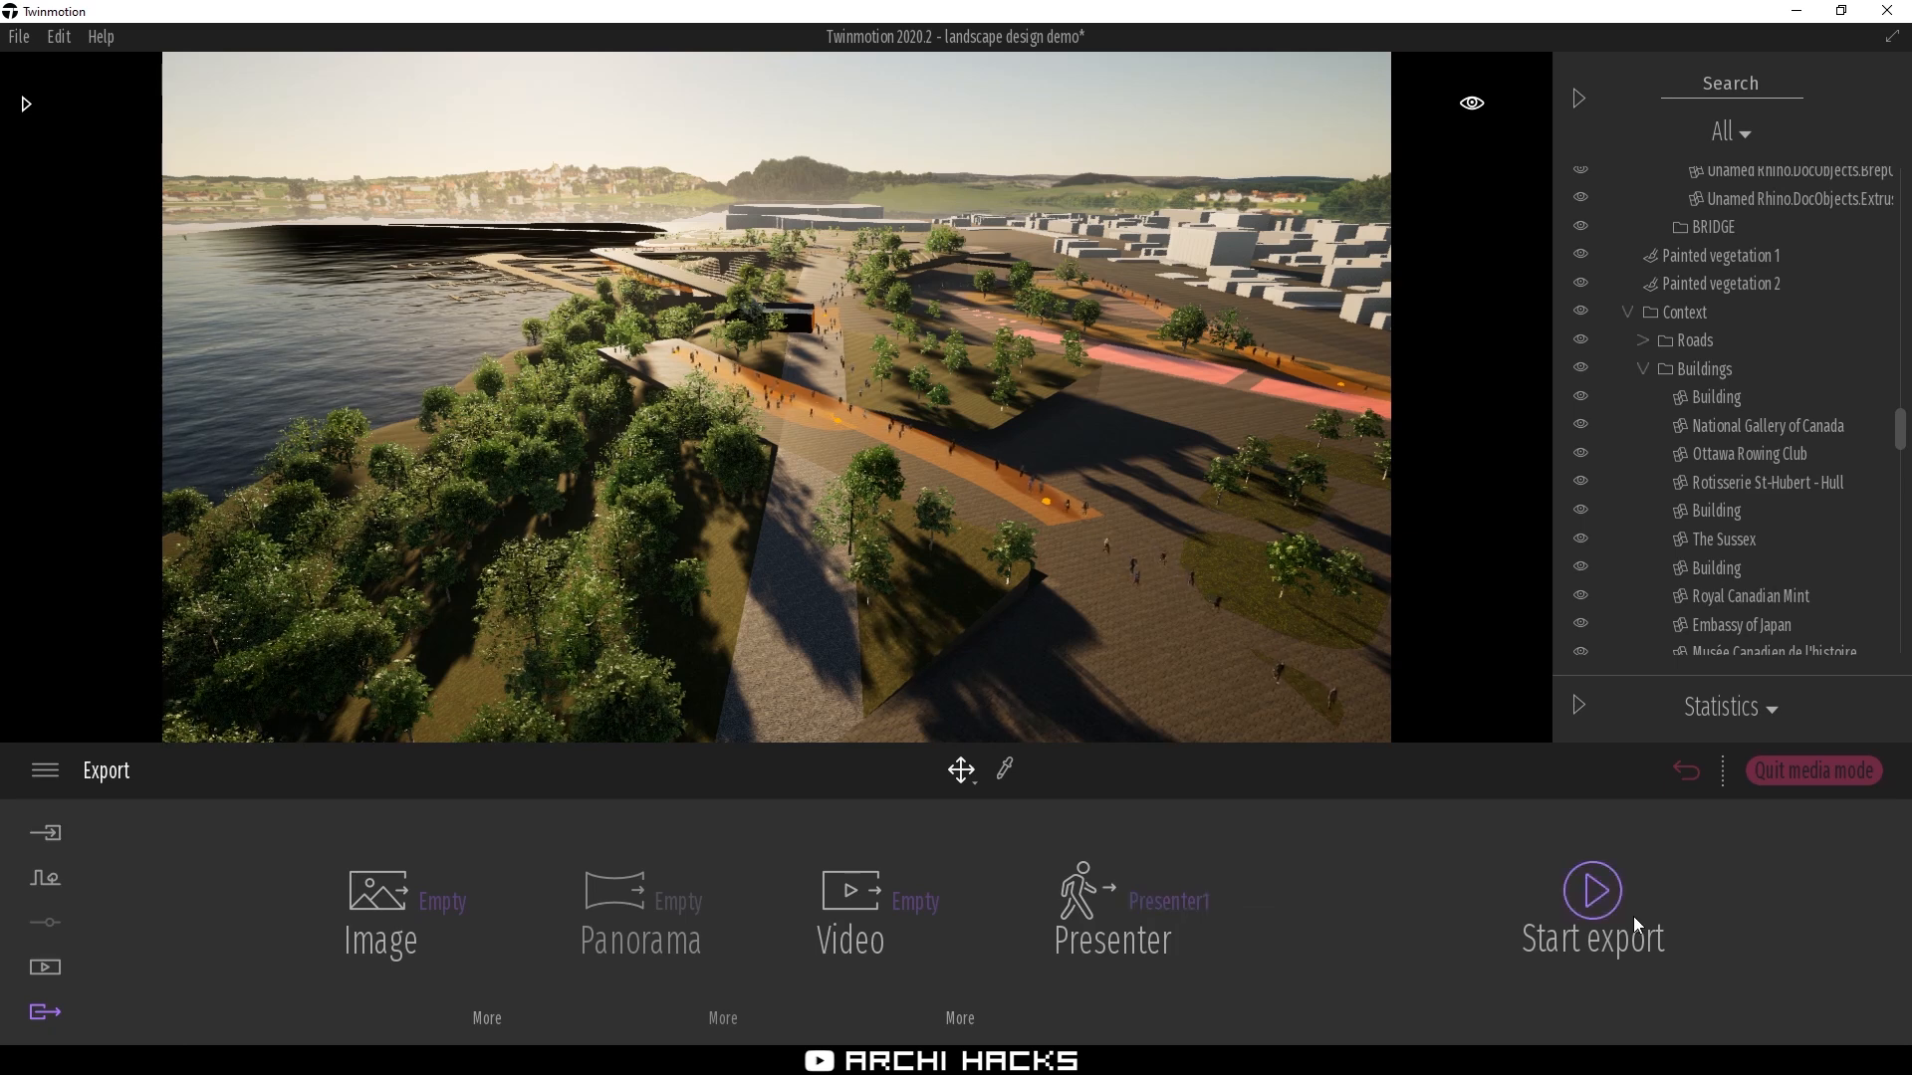
Start exporting the images and Presenter1 to the Output folder inside 20200909 Tips & tricks under Videos
left_click(1591, 889)
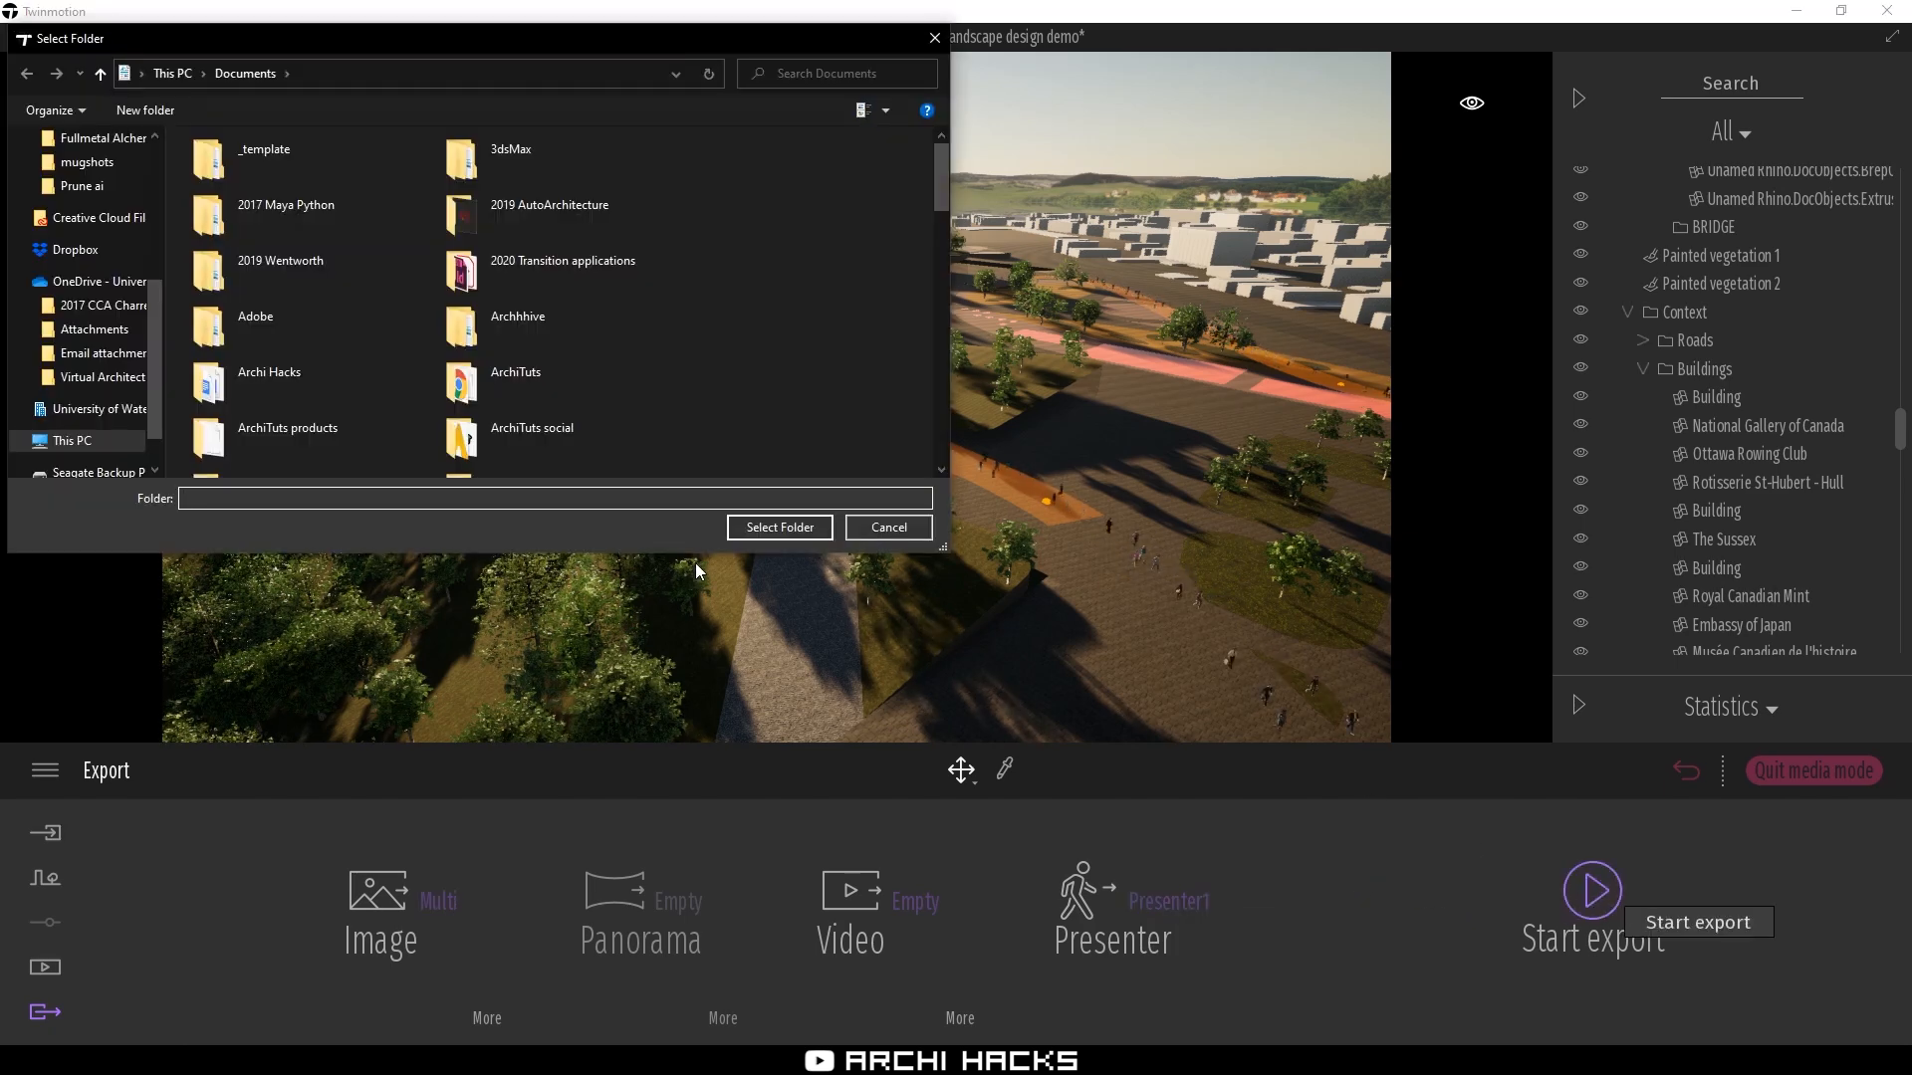
scroll(149, 293, "up", 5)
left_click(90, 298)
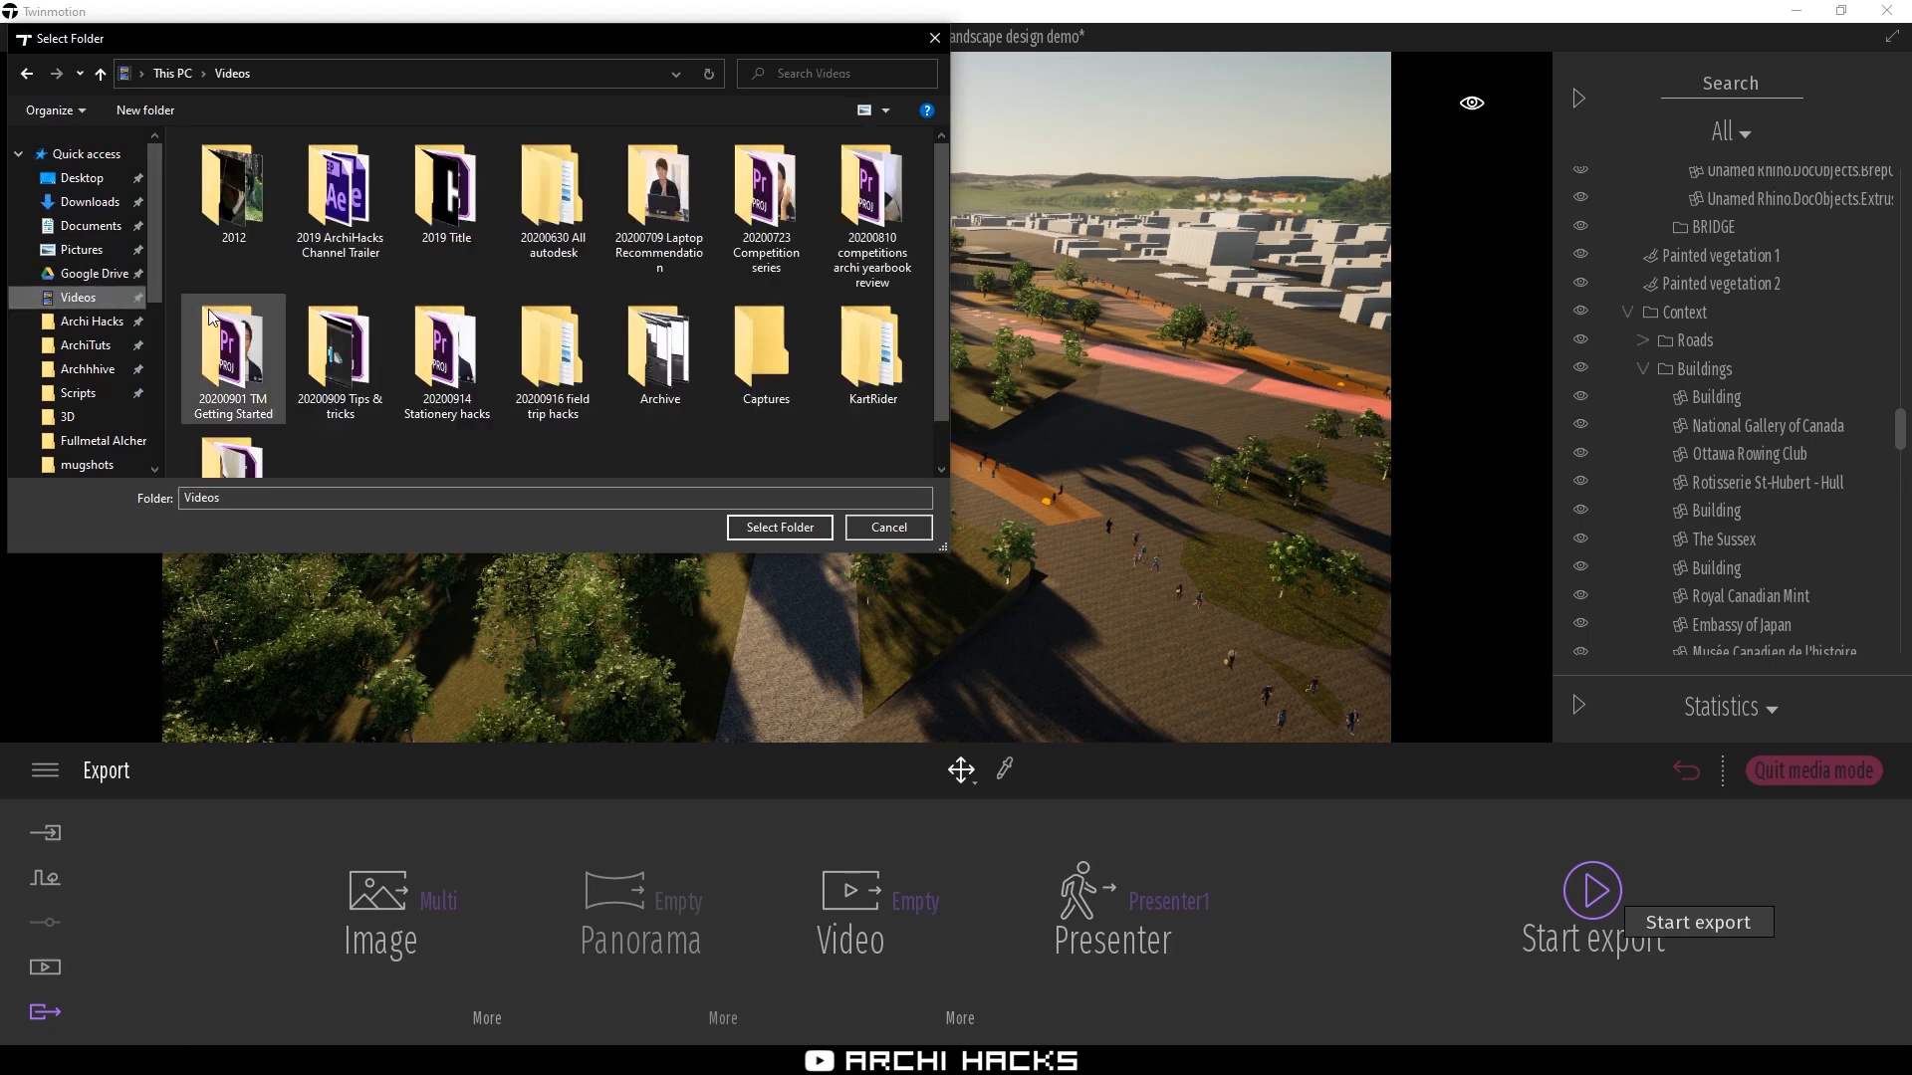
left_click(779, 527)
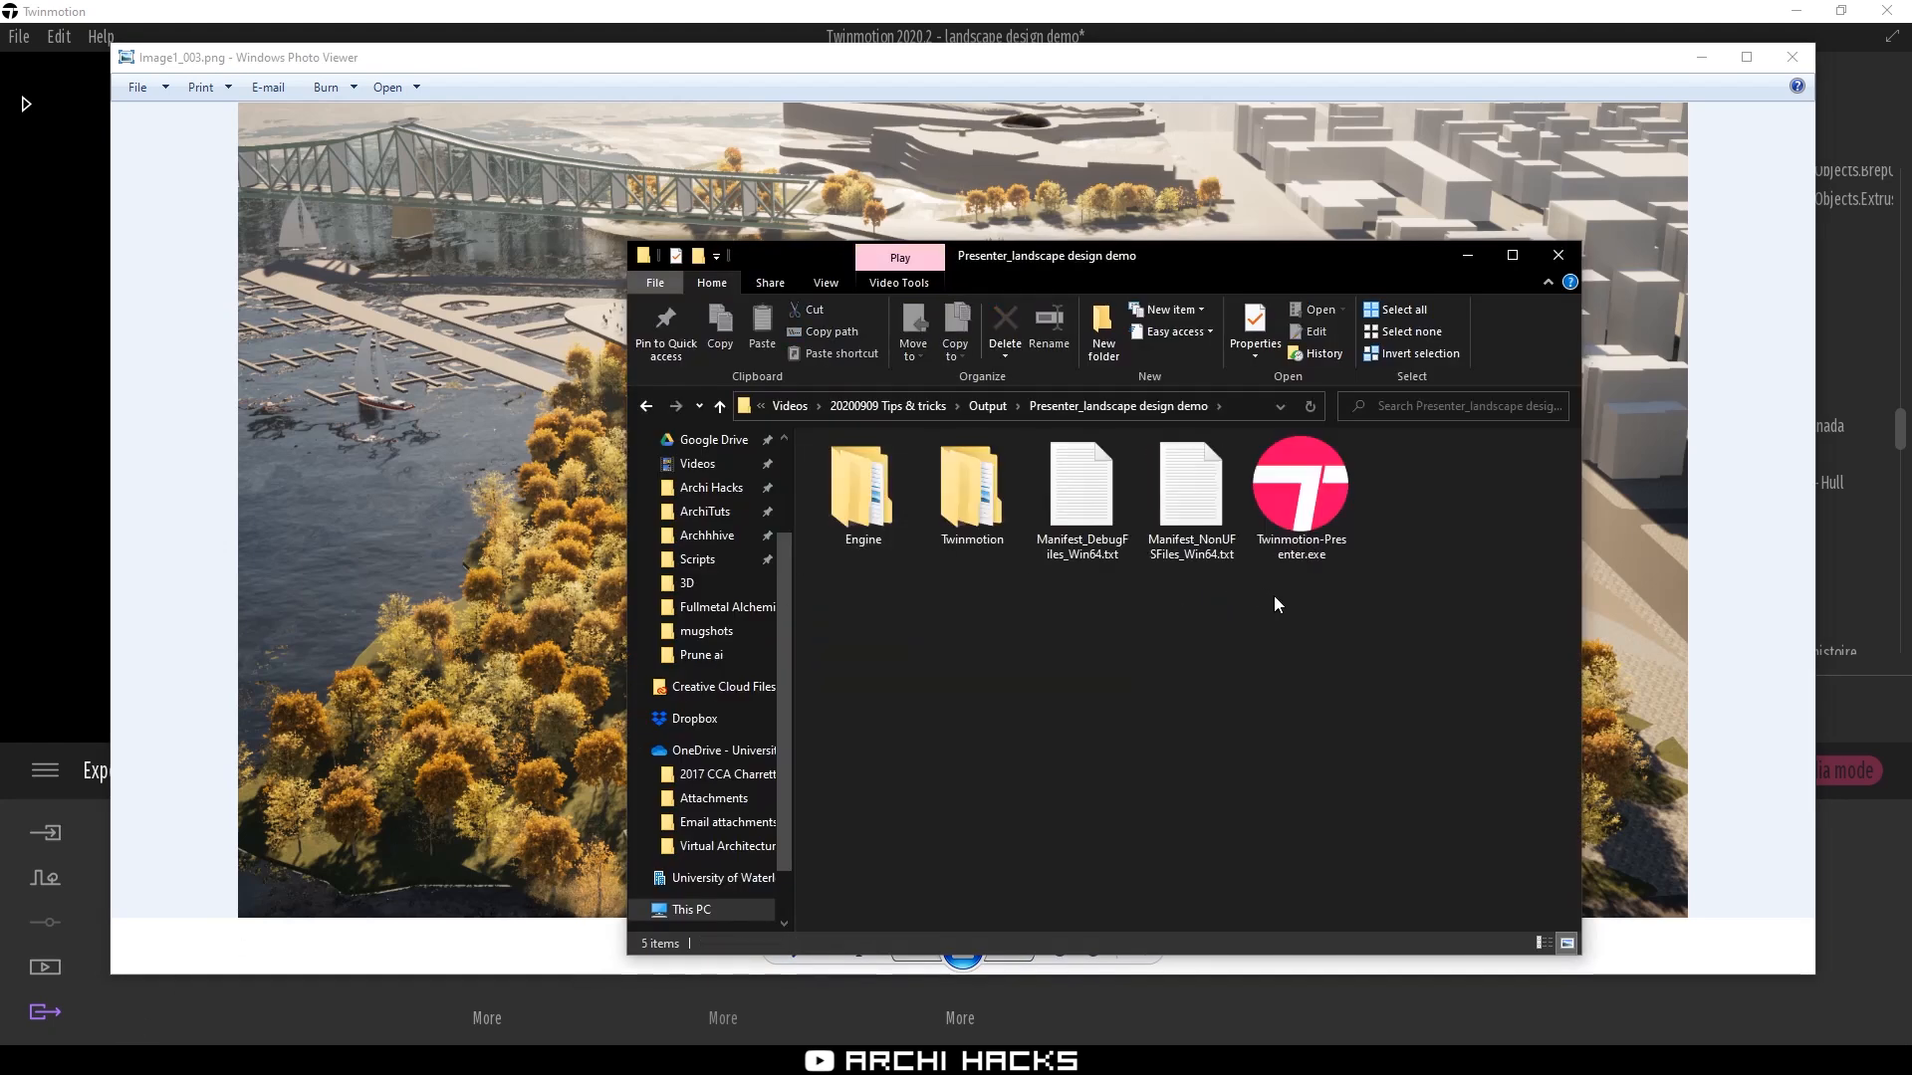
Close the Image1_003.png preview and open the exported Presenter_landscape design demo folder in File Explorer
left_click_drag(1377, 609, 848, 515)
left_click(1060, 660)
double_click(1330, 519)
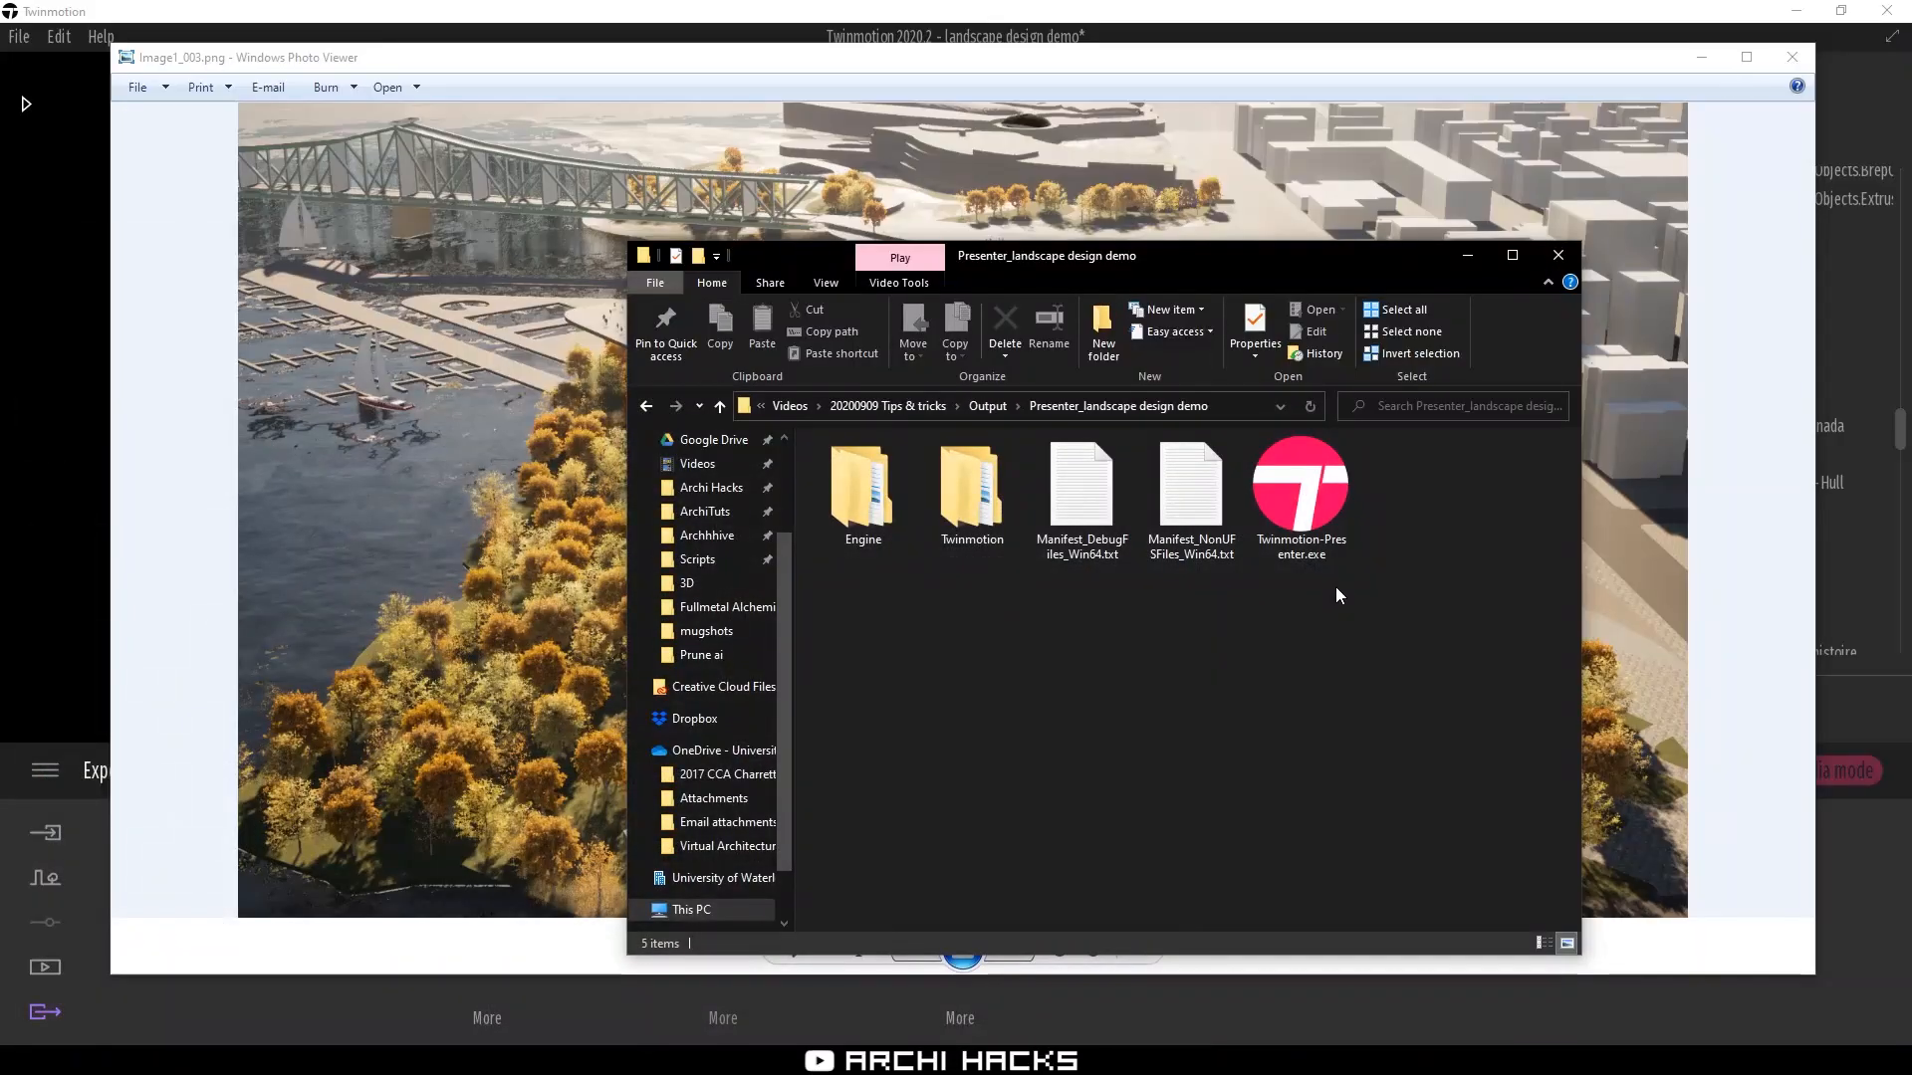
left_click(1793, 60)
left_click(858, 516)
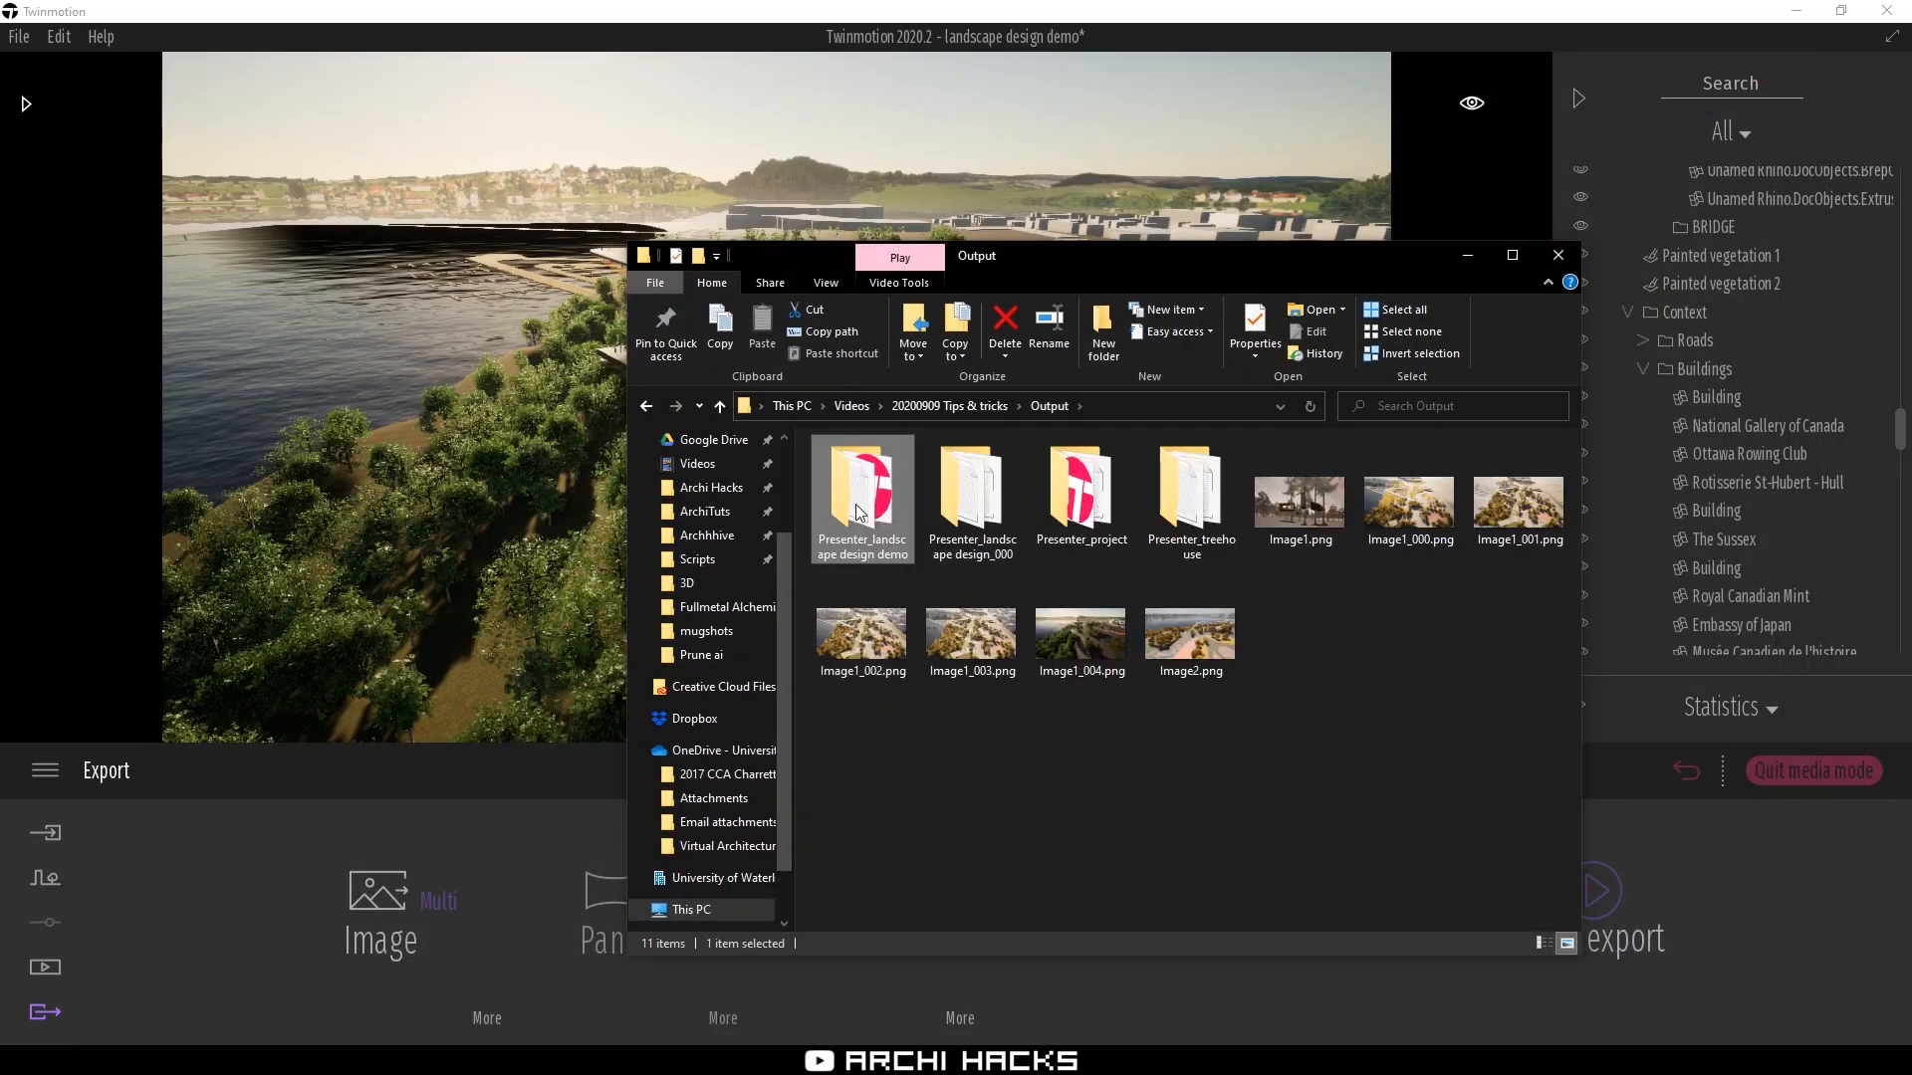
double_click(880, 511)
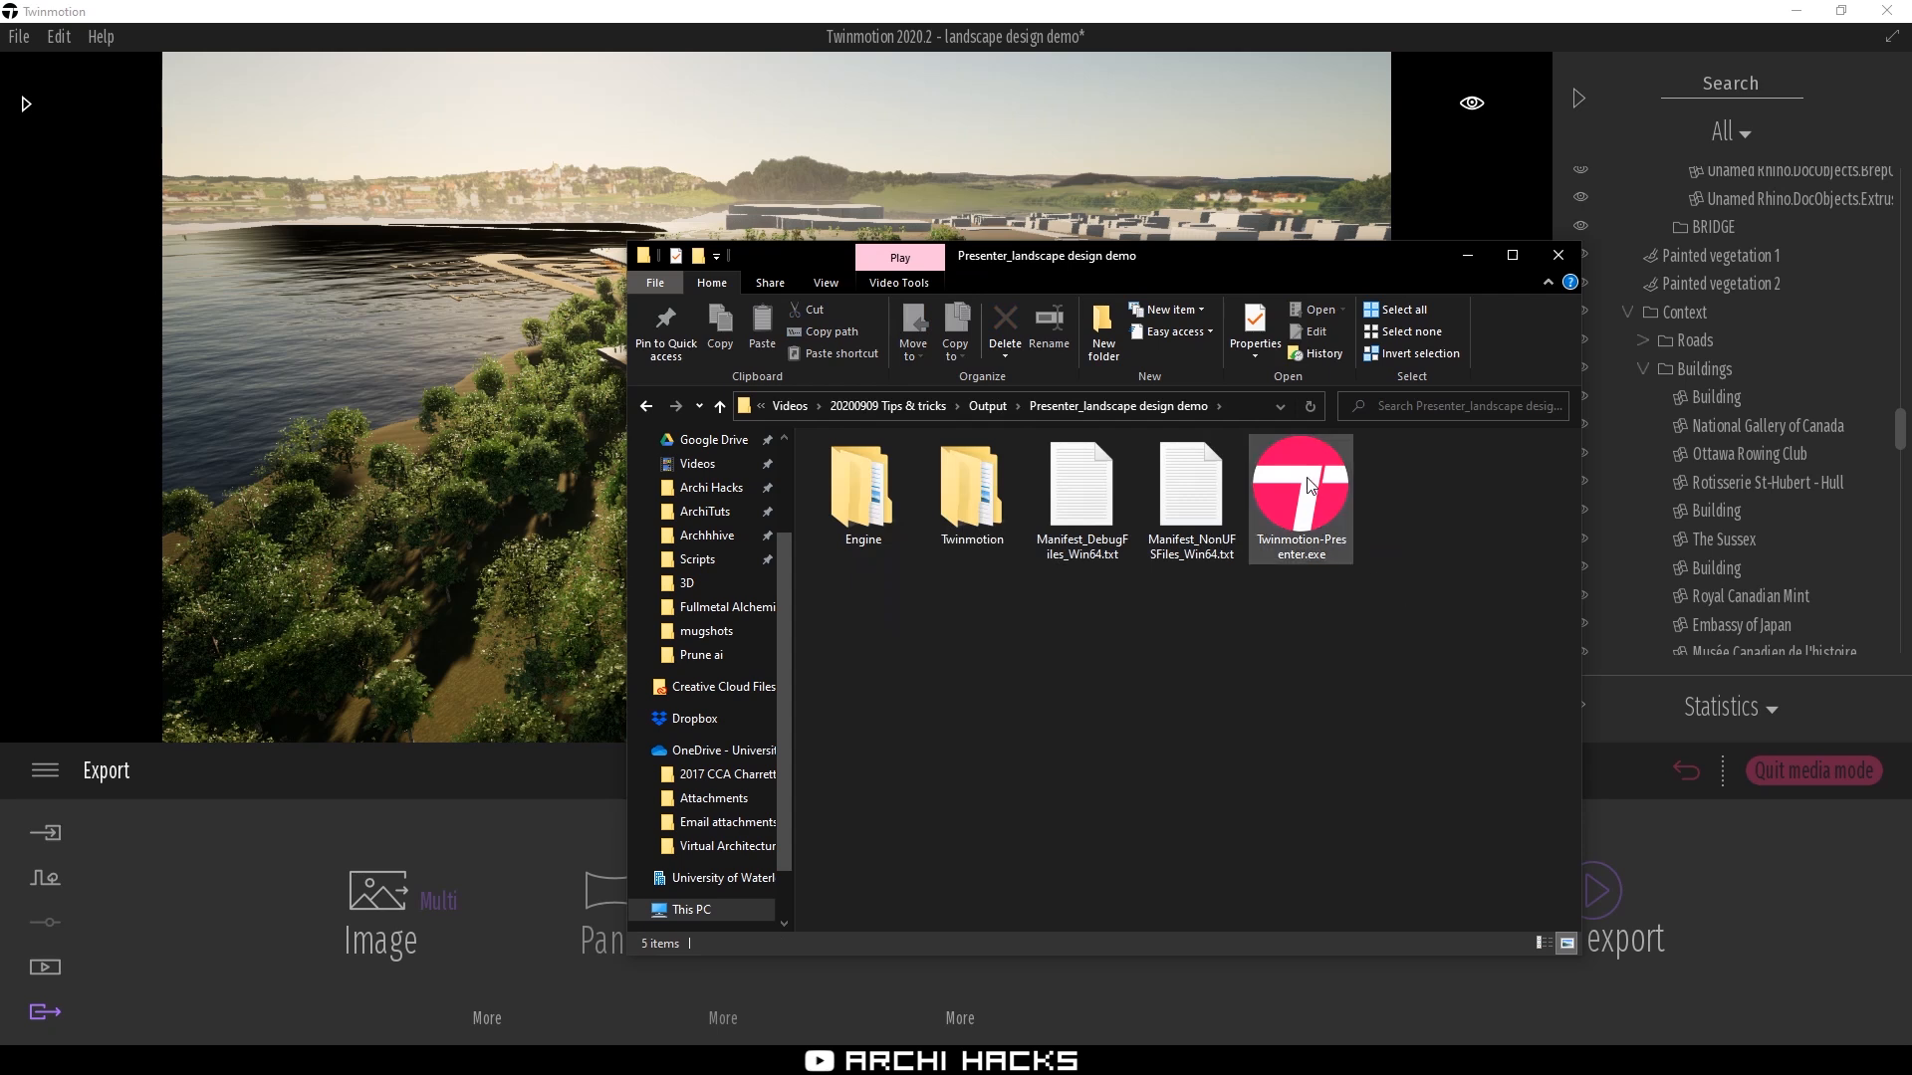
Launch Twinmotion-Presenter.exe from the exported folder and dismiss its navigation information window
left_click_drag(1402, 692, 906, 492)
left_click(1366, 689)
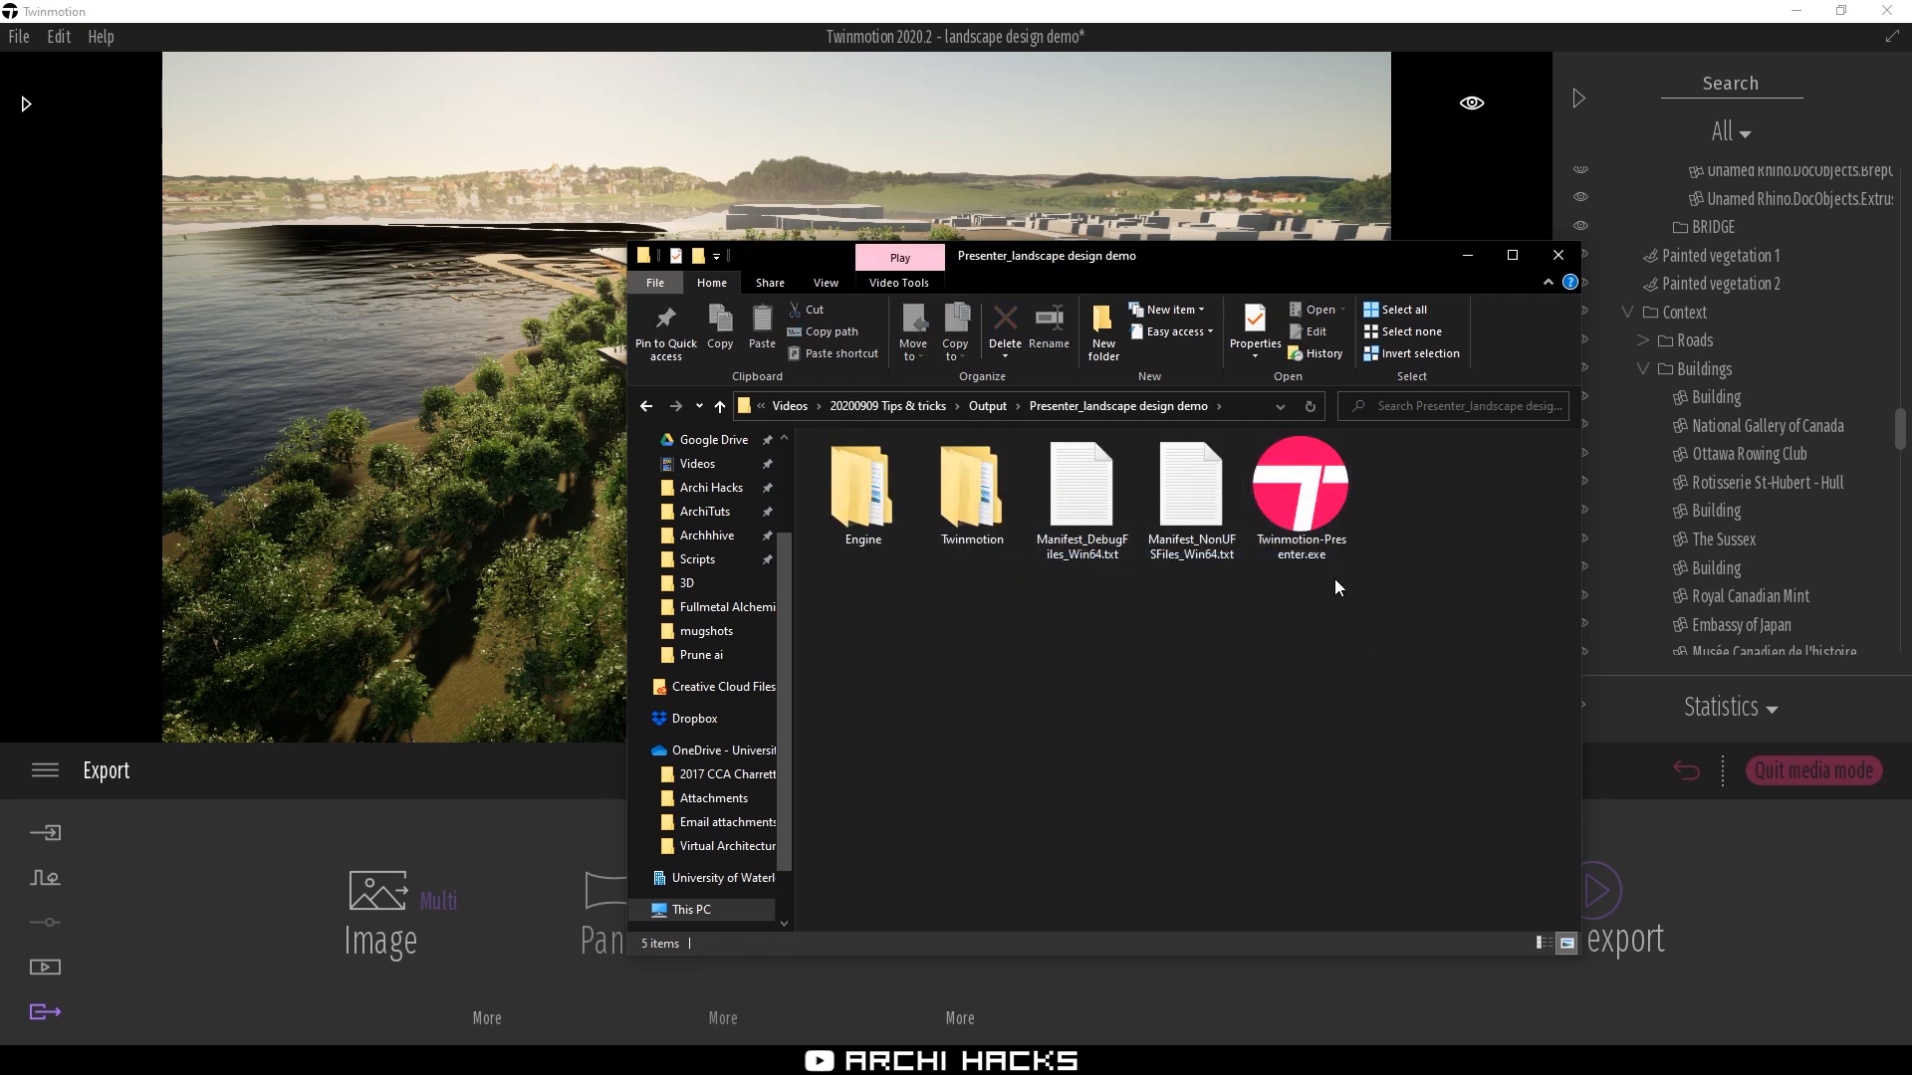
double_click(1343, 540)
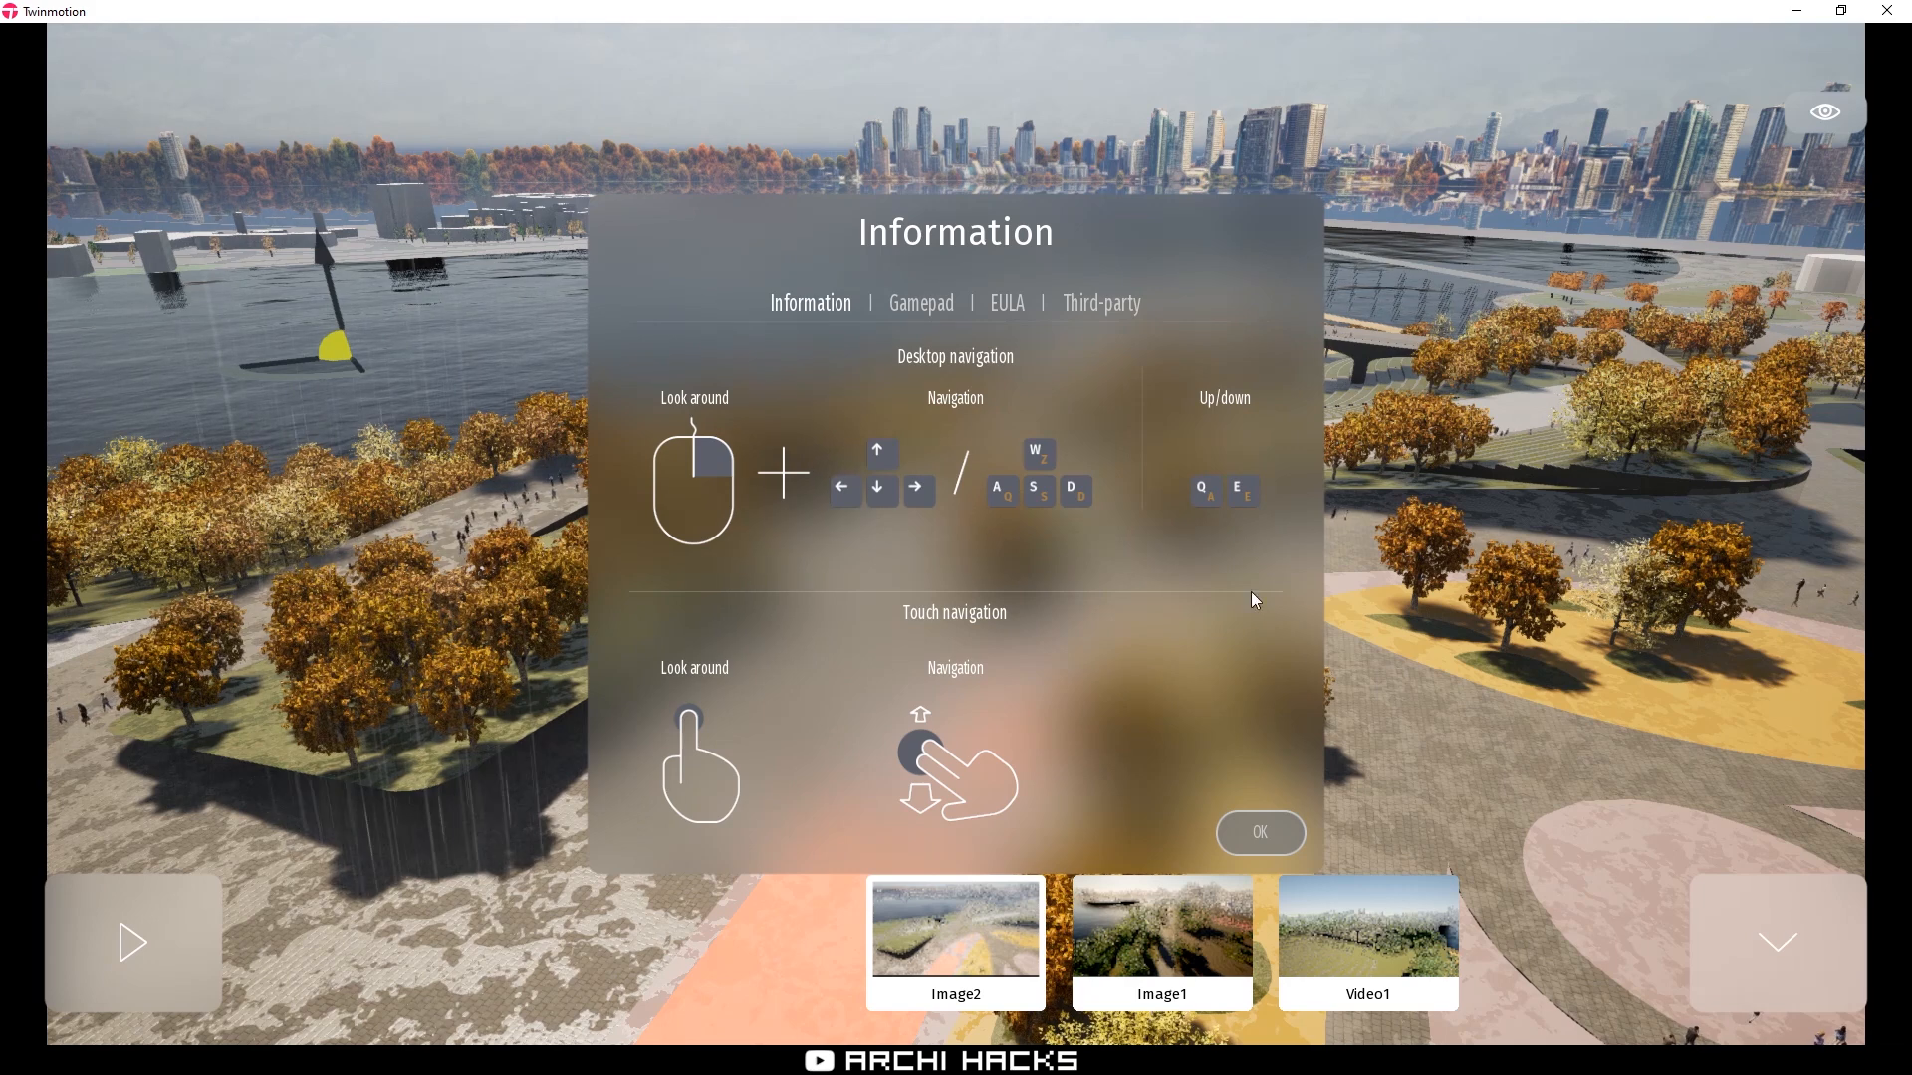
left_click(1266, 837)
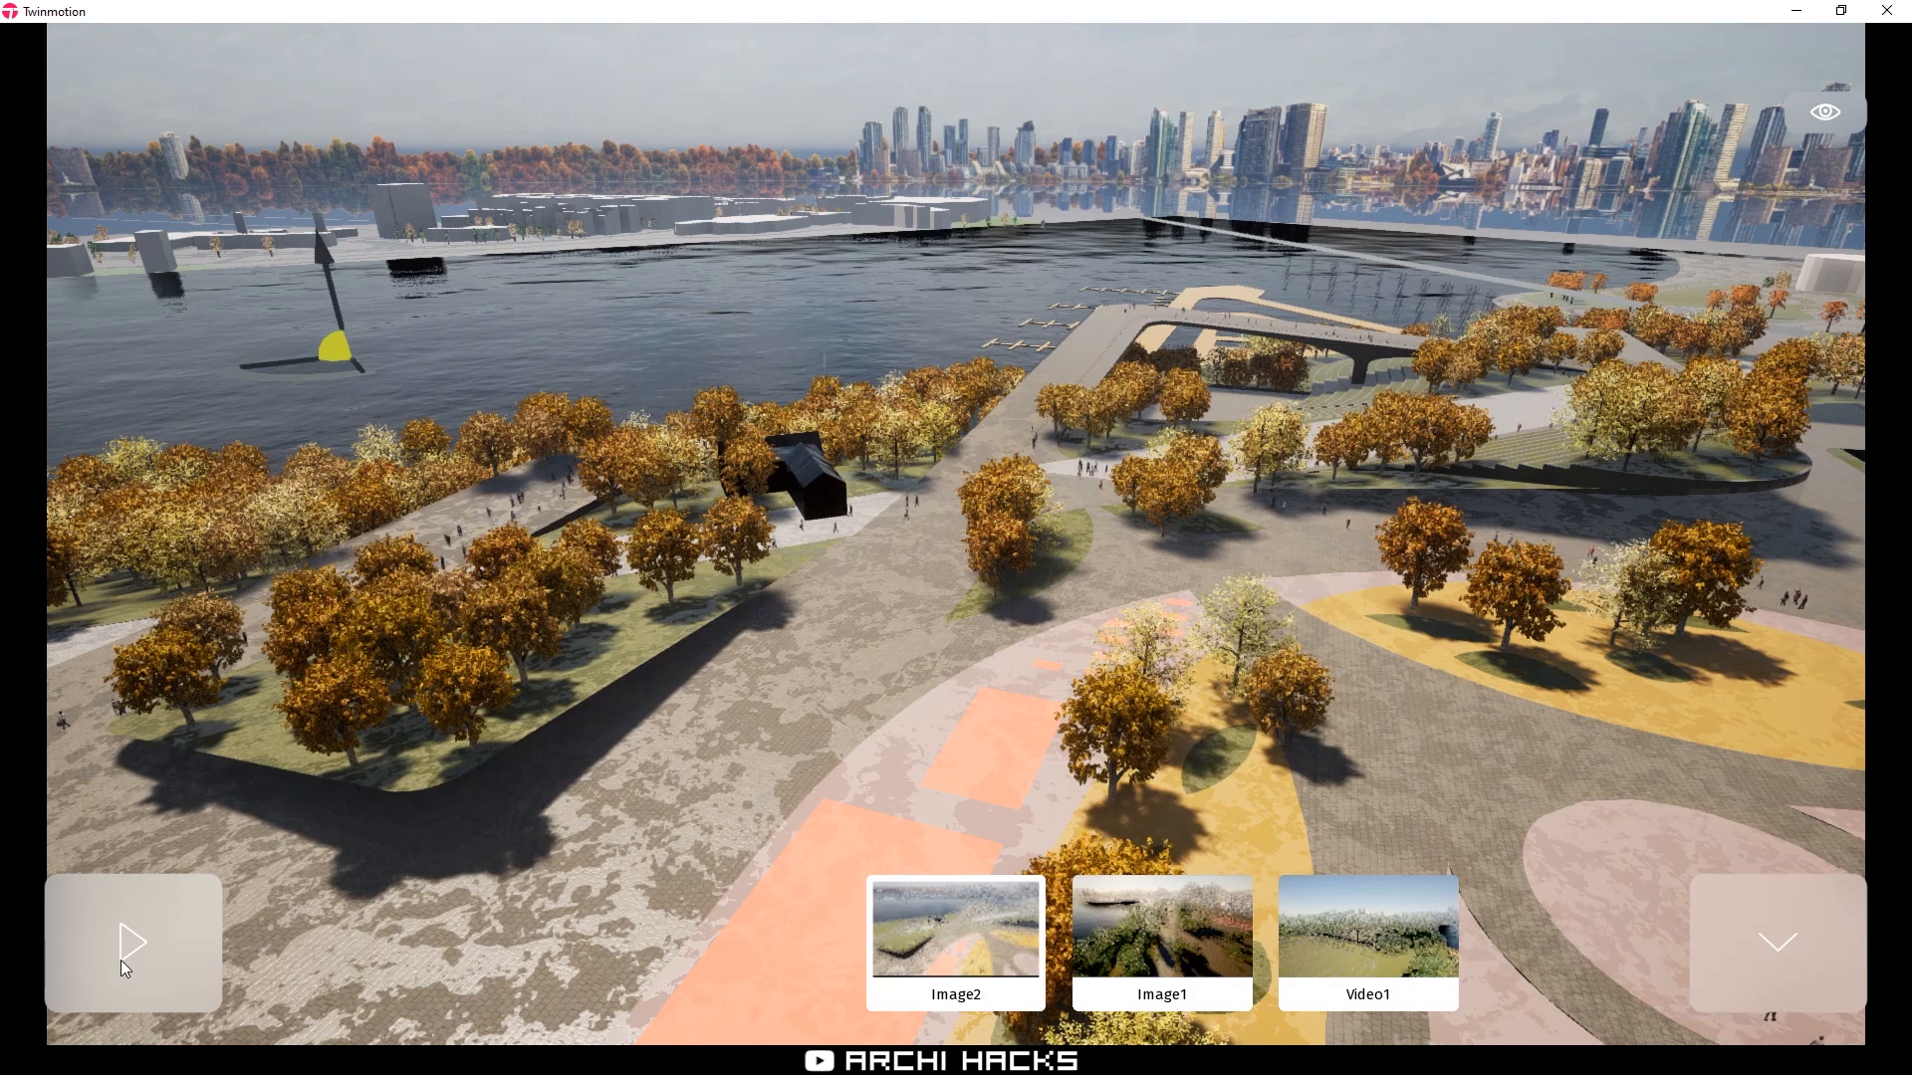
Play the presentation through to Video1 and return to the Image2 view
left_click(153, 928)
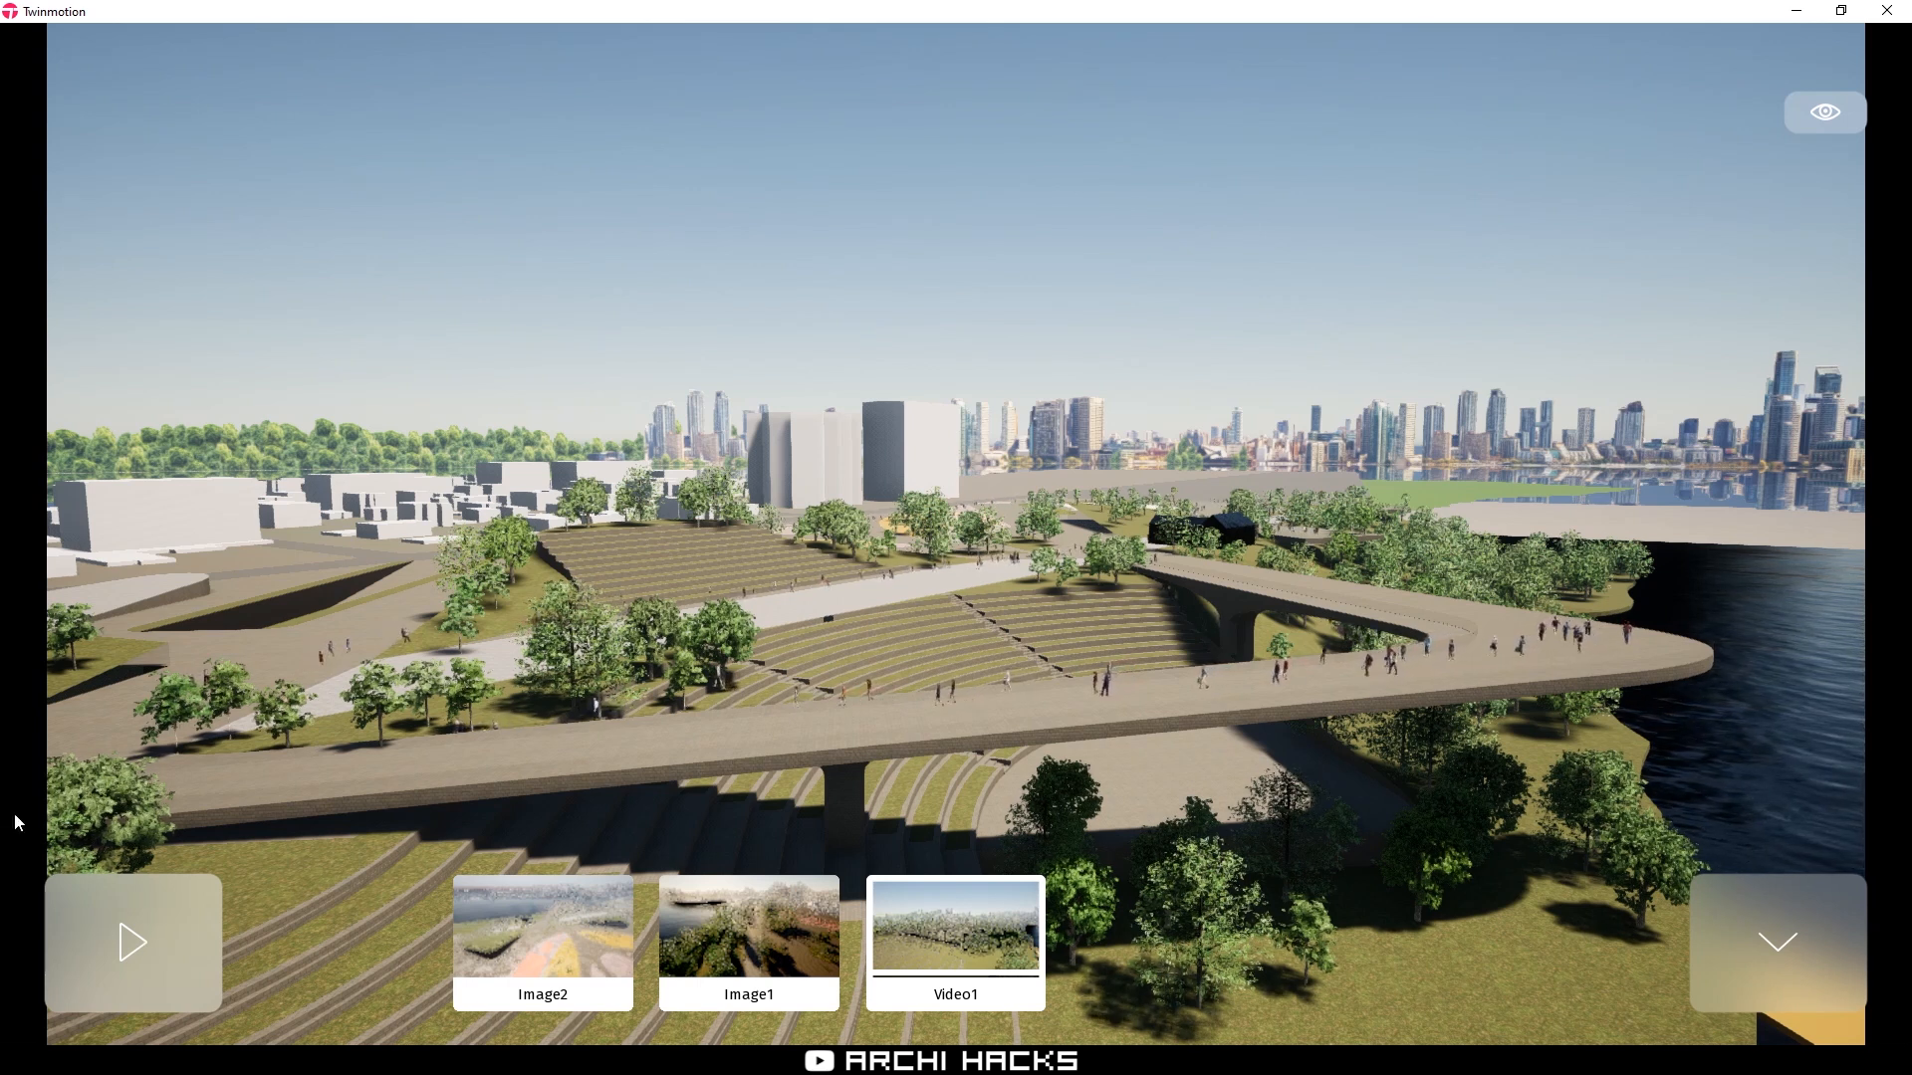
left_click(541, 922)
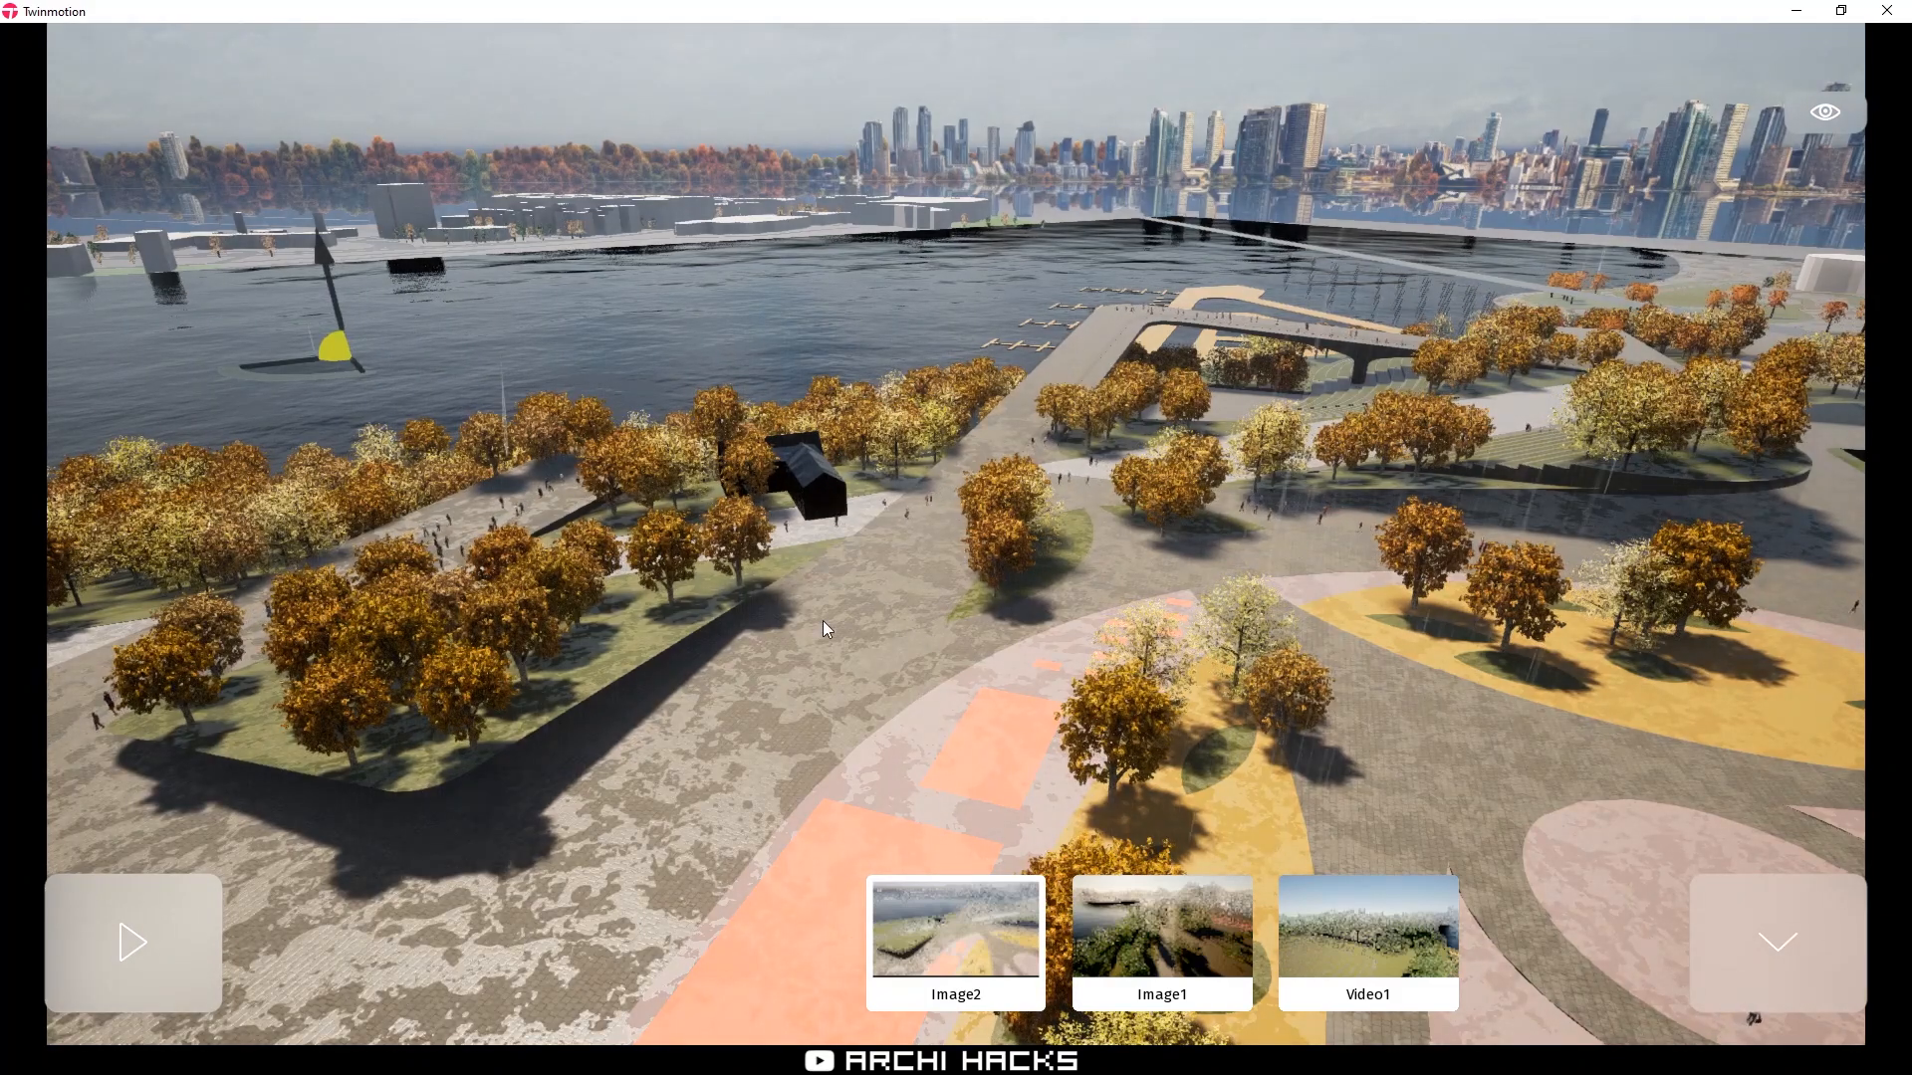
Walk freely from the Image2 view down to the paved plaza at ground level, looking around, and switch to Image1
right_click_drag(906, 665, 1747, 771)
key("w")
key("a")
key("w")
key("w")
key("a")
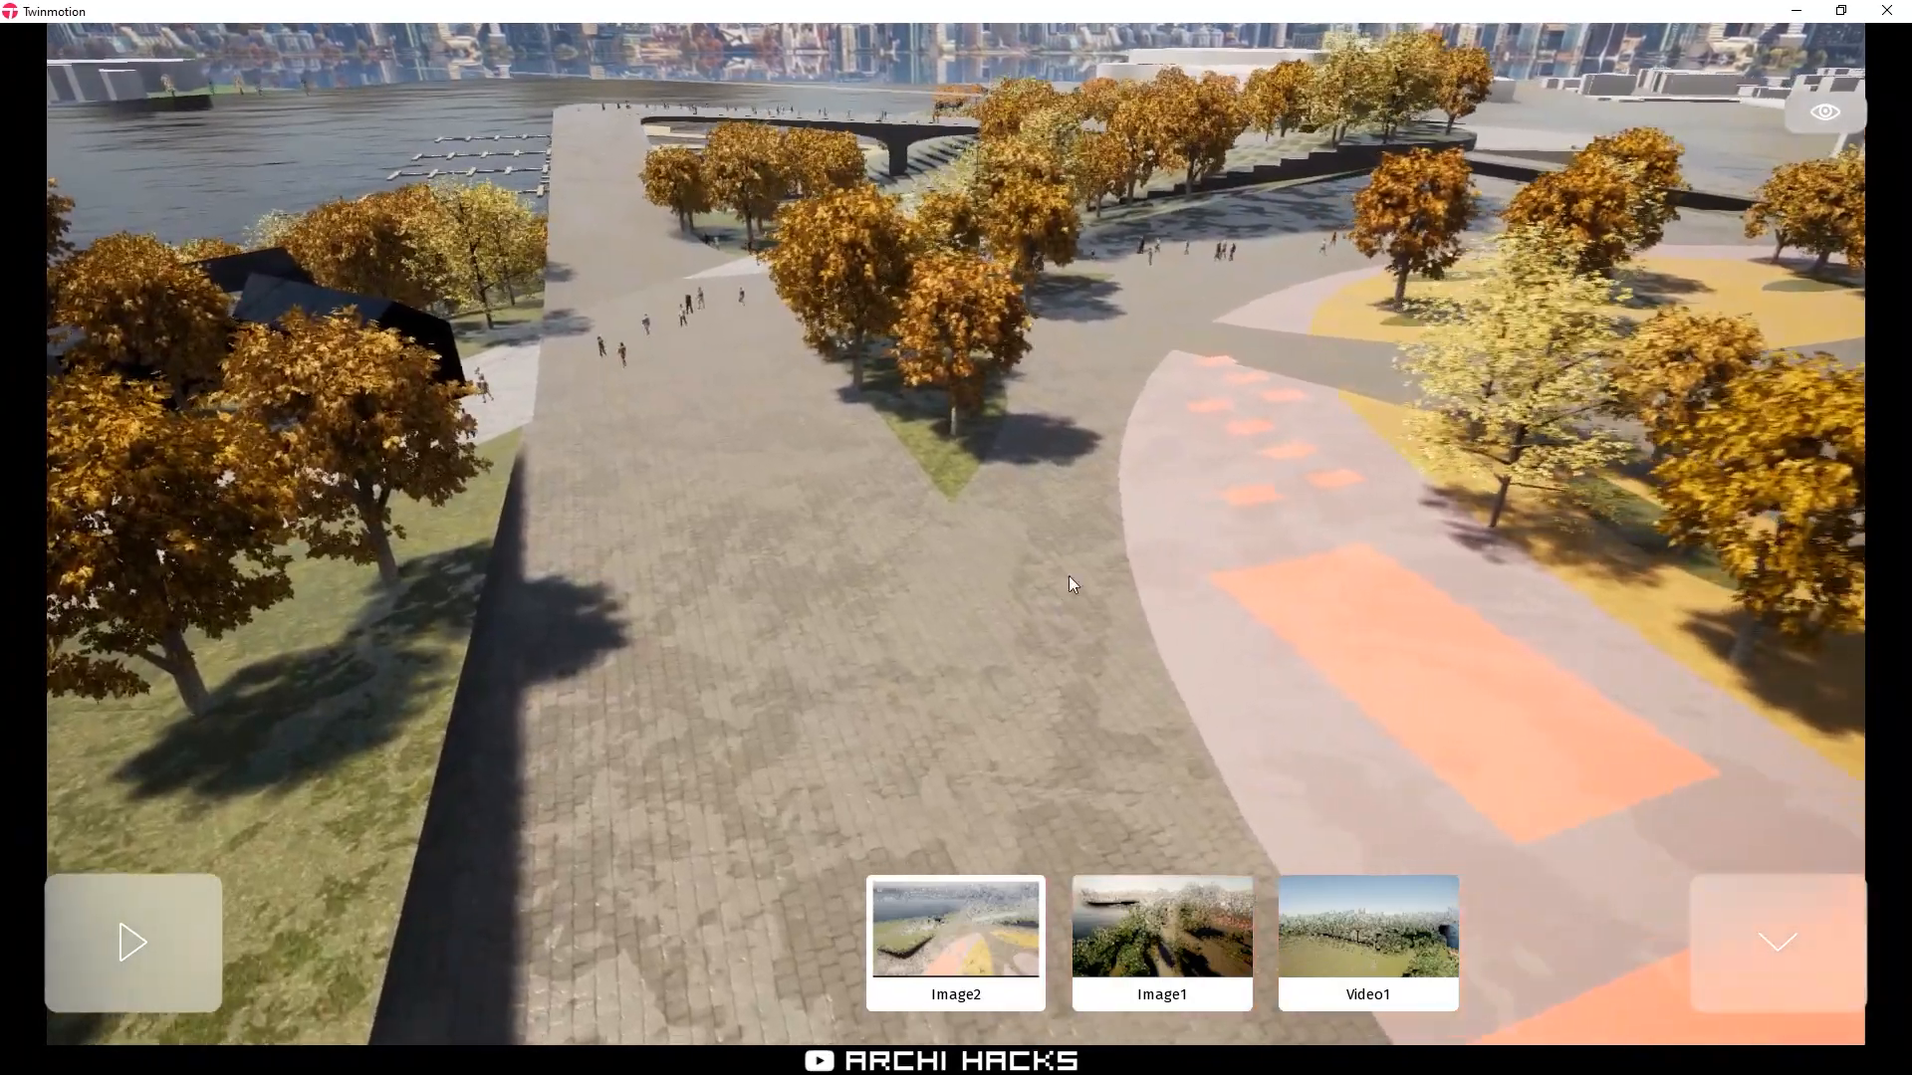
key("w")
mouse_move(1082, 493)
right_mouse_down()
mouse_move(1085, 394)
mouse_move(1094, 454)
mouse_move(1089, 426)
mouse_move(1015, 394)
mouse_move(1031, 444)
mouse_move(1083, 460)
mouse_move(1085, 481)
right_mouse_up()
key("w")
key("w")
key("w")
right_click_drag(767, 496, 628, 438)
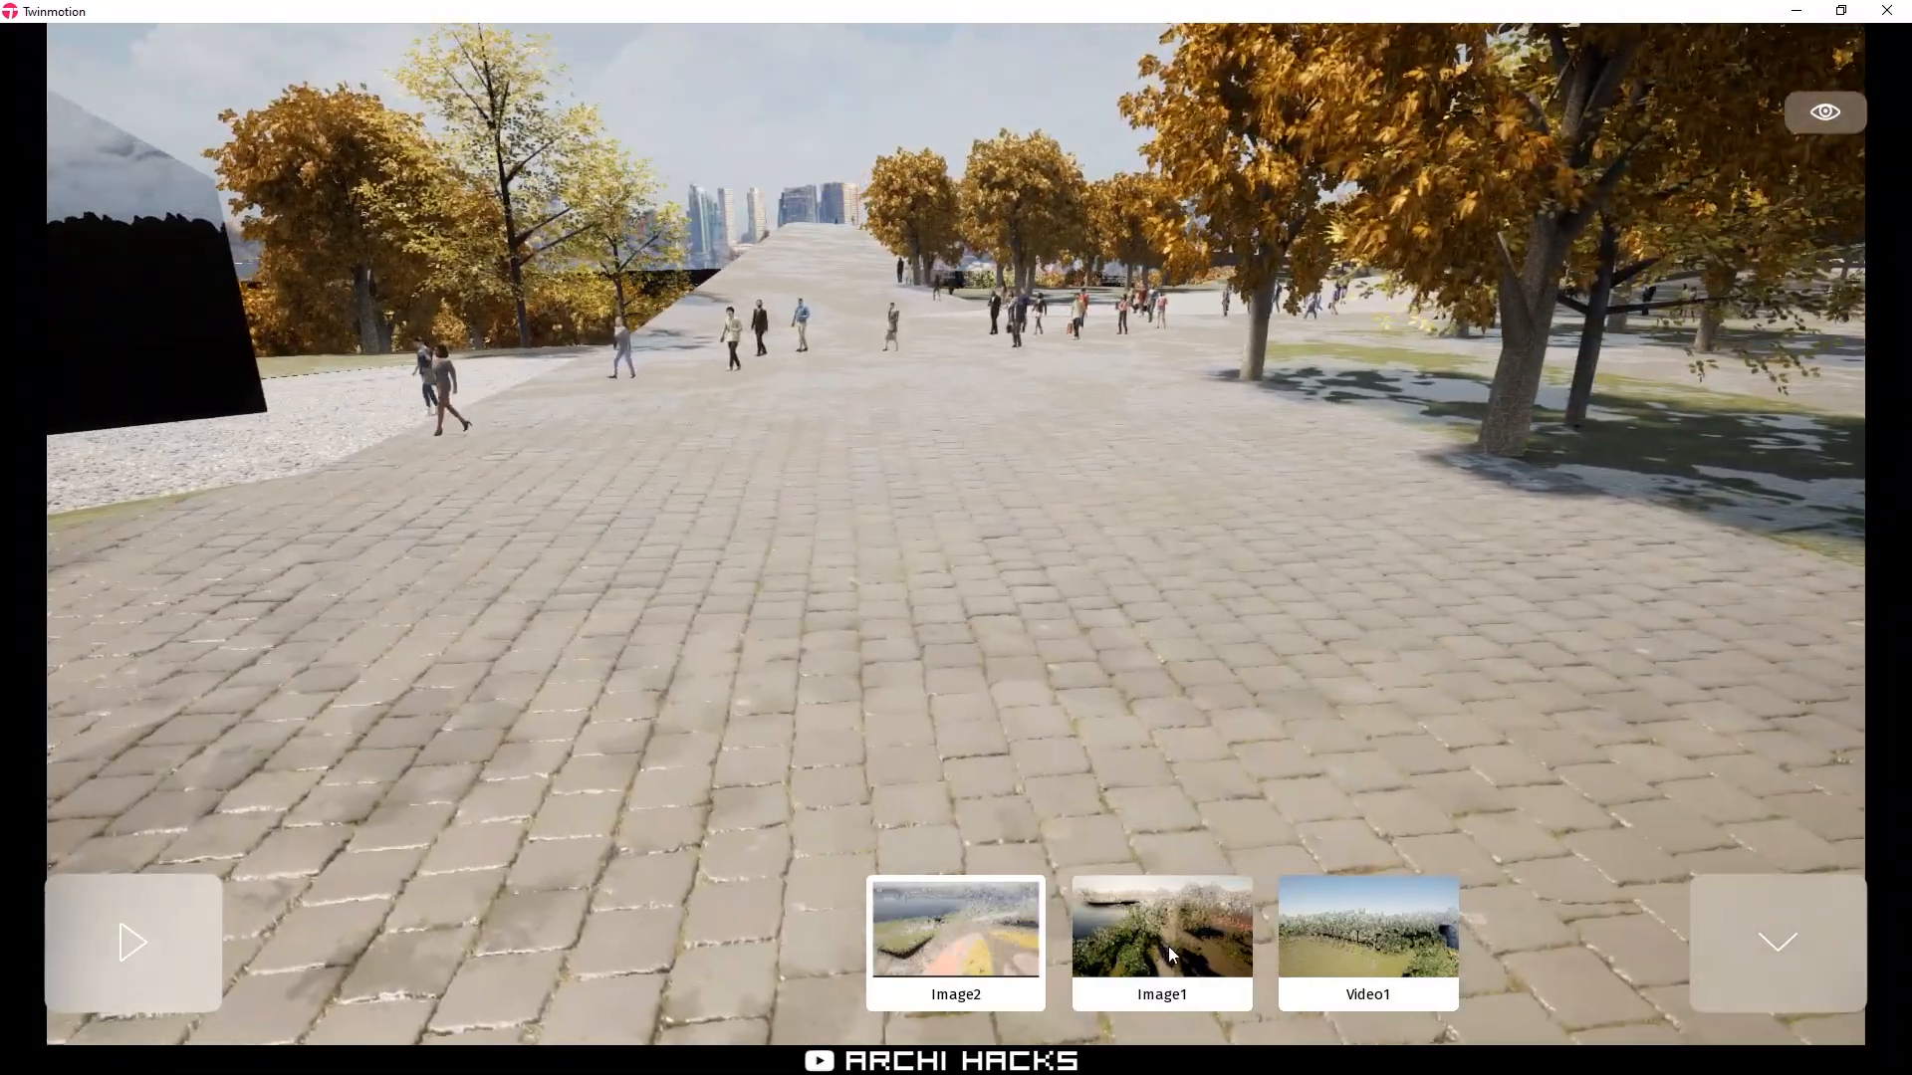
left_click(1165, 947)
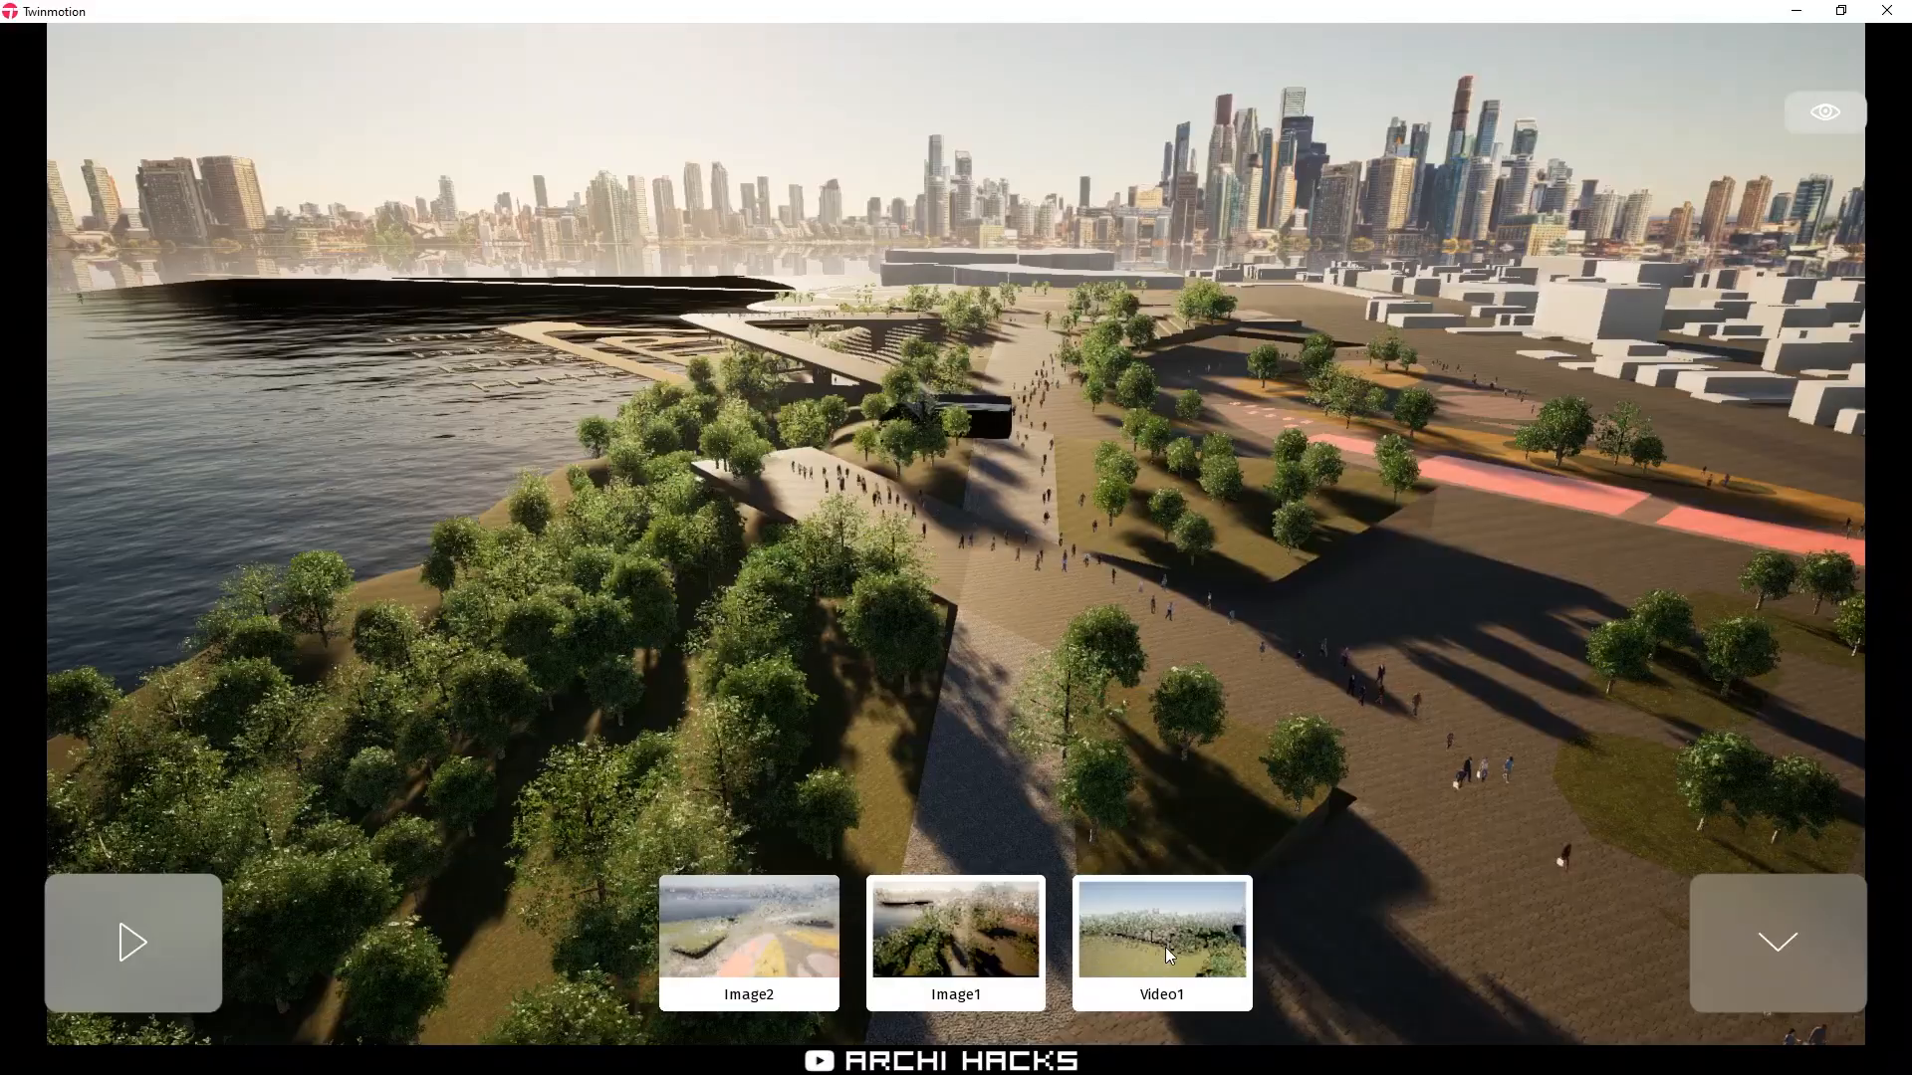